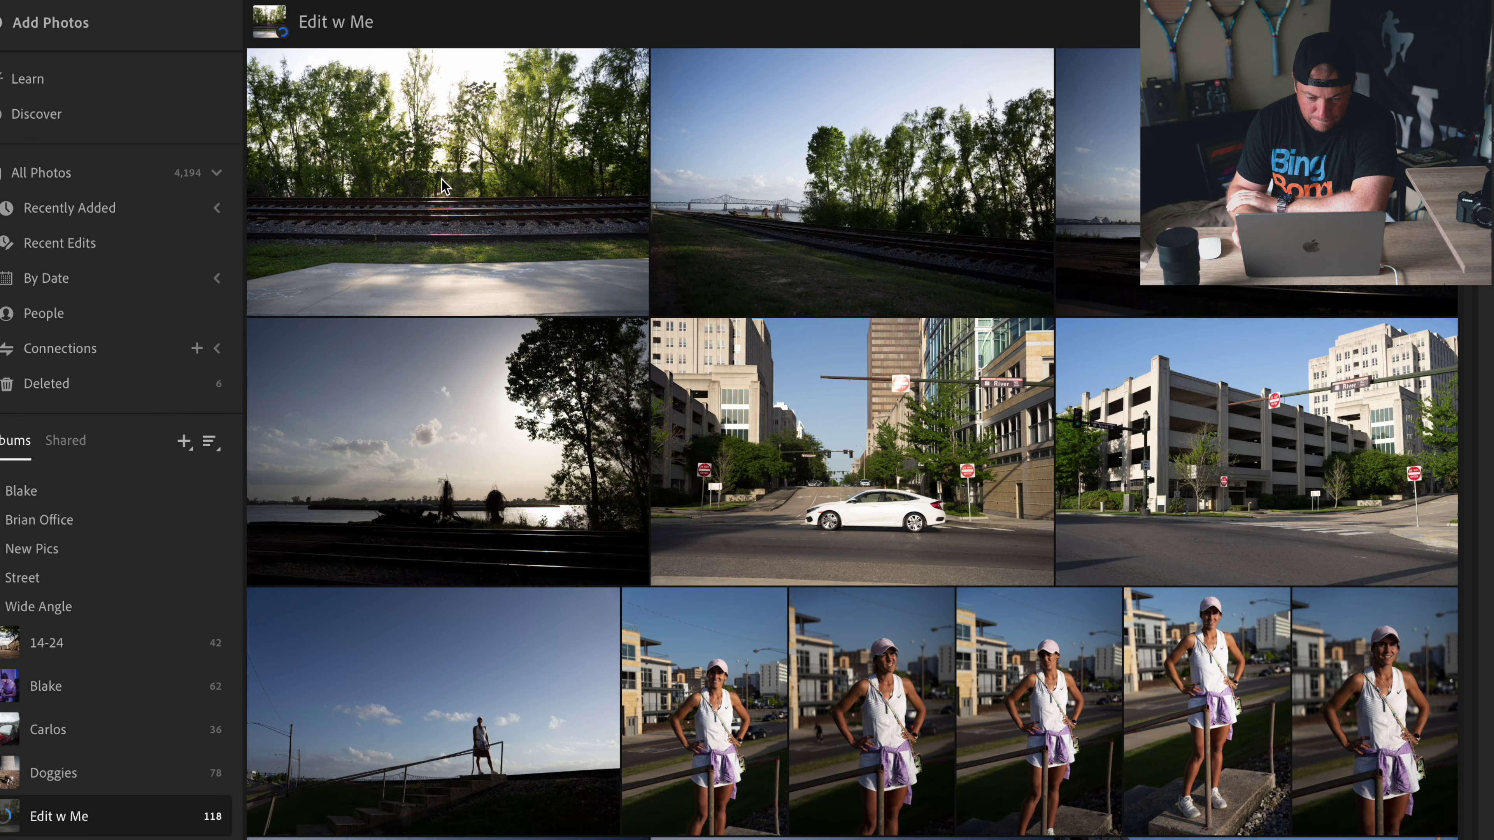
Step: Open the railroad-and-trees photo in the Edit panel and toggle the Presets list on and off
{"action": "double_click", "coordinate": [443, 186]}
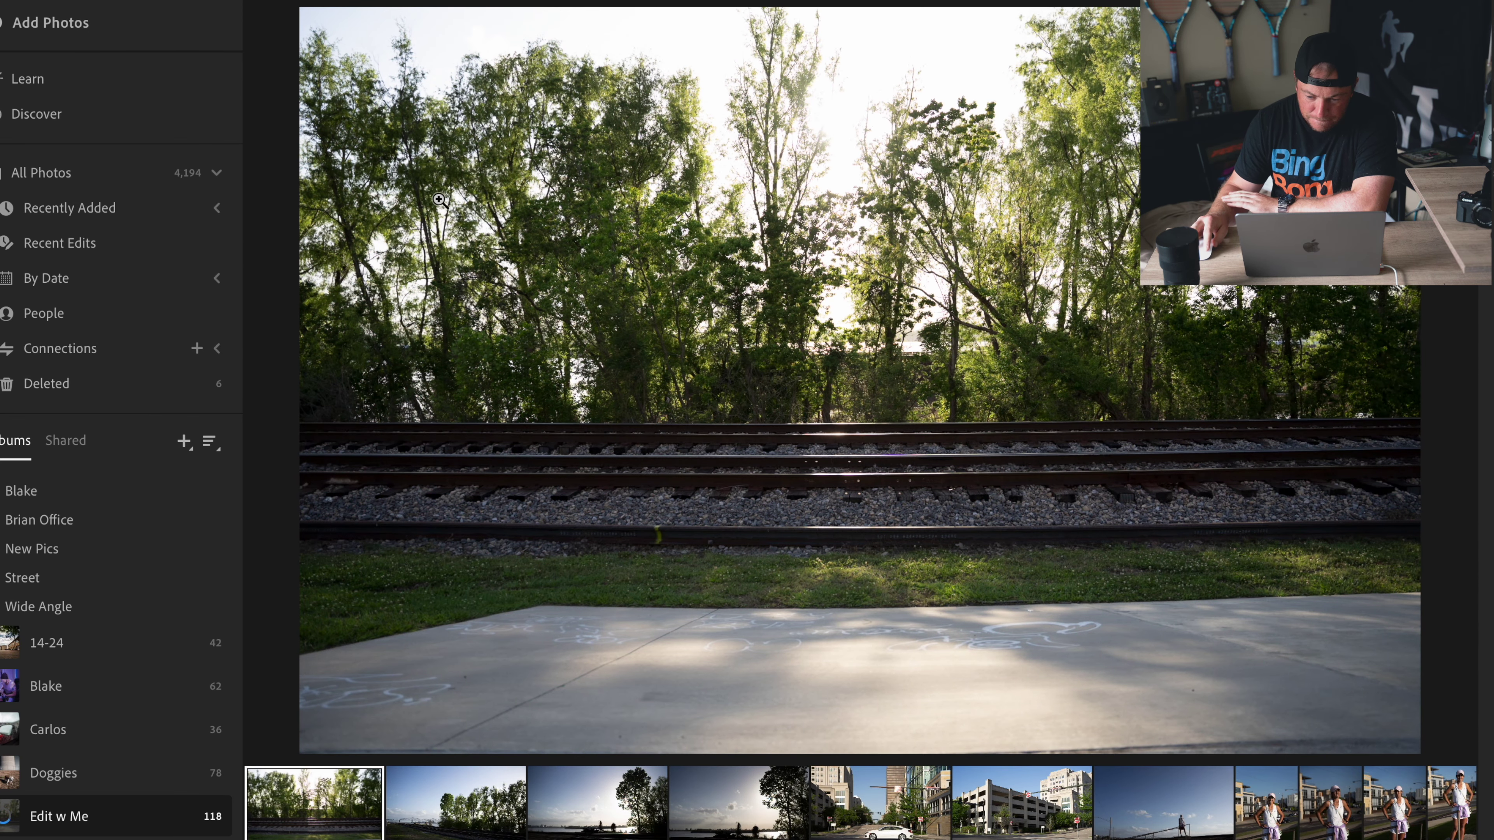
{"action": "key", "text": "e"}
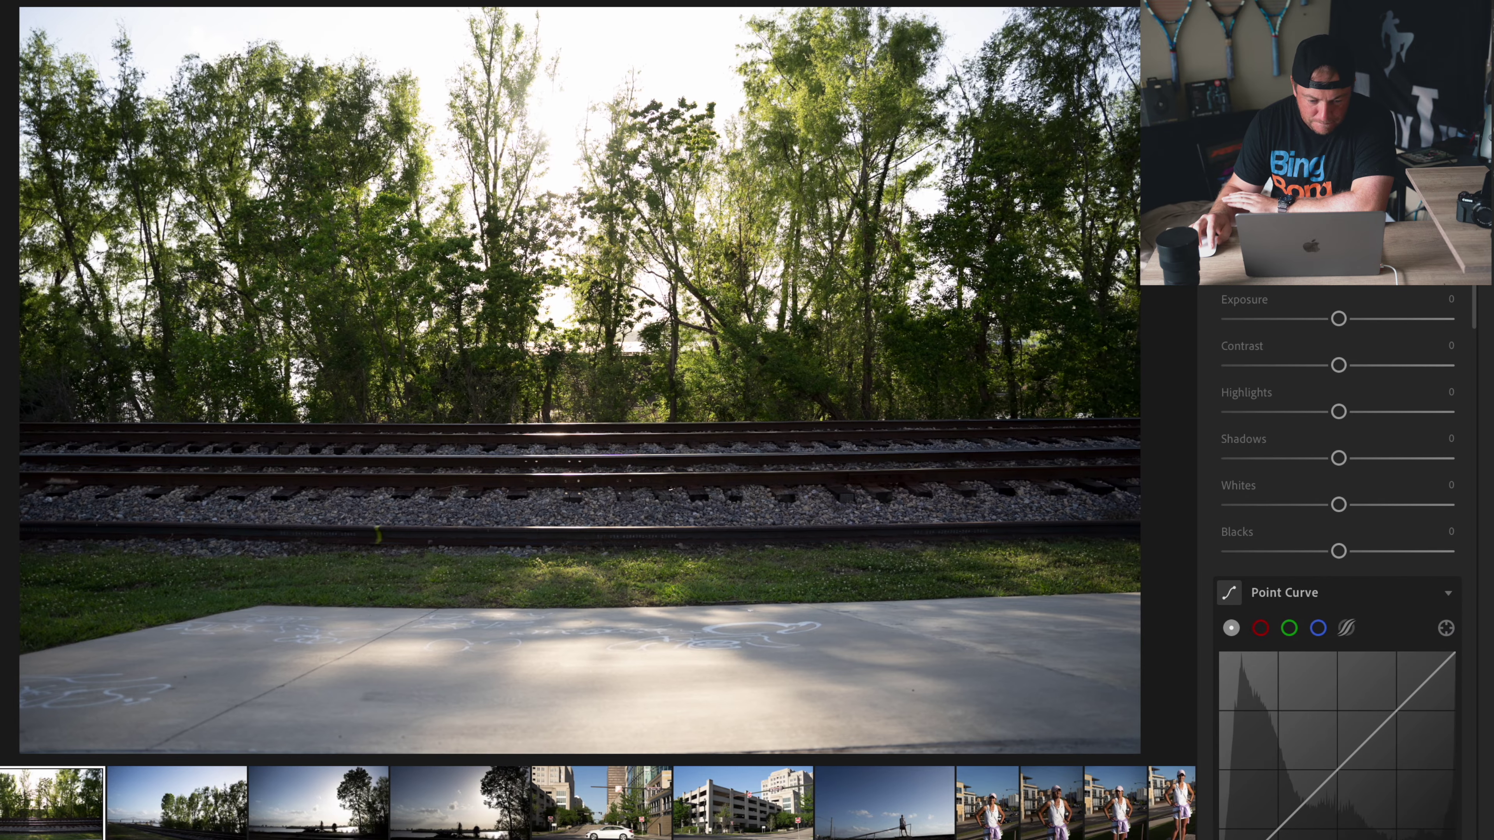
{"action": "key", "text": "p"}
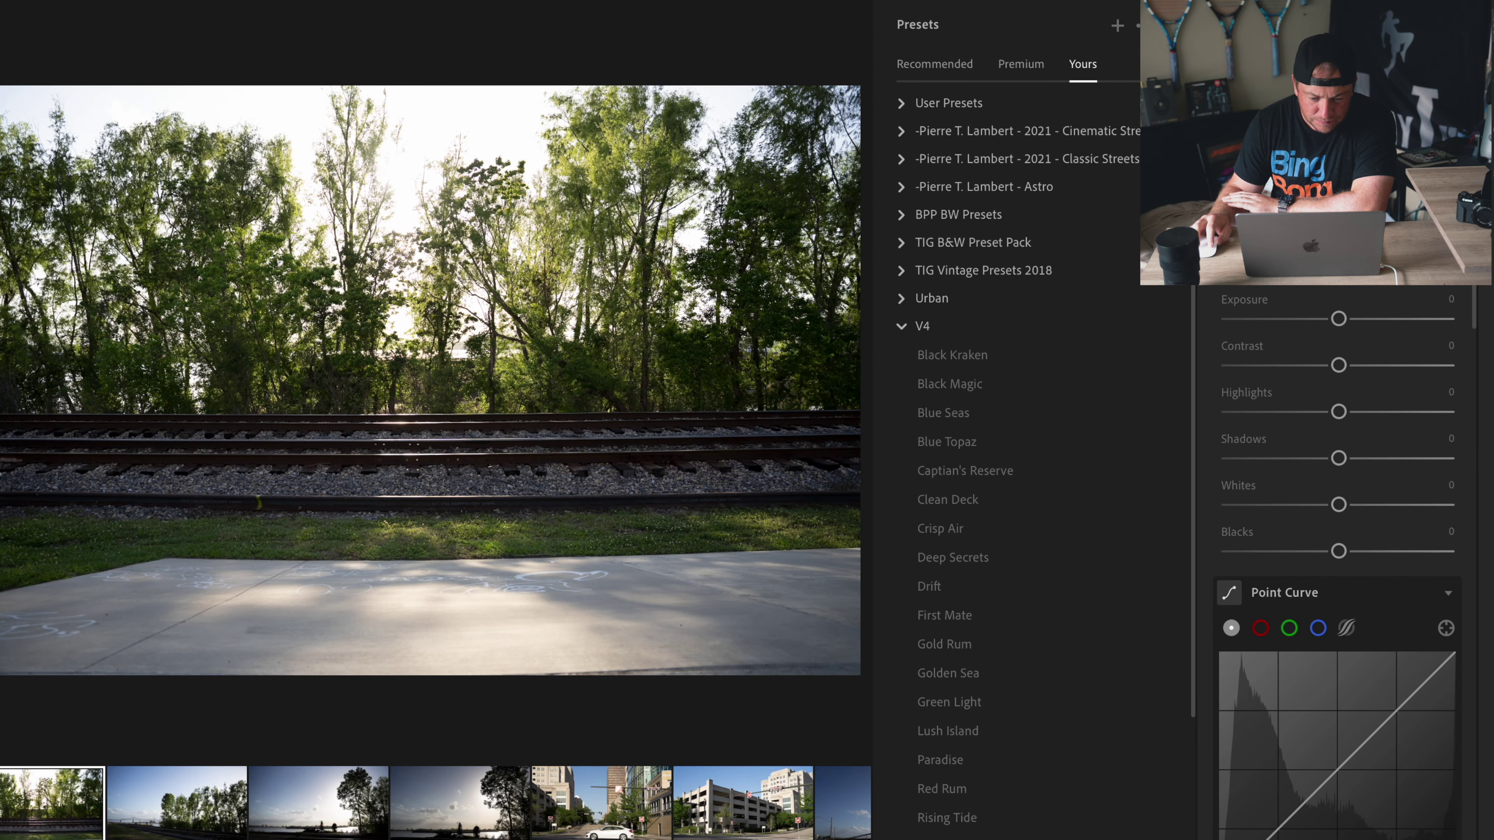
{"action": "key", "text": "p"}
Step: Step forward four photos, past the parking-garage shot, to the tennis portrait
{"action": "key", "text": "Right"}
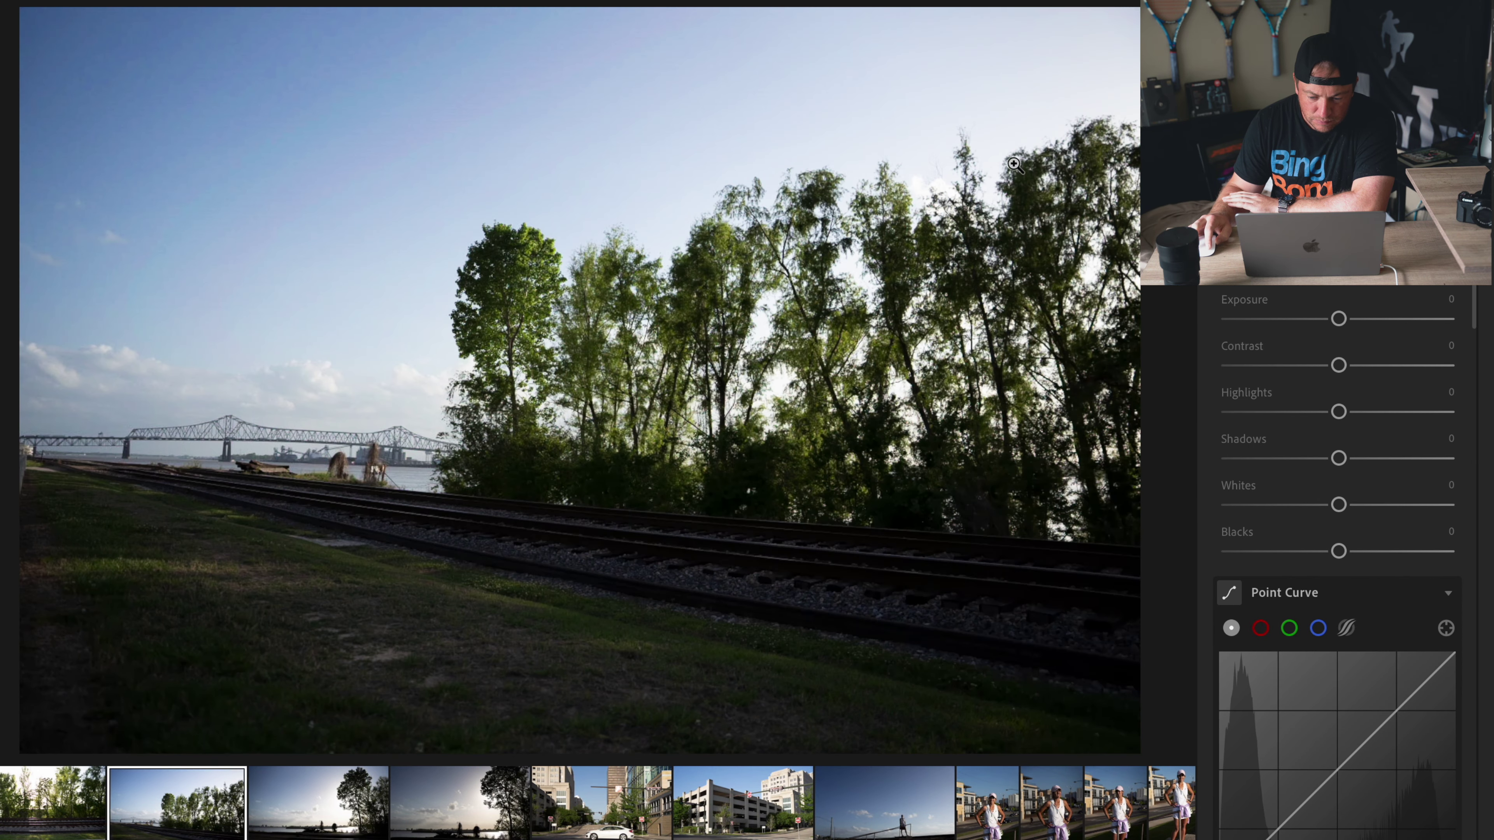
{"action": "key", "text": "Right"}
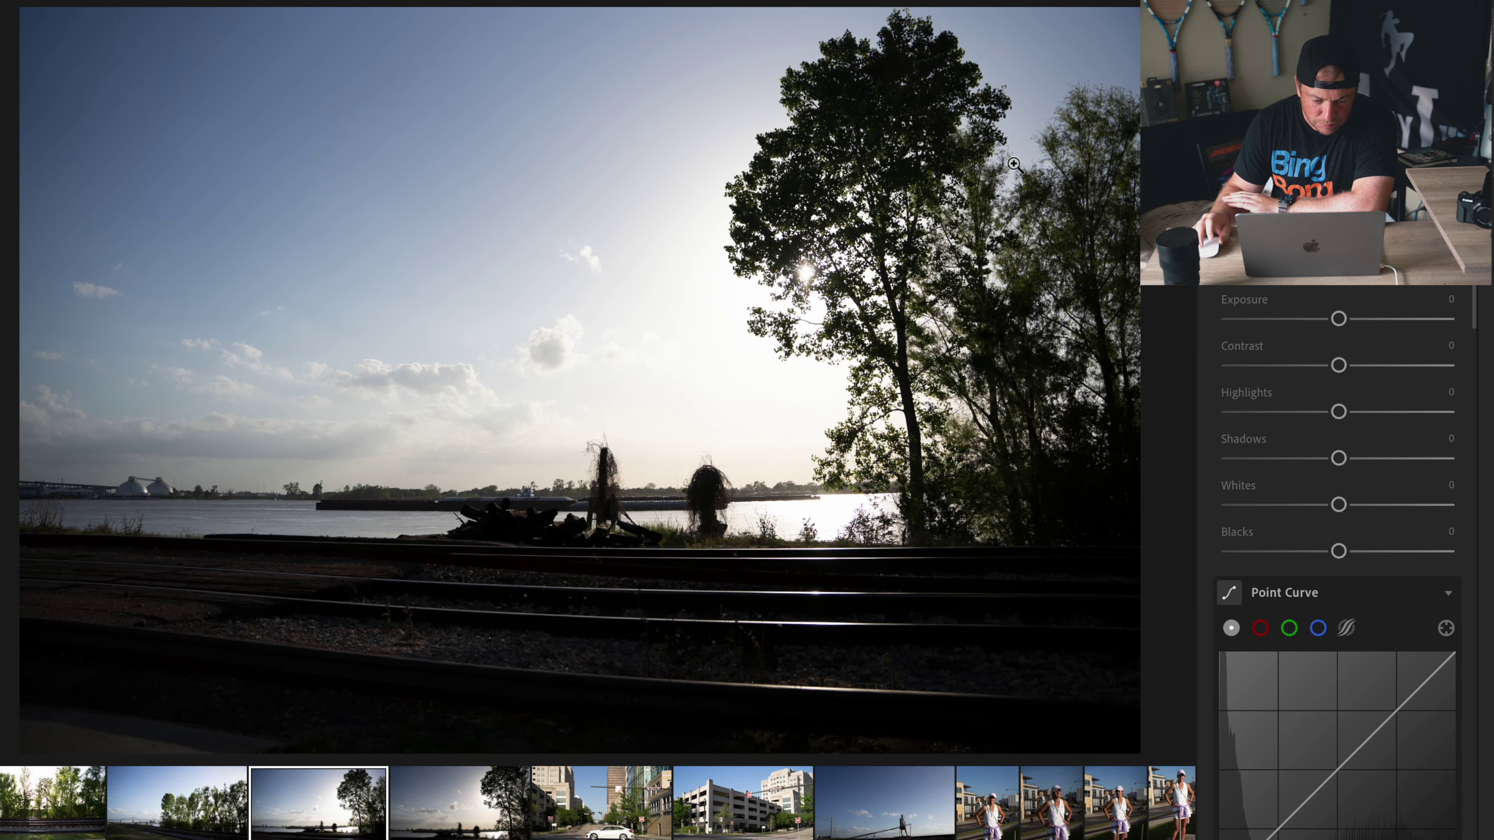
{"action": "key", "text": "Right"}
{"action": "key", "text": "Right"}
{"action": "key", "text": "Right"}
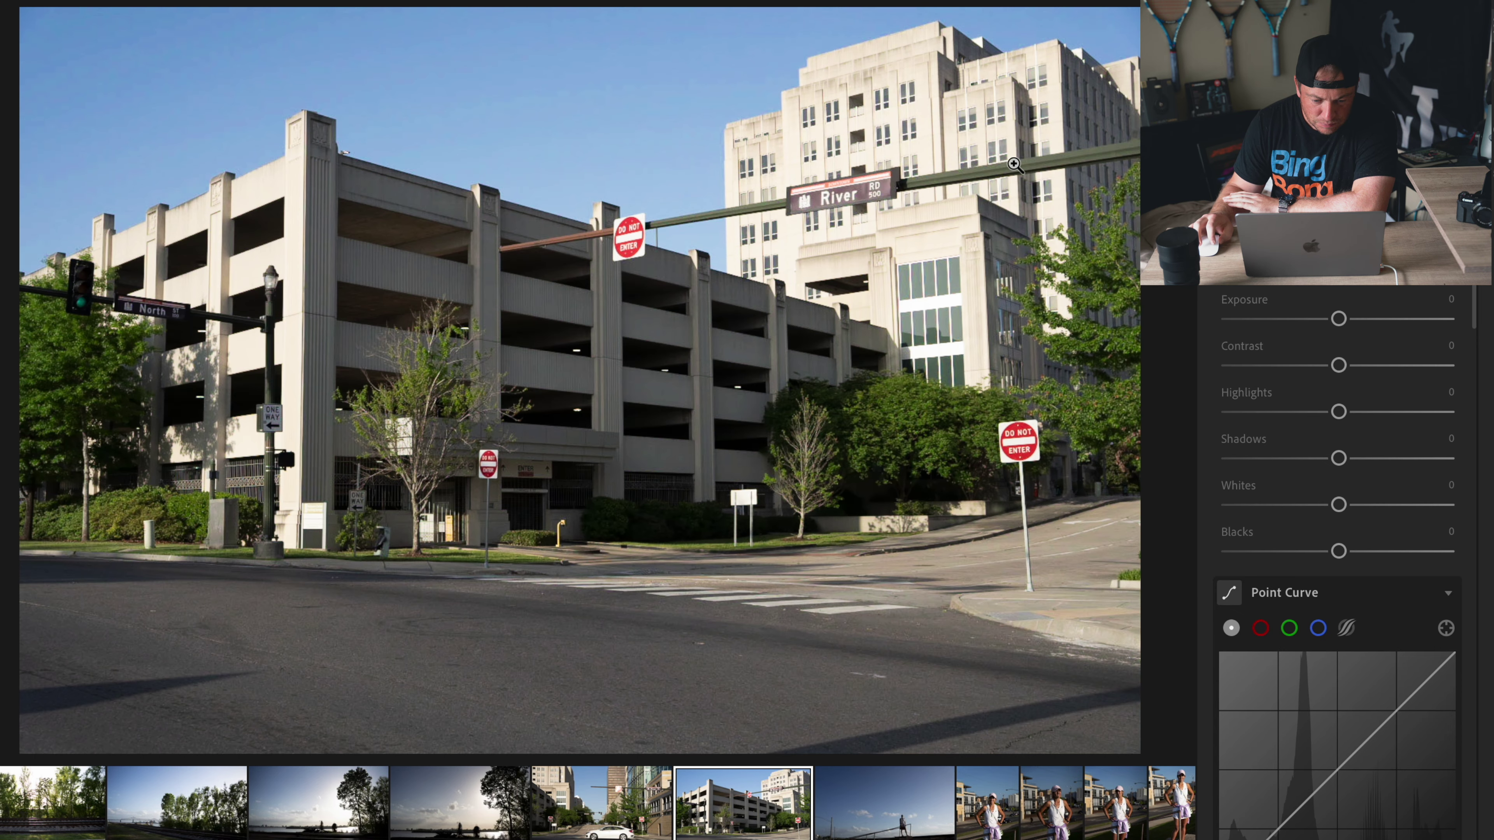
{"action": "key", "text": "Right"}
{"action": "key", "text": "Right"}
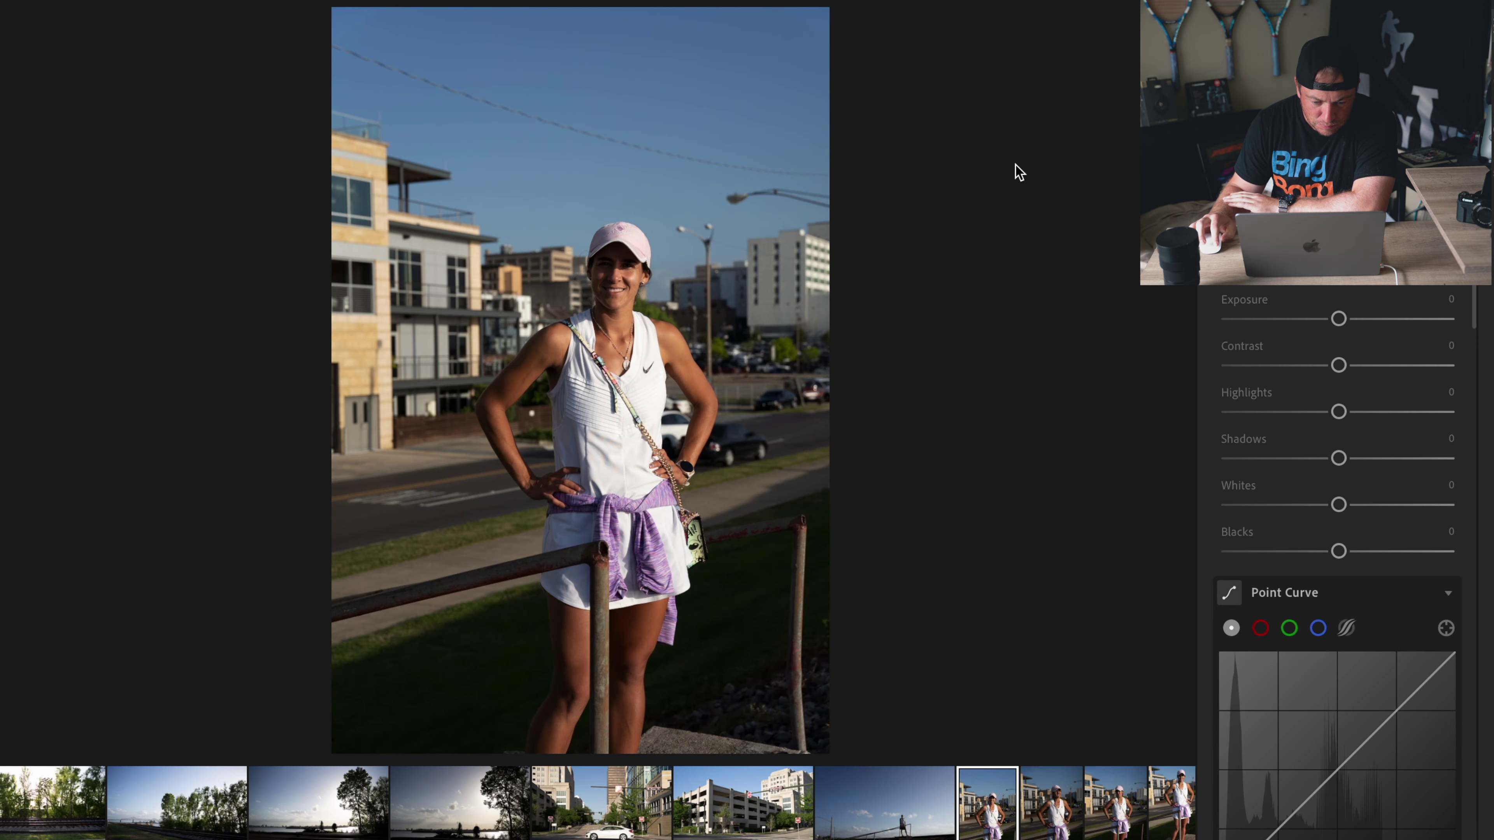
Step: Open the presets list and scroll through the V4 presets to preview them
{"action": "key", "text": "shift+p"}
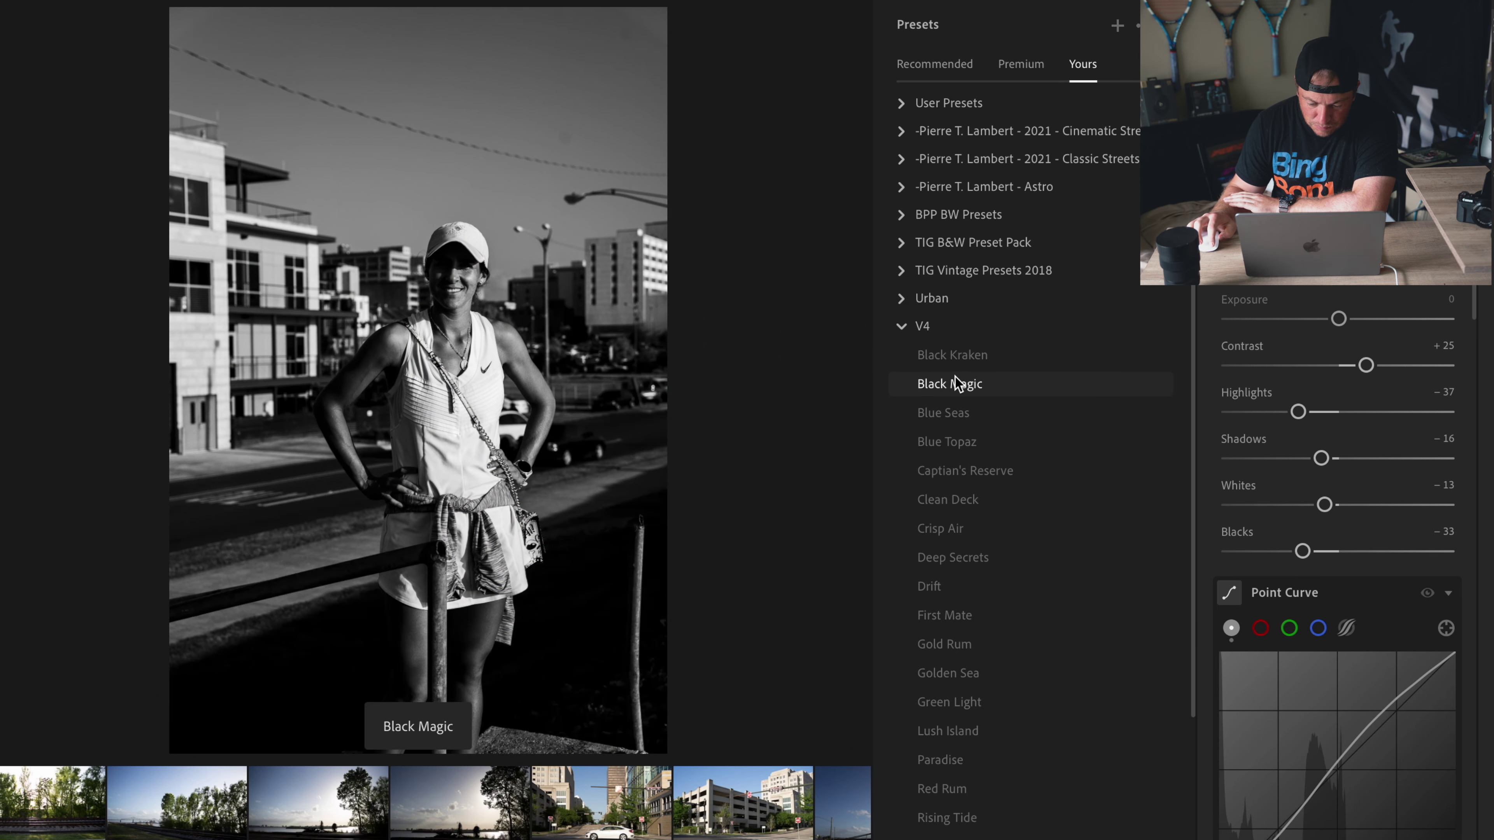
{"action": "scroll", "coordinate": [955, 377], "scroll_direction": "down", "scroll_amount": 1}
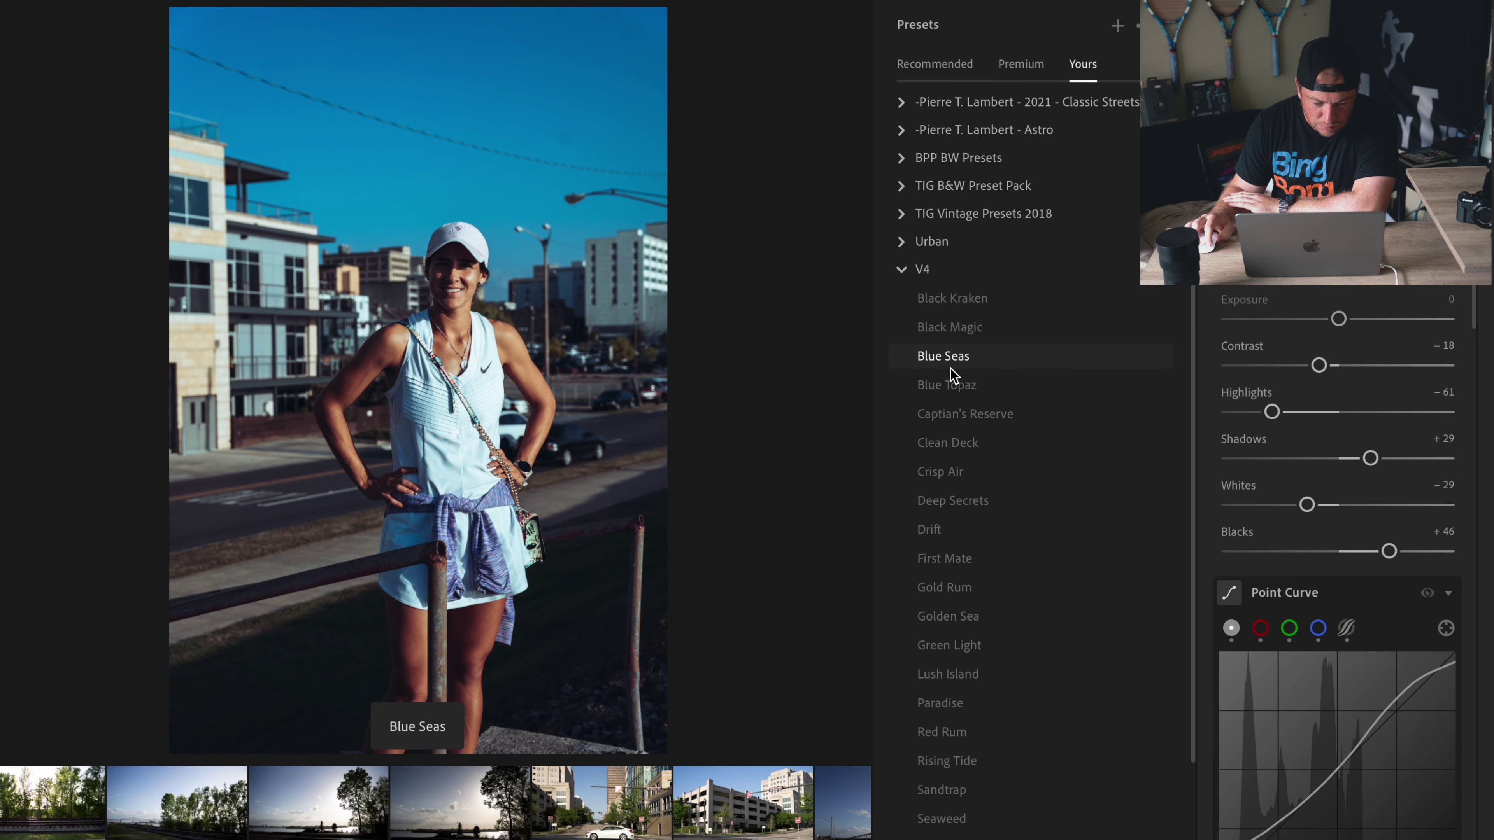
{"action": "scroll", "coordinate": [966, 379], "scroll_direction": "down", "scroll_amount": 4}
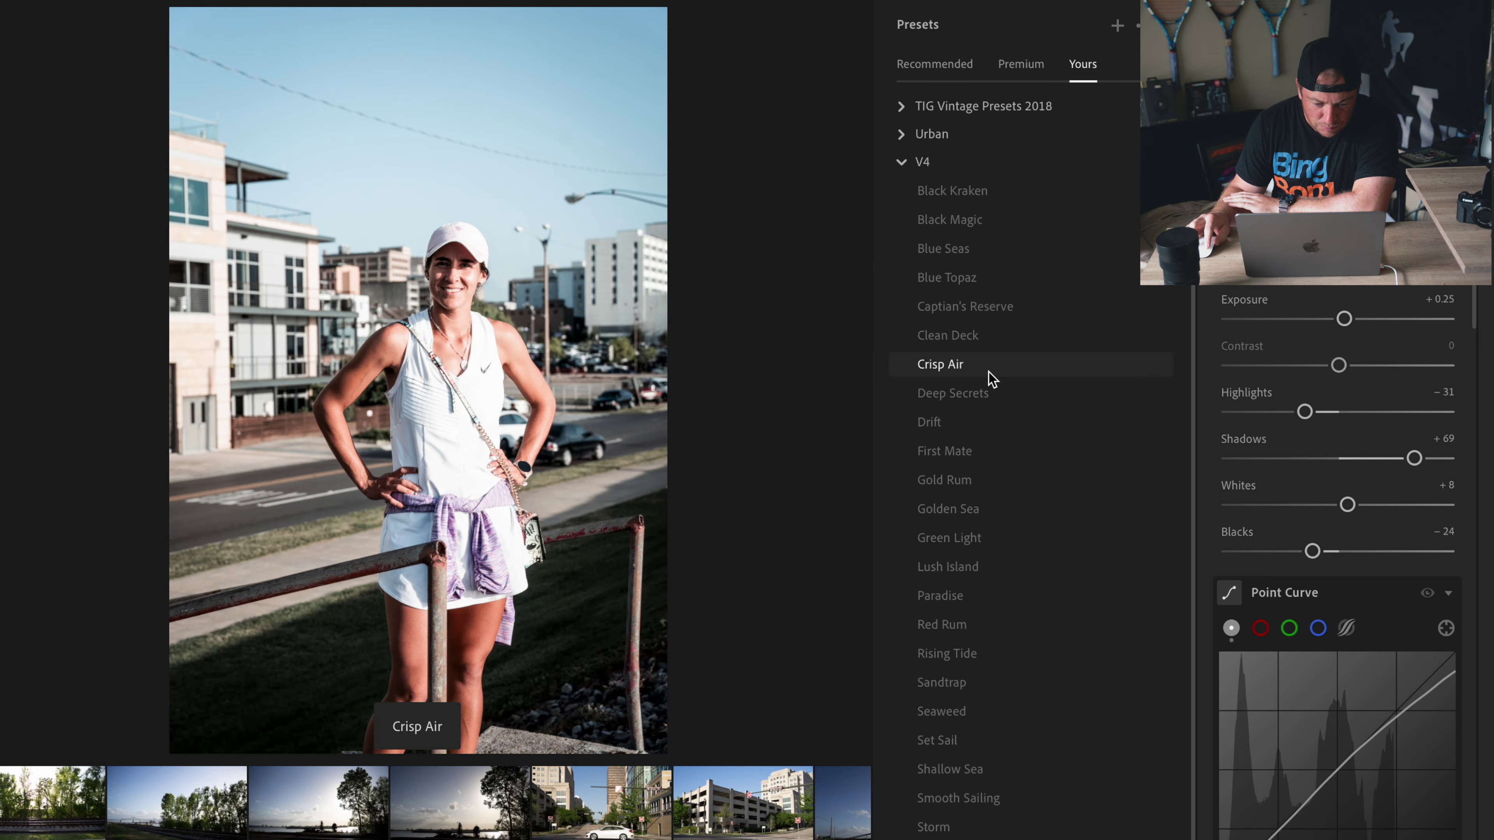
{"action": "scroll", "coordinate": [1007, 409], "scroll_direction": "down", "scroll_amount": 1}
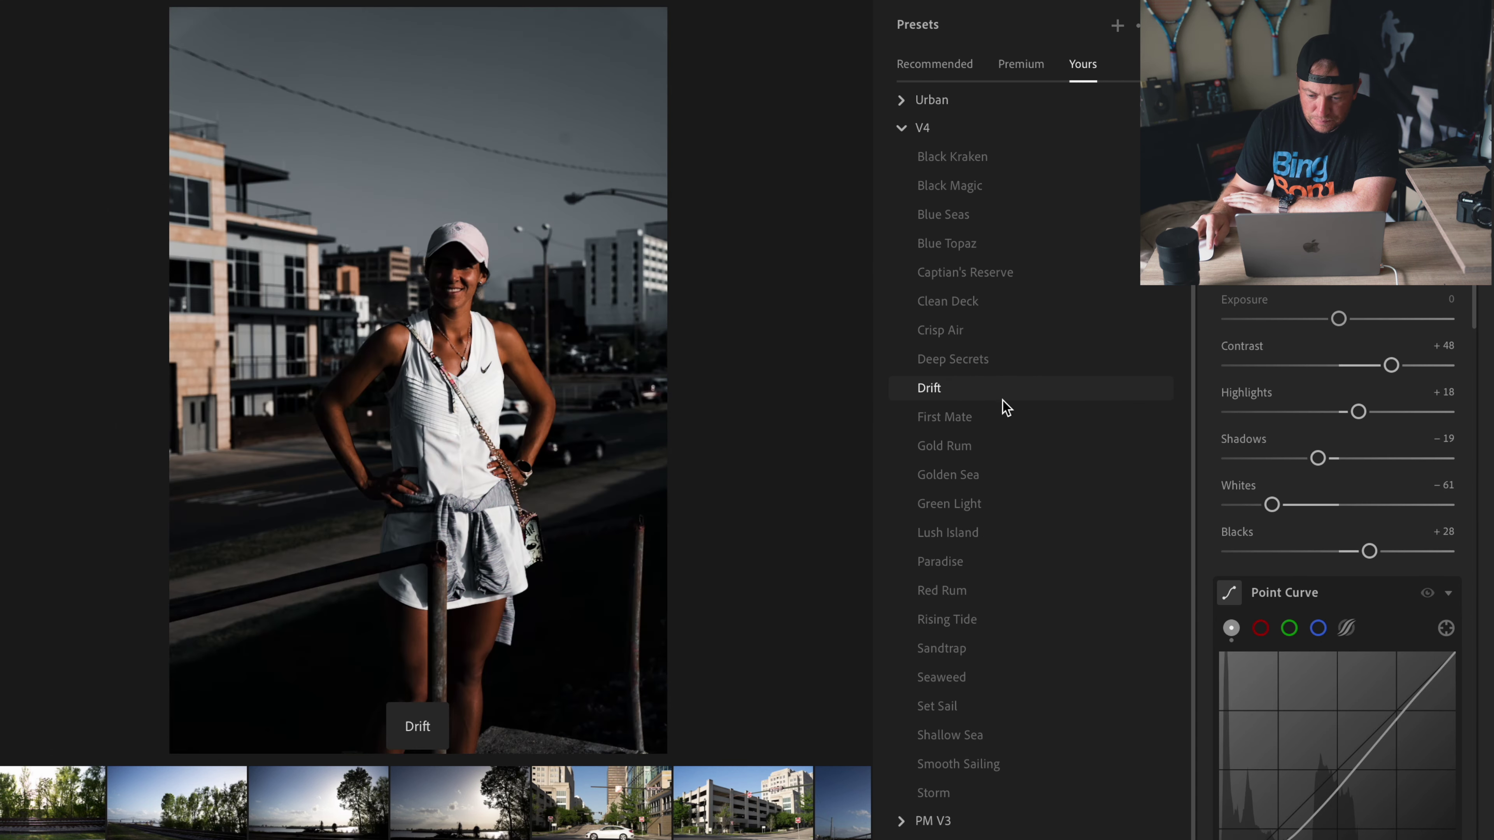
{"action": "scroll", "coordinate": [1007, 427], "scroll_direction": "up", "scroll_amount": 1}
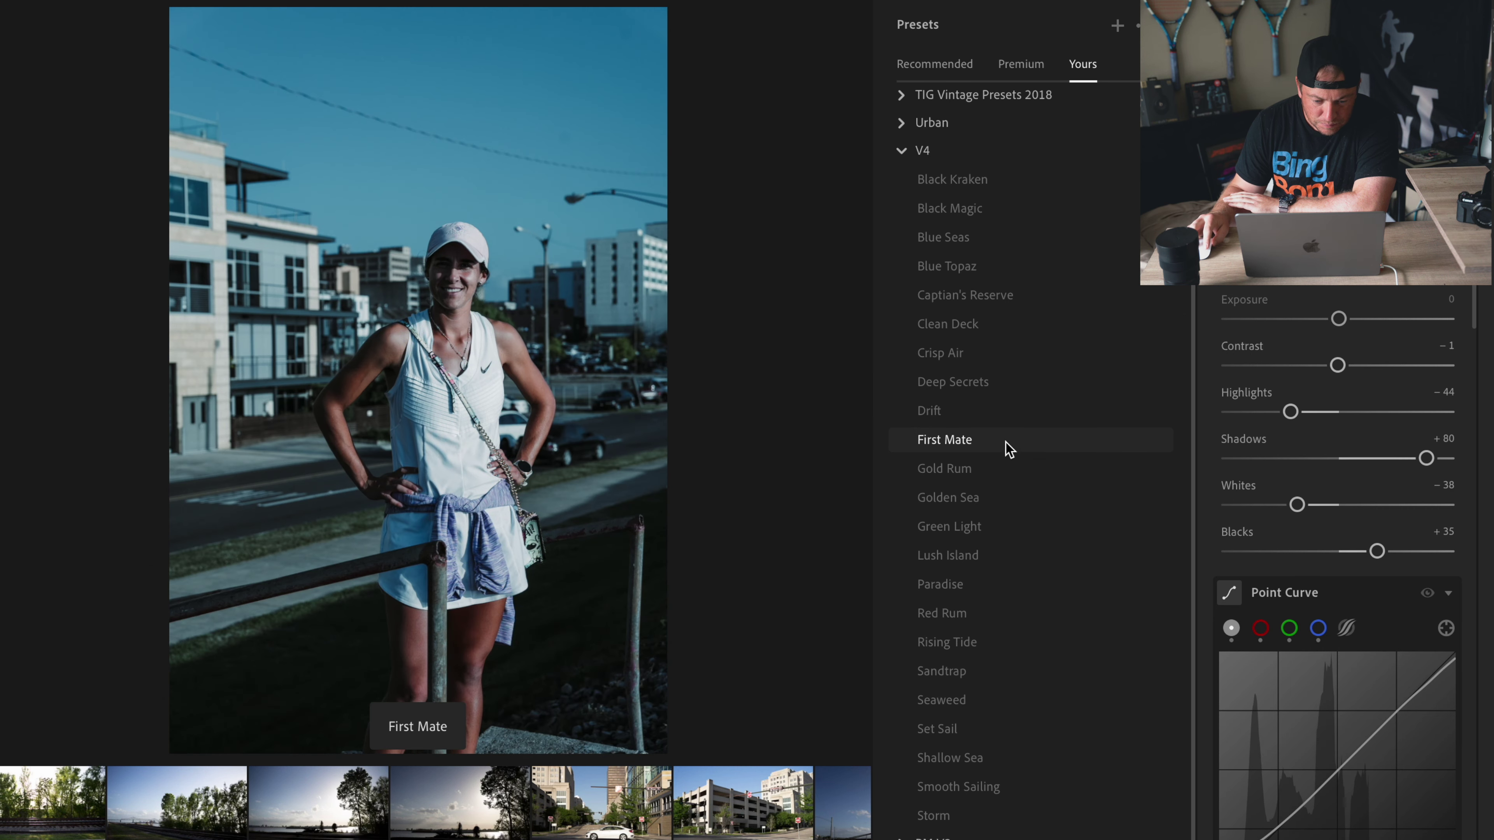
{"action": "scroll", "coordinate": [1010, 507], "scroll_direction": "down", "scroll_amount": 1}
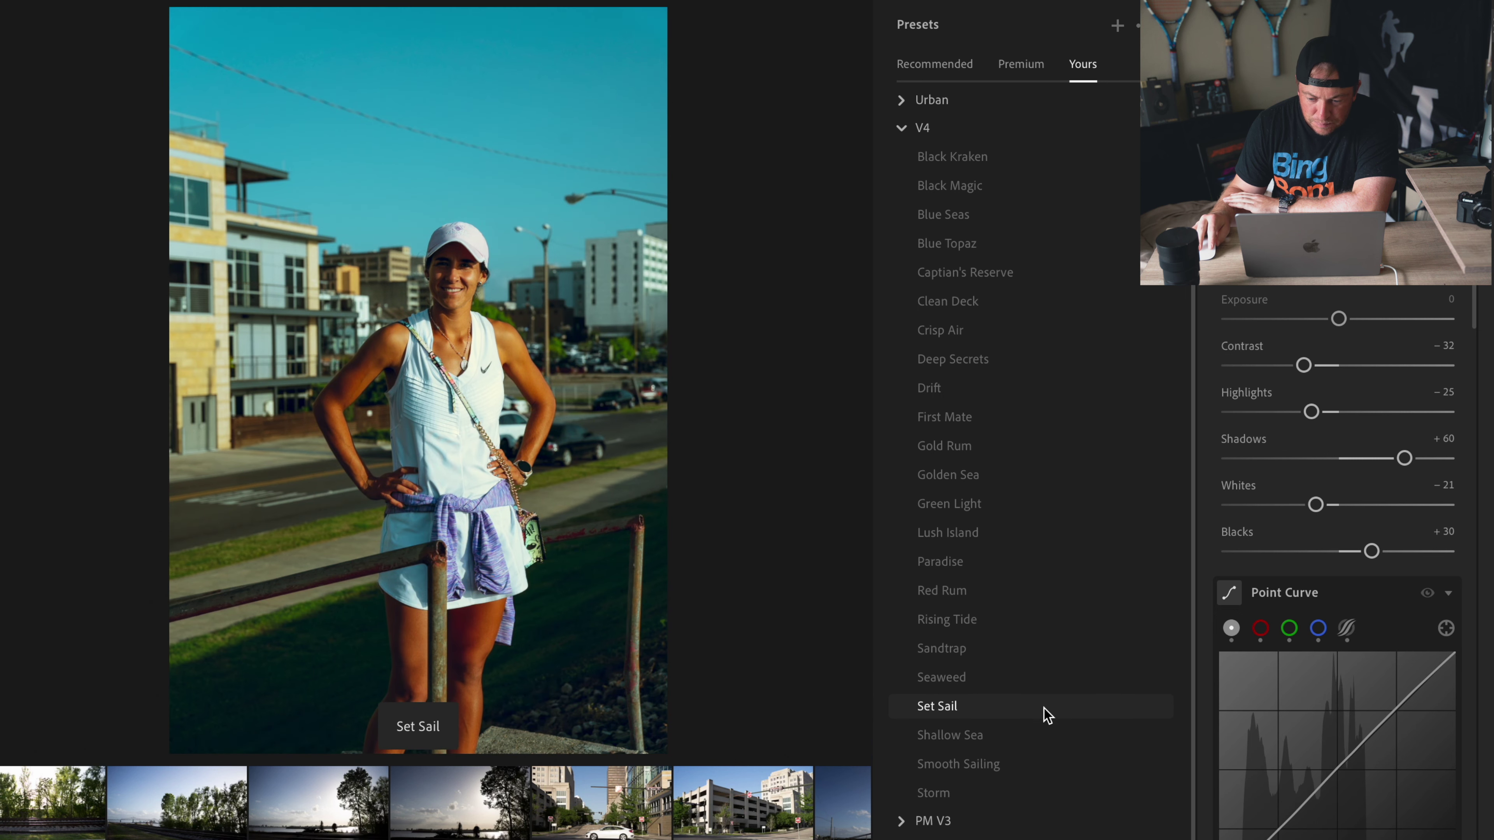
{"action": "scroll", "coordinate": [1029, 648], "scroll_direction": "up", "scroll_amount": 5}
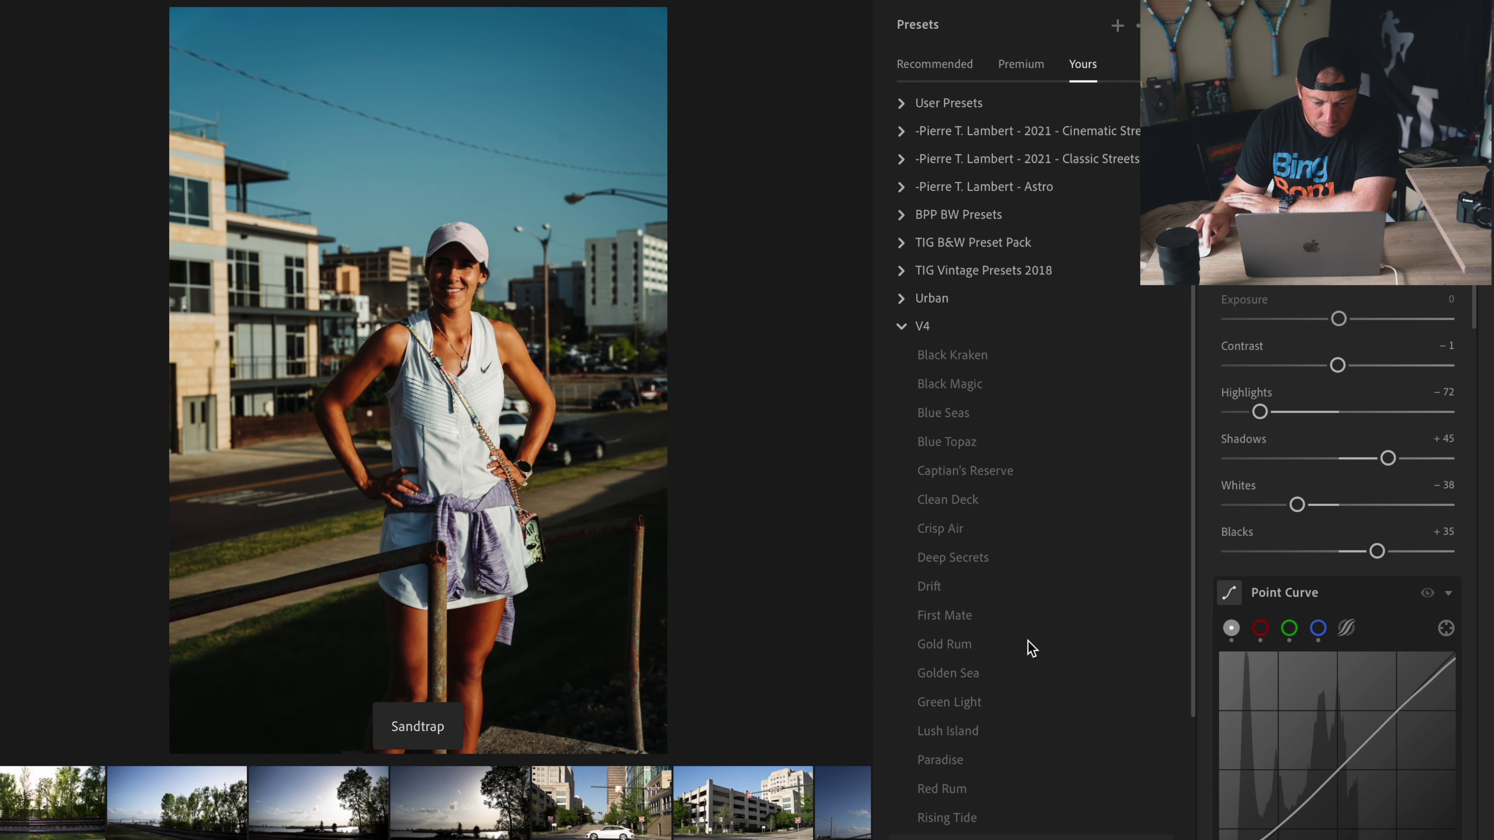
Step: Preview Cinematic Streets, then apply PTL - Bryce 03 from Classic Streets
{"action": "left_click", "coordinate": [924, 328]}
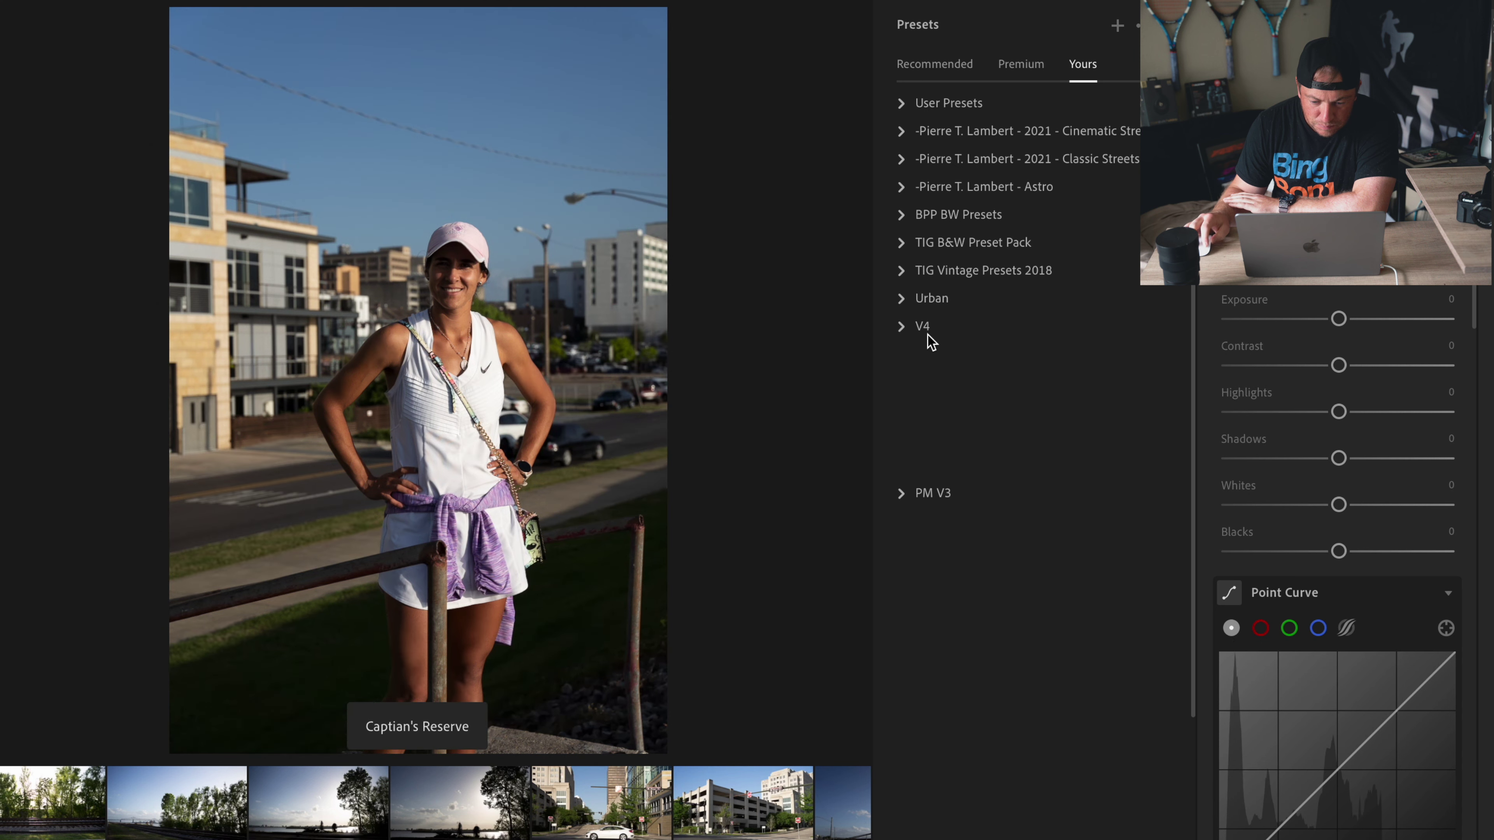
{"action": "left_click", "coordinate": [908, 134]}
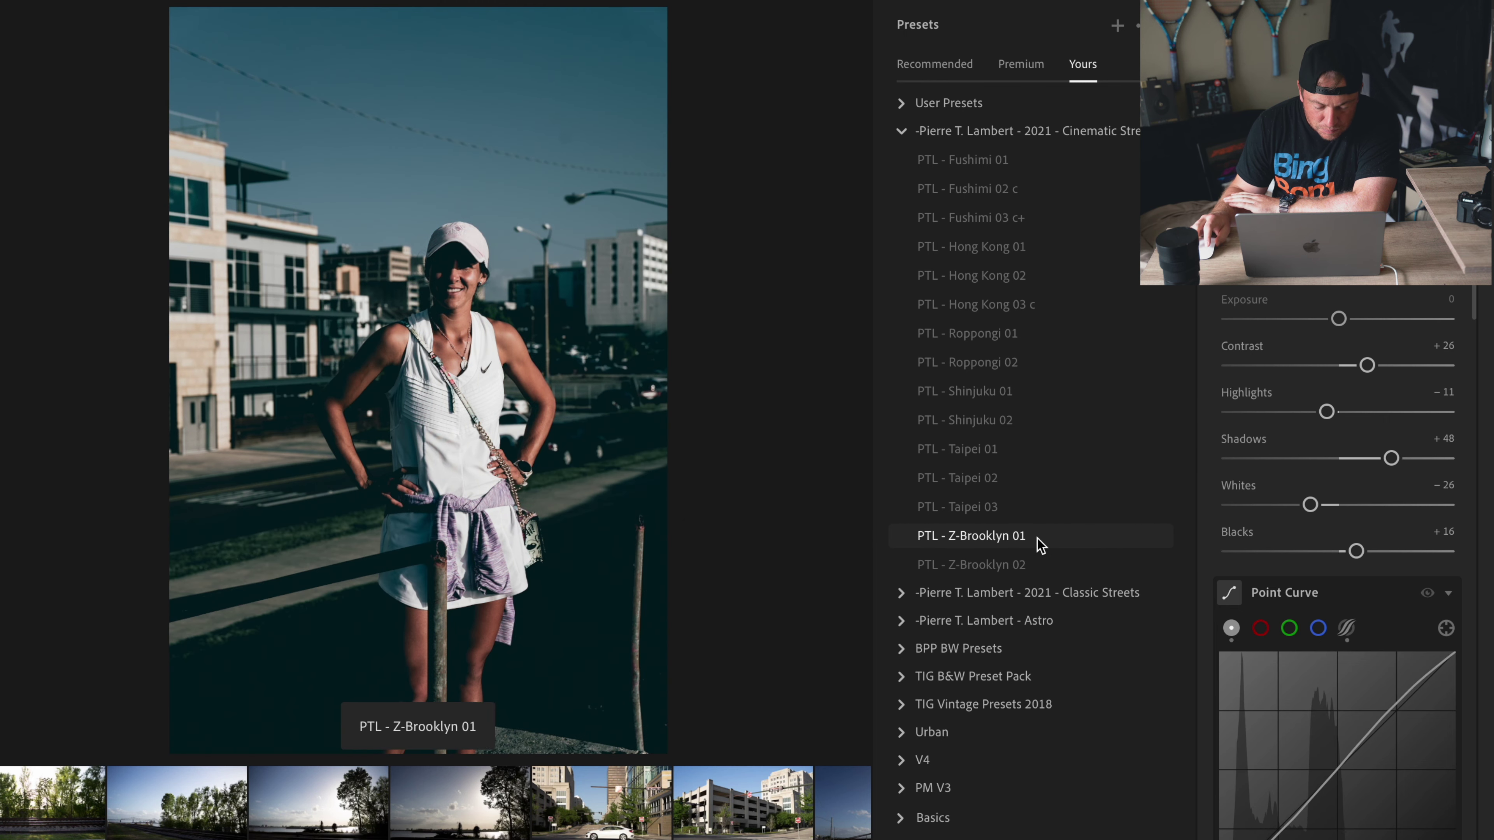
{"action": "left_click", "coordinate": [900, 131]}
{"action": "left_click", "coordinate": [902, 159]}
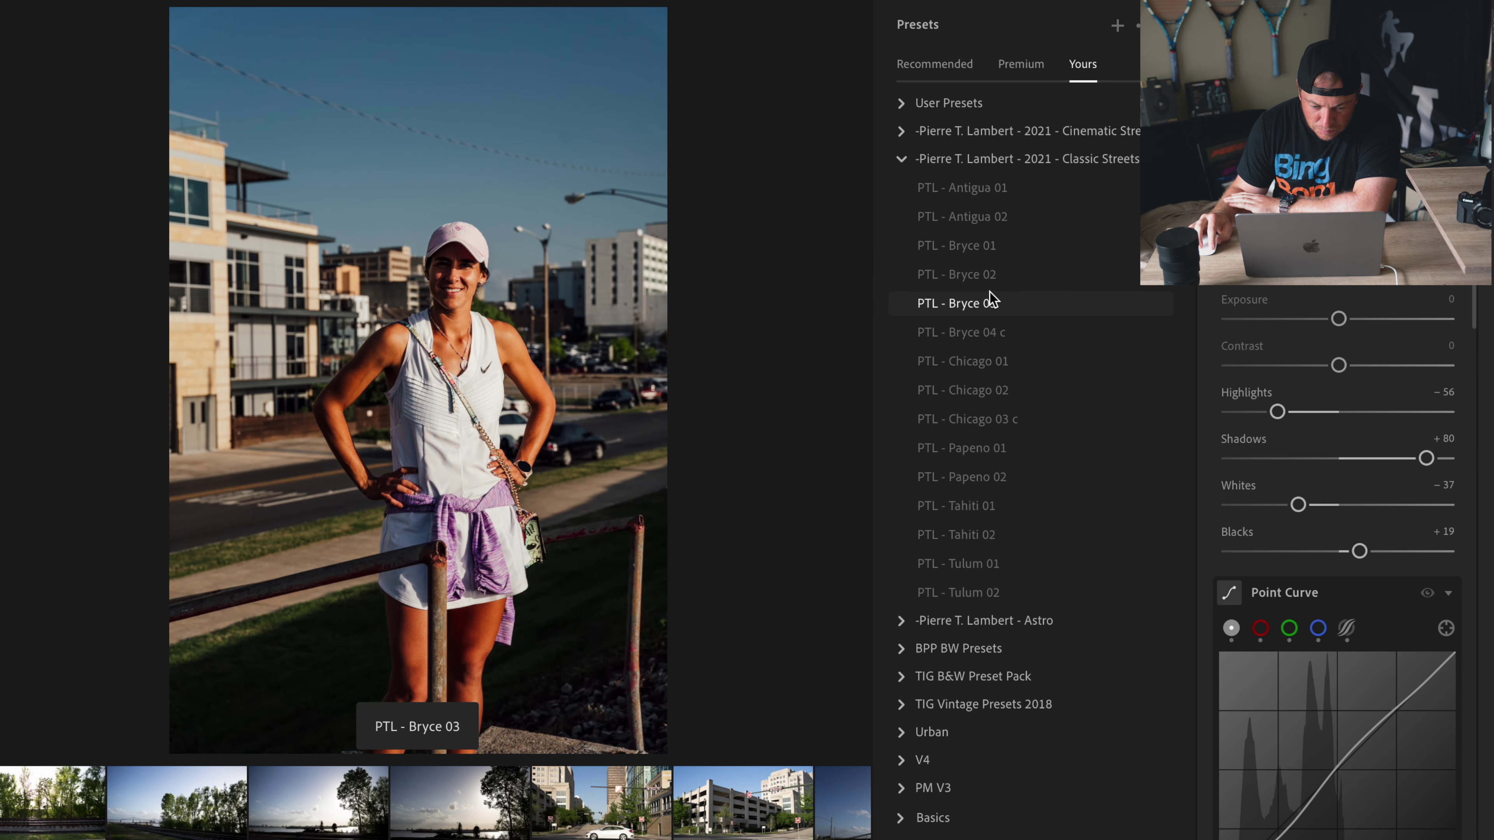
{"action": "left_click", "coordinate": [989, 294]}
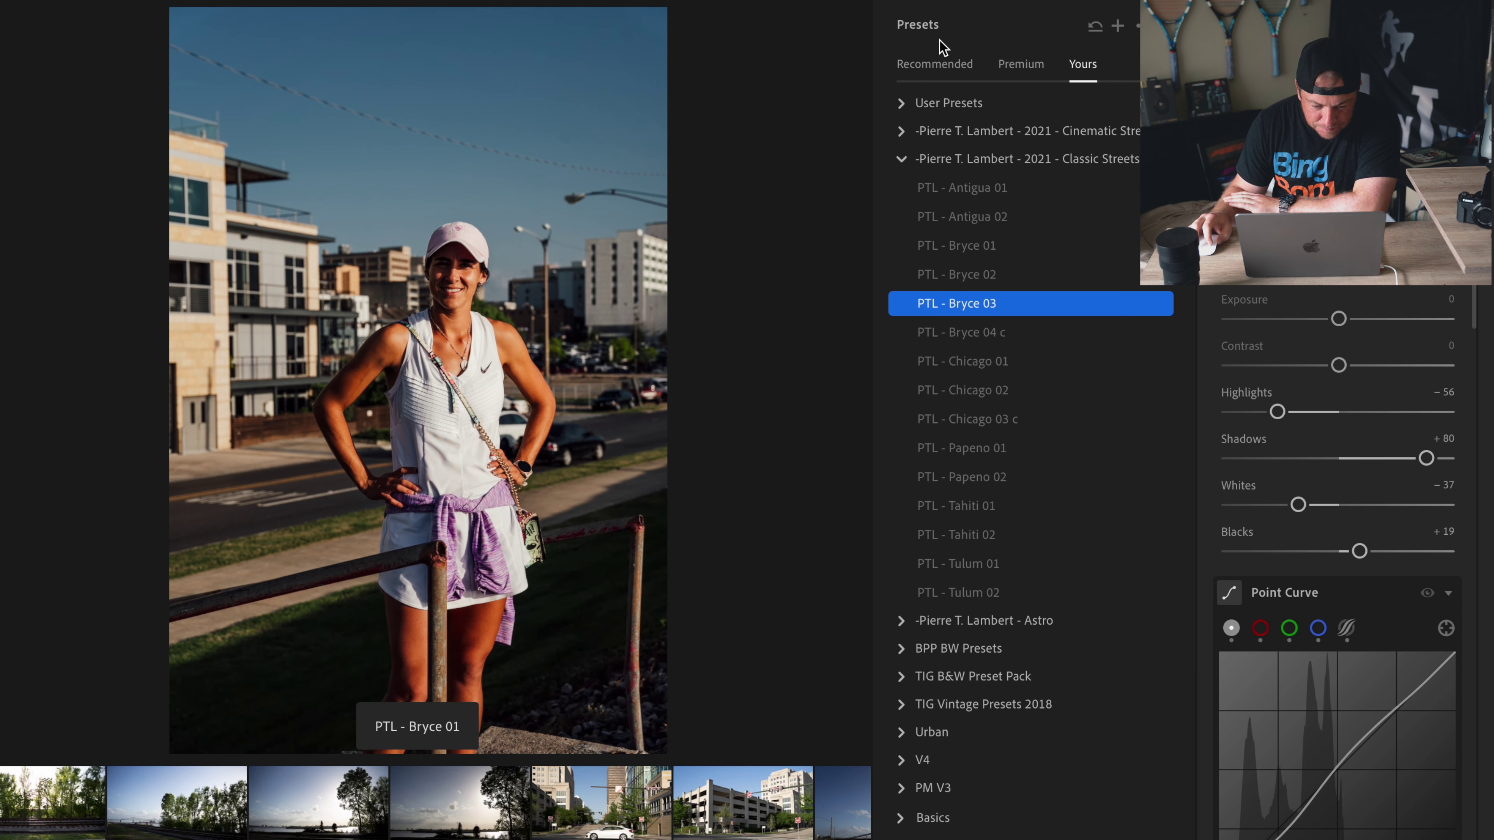
Step: Collapse Classic Streets and set Exposure +0.37 with Highlights -100
{"action": "left_click", "coordinate": [902, 159]}
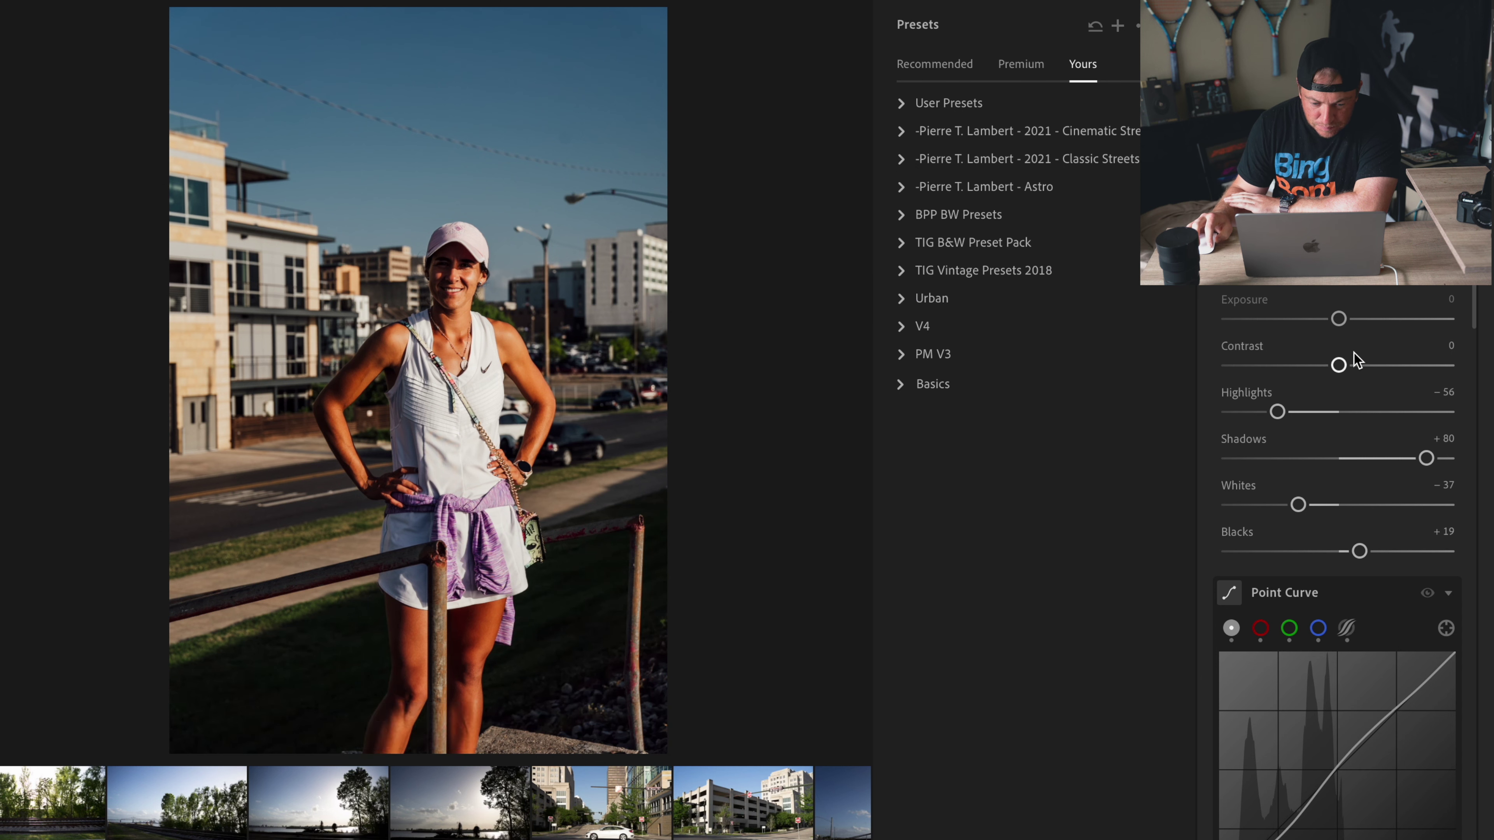
{"action": "left_click_drag", "start_coordinate": [1277, 412], "coordinate": [1275, 412]}
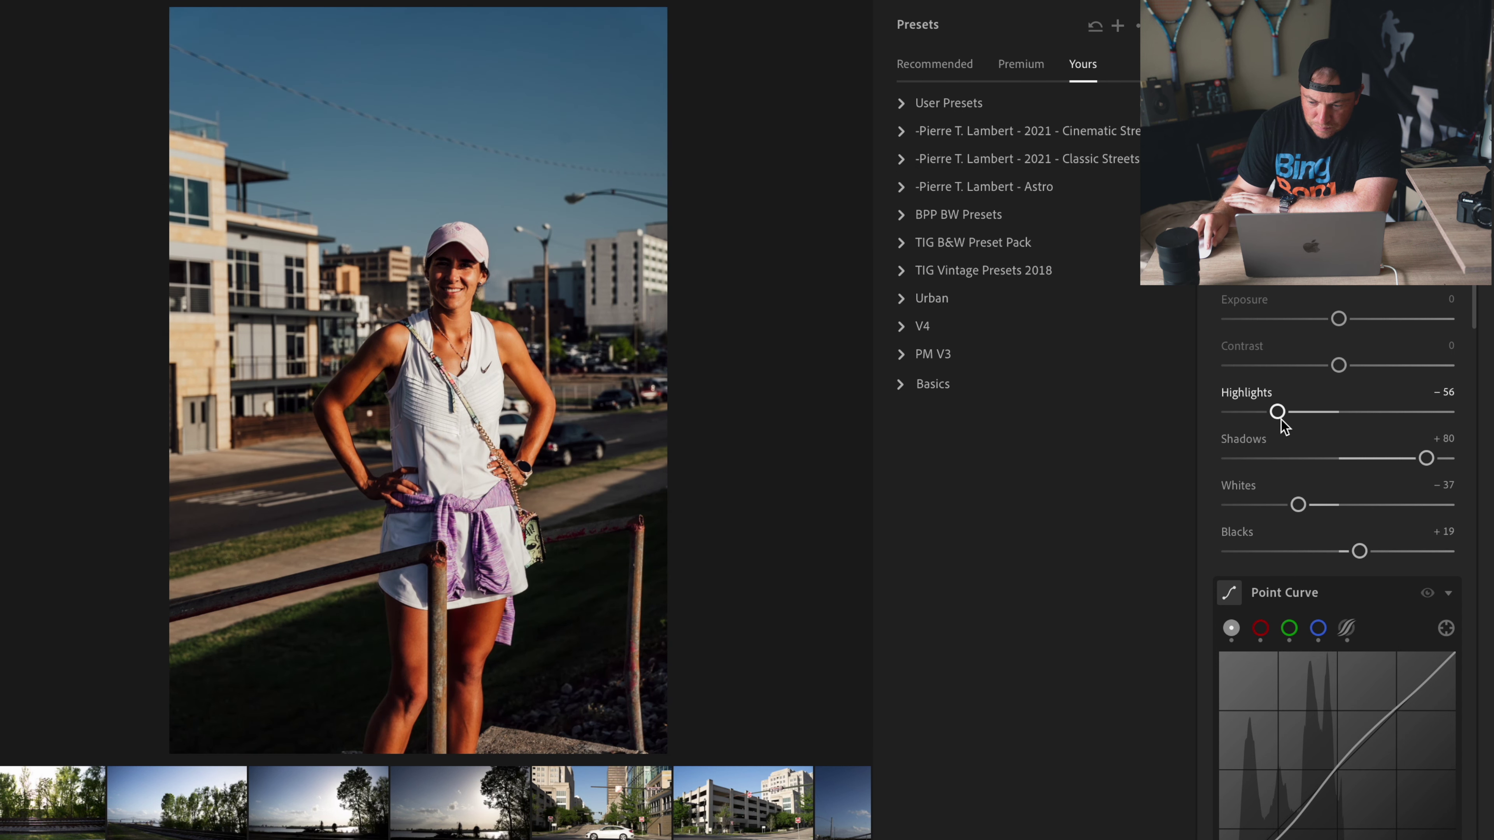
{"action": "left_click_drag", "start_coordinate": [1339, 319], "coordinate": [1349, 319]}
{"action": "left_click_drag", "start_coordinate": [1277, 412], "coordinate": [1206, 414]}
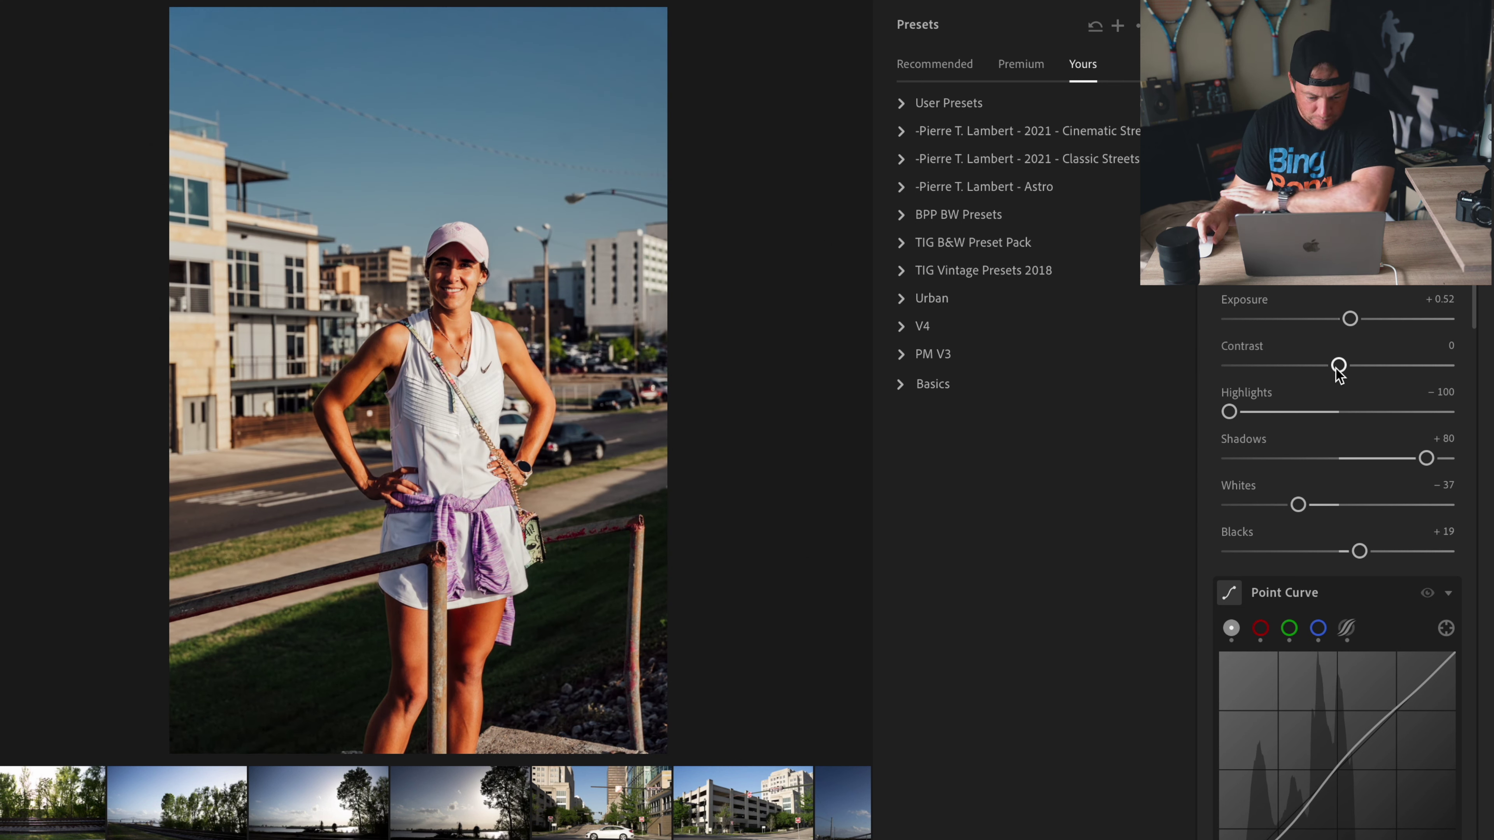
Step: Set Shadows +97, Whites -47 and Blacks +18
{"action": "scroll", "coordinate": [1337, 369], "scroll_direction": "down", "scroll_amount": 3}
{"action": "mouse_move", "coordinate": [1425, 351]}
{"action": "left_mouse_down"}
{"action": "mouse_move", "coordinate": [1381, 356]}
{"action": "mouse_move", "coordinate": [1440, 353]}
{"action": "left_mouse_up"}
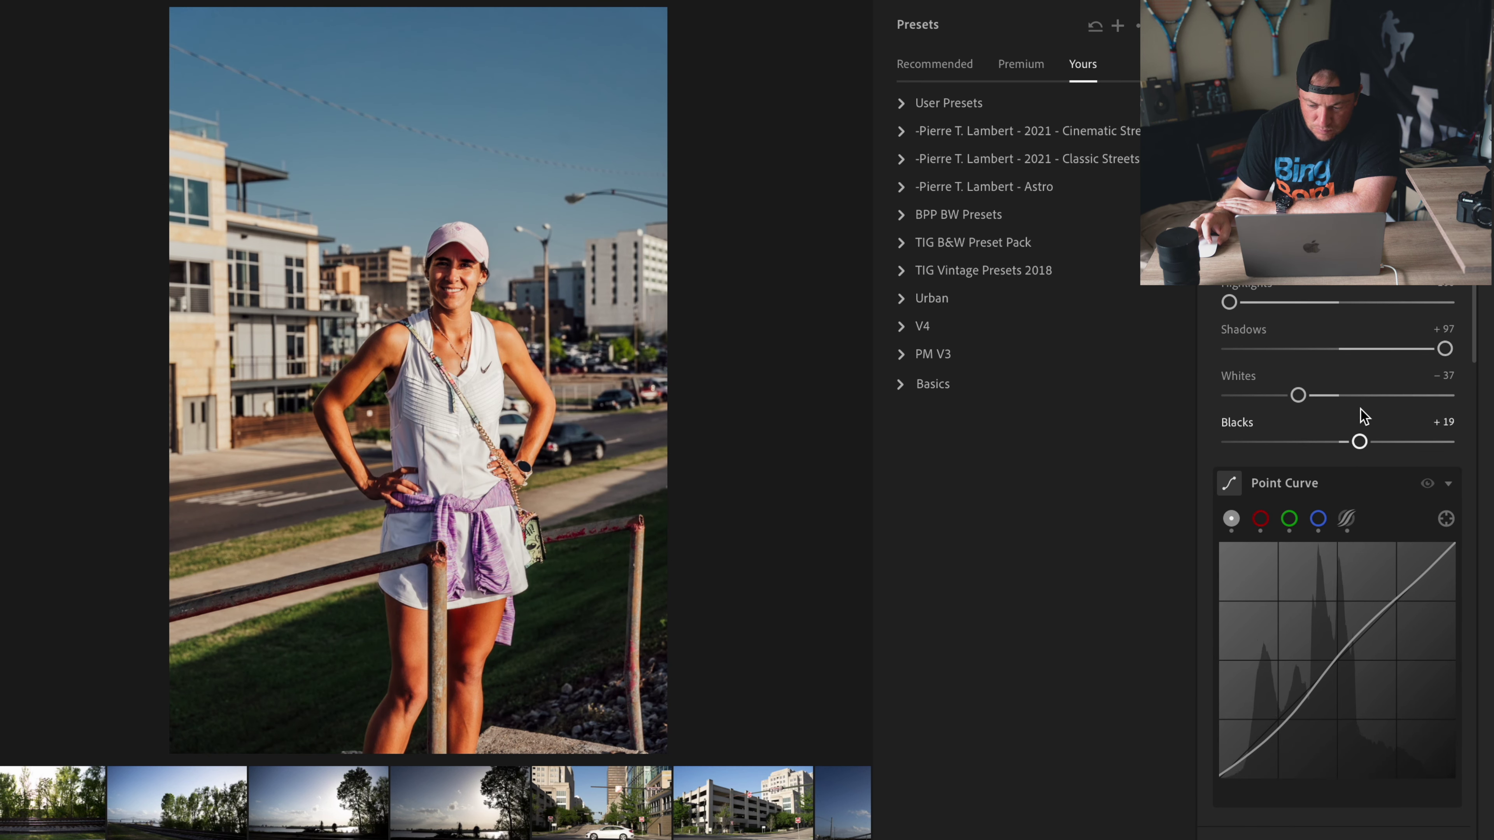
{"action": "mouse_move", "coordinate": [1298, 395]}
{"action": "left_mouse_down"}
{"action": "mouse_move", "coordinate": [1250, 396]}
{"action": "mouse_move", "coordinate": [1288, 402]}
{"action": "left_mouse_up"}
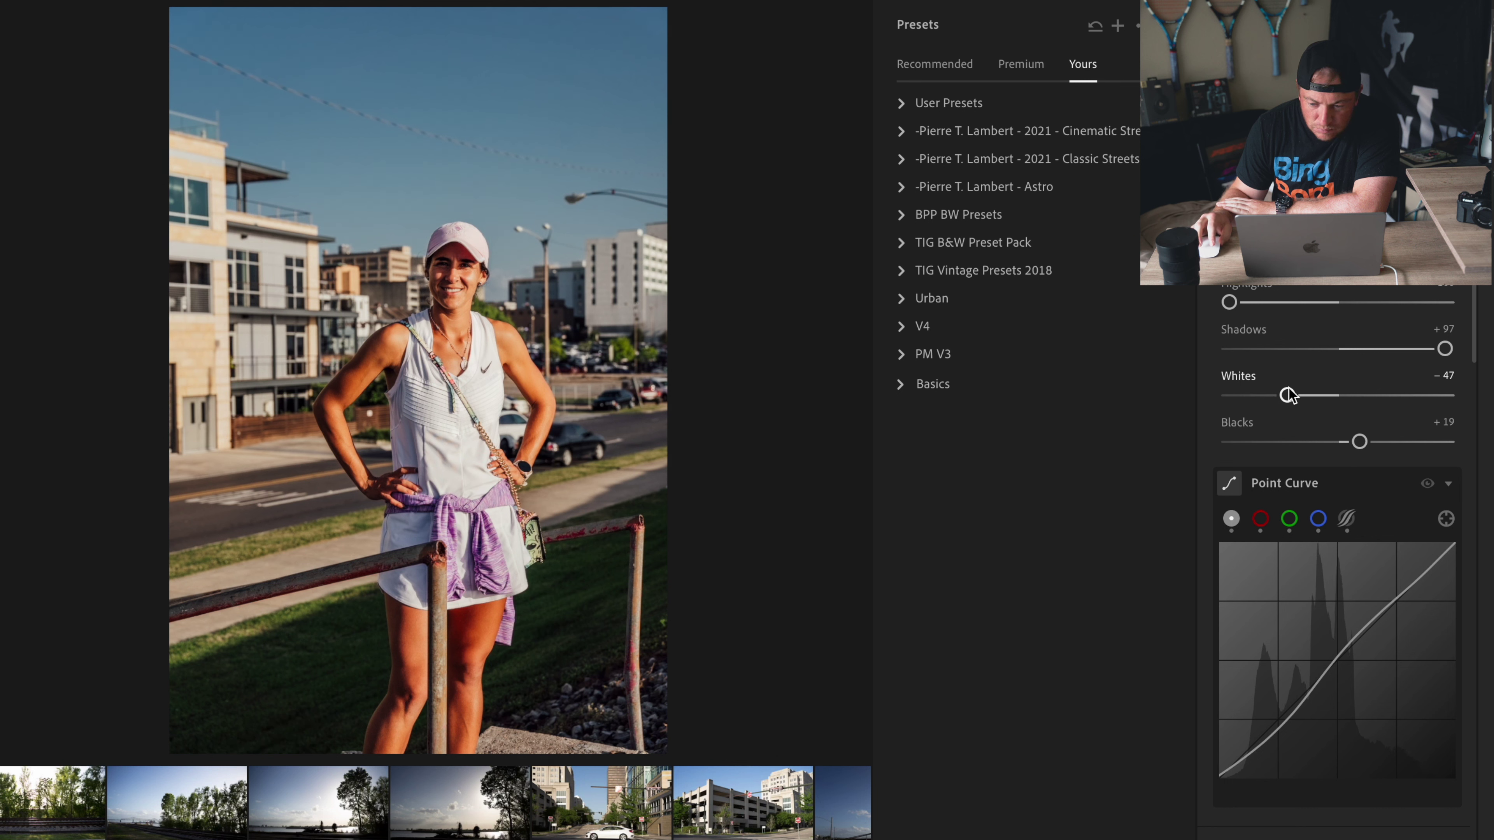
{"action": "mouse_move", "coordinate": [1359, 442]}
{"action": "left_mouse_down"}
{"action": "mouse_move", "coordinate": [1294, 443]}
{"action": "mouse_move", "coordinate": [1360, 443]}
{"action": "left_mouse_up"}
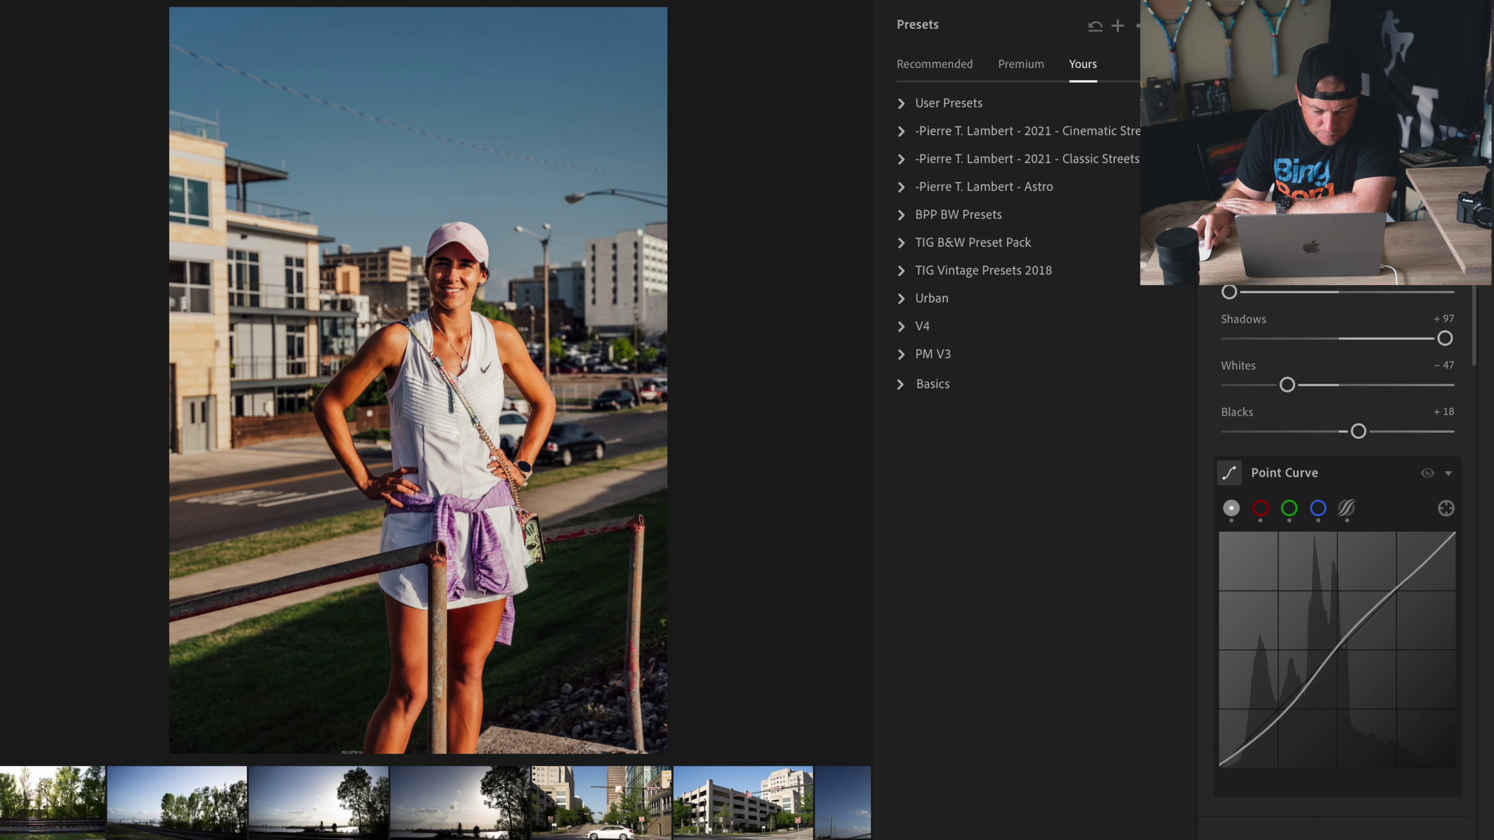
Step: Scroll down through the Edit panel and back up to review the adjustments
{"action": "scroll", "coordinate": [1338, 546], "scroll_direction": "down", "scroll_amount": 5}
{"action": "scroll", "coordinate": [1337, 547], "scroll_direction": "down", "scroll_amount": 5}
{"action": "scroll", "coordinate": [1338, 546], "scroll_direction": "down", "scroll_amount": 5}
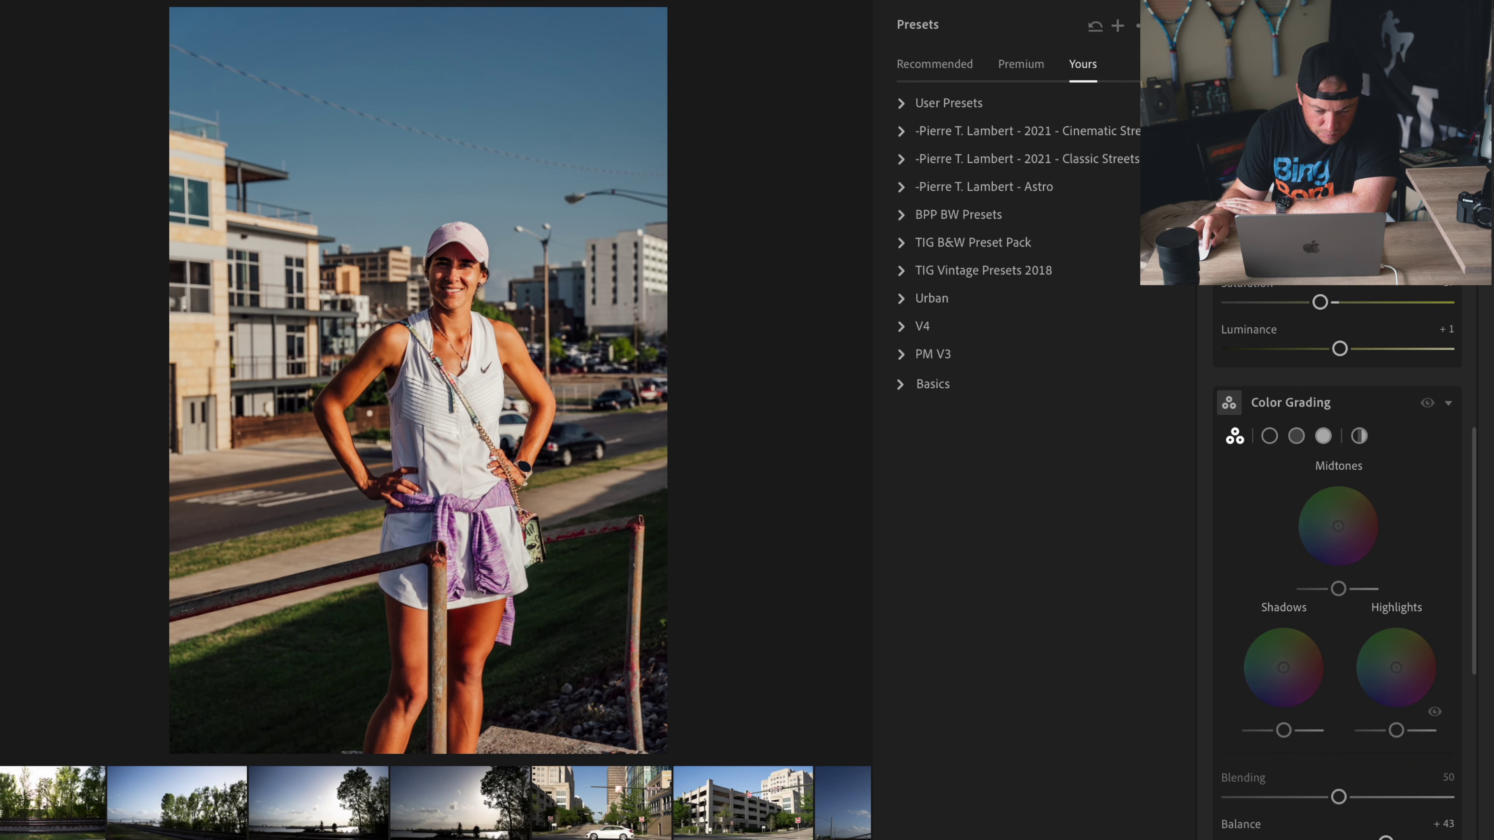
{"action": "scroll", "coordinate": [1338, 546], "scroll_direction": "down", "scroll_amount": 5}
{"action": "scroll", "coordinate": [1338, 546], "scroll_direction": "up", "scroll_amount": 10}
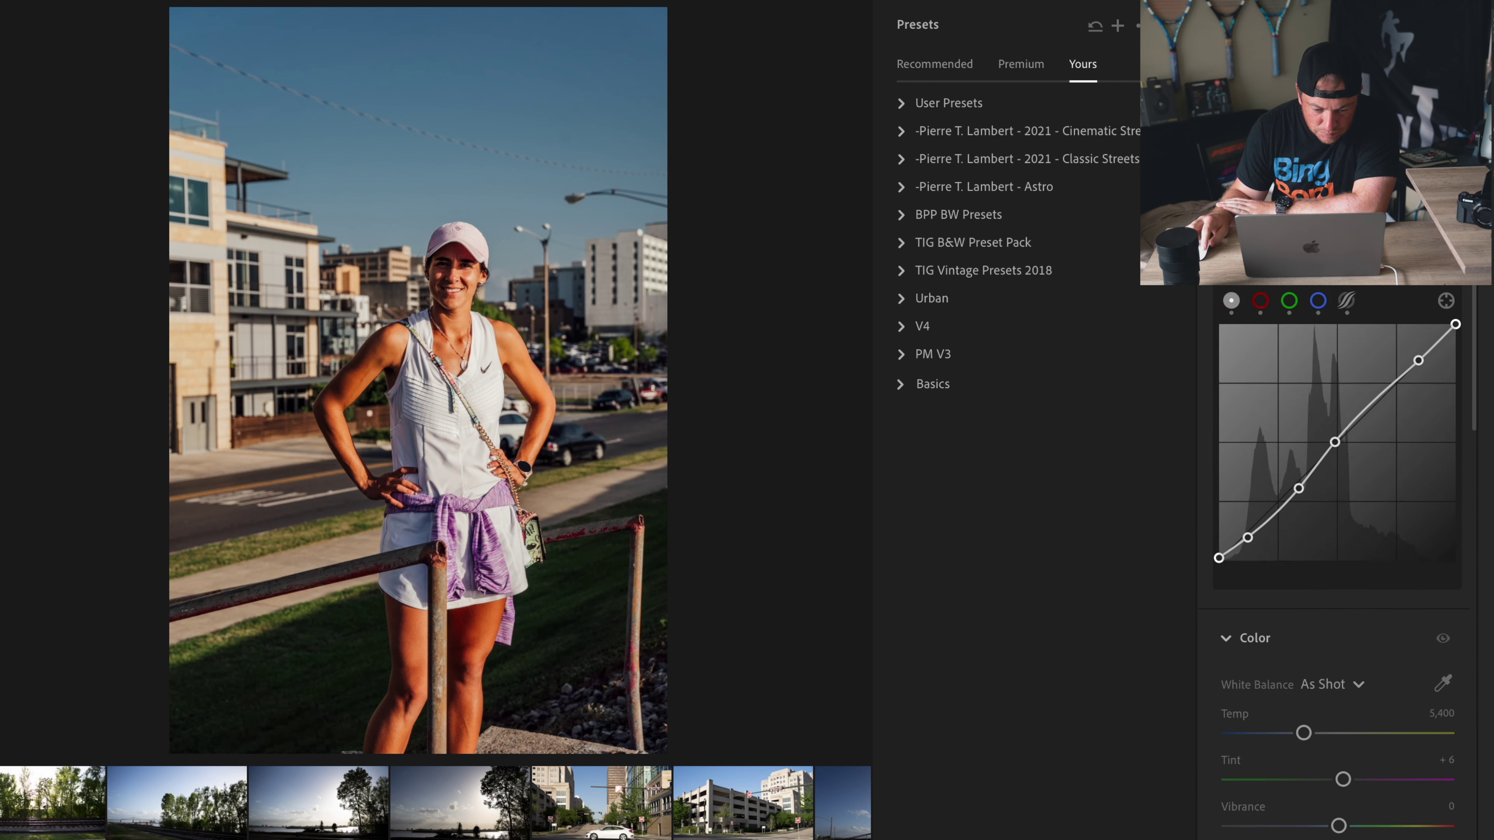
{"action": "scroll", "coordinate": [1338, 547], "scroll_direction": "up", "scroll_amount": 5}
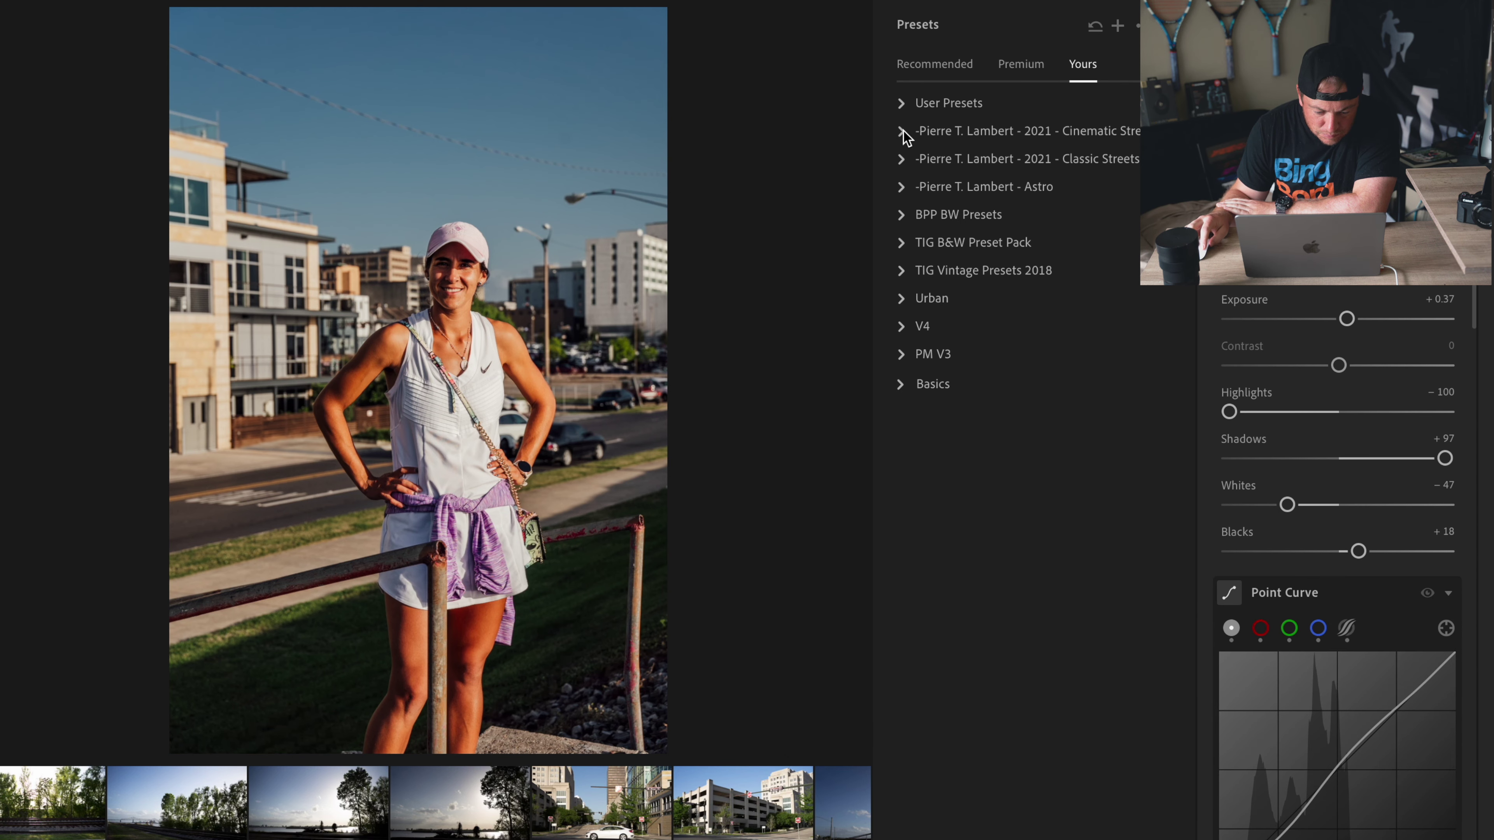
Step: Switch the portrait's look to PTL - Fushimi 03 c+ from Cinematic Streets
{"action": "left_click", "coordinate": [902, 158]}
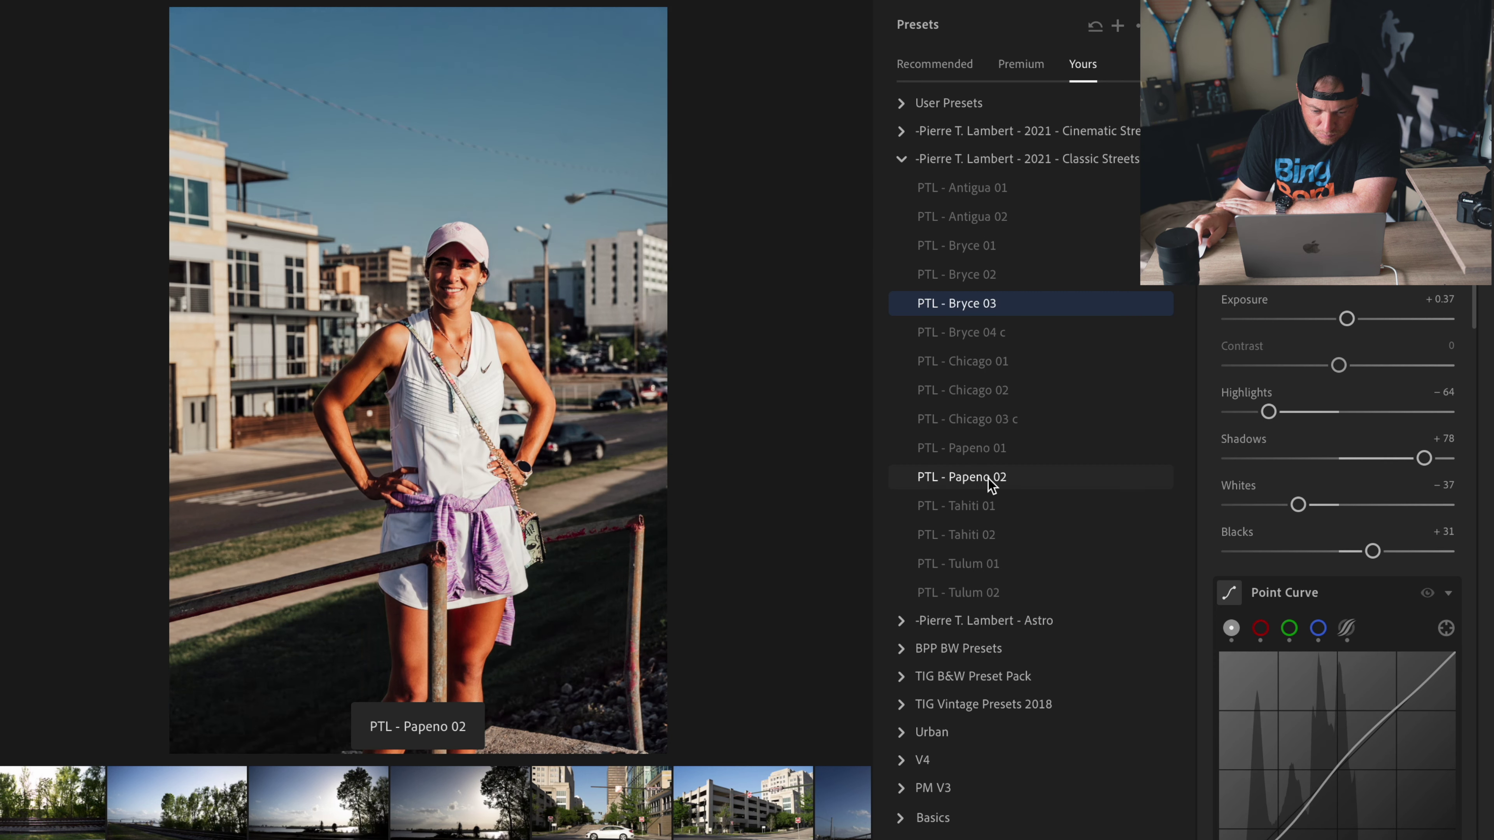
{"action": "left_click", "coordinate": [902, 158]}
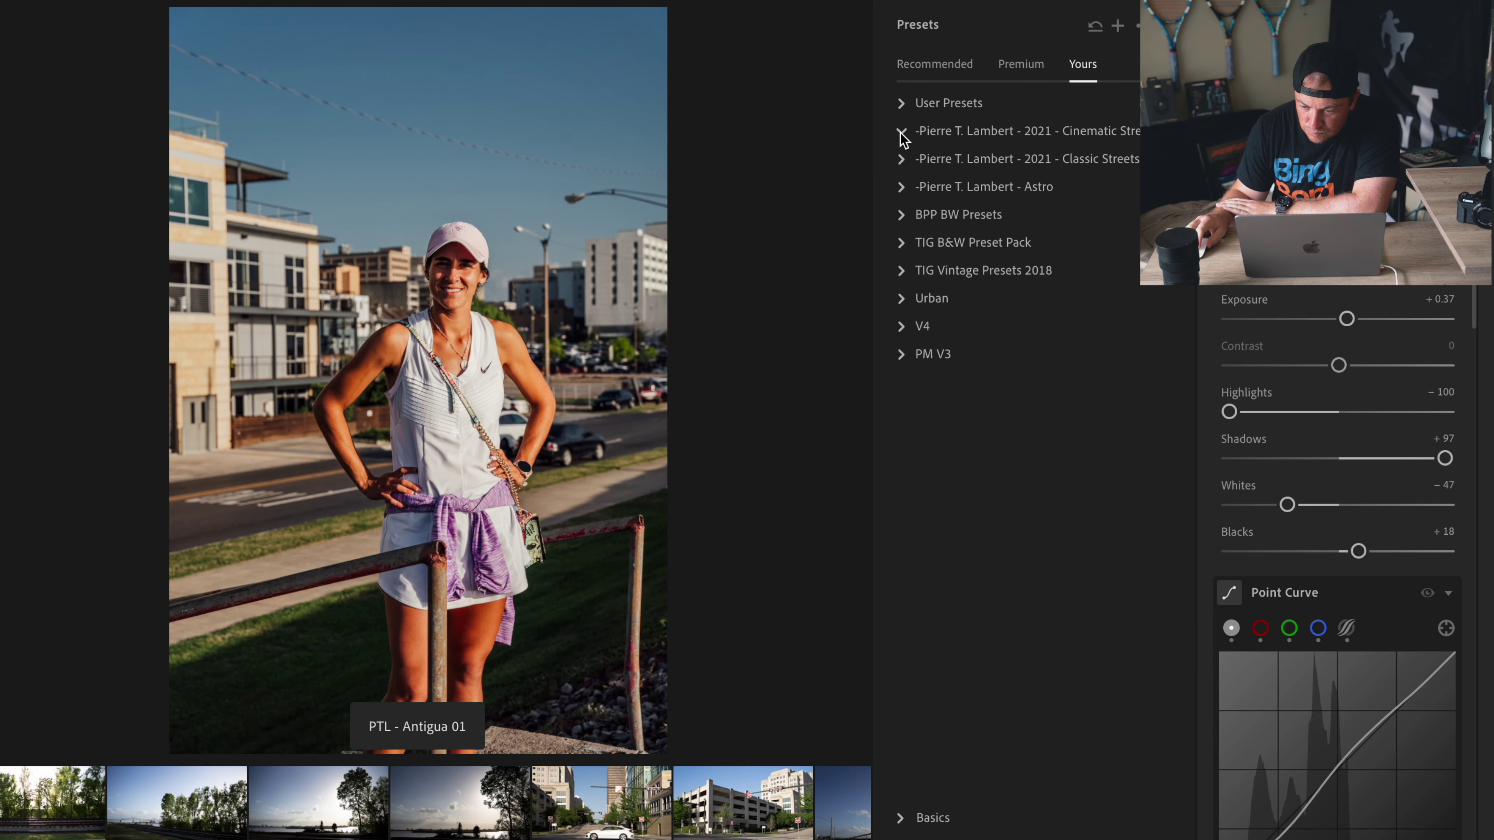
{"action": "left_click", "coordinate": [902, 130]}
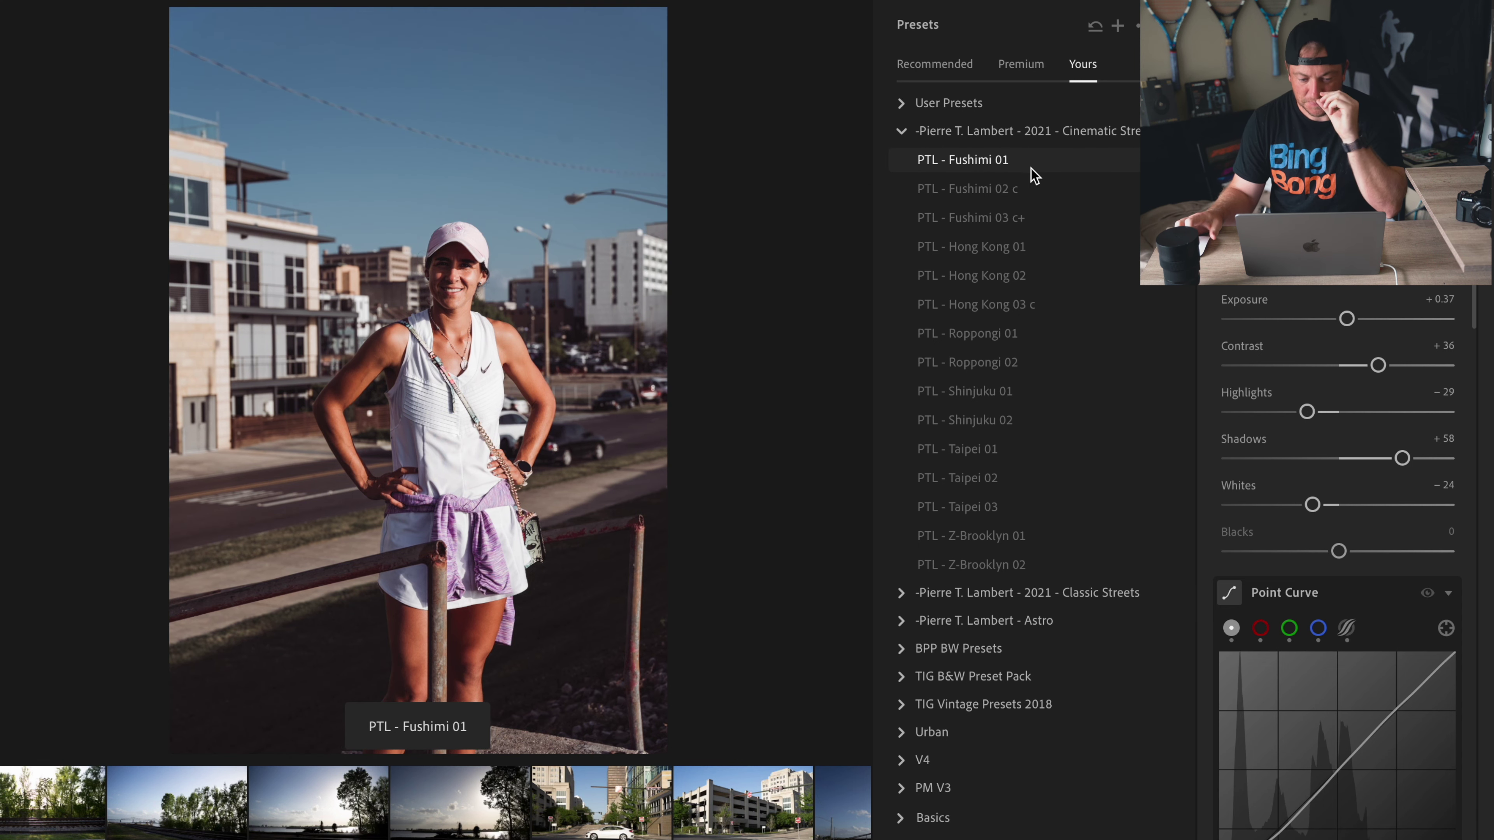
{"action": "left_click", "coordinate": [1030, 219]}
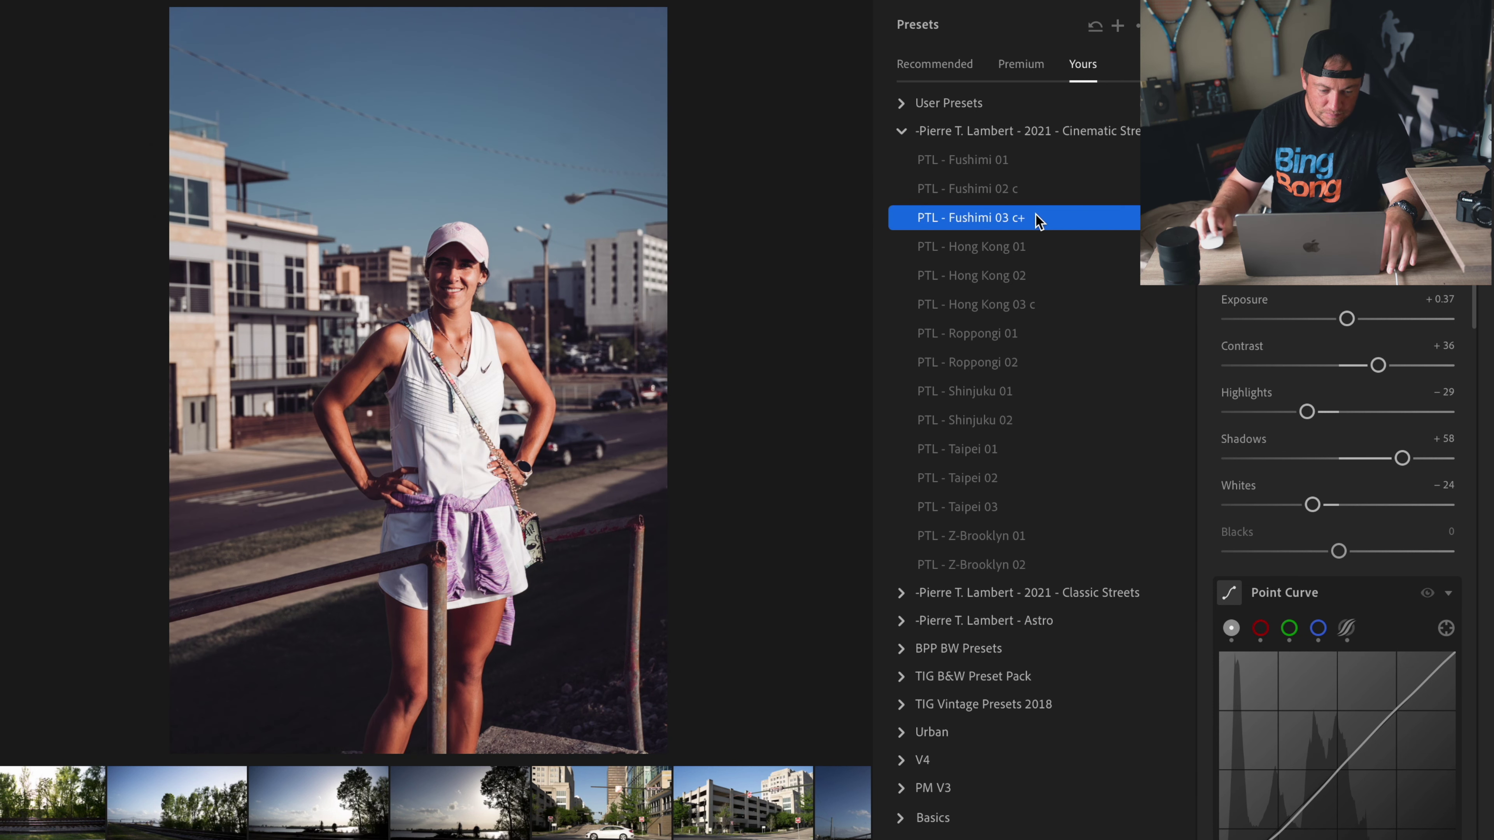
Step: Lower Highlights, raise Exposure to +0.50 and Saturation to +10
{"action": "left_click_drag", "start_coordinate": [1306, 413], "coordinate": [1242, 412]}
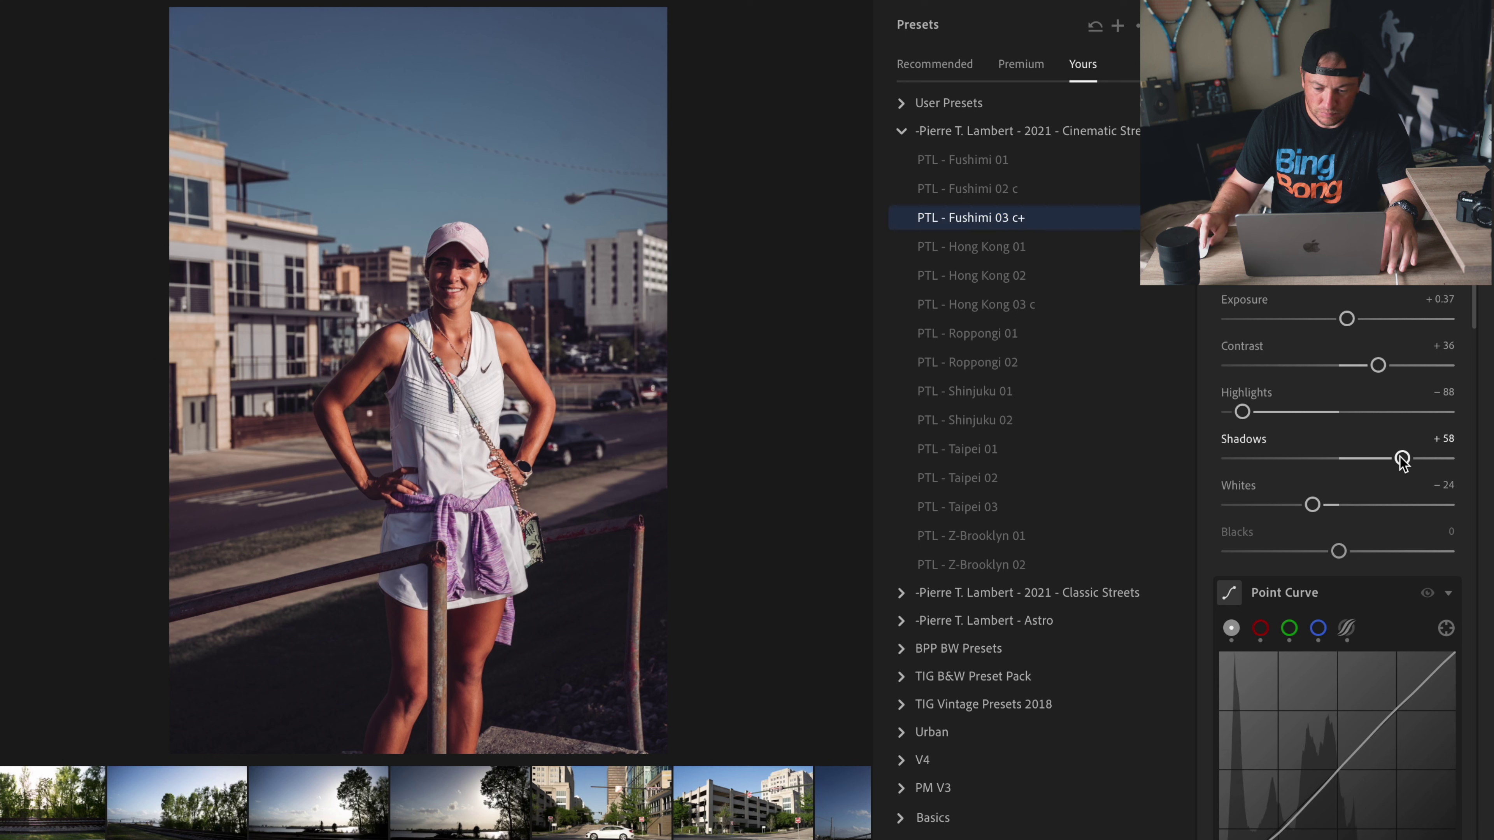
{"action": "left_click_drag", "start_coordinate": [1347, 319], "coordinate": [1350, 318]}
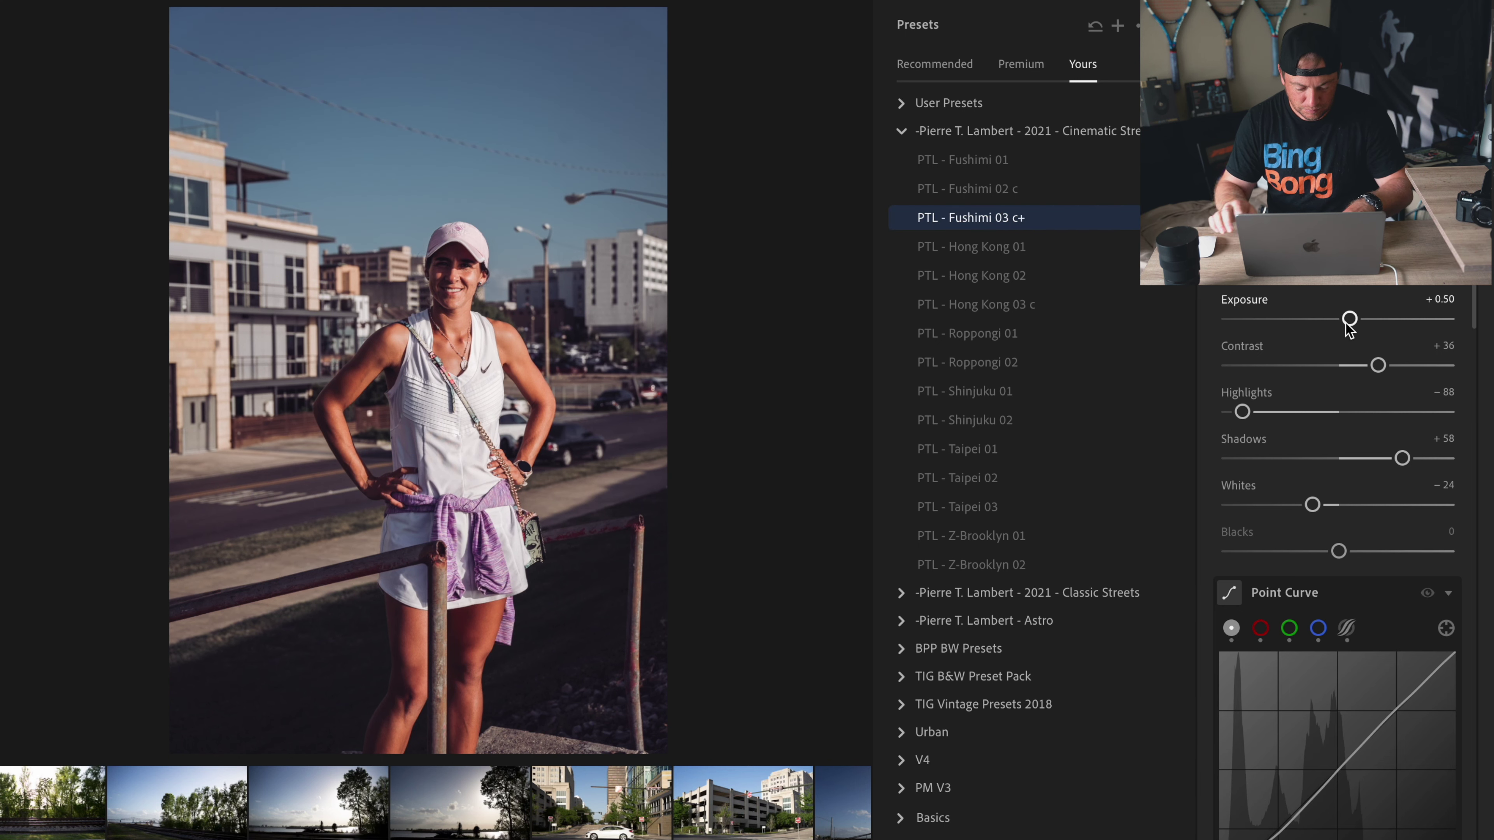
{"action": "scroll", "coordinate": [1350, 320], "scroll_direction": "down", "scroll_amount": 5}
{"action": "scroll", "coordinate": [1349, 324], "scroll_direction": "down", "scroll_amount": 5}
{"action": "scroll", "coordinate": [1348, 330], "scroll_direction": "down", "scroll_amount": 5}
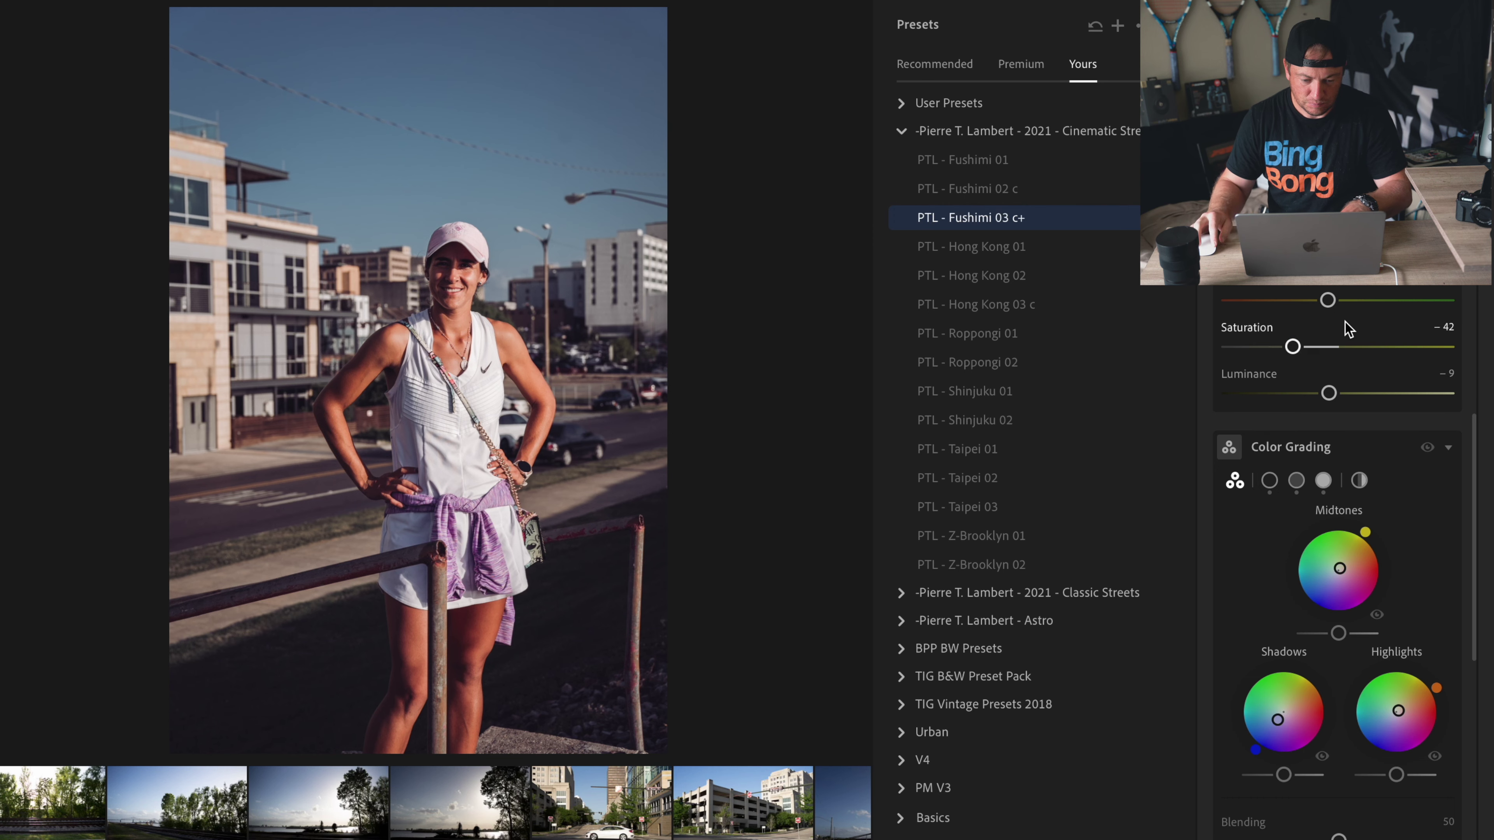
{"action": "scroll", "coordinate": [1347, 327], "scroll_direction": "up", "scroll_amount": 3}
{"action": "left_click_drag", "start_coordinate": [1334, 341], "coordinate": [1349, 340]}
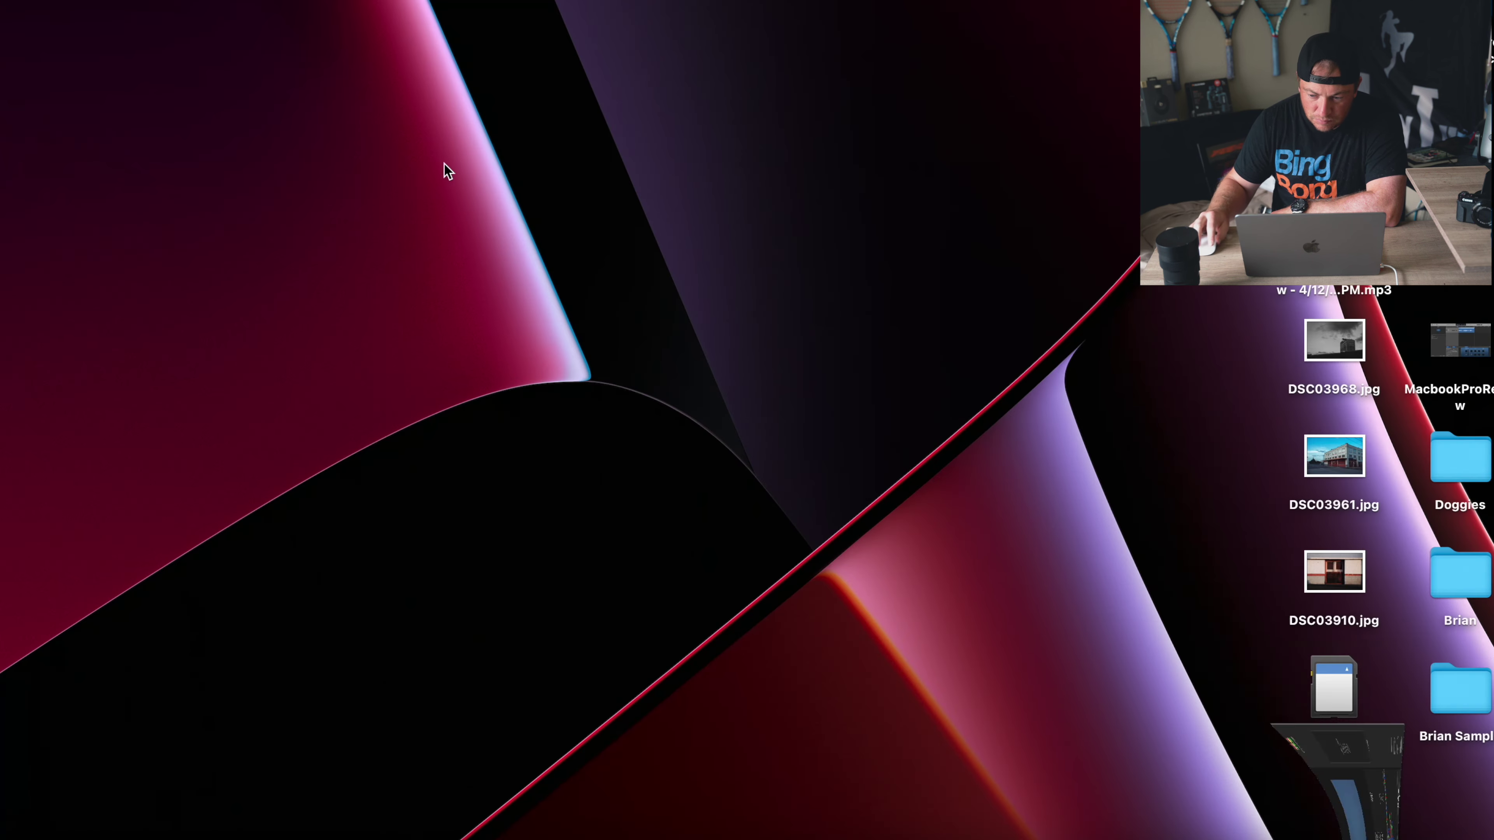
Step: Add a new folder on the desktop and name it 'Baton Rouge'
{"action": "right_click", "coordinate": [443, 166]}
{"action": "left_click", "coordinate": [470, 175]}
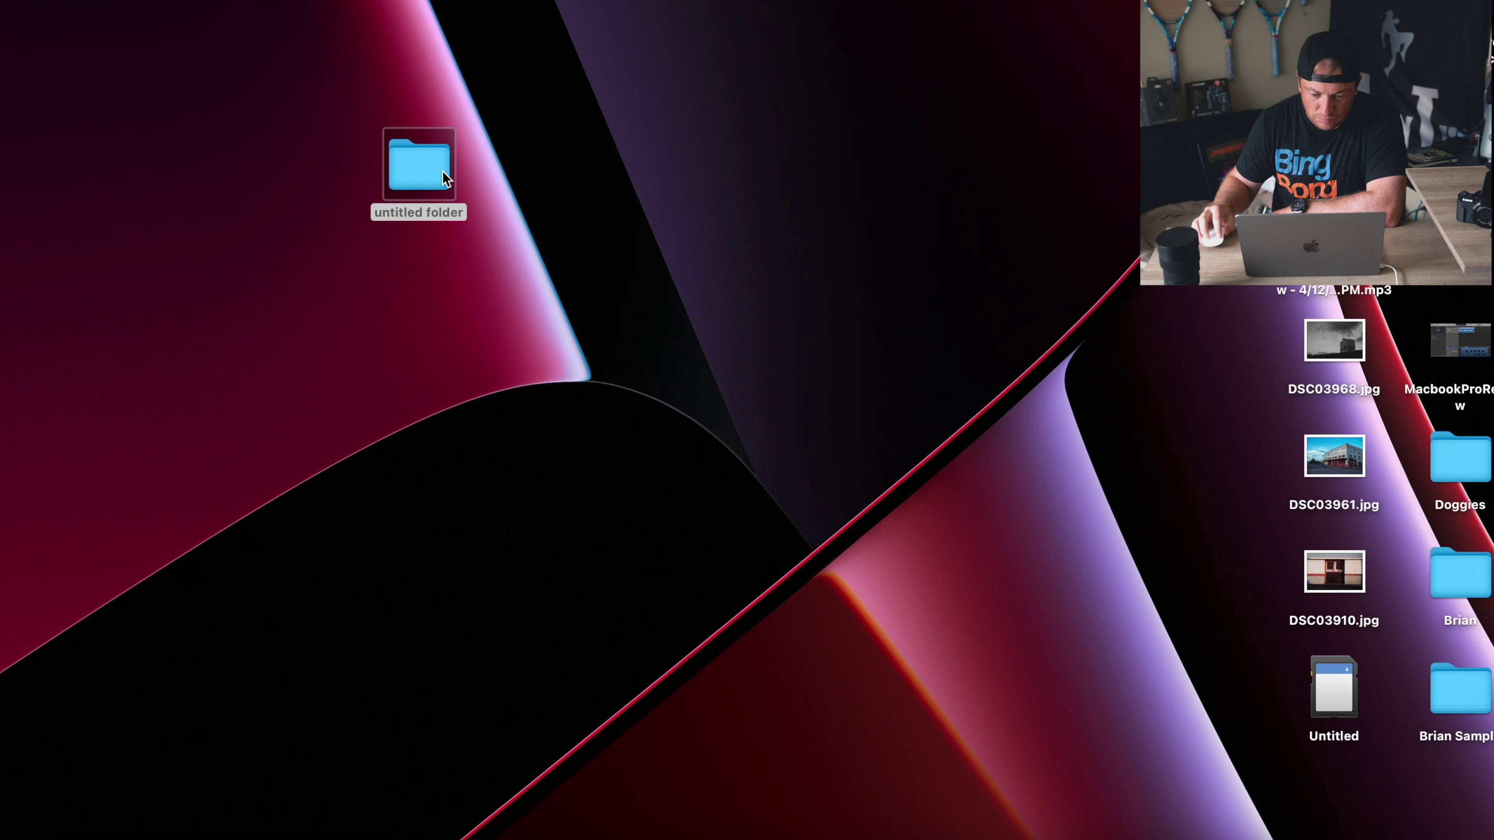
{"action": "left_click", "coordinate": [418, 213]}
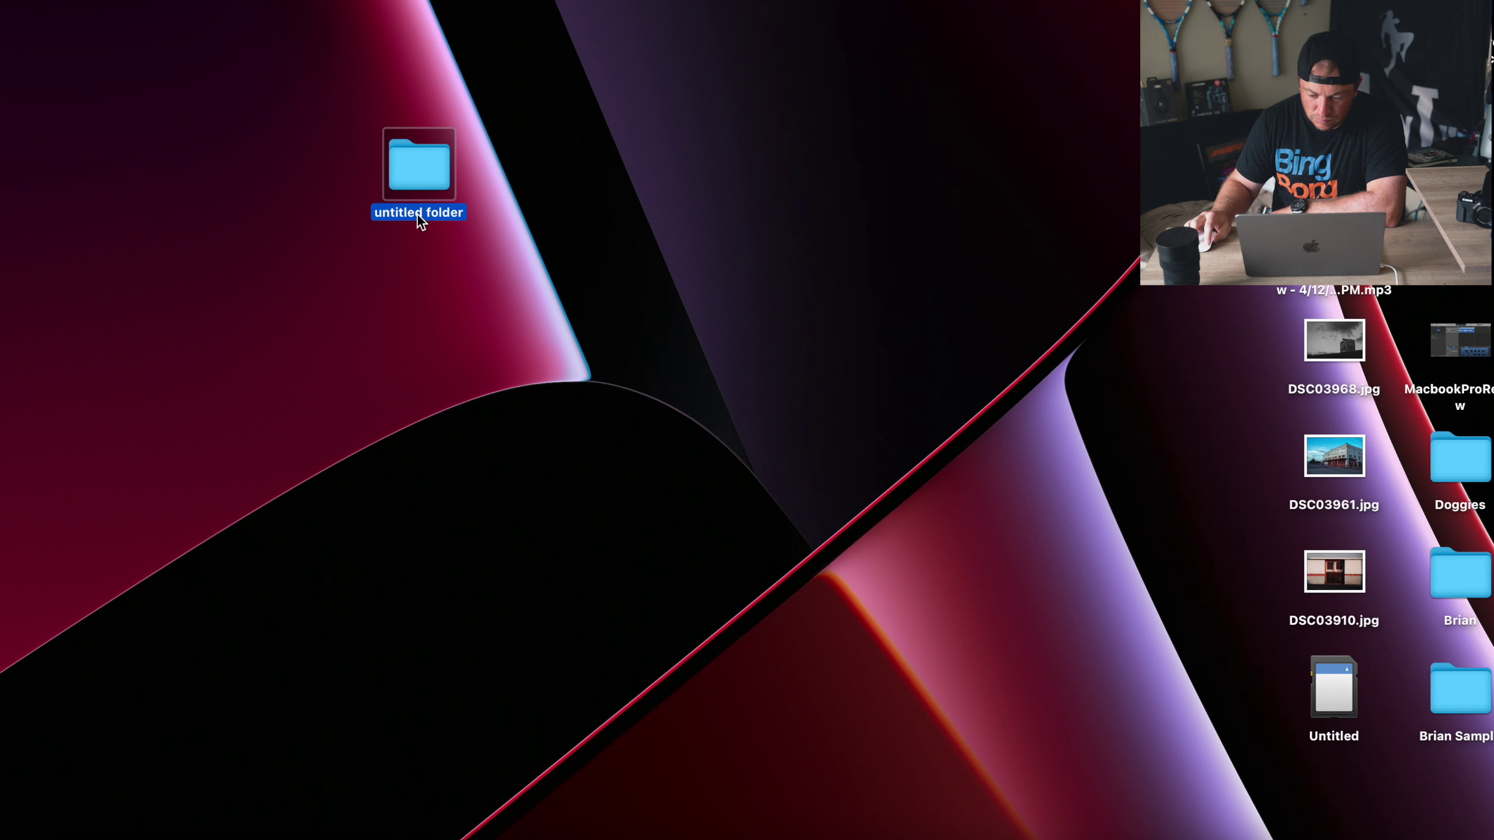
{"action": "type", "text": "Baton Rouge"}
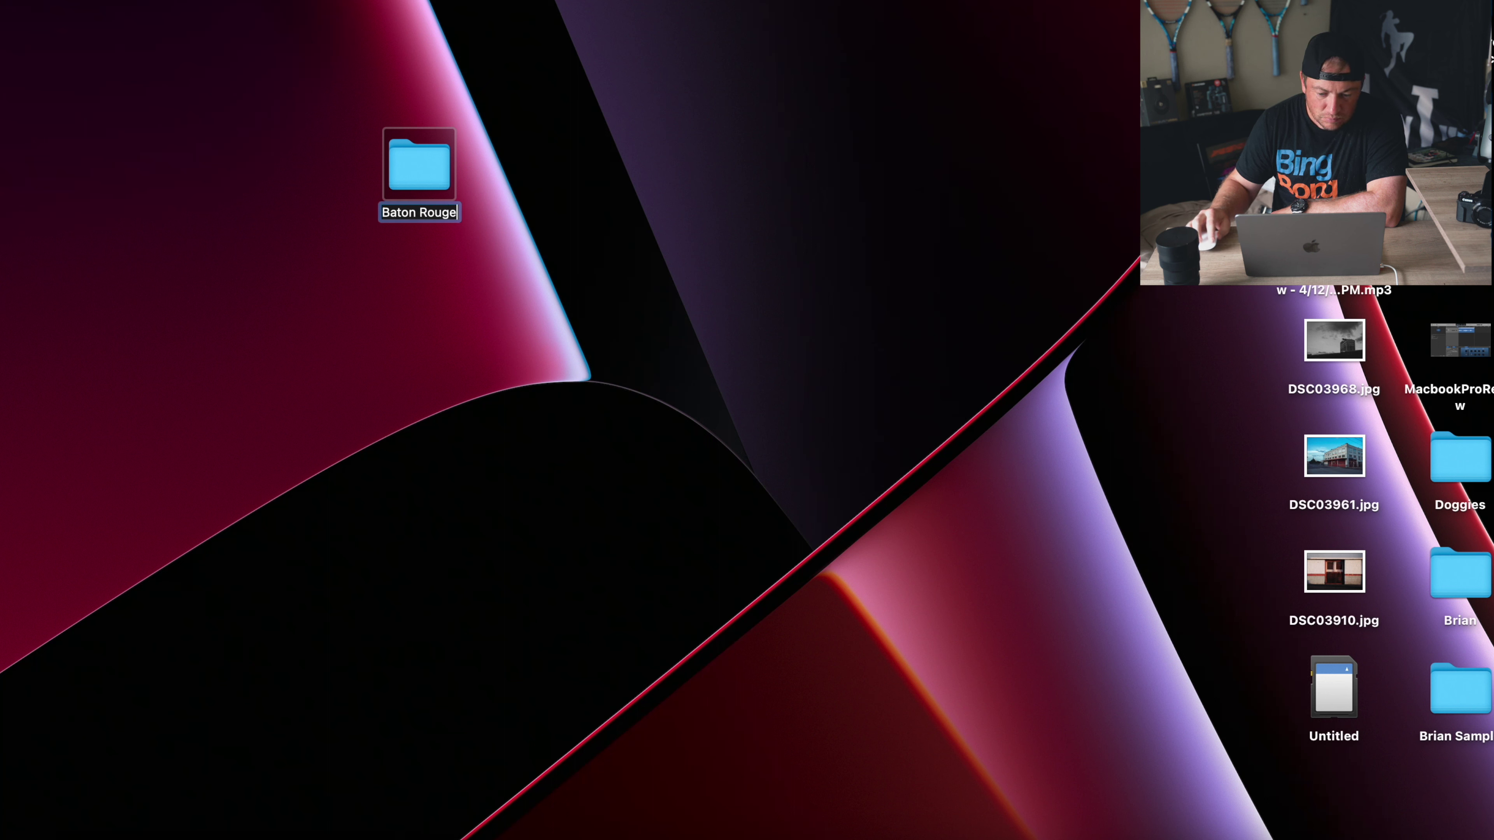
{"action": "key", "text": "Return"}
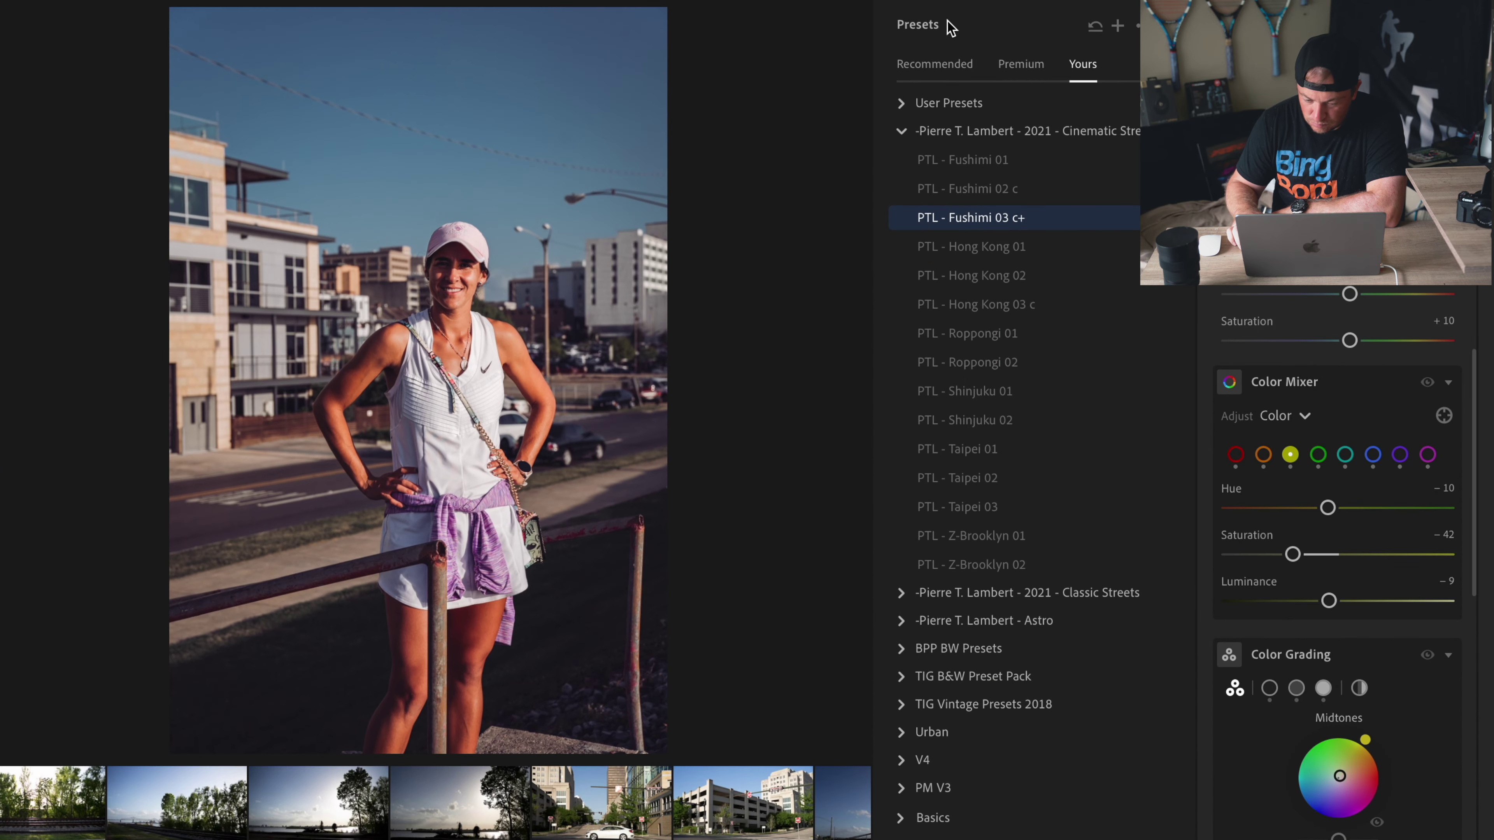
Step: Tighten the portrait's crop from the top-left corner and apply it
{"action": "key", "text": "c"}
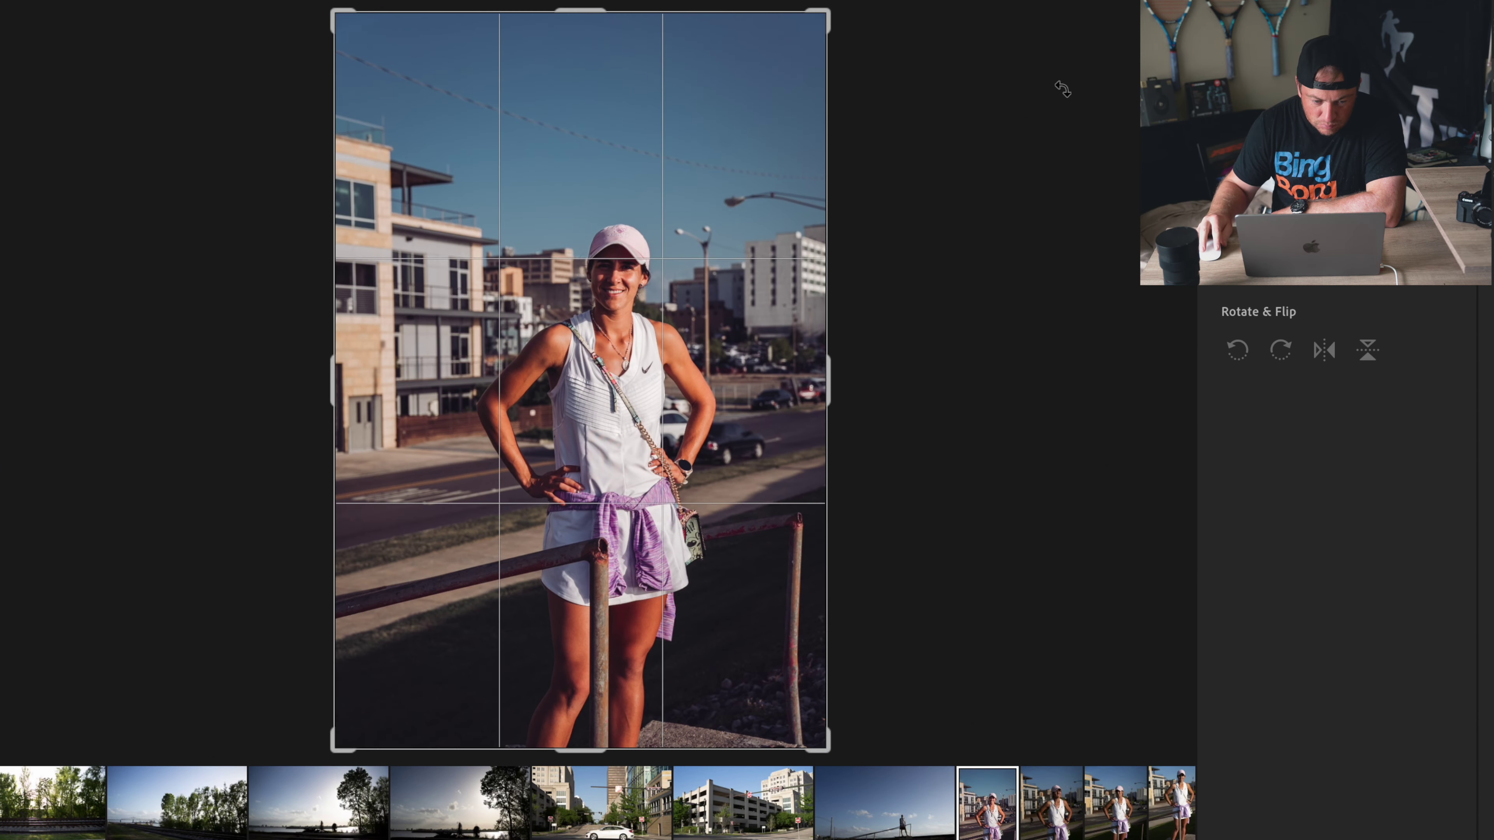
{"action": "left_click_drag", "start_coordinate": [333, 13], "coordinate": [362, 56]}
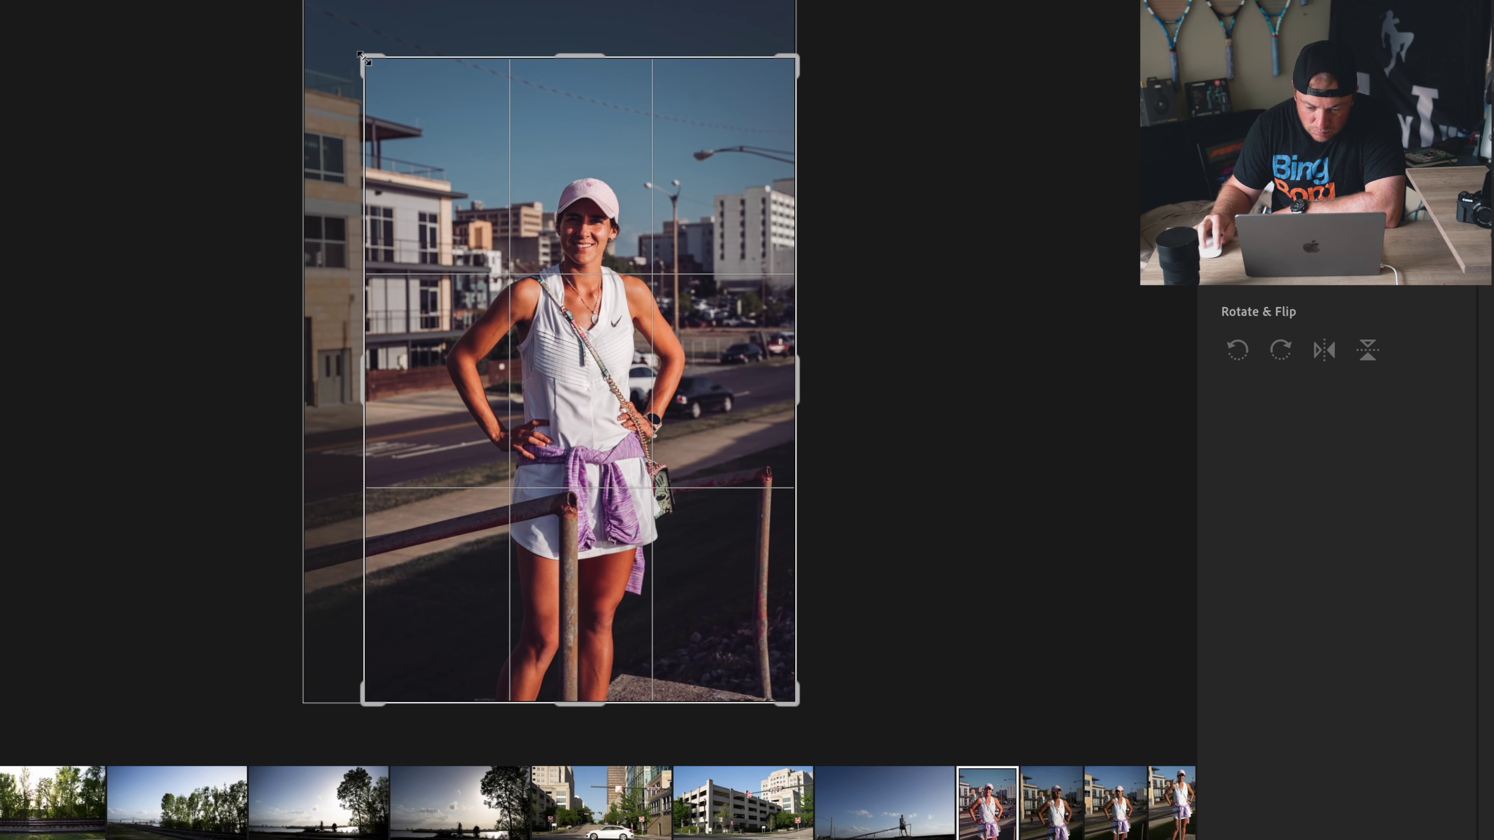
{"action": "key", "text": "Return"}
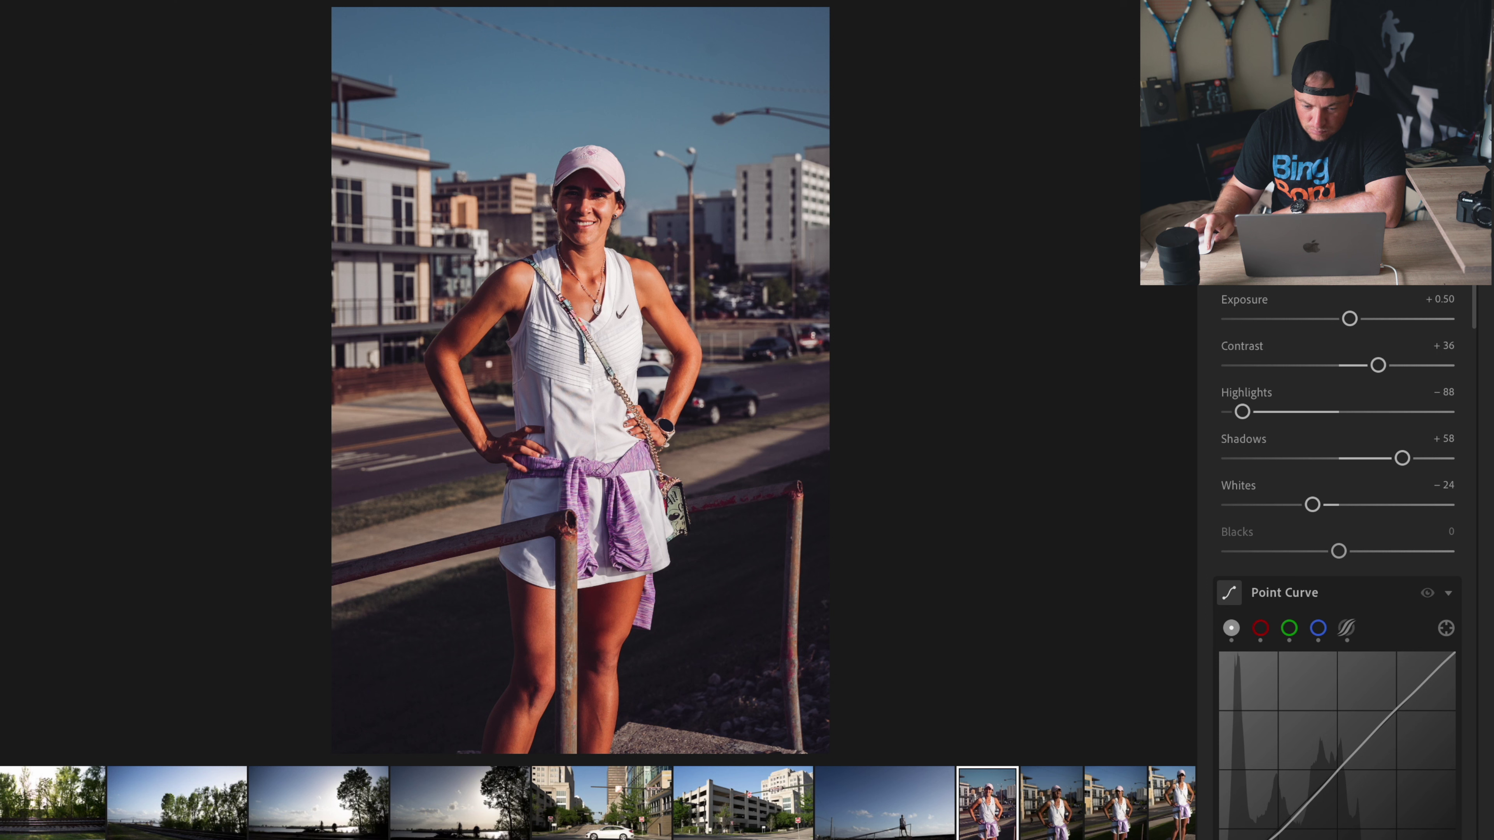
Step: Export the cropped portrait with previous settings into the Baton Rouge folder
{"action": "left_click", "coordinate": [1435, 15]}
{"action": "left_click", "coordinate": [1282, 303]}
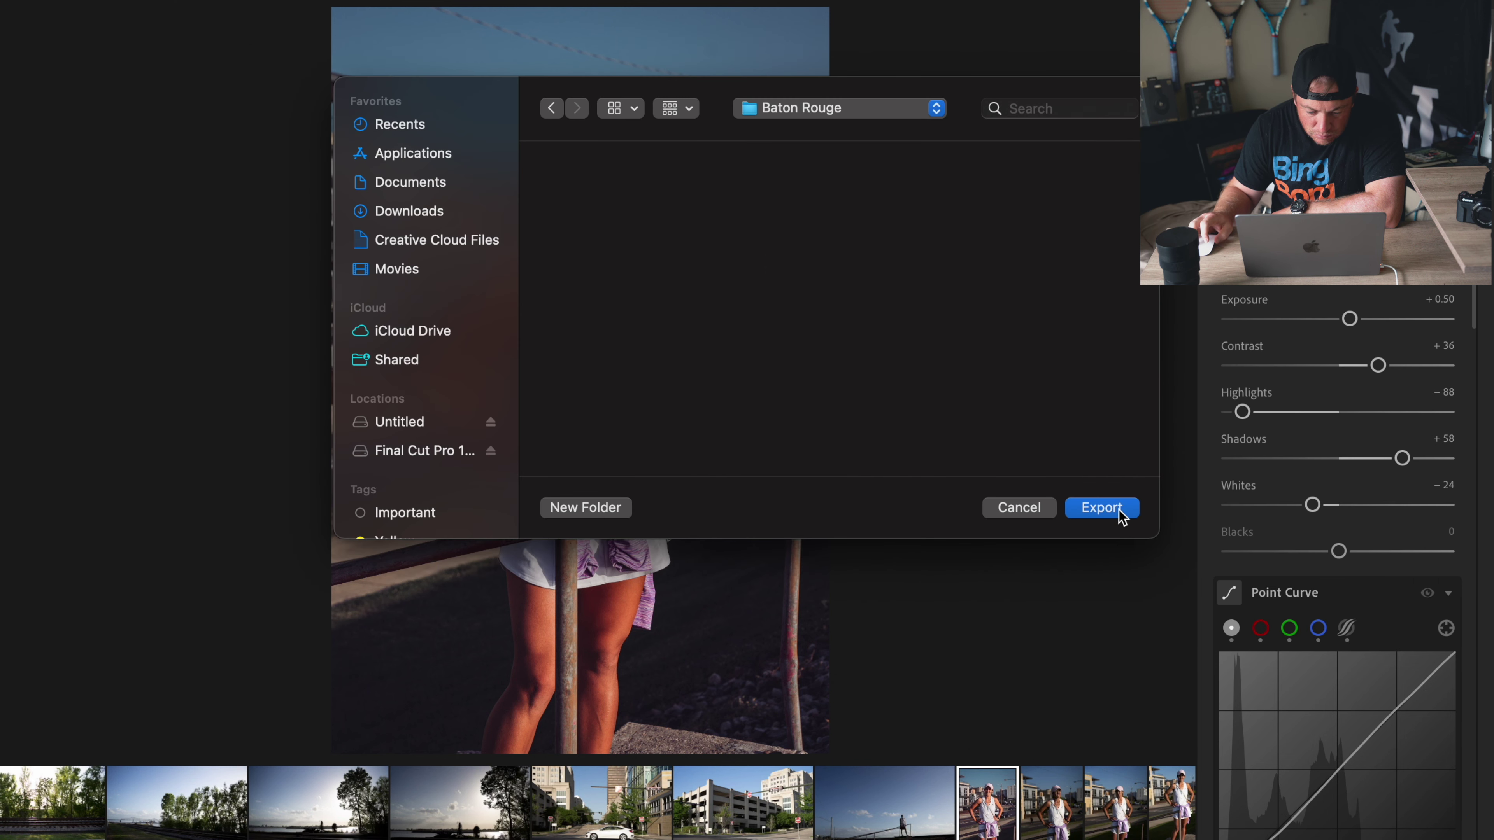
{"action": "left_click", "coordinate": [1102, 508]}
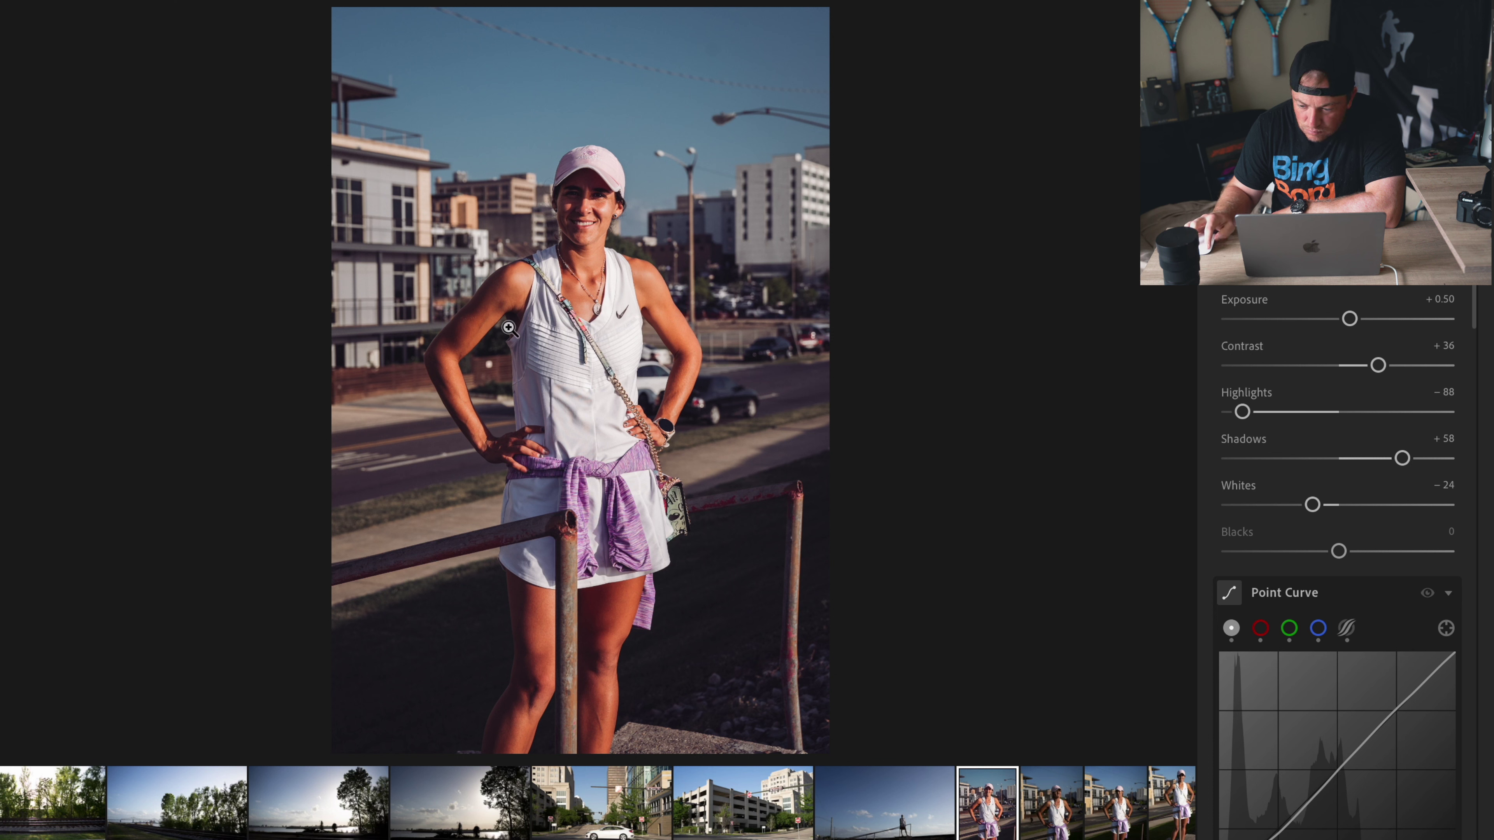
Step: Copy the portrait's edit settings and move to the next photo
{"action": "left_click", "coordinate": [209, 4]}
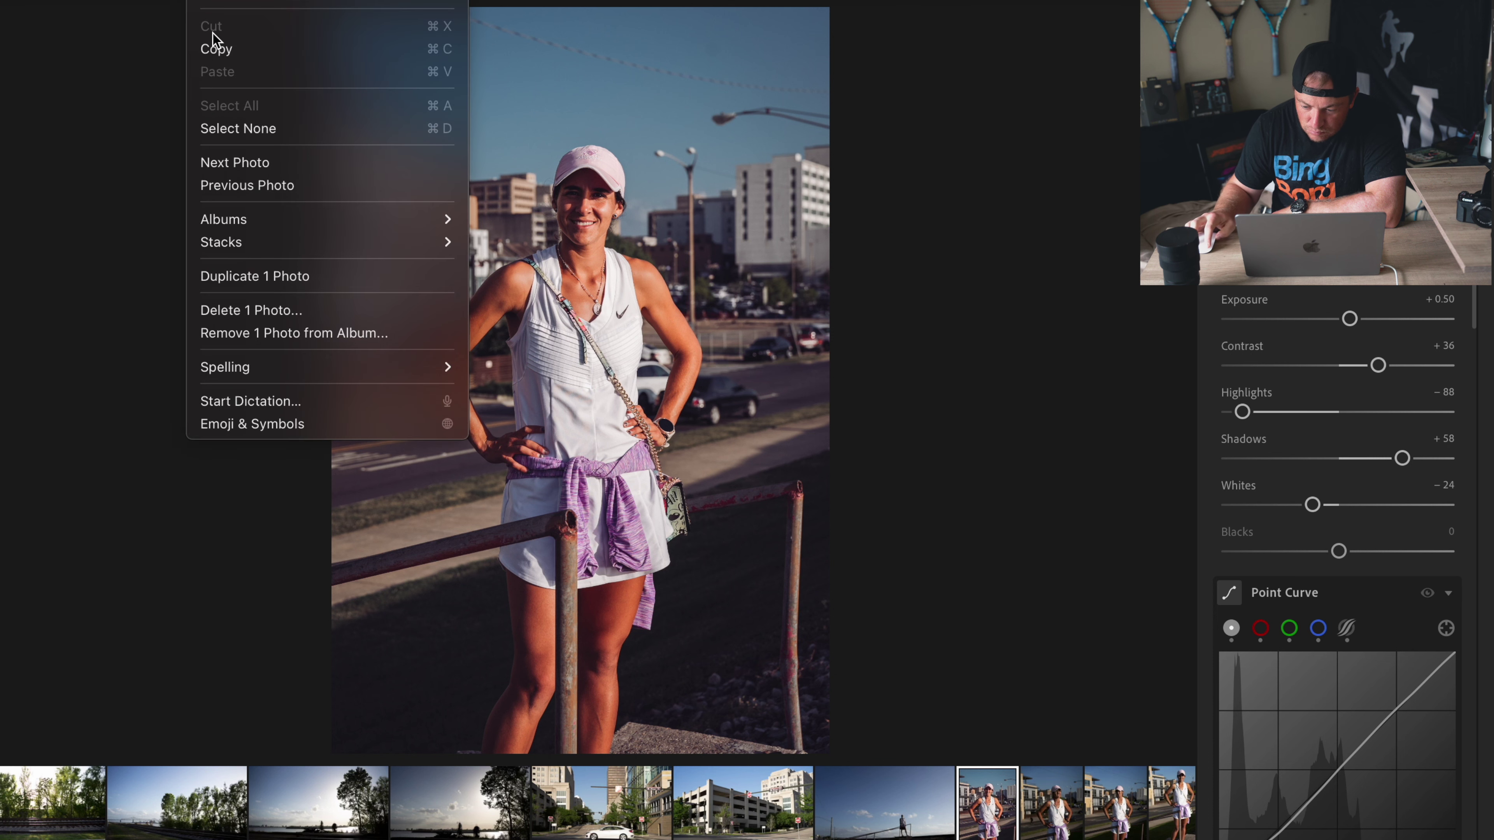
{"action": "left_click", "coordinate": [216, 47]}
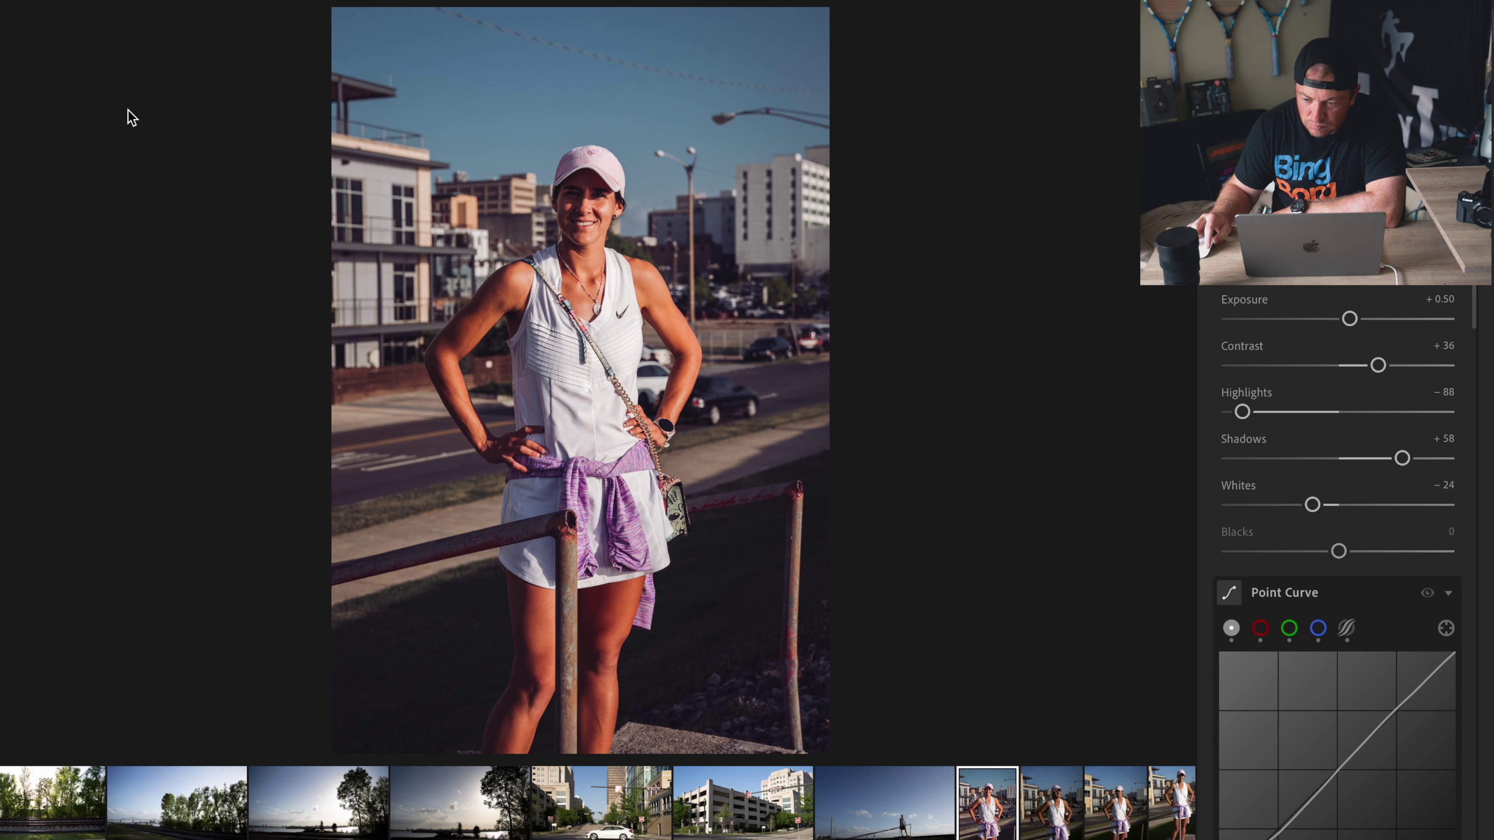
{"action": "key", "text": "Right"}
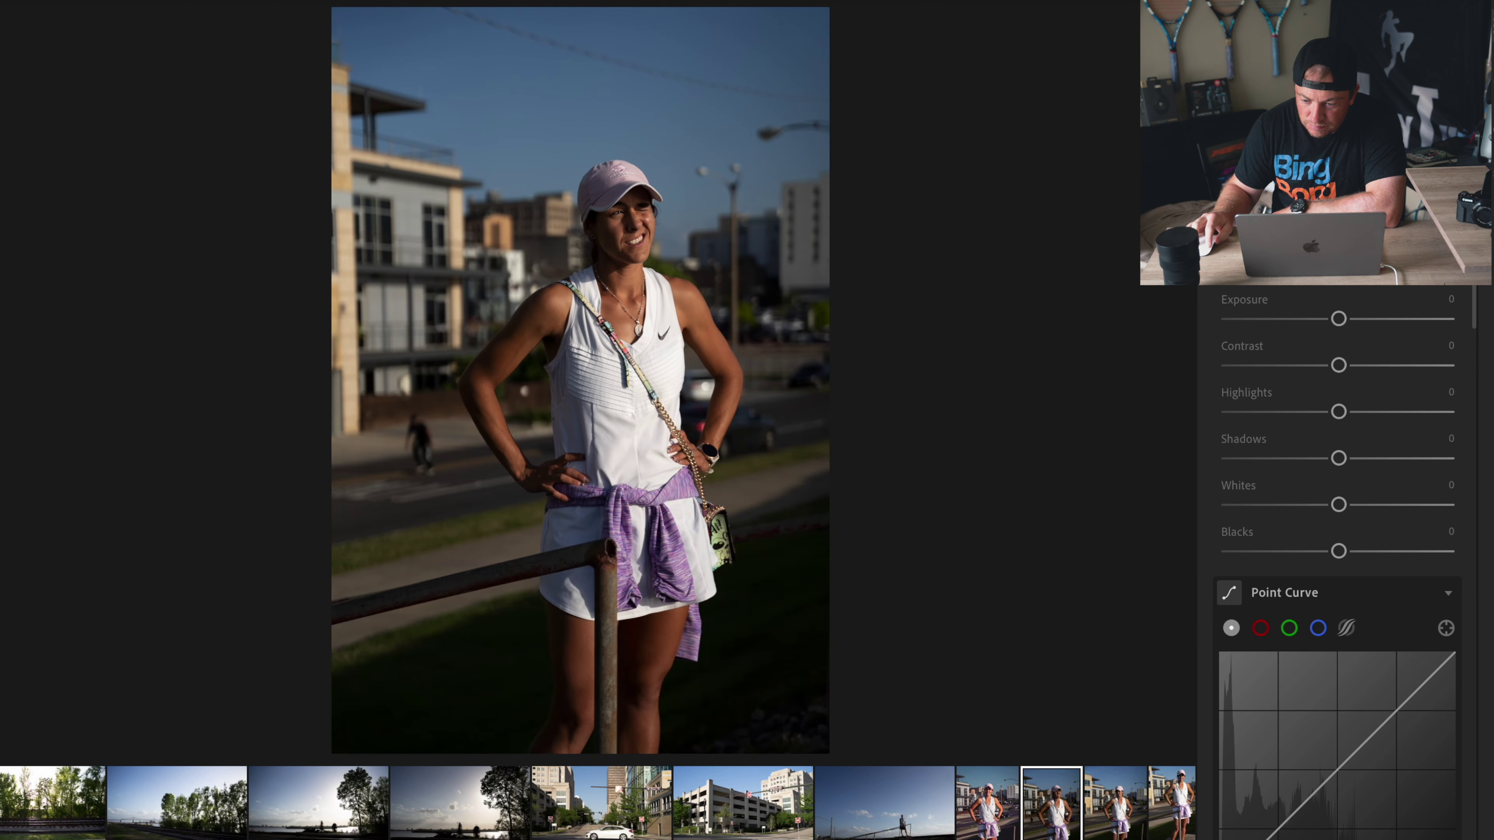
Step: Paste the copied edit settings, then set Exposure +0.92 and Highlights -100
{"action": "left_click", "coordinate": [209, 5]}
{"action": "left_click", "coordinate": [229, 71]}
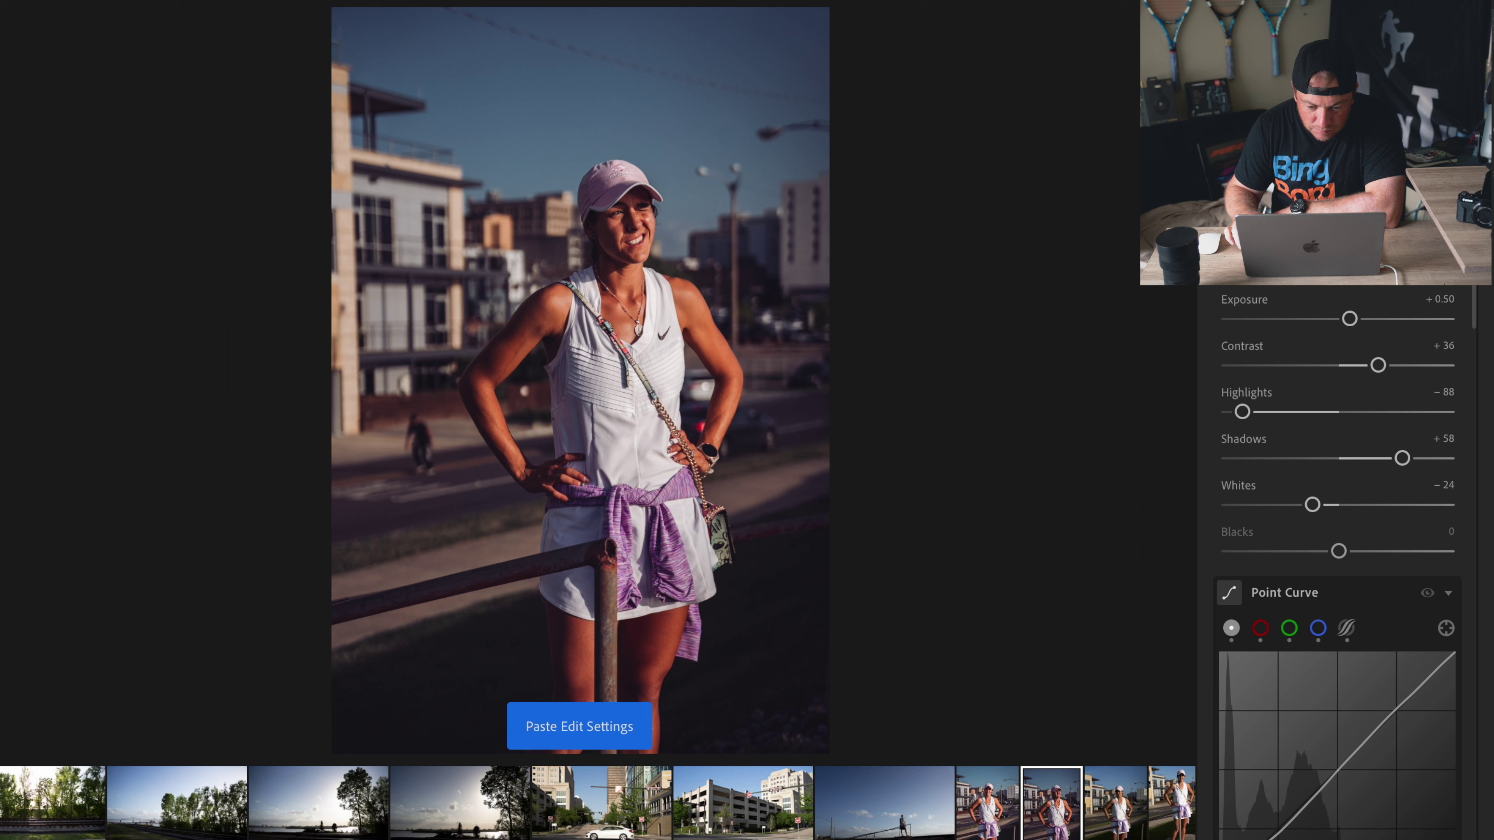
{"action": "left_click_drag", "start_coordinate": [1350, 318], "coordinate": [1357, 318]}
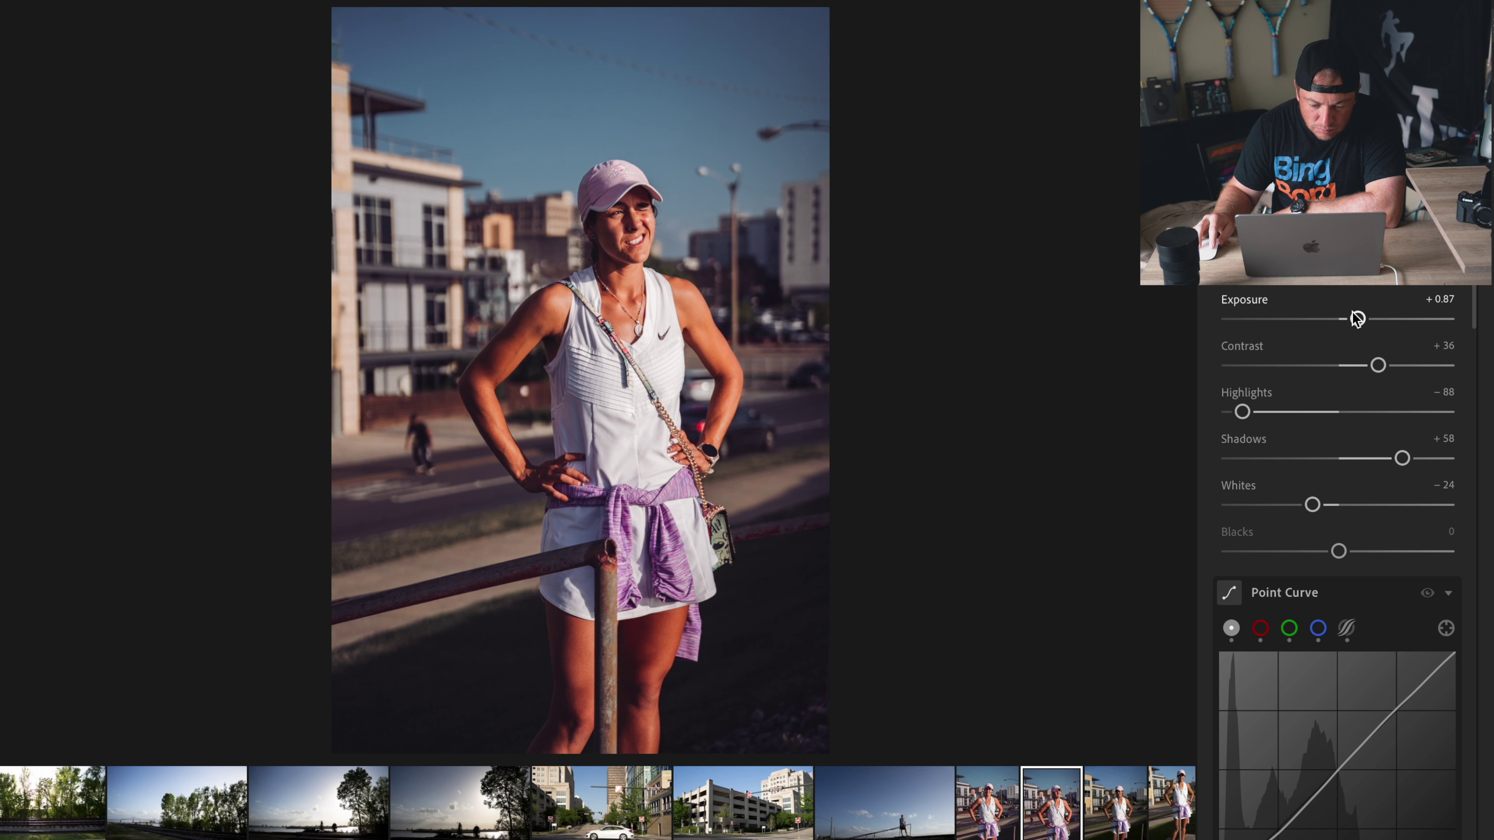
{"action": "left_click_drag", "start_coordinate": [1358, 319], "coordinate": [1360, 320]}
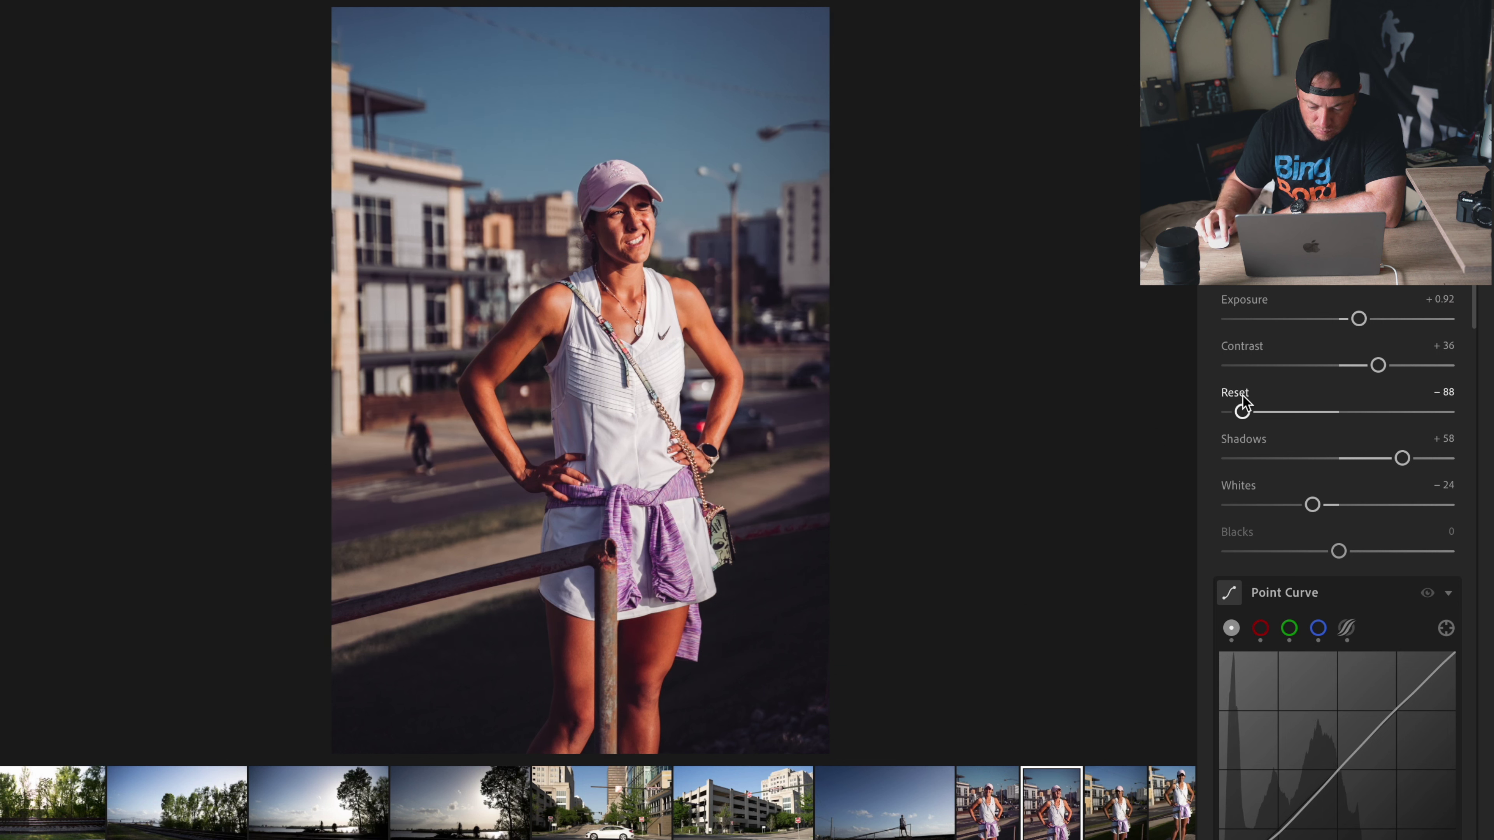
{"action": "left_click_drag", "start_coordinate": [1241, 412], "coordinate": [1212, 415]}
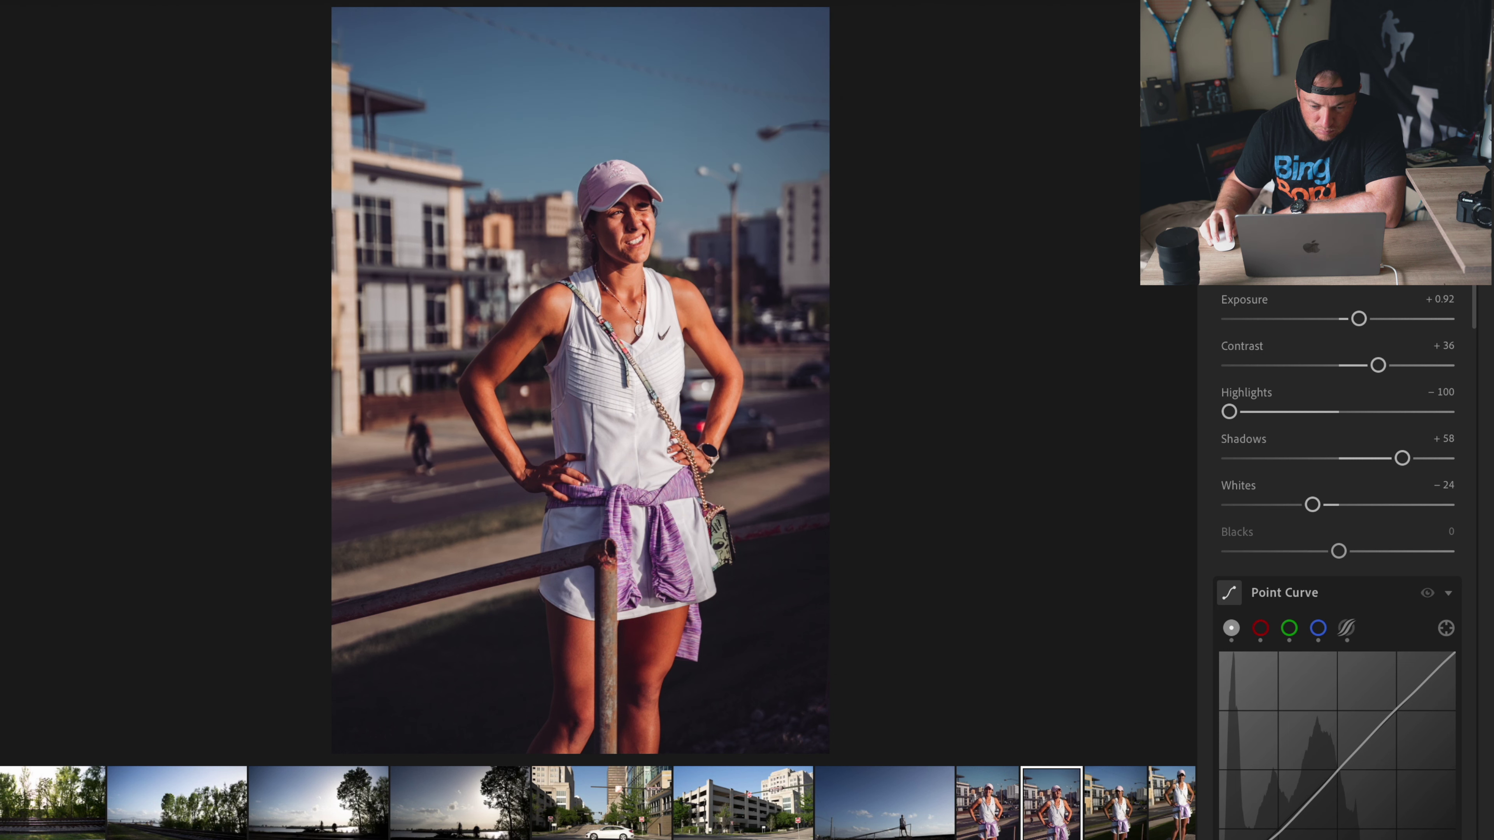
Step: Export with previous settings to Baton Rouge and advance to the next portrait
{"action": "left_click", "coordinate": [1464, 17]}
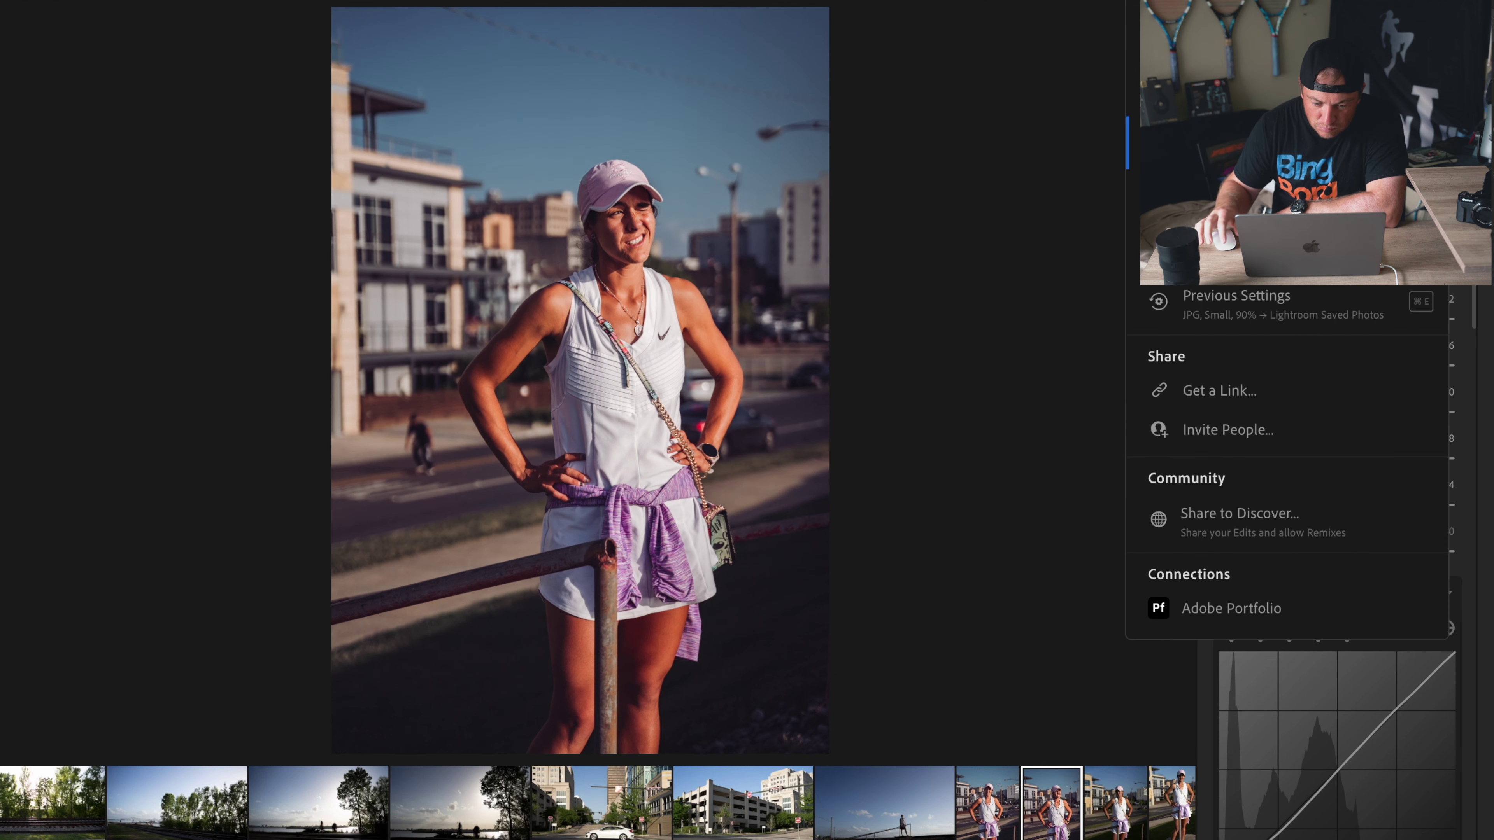
{"action": "left_click", "coordinate": [1127, 236]}
{"action": "left_click", "coordinate": [1104, 510]}
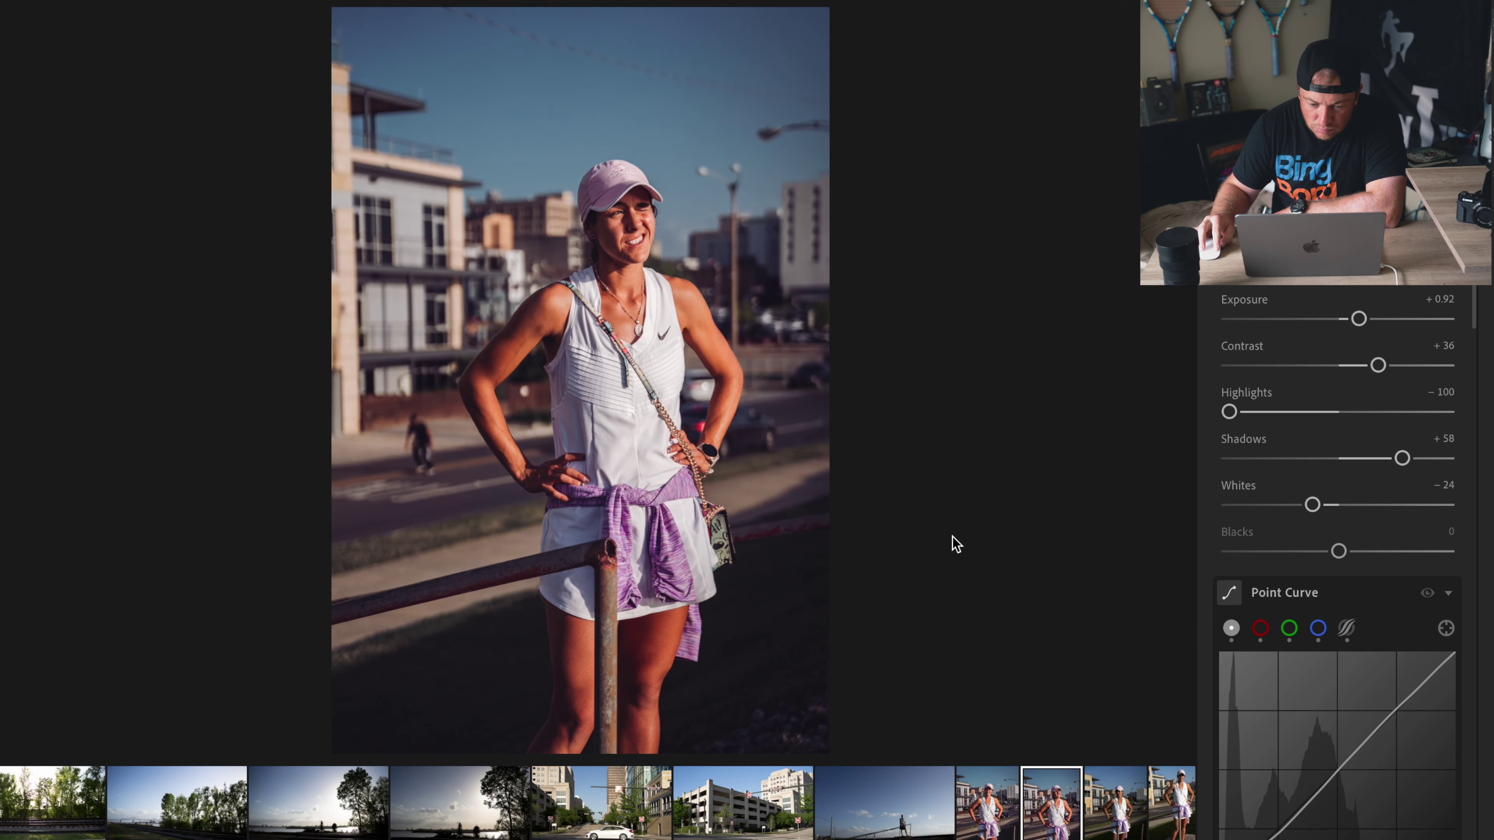
{"action": "key", "text": "Right"}
{"action": "key", "text": "Right"}
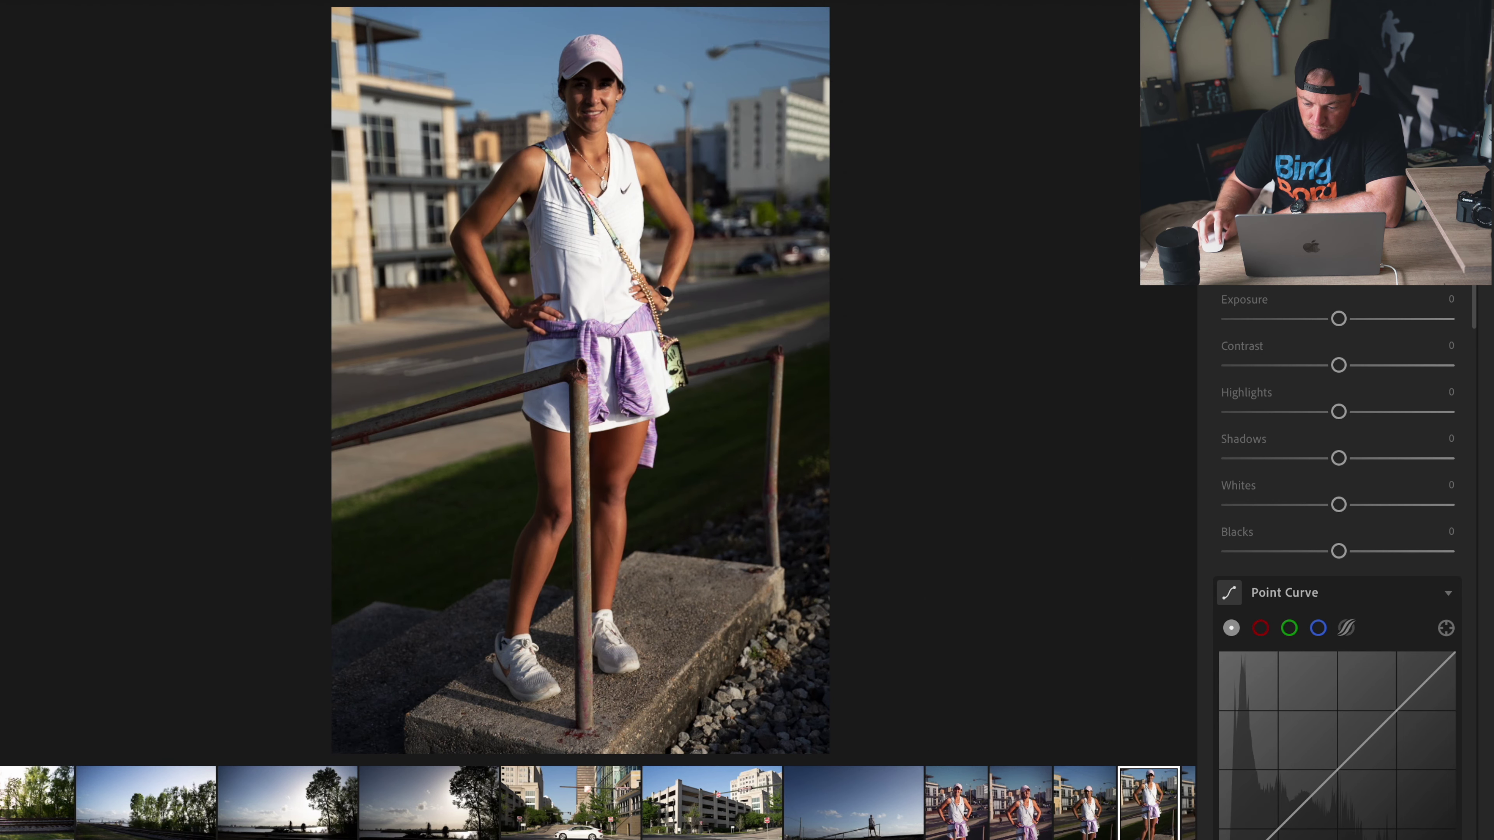
Step: Paste the copied edit settings and tighten the crop from the bottom-right corner
{"action": "right_click", "coordinate": [226, 31]}
{"action": "left_click", "coordinate": [226, 72]}
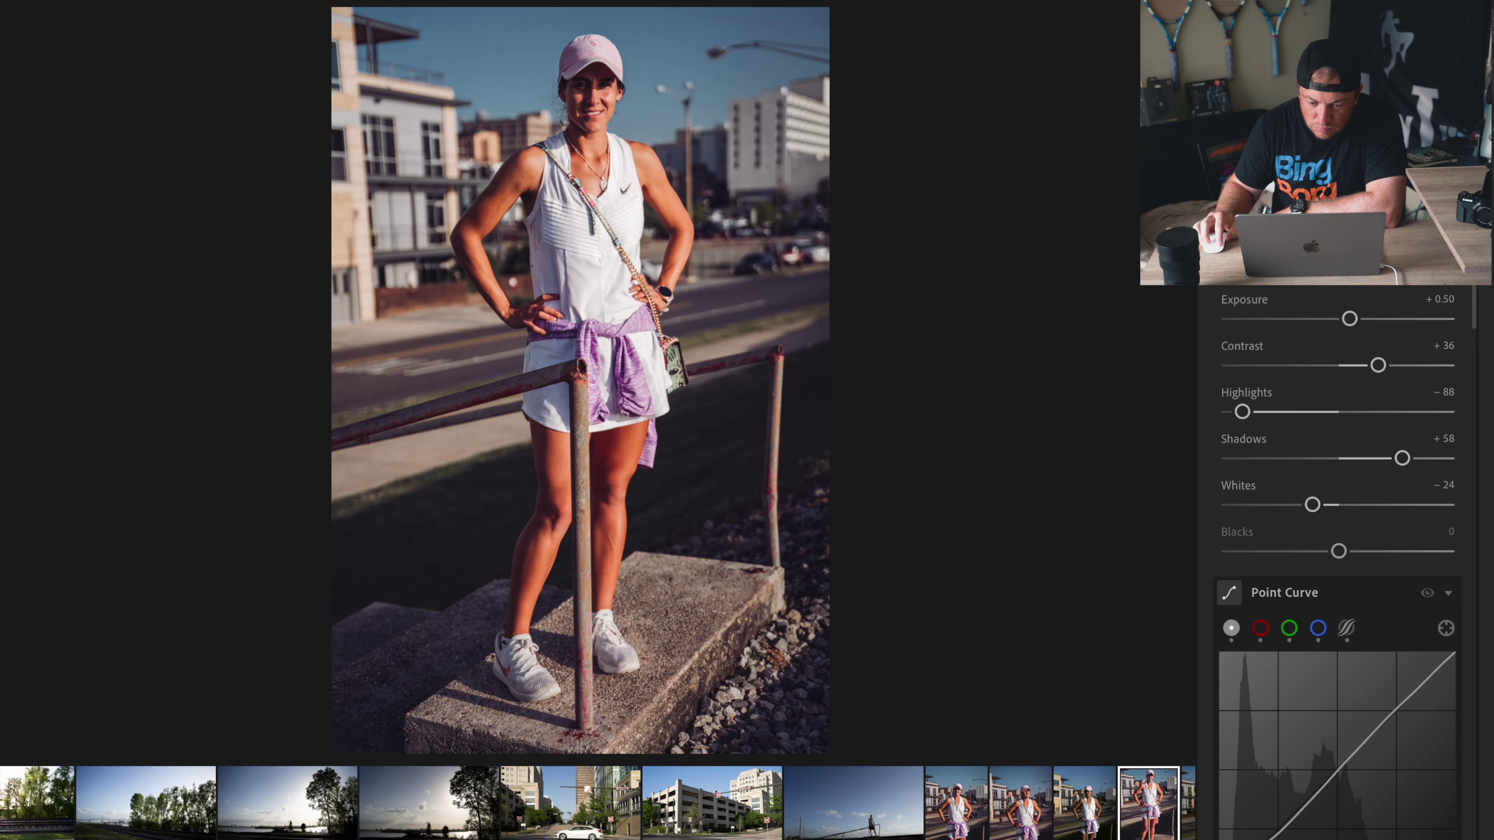
{"action": "key", "text": "c"}
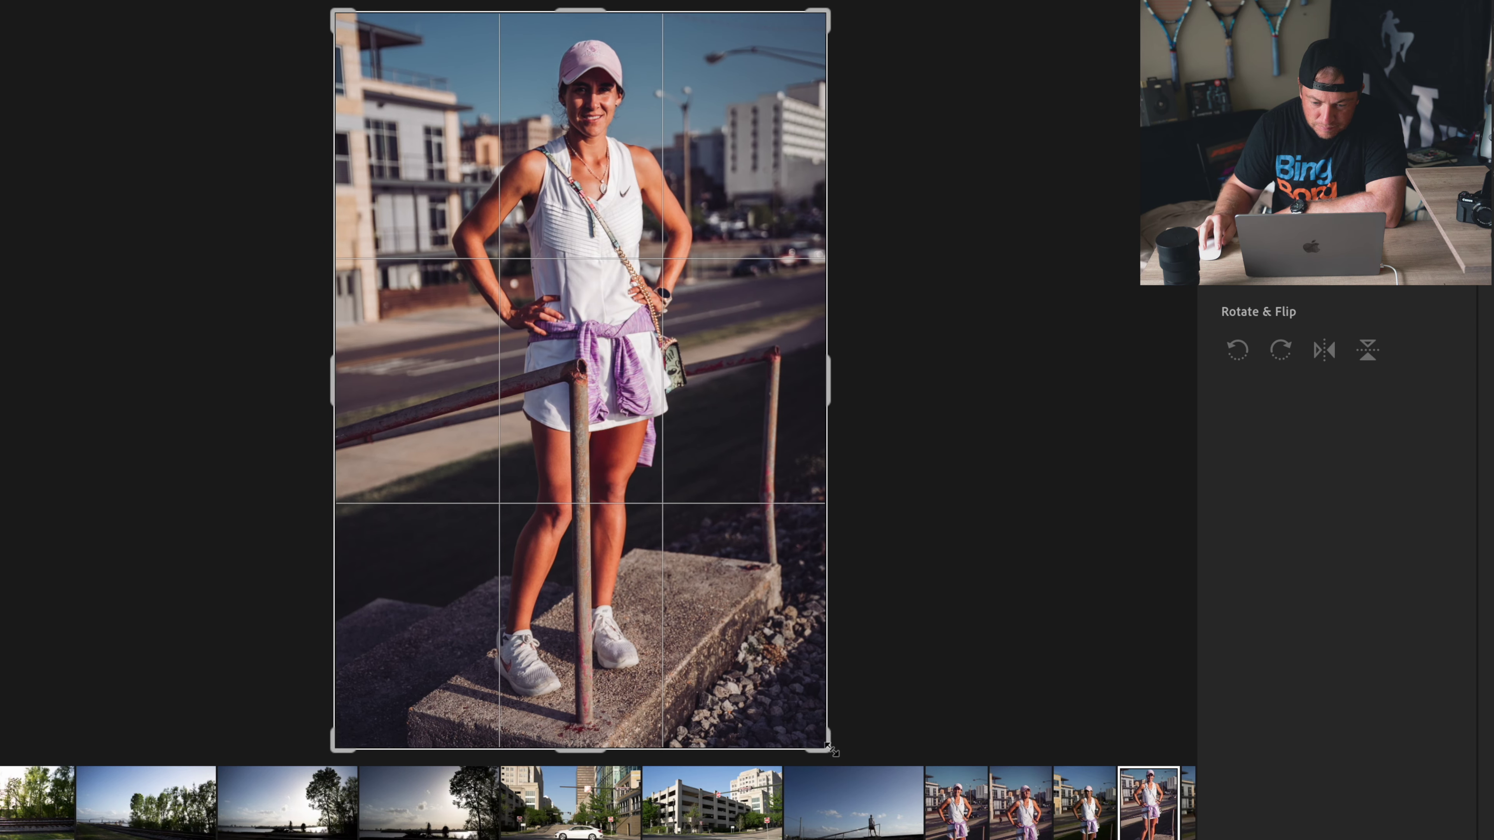
{"action": "left_click_drag", "start_coordinate": [831, 747], "coordinate": [814, 732]}
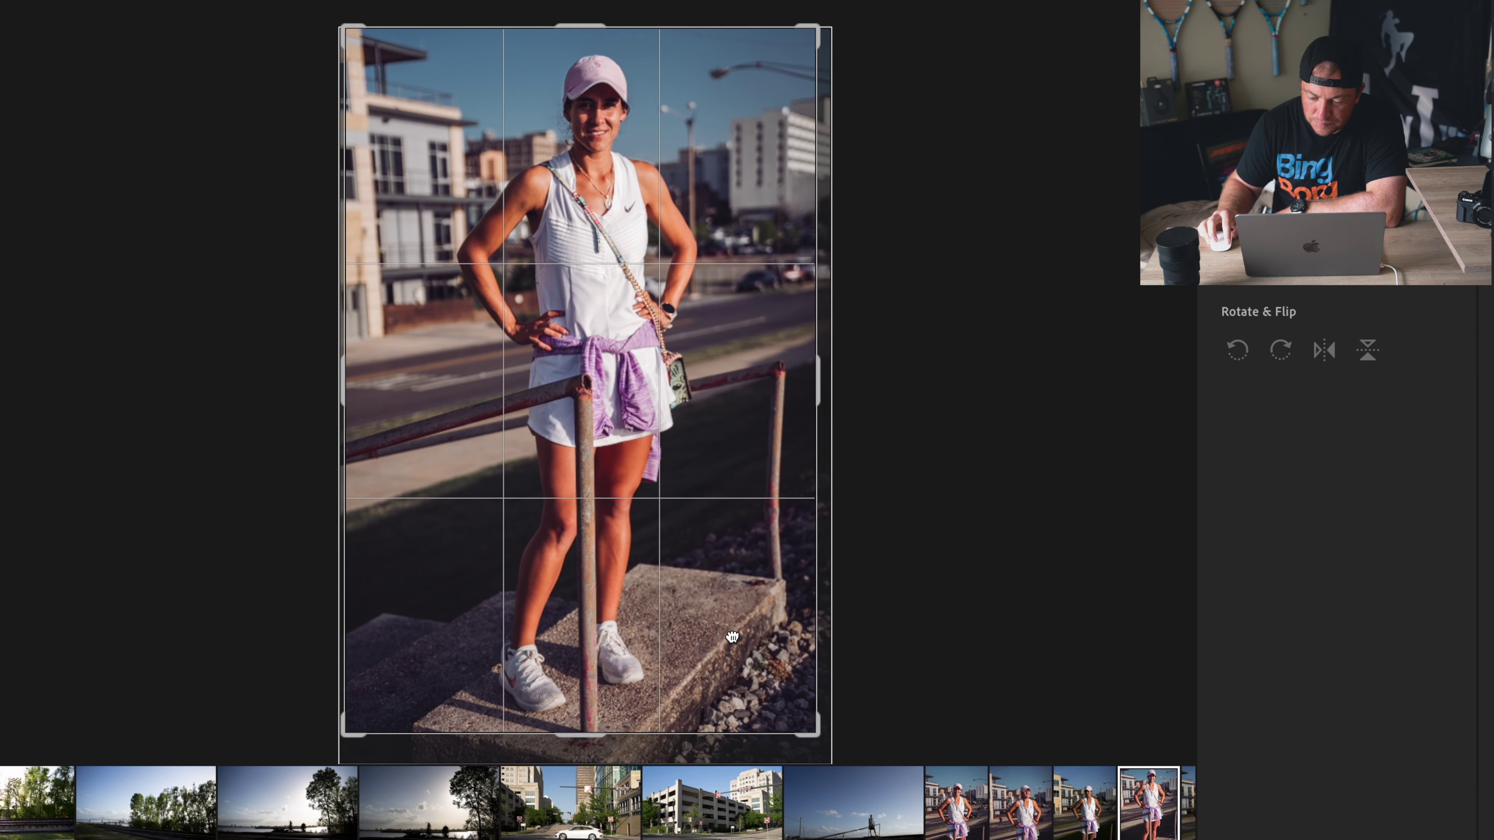
{"action": "key", "text": "Return"}
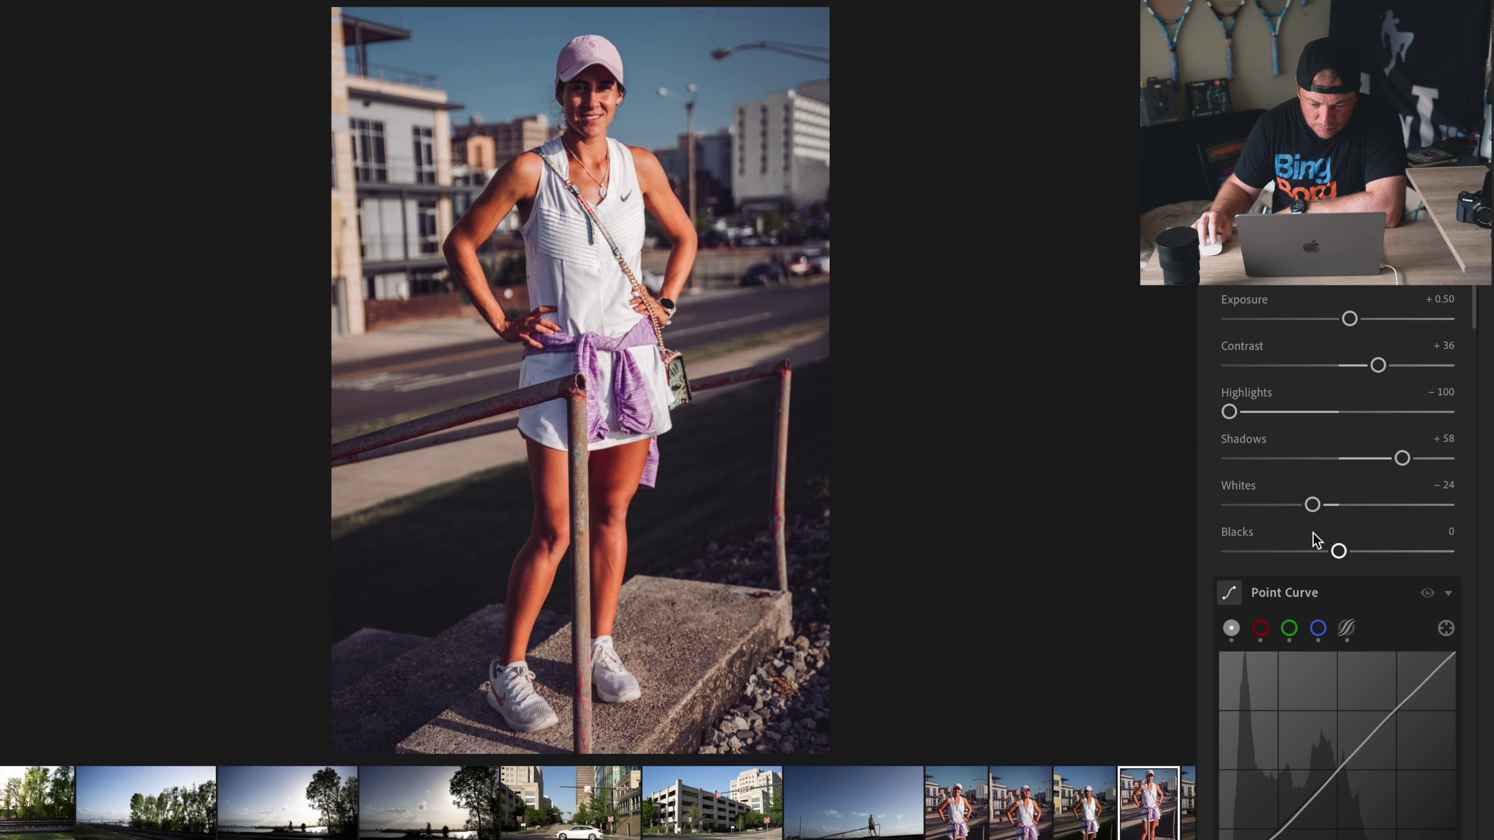
Step: Set Whites -71 and Exposure +0.59, export to Baton Rouge, and advance
{"action": "left_click_drag", "start_coordinate": [1313, 505], "coordinate": [1260, 505]}
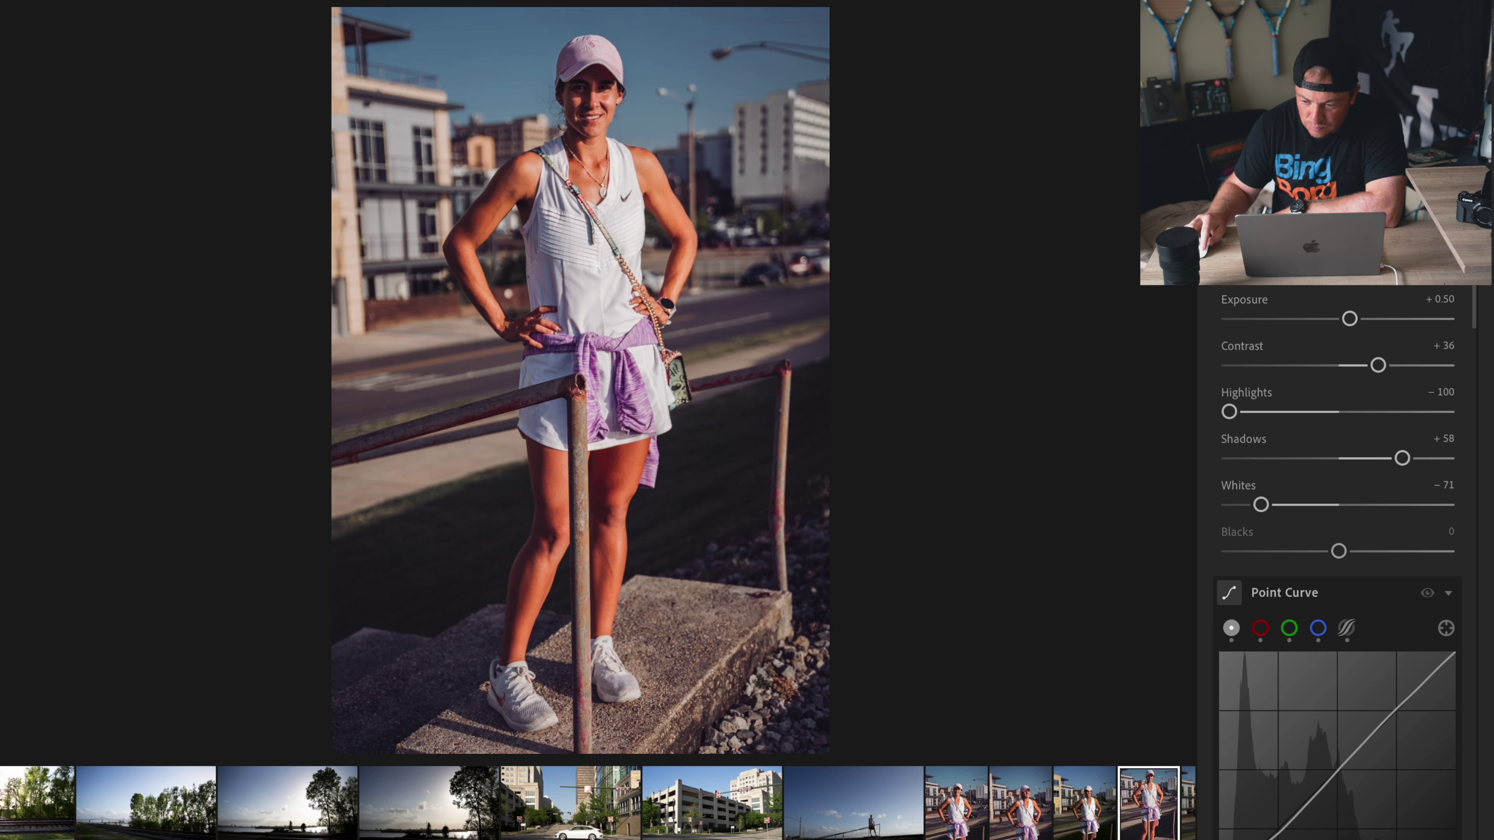
{"action": "left_click_drag", "start_coordinate": [1348, 319], "coordinate": [1351, 319]}
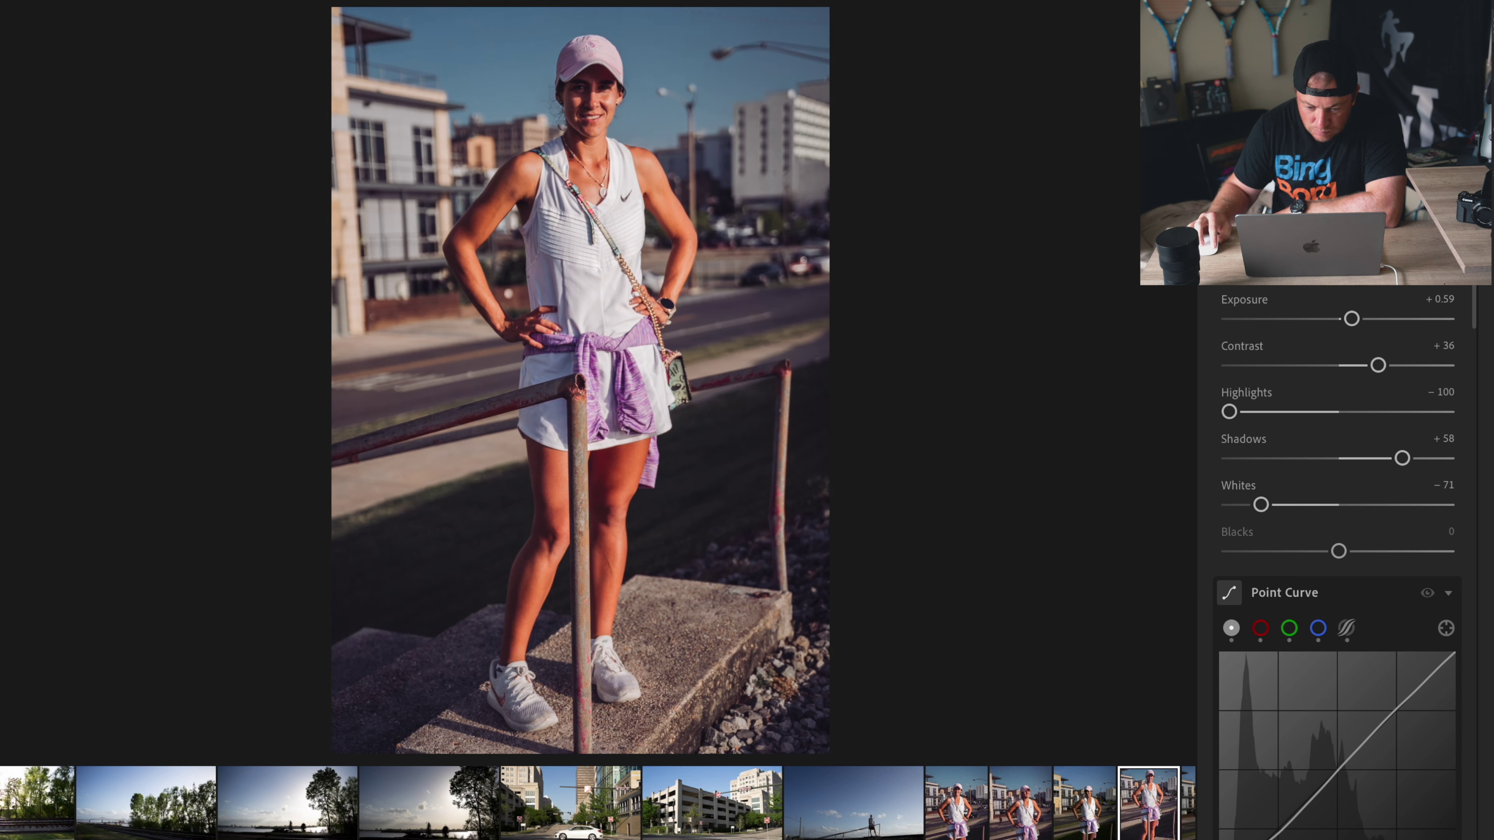
{"action": "key", "text": "super+shift+e"}
{"action": "left_click", "coordinate": [1236, 294]}
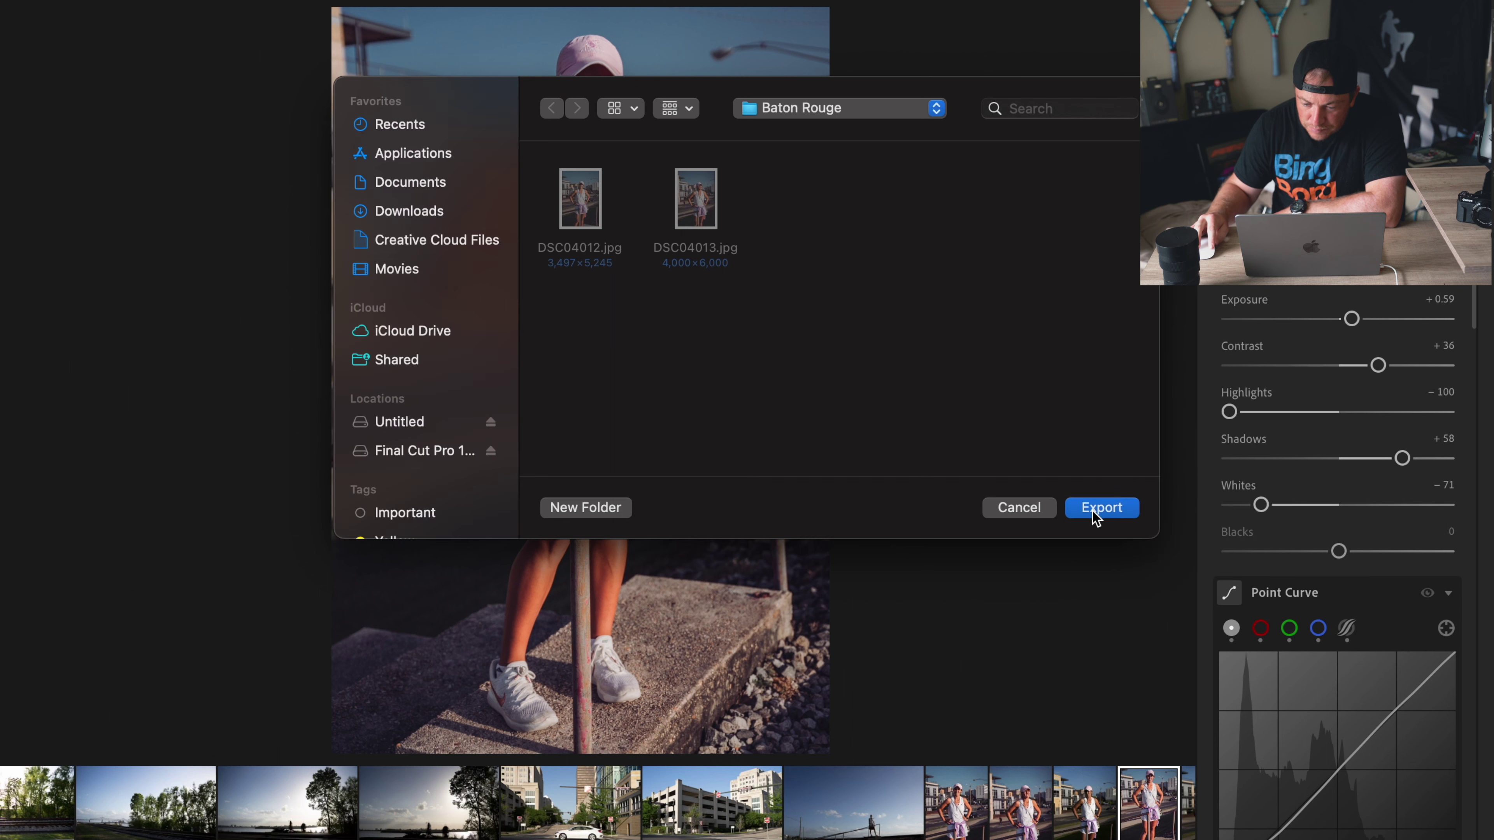
{"action": "left_click", "coordinate": [1092, 510]}
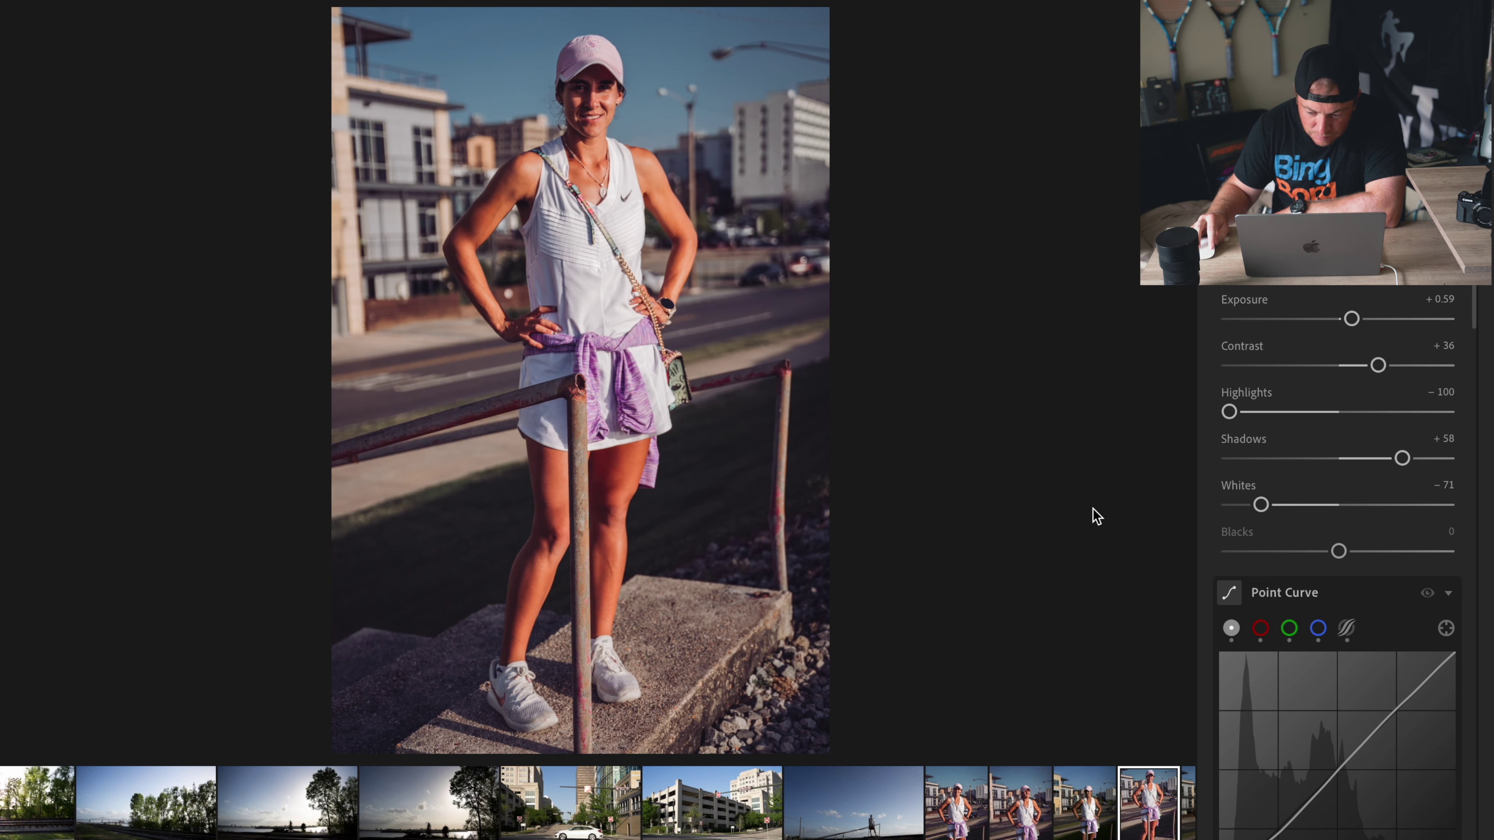
{"action": "key", "text": "Right"}
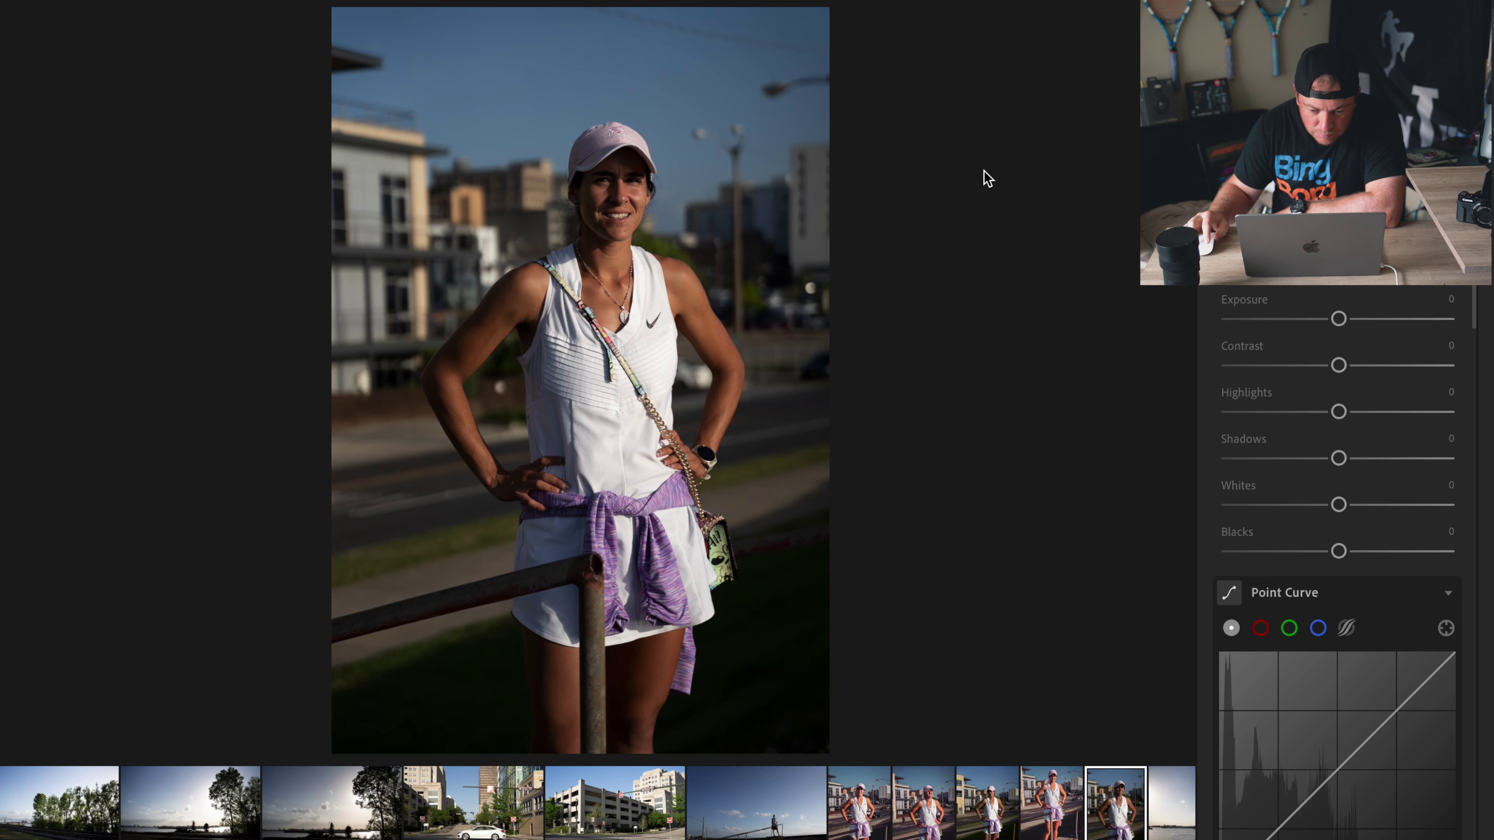
Step: Paste the copied edit settings onto the close-up portrait and return to it
{"action": "right_click", "coordinate": [188, 5]}
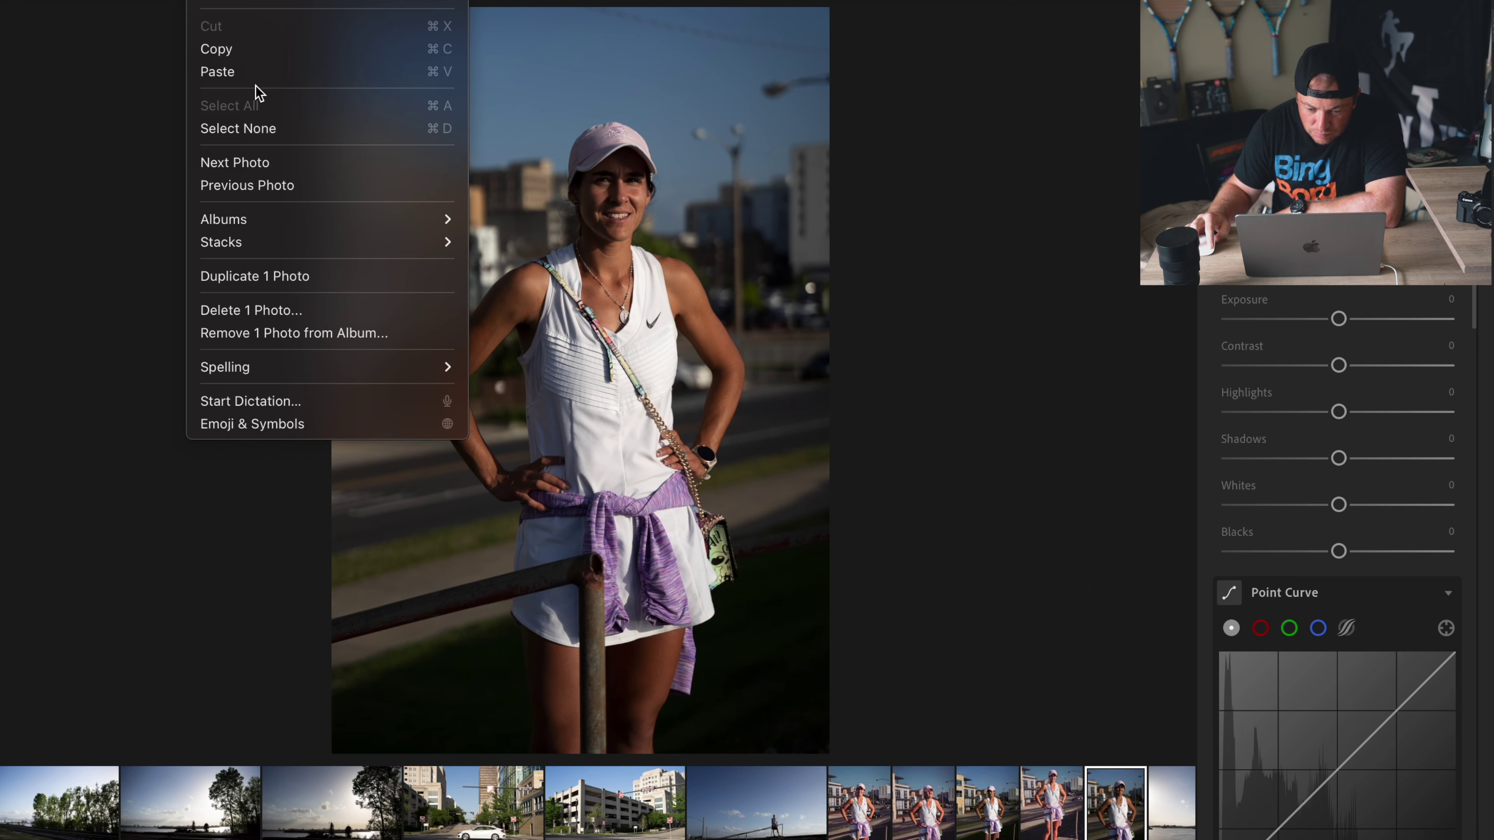
{"action": "left_click", "coordinate": [250, 72]}
{"action": "key", "text": "Left"}
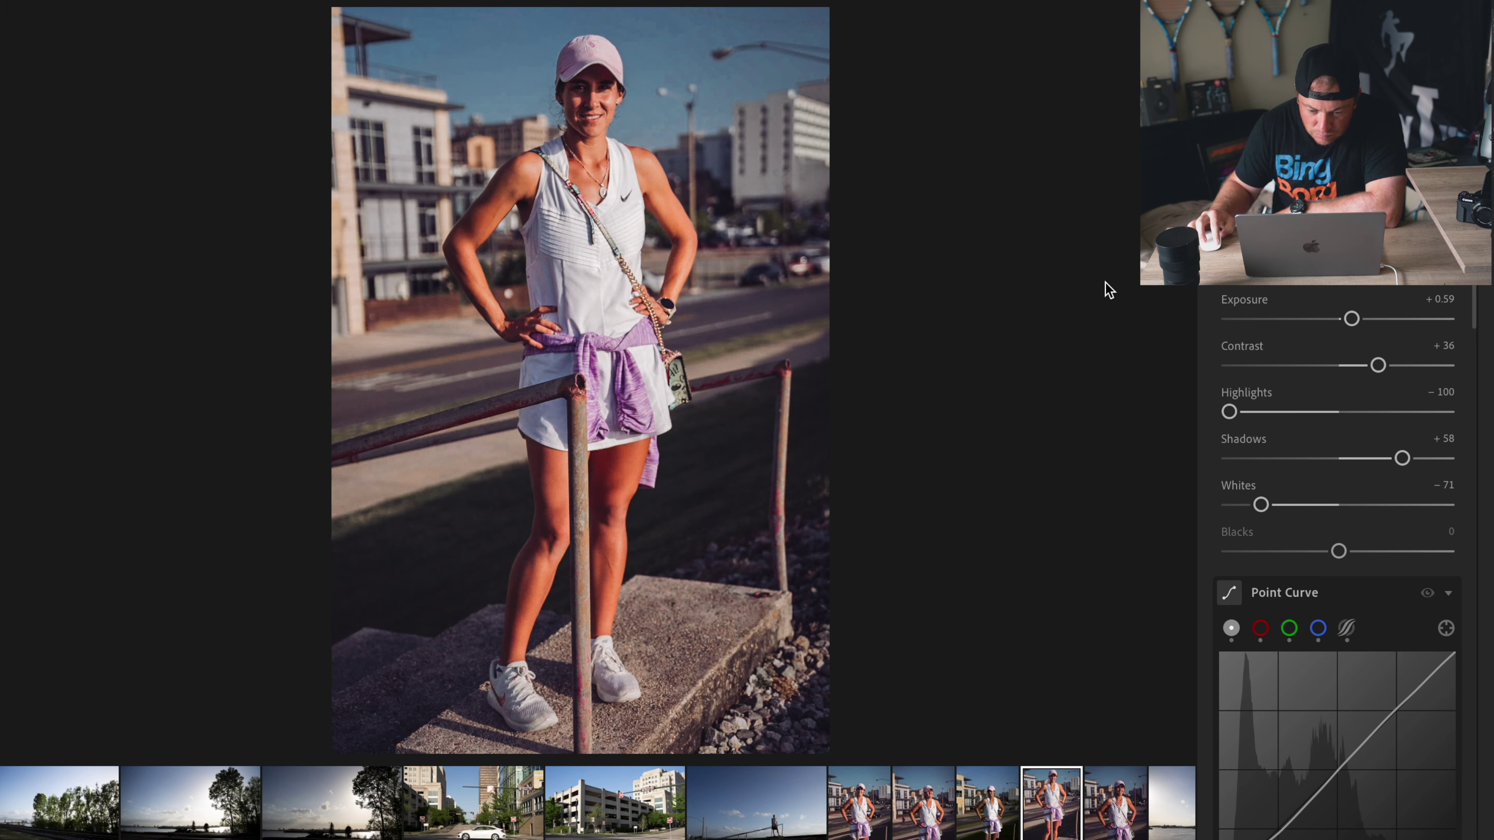
{"action": "key", "text": "Left"}
{"action": "key", "text": "Left"}
{"action": "key", "text": "Left"}
{"action": "key", "text": "Left"}
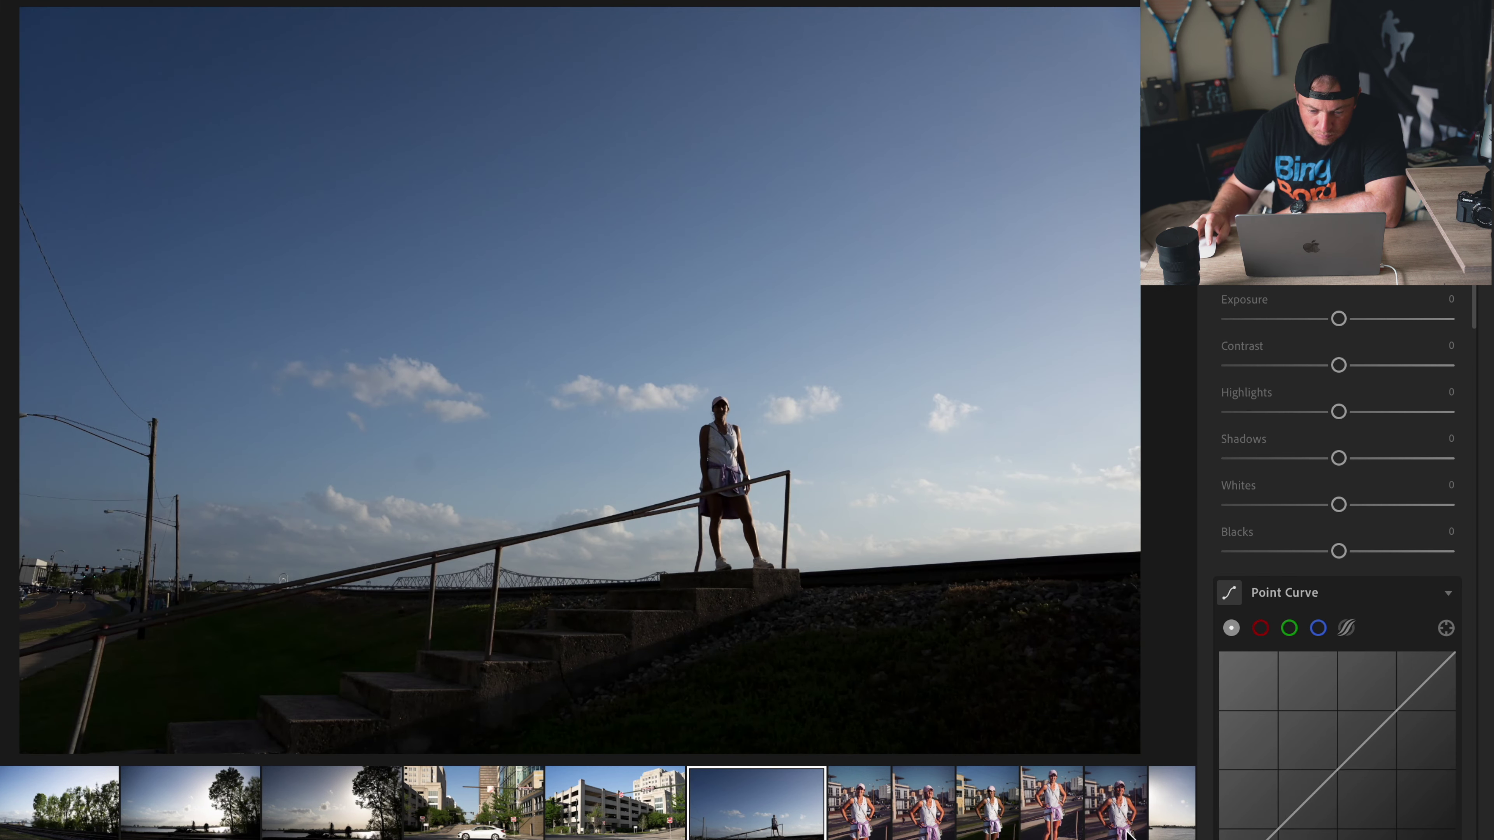
{"action": "left_click", "coordinate": [1128, 834]}
Step: Set Exposure +1.13, Highlights -100, Whites -82 and Contrast +32
{"action": "left_click_drag", "start_coordinate": [1349, 319], "coordinate": [1360, 318]}
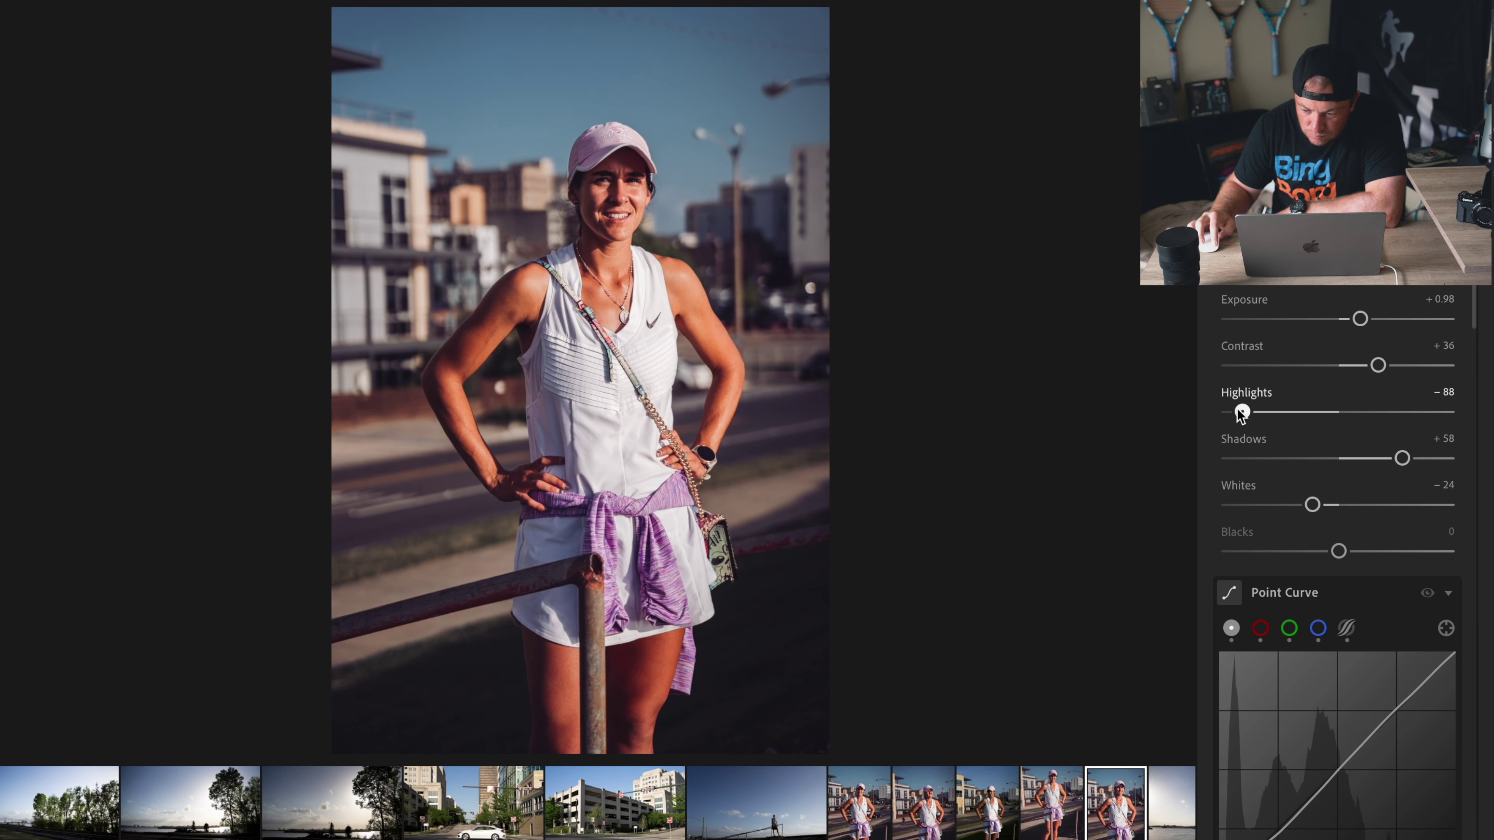
{"action": "left_click_drag", "start_coordinate": [1241, 412], "coordinate": [1229, 412]}
{"action": "left_click_drag", "start_coordinate": [1312, 504], "coordinate": [1272, 505]}
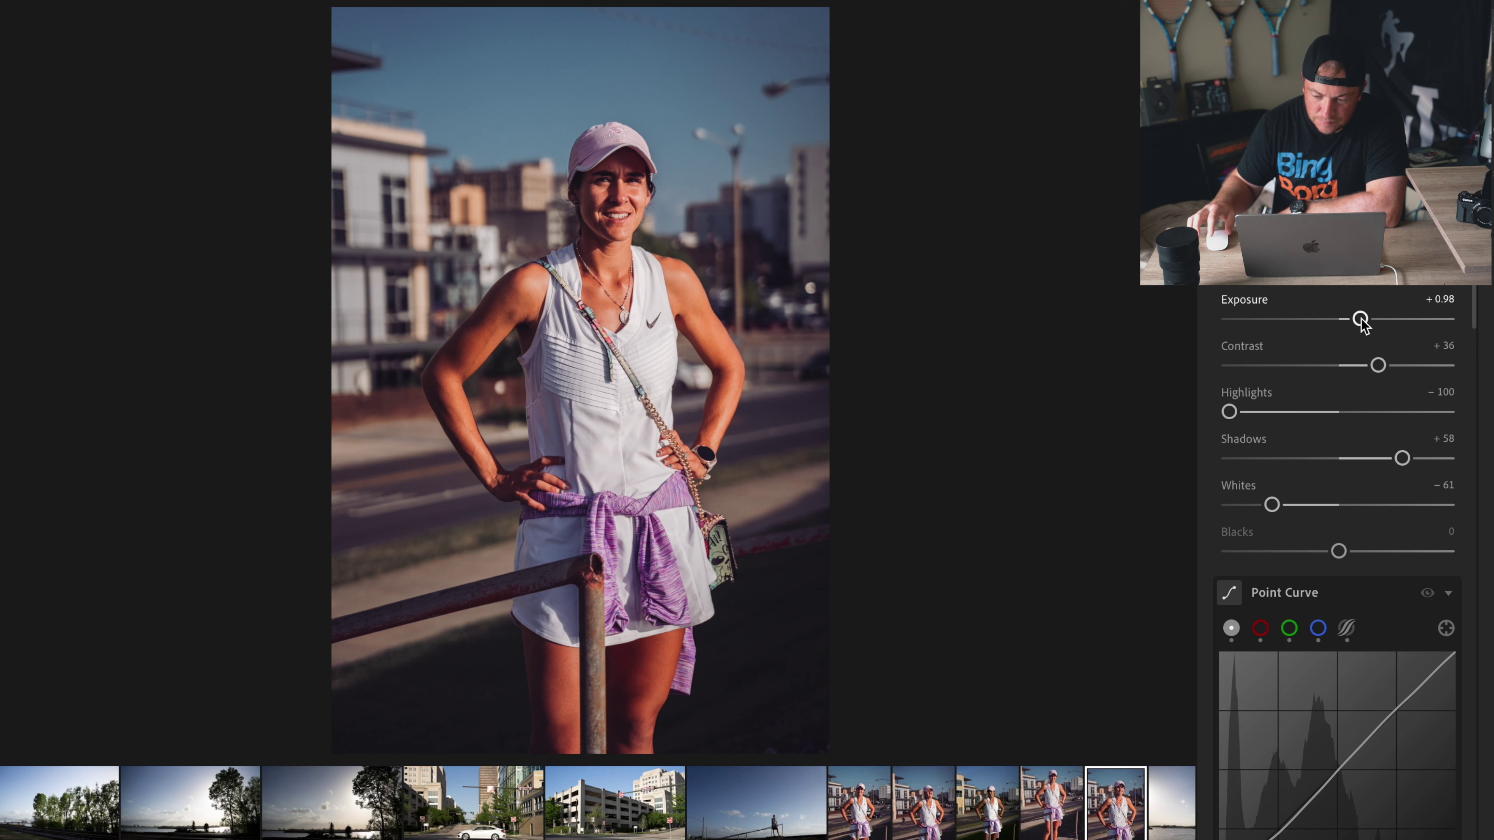
{"action": "left_click_drag", "start_coordinate": [1362, 320], "coordinate": [1363, 319]}
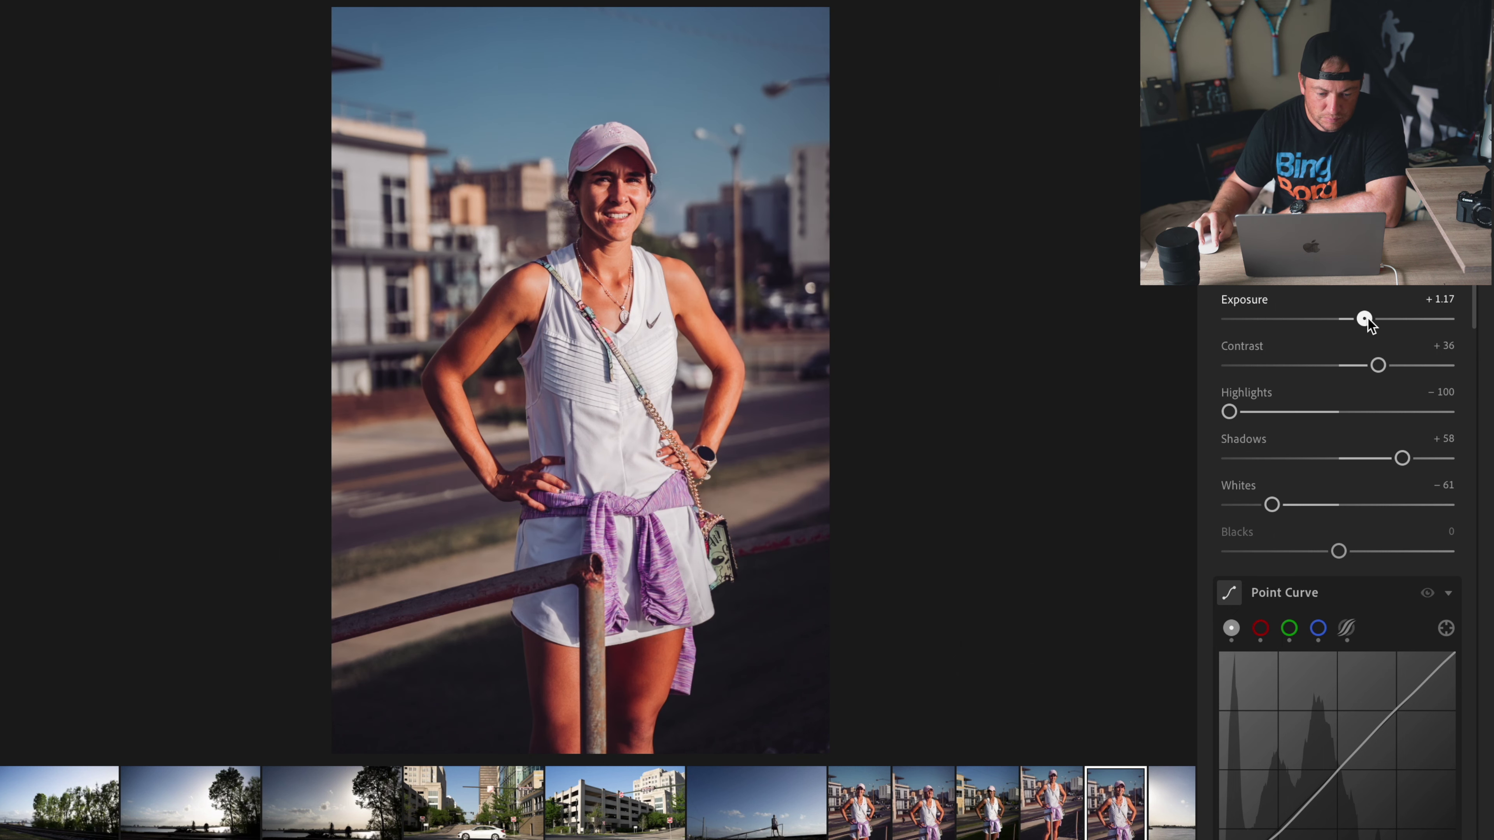
{"action": "left_click_drag", "start_coordinate": [1272, 505], "coordinate": [1249, 505]}
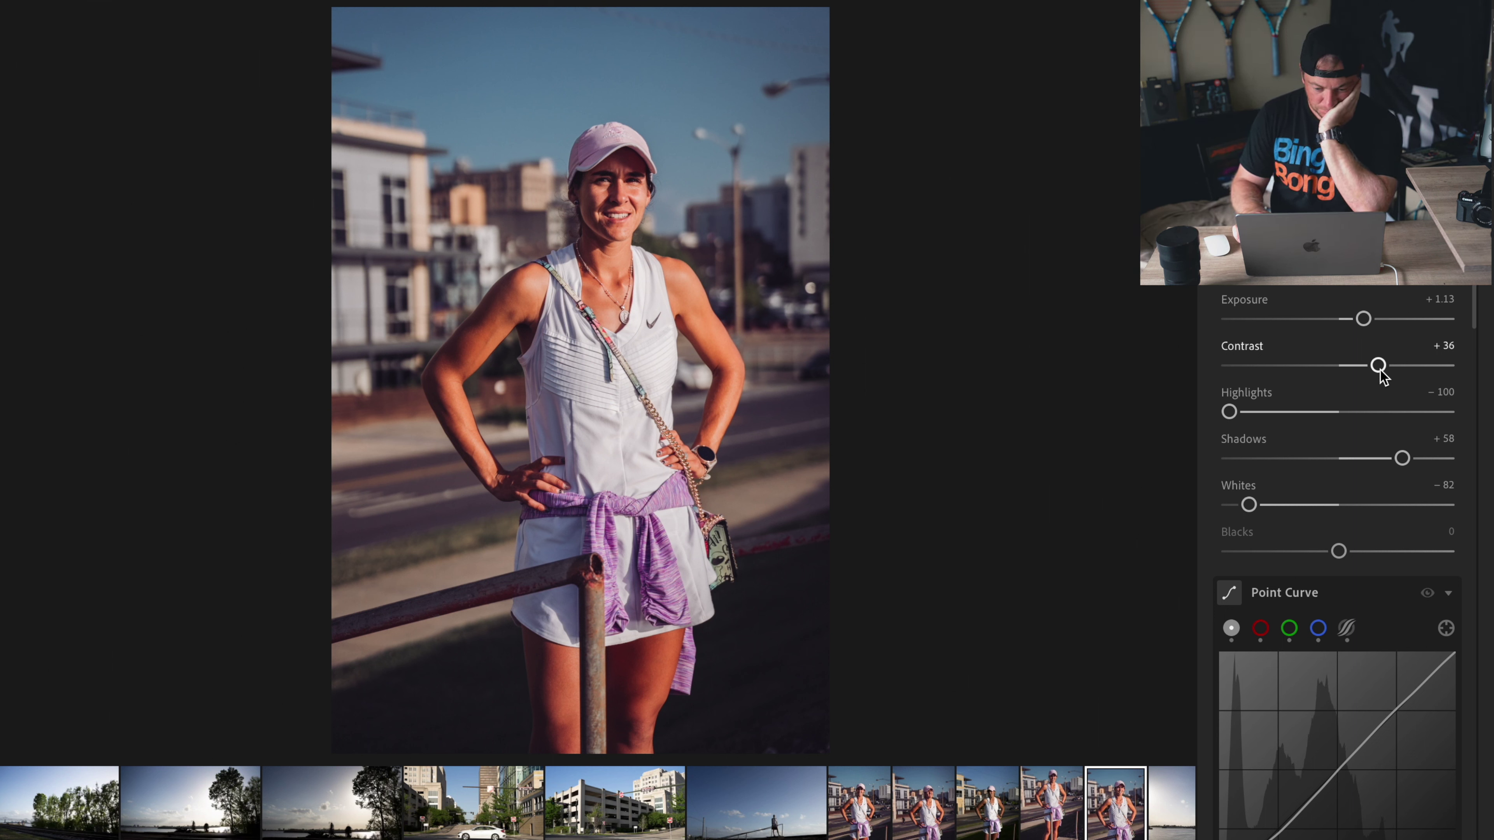
{"action": "mouse_move", "coordinate": [1382, 373]}
{"action": "left_mouse_down"}
{"action": "mouse_move", "coordinate": [1347, 374]}
{"action": "mouse_move", "coordinate": [1382, 357]}
{"action": "left_mouse_up"}
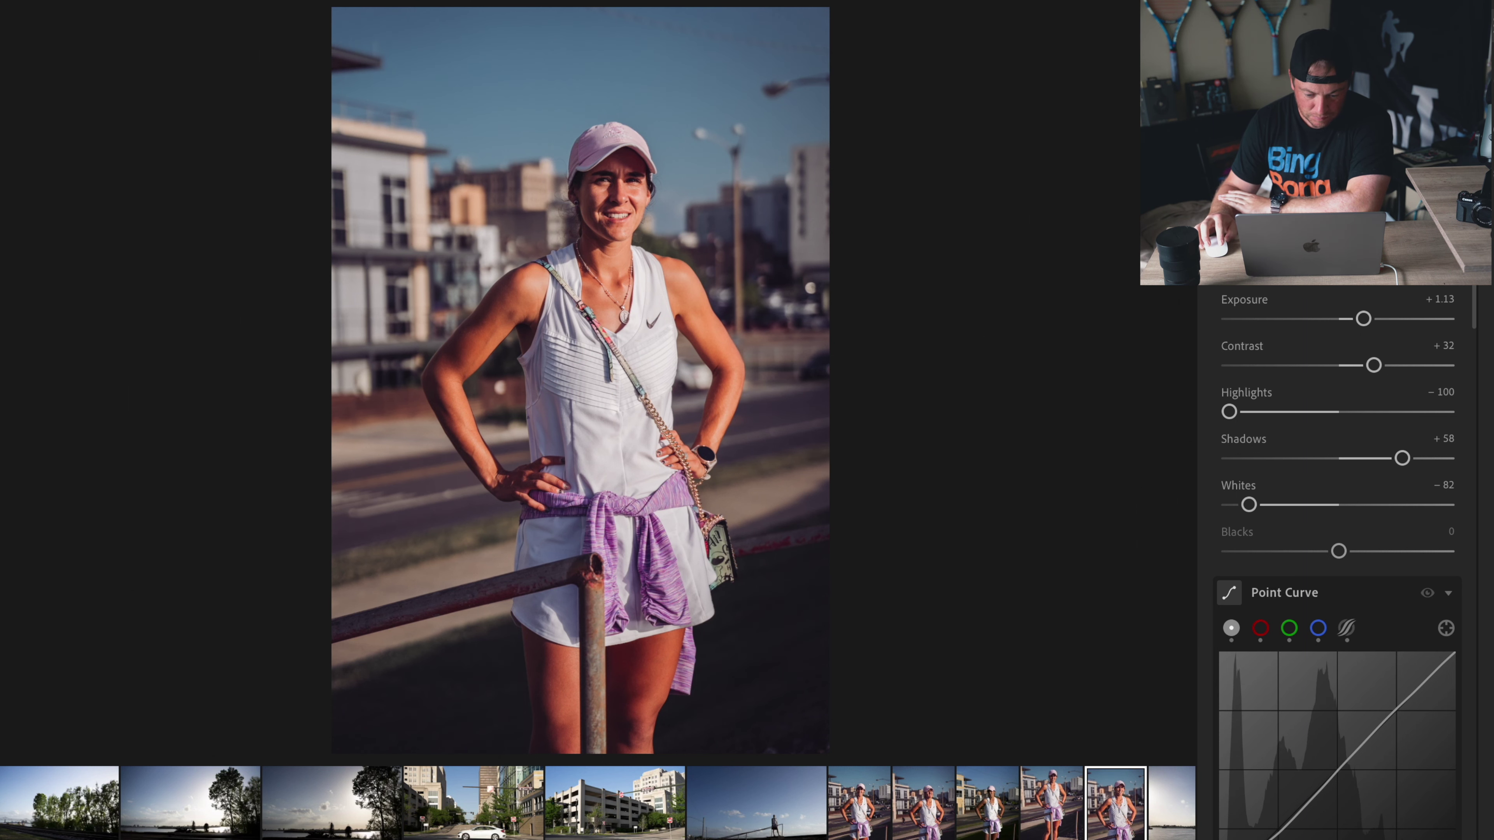
Step: Export with the previous JPG settings and move on to the river photo
{"action": "left_click", "coordinate": [1453, 14]}
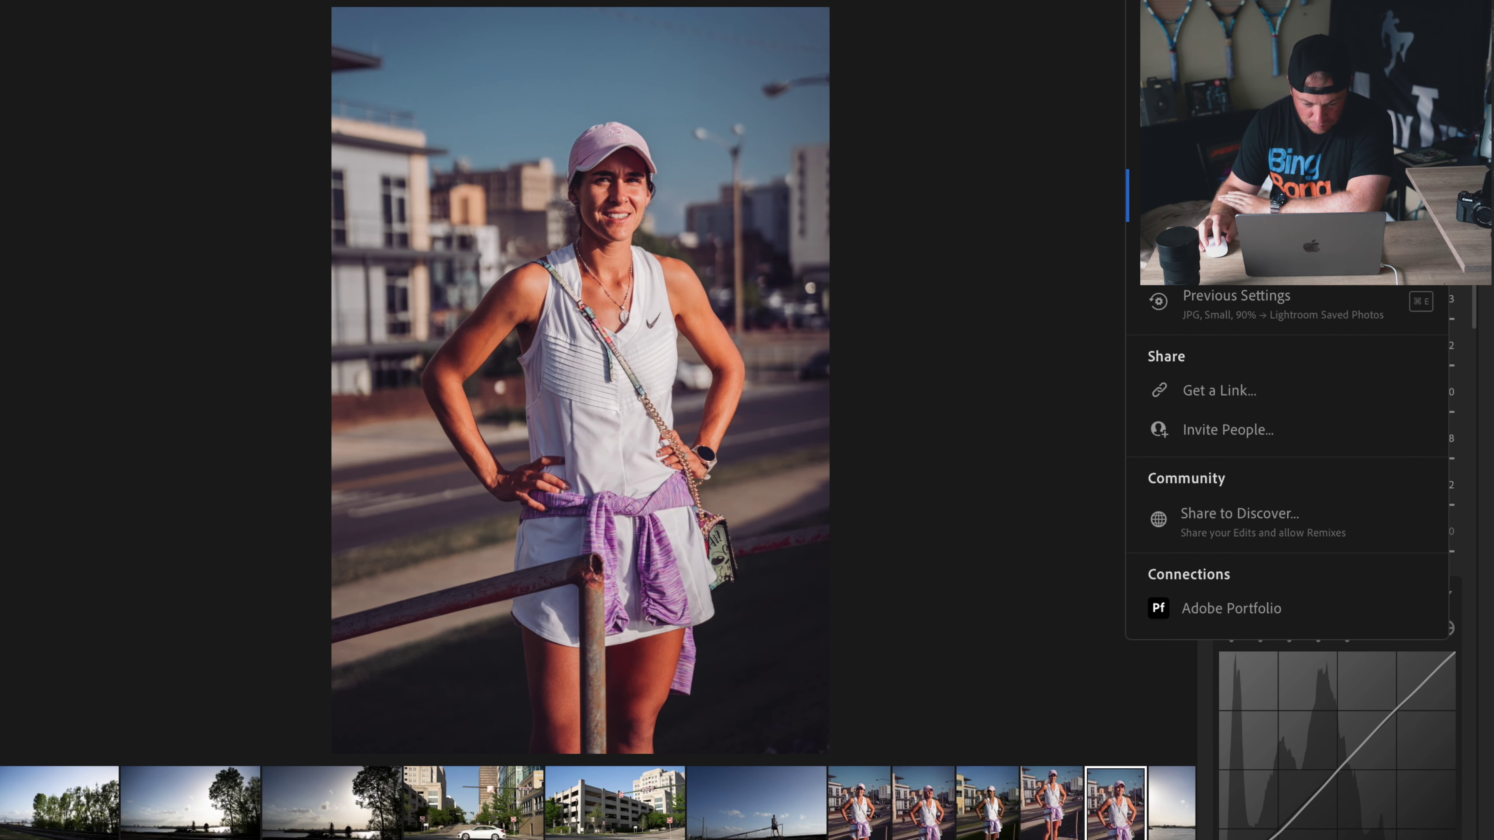
{"action": "left_click", "coordinate": [1212, 294]}
{"action": "left_click", "coordinate": [1089, 510]}
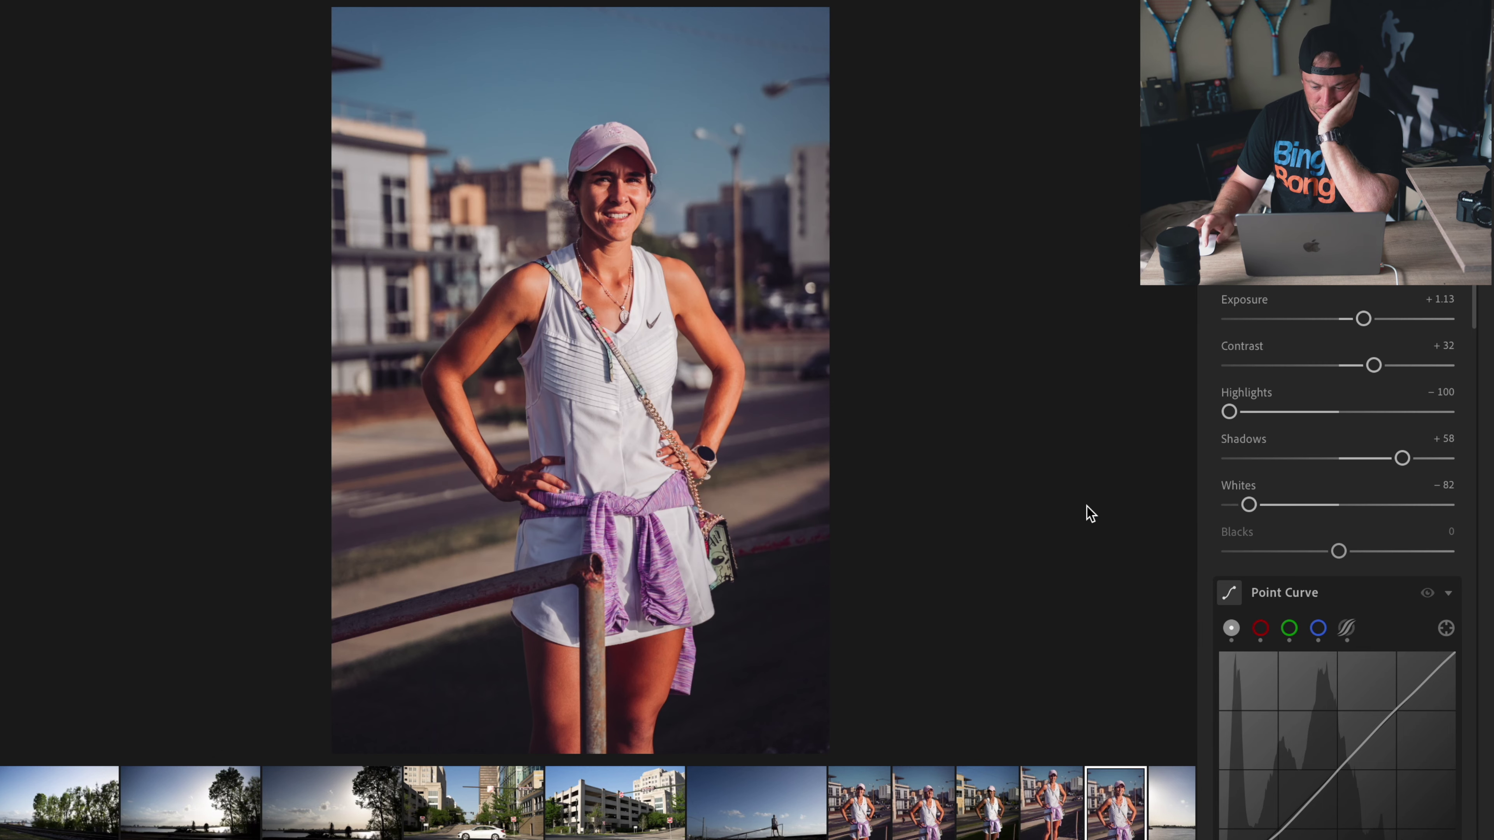
{"action": "key", "text": "Right"}
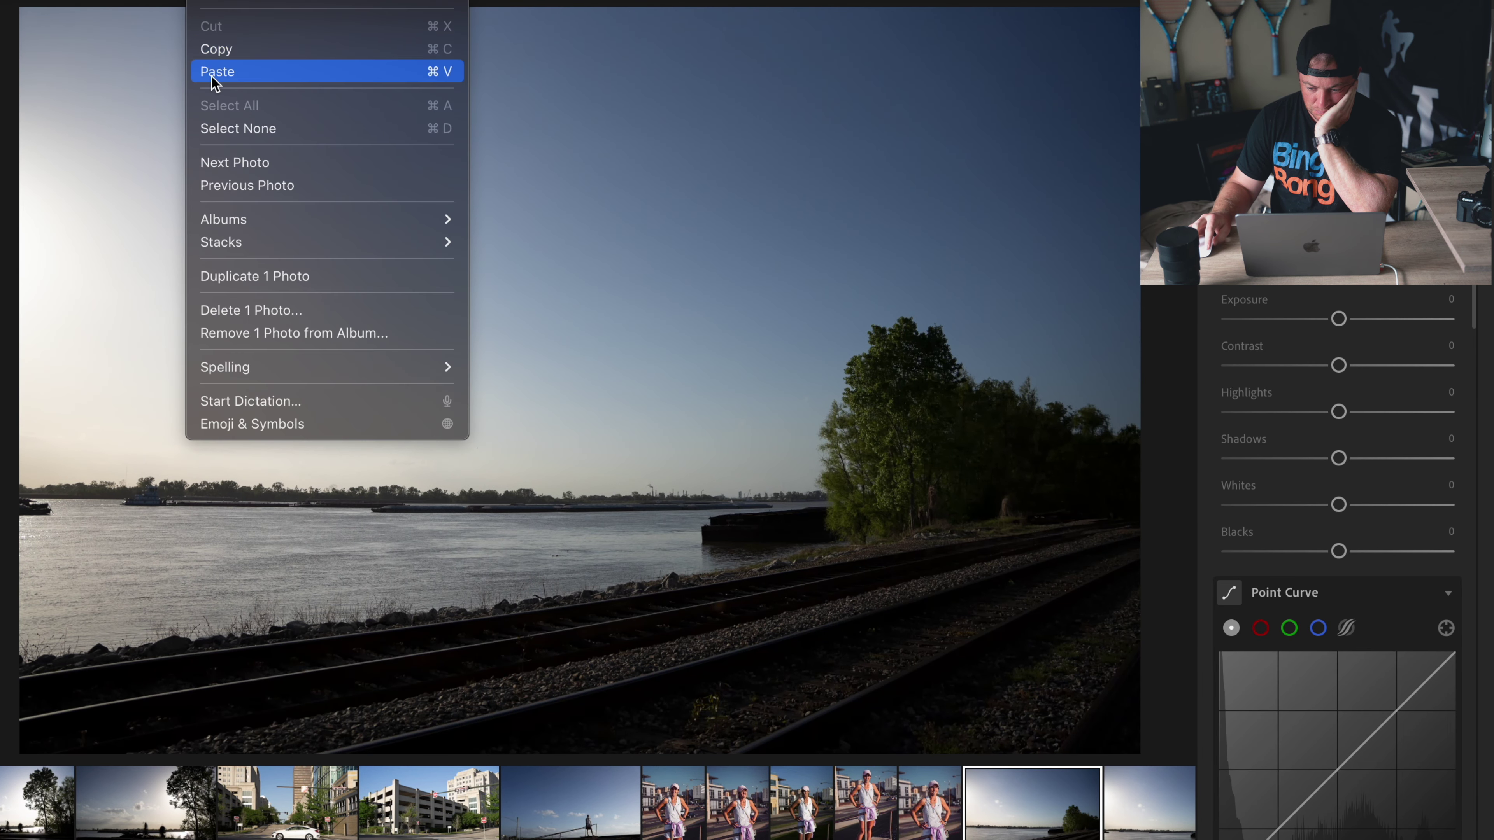
Step: Paste the grade onto the river photo, undo it, and move to the silver SUV photo
{"action": "left_click", "coordinate": [209, 71]}
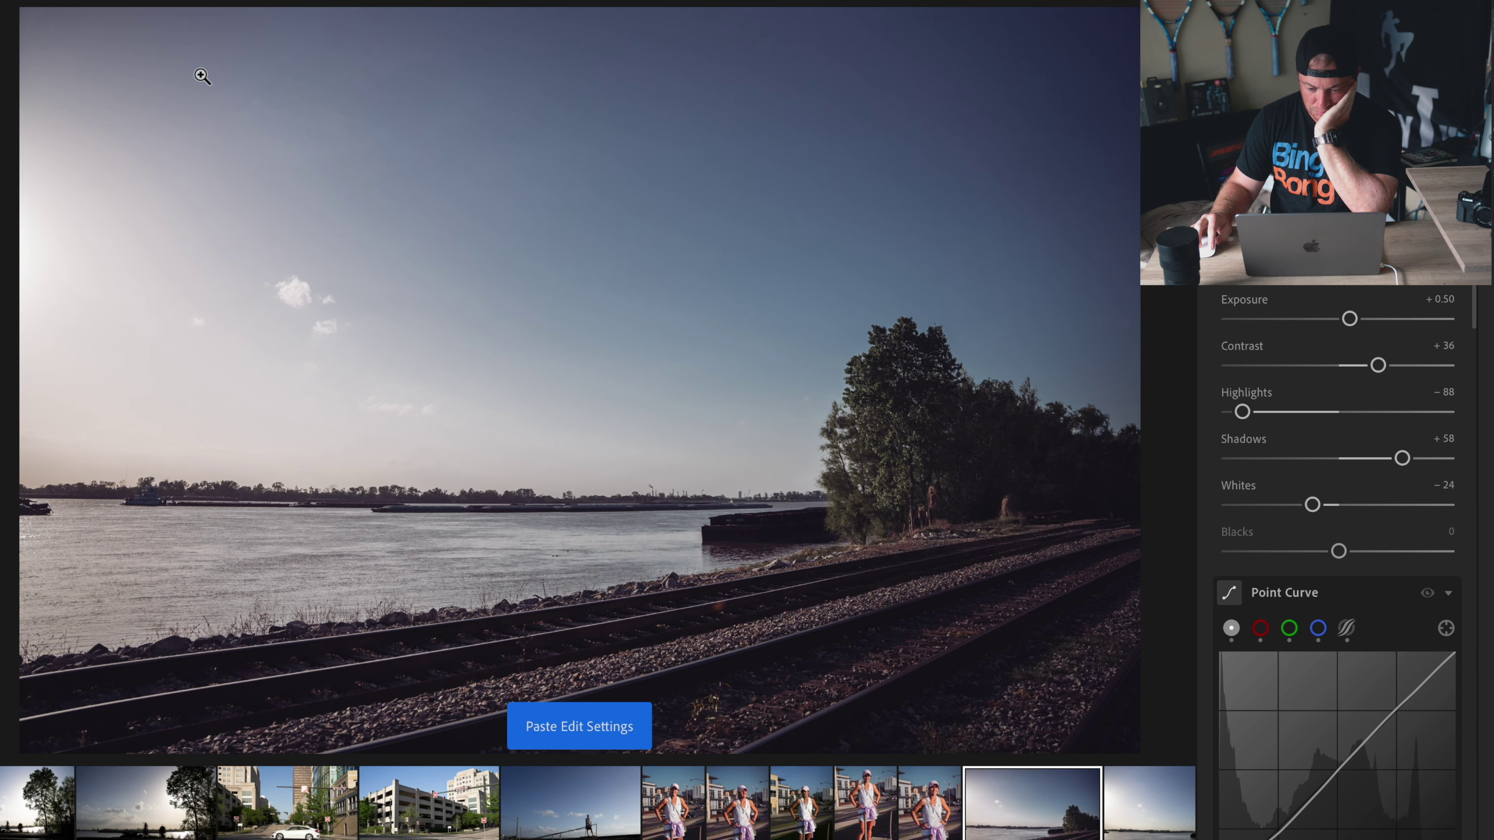
{"action": "key", "text": "ctrl+z"}
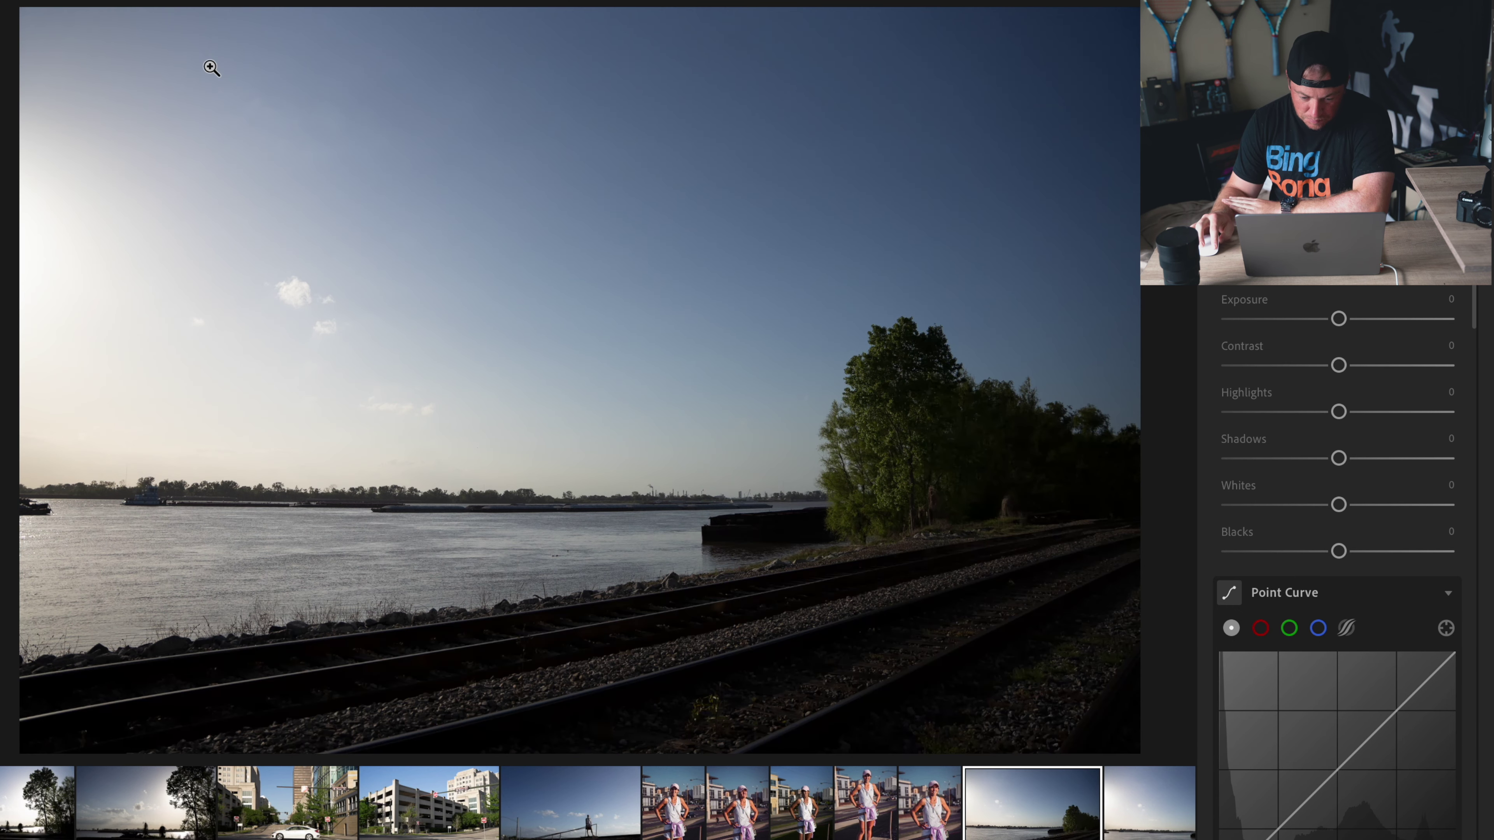
{"action": "key", "text": "Right"}
{"action": "key", "text": "Right"}
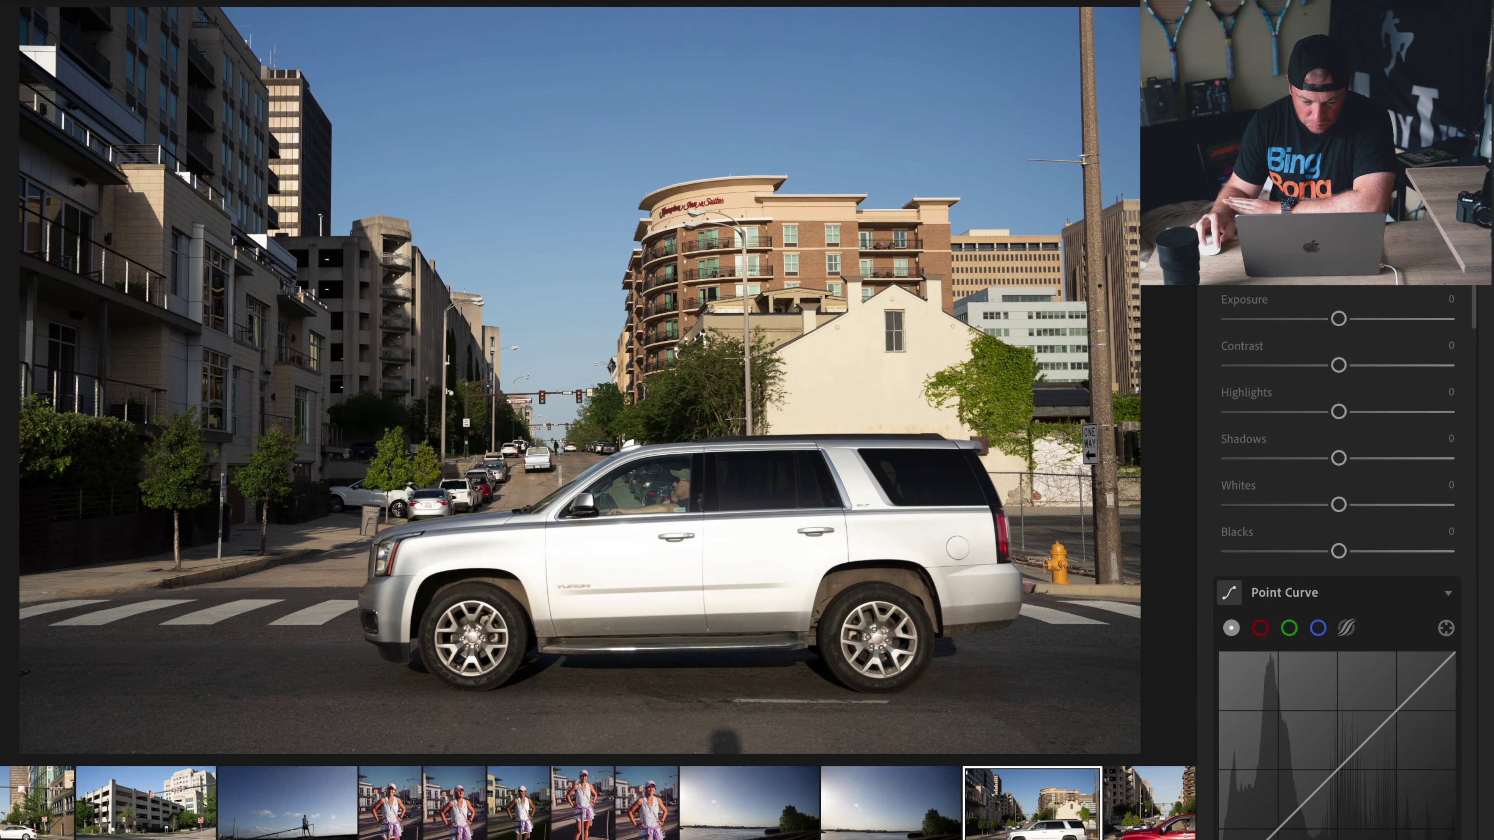
Step: Paste the copied grade onto the SUV photo with highlights −100, exposure +0.51 and shadows −28
{"action": "right_click", "coordinate": [180, 12]}
{"action": "left_click", "coordinate": [205, 63]}
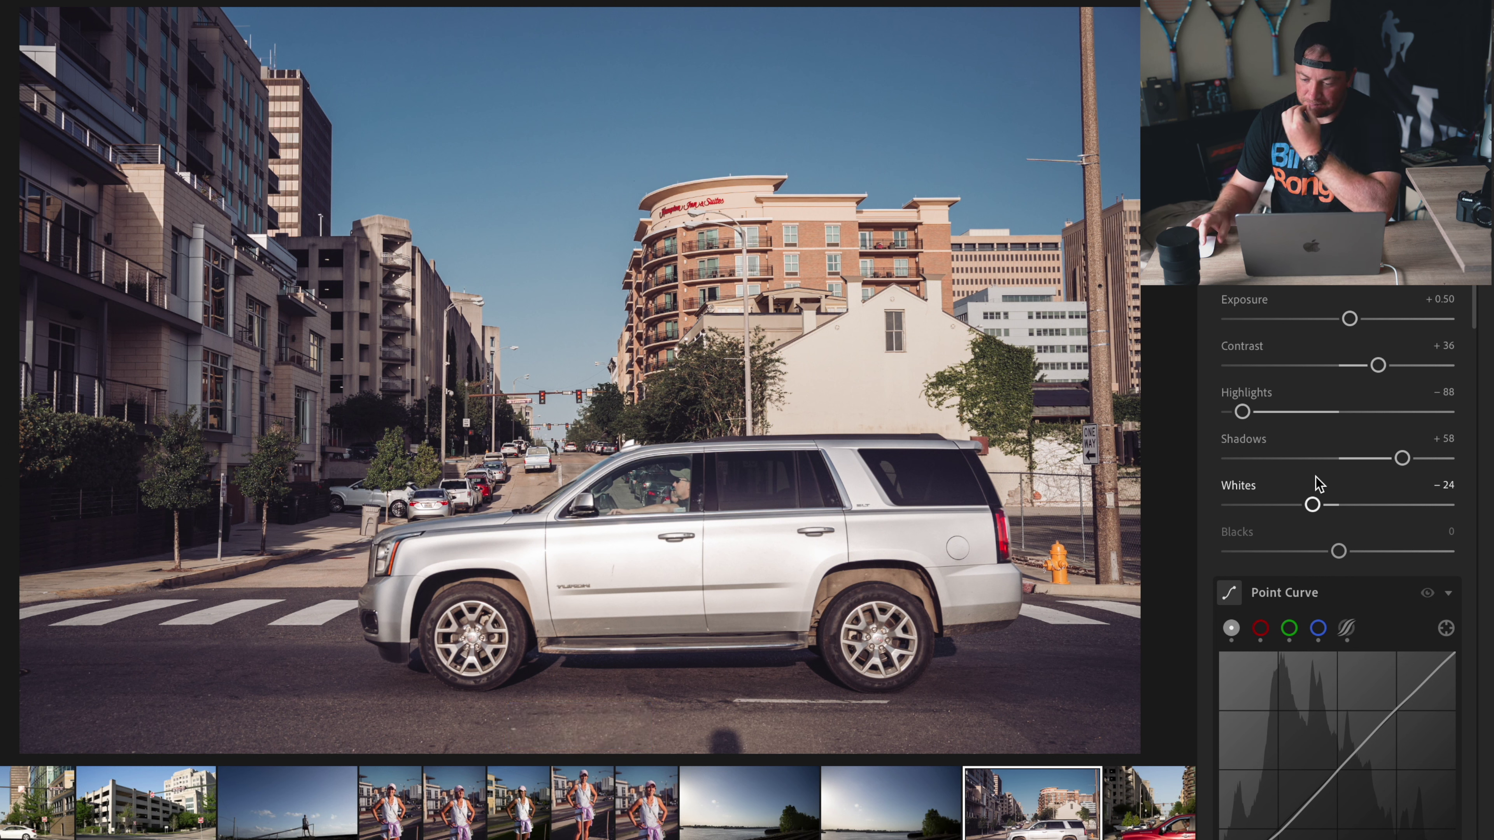
{"action": "left_click_drag", "start_coordinate": [1241, 412], "coordinate": [1225, 412]}
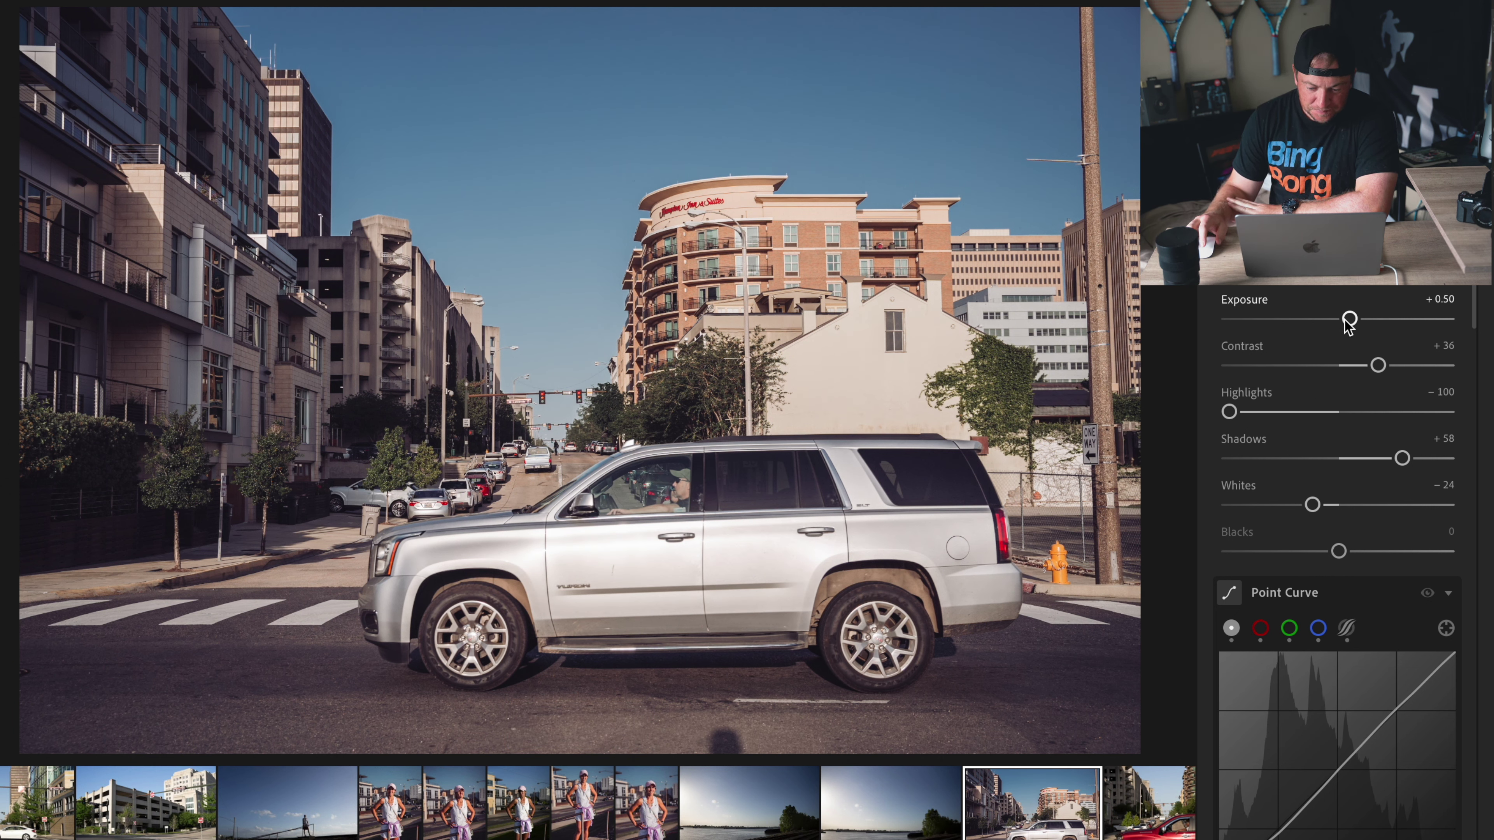
{"action": "left_click_drag", "start_coordinate": [1349, 319], "coordinate": [1343, 319]}
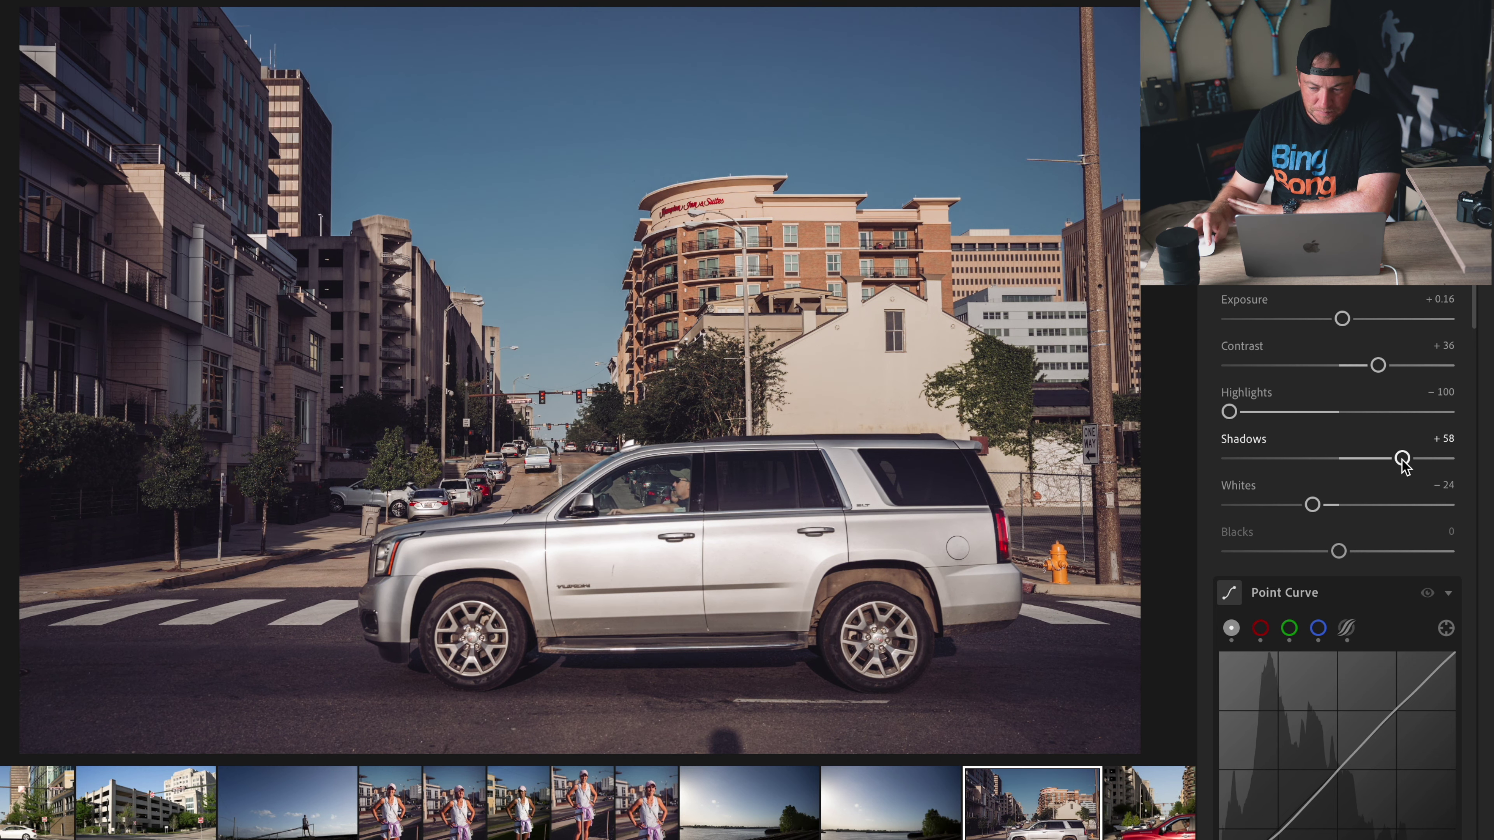
{"action": "mouse_move", "coordinate": [1402, 459]}
{"action": "left_mouse_down"}
{"action": "mouse_move", "coordinate": [1285, 459]}
{"action": "mouse_move", "coordinate": [1256, 505]}
{"action": "mouse_move", "coordinate": [1282, 511]}
{"action": "left_mouse_up"}
{"action": "left_click_drag", "start_coordinate": [1343, 319], "coordinate": [1347, 319]}
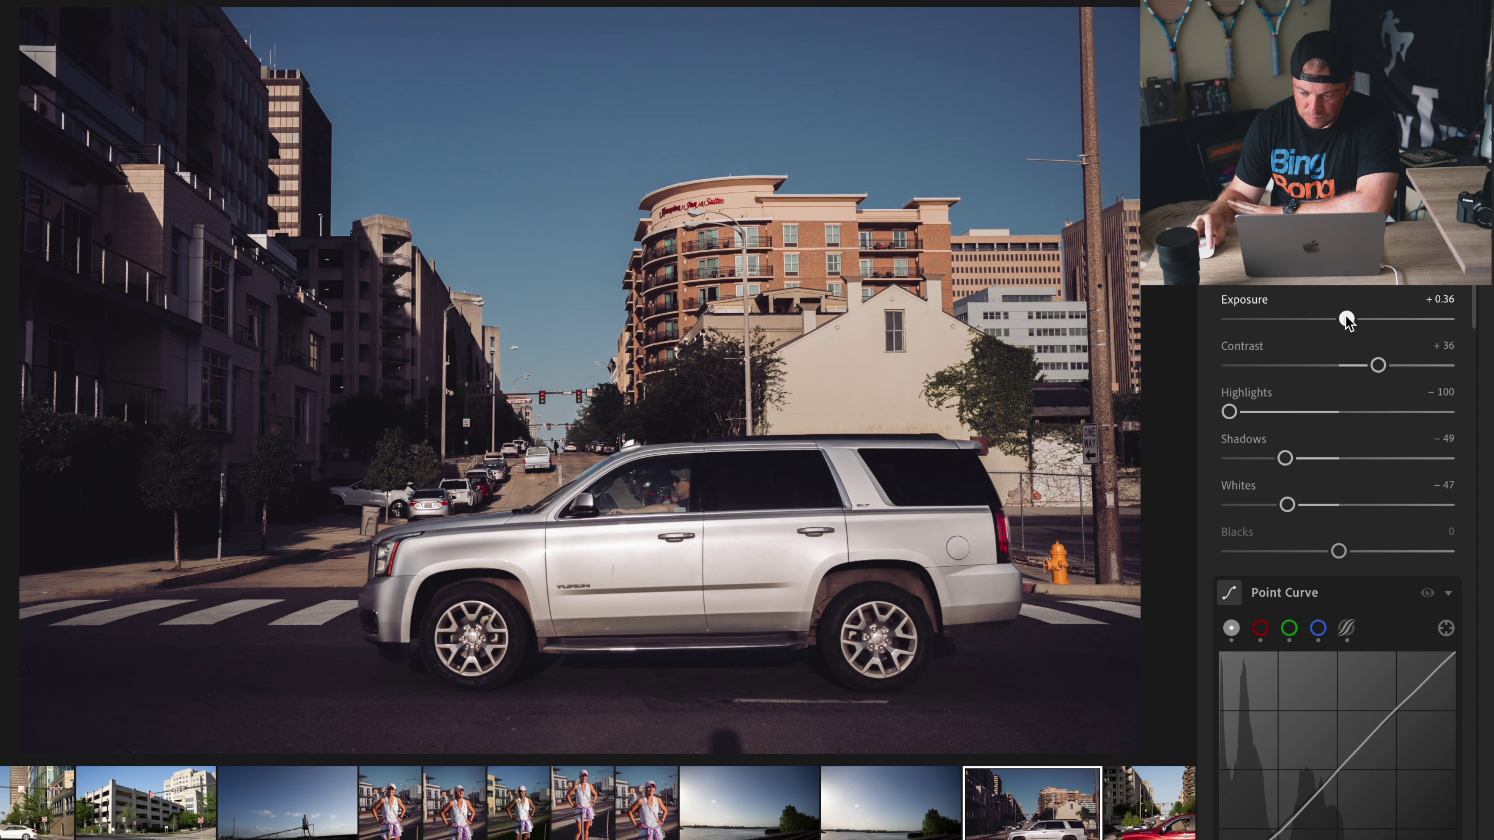
{"action": "mouse_move", "coordinate": [1285, 458]}
{"action": "left_mouse_down"}
{"action": "mouse_move", "coordinate": [1234, 459]}
{"action": "mouse_move", "coordinate": [1308, 458]}
{"action": "left_mouse_up"}
{"action": "left_click_drag", "start_coordinate": [1347, 319], "coordinate": [1348, 319]}
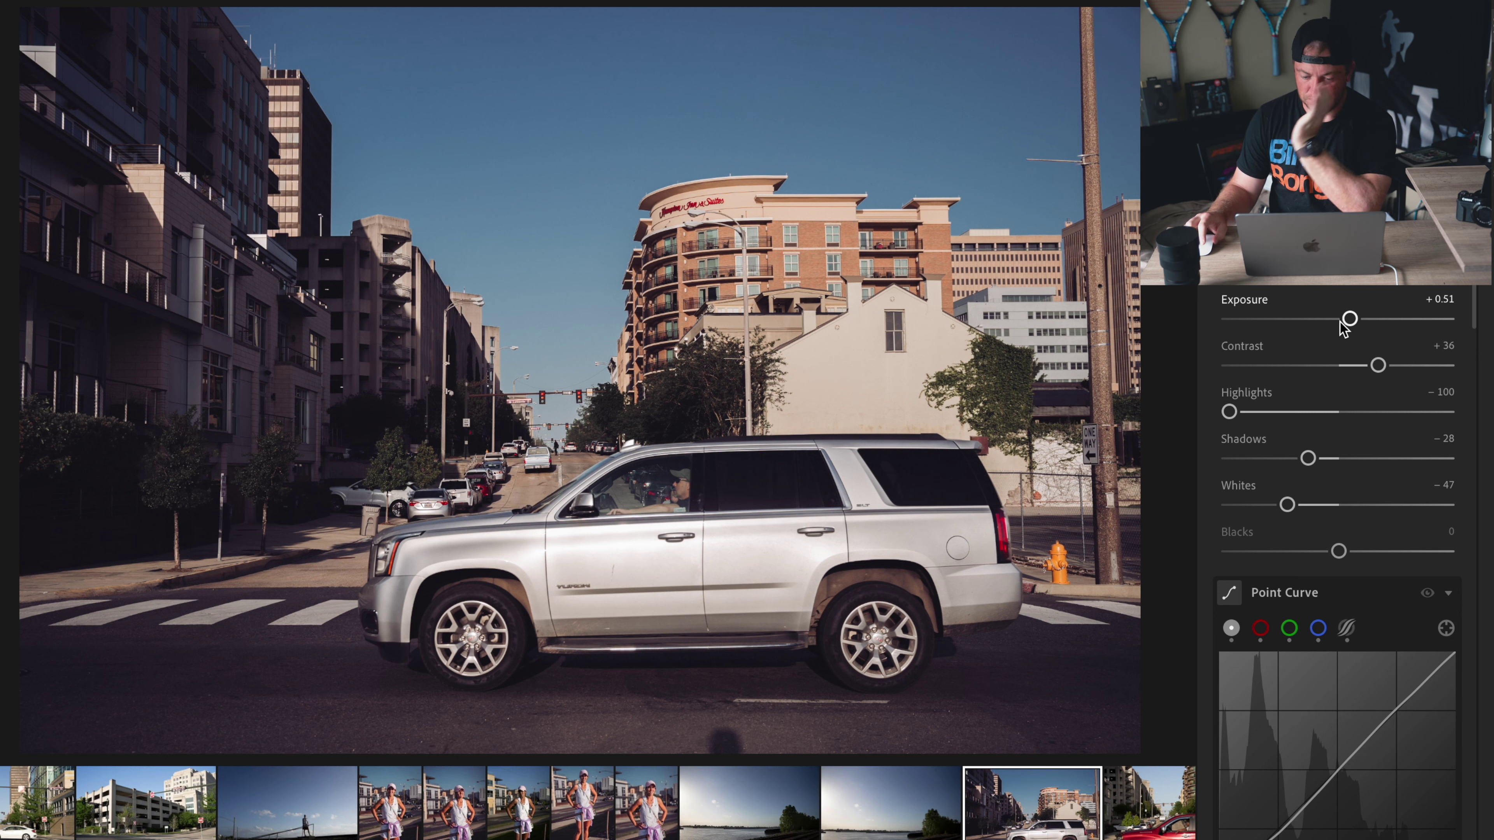
Step: Crop the SUV photo to a 5 x 4 aspect ratio and apply it
{"action": "key", "text": "c"}
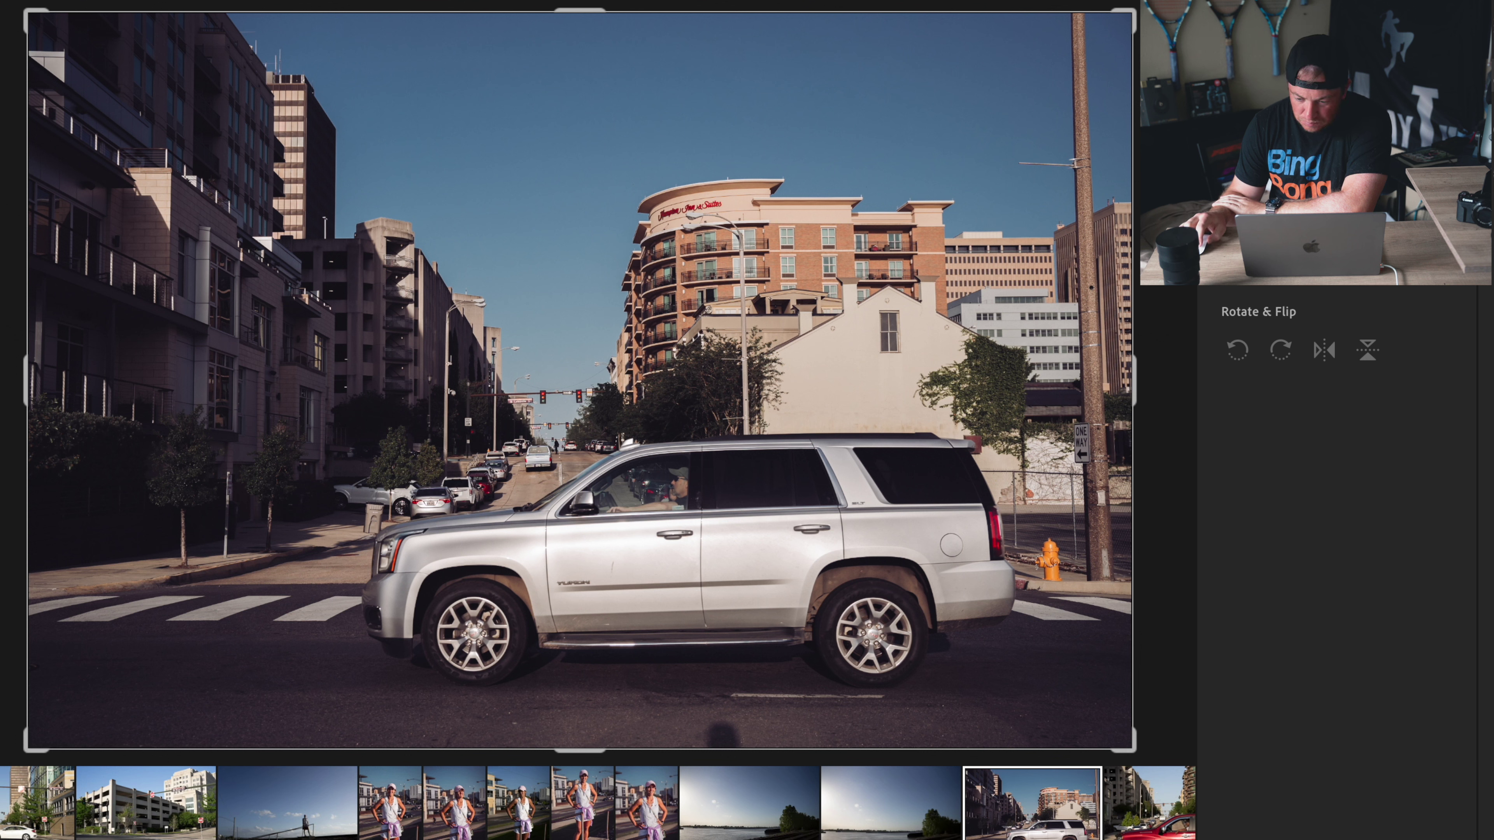
{"action": "left_click", "coordinate": [1342, 259]}
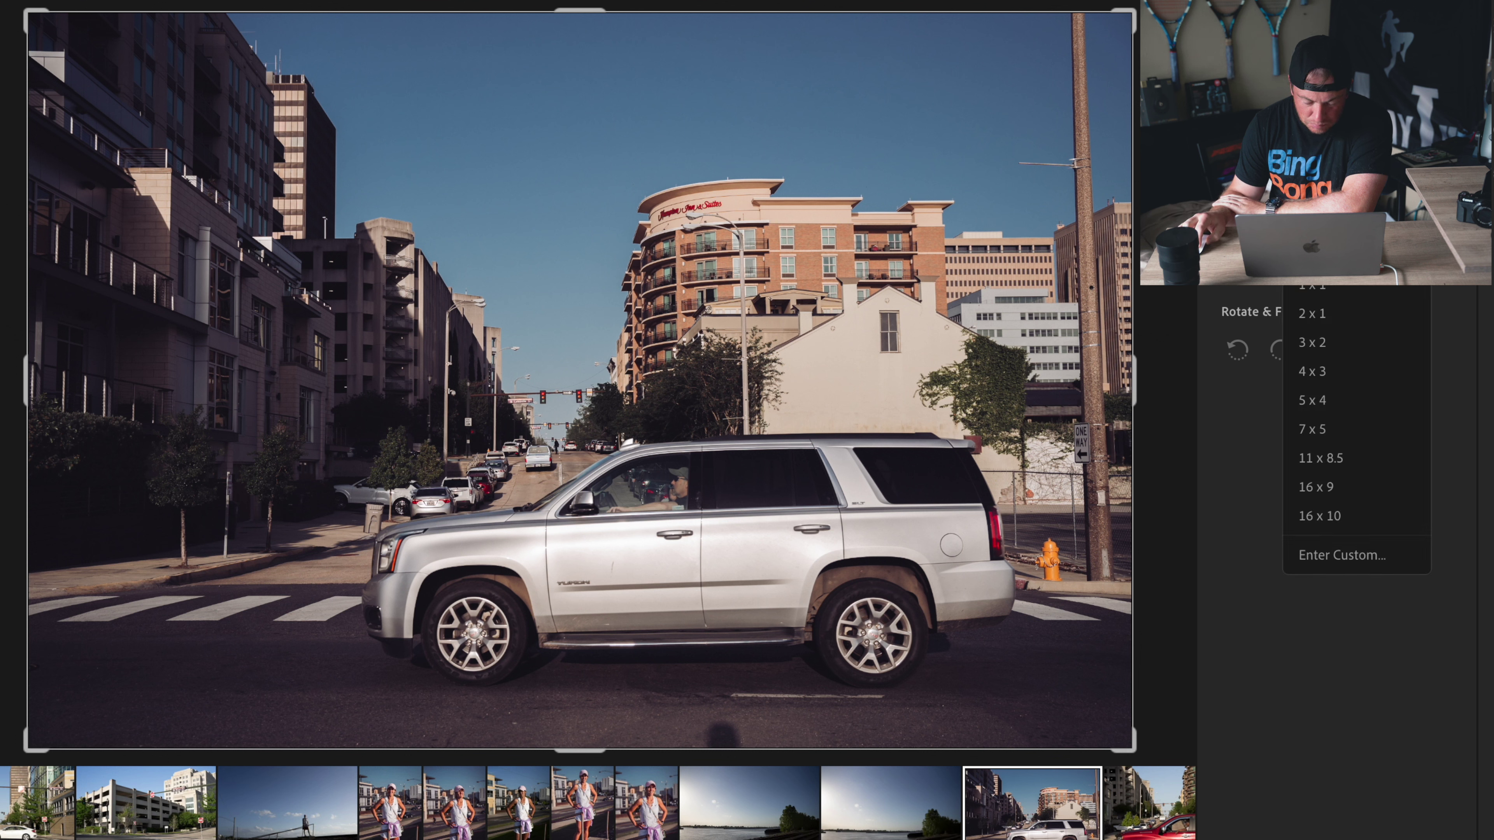
{"action": "left_click", "coordinate": [1342, 403]}
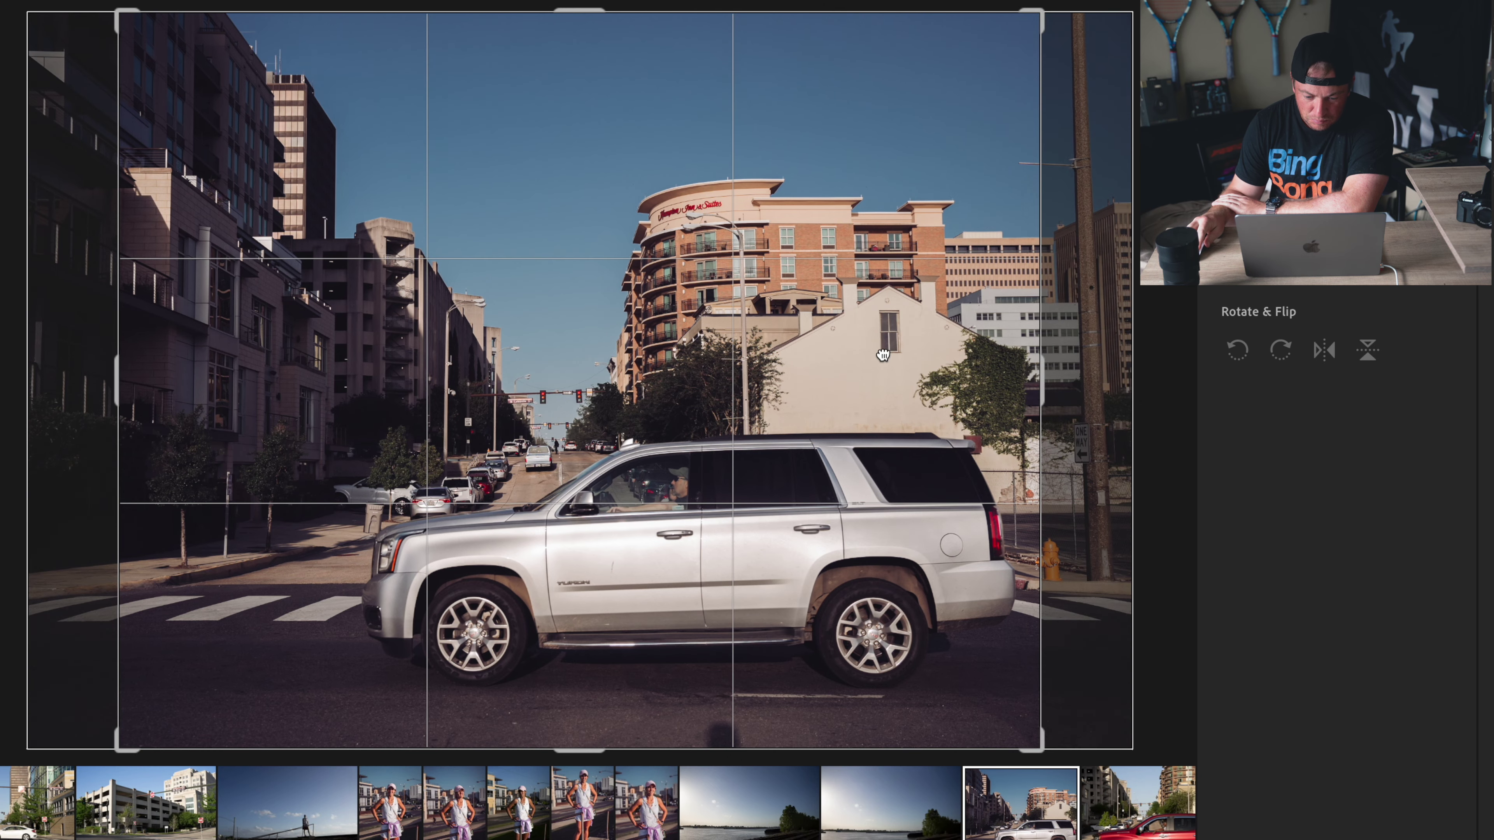
{"action": "left_click_drag", "start_coordinate": [895, 353], "coordinate": [722, 351]}
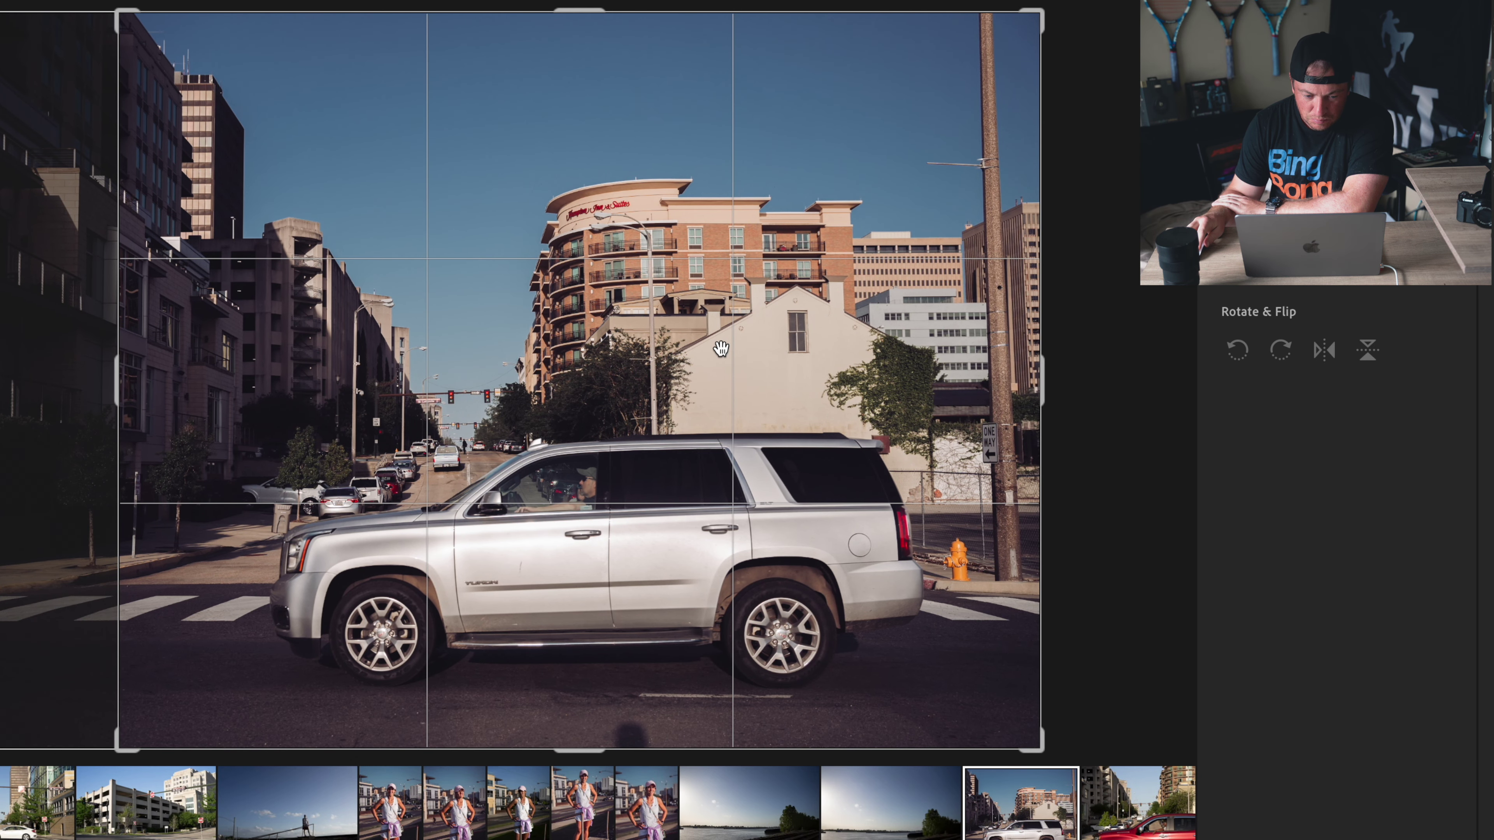
{"action": "key", "text": "ctrl+z"}
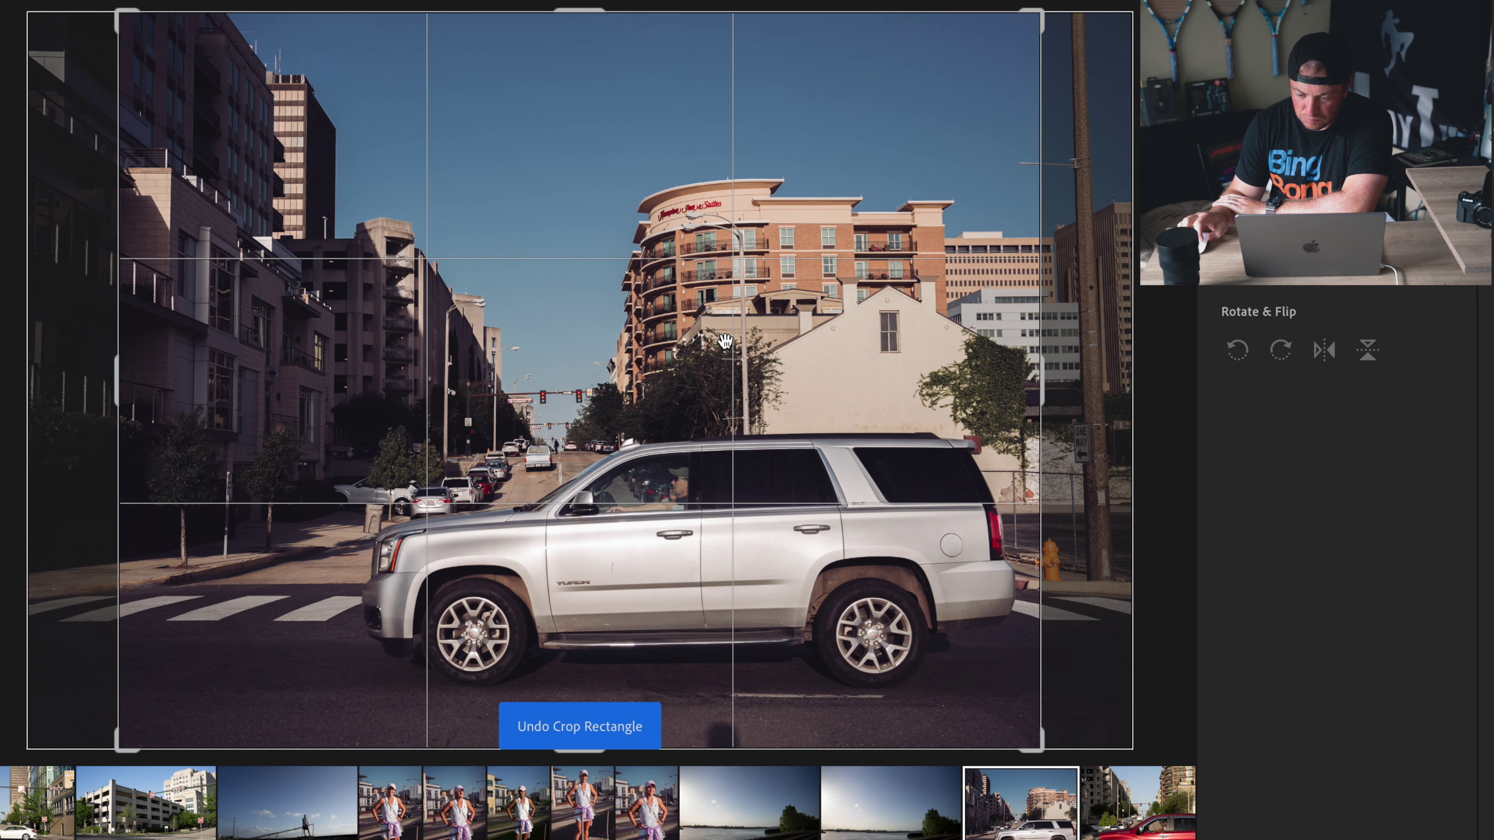
{"action": "key", "text": "Return"}
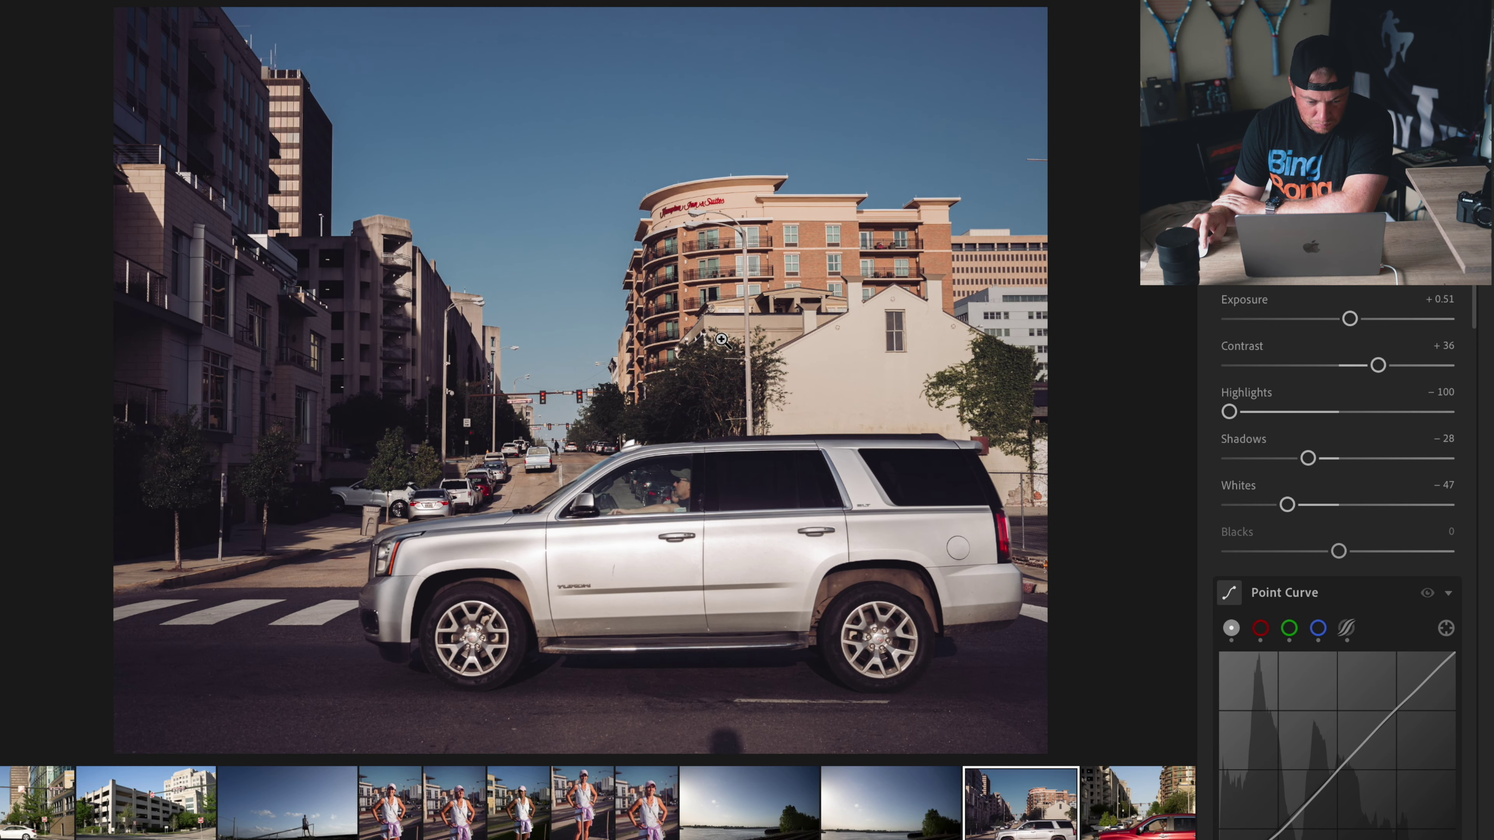
Step: Undo the crop to restore the full SUV photo and boost saturation to +23
{"action": "key", "text": "ctrl+z"}
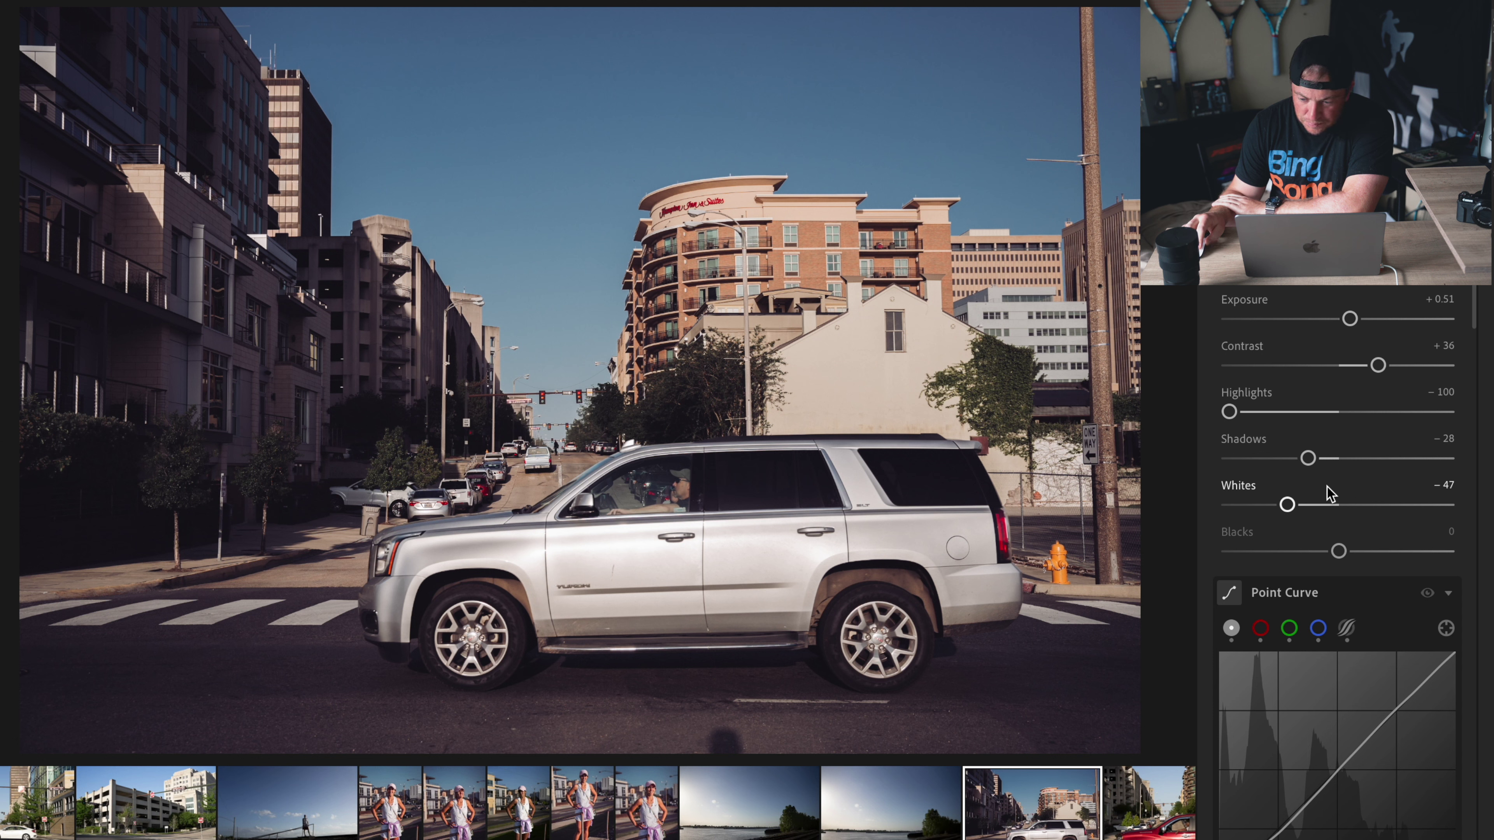
{"action": "scroll", "coordinate": [1344, 518], "scroll_direction": "down", "scroll_amount": 5}
{"action": "scroll", "coordinate": [1344, 520], "scroll_direction": "down", "scroll_amount": 5}
{"action": "scroll", "coordinate": [1347, 524], "scroll_direction": "down", "scroll_amount": 3}
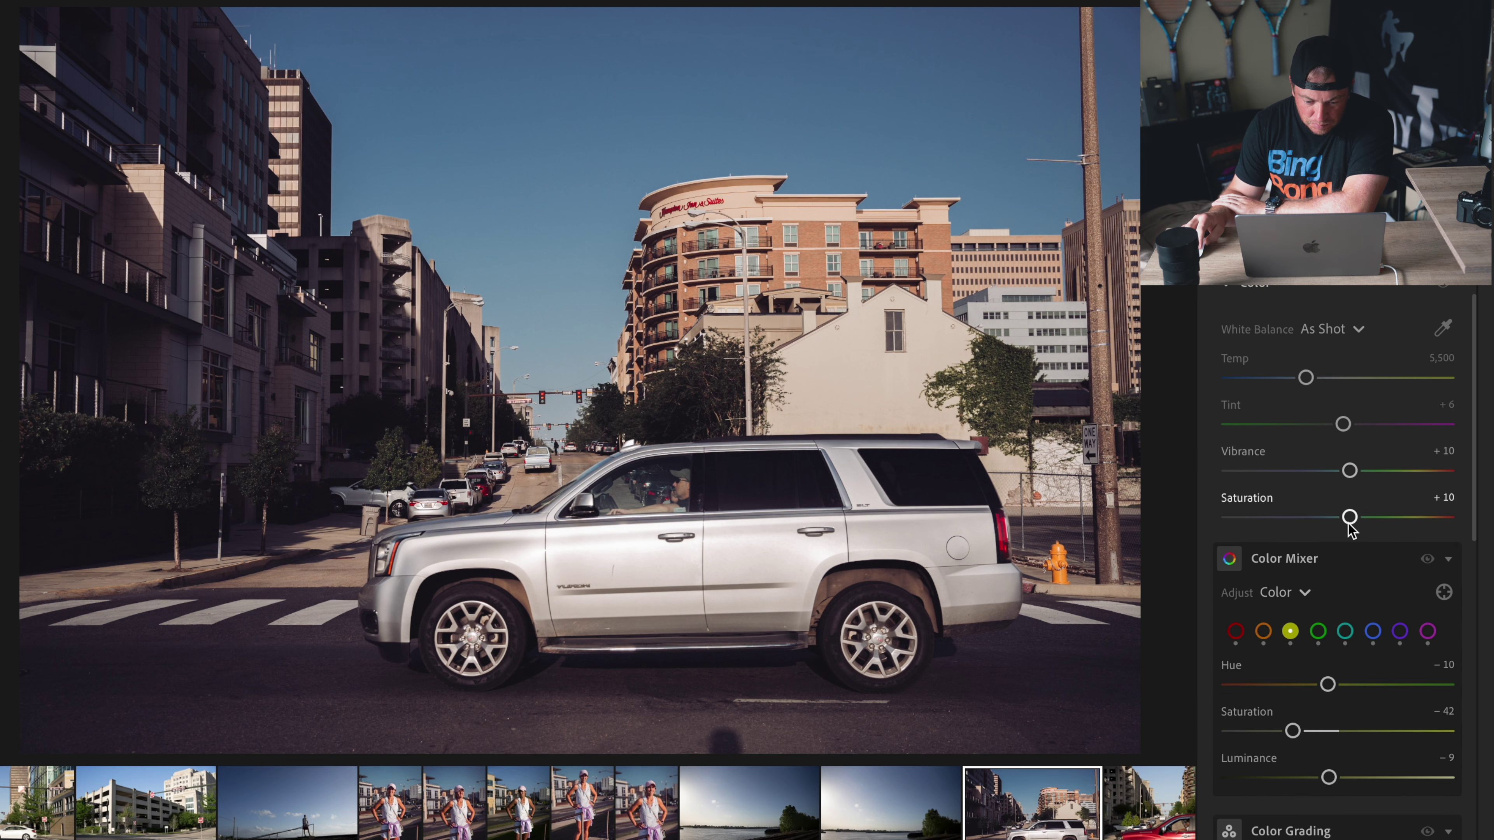
{"action": "left_click_drag", "start_coordinate": [1350, 517], "coordinate": [1364, 517]}
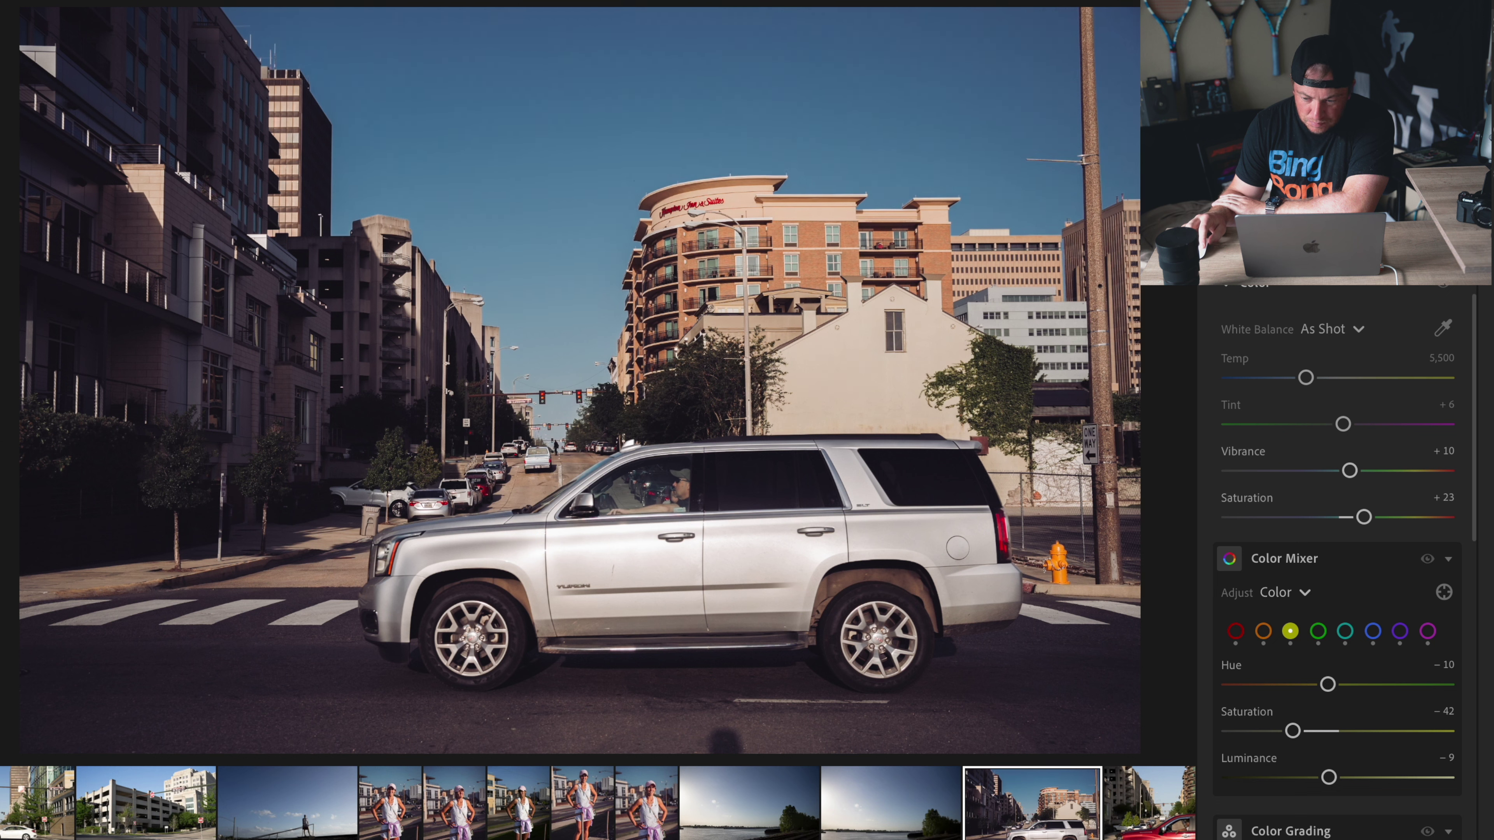
{"action": "left_click", "coordinate": [1471, 17]}
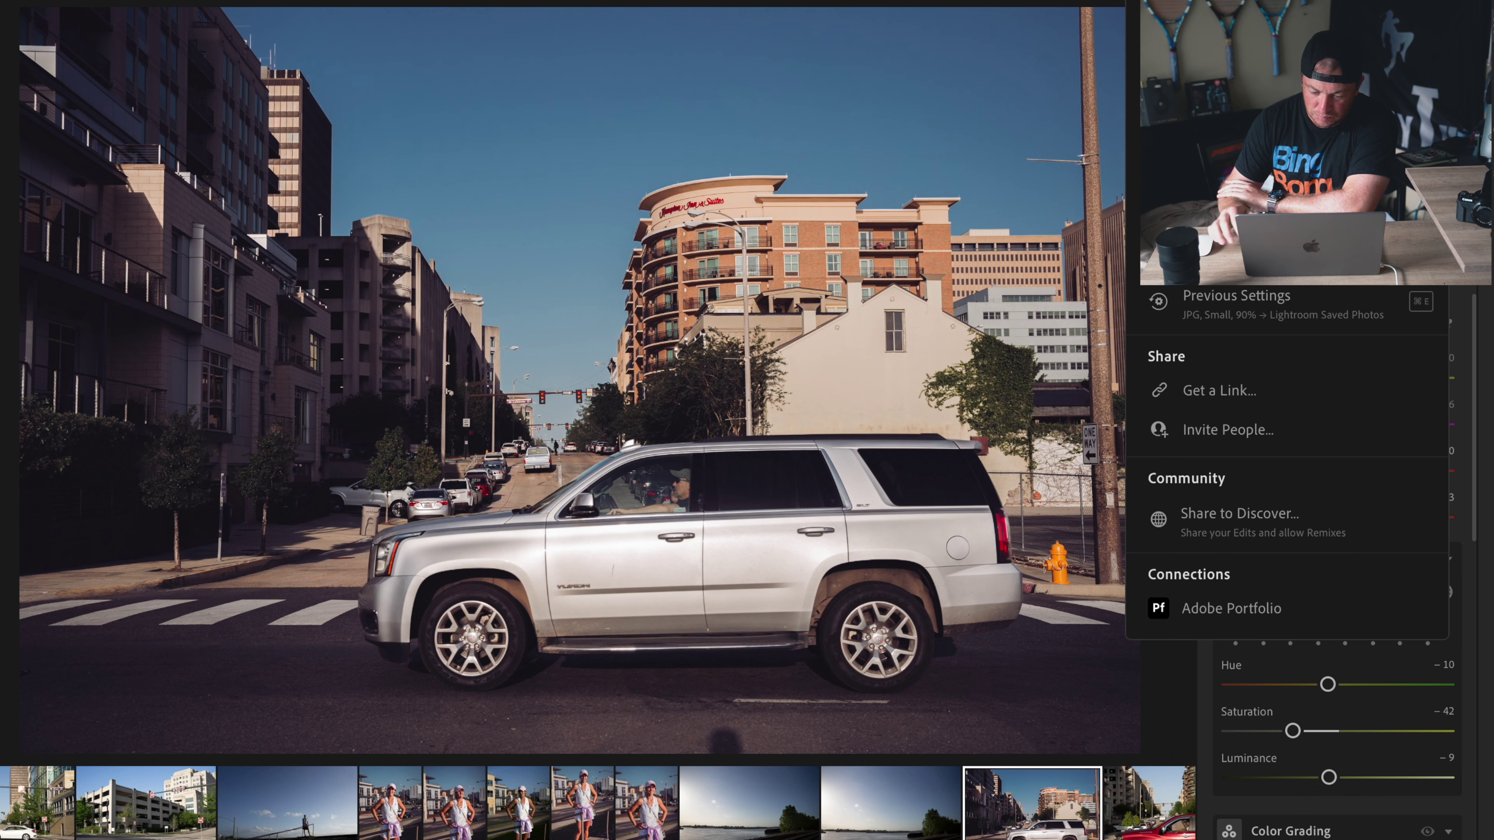
{"action": "key", "text": "Escape"}
Step: Settle the SUV photo's shadows at +9 and raise contrast to +39
{"action": "scroll", "coordinate": [1328, 507], "scroll_direction": "up", "scroll_amount": 5}
{"action": "scroll", "coordinate": [1328, 506], "scroll_direction": "up", "scroll_amount": 5}
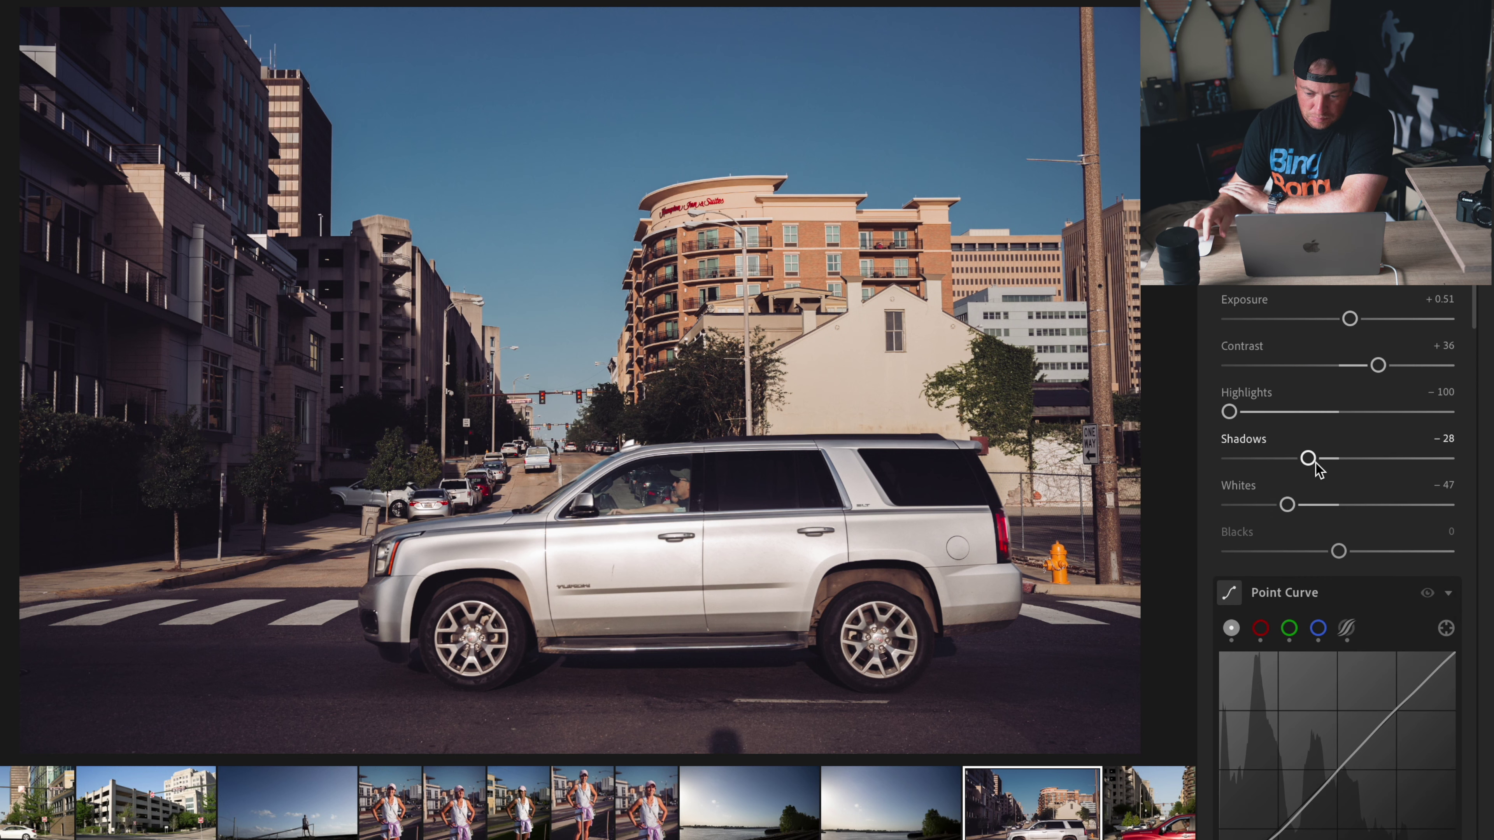
{"action": "left_click_drag", "start_coordinate": [1307, 458], "coordinate": [1358, 458]}
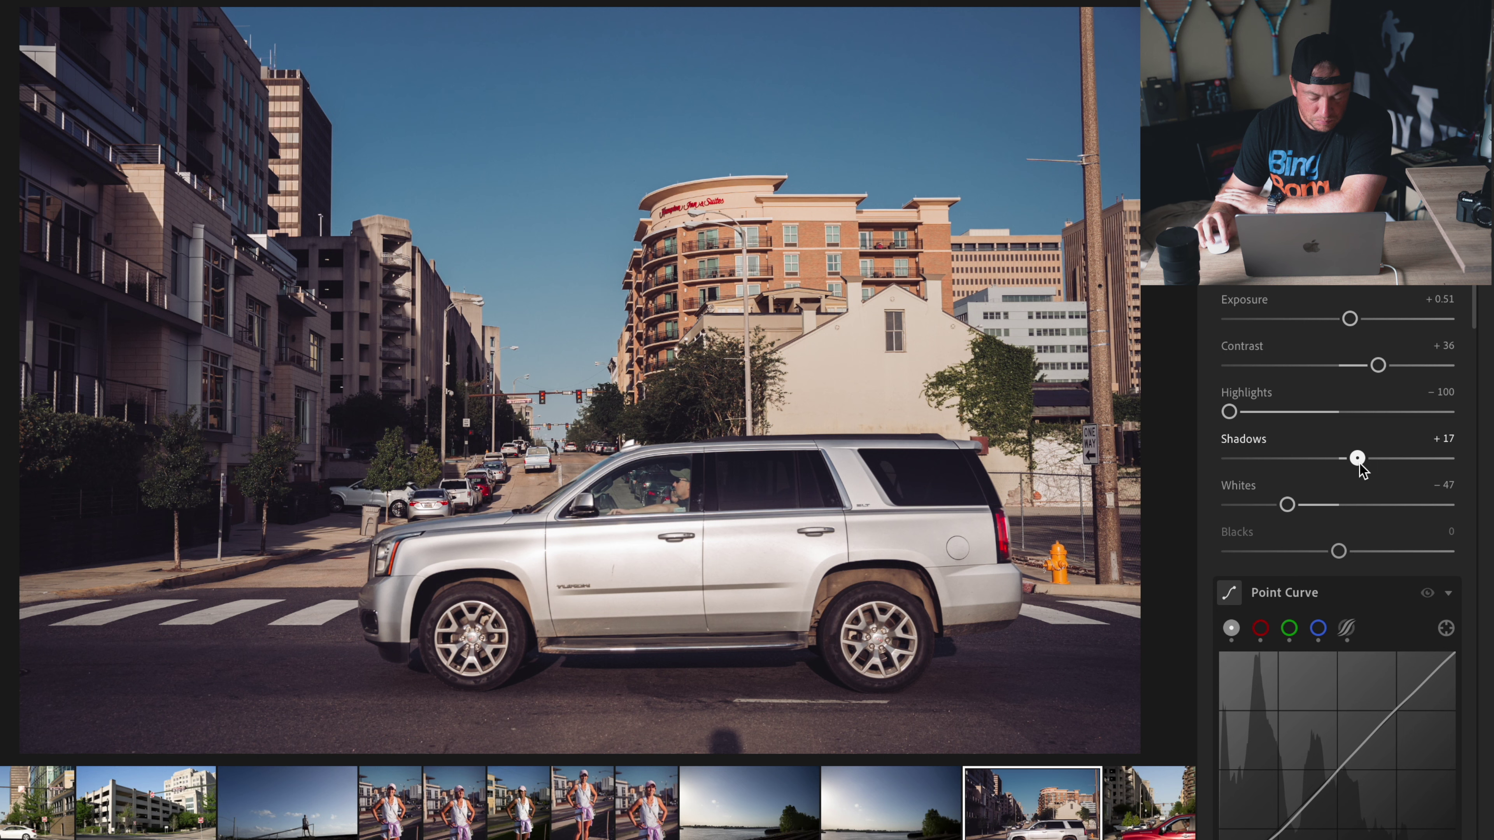
{"action": "mouse_move", "coordinate": [1358, 458]}
{"action": "left_mouse_down"}
{"action": "mouse_move", "coordinate": [1295, 458]}
{"action": "mouse_move", "coordinate": [1349, 458]}
{"action": "left_mouse_up"}
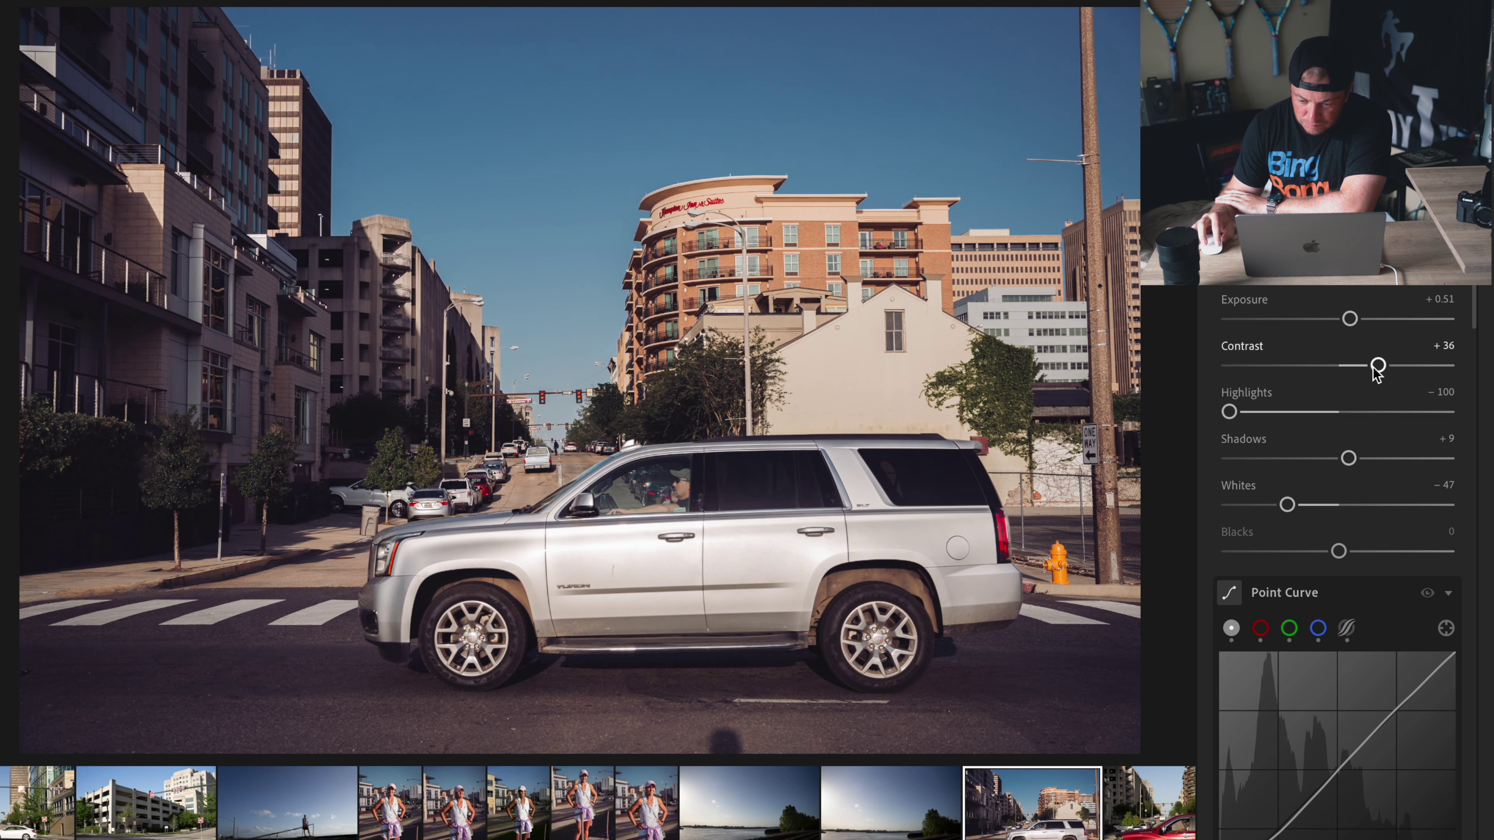
{"action": "mouse_move", "coordinate": [1378, 366]}
{"action": "left_mouse_down"}
{"action": "mouse_move", "coordinate": [1317, 365]}
{"action": "mouse_move", "coordinate": [1398, 366]}
{"action": "mouse_move", "coordinate": [1381, 365]}
{"action": "left_mouse_up"}
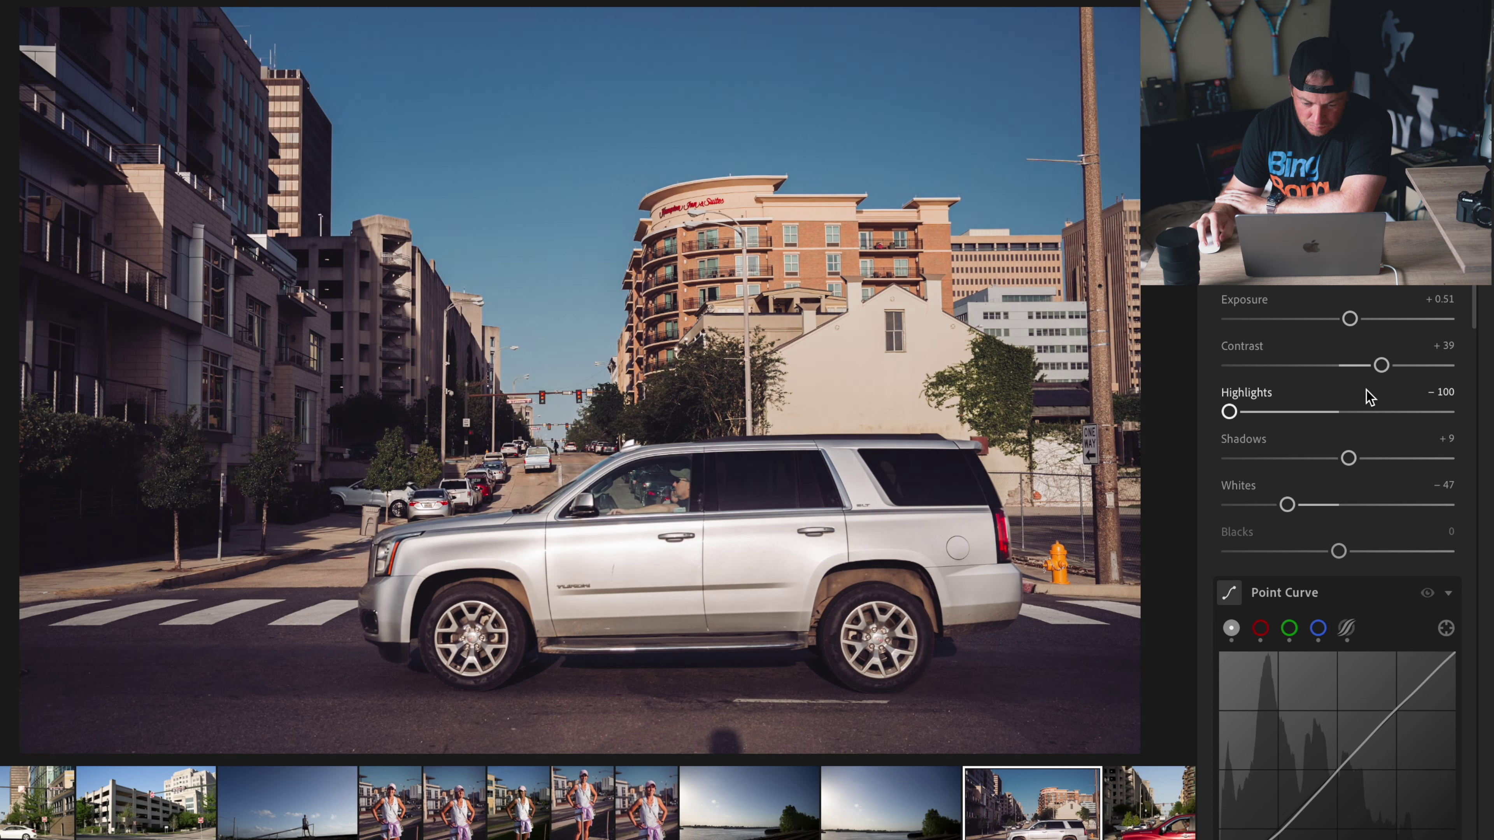
Step: Export the SUV photo with the previous settings and move on to the red truck photo
{"action": "key", "text": "super+shift+e"}
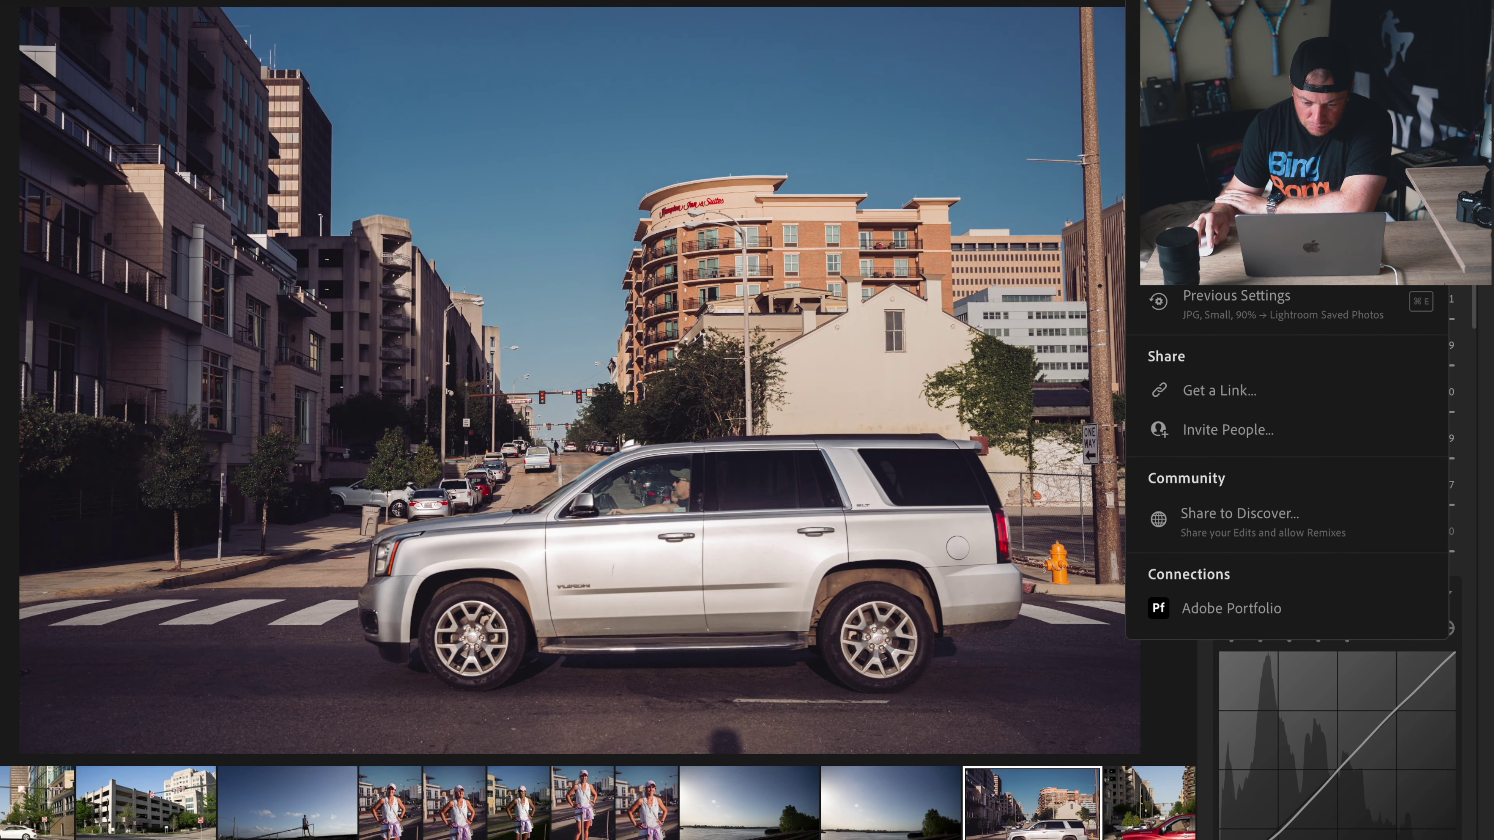
{"action": "key", "text": "super+e"}
{"action": "key", "text": "Return"}
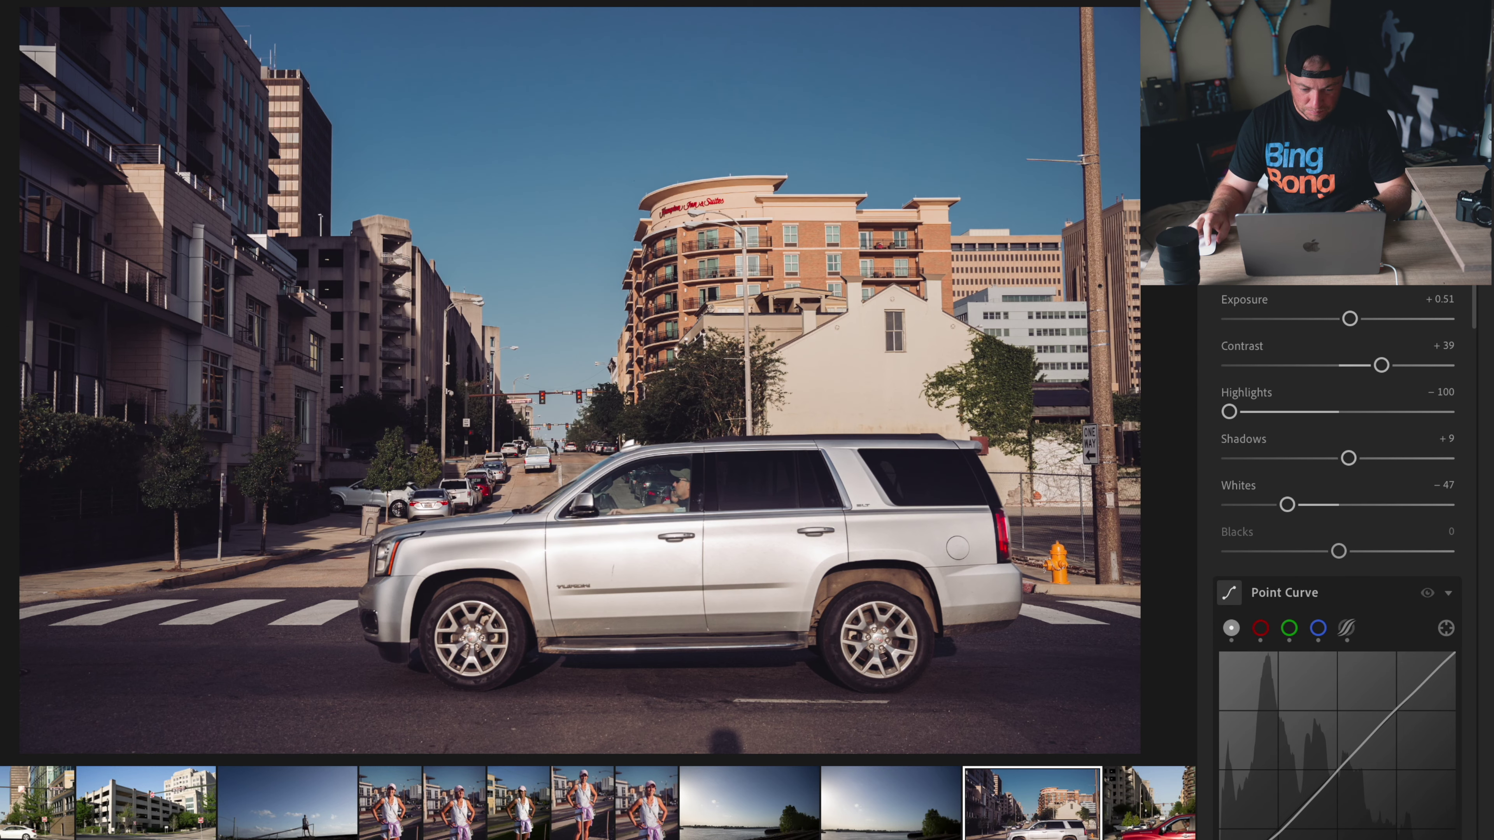
{"action": "key", "text": "Right"}
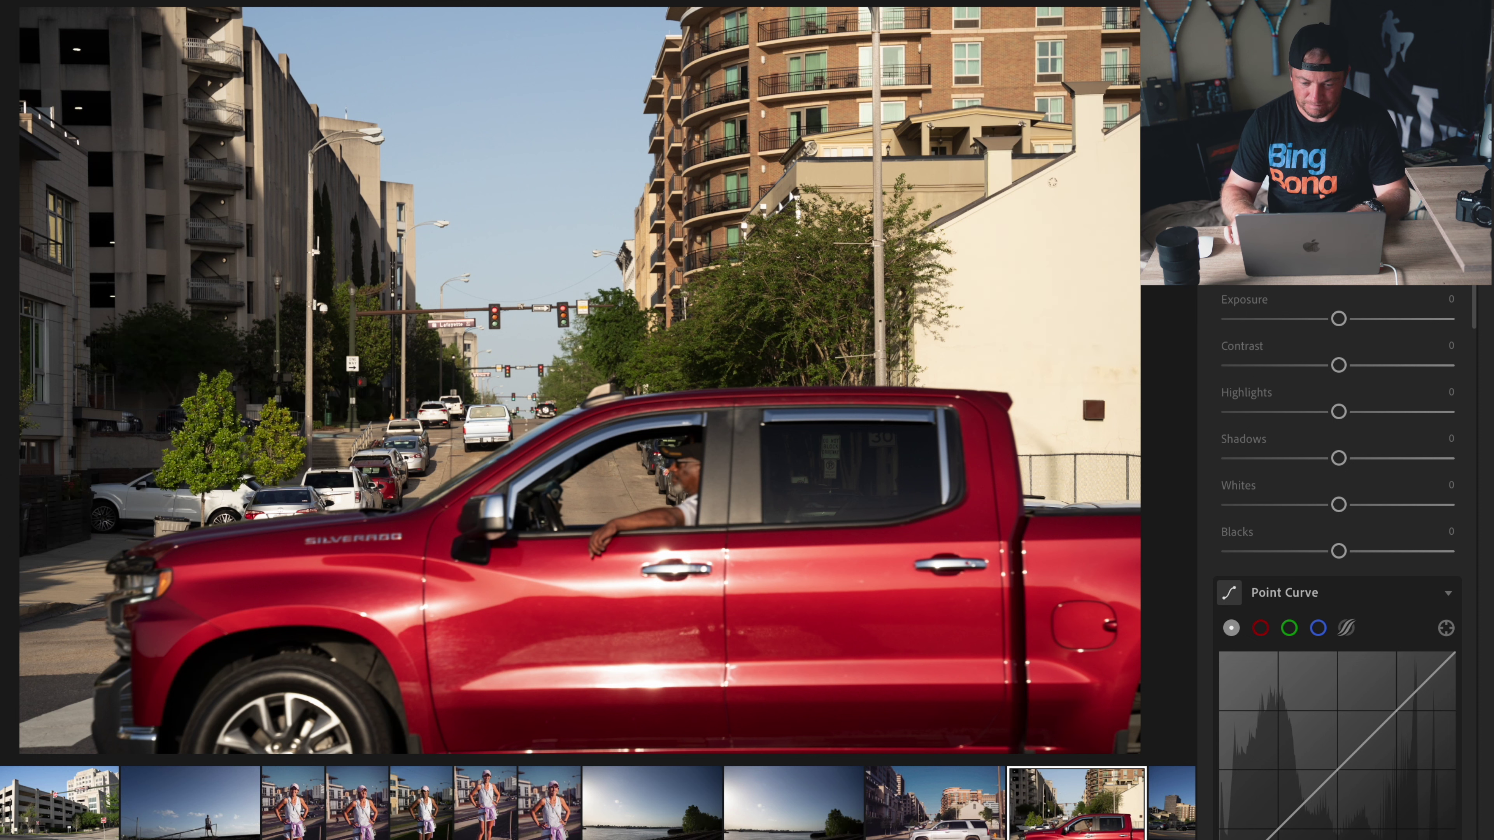
Step: Paste the grade onto the red truck with highlights and whites at −100, then show the Rotary photo
{"action": "right_click", "coordinate": [178, 6]}
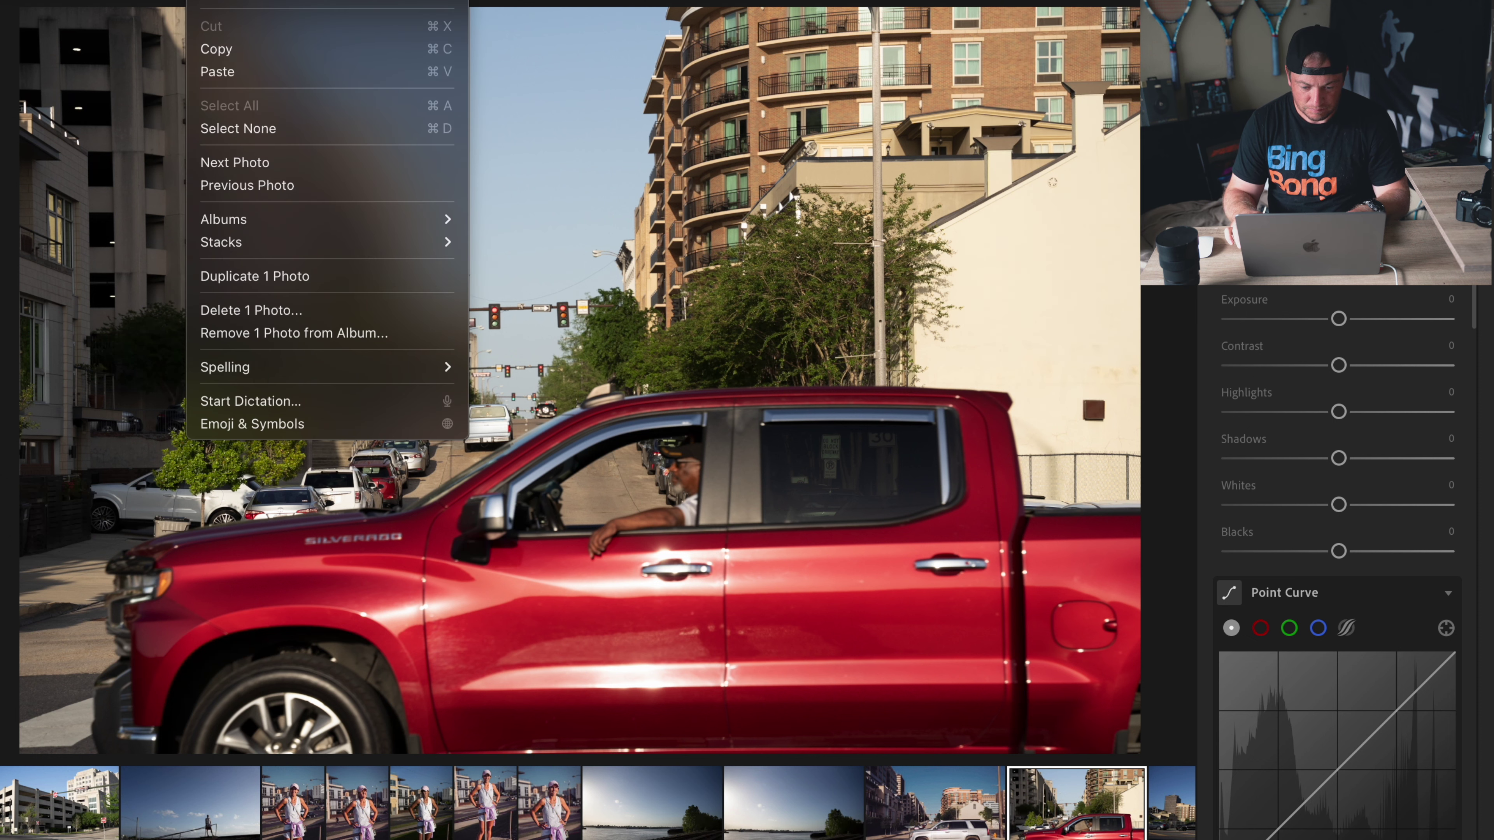
{"action": "left_click", "coordinate": [205, 71]}
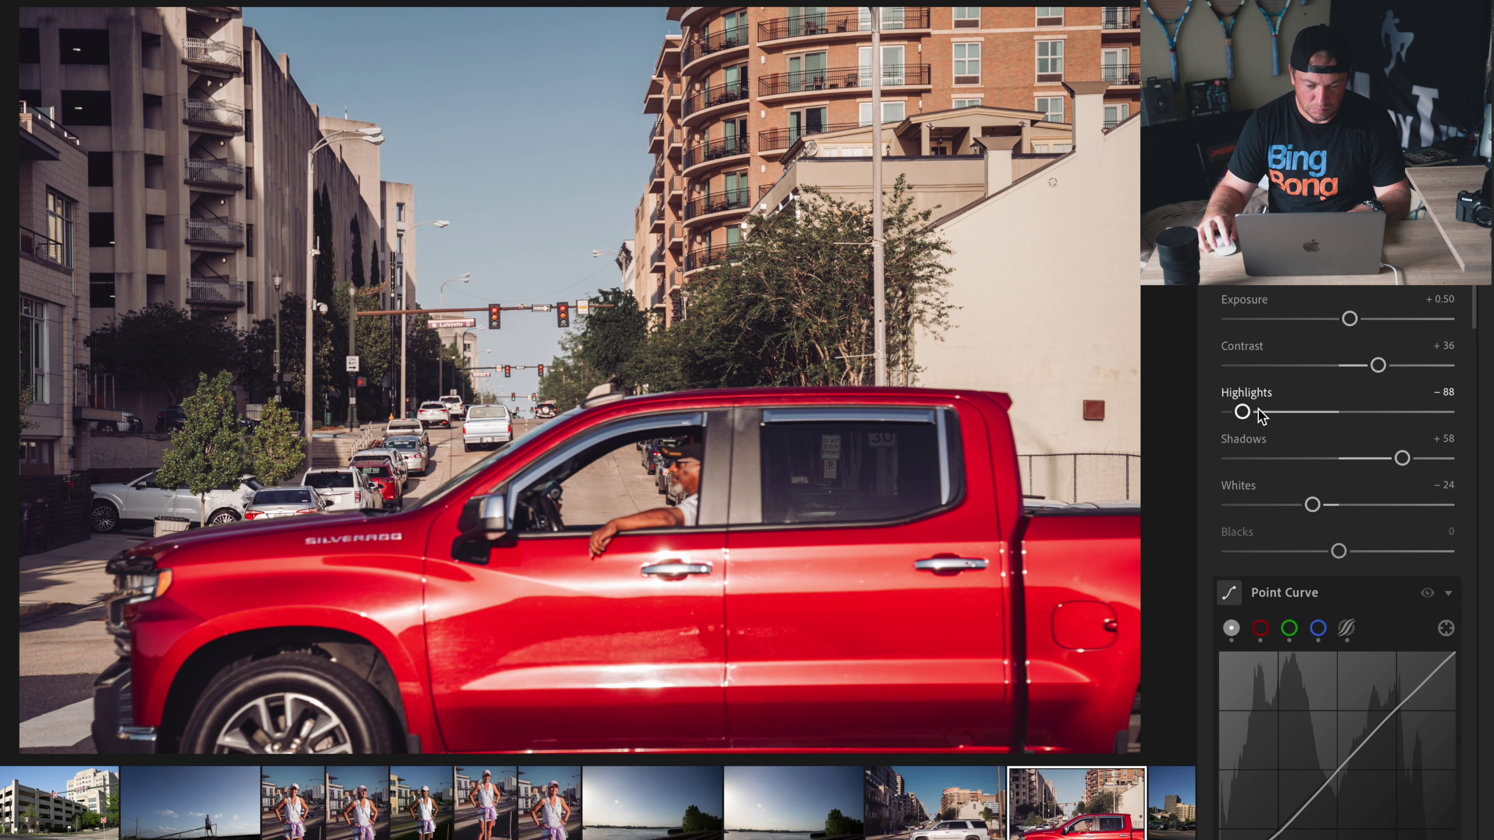
{"action": "left_click_drag", "start_coordinate": [1243, 412], "coordinate": [1214, 417]}
{"action": "left_click_drag", "start_coordinate": [1312, 504], "coordinate": [1209, 510]}
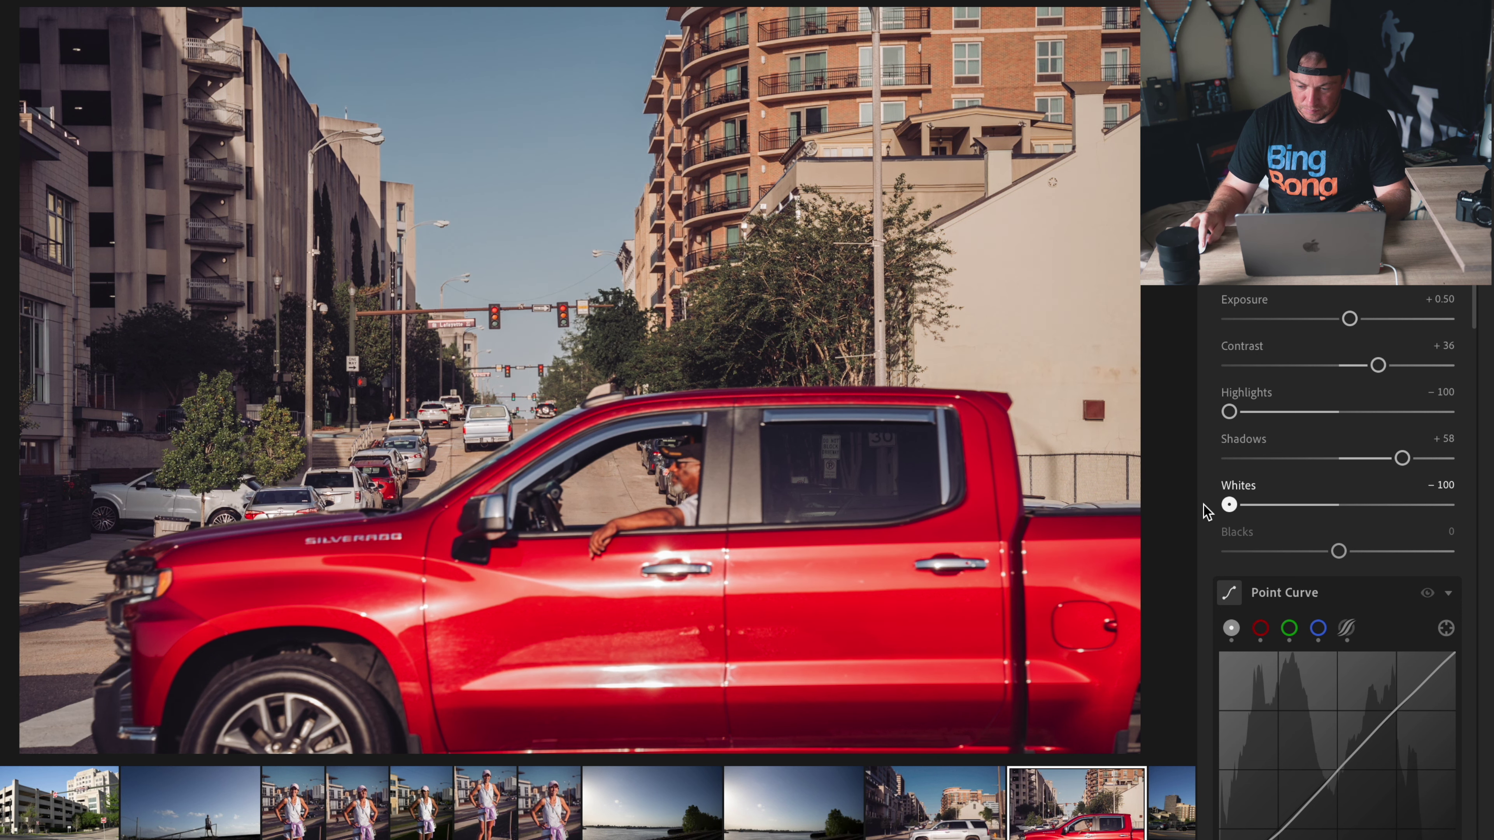
{"action": "mouse_move", "coordinate": [1380, 375]}
{"action": "left_mouse_down"}
{"action": "mouse_move", "coordinate": [1295, 374]}
{"action": "mouse_move", "coordinate": [1417, 368]}
{"action": "mouse_move", "coordinate": [1391, 382]}
{"action": "left_mouse_up"}
{"action": "key", "text": "ctrl+z"}
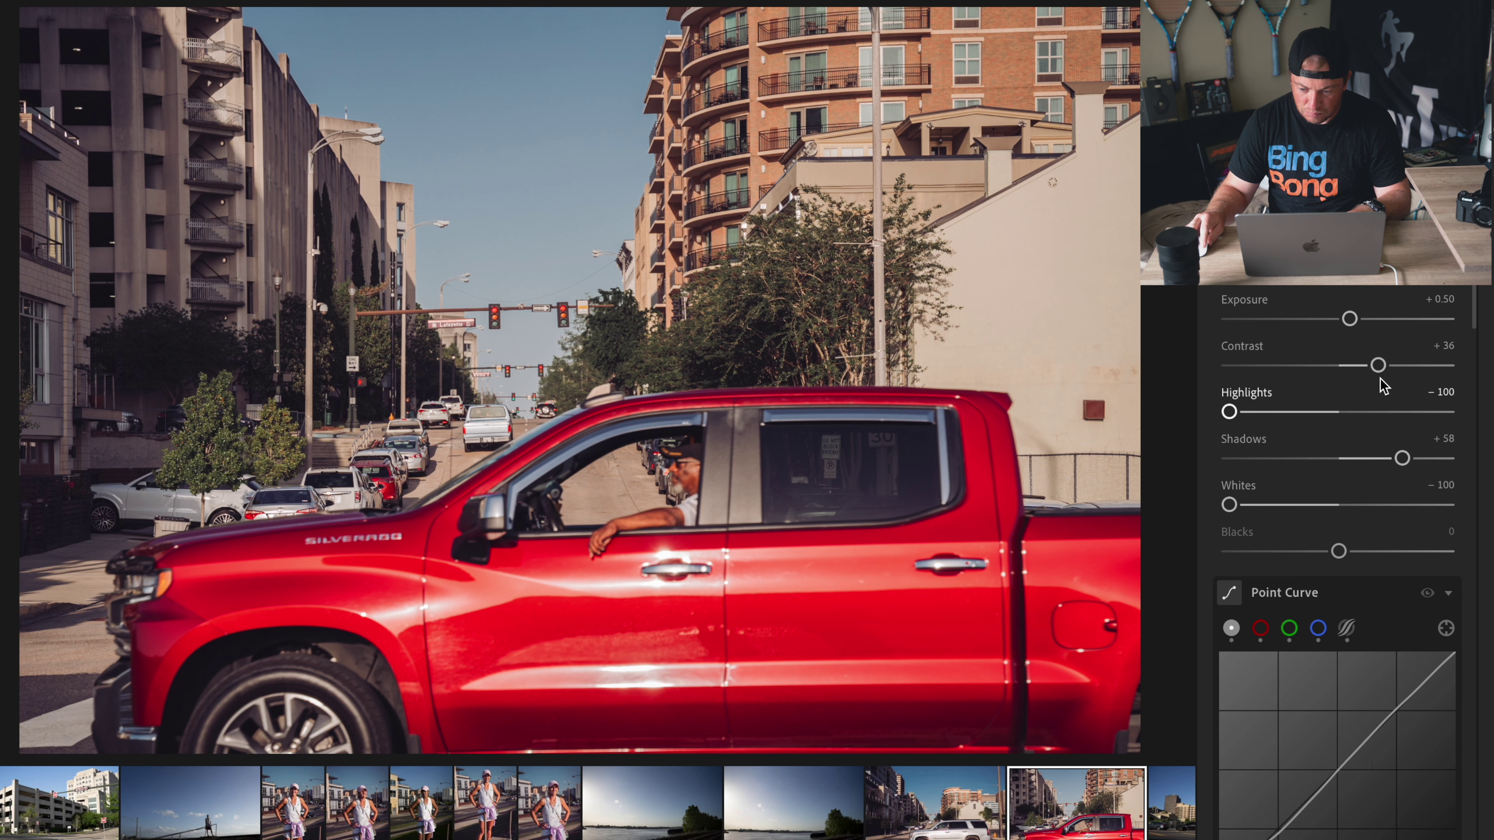
{"action": "key", "text": "Right"}
{"action": "key", "text": "Right"}
{"action": "key", "text": "Right"}
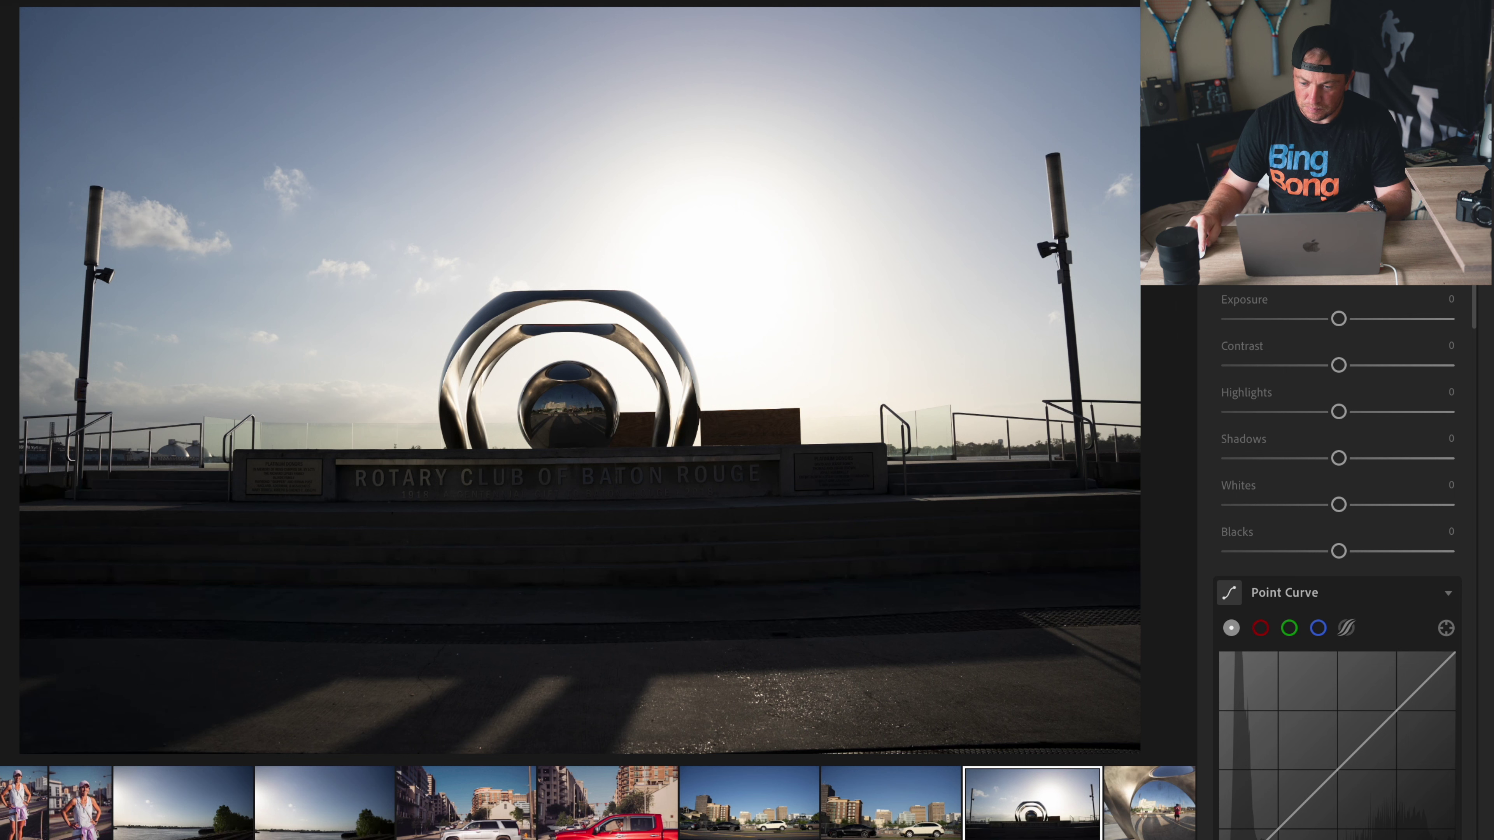
Step: Paste the copied grade onto the Rotary sculpture photo, with highlights −100 and shadows +67
{"action": "right_click", "coordinate": [188, 436]}
{"action": "left_click", "coordinate": [221, 72]}
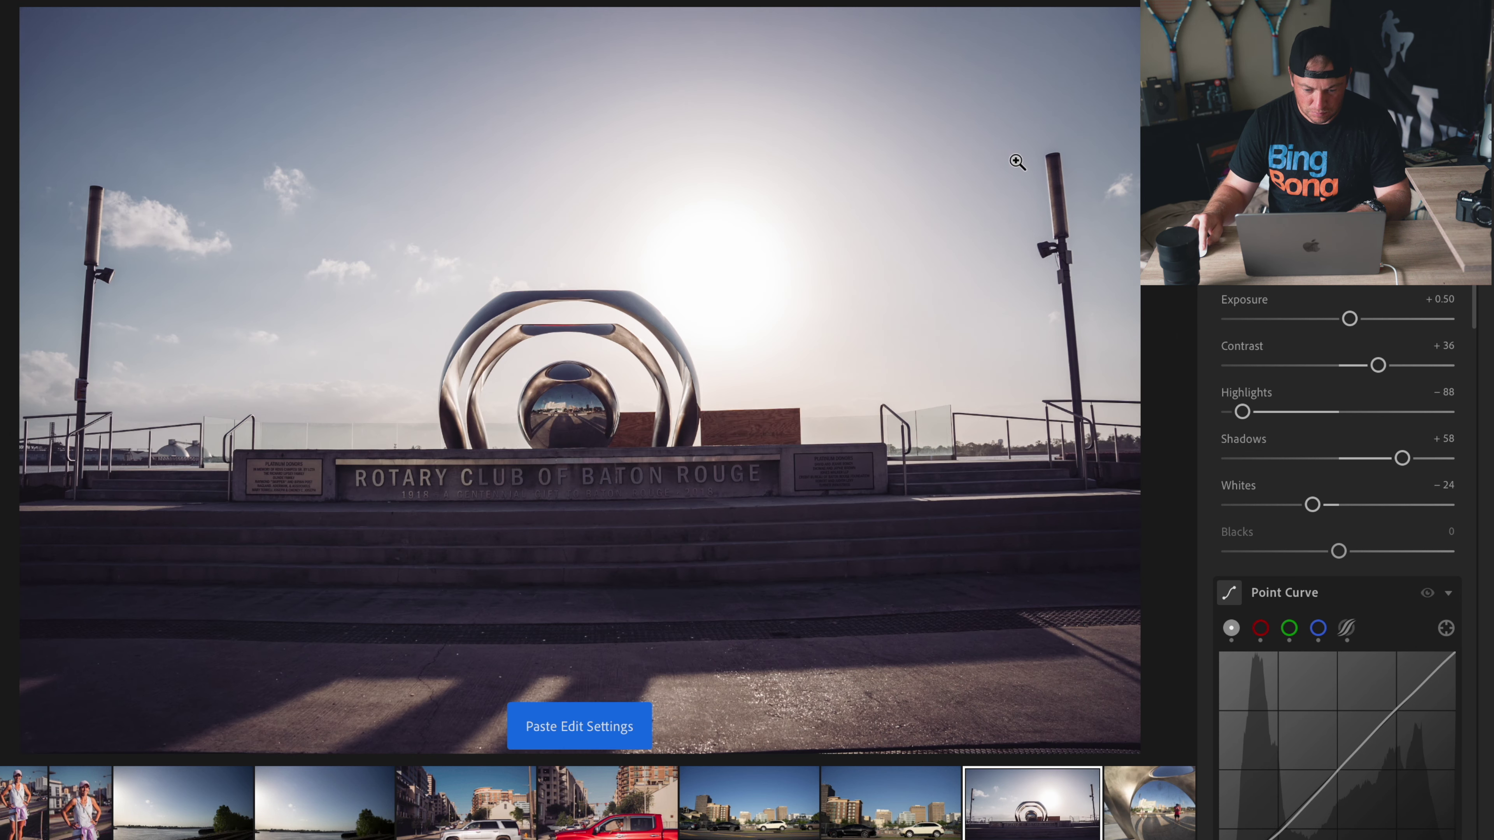
{"action": "scroll", "coordinate": [1377, 347], "scroll_direction": "down", "scroll_amount": 1}
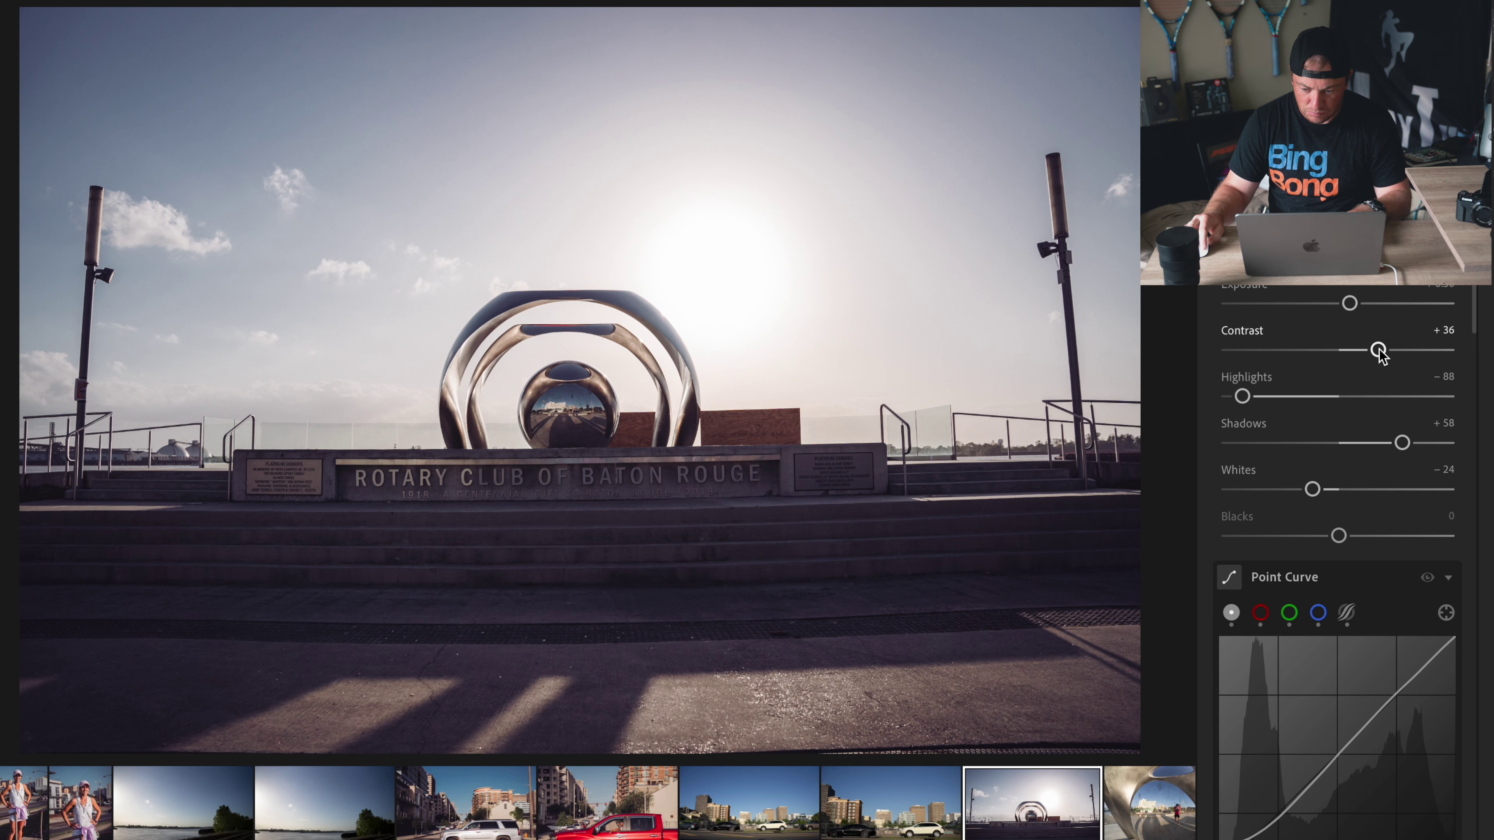
{"action": "scroll", "coordinate": [1334, 443], "scroll_direction": "up", "scroll_amount": 1}
{"action": "left_click_drag", "start_coordinate": [1242, 401], "coordinate": [1207, 406]}
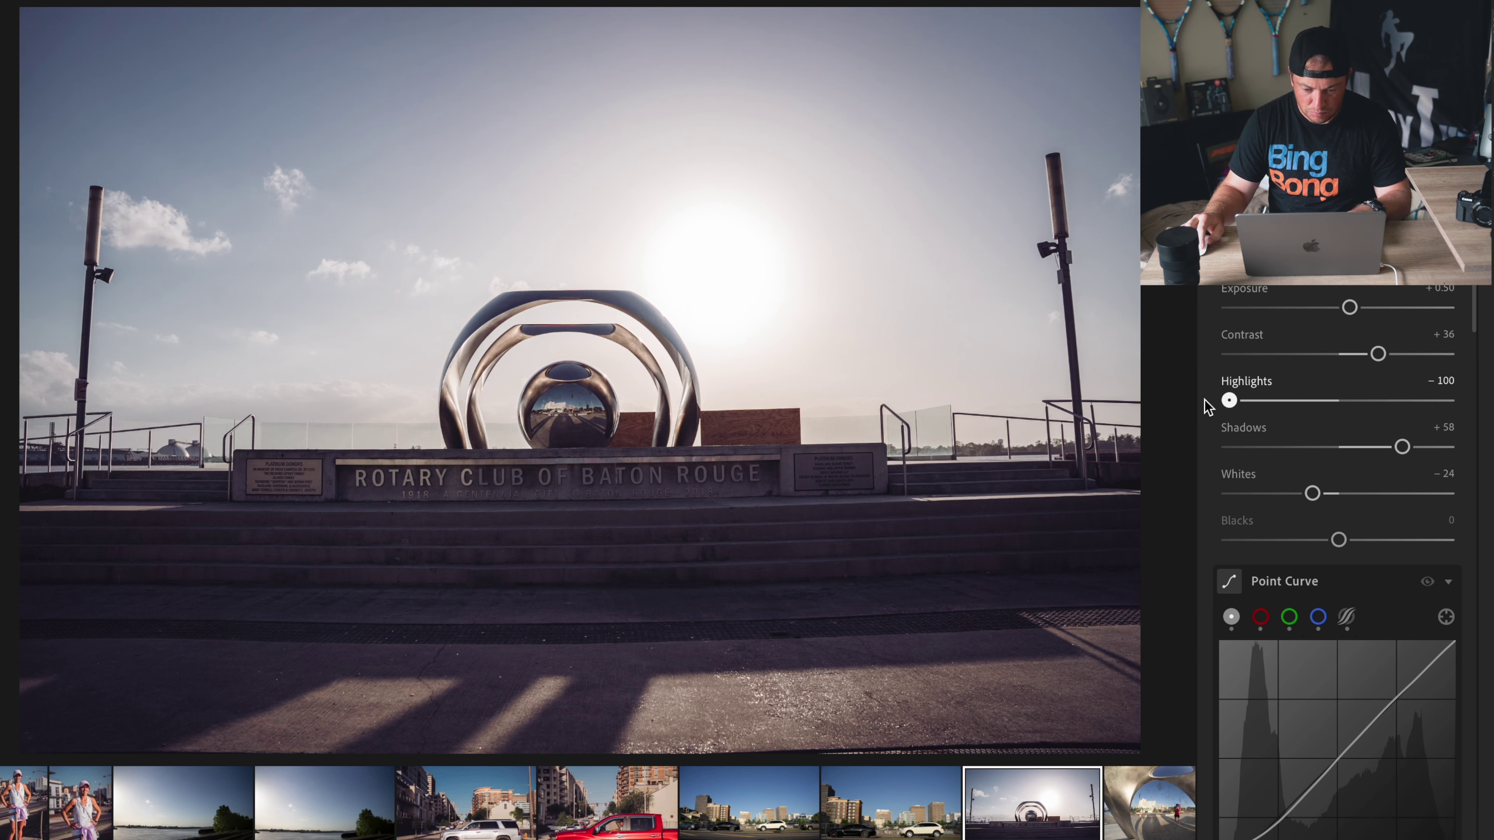
{"action": "left_click_drag", "start_coordinate": [1402, 448], "coordinate": [1412, 448]}
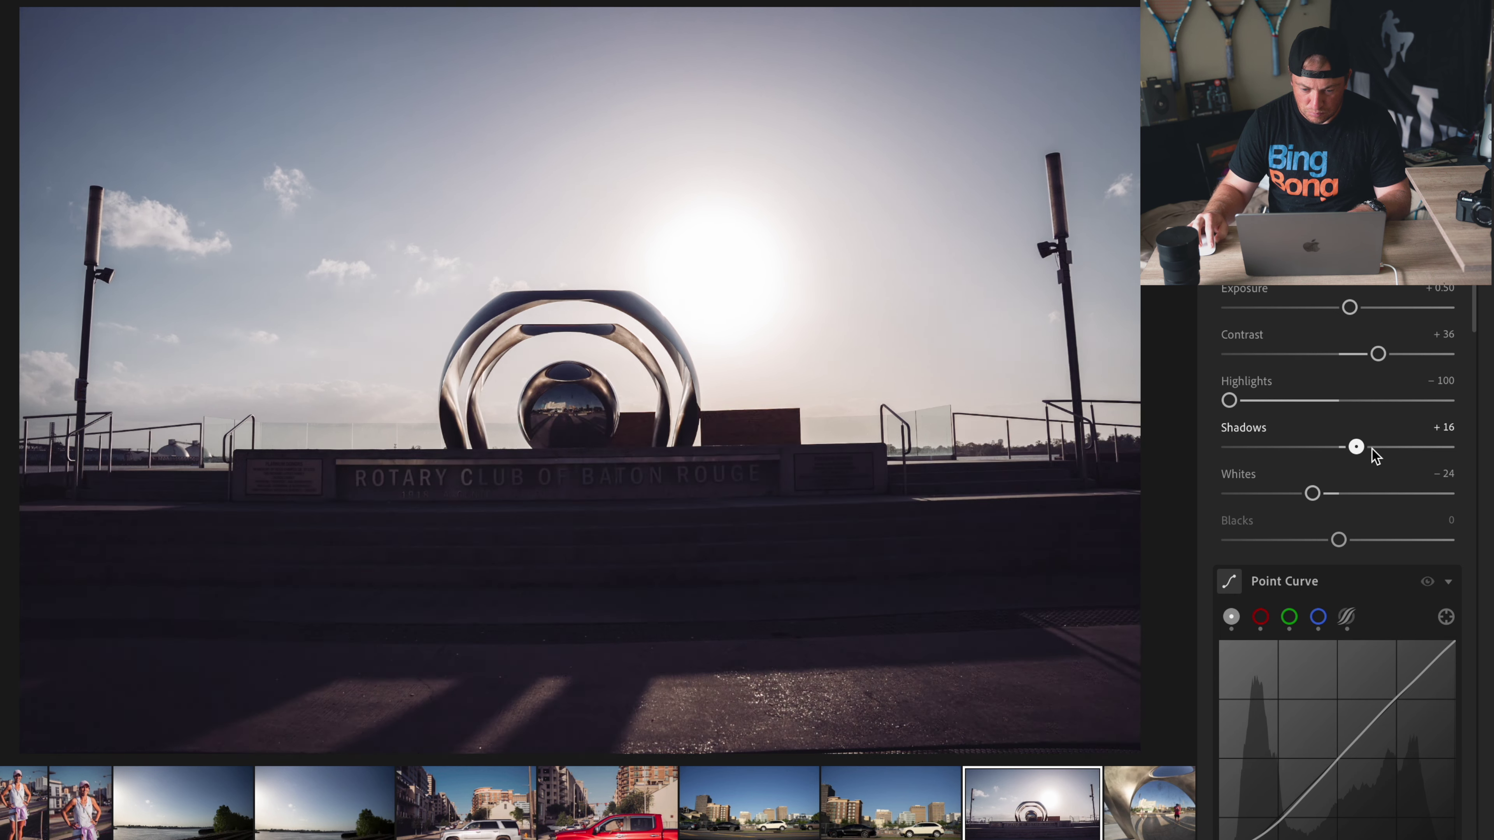
{"action": "scroll", "coordinate": [1347, 315], "scroll_direction": "up", "scroll_amount": 1}
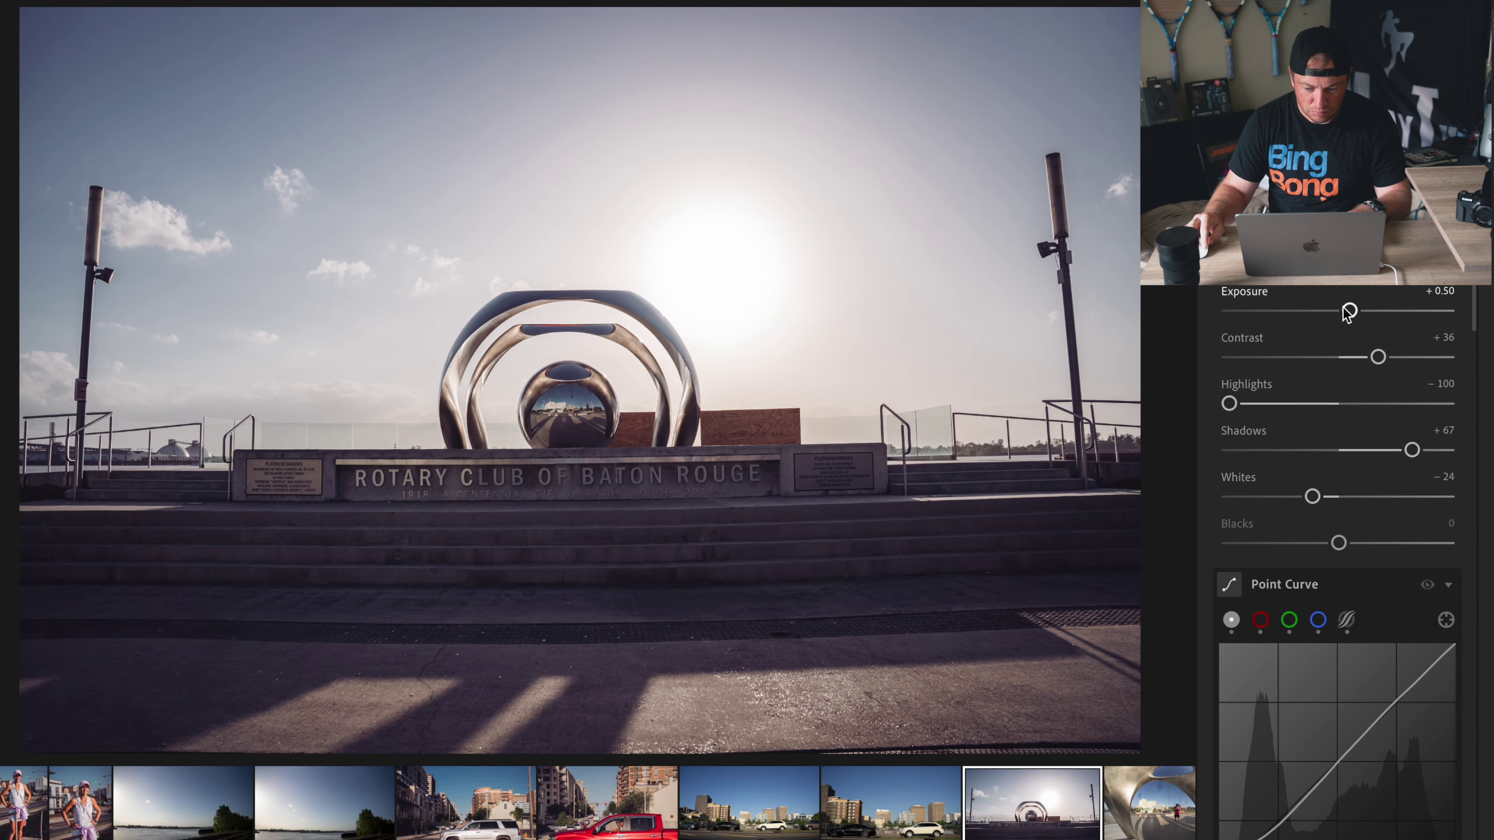
{"action": "scroll", "coordinate": [1351, 312], "scroll_direction": "down", "scroll_amount": 3}
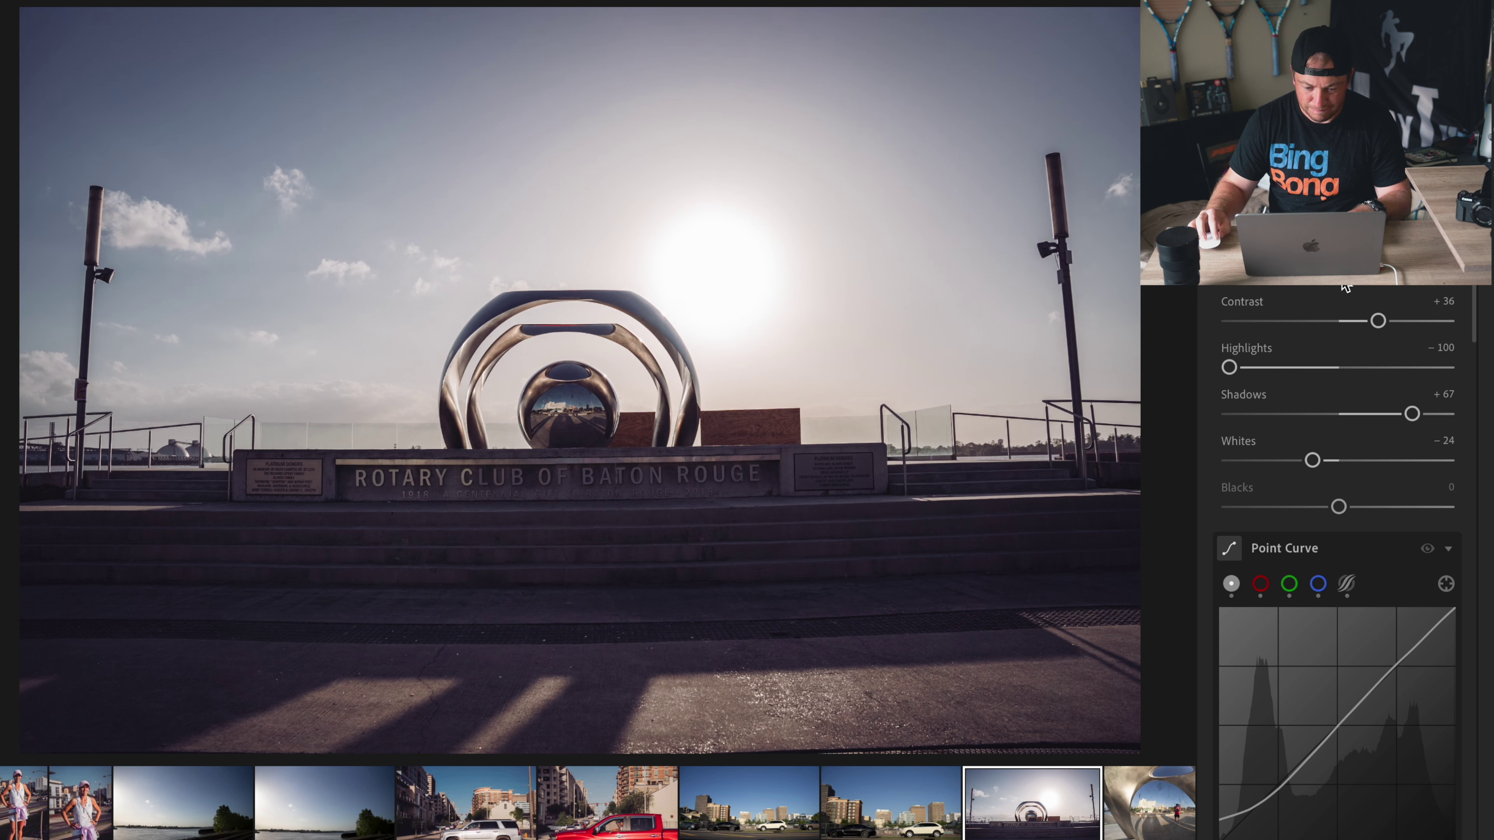
Step: Add an automatic mask darkening the Rotary photo's sky, undoing a trial −100 highlights change
{"action": "key", "text": "m"}
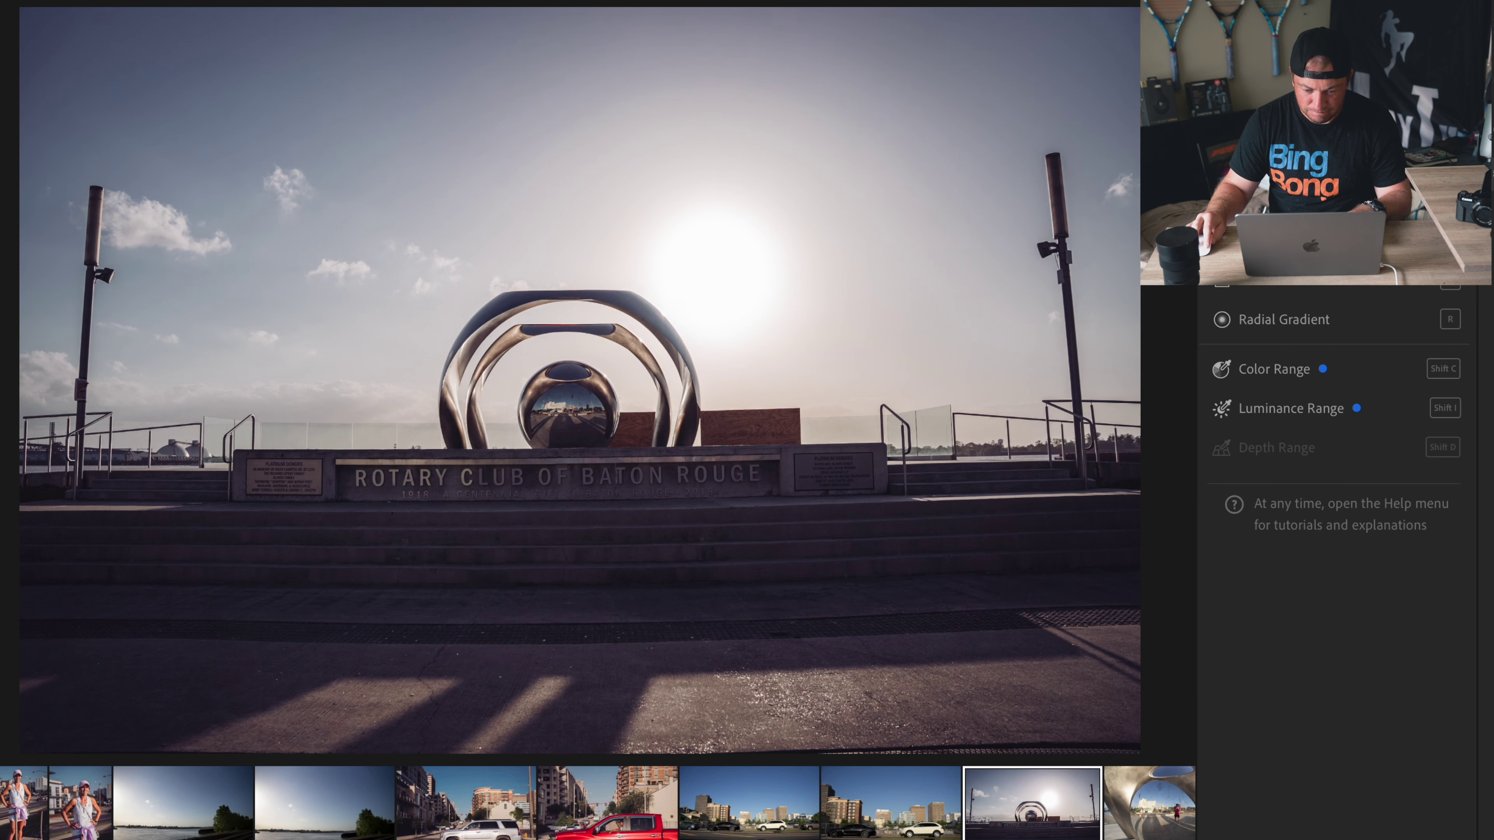
{"action": "left_click", "coordinate": [1282, 194]}
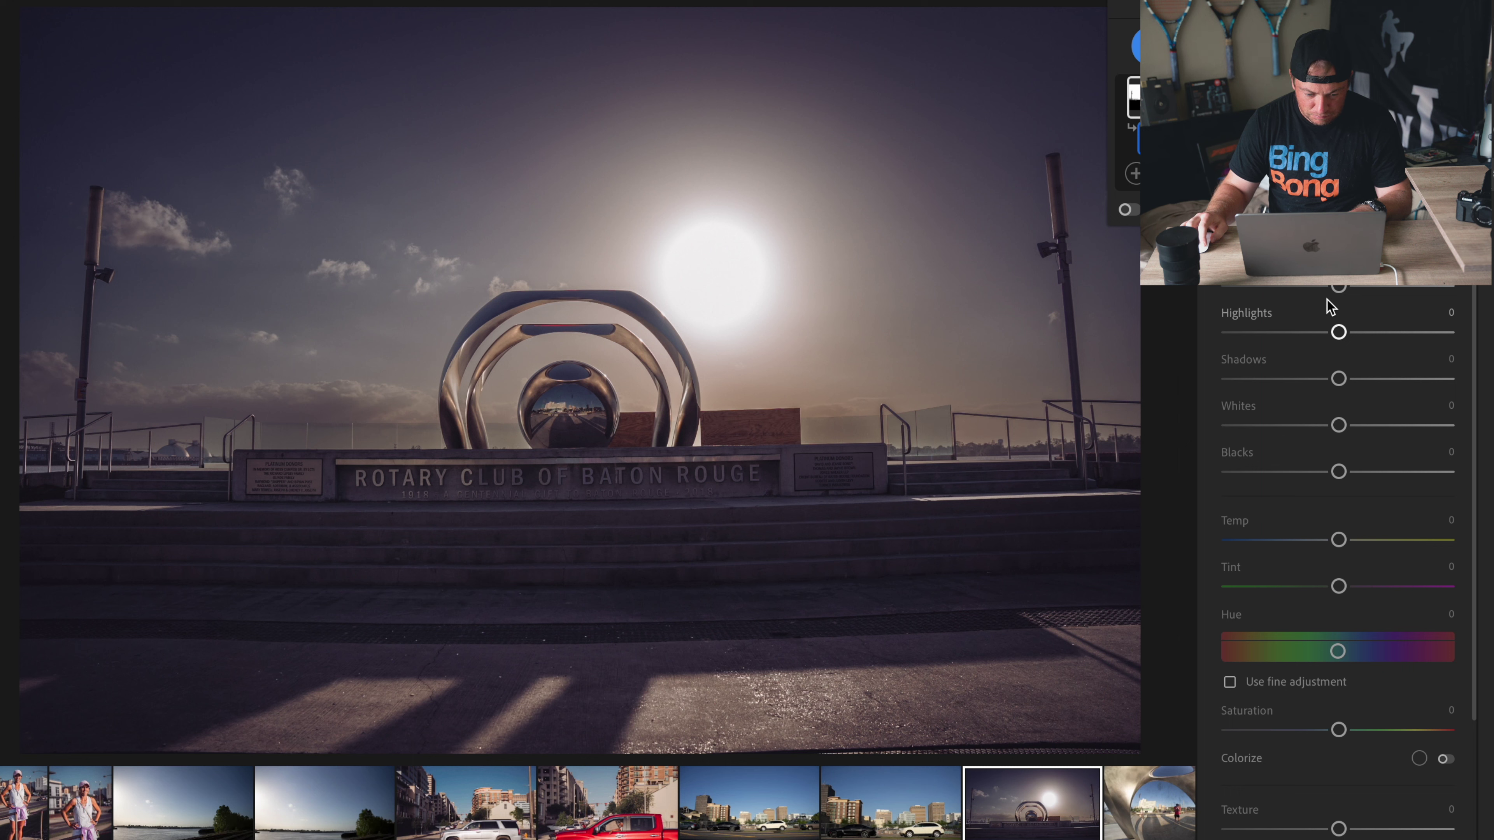
{"action": "left_click_drag", "start_coordinate": [1339, 332], "coordinate": [1222, 336]}
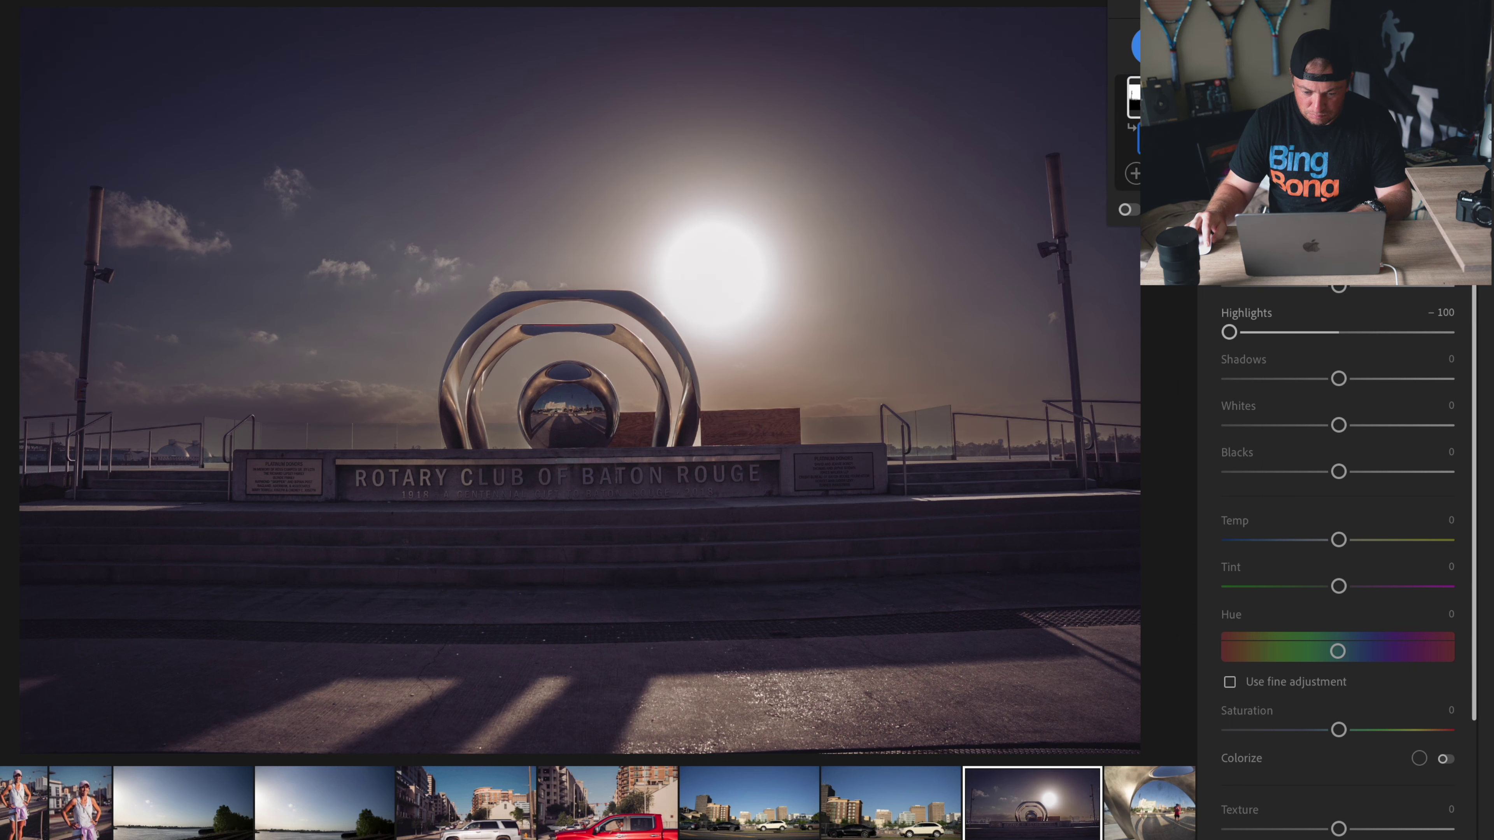
{"action": "key", "text": "ctrl+z"}
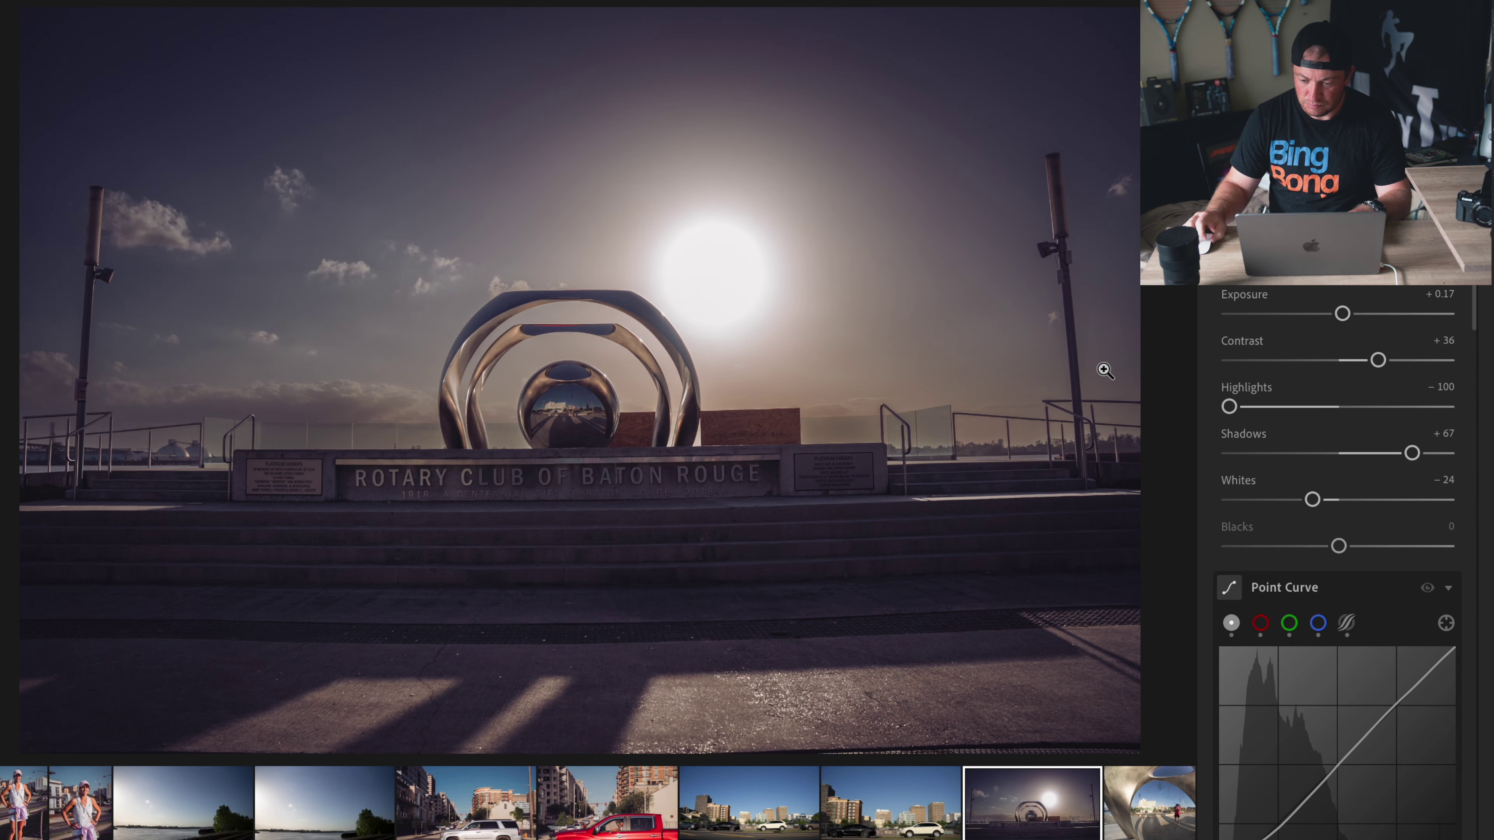
Step: Lift the Rotary photo's shadows to +100 and settle exposure at +0.36
{"action": "left_click_drag", "start_coordinate": [1343, 313], "coordinate": [1354, 313]}
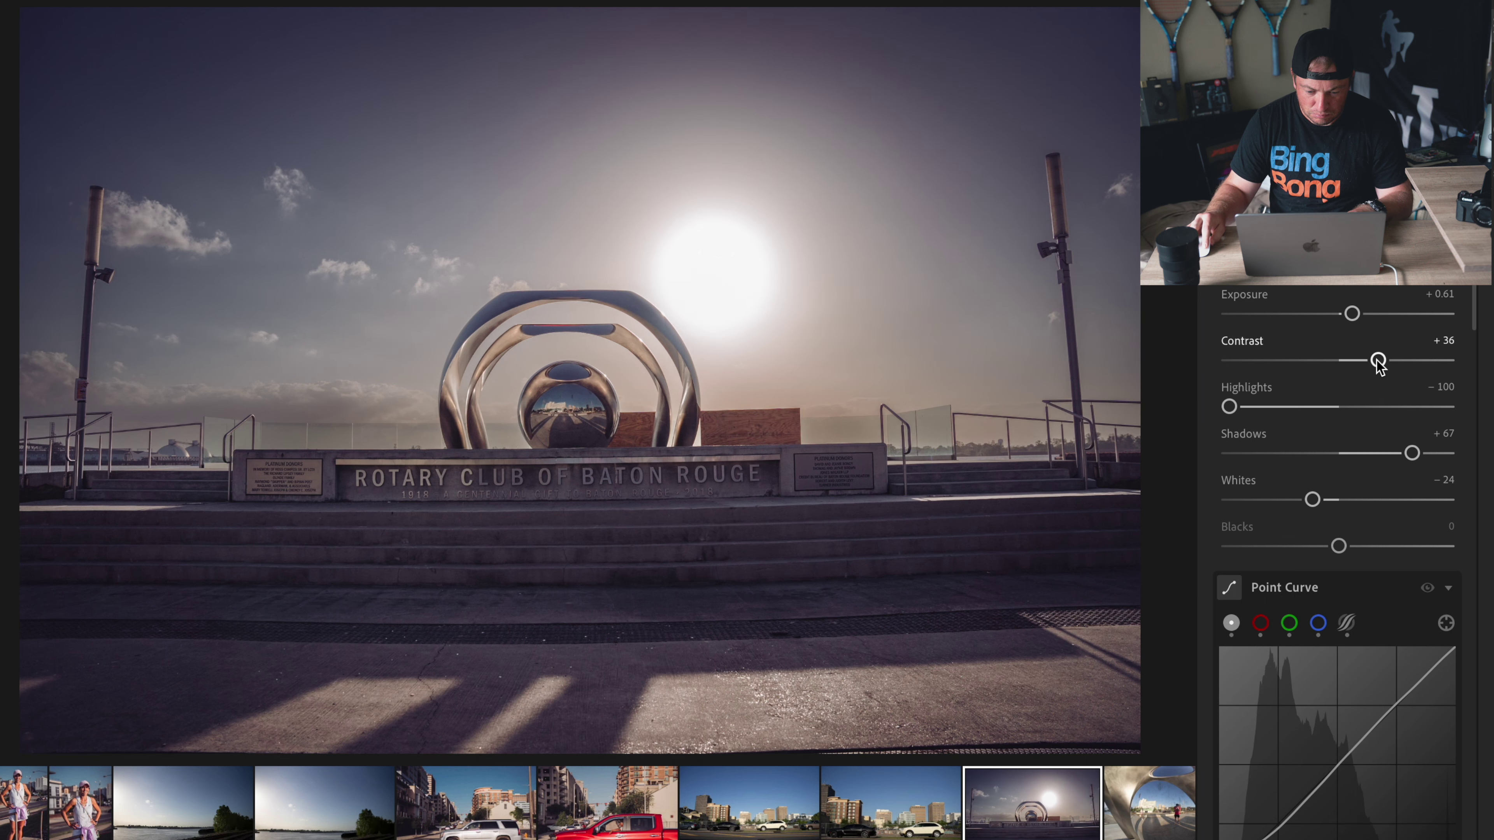
{"action": "left_click_drag", "start_coordinate": [1413, 454], "coordinate": [1466, 456]}
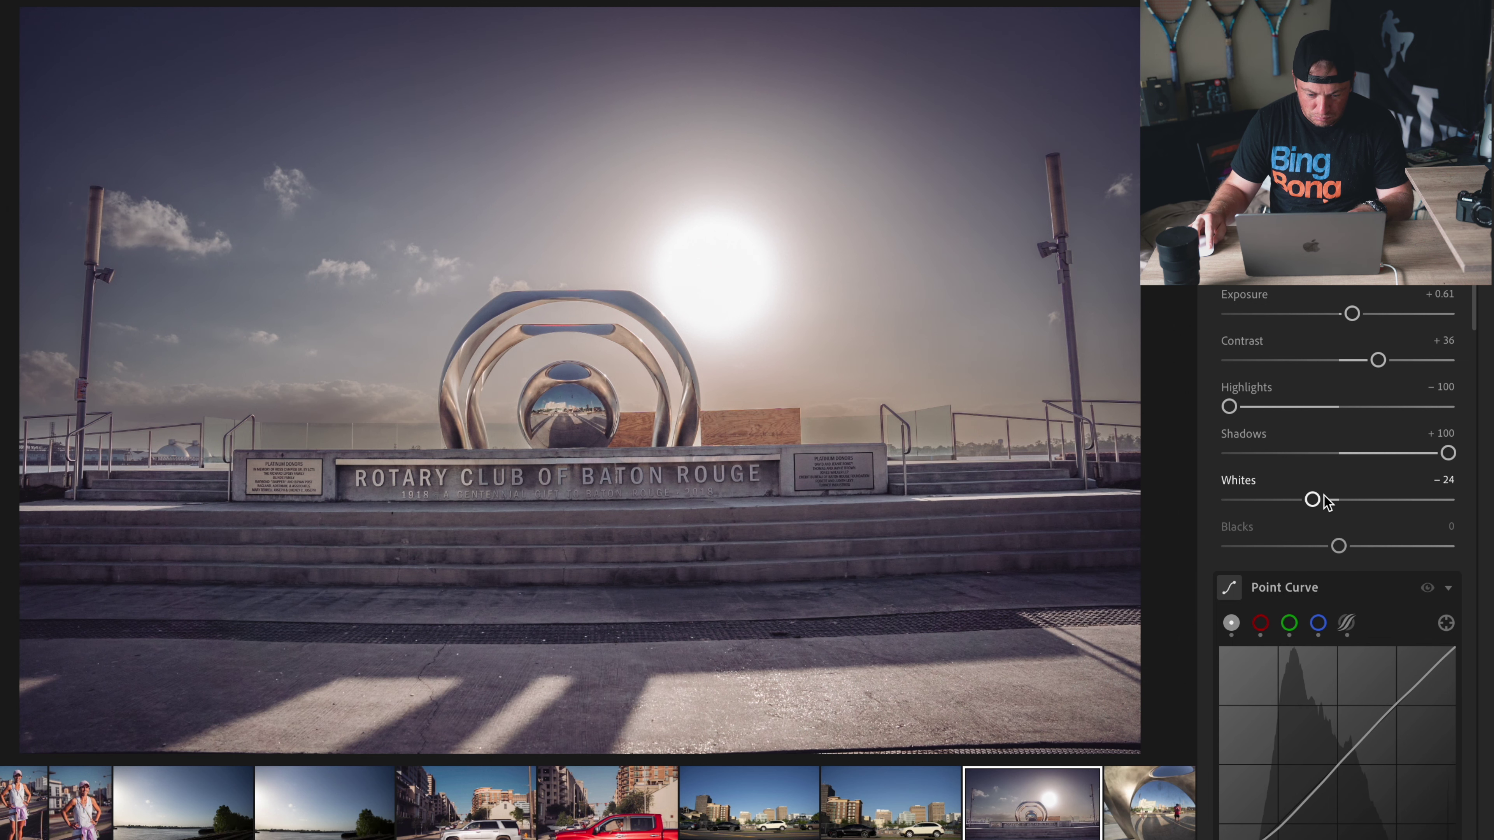
{"action": "left_click_drag", "start_coordinate": [1353, 314], "coordinate": [1346, 318]}
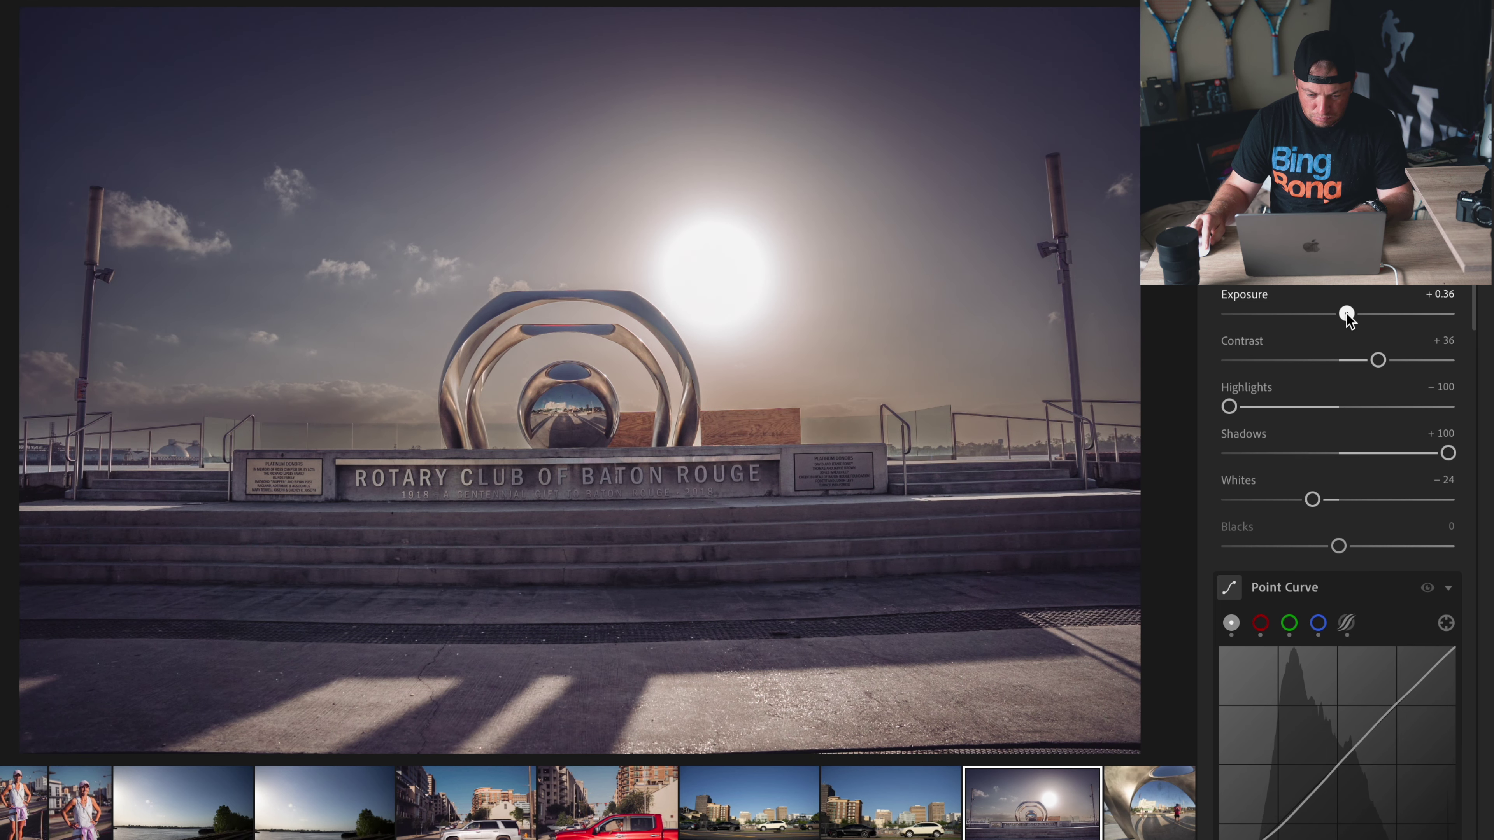
{"action": "scroll", "coordinate": [1360, 333], "scroll_direction": "down", "scroll_amount": 5}
{"action": "scroll", "coordinate": [1363, 344], "scroll_direction": "down", "scroll_amount": 5}
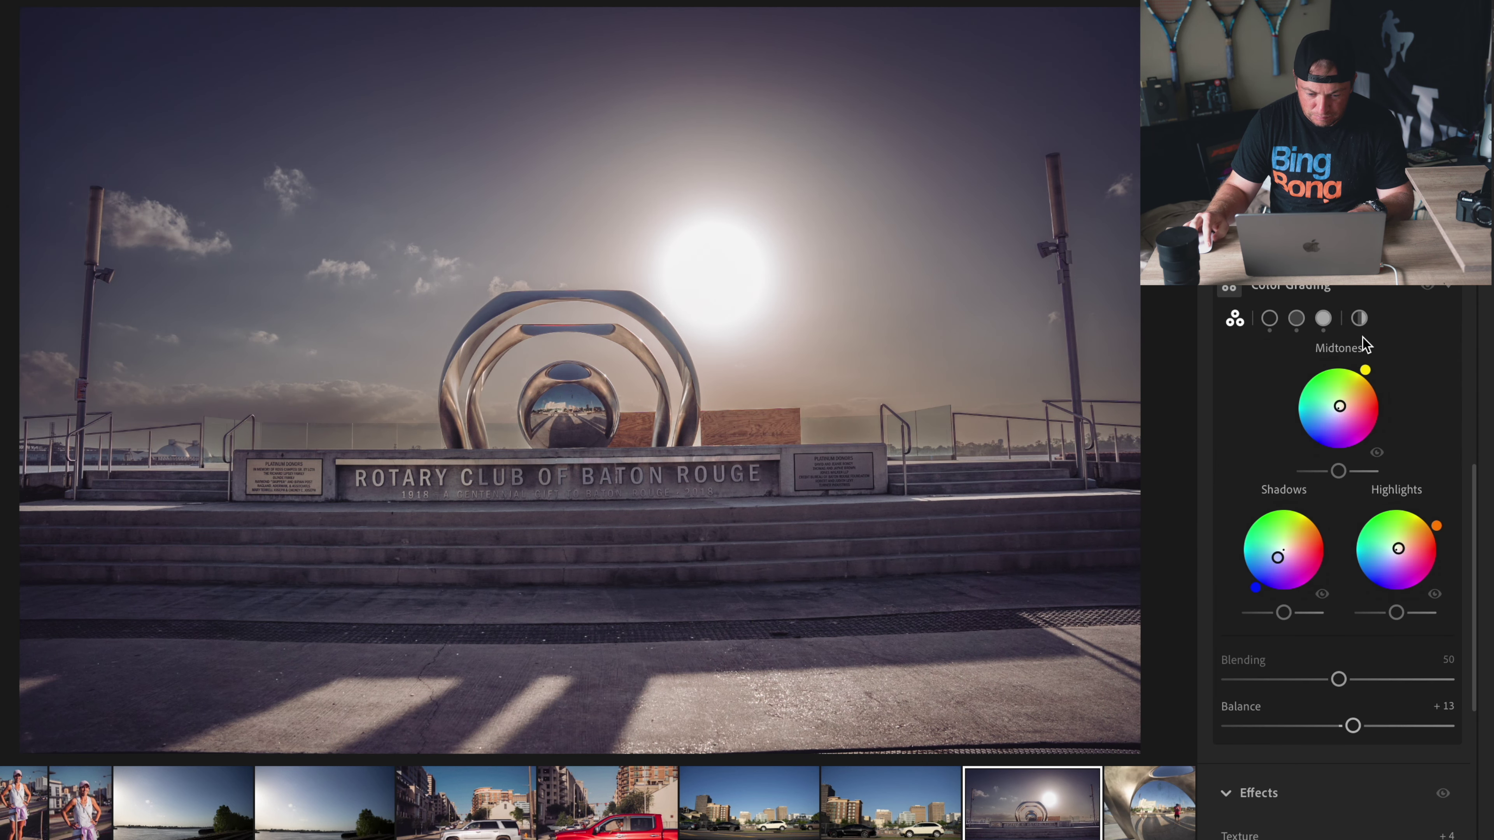
{"action": "scroll", "coordinate": [1363, 344], "scroll_direction": "up", "scroll_amount": 5}
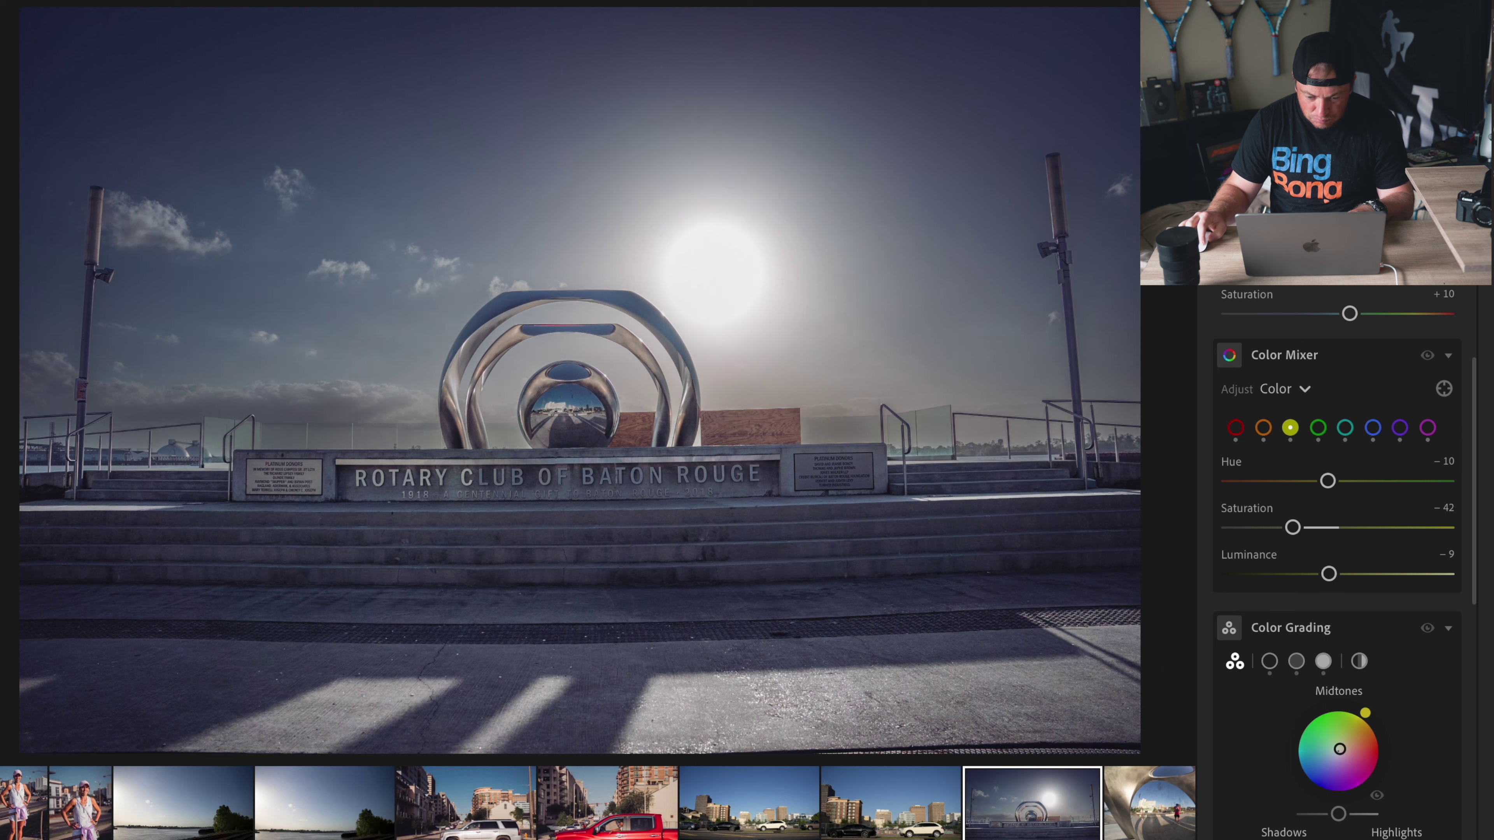
Step: Undo the temperature and saturation tweaks, then set Color Mixer yellow saturation to −35
{"action": "key", "text": "ctrl+z"}
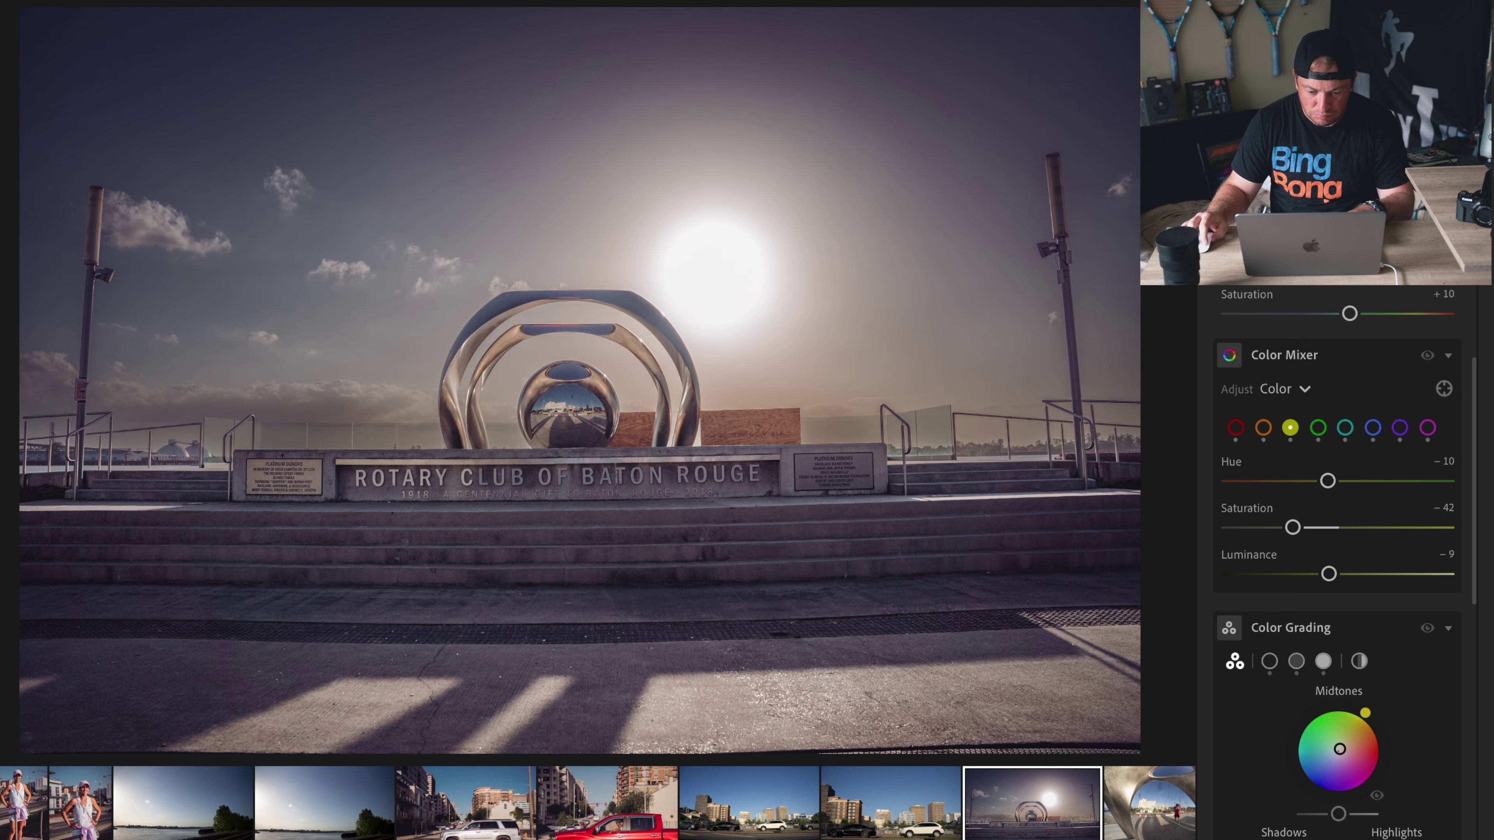
{"action": "key", "text": "ctrl+z"}
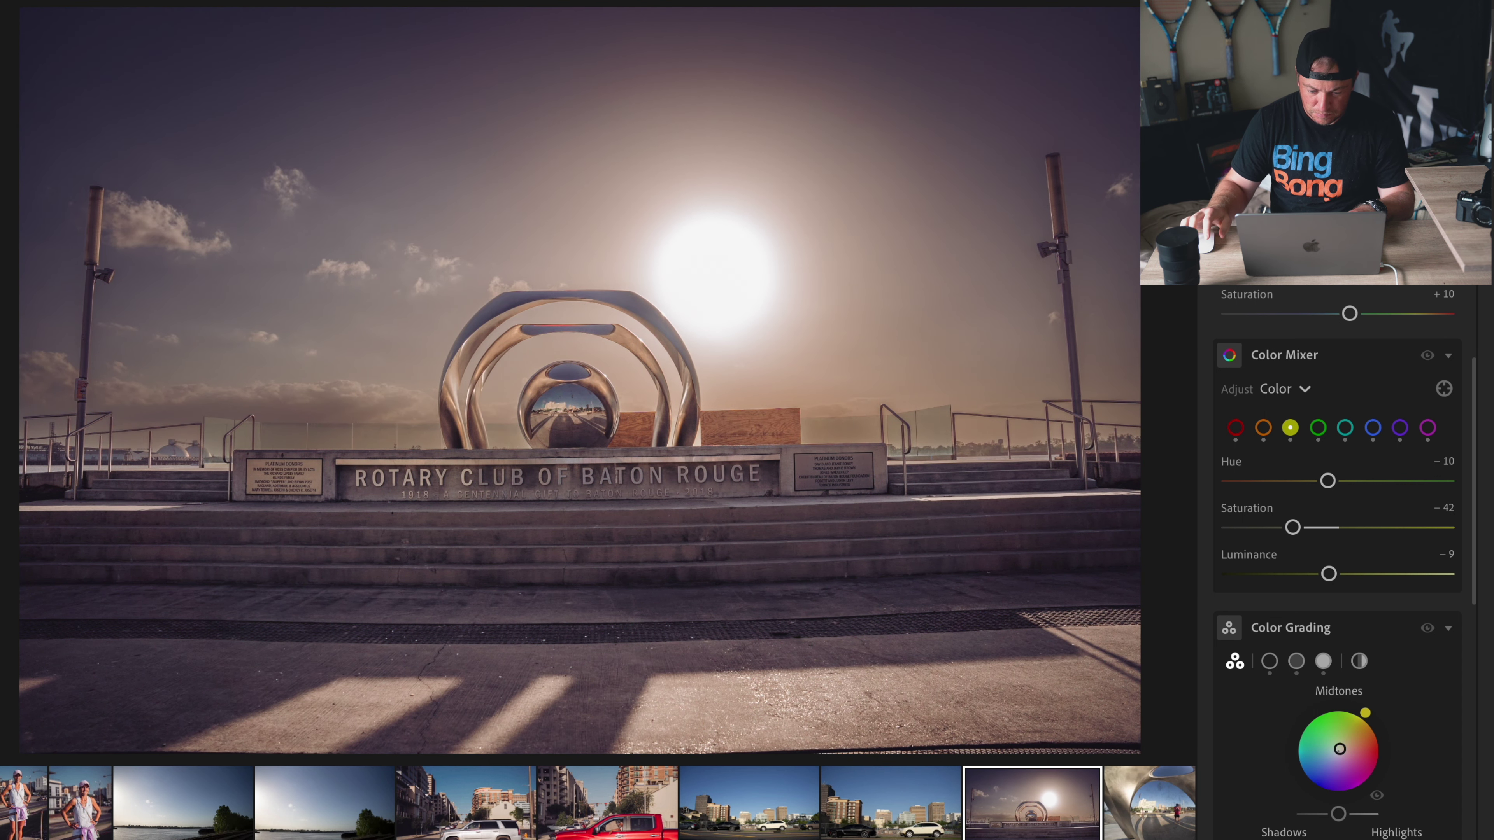
{"action": "key", "text": "ctrl+z"}
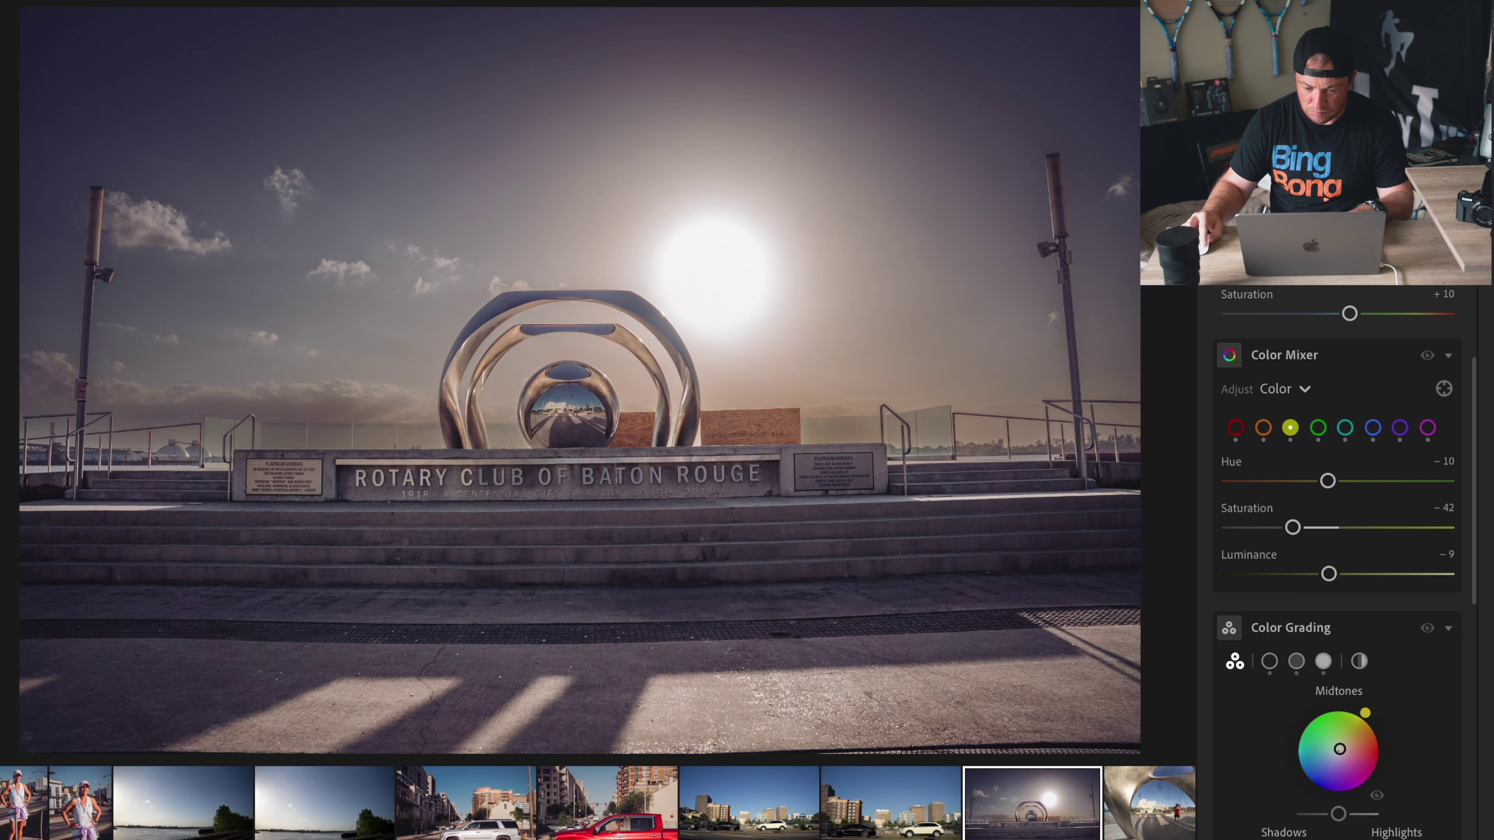
{"action": "left_click_drag", "start_coordinate": [1350, 314], "coordinate": [1404, 315]}
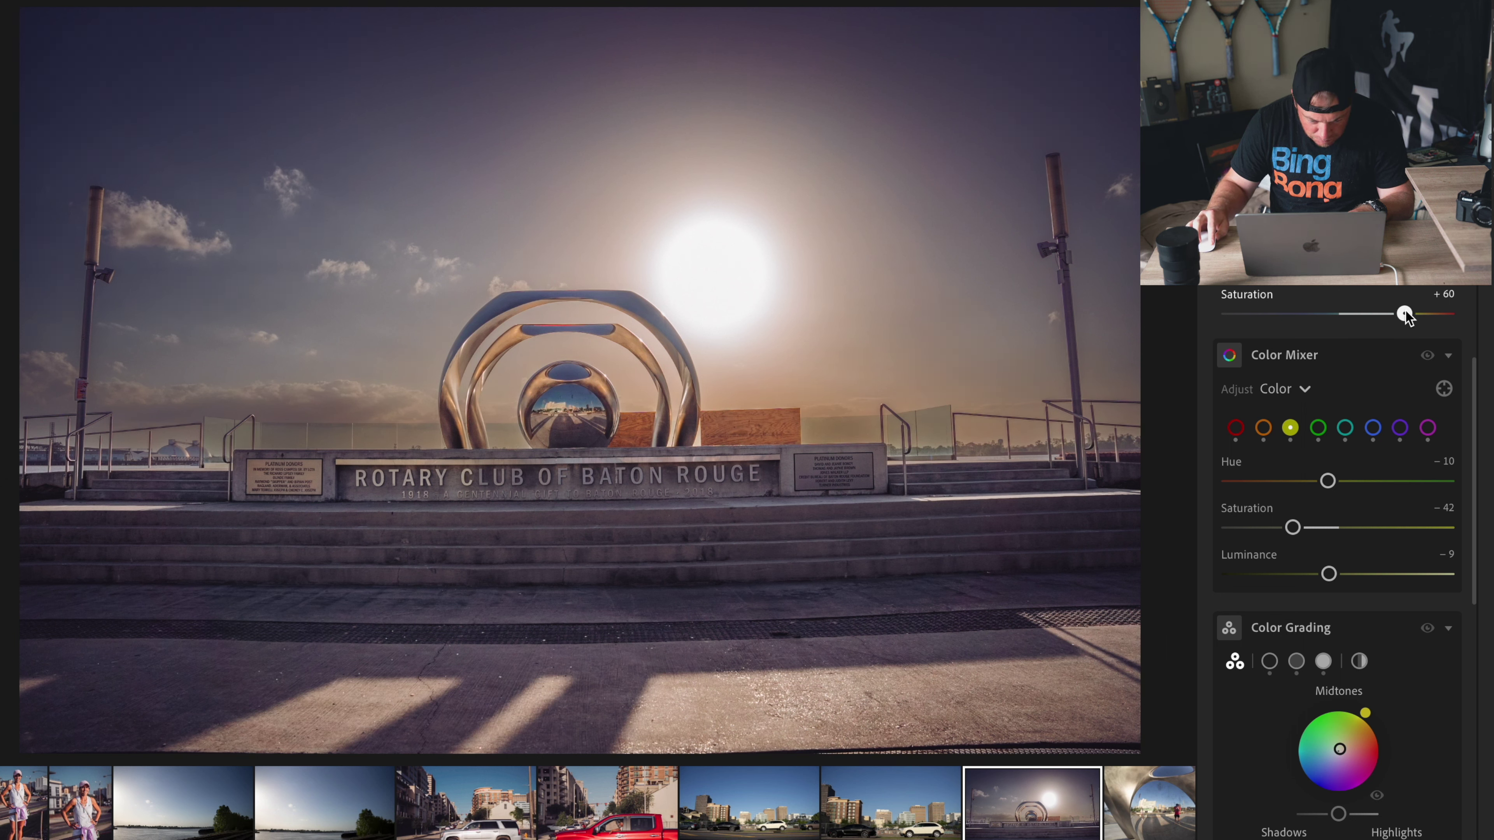
{"action": "key", "text": "ctrl+z"}
{"action": "scroll", "coordinate": [1353, 347], "scroll_direction": "down", "scroll_amount": 3}
{"action": "left_click", "coordinate": [1263, 346]}
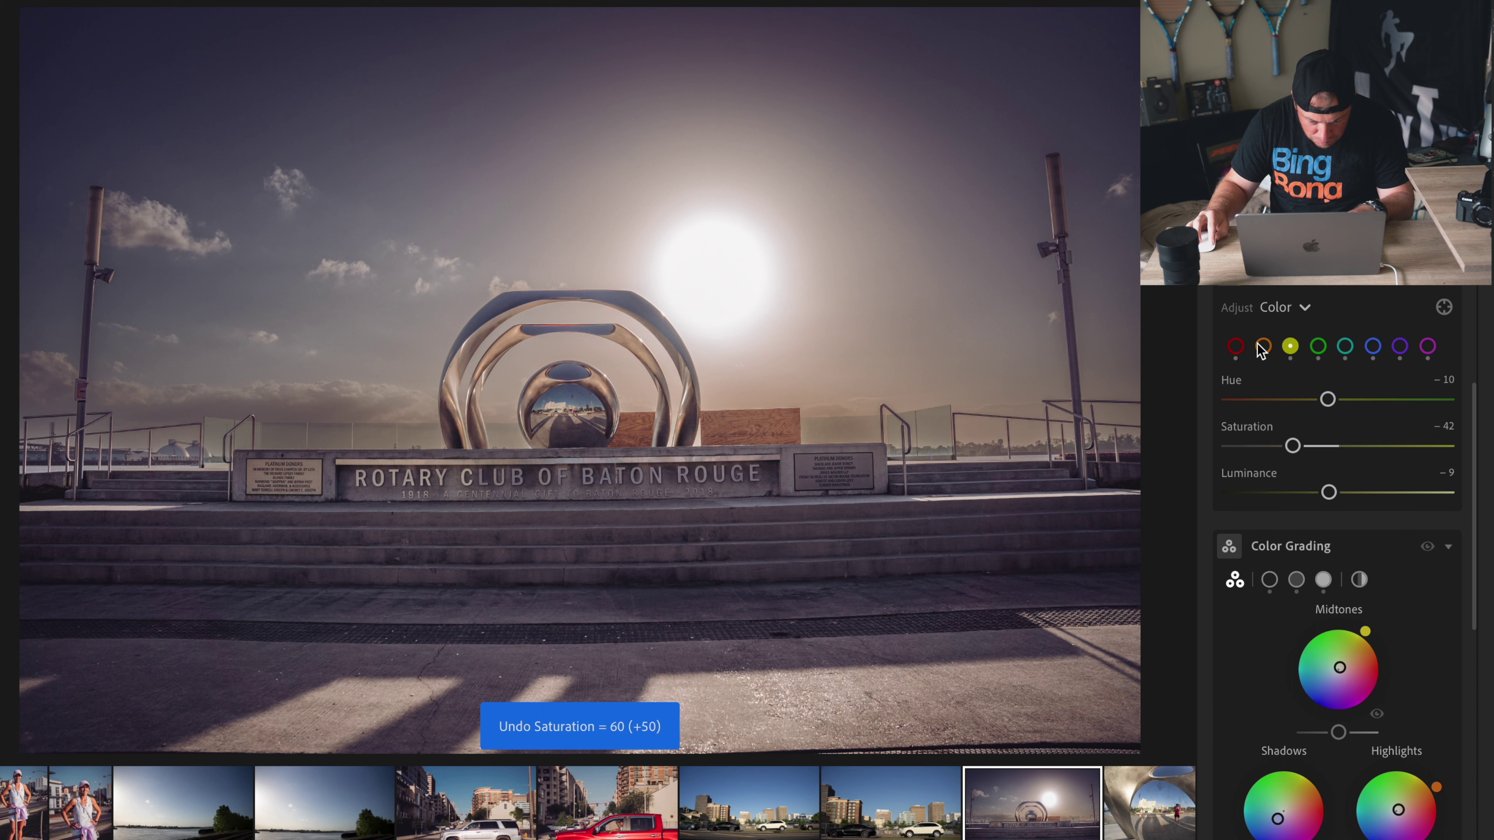
{"action": "left_click", "coordinate": [1291, 346]}
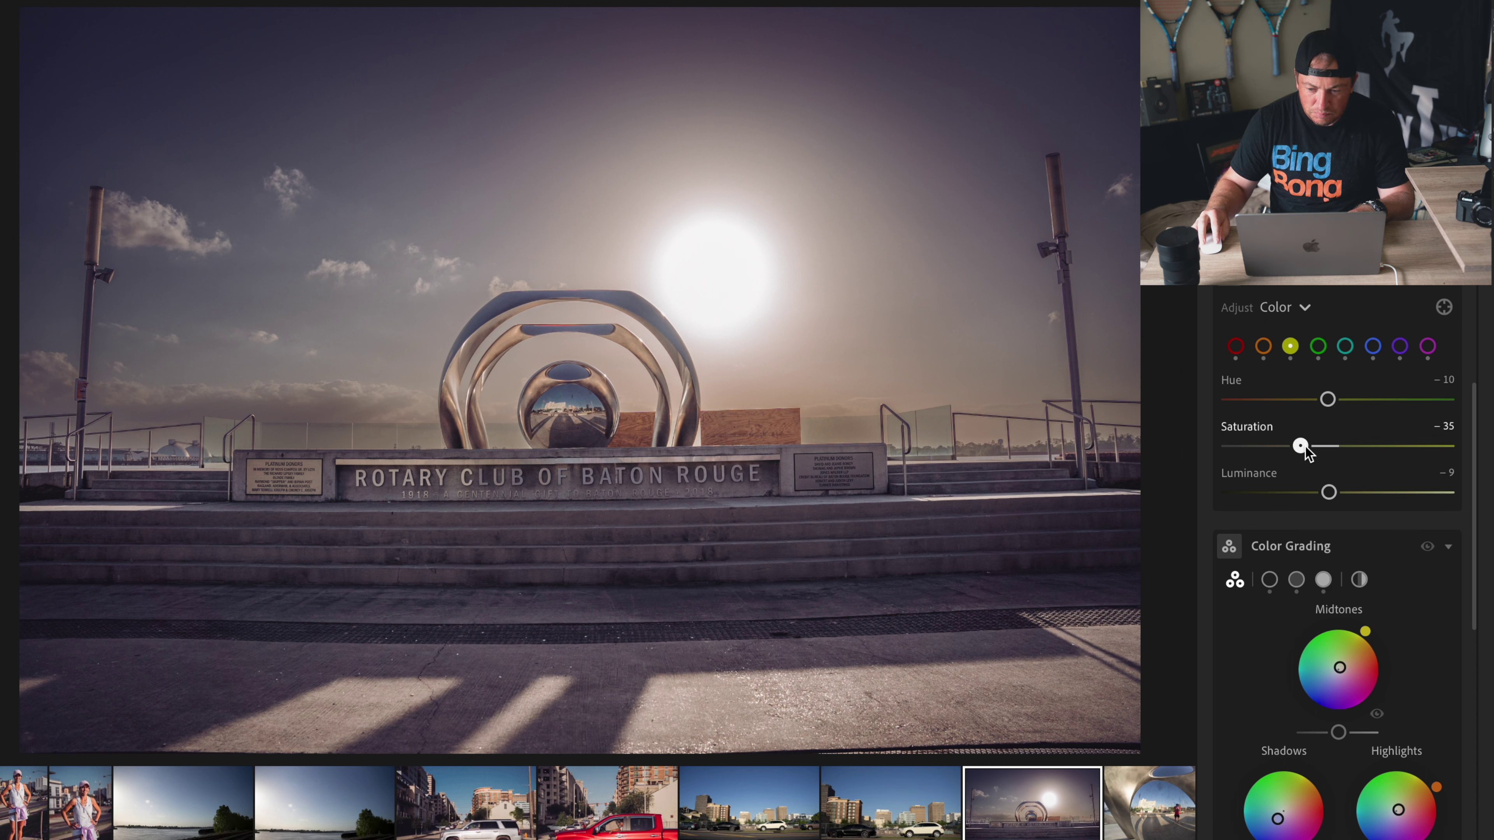
{"action": "left_click_drag", "start_coordinate": [1299, 446], "coordinate": [1367, 447]}
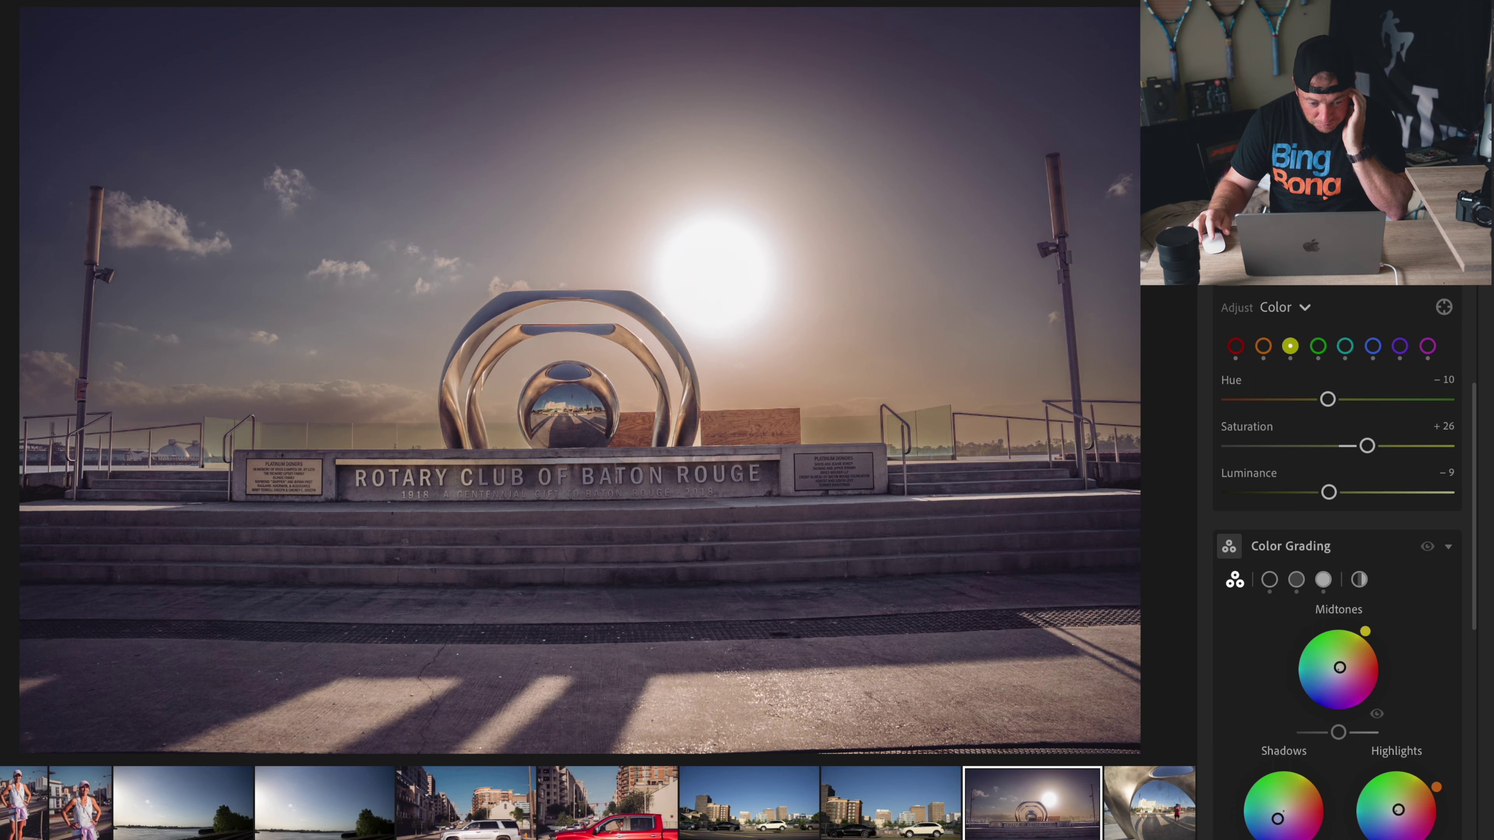
Step: Tighten the Rotary photo's crop slightly at the top right and straighten it
{"action": "key", "text": "c"}
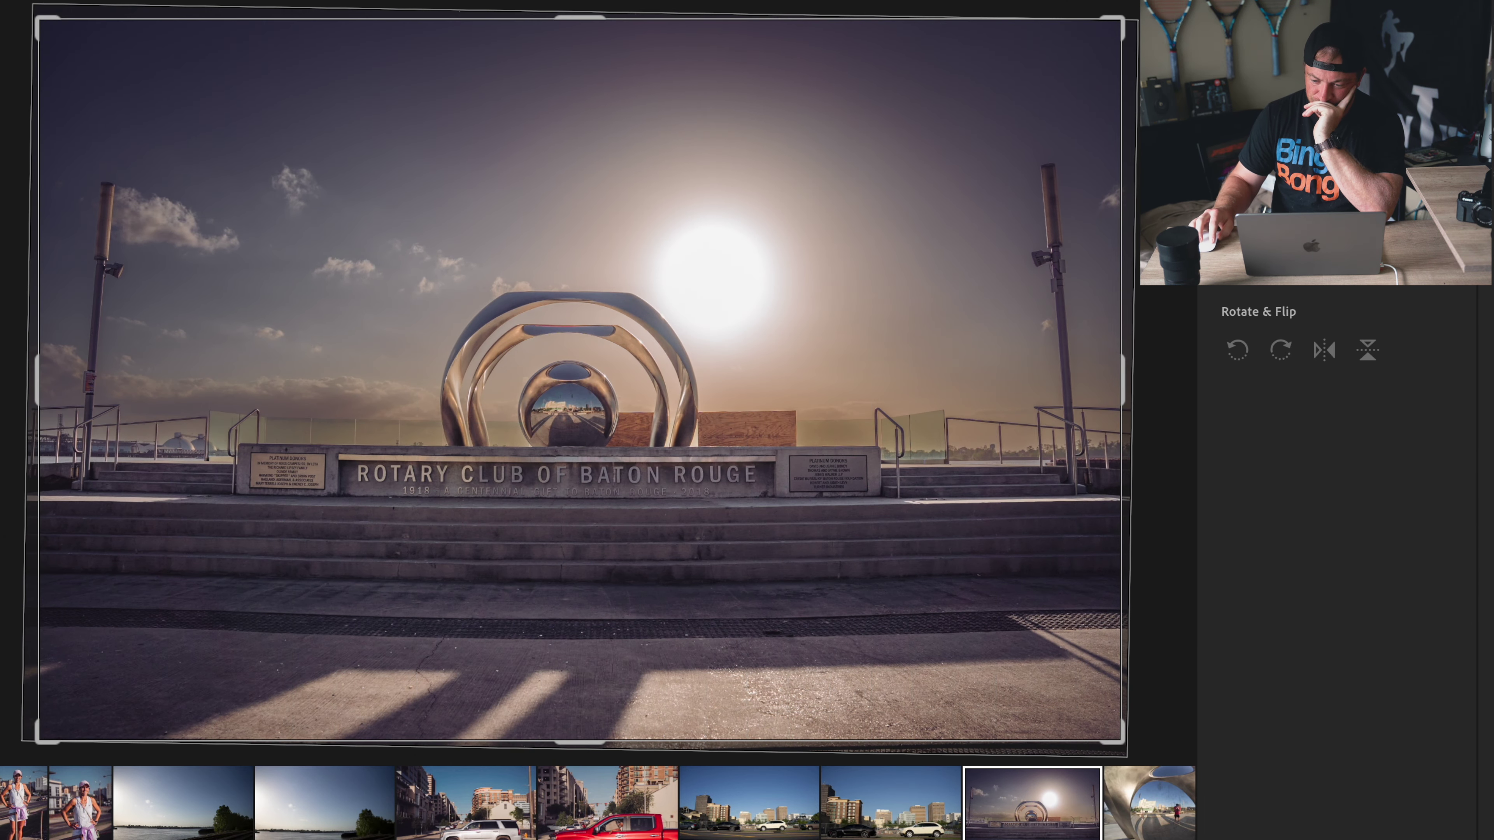
{"action": "key", "text": "Return"}
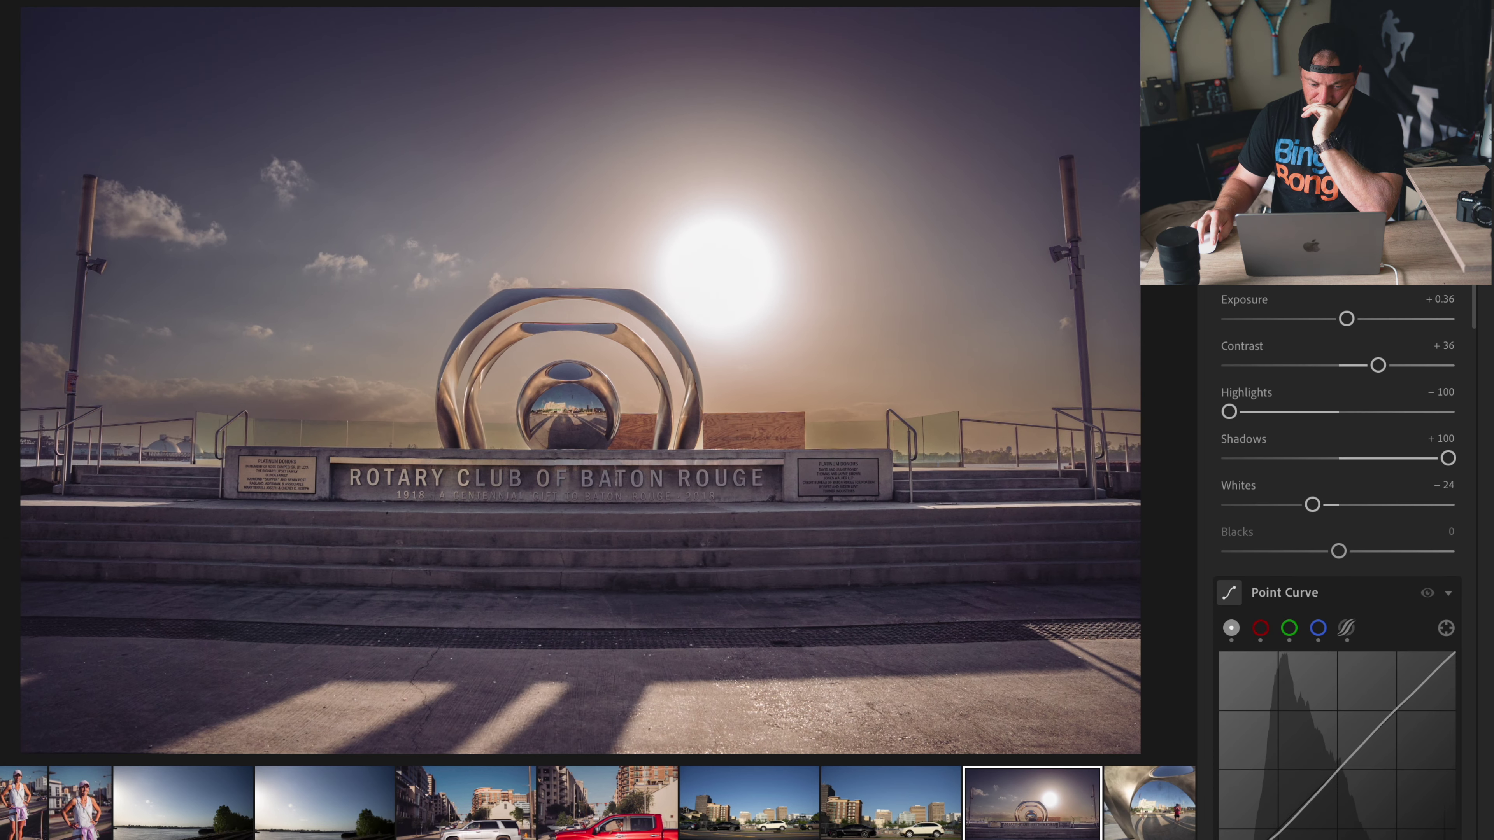
{"action": "key", "text": "c"}
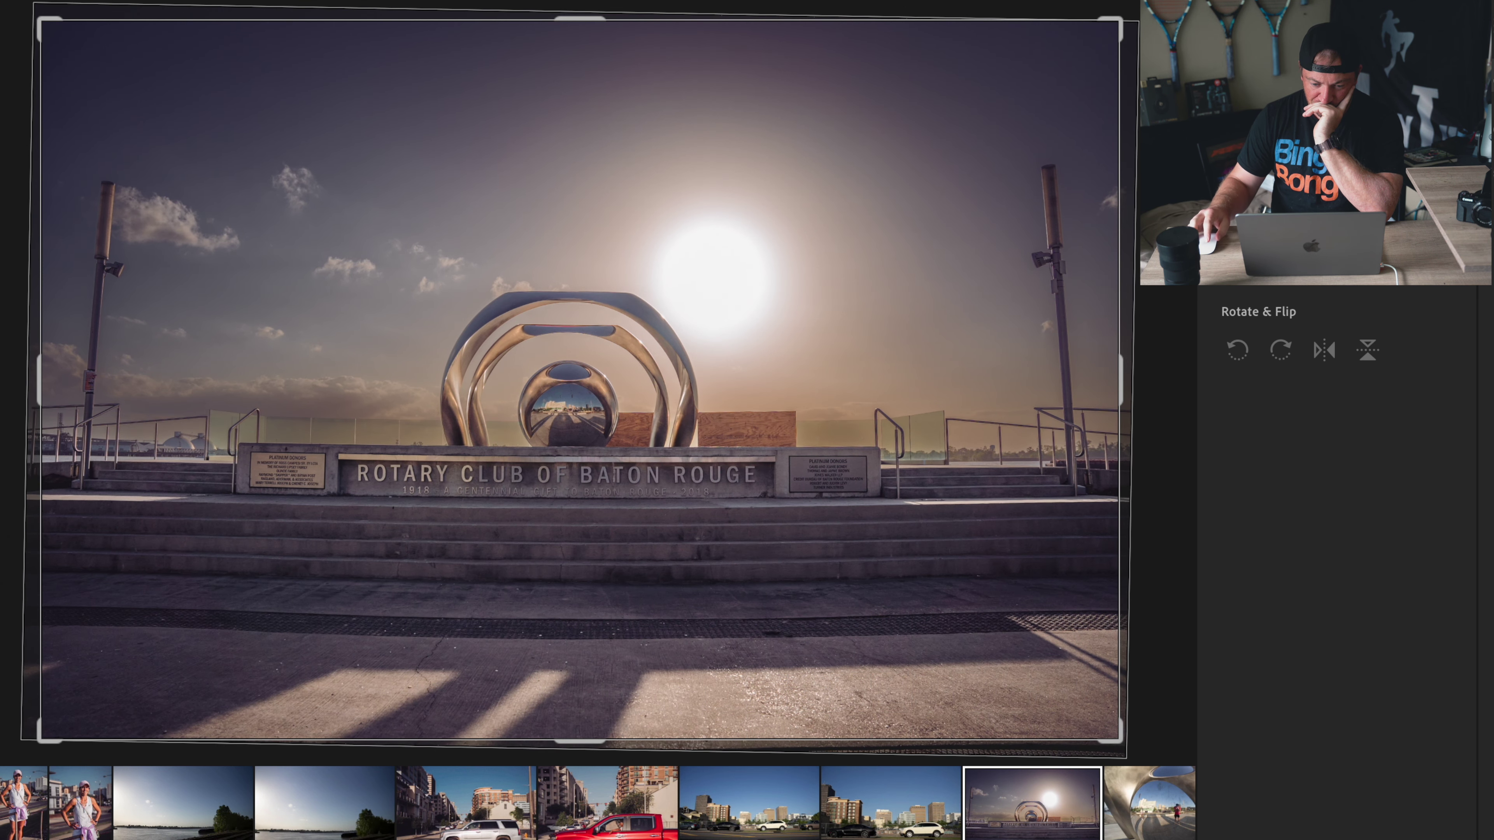
{"action": "left_click_drag", "start_coordinate": [1115, 24], "coordinate": [1101, 35]}
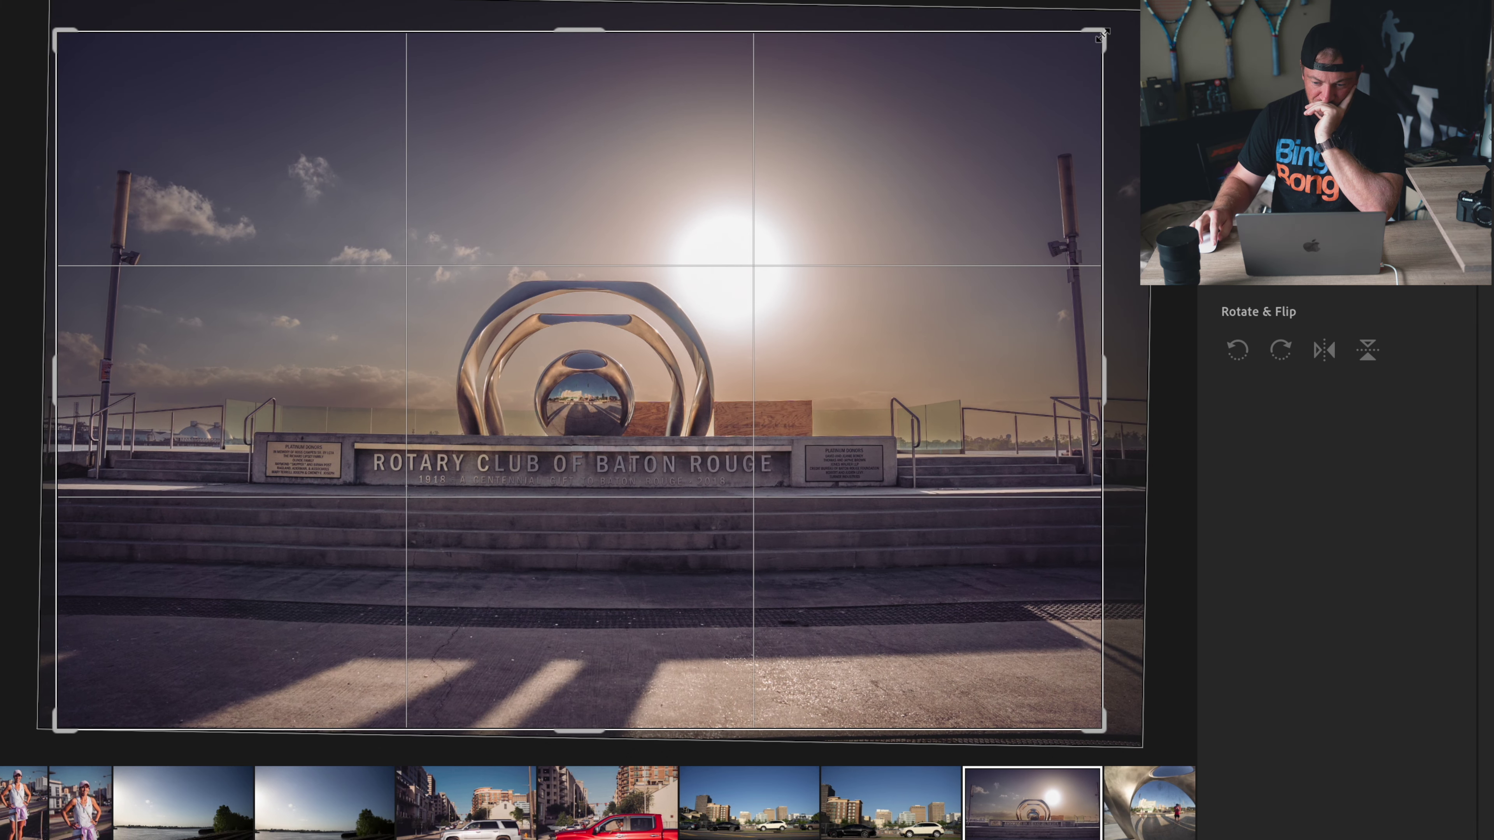
{"action": "key", "text": "Return"}
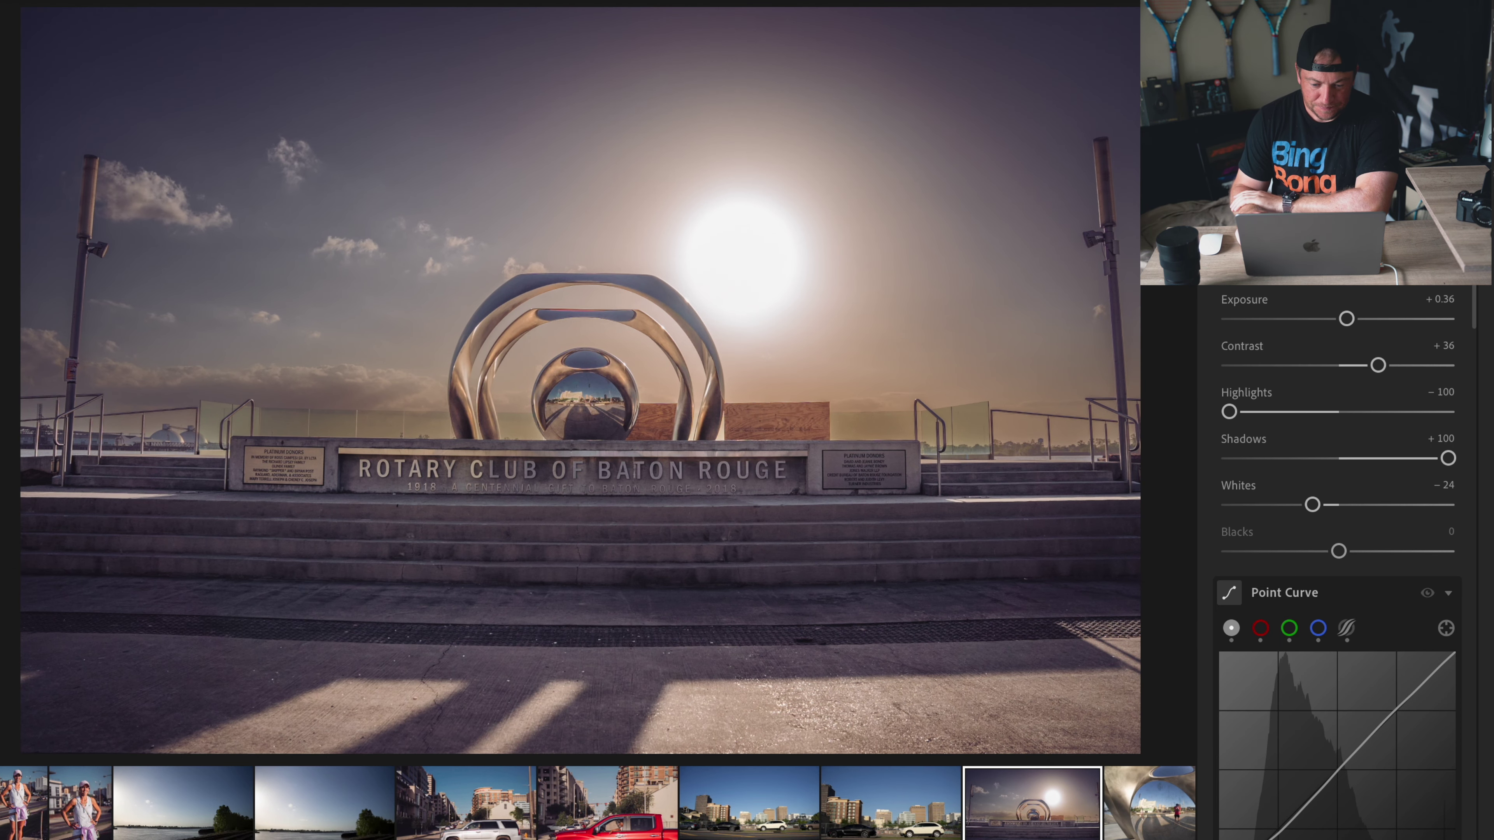
{"action": "key", "text": "c"}
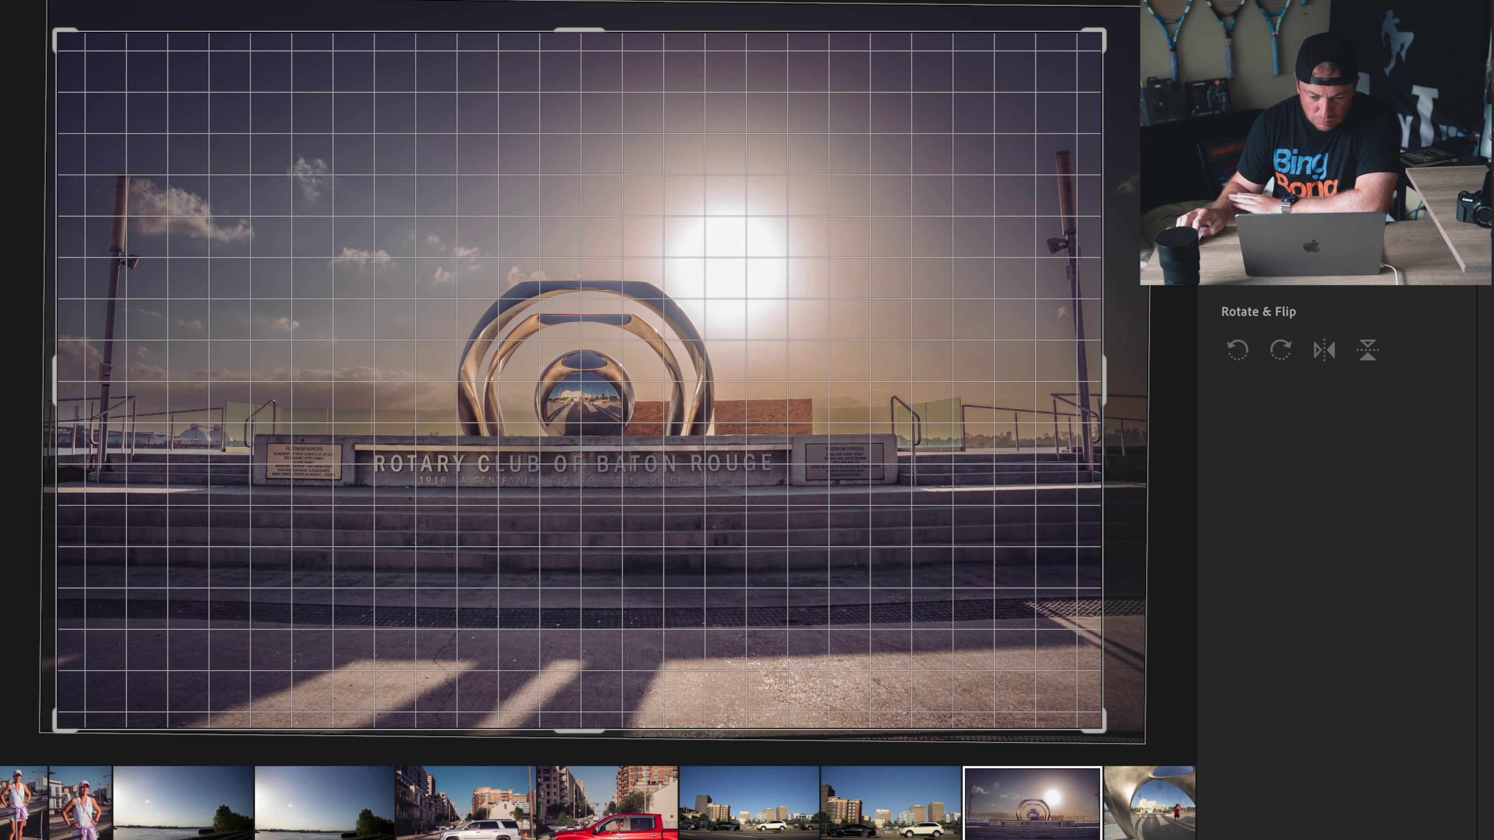
{"action": "key", "text": "Return"}
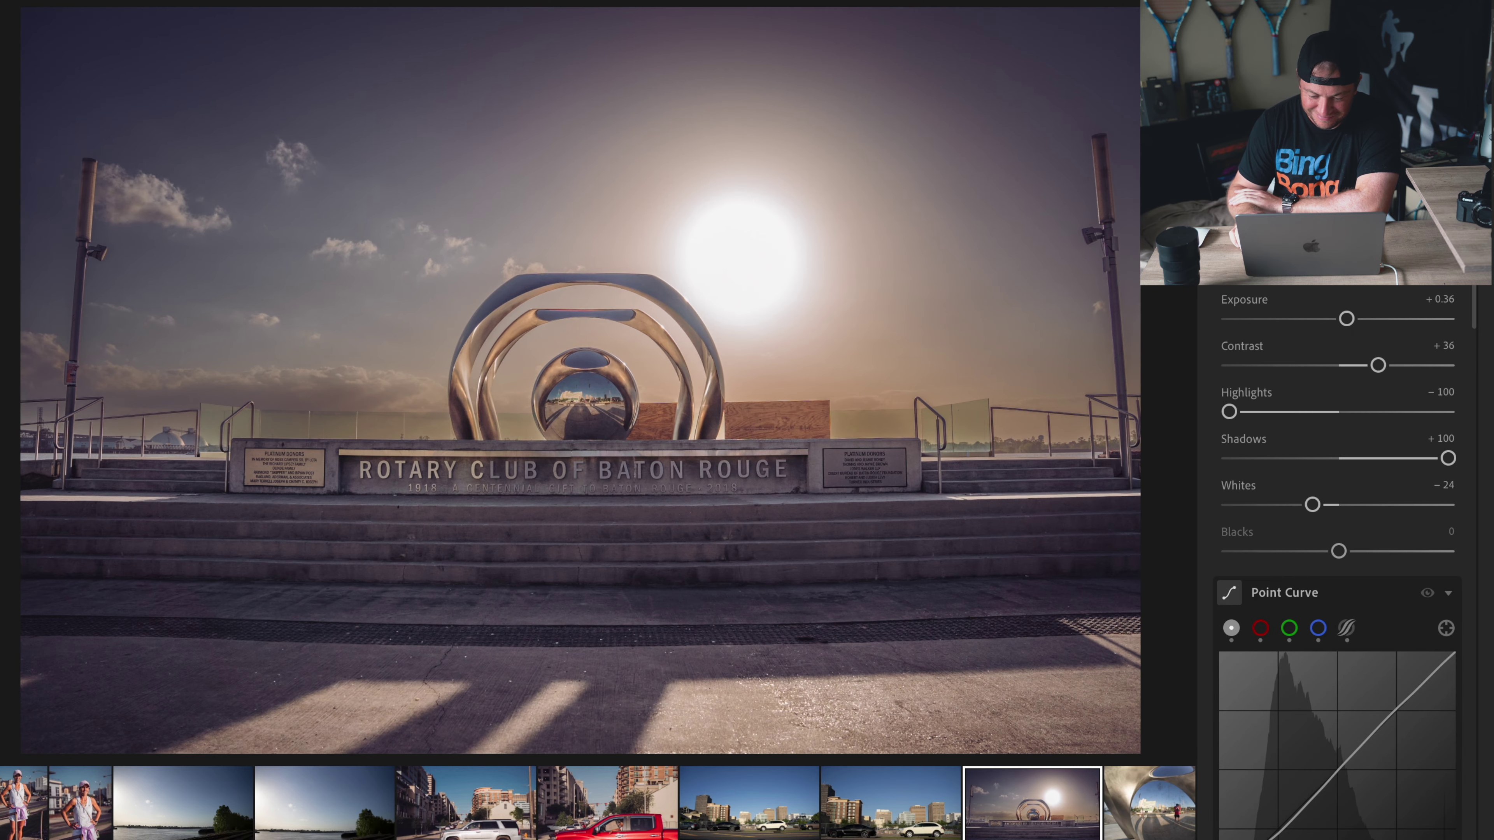
Step: Export the Rotary Club photo as a JPG to the Baton Rouge folder using previous settings
{"action": "left_click", "coordinate": [1436, 18]}
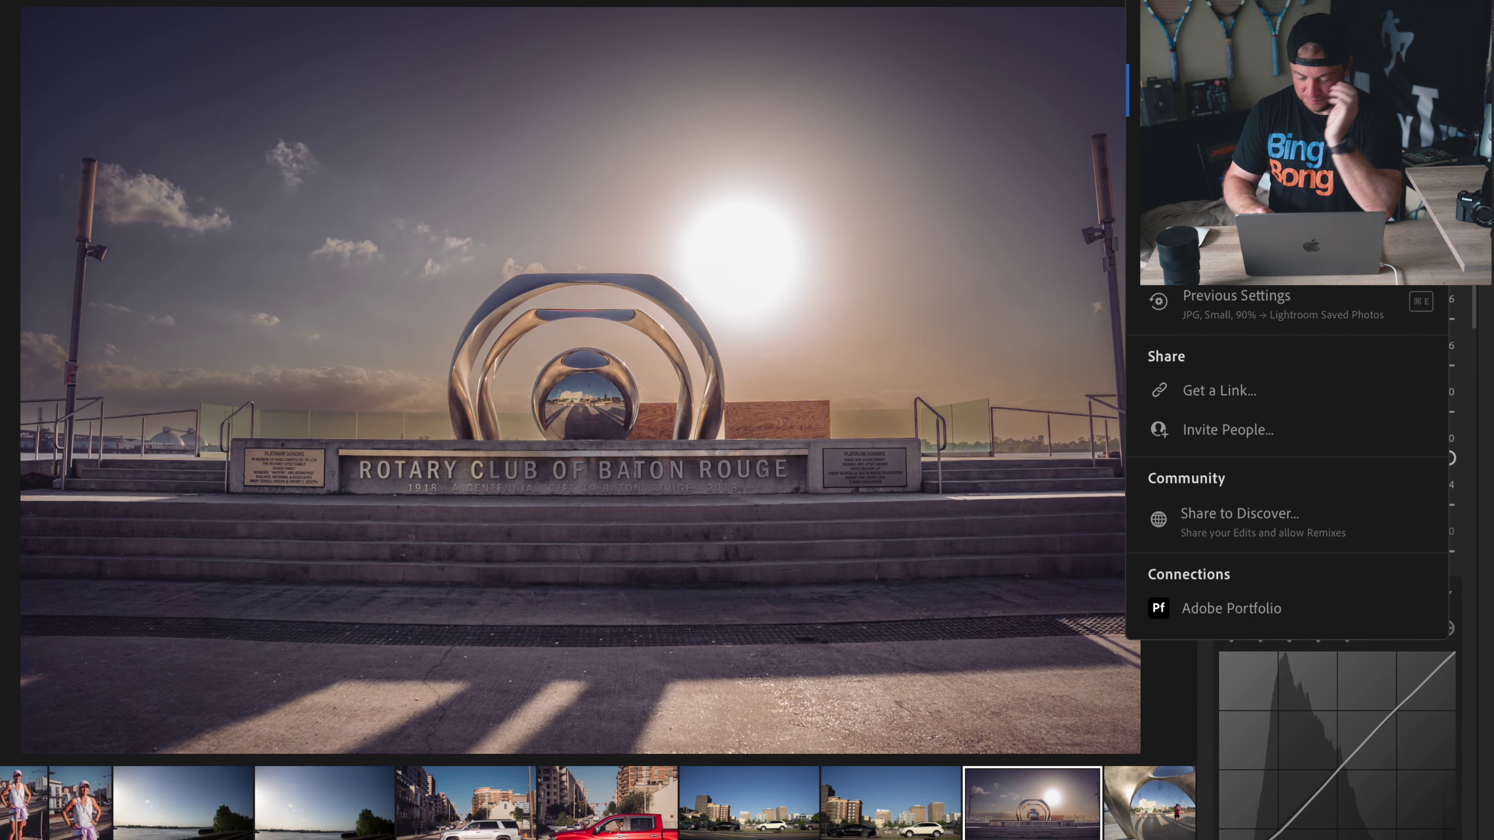
{"action": "key", "text": "super+e"}
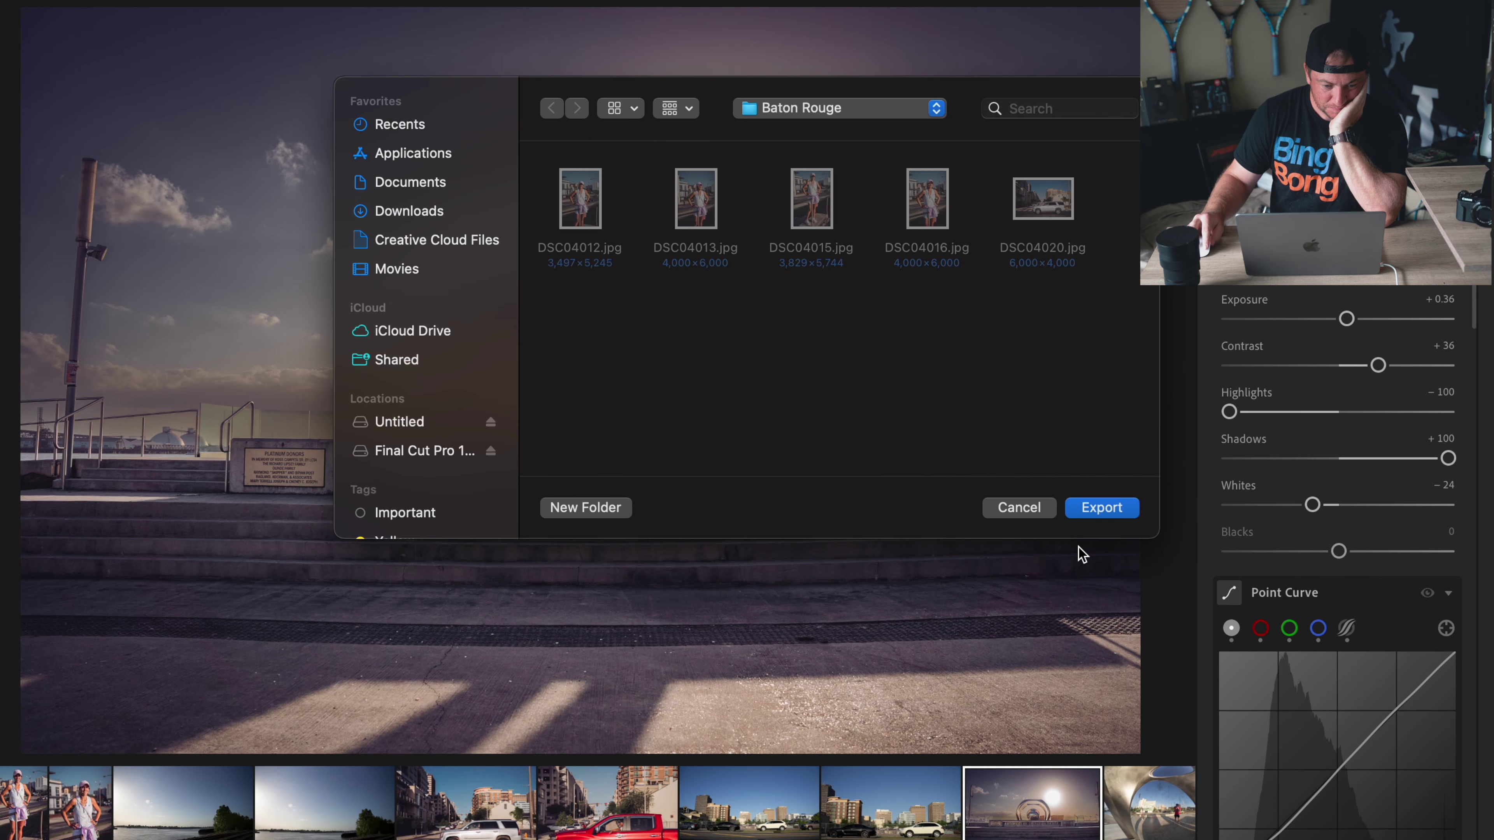
{"action": "left_click", "coordinate": [1088, 513]}
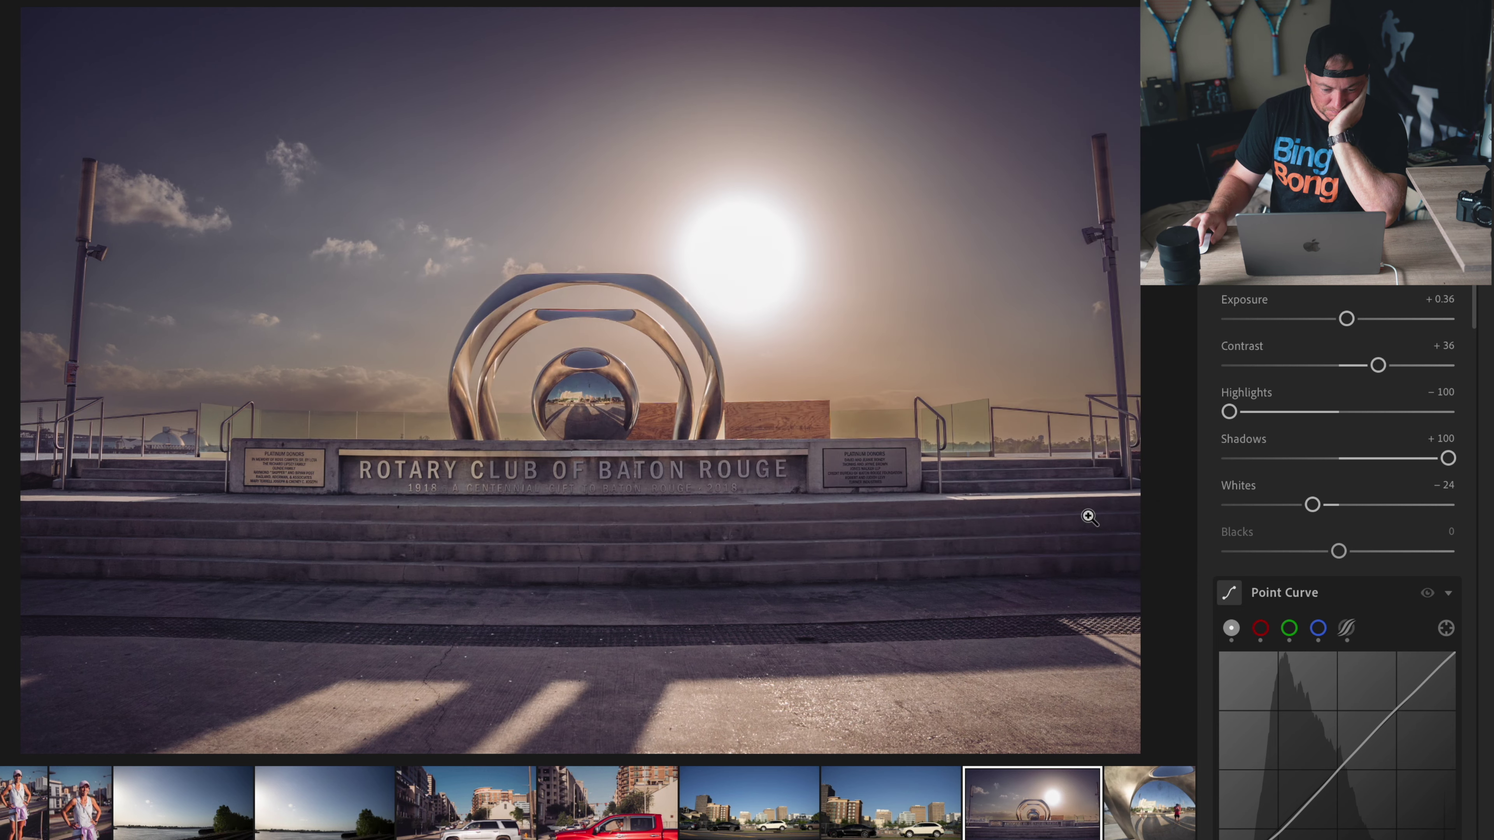
Step: Paste the copied edit settings onto the couple photo and review the result
{"action": "key", "text": "Right"}
{"action": "key", "text": "Right"}
{"action": "key", "text": "Right"}
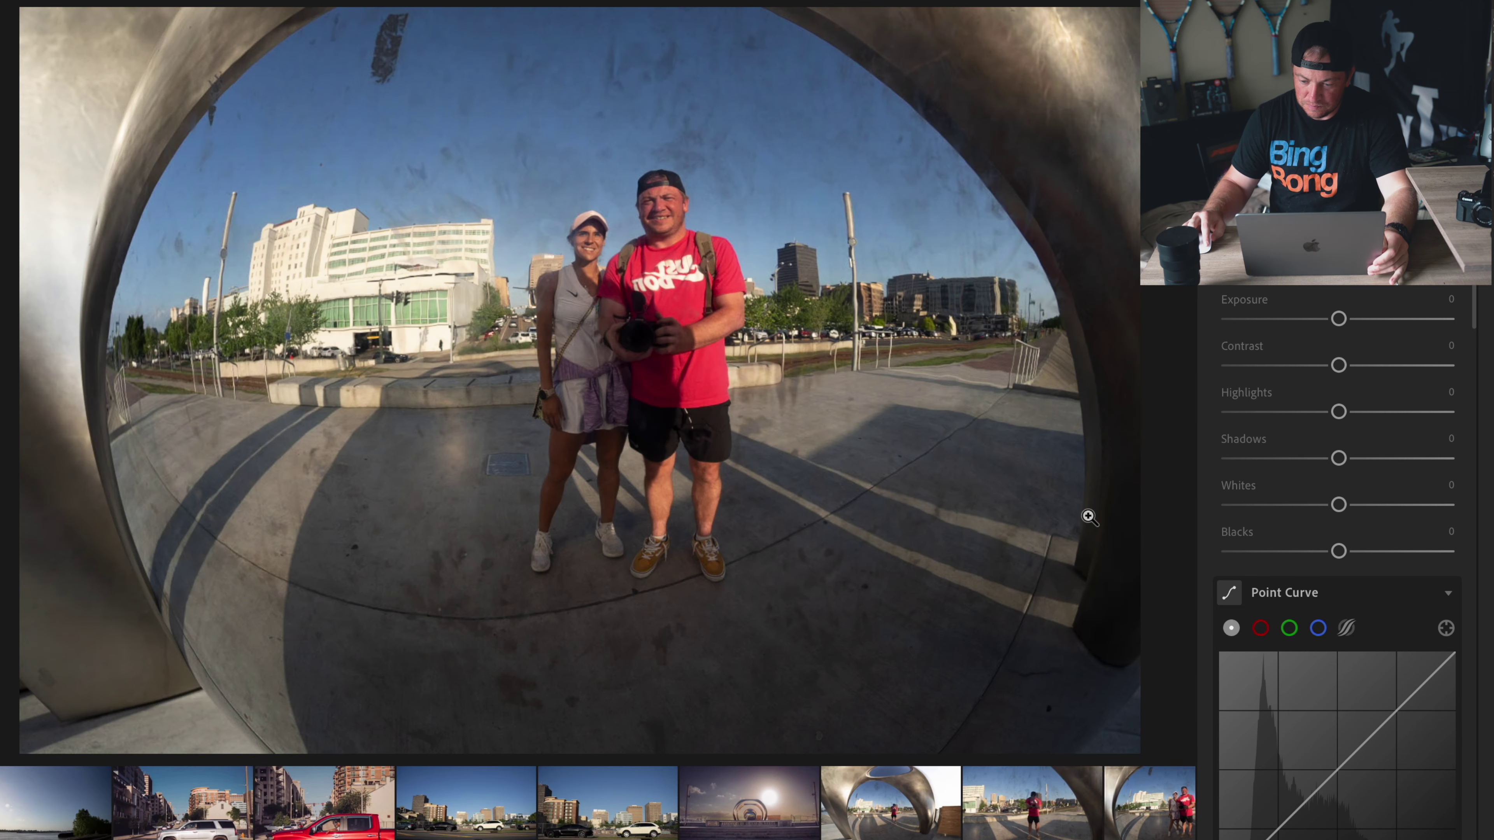
{"action": "key", "text": "Right"}
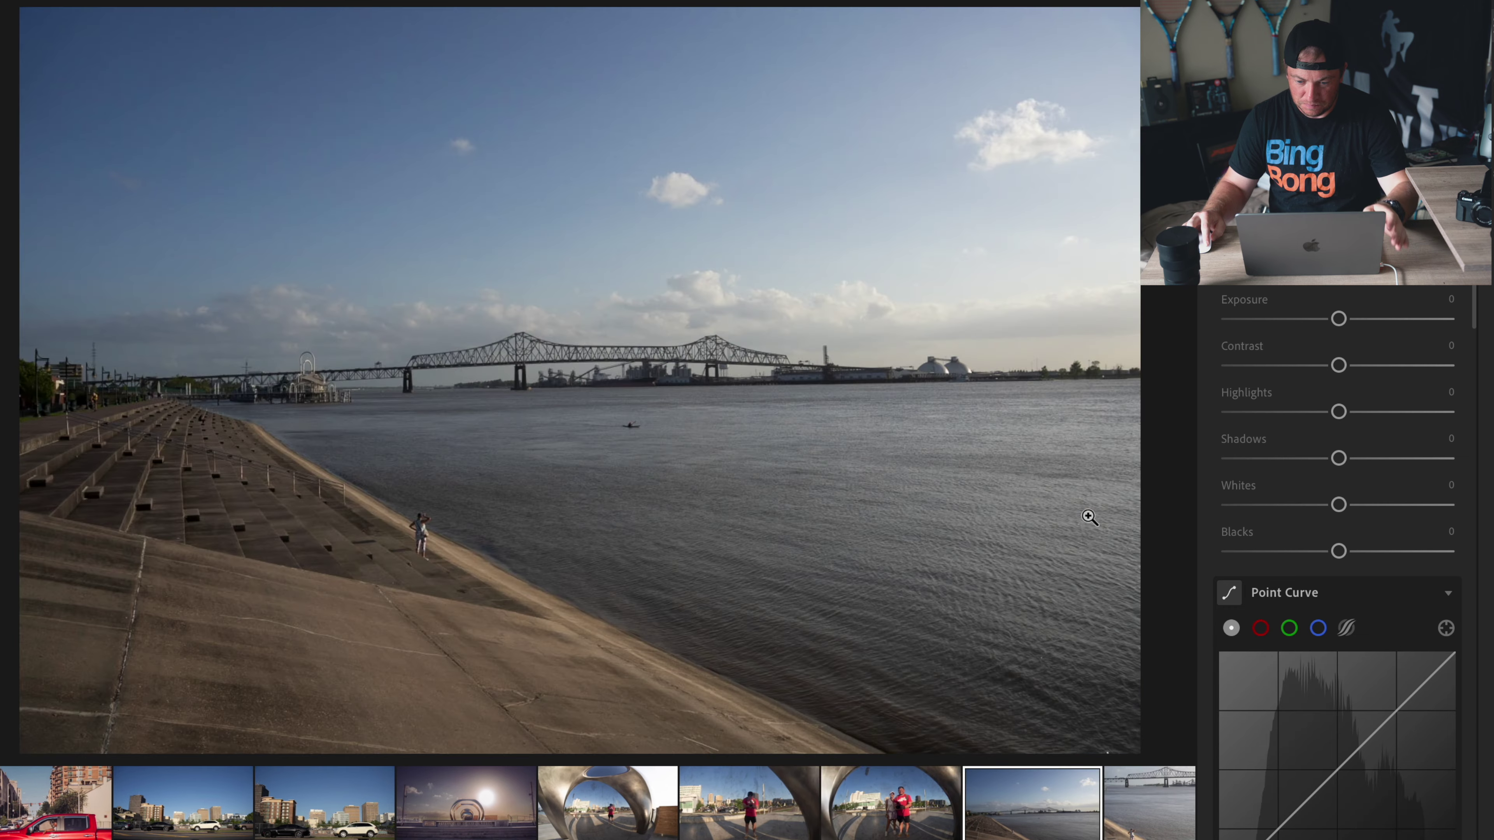
{"action": "key", "text": "Left"}
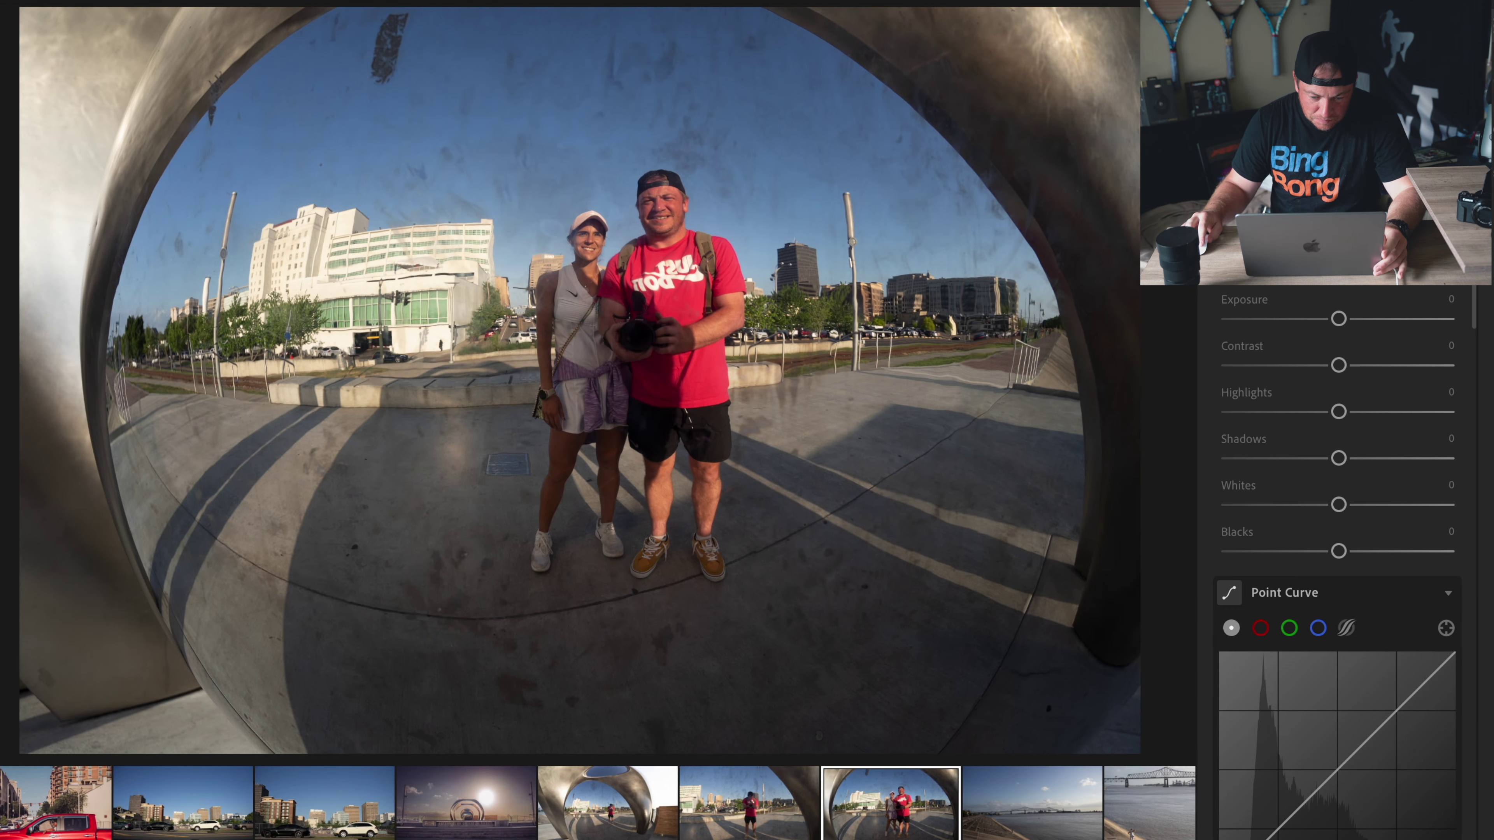
{"action": "left_click", "coordinate": [209, 3]}
{"action": "left_click", "coordinate": [207, 71]}
{"action": "key", "text": "Left"}
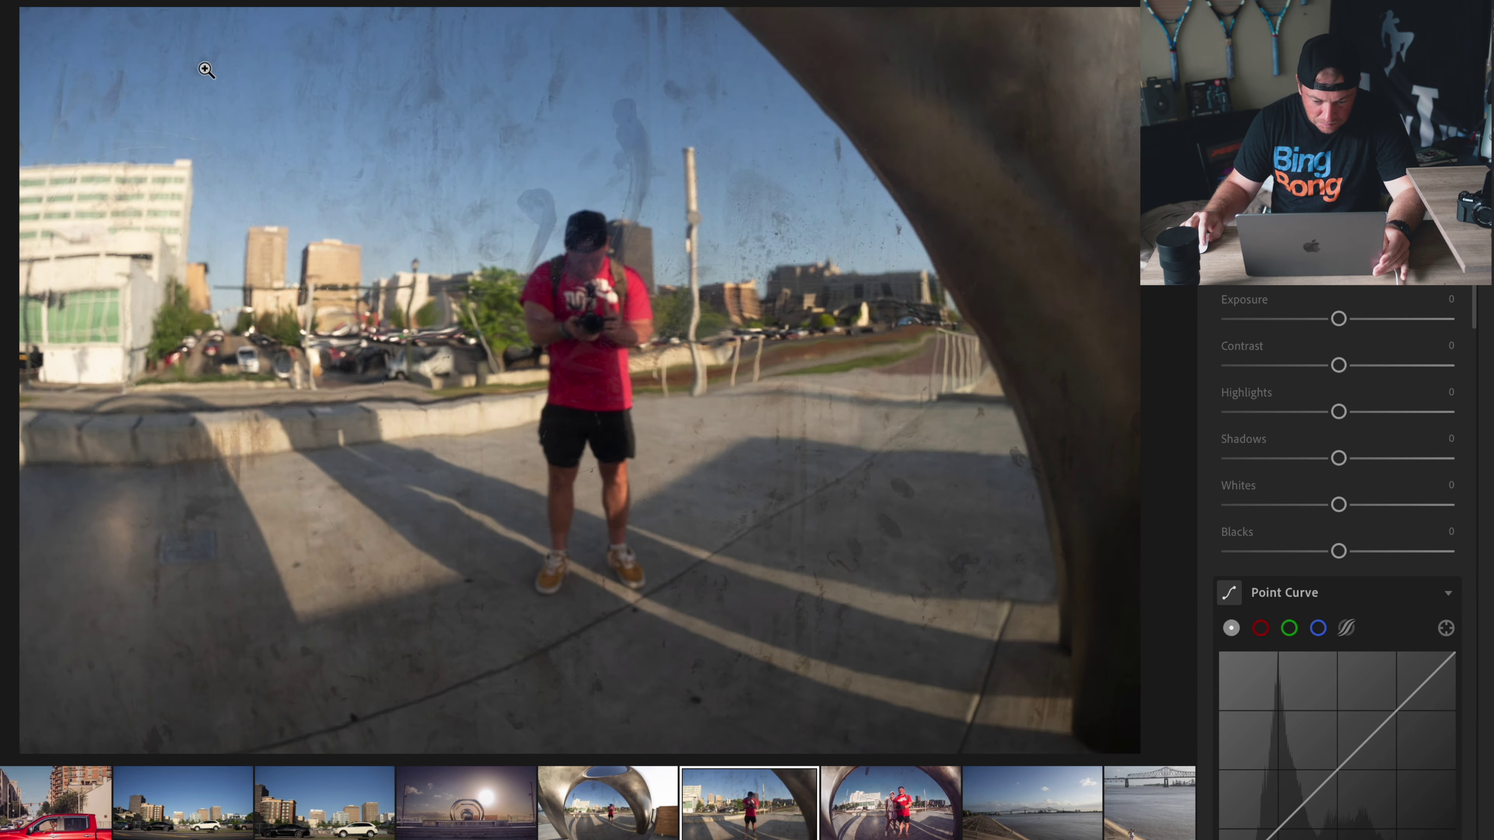
{"action": "left_click", "coordinate": [859, 833]}
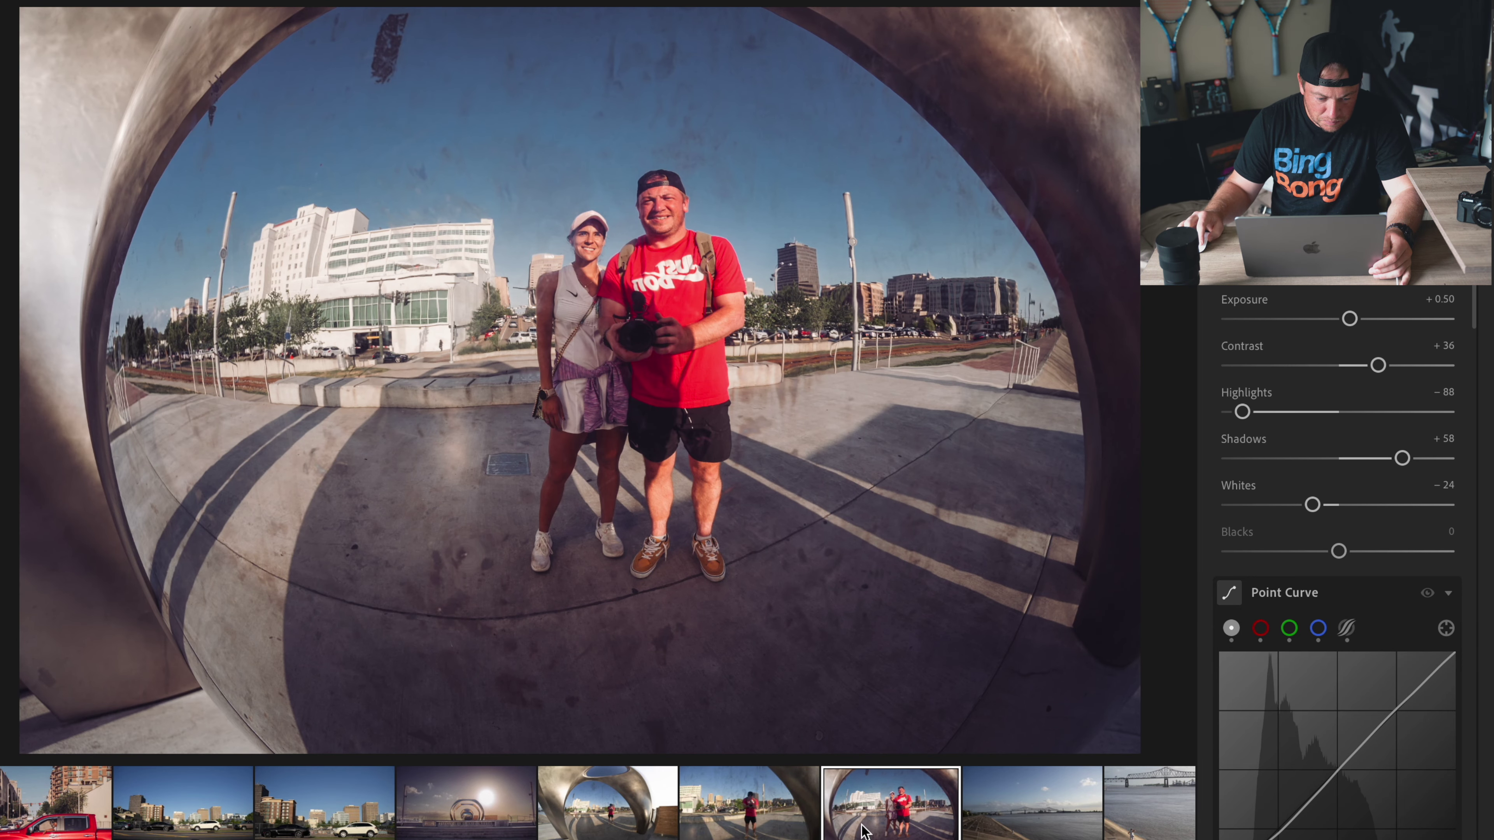
Step: Move to the river bridge photo and preview Cinematic Streets presets like PTL - Z-Brooklyn 01
{"action": "key", "text": "Right"}
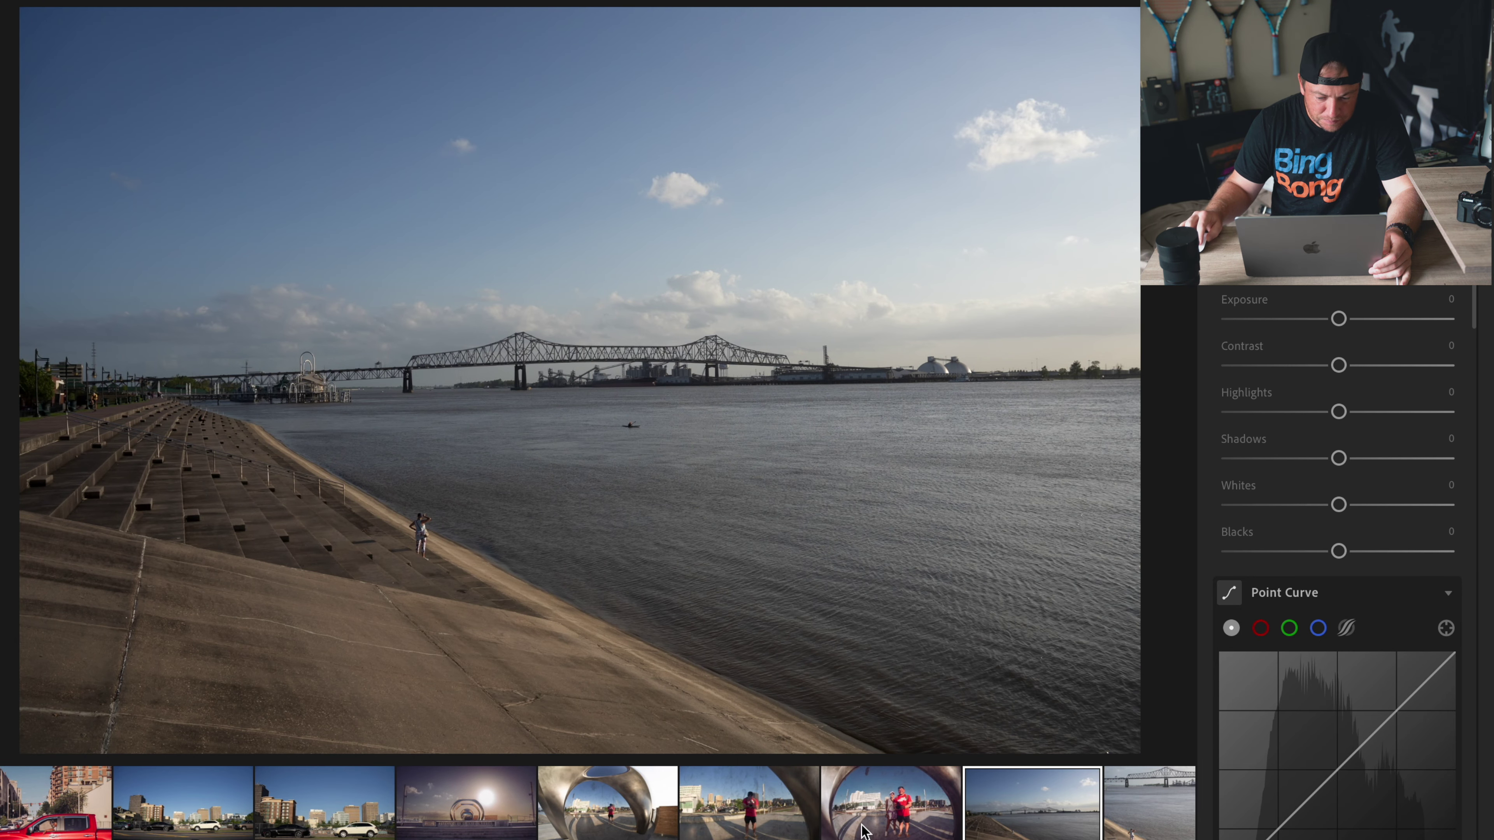
{"action": "key", "text": "Right"}
{"action": "key", "text": "shift+p"}
{"action": "left_click", "coordinate": [1077, 217]}
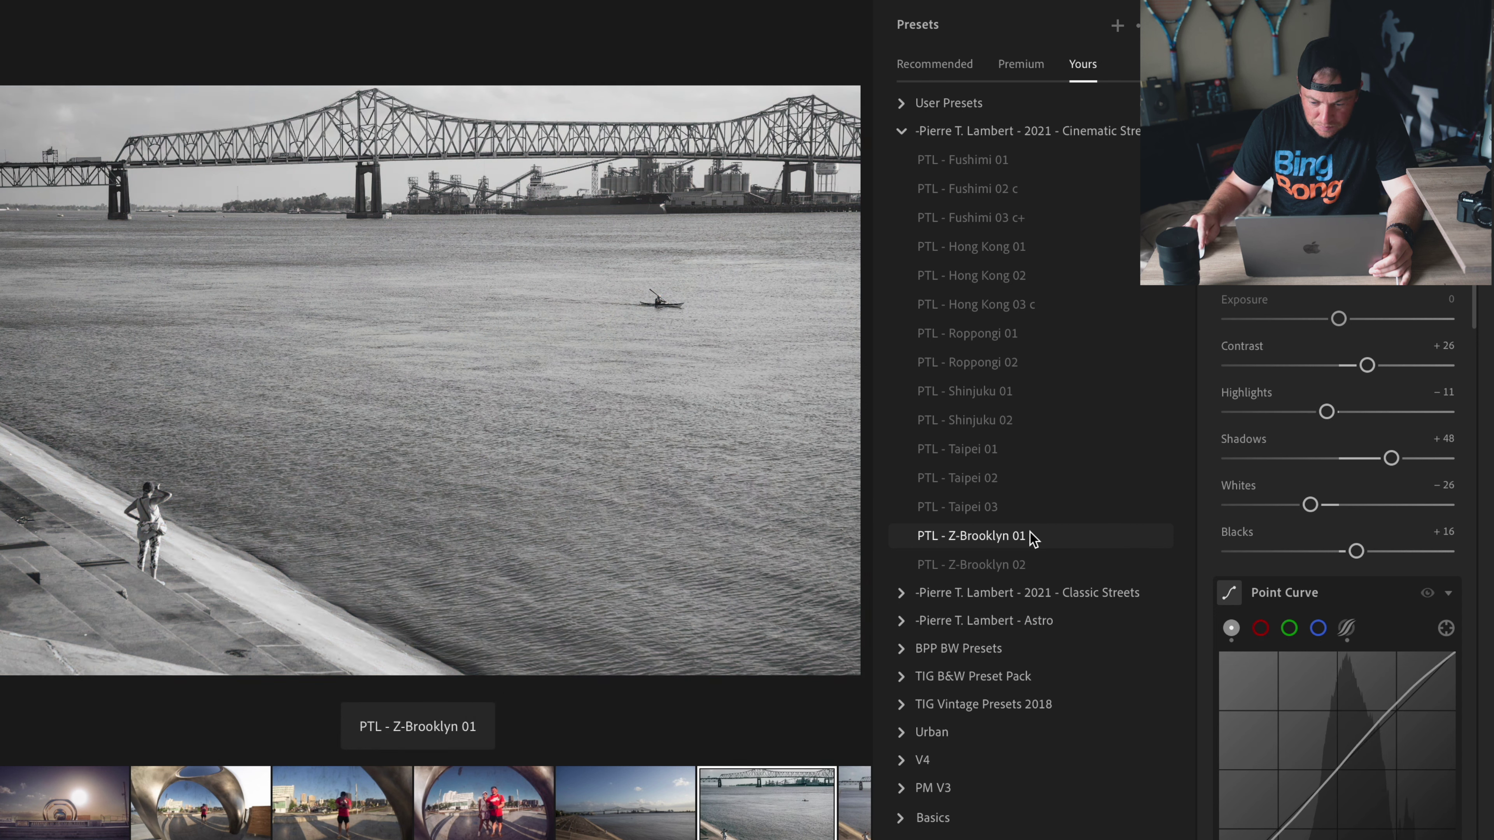
Step: Switch from Cinematic Streets to Classic Streets and apply a PTL - Bryce preset to the bridge photo
{"action": "left_click", "coordinate": [901, 132]}
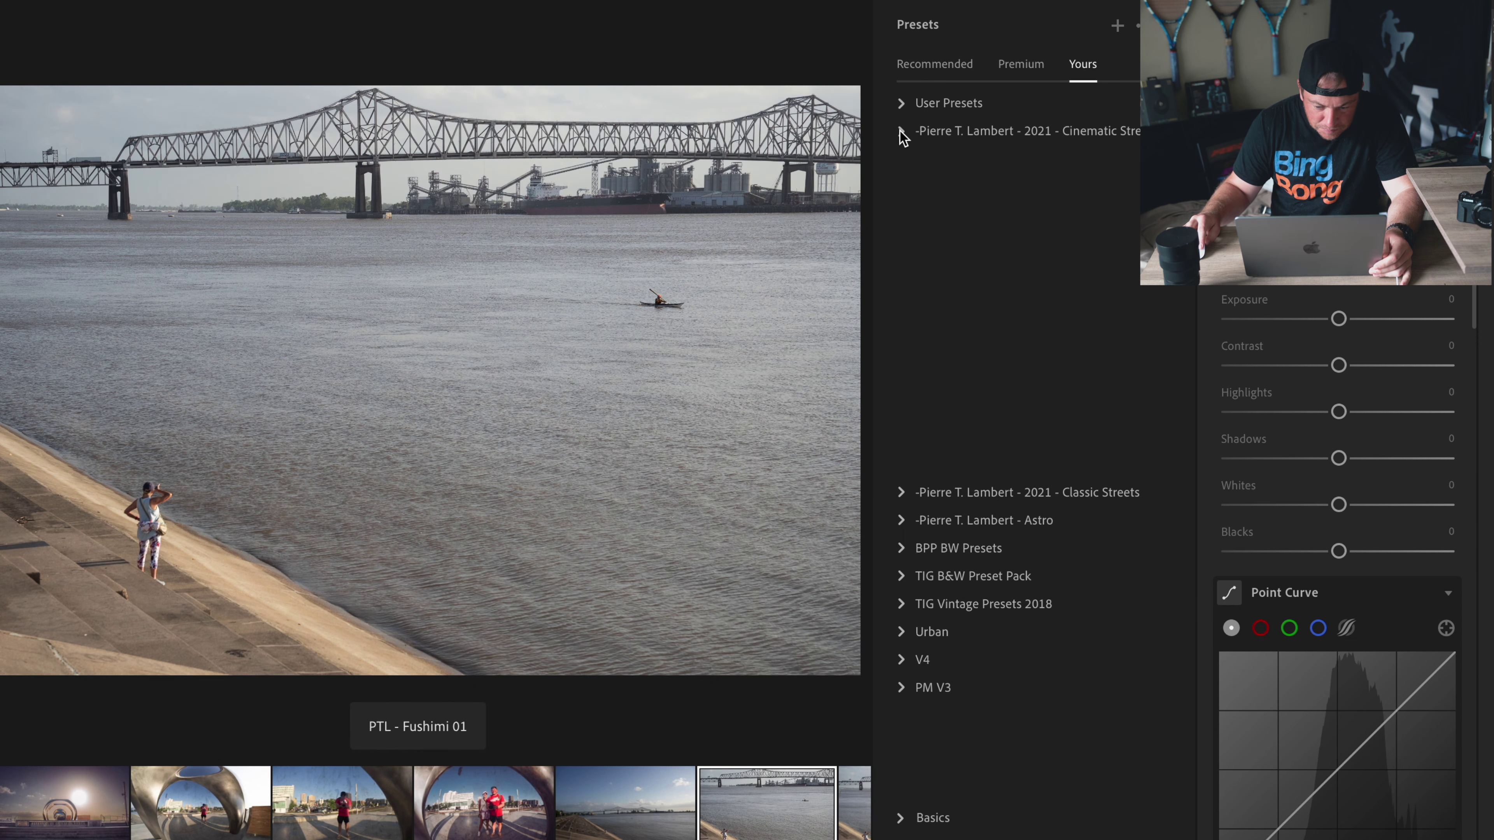
{"action": "left_click", "coordinate": [901, 159]}
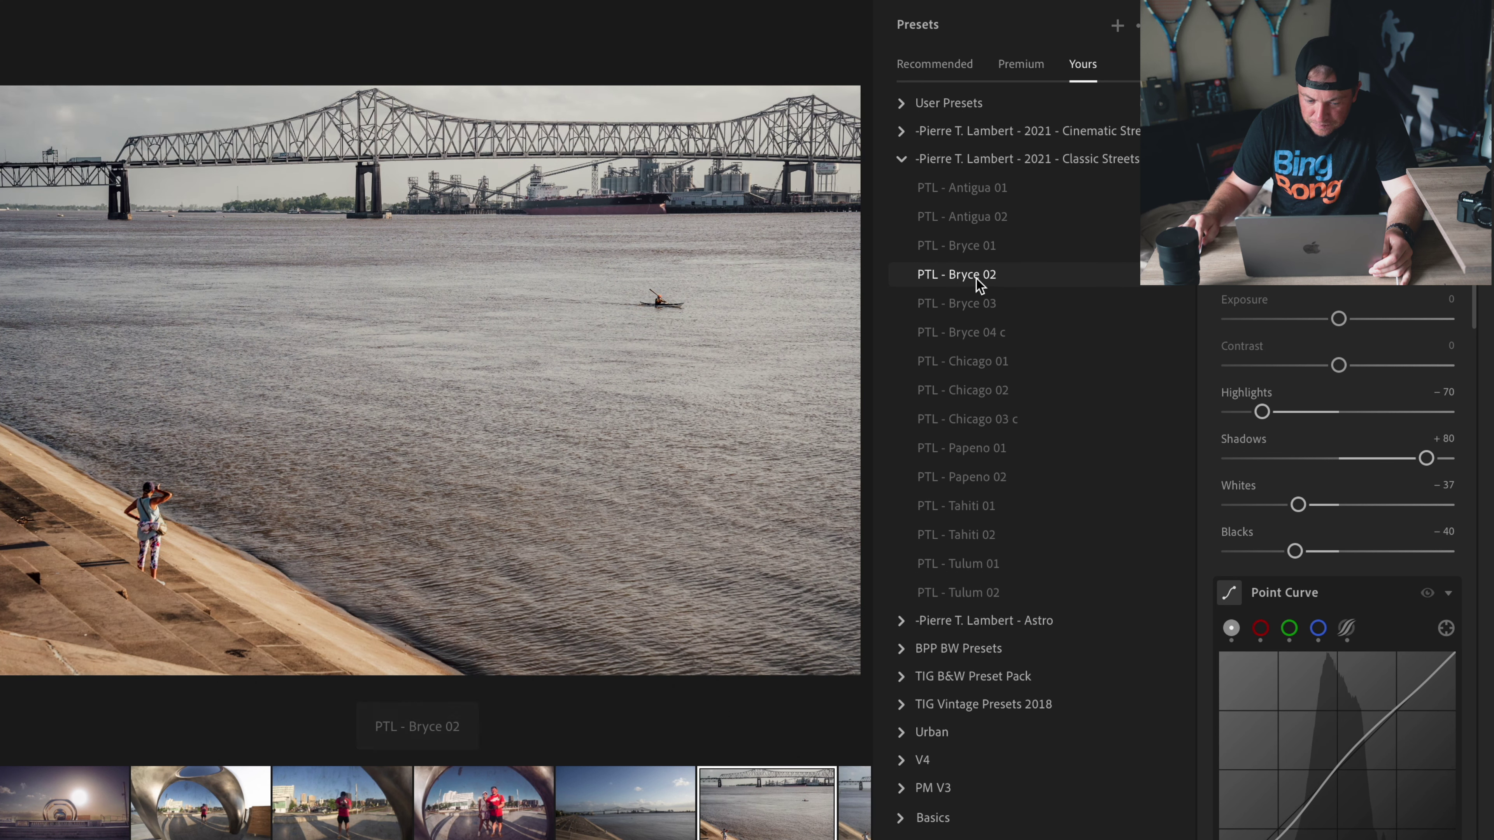
{"action": "left_click", "coordinate": [984, 276]}
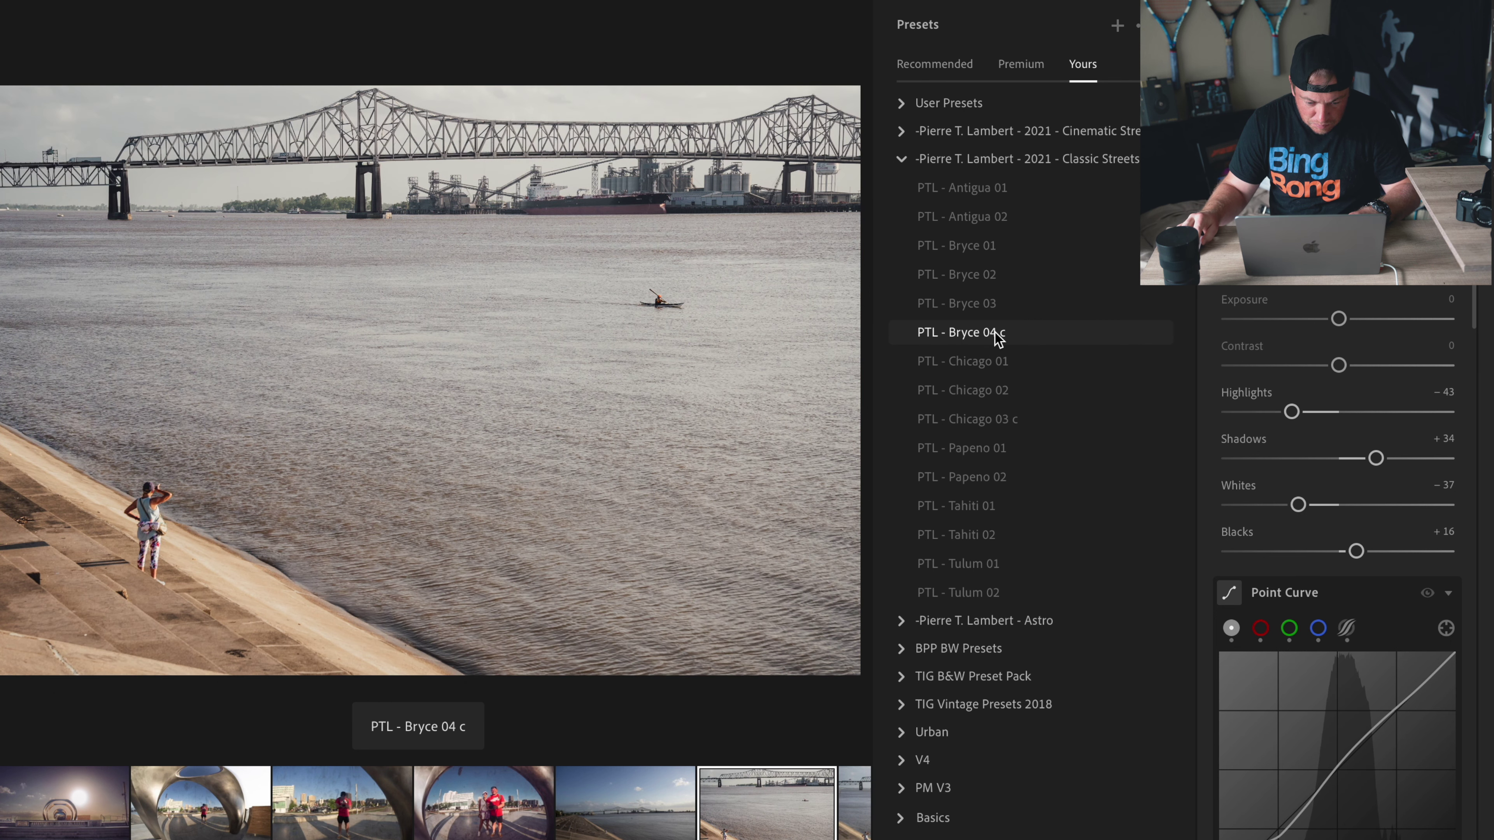
Step: Apply PTL - Bryce 04 c to the river photo, then trial and undo Highlights and Shadows changes
{"action": "left_click", "coordinate": [995, 333]}
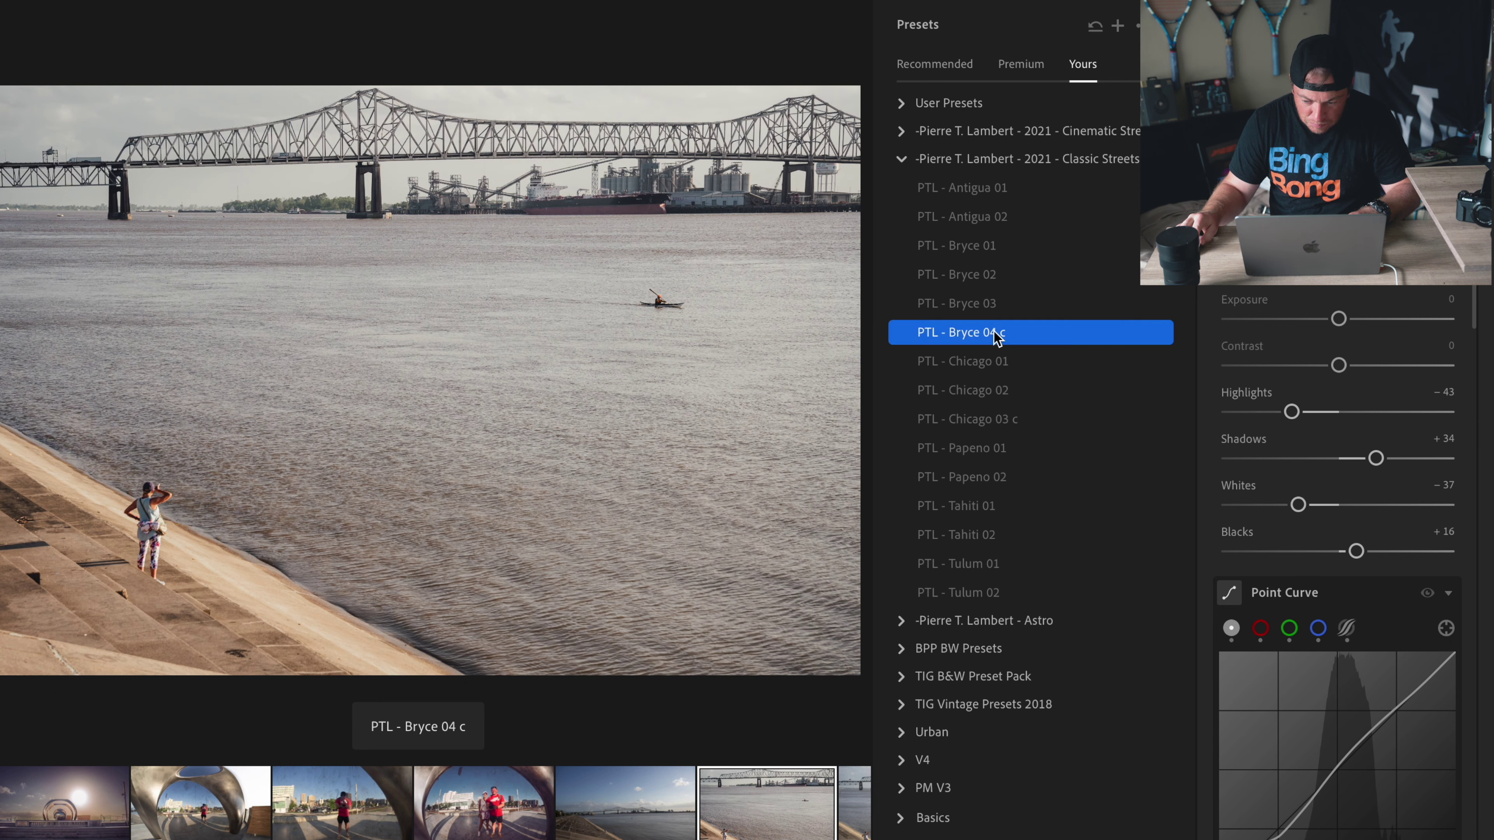
{"action": "left_click_drag", "start_coordinate": [1338, 319], "coordinate": [1337, 320]}
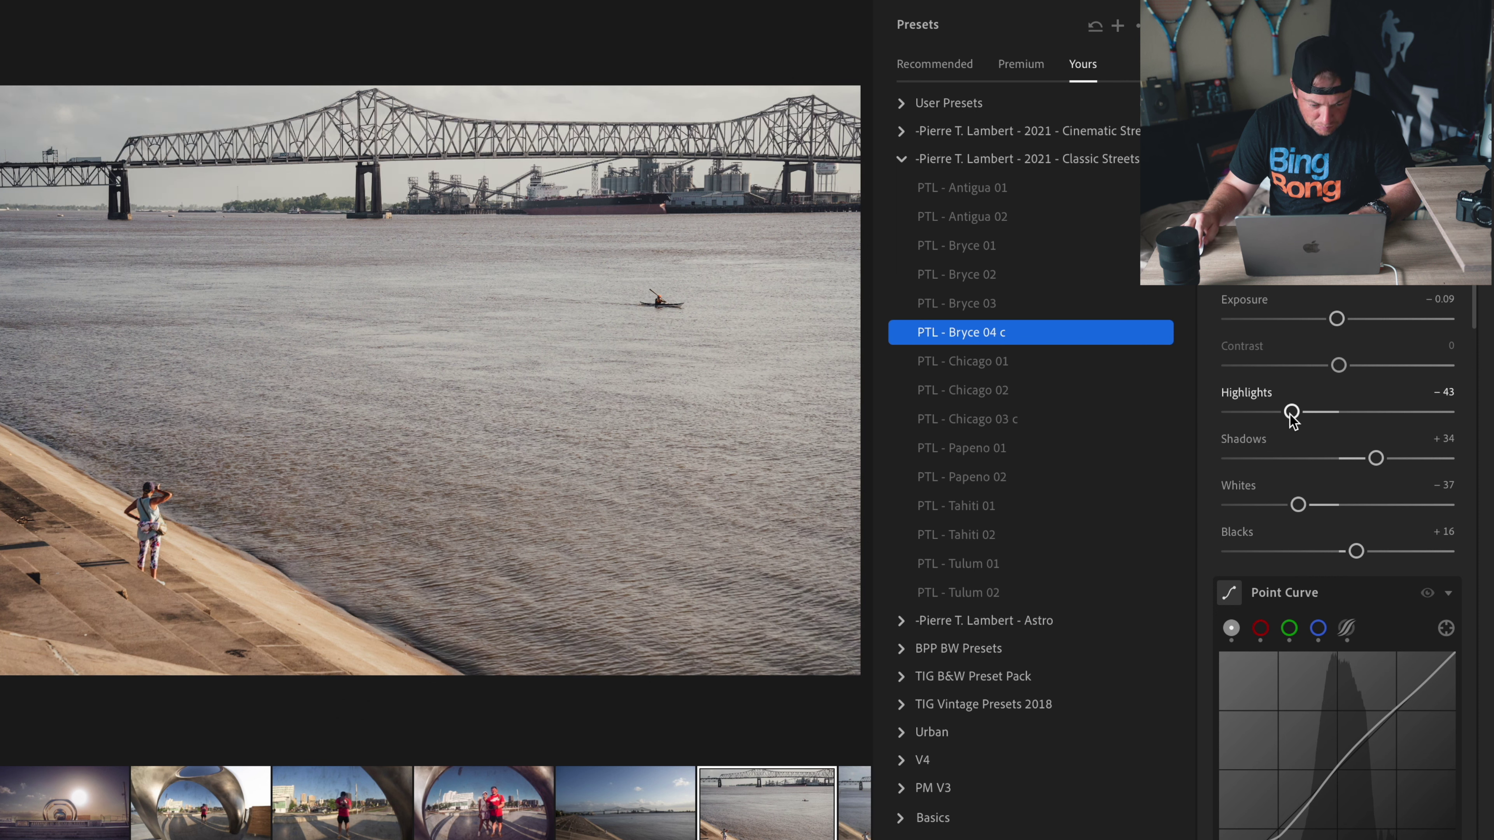
{"action": "left_click_drag", "start_coordinate": [1292, 411], "coordinate": [1229, 411]}
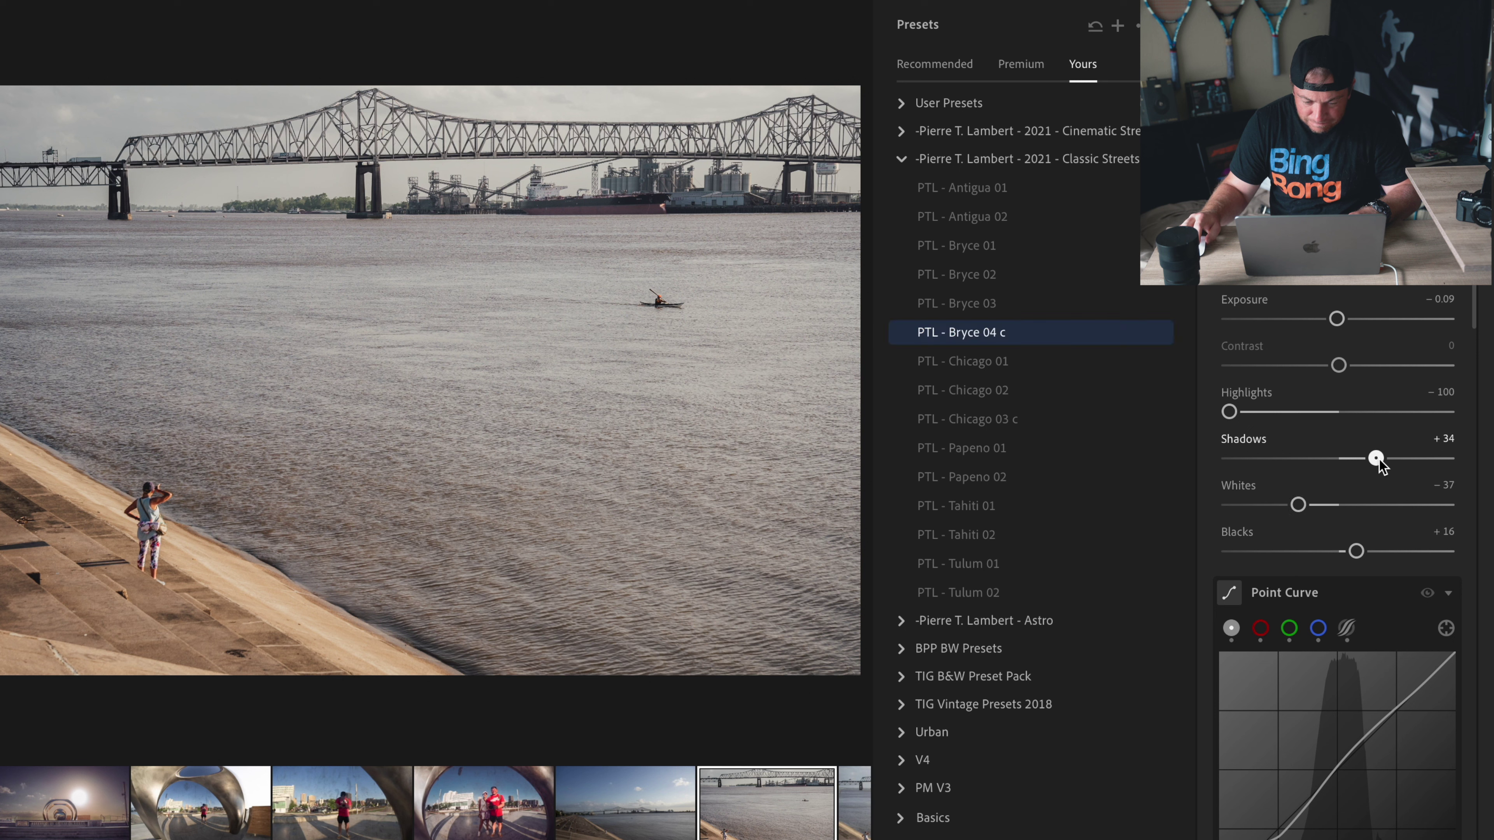
{"action": "mouse_move", "coordinate": [1376, 458]}
{"action": "left_mouse_down"}
{"action": "mouse_move", "coordinate": [1357, 458]}
{"action": "mouse_move", "coordinate": [1399, 459]}
{"action": "left_mouse_up"}
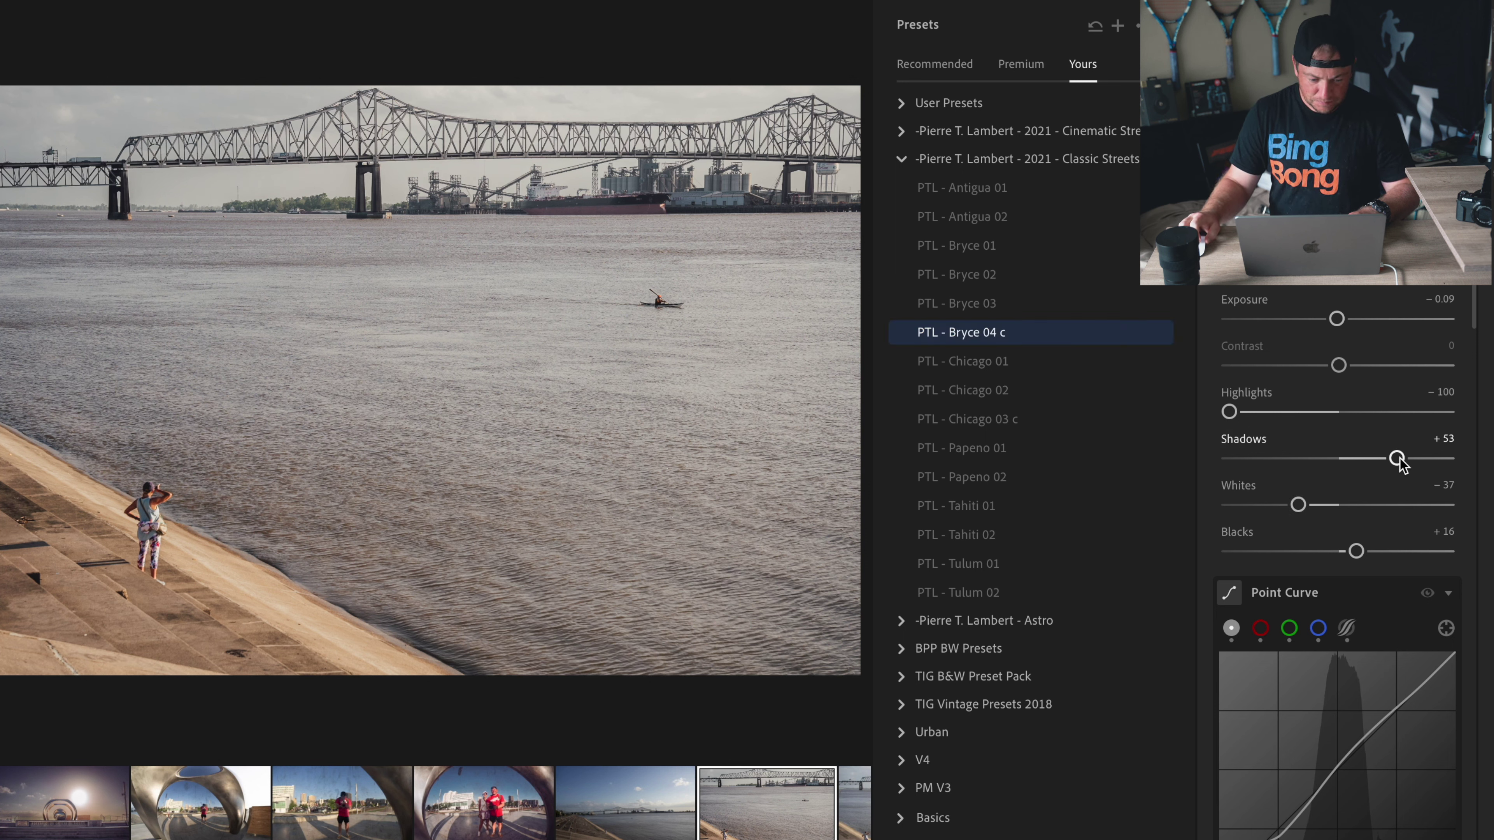
{"action": "key", "text": "ctrl+z"}
{"action": "key", "text": "ctrl+z"}
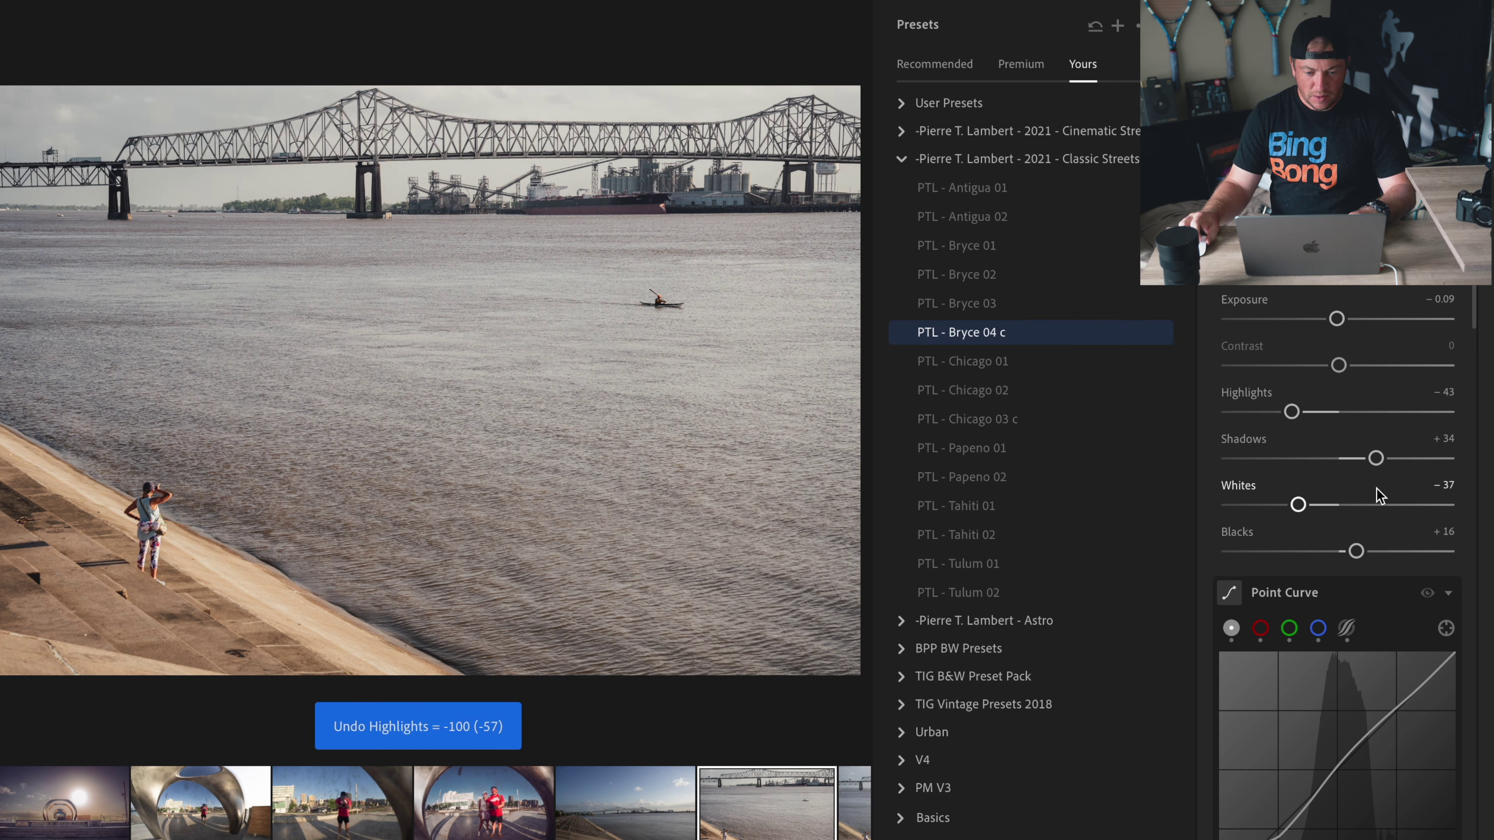
{"action": "left_click_drag", "start_coordinate": [1291, 411], "coordinate": [1216, 410]}
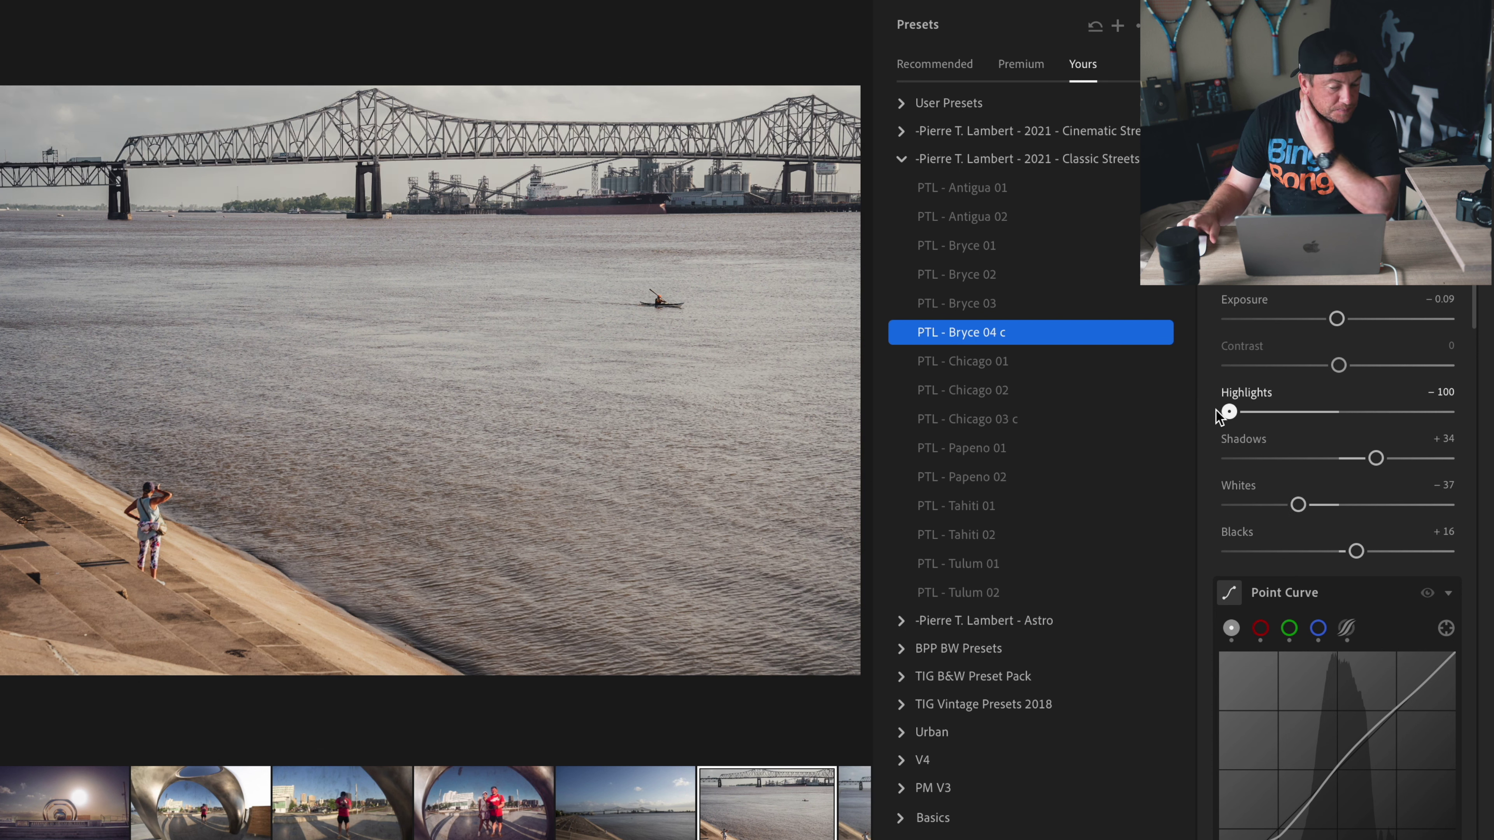
{"action": "key", "text": "ctrl+z"}
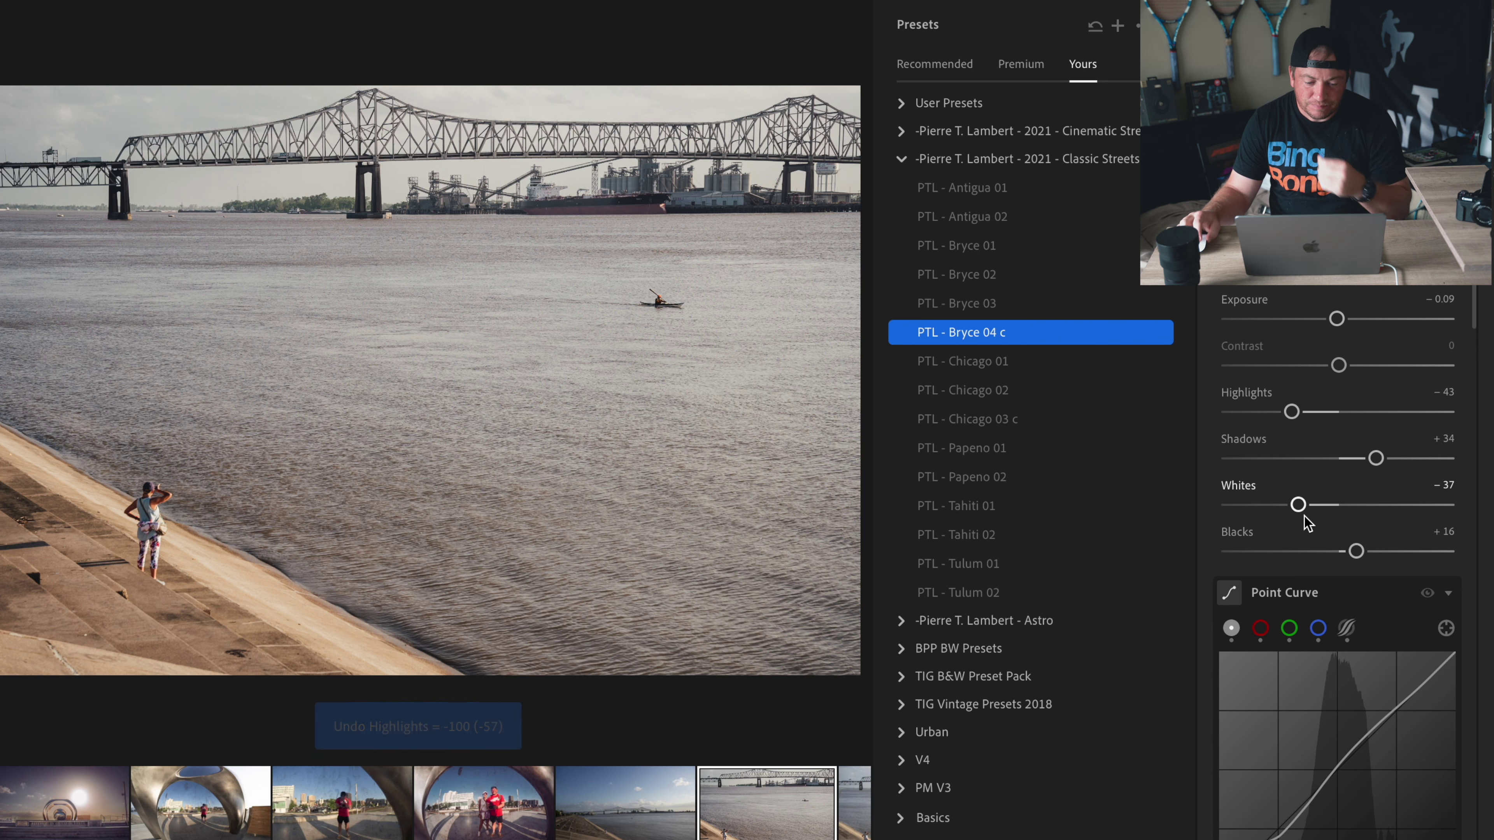
Step: Lower the Whites slightly, undoing trial Blacks and Contrast changes
{"action": "mouse_move", "coordinate": [1289, 506]}
{"action": "left_mouse_down"}
{"action": "mouse_move", "coordinate": [1226, 505]}
{"action": "mouse_move", "coordinate": [1297, 505]}
{"action": "mouse_move", "coordinate": [1286, 504]}
{"action": "left_mouse_up"}
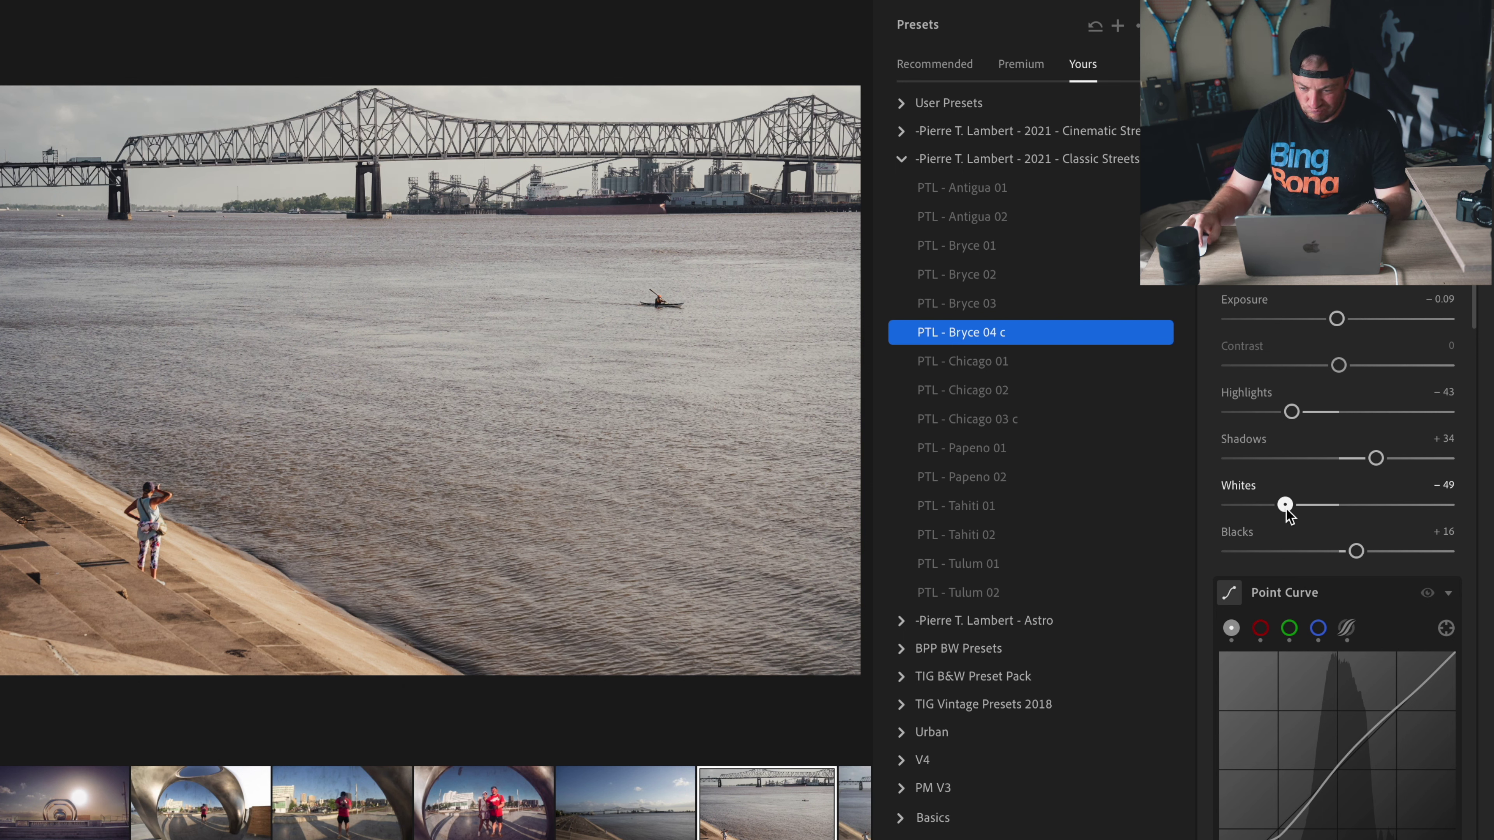
{"action": "mouse_move", "coordinate": [1356, 551]}
{"action": "left_mouse_down"}
{"action": "mouse_move", "coordinate": [1341, 551]}
{"action": "mouse_move", "coordinate": [1382, 551]}
{"action": "left_mouse_up"}
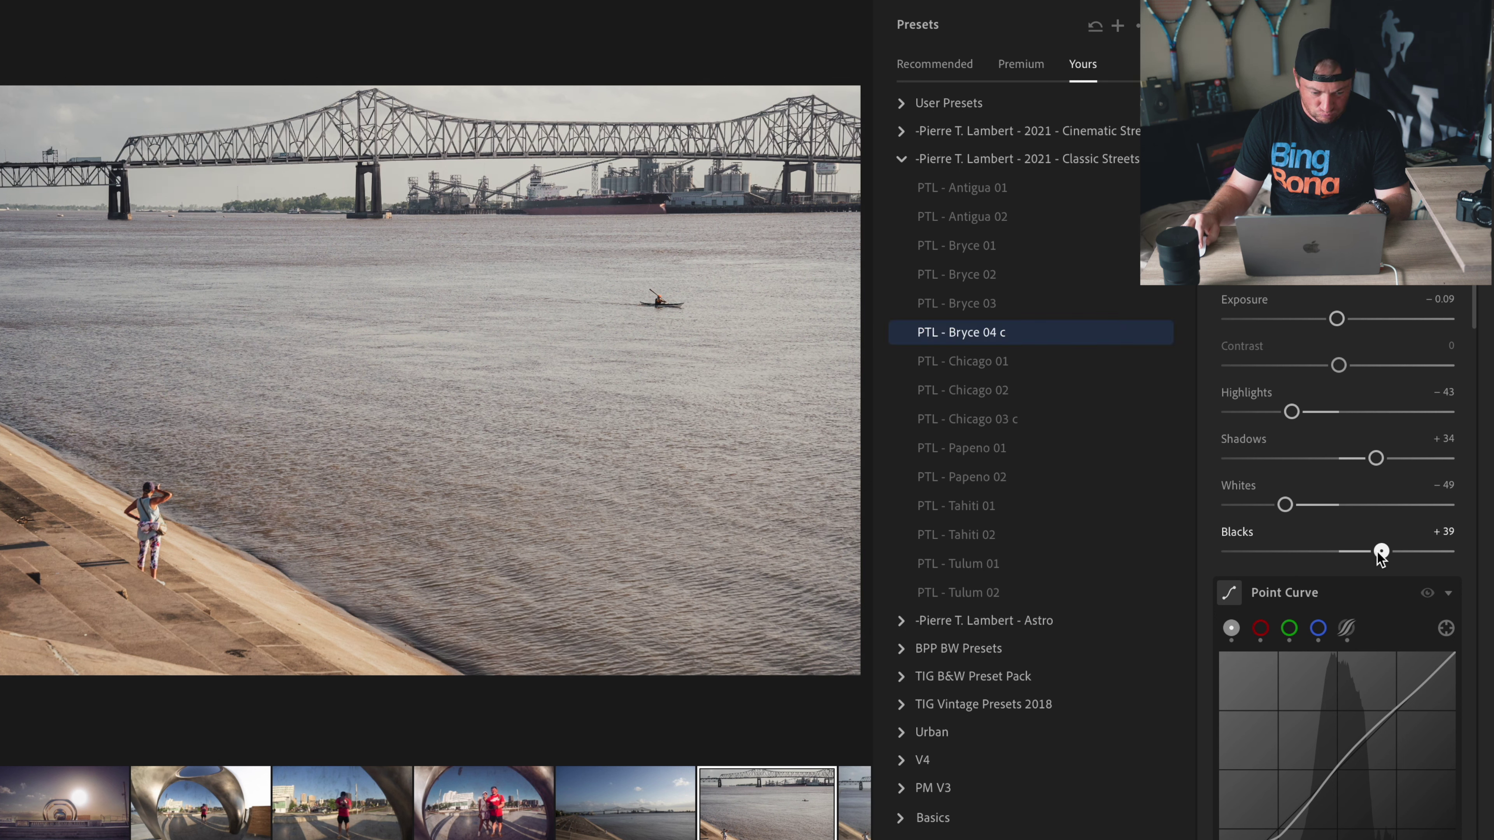
{"action": "key", "text": "ctrl+z"}
{"action": "mouse_move", "coordinate": [1339, 365]}
{"action": "left_mouse_down"}
{"action": "mouse_move", "coordinate": [1298, 366]}
{"action": "mouse_move", "coordinate": [1387, 365]}
{"action": "mouse_move", "coordinate": [1374, 370]}
{"action": "left_mouse_up"}
{"action": "key", "text": "ctrl+z"}
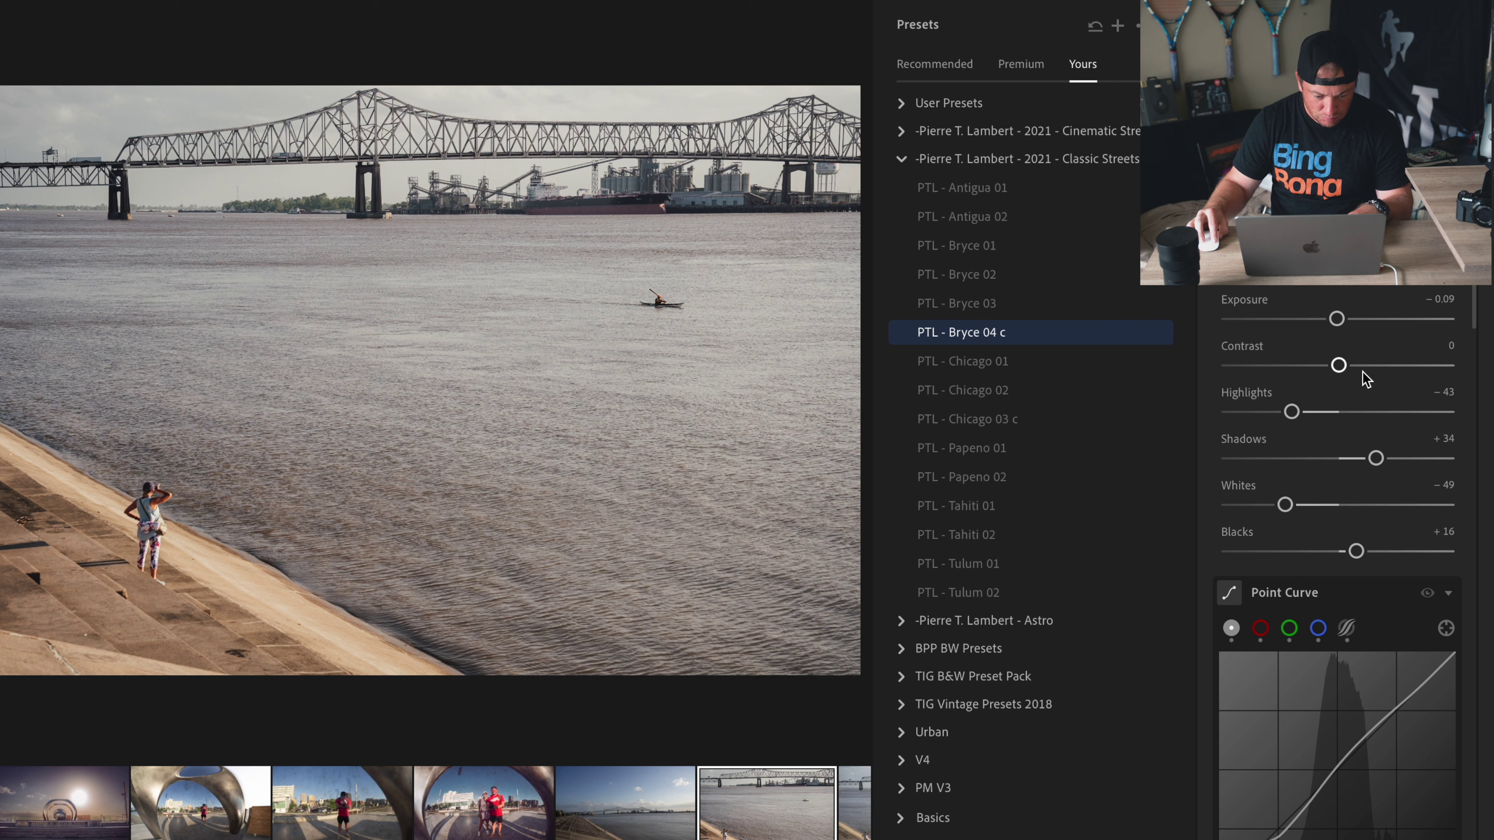
Step: Undo a trial saturation change and enter Crop & Rotate
{"action": "scroll", "coordinate": [1361, 371], "scroll_direction": "down", "scroll_amount": 2}
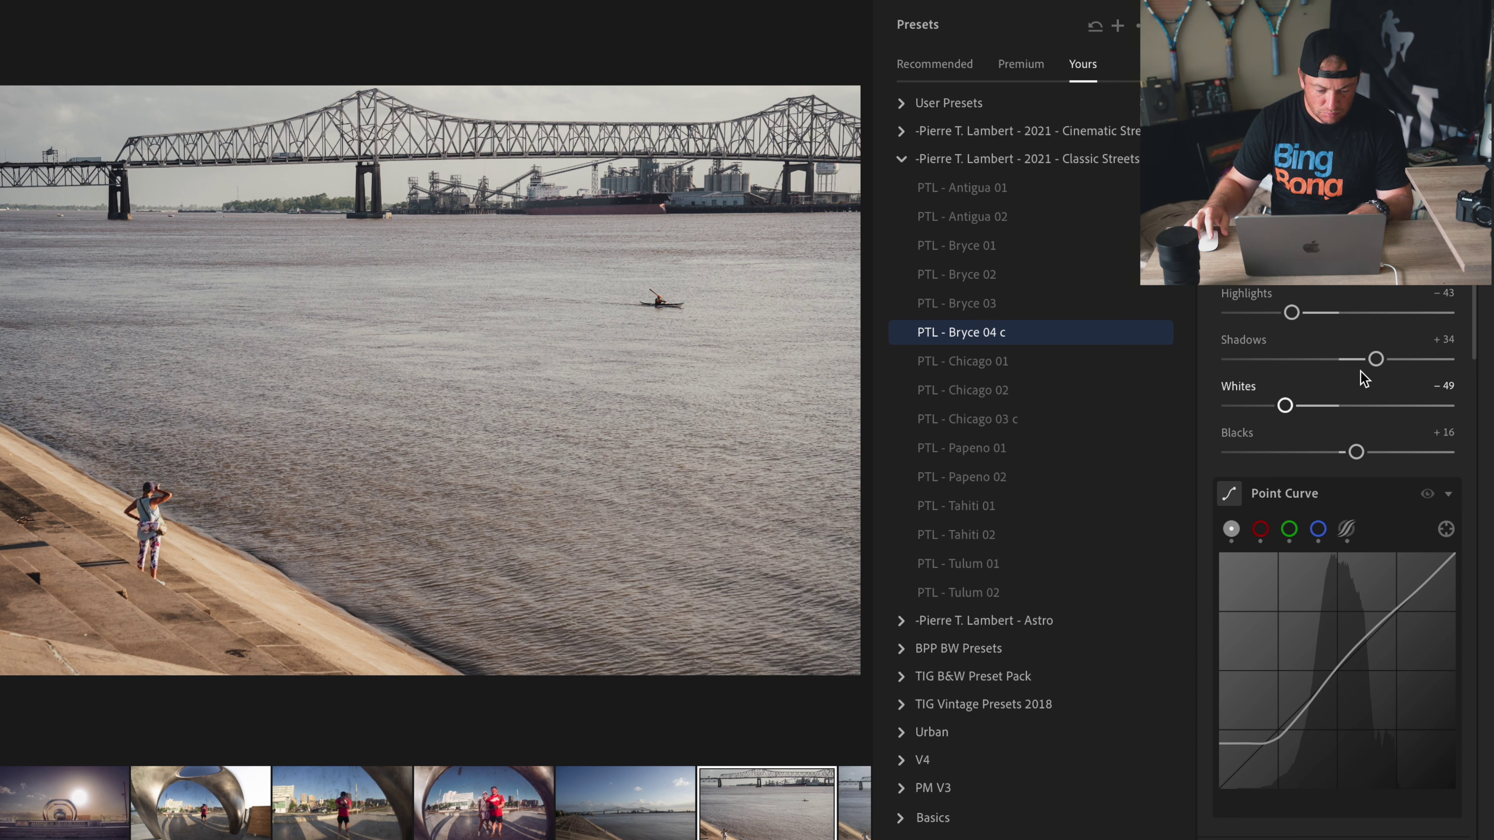
{"action": "scroll", "coordinate": [1362, 300], "scroll_direction": "down", "scroll_amount": 10}
{"action": "scroll", "coordinate": [1363, 300], "scroll_direction": "down", "scroll_amount": 4}
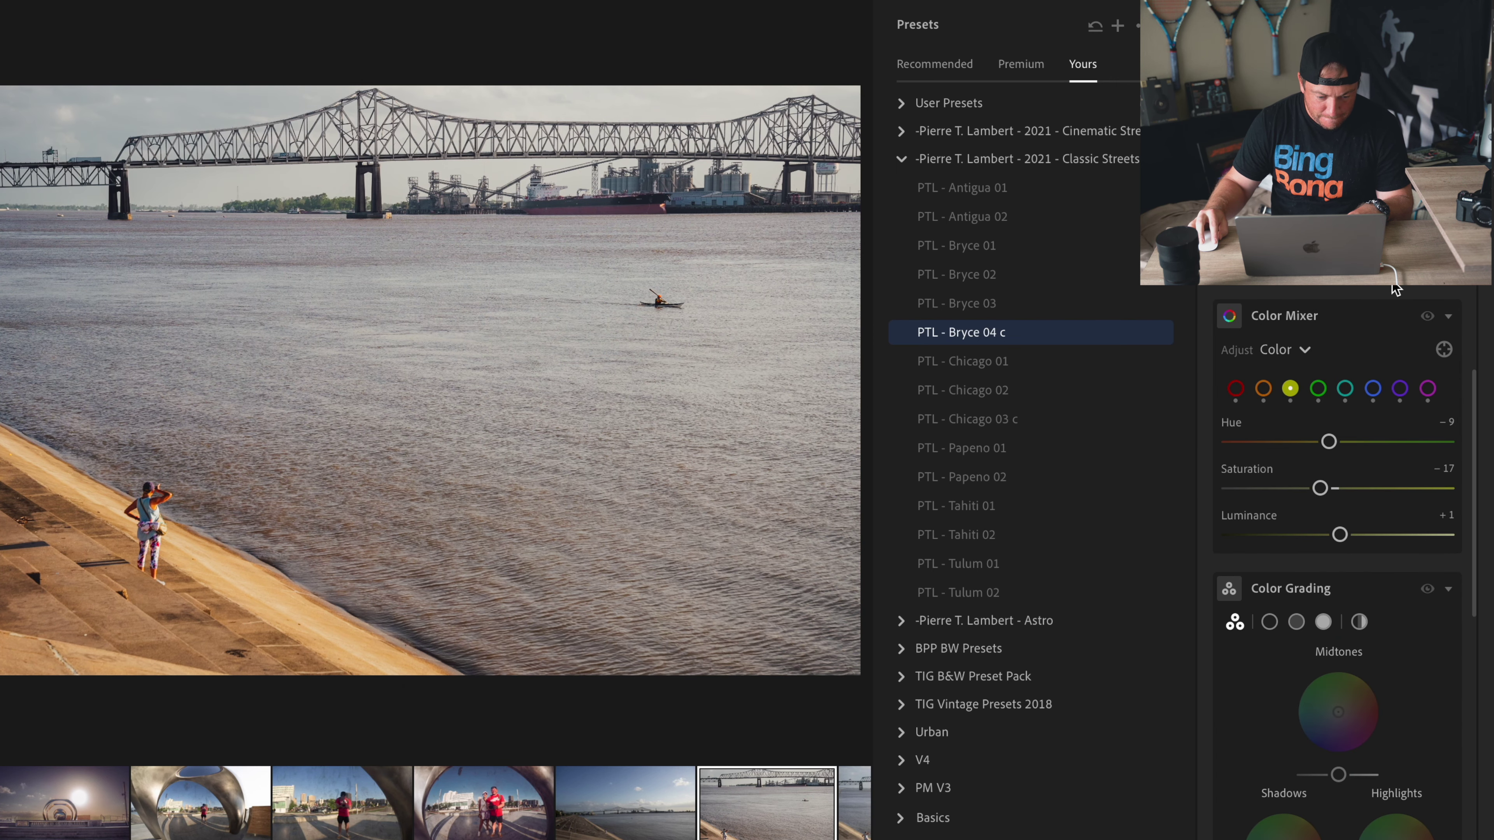
{"action": "key", "text": "ctrl+z"}
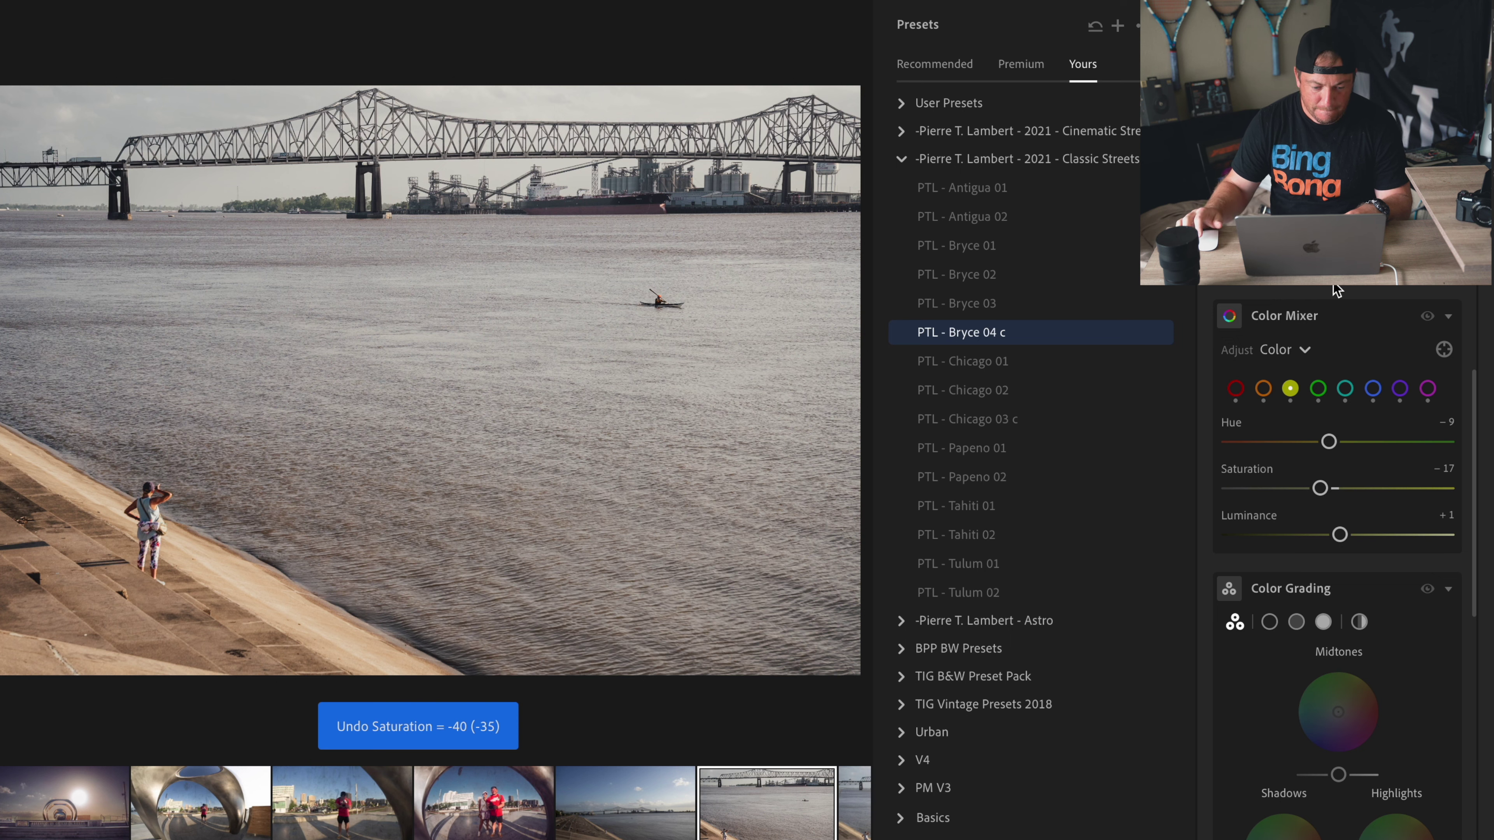
{"action": "scroll", "coordinate": [1388, 282], "scroll_direction": "up", "scroll_amount": 2}
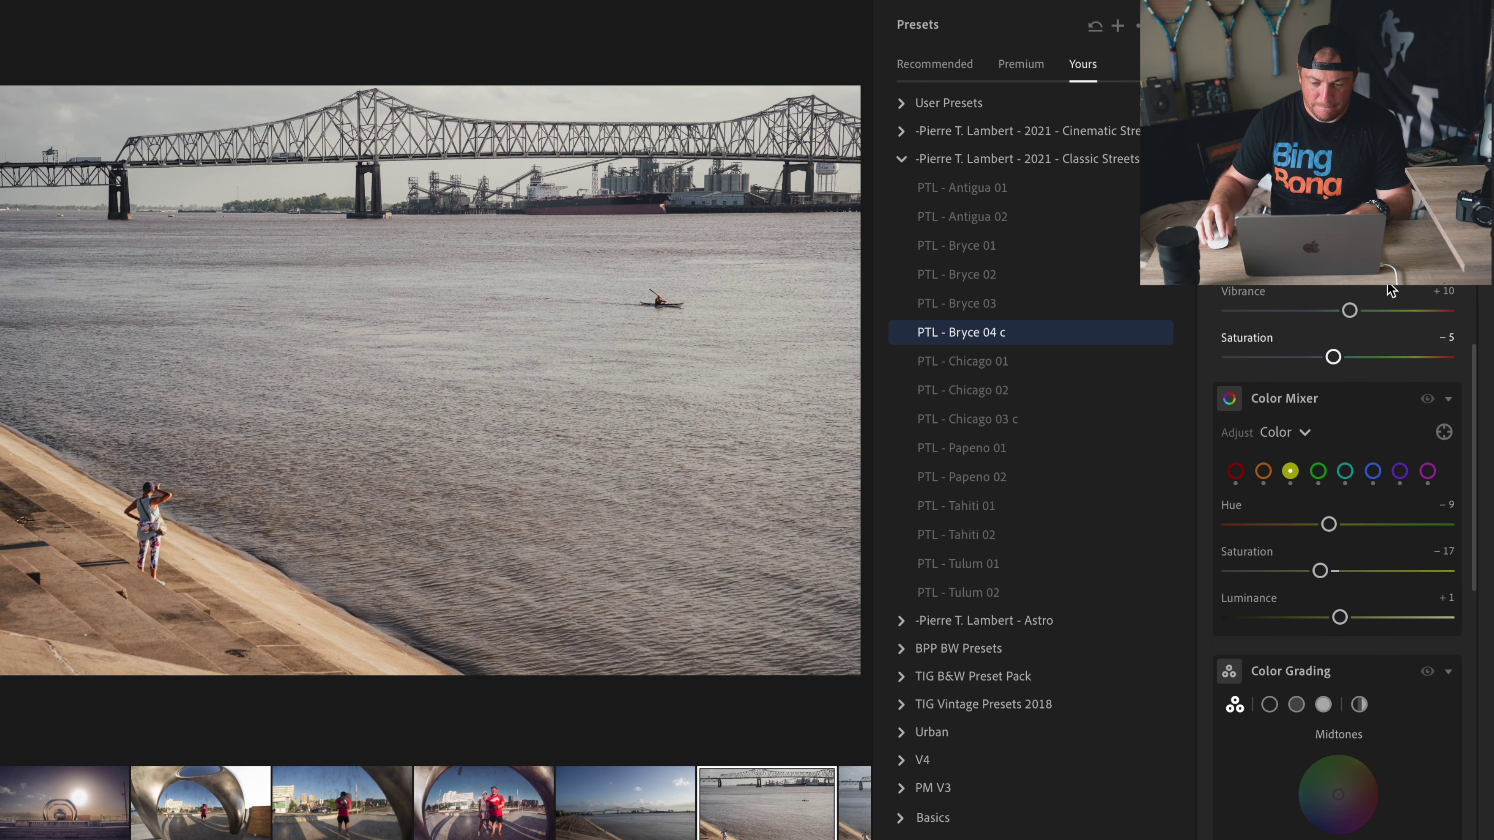
{"action": "key", "text": "c"}
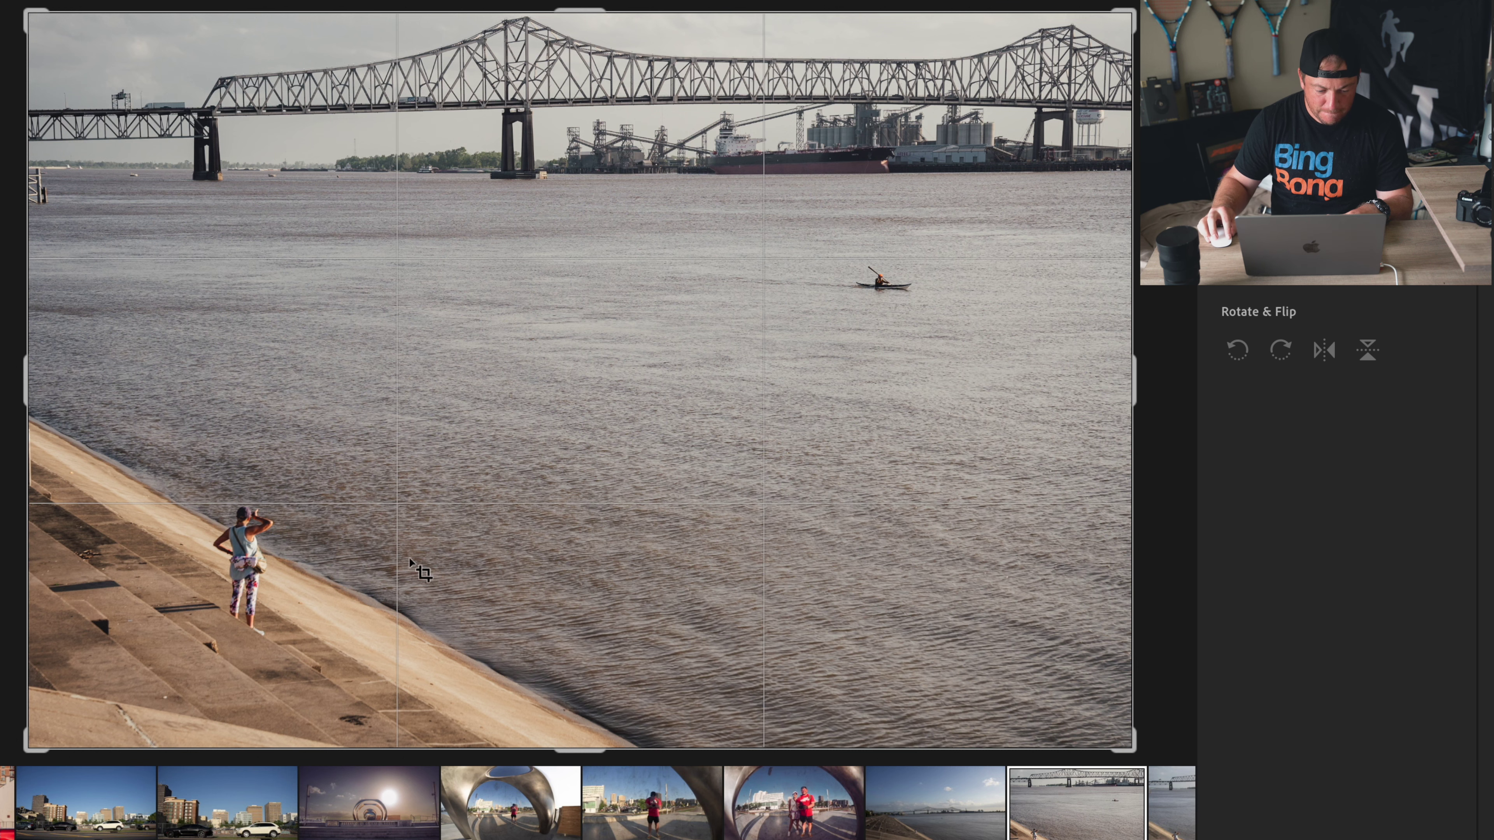
Step: Pull the crop in from the bottom-left corner and commit it
{"action": "left_click_drag", "start_coordinate": [42, 740], "coordinate": [62, 719]}
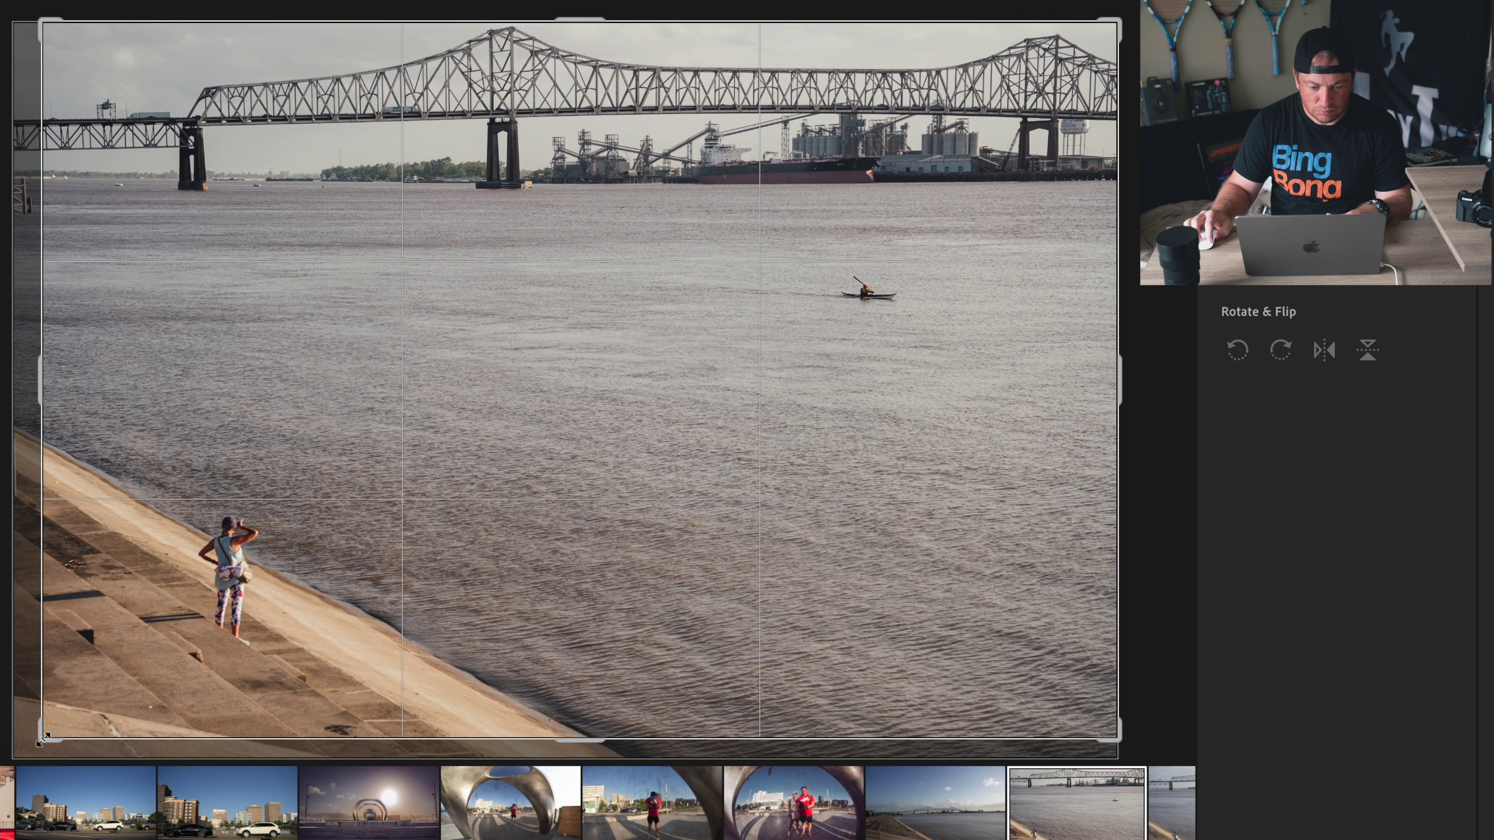
{"action": "key", "text": "Return"}
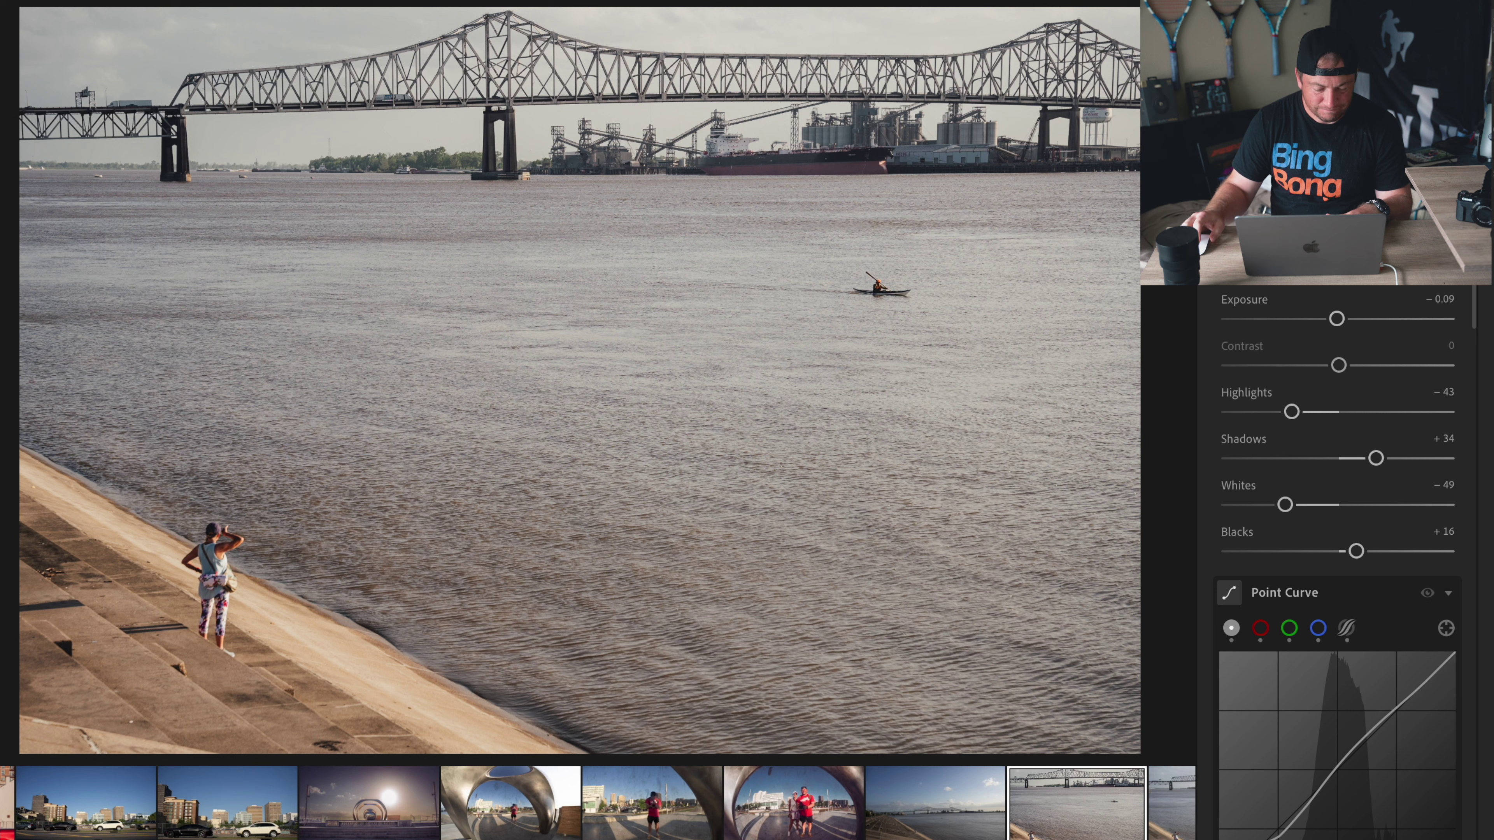
Step: Create a Select Sky mask and cool its Temp to -22, undoing a trial saturation boost
{"action": "key", "text": "shift+w"}
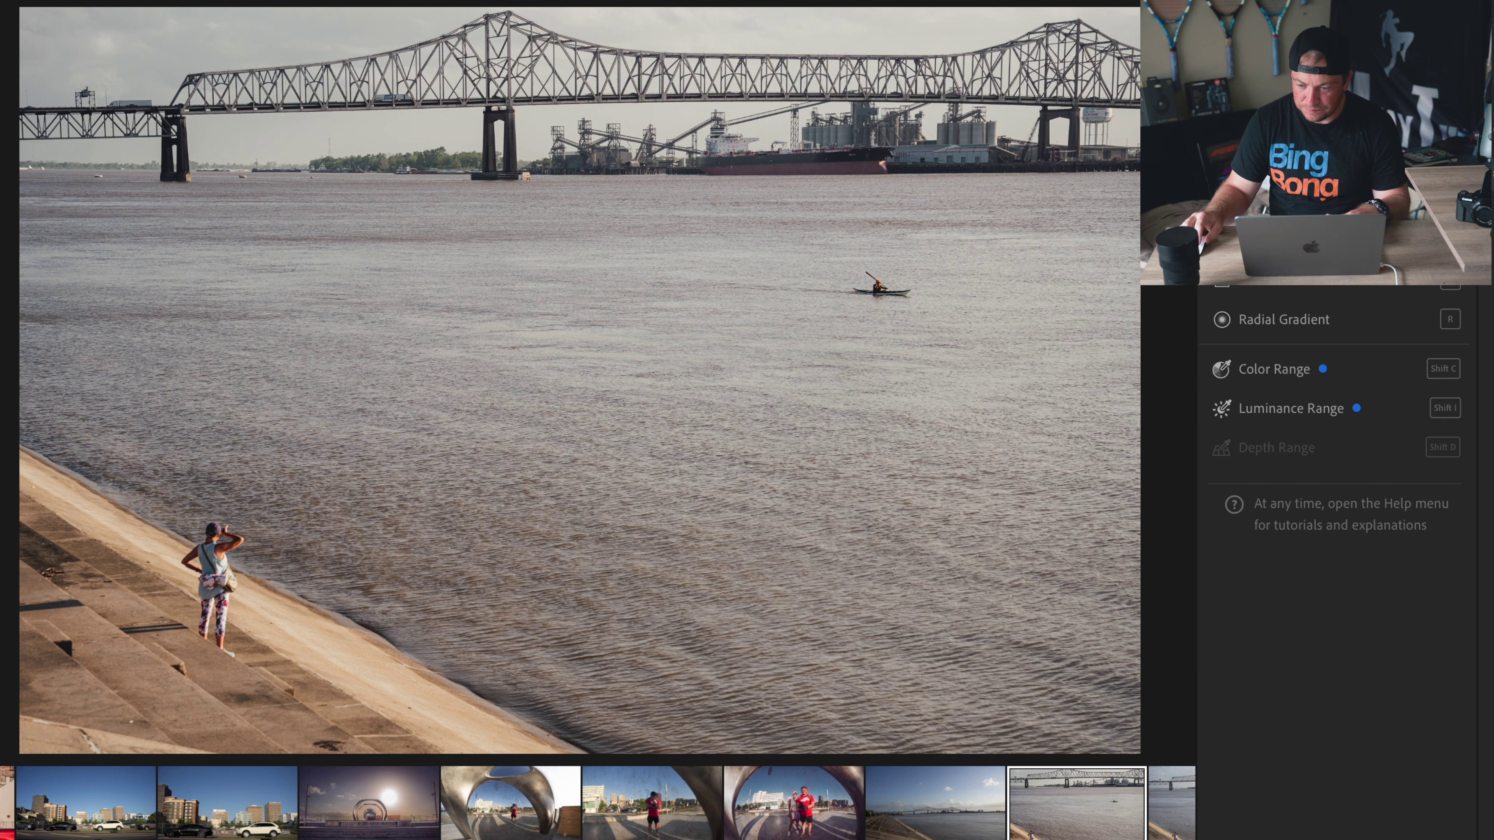
{"action": "left_click", "coordinate": [1271, 194]}
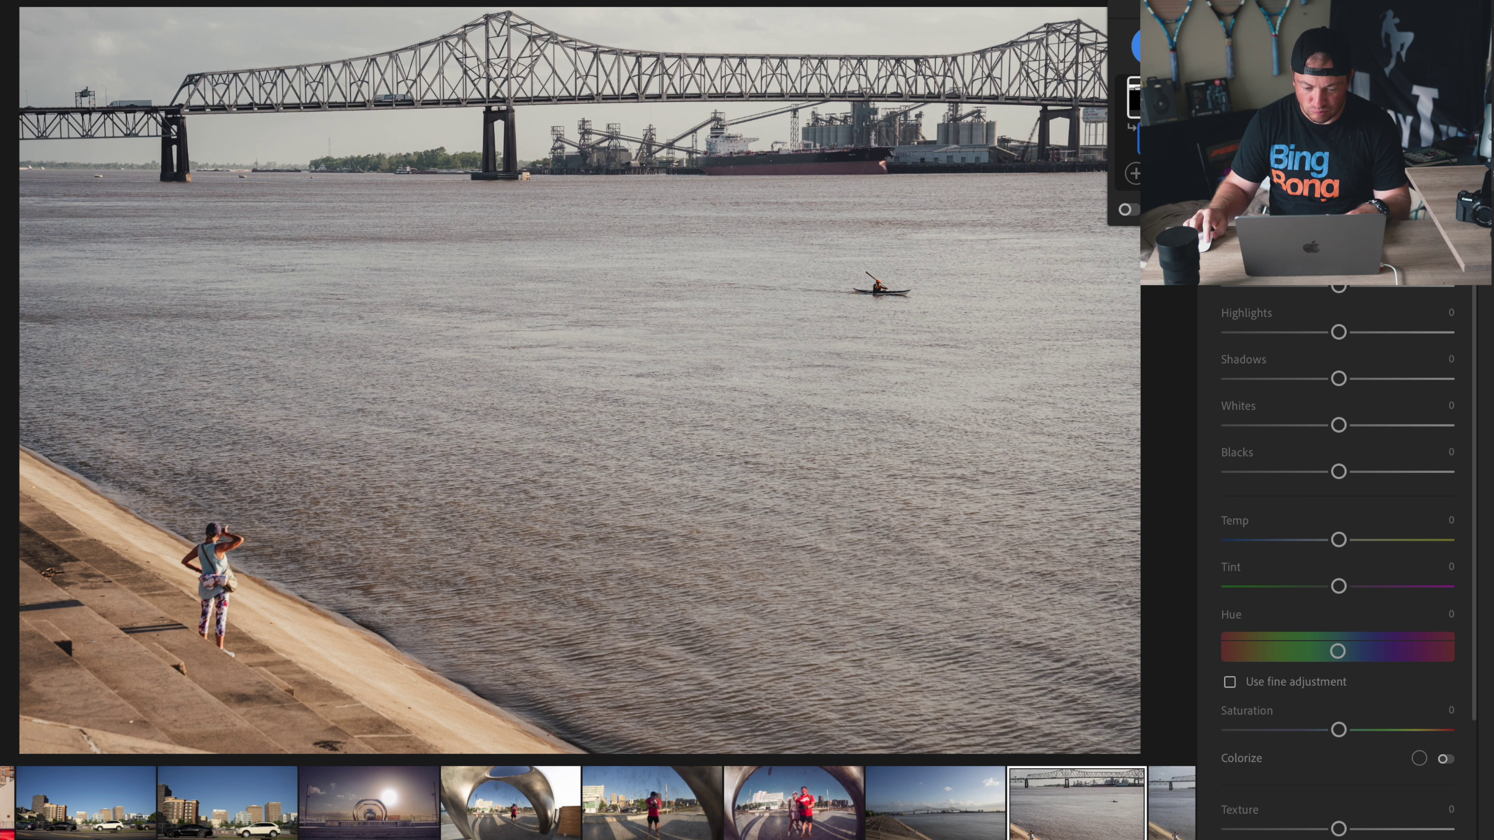
{"action": "key", "text": "ctrl+z"}
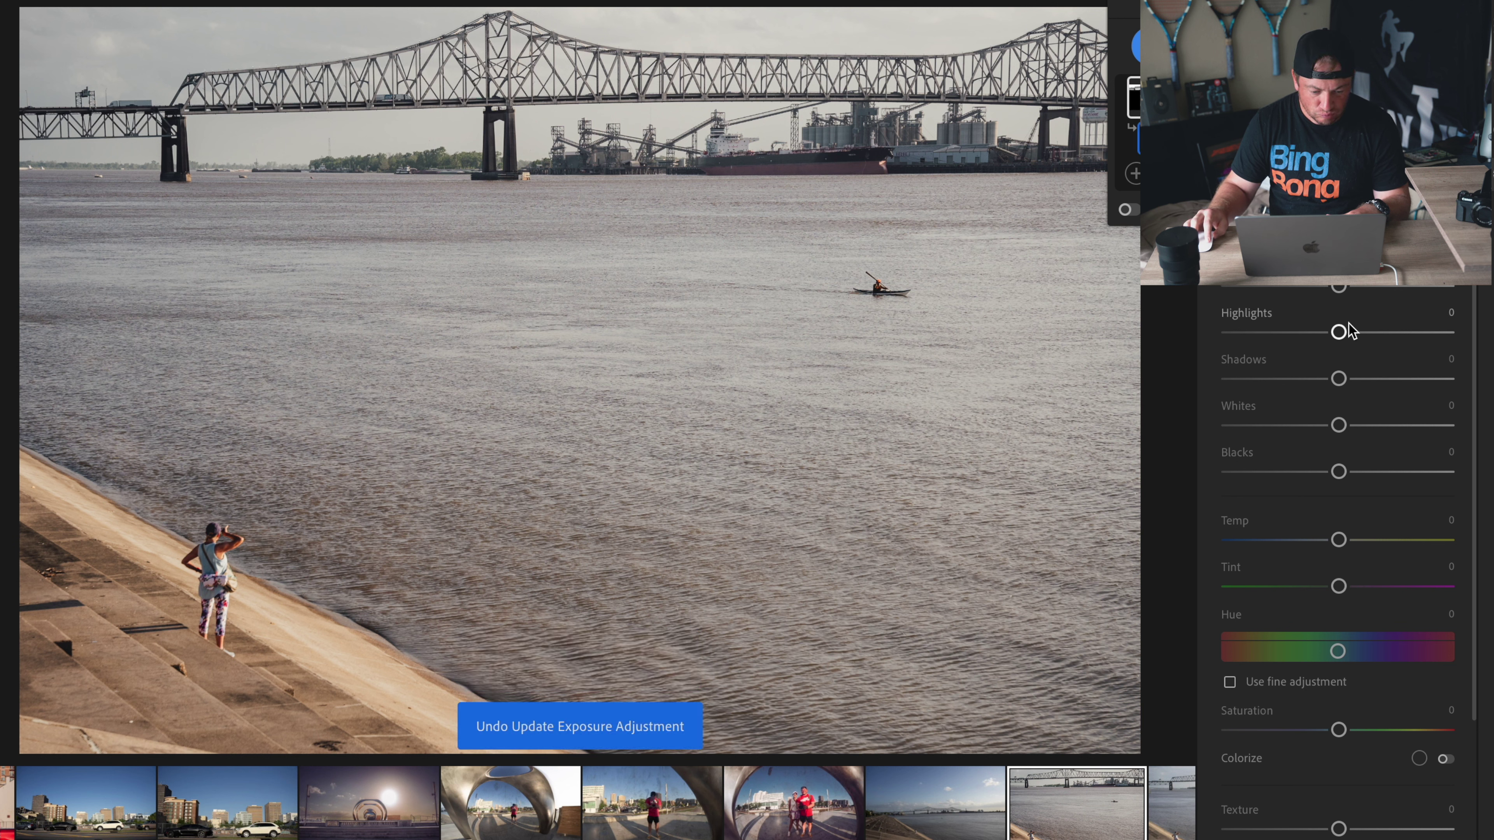
{"action": "mouse_move", "coordinate": [1339, 539]}
{"action": "left_mouse_down"}
{"action": "mouse_move", "coordinate": [1292, 540]}
{"action": "mouse_move", "coordinate": [1314, 540]}
{"action": "left_mouse_up"}
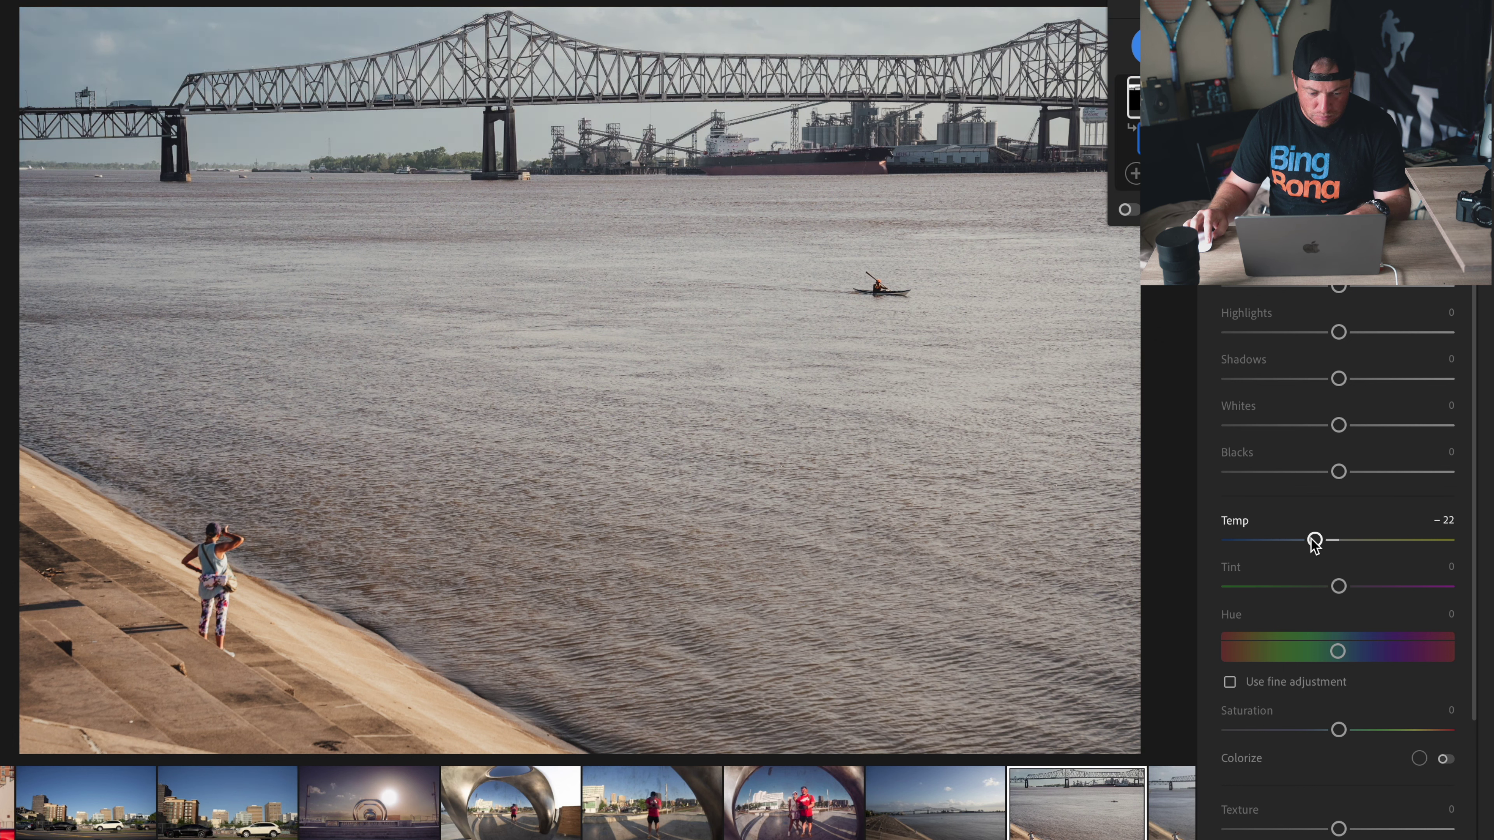
{"action": "scroll", "coordinate": [1337, 488], "scroll_direction": "down", "scroll_amount": 3}
{"action": "scroll", "coordinate": [1337, 589], "scroll_direction": "down", "scroll_amount": 1}
{"action": "mouse_move", "coordinate": [1339, 614]}
{"action": "left_mouse_down"}
{"action": "mouse_move", "coordinate": [1366, 614]}
{"action": "mouse_move", "coordinate": [1331, 614]}
{"action": "left_mouse_up"}
{"action": "key", "text": "ctrl+z"}
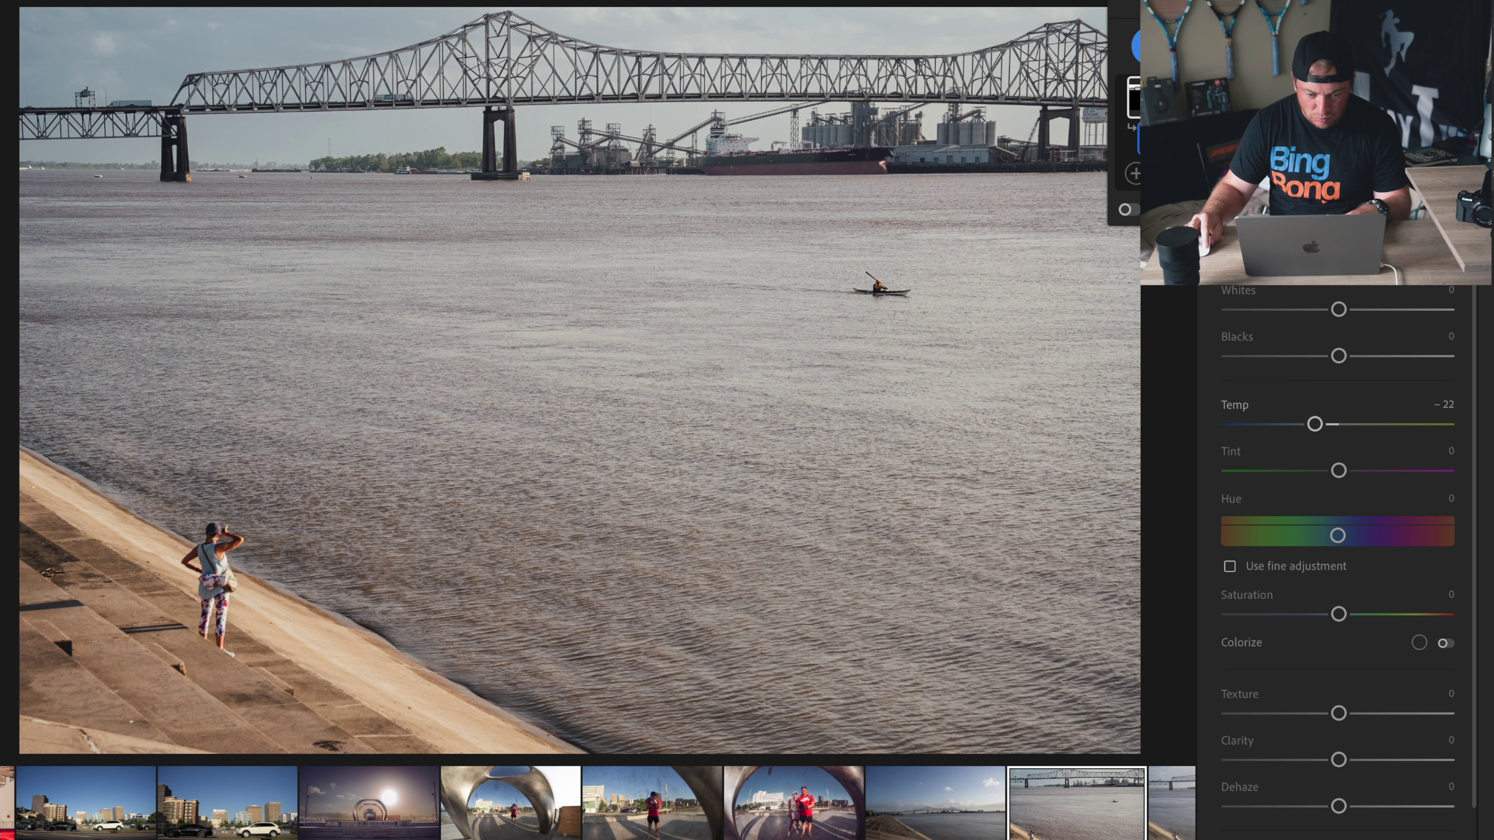
Step: Leave masking and cool the whole photo's white balance Temp to about 3,793
{"action": "key", "text": "e"}
{"action": "scroll", "coordinate": [1318, 474], "scroll_direction": "down", "scroll_amount": 5}
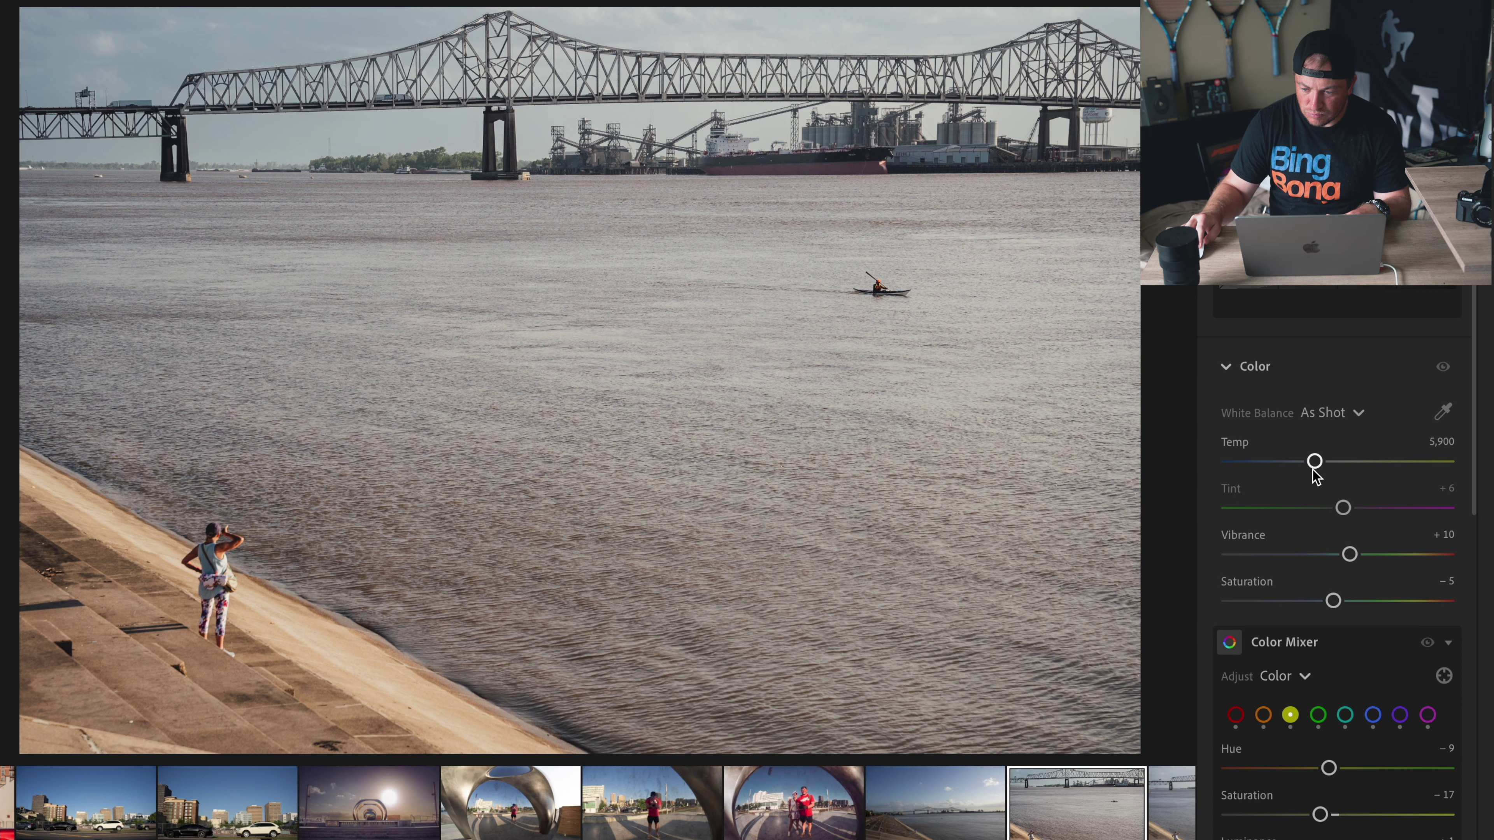
{"action": "left_click_drag", "start_coordinate": [1312, 470], "coordinate": [1279, 474]}
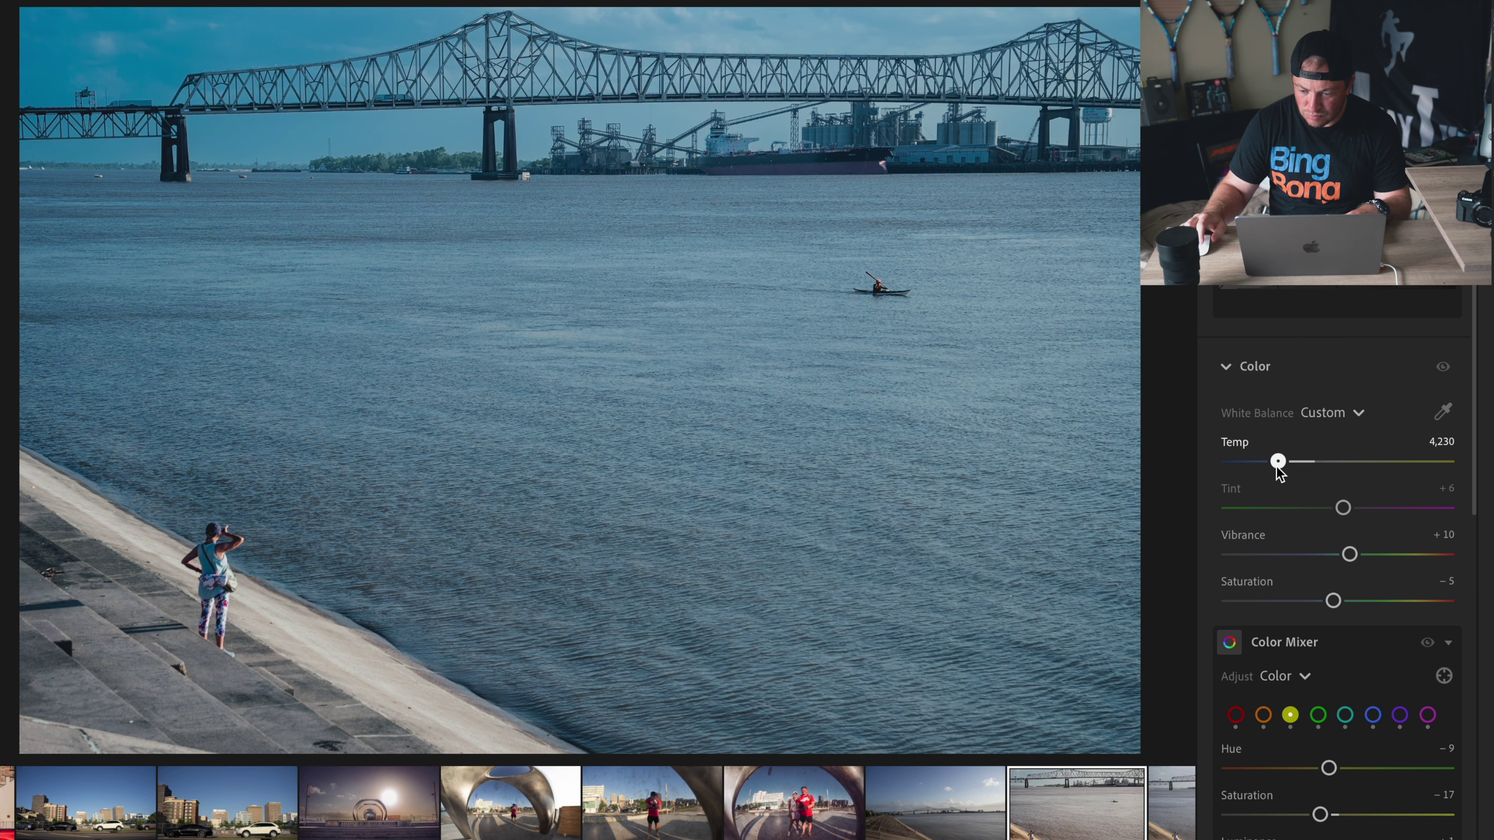
{"action": "key", "text": "ctrl+z"}
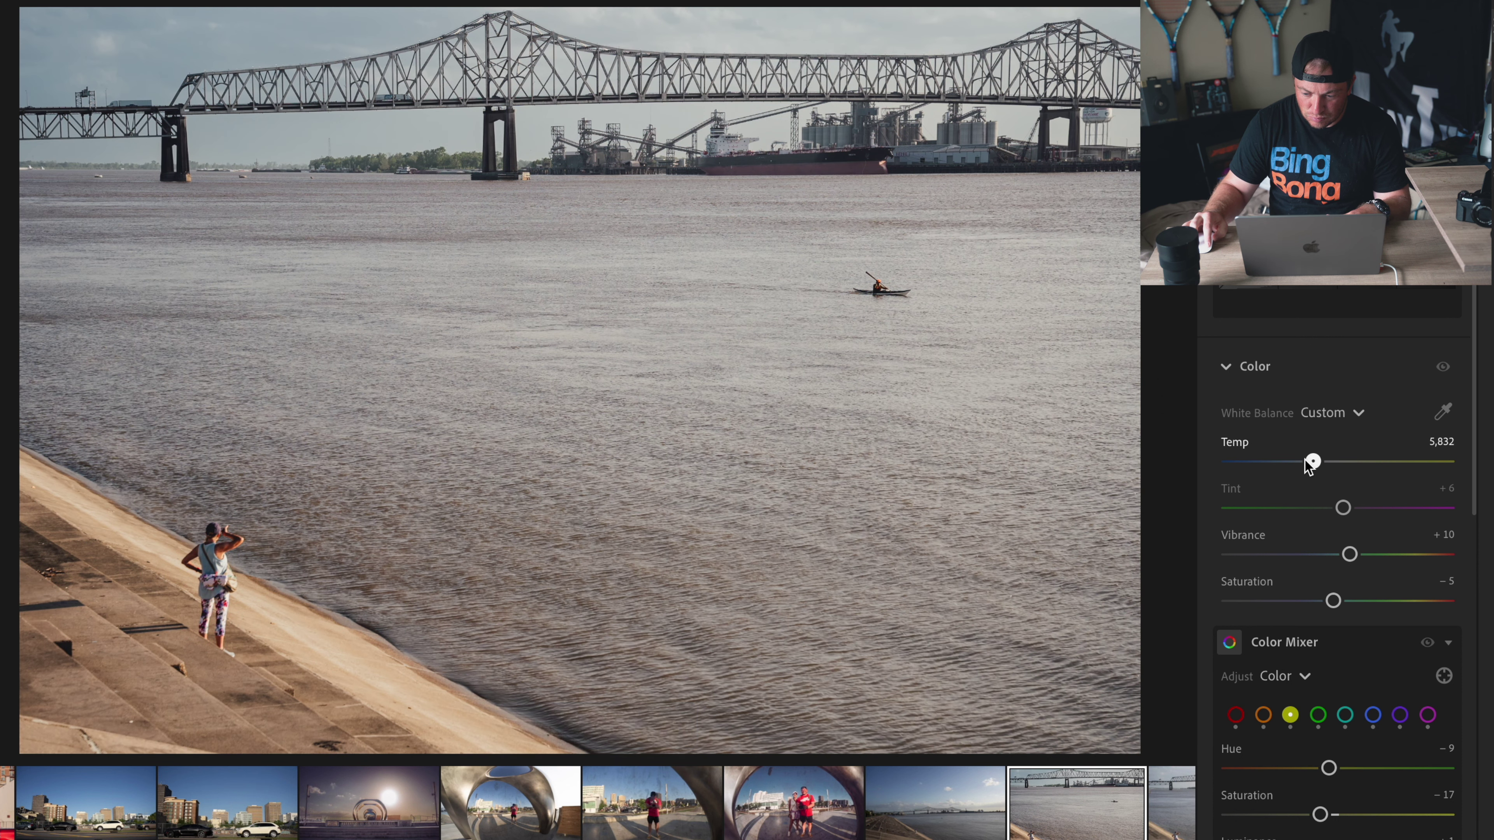
{"action": "left_click_drag", "start_coordinate": [1315, 463], "coordinate": [1290, 462]}
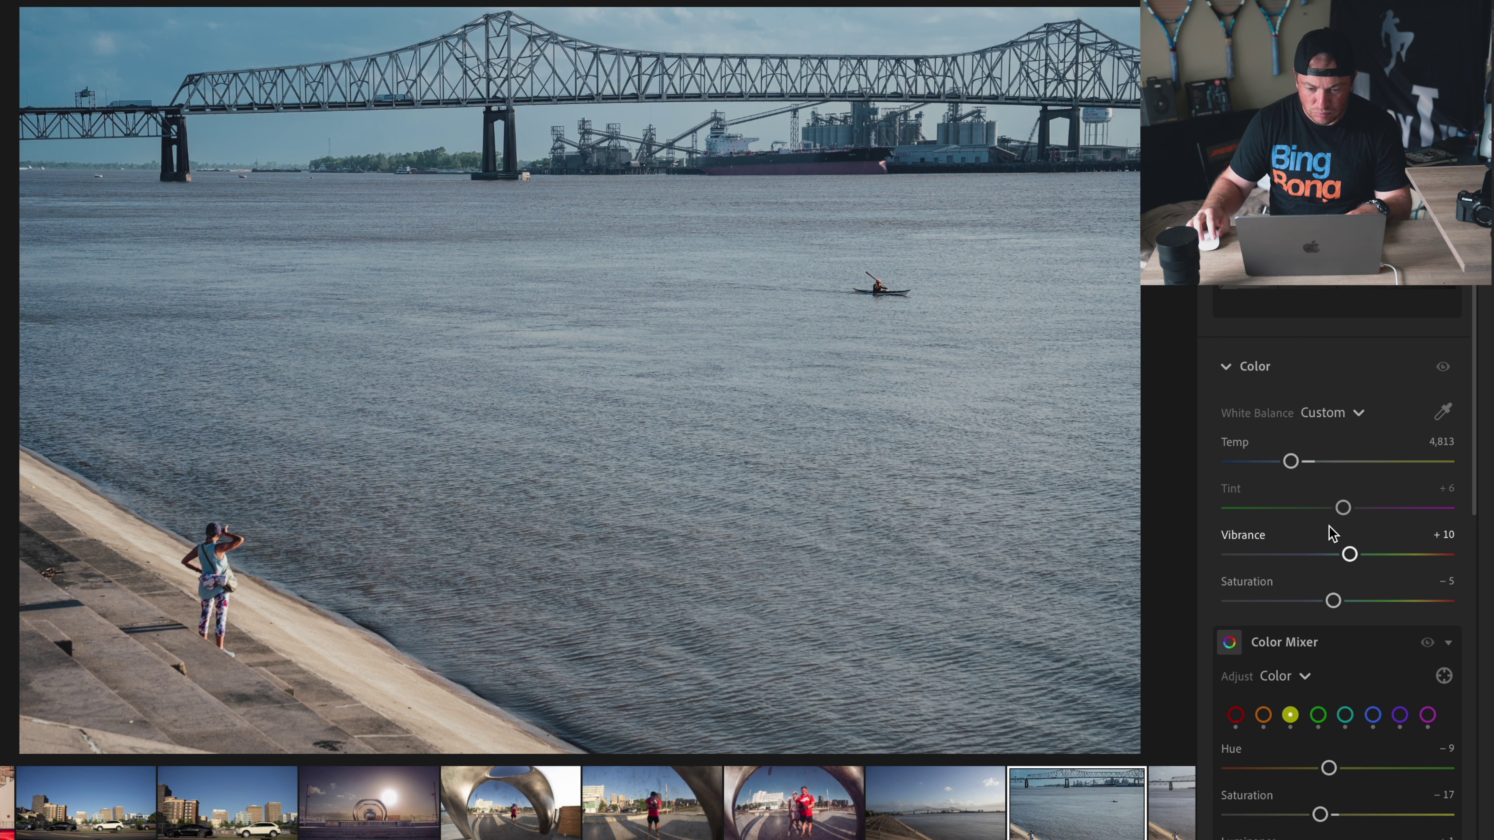
{"action": "left_click_drag", "start_coordinate": [1291, 462], "coordinate": [1269, 463]}
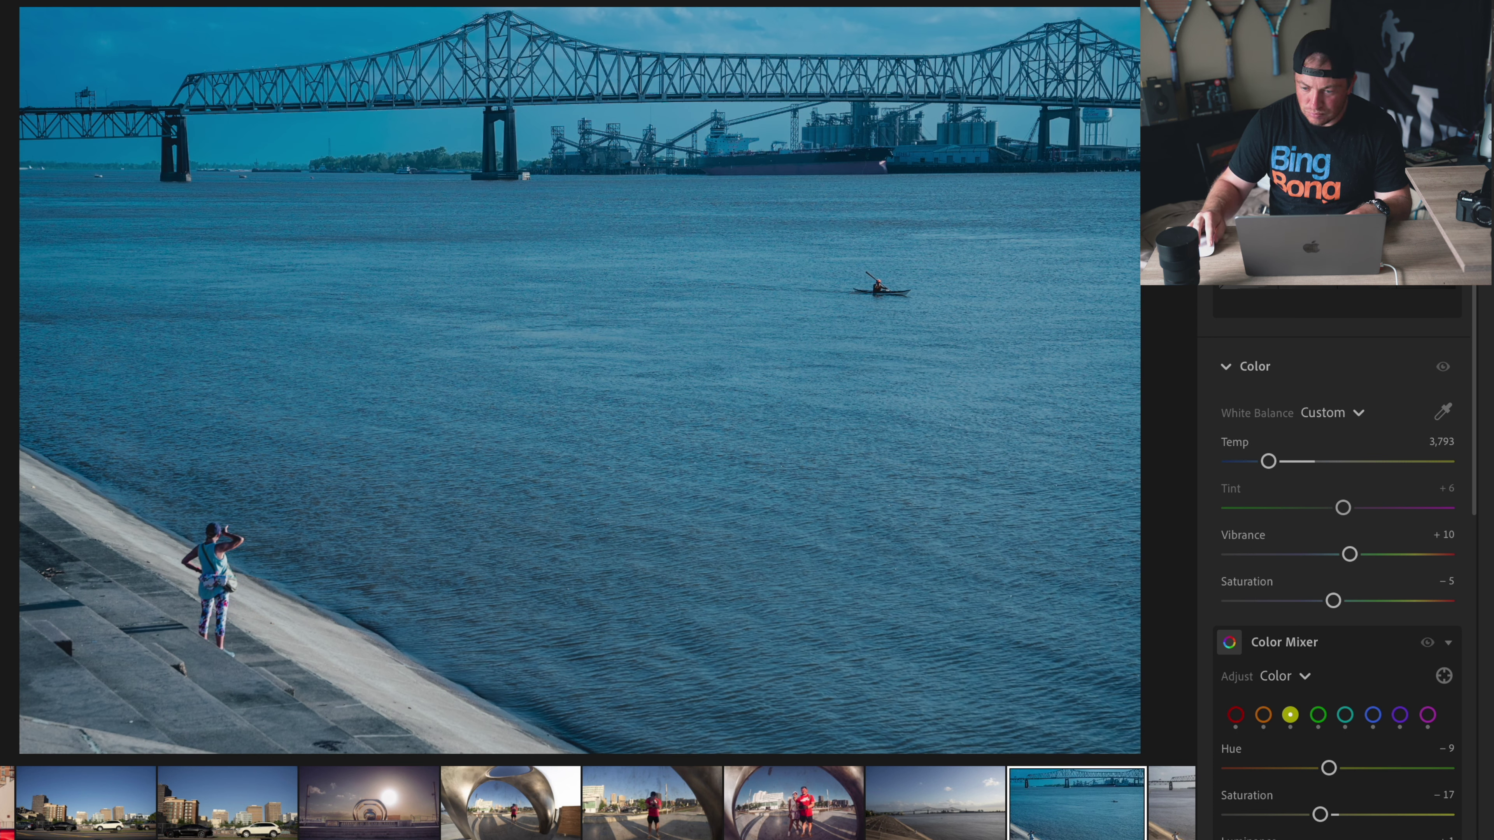
Step: Reopen the sky mask and reset its Temp to 0
{"action": "key", "text": "shift+w"}
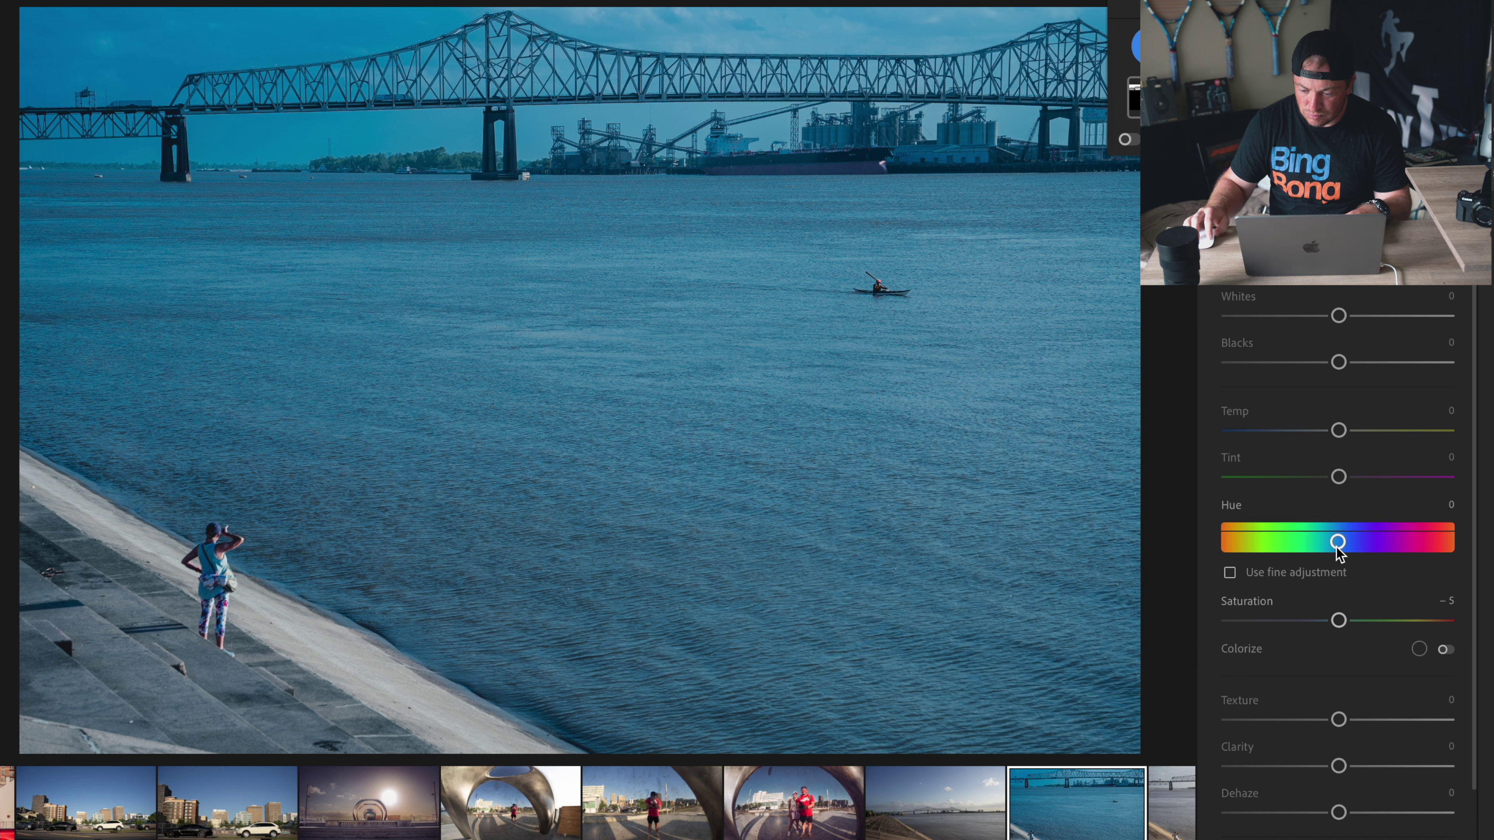
{"action": "scroll", "coordinate": [1353, 471], "scroll_direction": "up", "scroll_amount": 3}
{"action": "mouse_move", "coordinate": [1339, 540]}
{"action": "left_mouse_down"}
{"action": "mouse_move", "coordinate": [1315, 540]}
{"action": "mouse_move", "coordinate": [1343, 543]}
{"action": "left_mouse_up"}
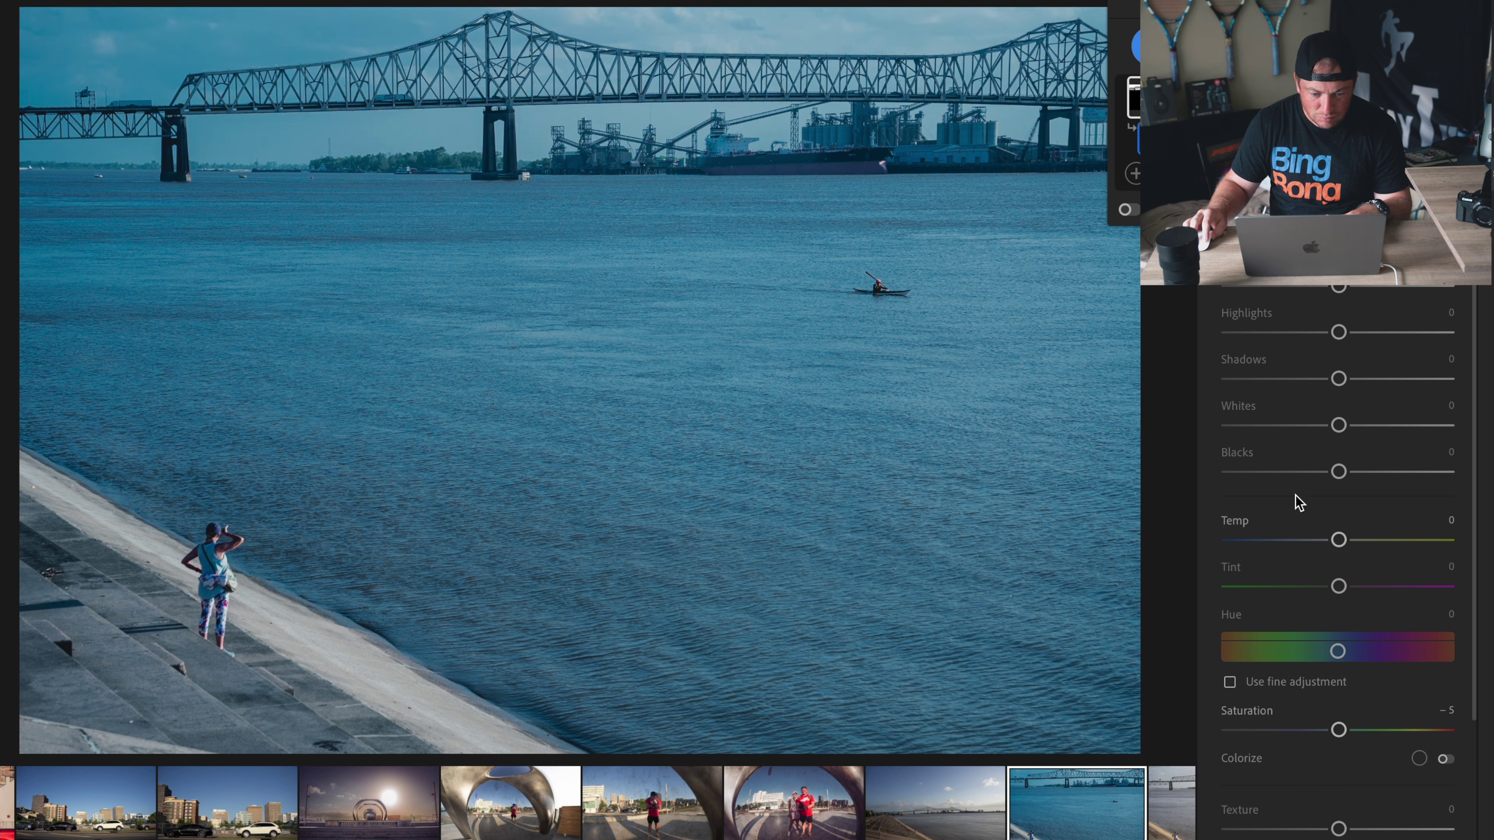
Step: Leave masking and warm the whole photo's Temp to 4,342 to reduce the blue
{"action": "key", "text": "Escape"}
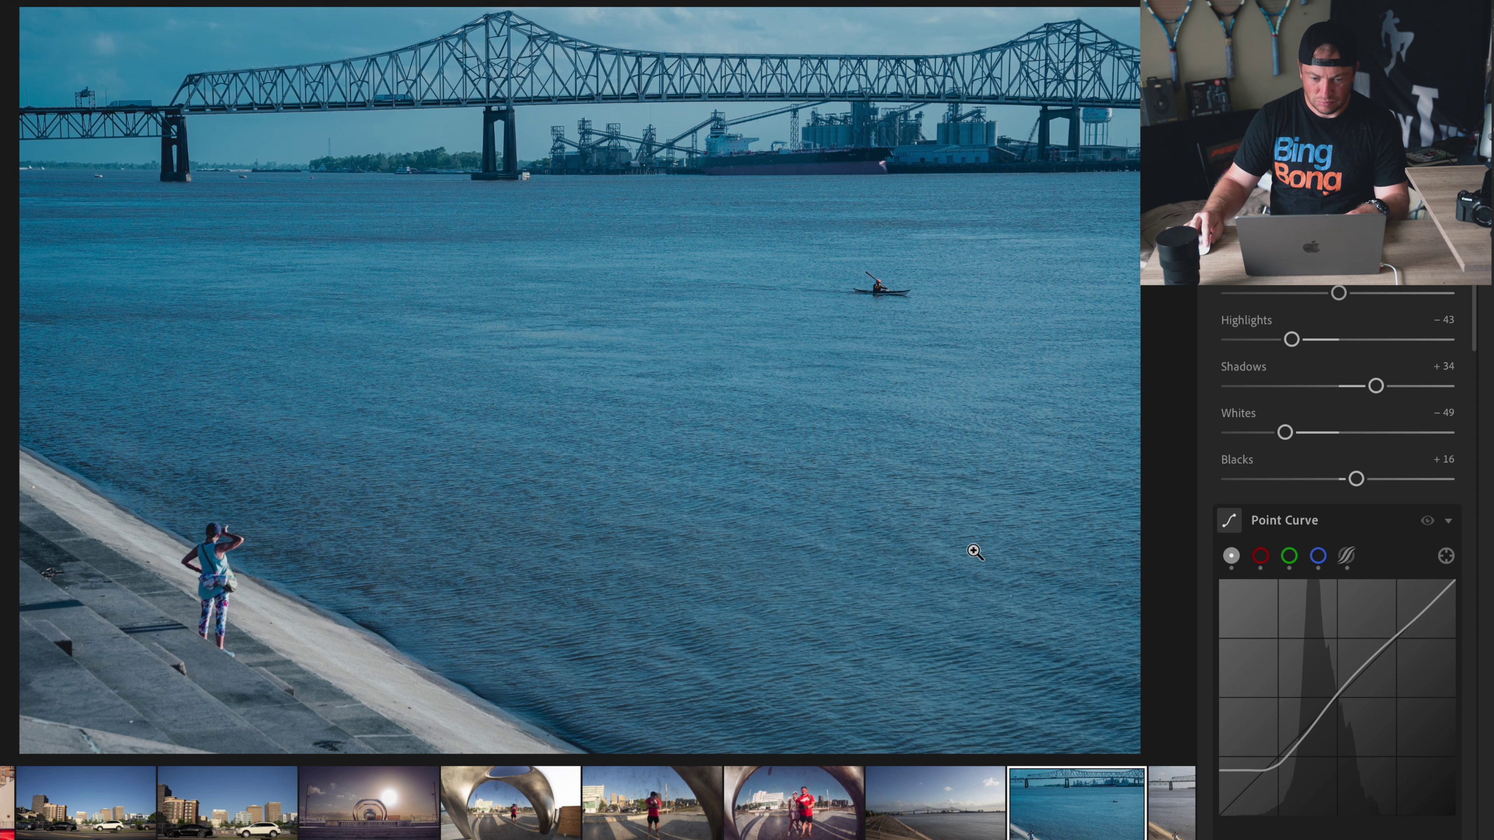
{"action": "scroll", "coordinate": [1307, 484], "scroll_direction": "down", "scroll_amount": 5}
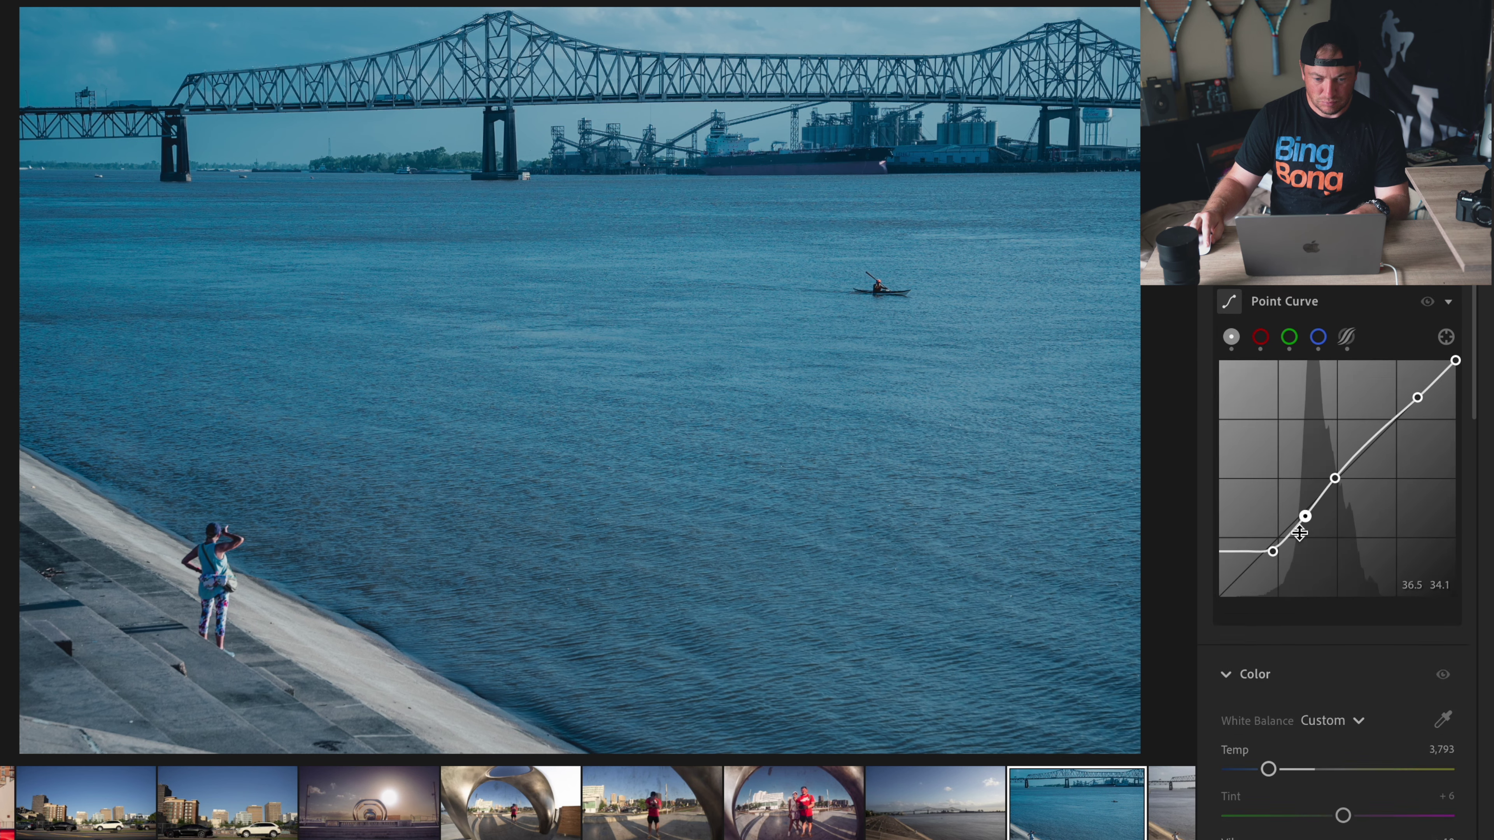
{"action": "scroll", "coordinate": [1307, 484], "scroll_direction": "down", "scroll_amount": 5}
{"action": "left_click_drag", "start_coordinate": [1270, 506], "coordinate": [1283, 508]}
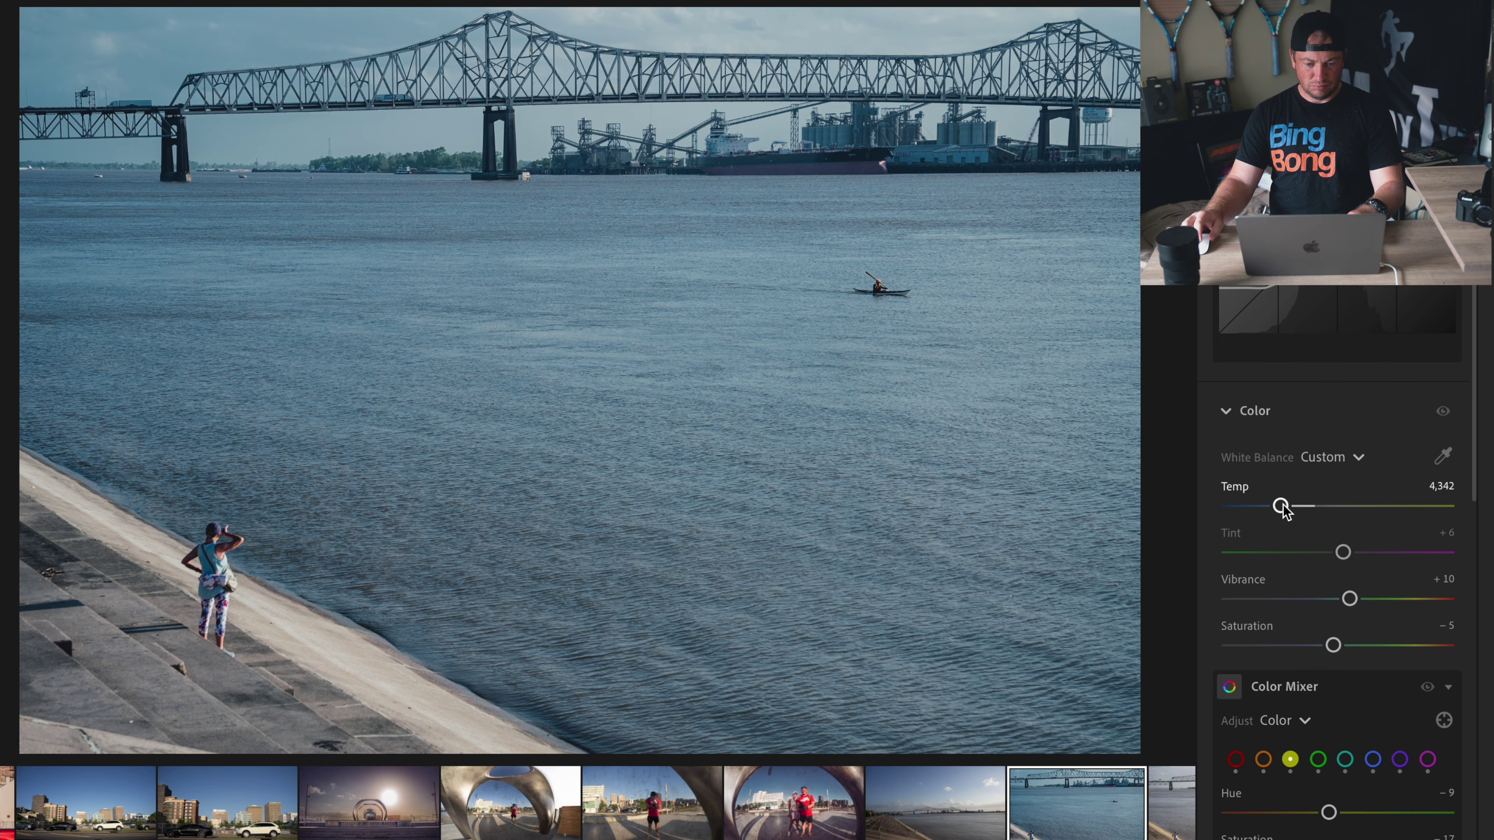
Step: Try warmer and cooler sky mask temperatures, then undo them all
{"action": "key", "text": "m"}
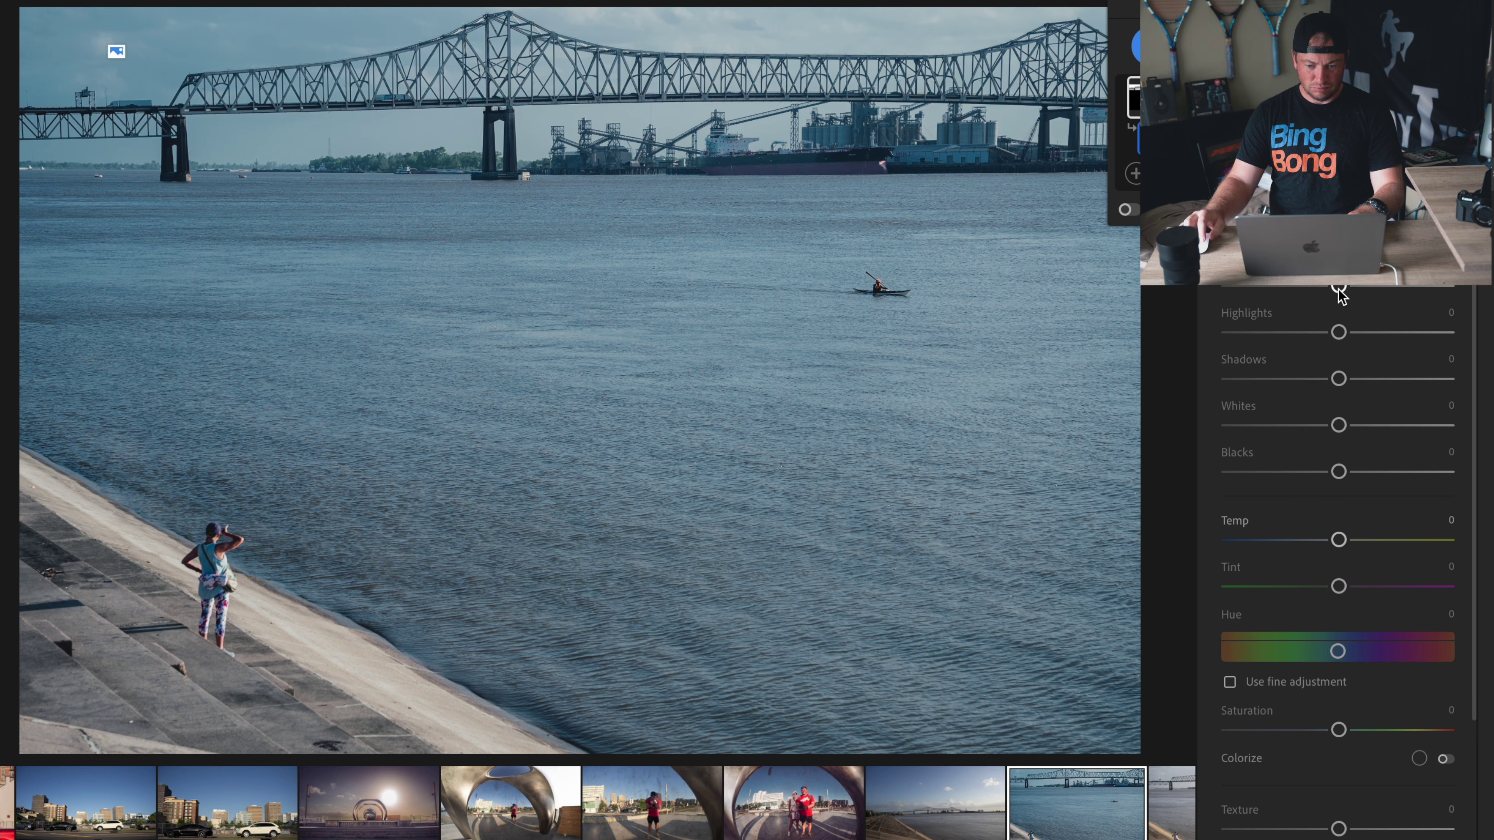
{"action": "left_click_drag", "start_coordinate": [1339, 540], "coordinate": [1395, 540]}
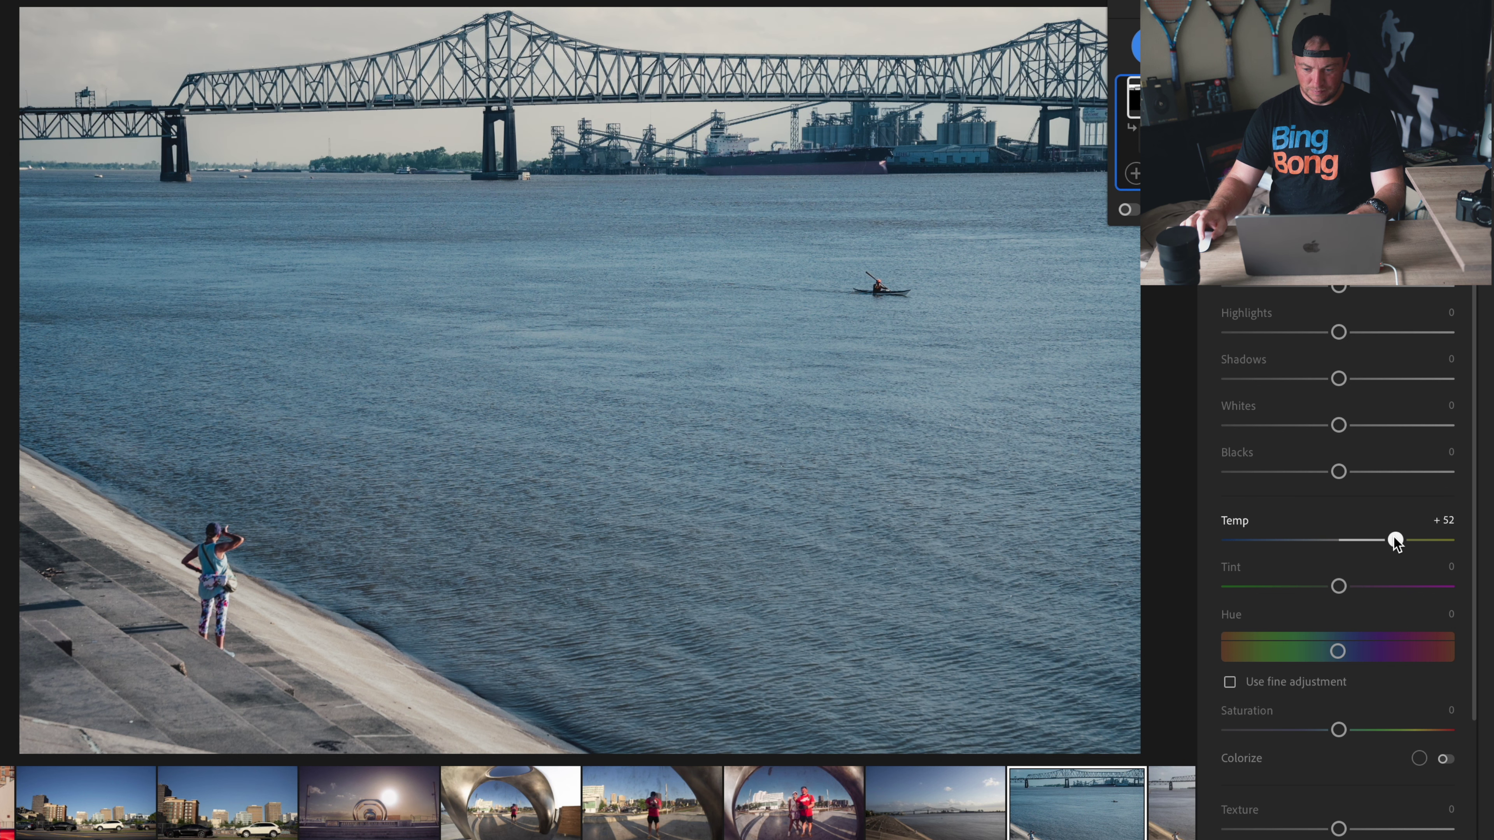
{"action": "mouse_move", "coordinate": [1395, 540]}
{"action": "left_mouse_down"}
{"action": "mouse_move", "coordinate": [1365, 540]}
{"action": "mouse_move", "coordinate": [1386, 540]}
{"action": "left_mouse_up"}
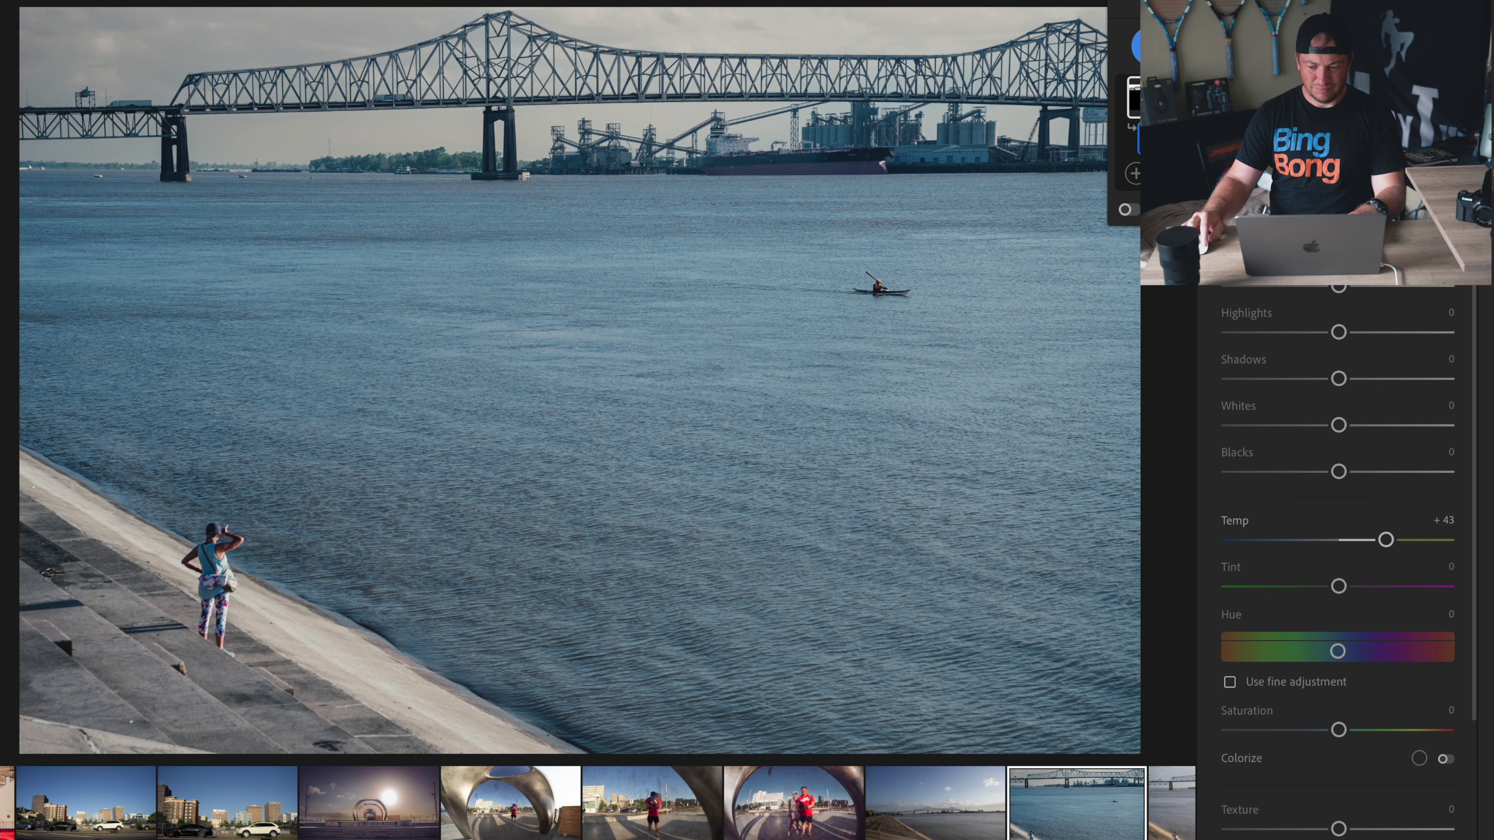
{"action": "key", "text": "ctrl+z"}
{"action": "key", "text": "ctrl+z"}
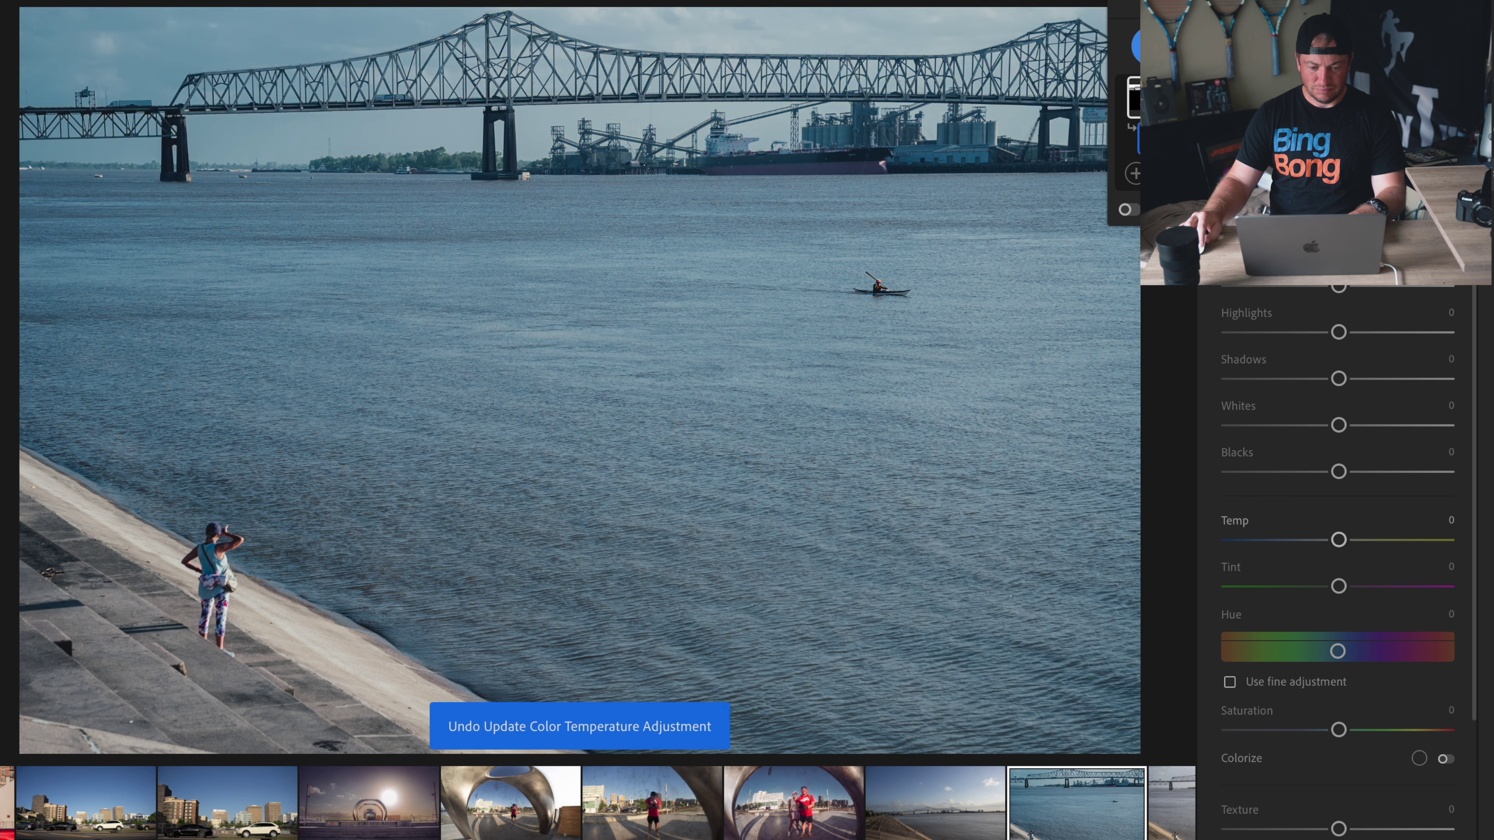
{"action": "key", "text": "ctrl+z"}
{"action": "key", "text": "ctrl+z"}
{"action": "key", "text": "ctrl+z"}
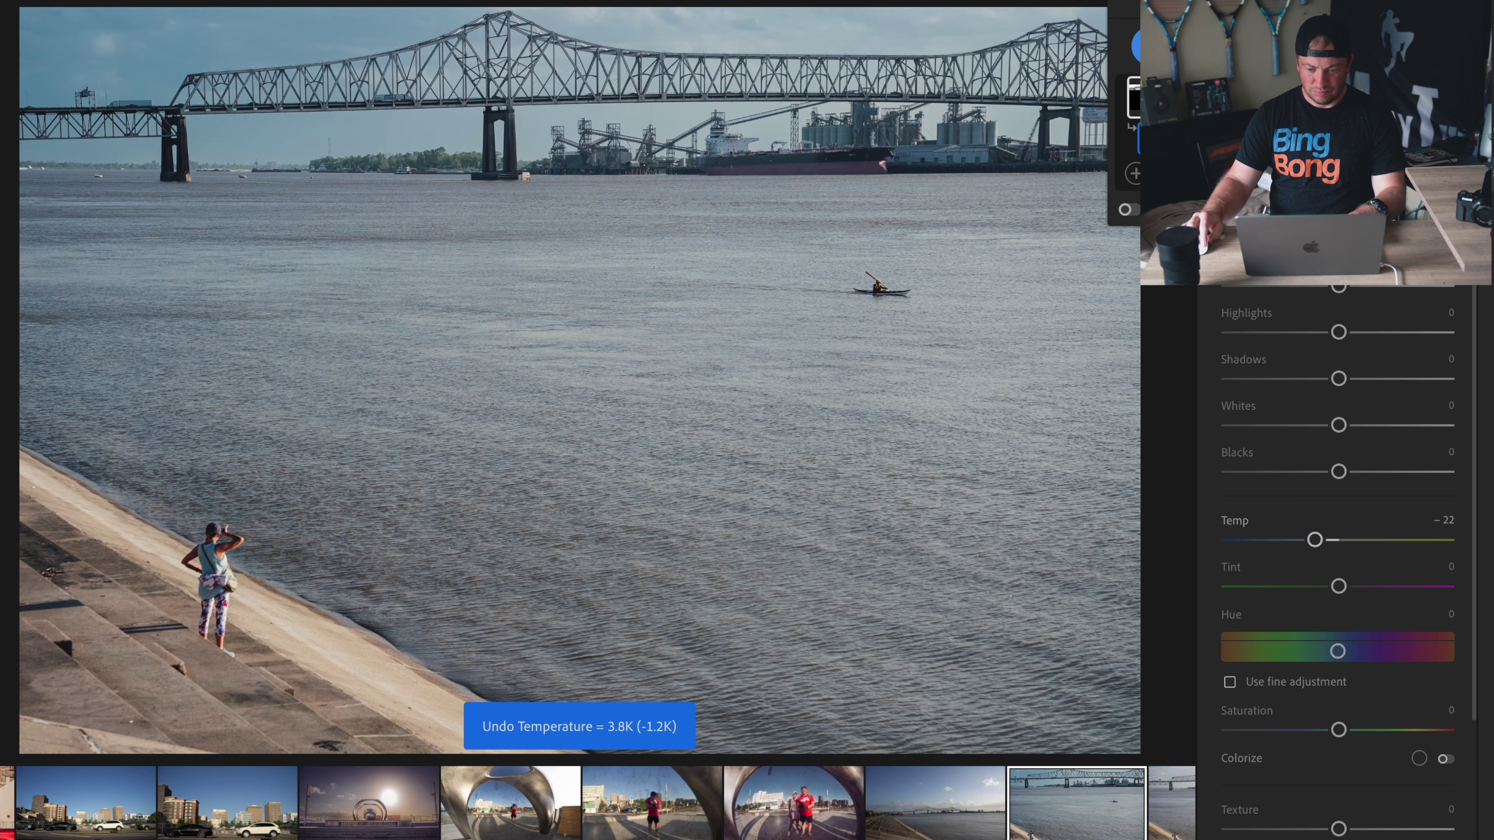
{"action": "key", "text": "ctrl+z"}
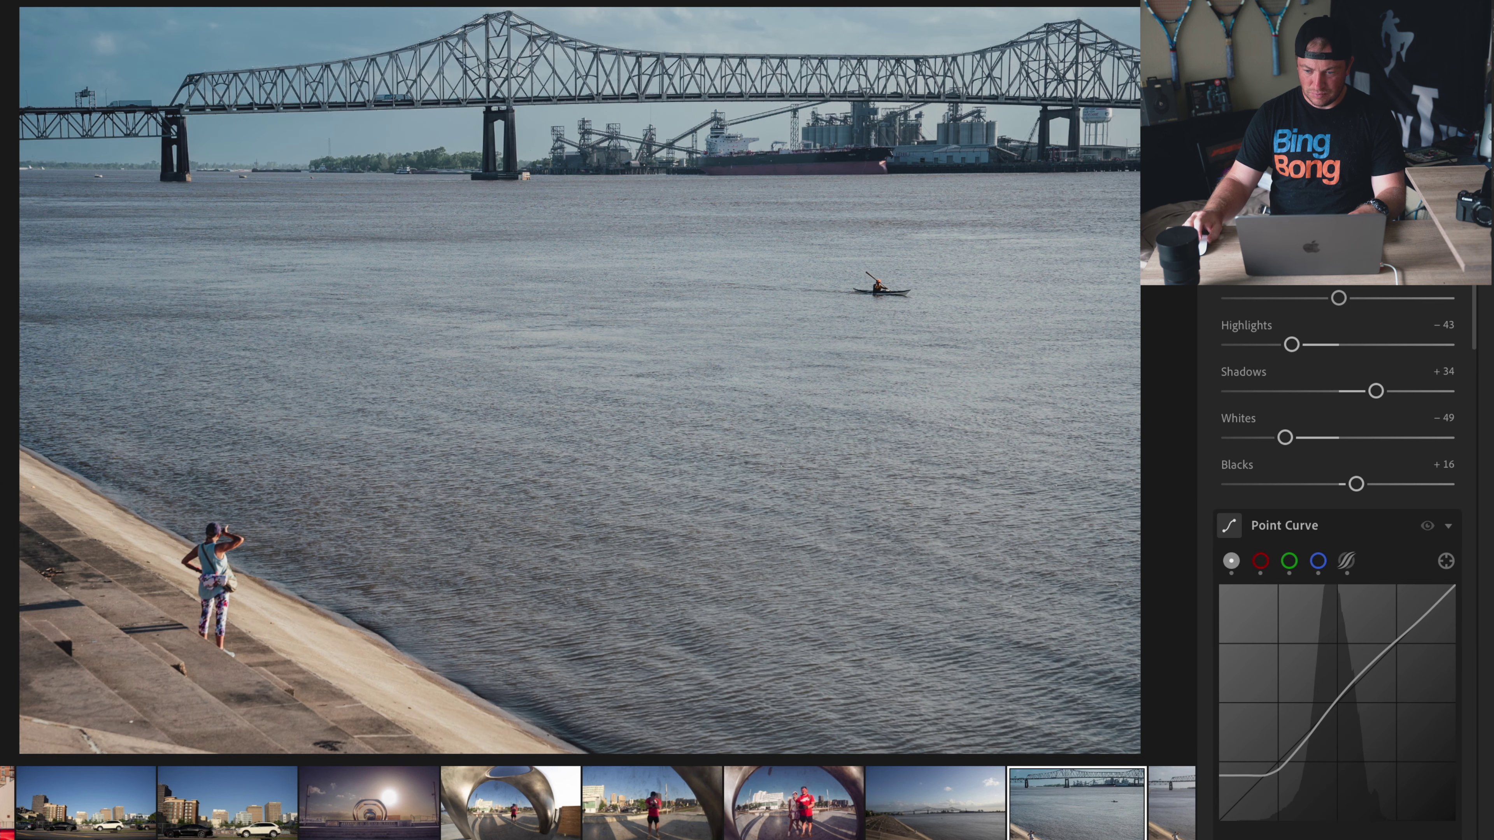
{"action": "scroll", "coordinate": [1434, 307], "scroll_direction": "down", "scroll_amount": 10}
{"action": "scroll", "coordinate": [1434, 309], "scroll_direction": "down", "scroll_amount": 2}
{"action": "key", "text": "ctrl+z"}
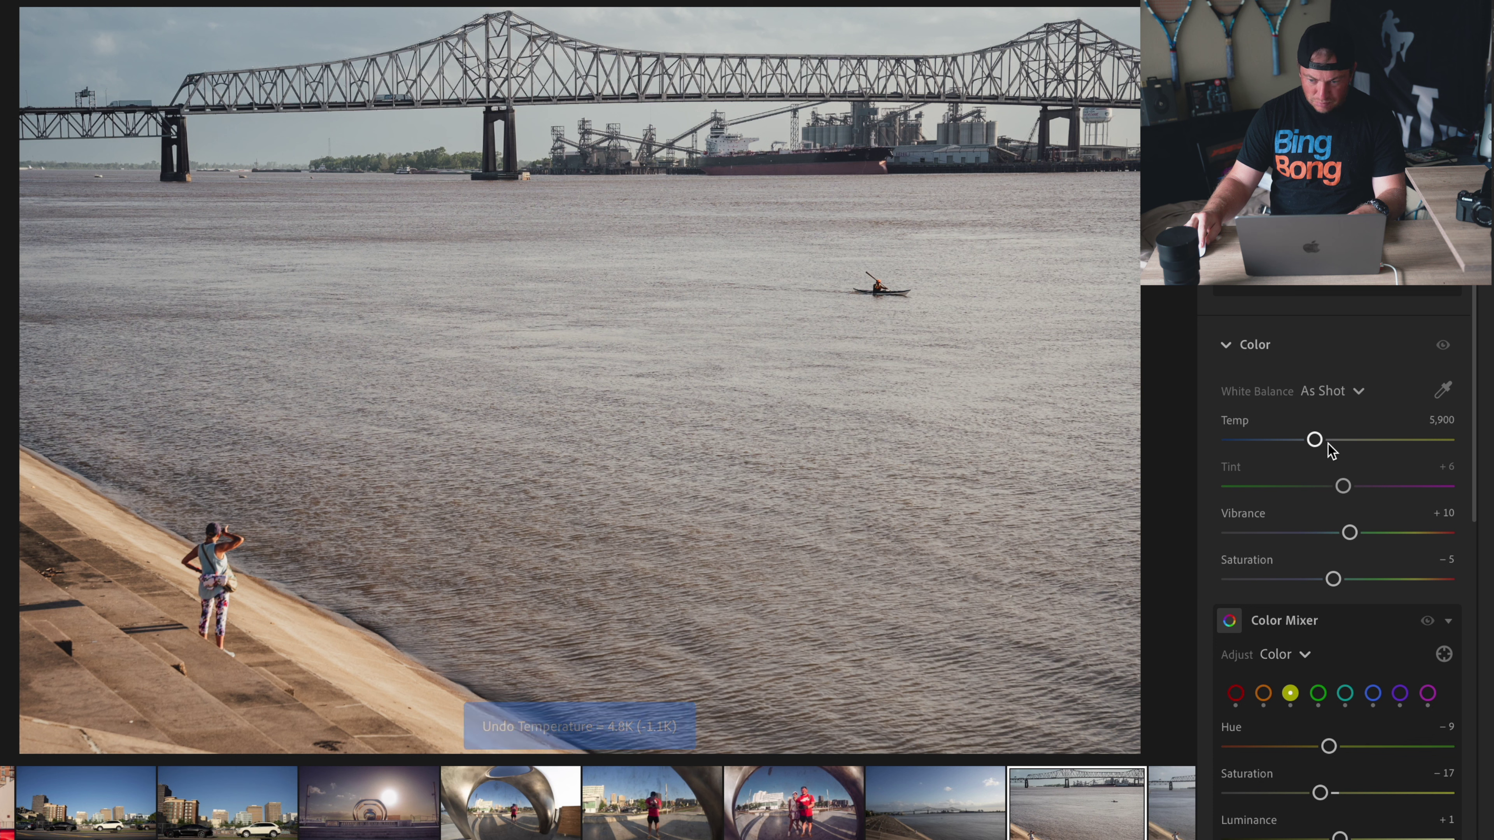
Step: Test cooler and warmer white balance, settling the photo's Temp at about 5,693
{"action": "left_click_drag", "start_coordinate": [1320, 442], "coordinate": [1302, 448]}
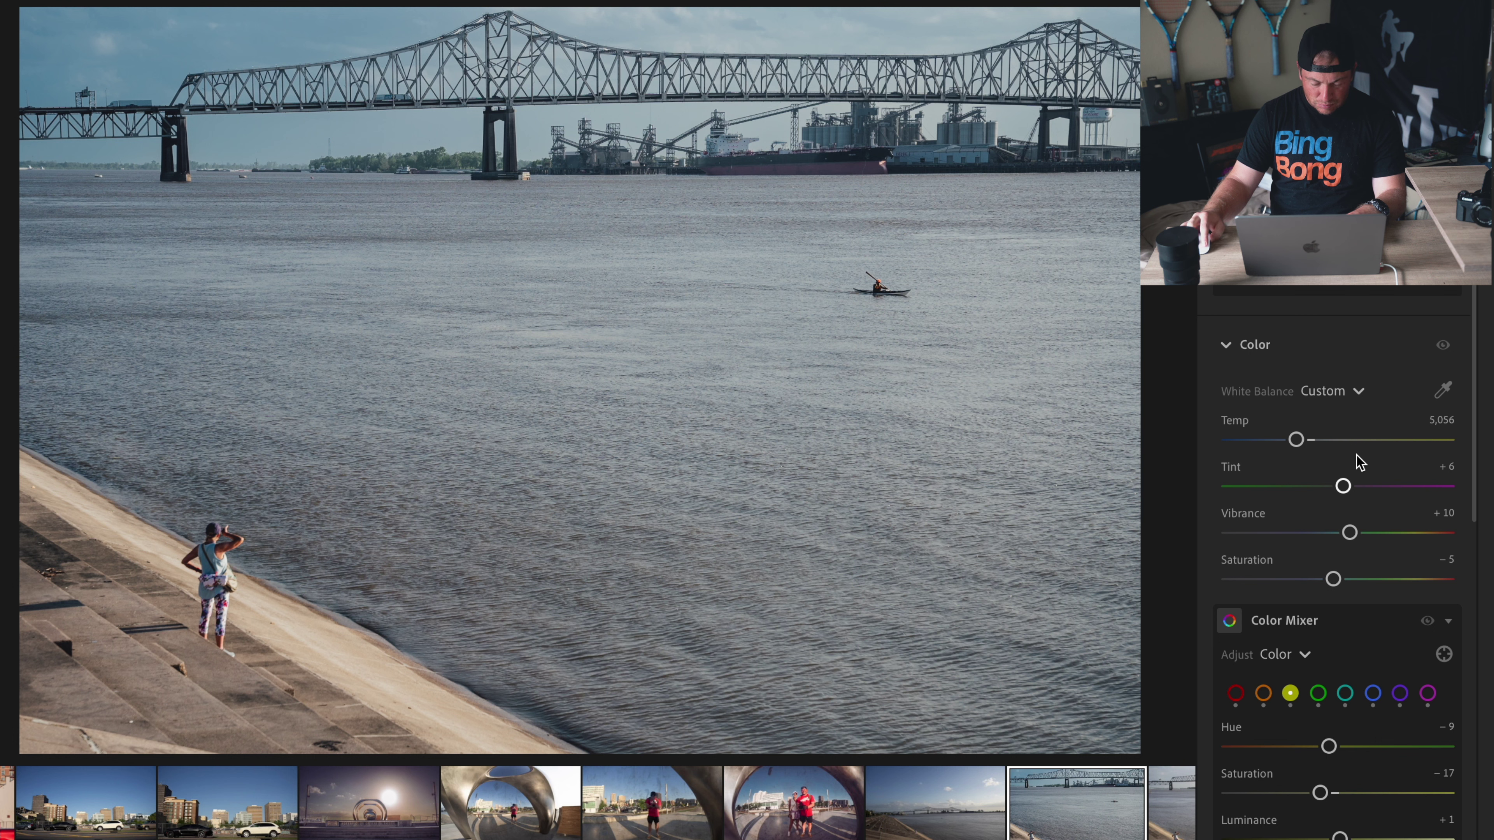
{"action": "key", "text": "ctrl+z"}
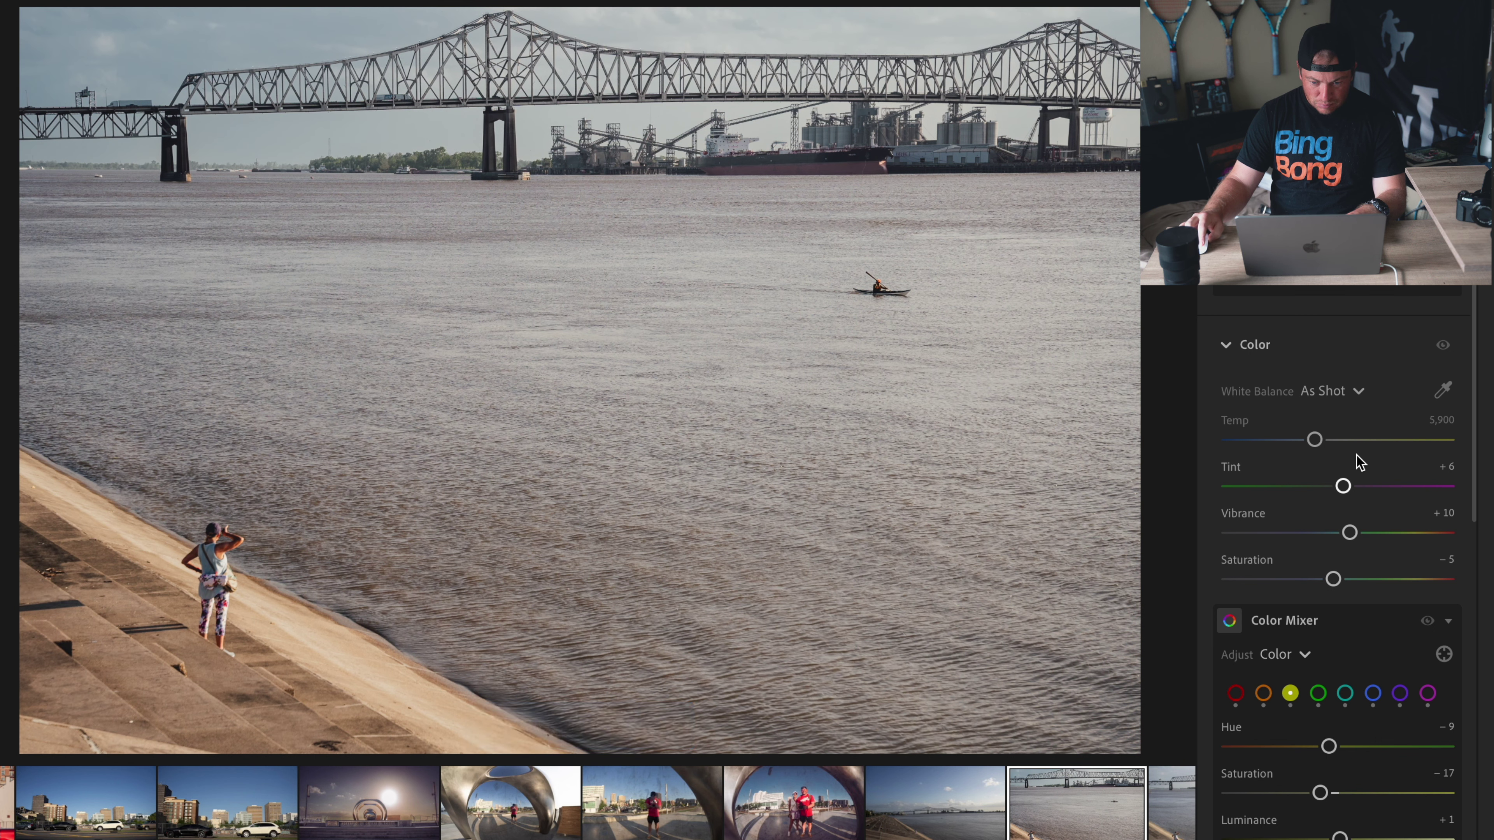
{"action": "left_click_drag", "start_coordinate": [1315, 442], "coordinate": [1368, 448]}
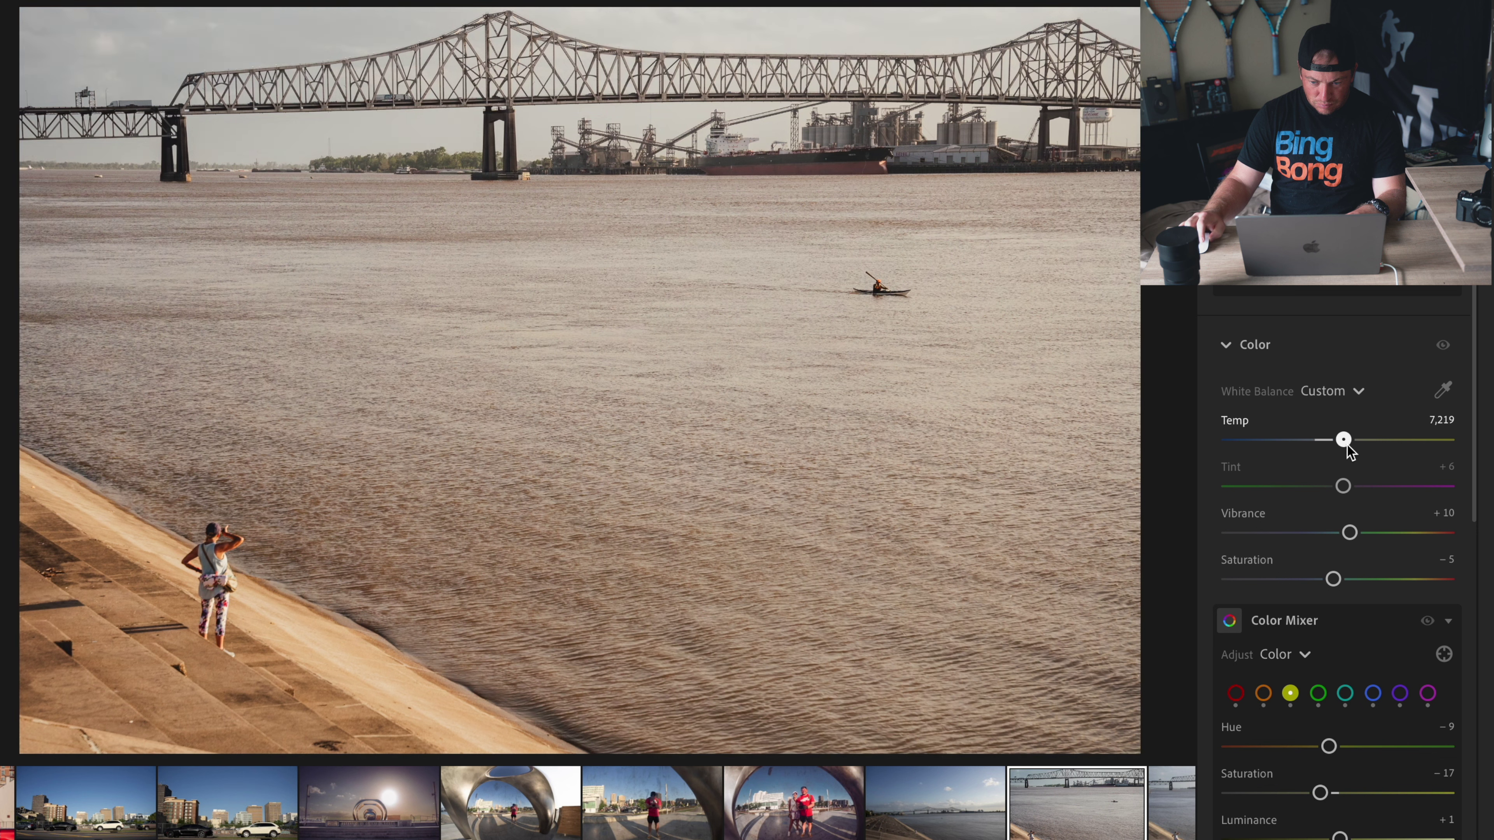
{"action": "key", "text": "ctrl+z"}
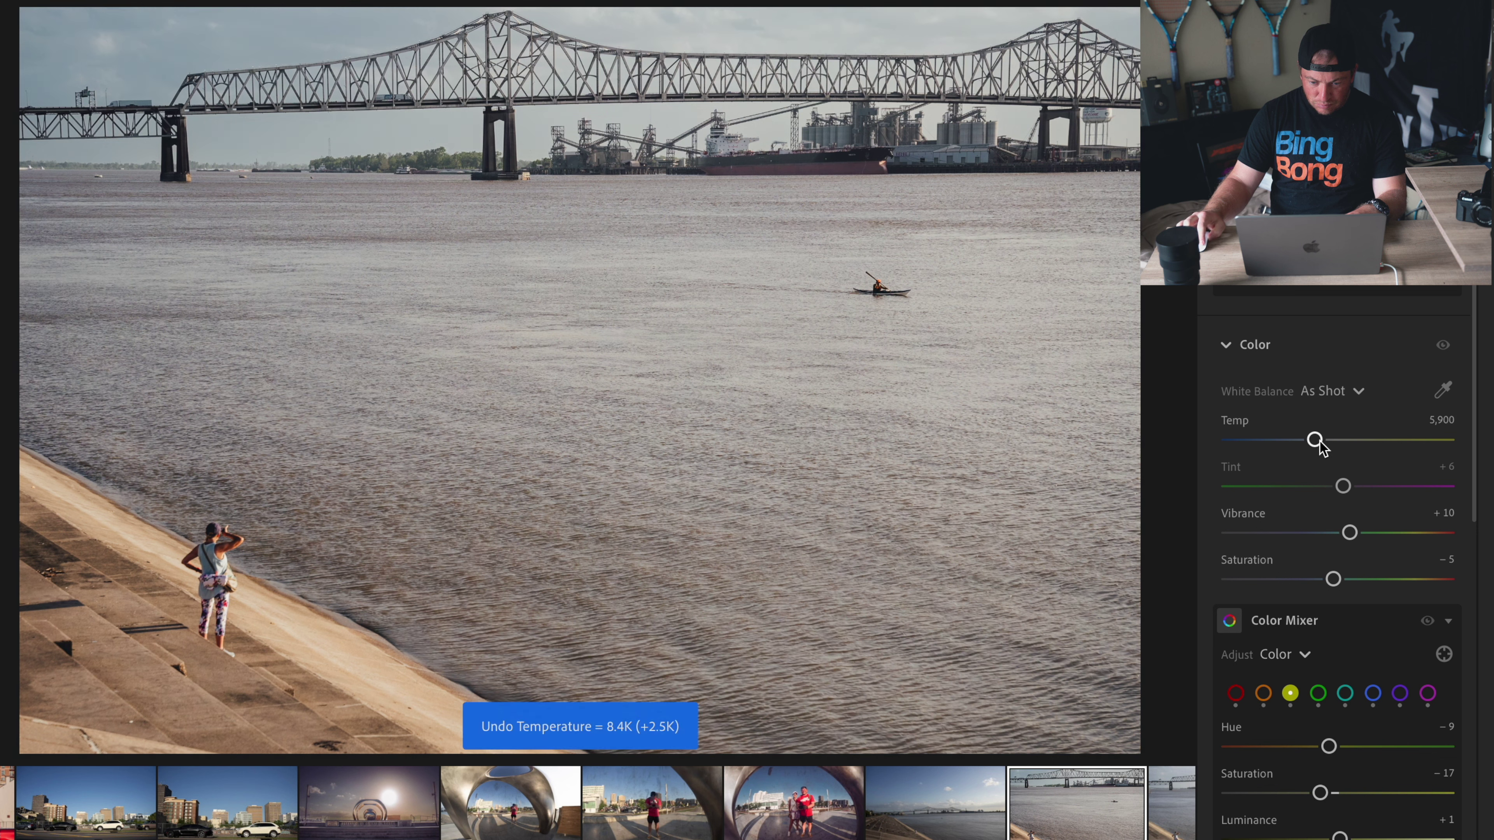
{"action": "left_click_drag", "start_coordinate": [1318, 444], "coordinate": [1313, 444]}
Step: Nudge Exposure to −0.17 and Highlights to −100, undoing Contrast, Shadows and Blacks trials
{"action": "scroll", "coordinate": [1331, 450], "scroll_direction": "up", "scroll_amount": 5}
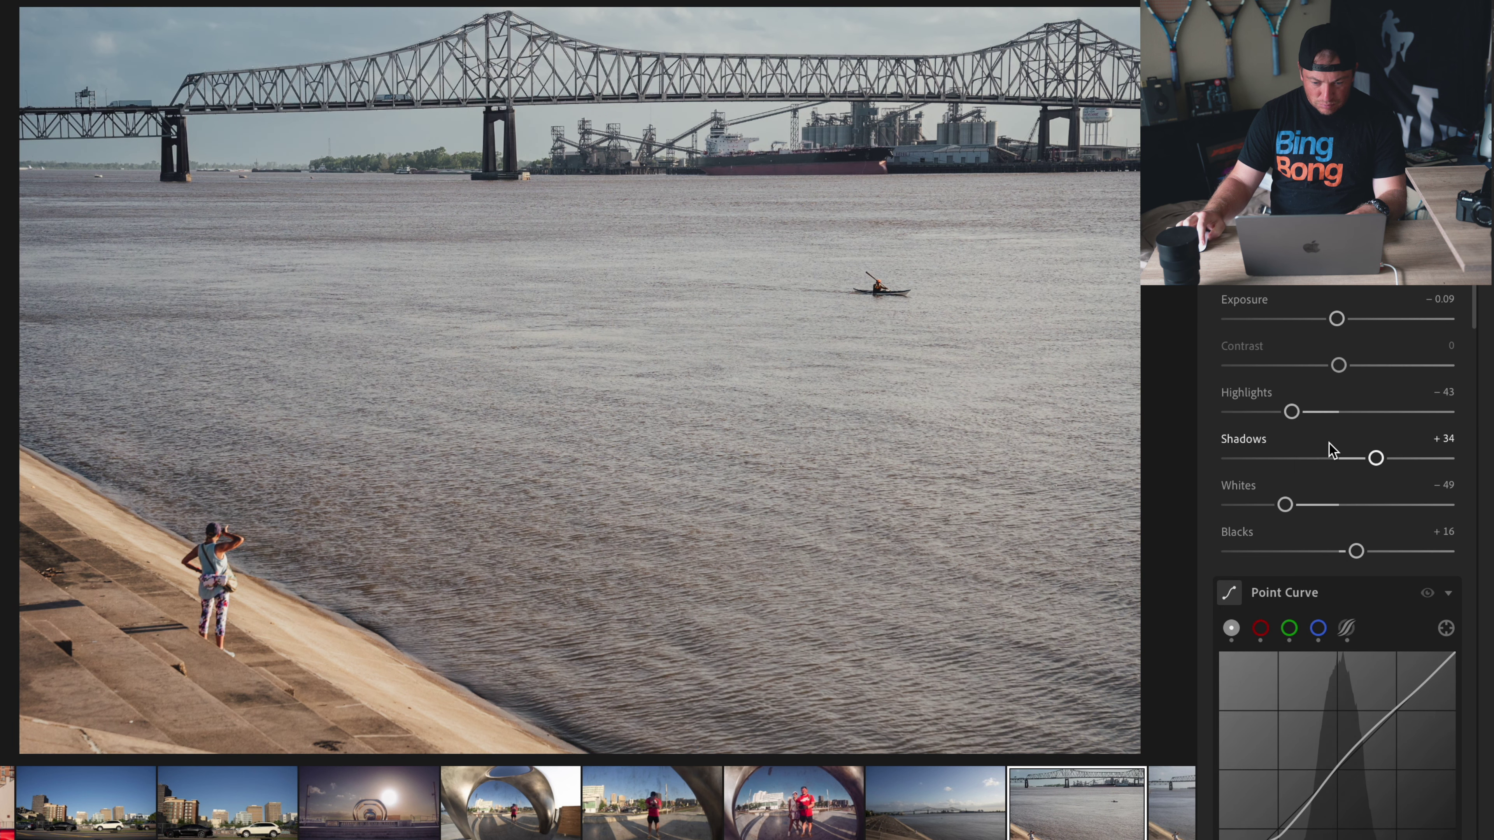
{"action": "left_click_drag", "start_coordinate": [1334, 318], "coordinate": [1335, 318]}
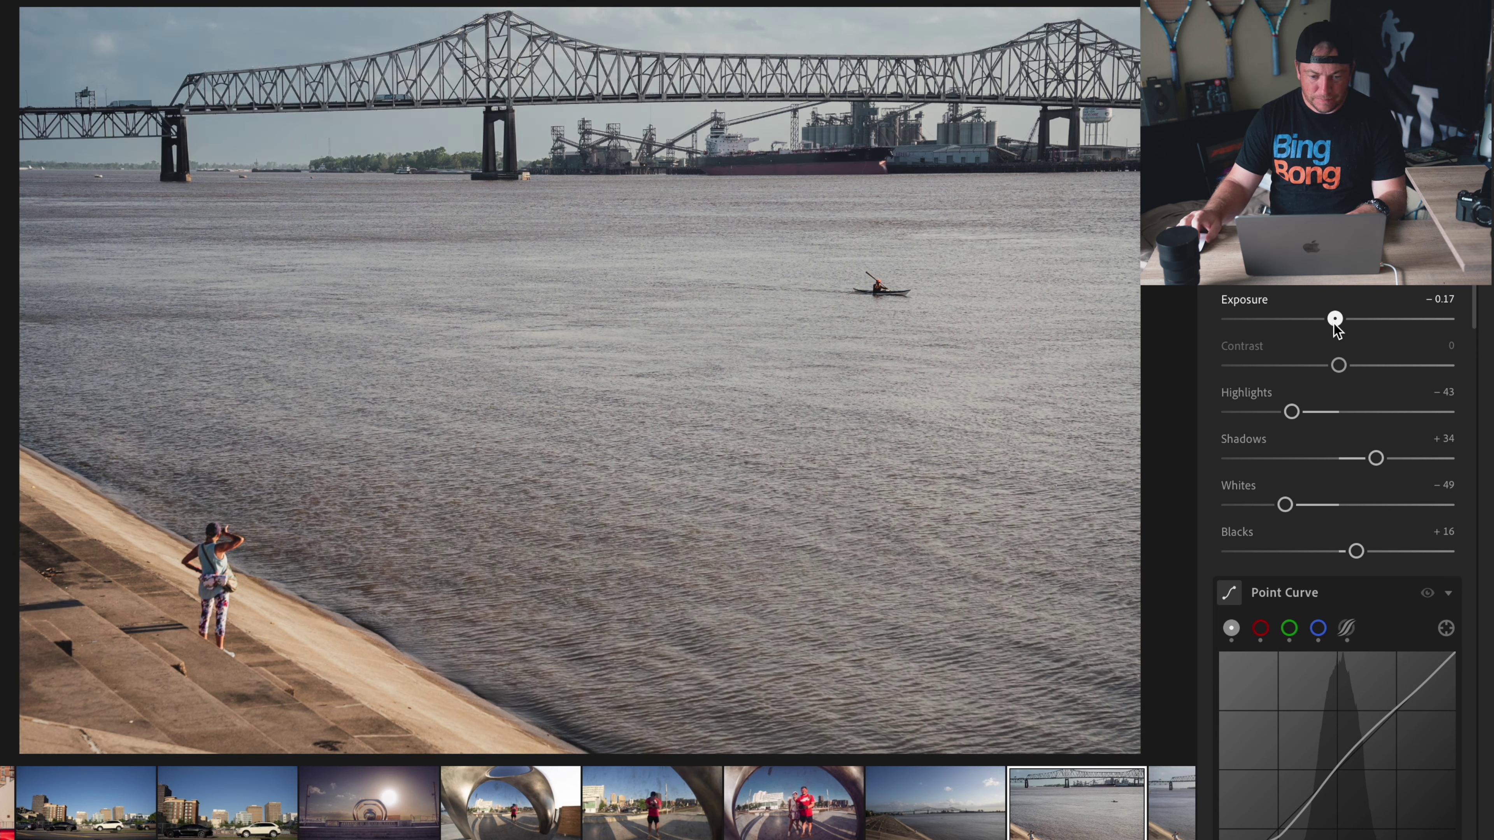
{"action": "left_click_drag", "start_coordinate": [1291, 411], "coordinate": [1217, 415]}
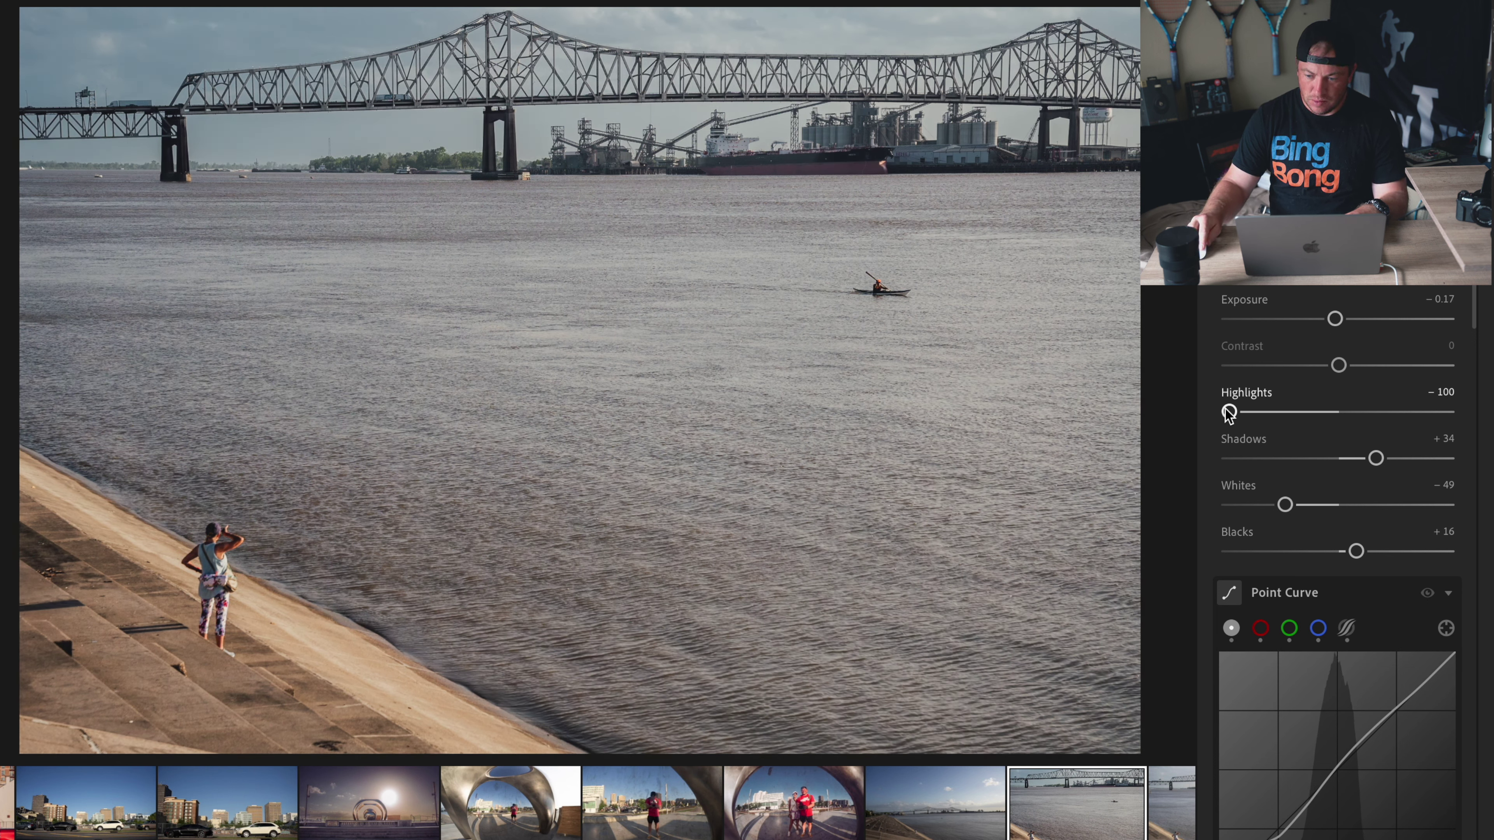
{"action": "mouse_move", "coordinate": [1339, 365]}
{"action": "left_mouse_down"}
{"action": "mouse_move", "coordinate": [1382, 366]}
{"action": "mouse_move", "coordinate": [1284, 365]}
{"action": "left_mouse_up"}
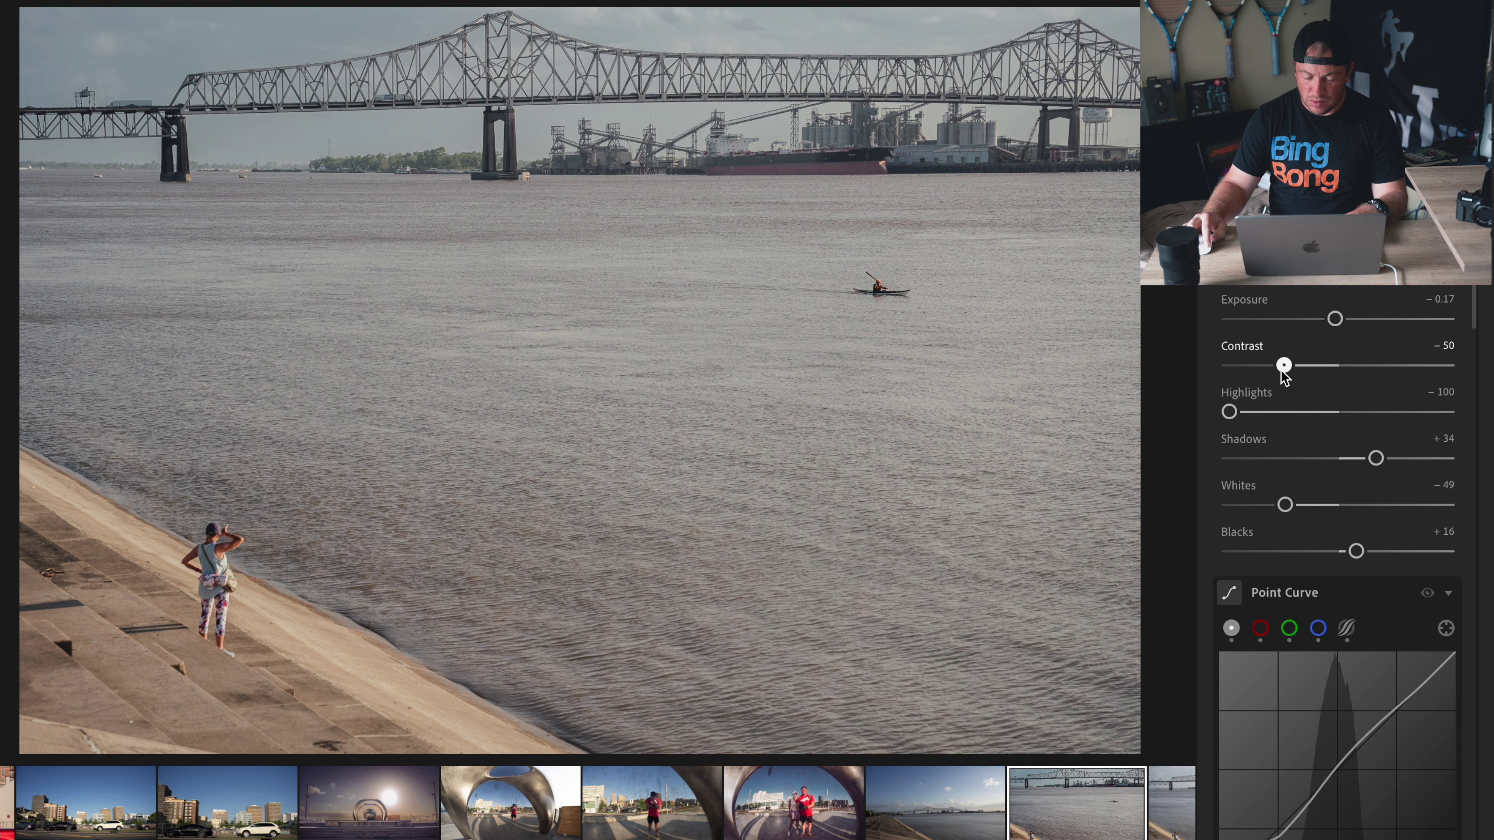
{"action": "key", "text": "ctrl+z"}
{"action": "mouse_move", "coordinate": [1374, 458]}
{"action": "left_mouse_down"}
{"action": "mouse_move", "coordinate": [1428, 458]}
{"action": "mouse_move", "coordinate": [1284, 458]}
{"action": "mouse_move", "coordinate": [1207, 509]}
{"action": "left_mouse_up"}
{"action": "key", "text": "ctrl+z"}
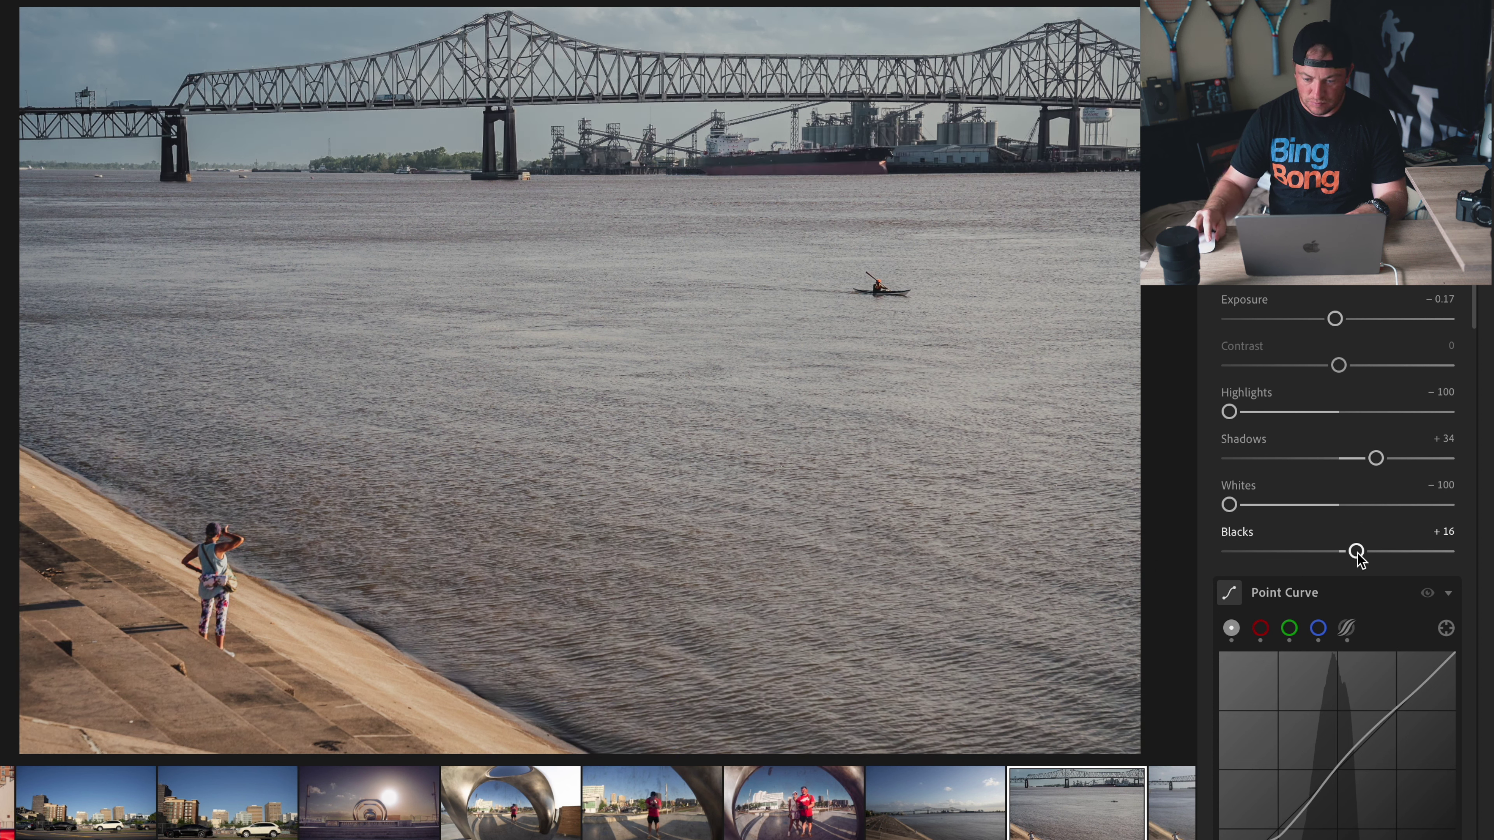
{"action": "left_click_drag", "start_coordinate": [1357, 551], "coordinate": [1334, 552]}
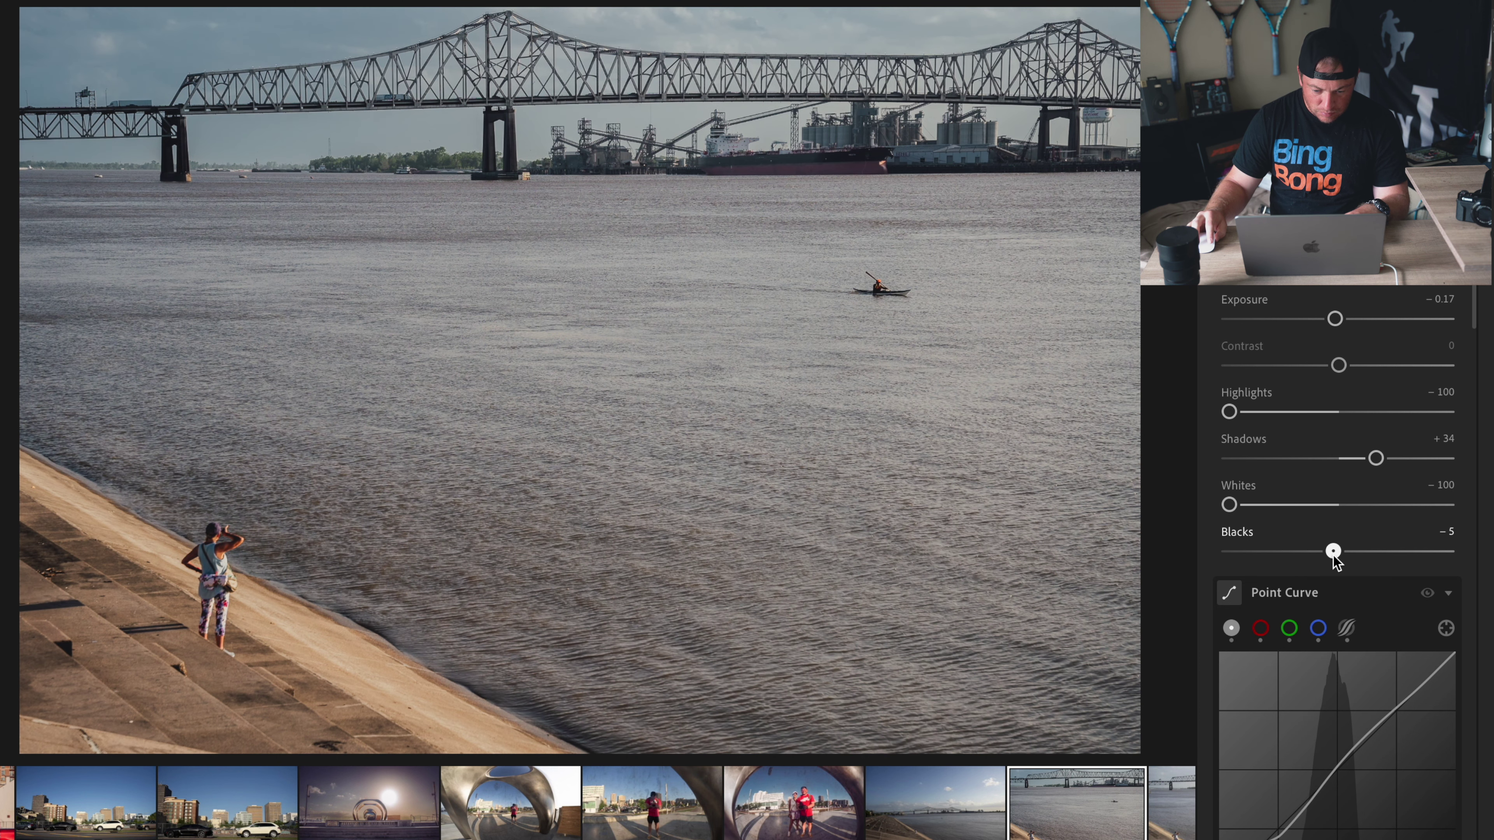
{"action": "key", "text": "ctrl+z"}
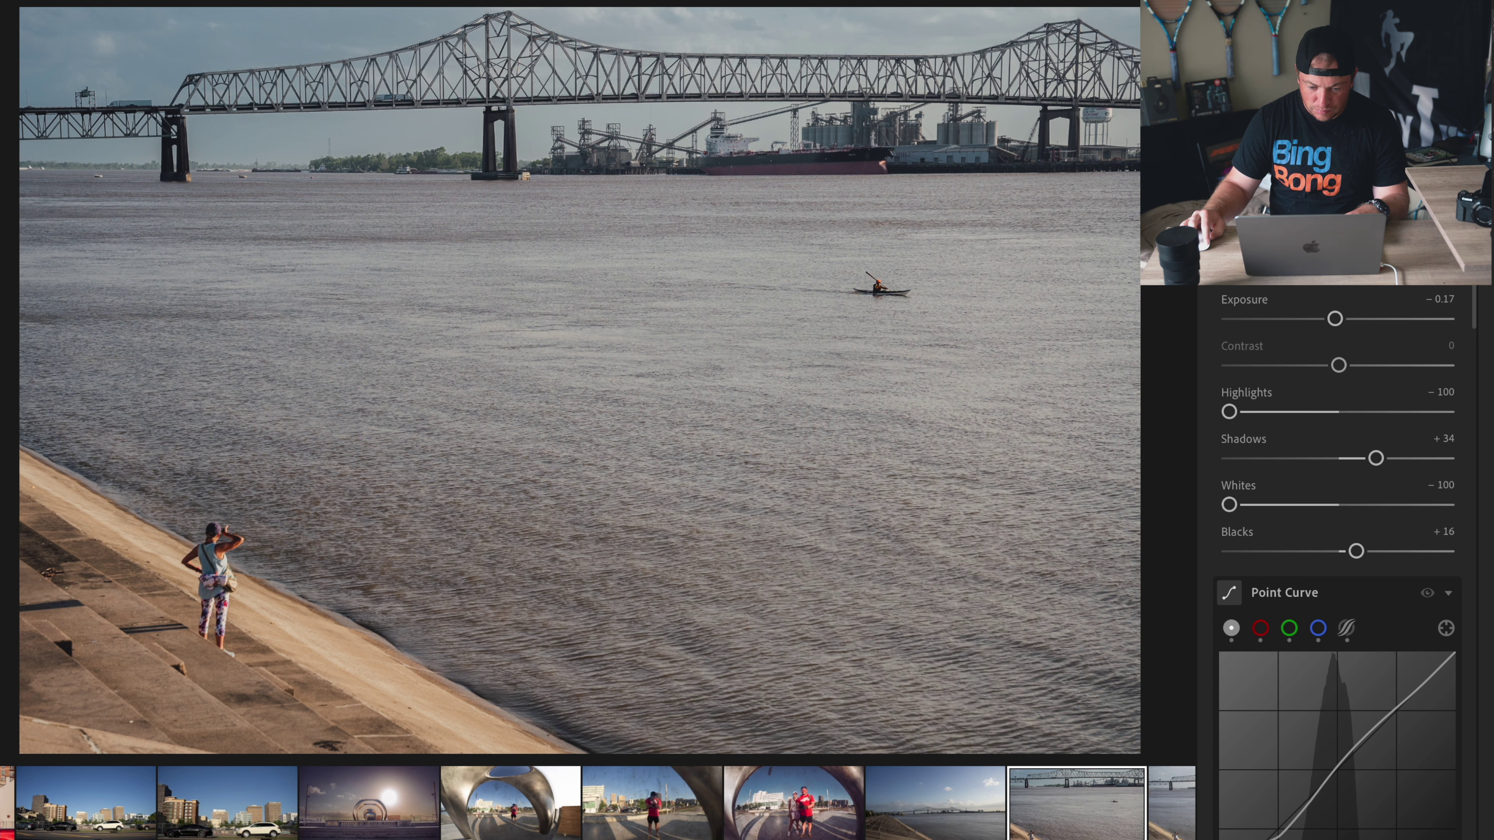
Step: Export the bridge photo with previous JPG settings, then open presets for the riverbank photo
{"action": "left_click", "coordinate": [1438, 23]}
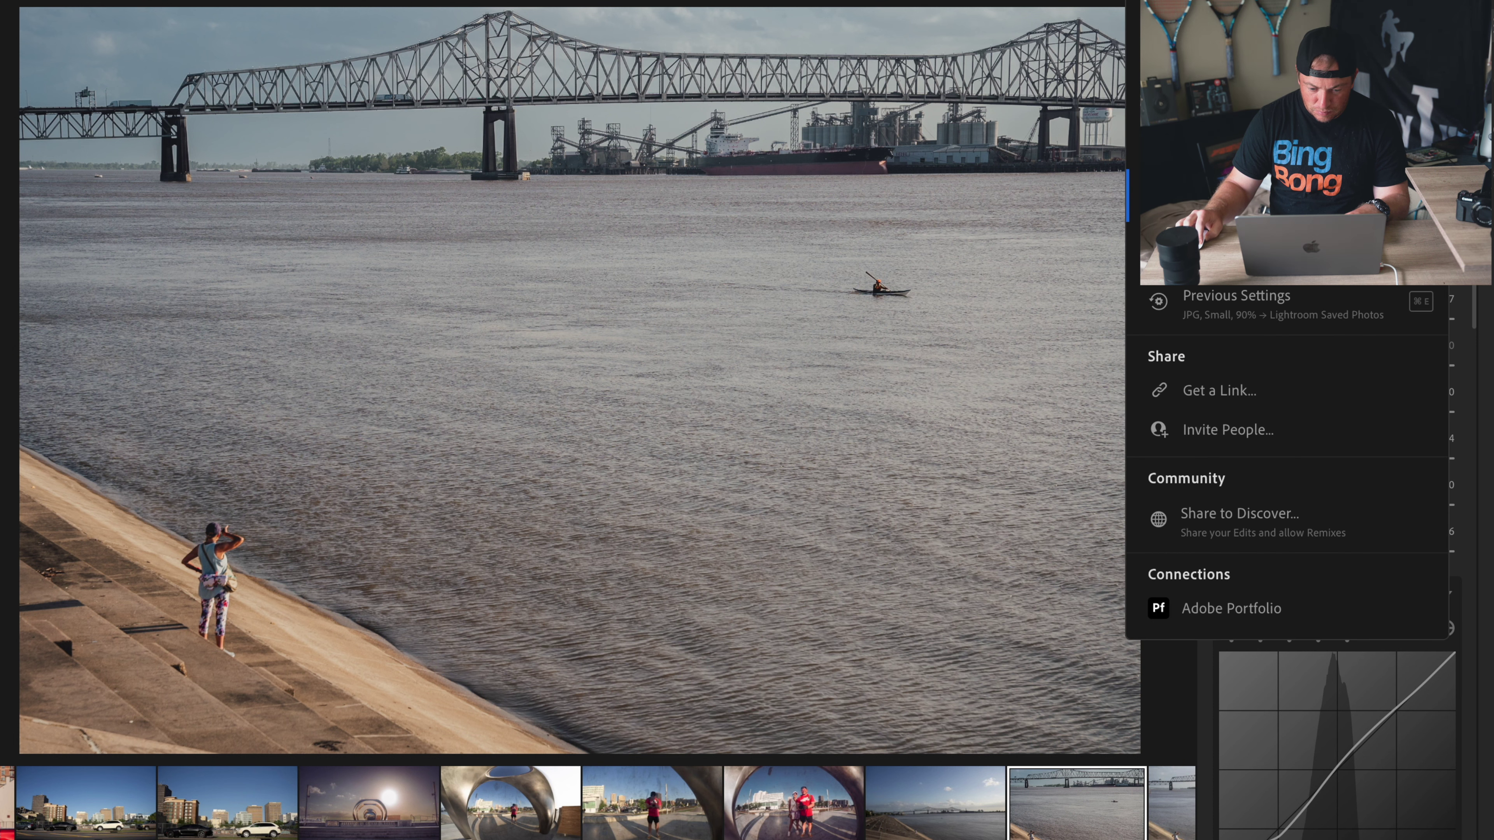
{"action": "left_click", "coordinate": [1283, 303]}
{"action": "left_click", "coordinate": [1121, 502]}
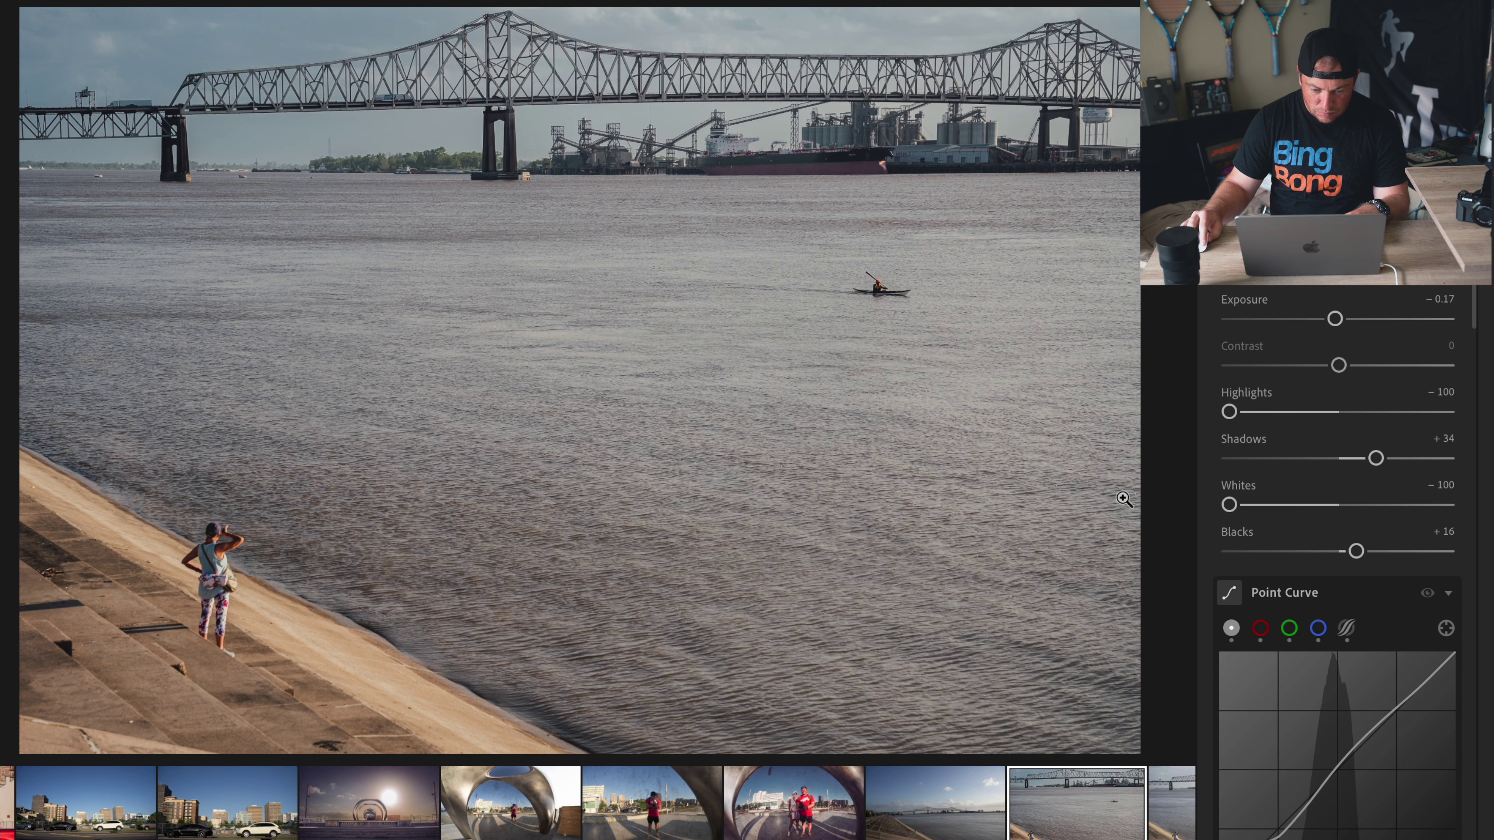
{"action": "key", "text": "Right"}
{"action": "key", "text": "Right"}
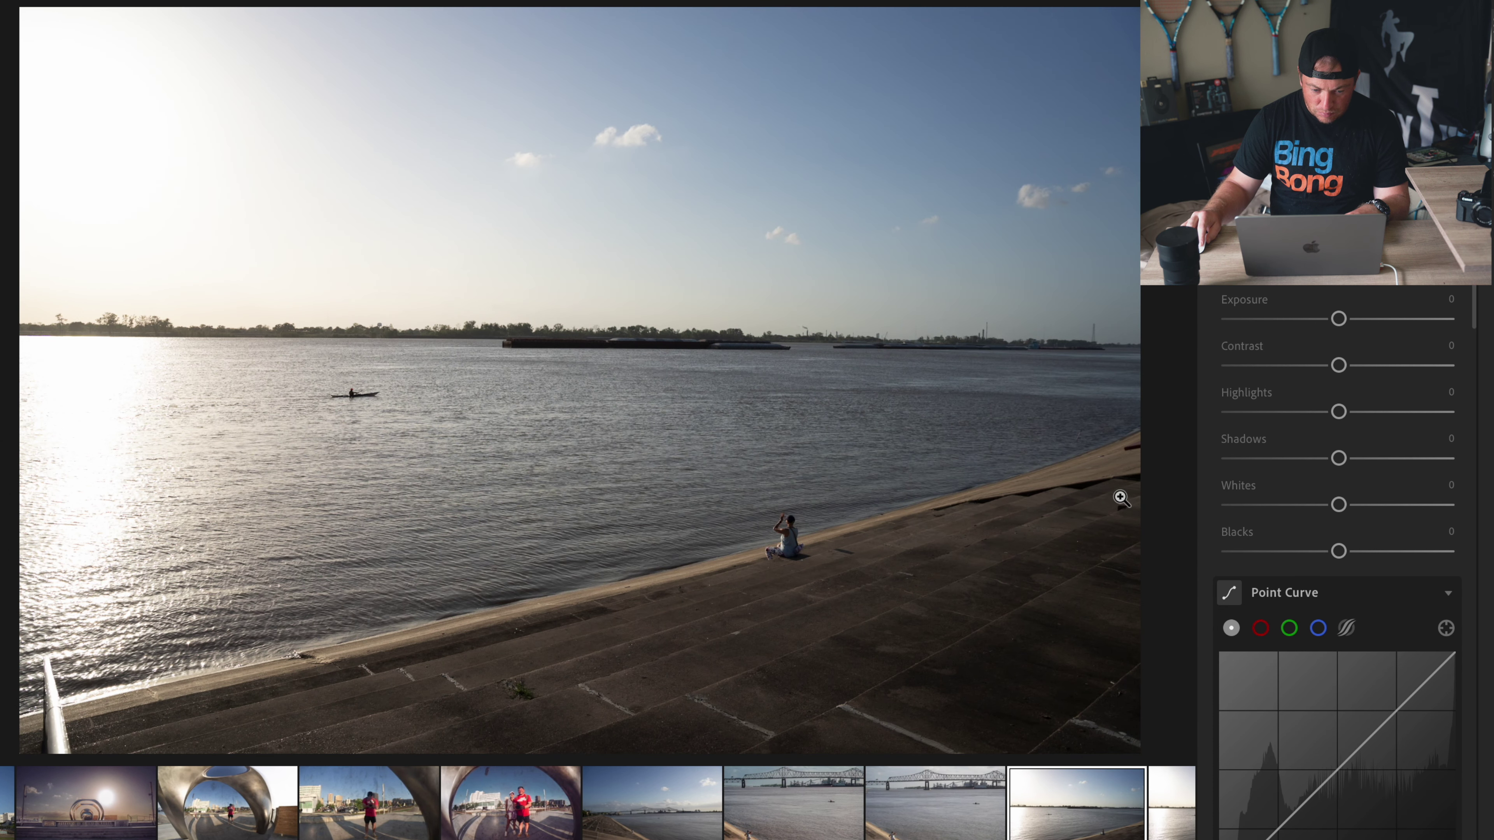
{"action": "key", "text": "shift+p"}
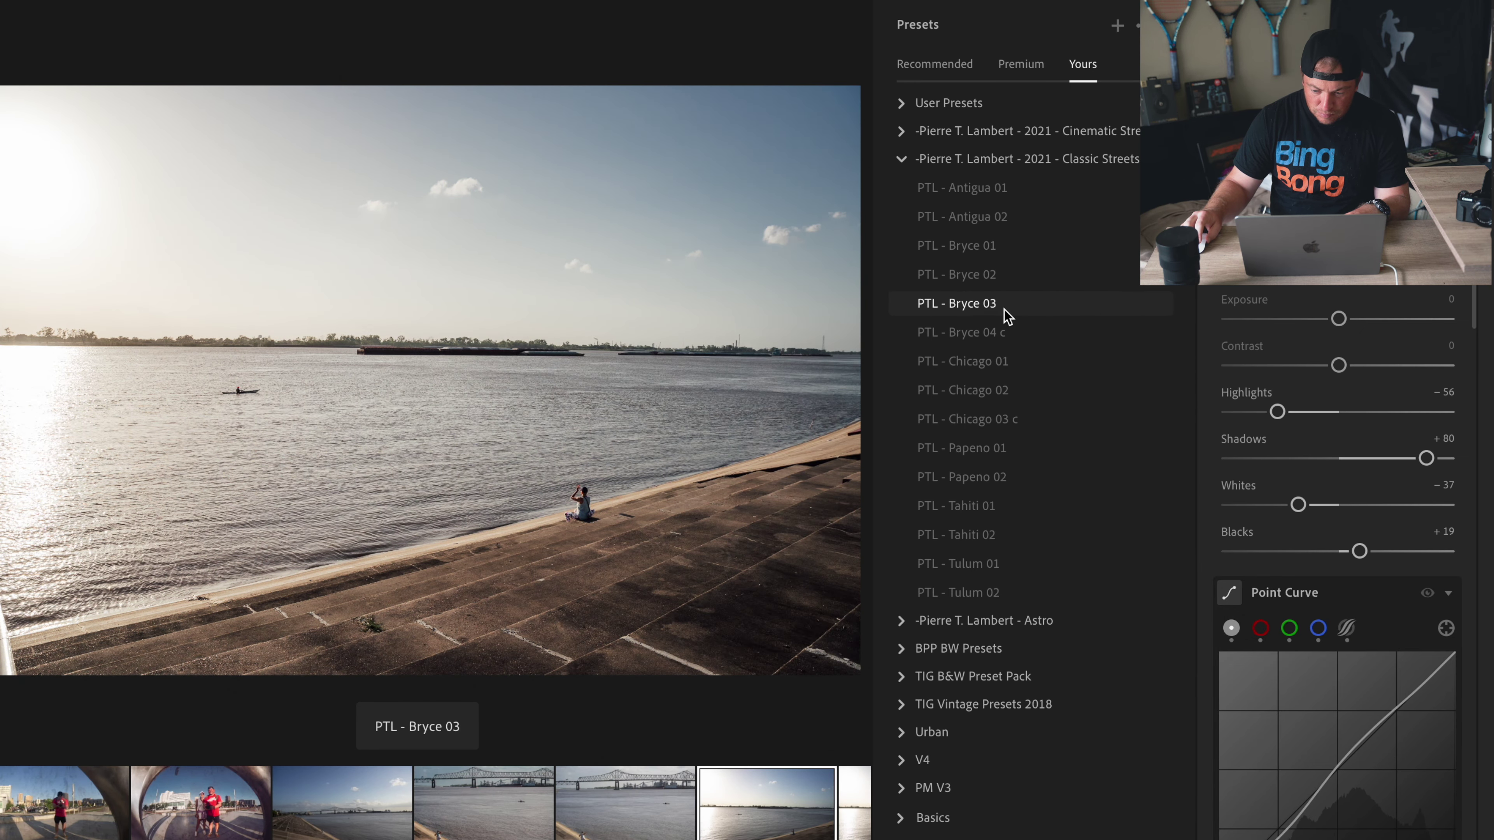
Step: Apply PTL - Bryce 03, then set Exposure −0.41, Contrast −7, Highlights/Whites −100, Shadows +100
{"action": "left_click", "coordinate": [1004, 310]}
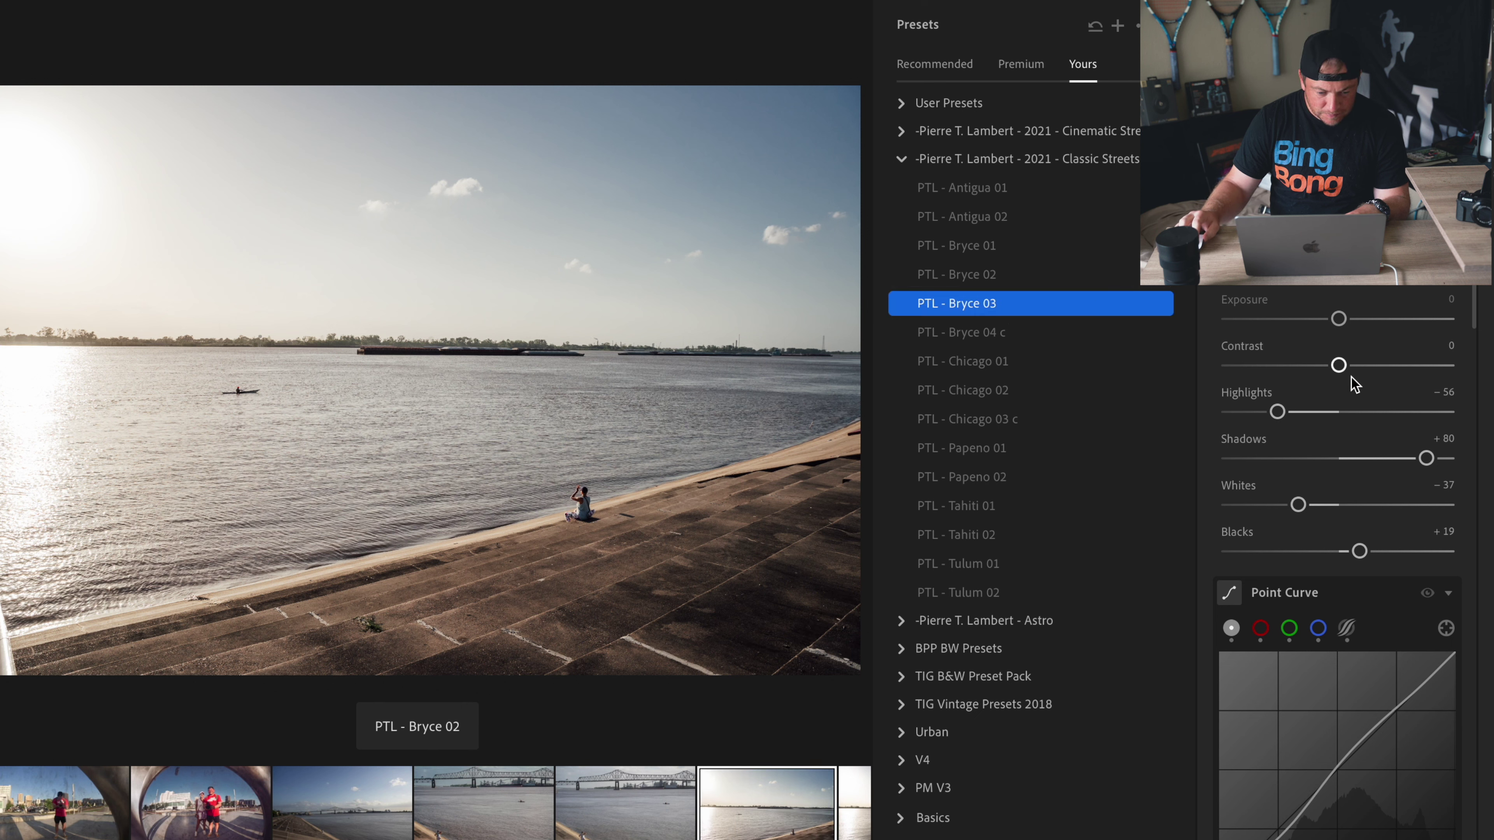
{"action": "left_click_drag", "start_coordinate": [1339, 319], "coordinate": [1334, 319]}
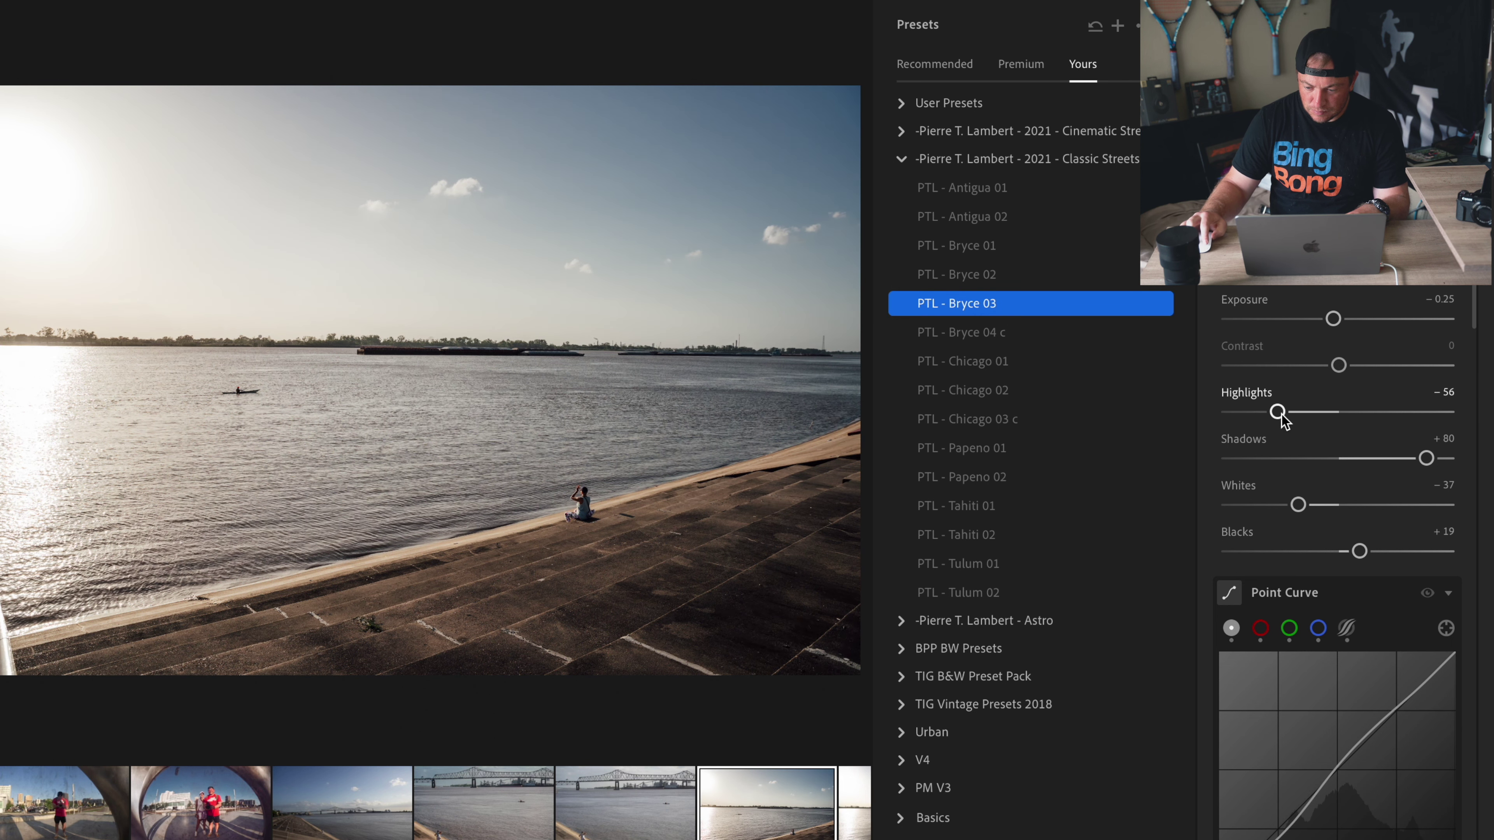
{"action": "left_click_drag", "start_coordinate": [1280, 415], "coordinate": [1200, 423]}
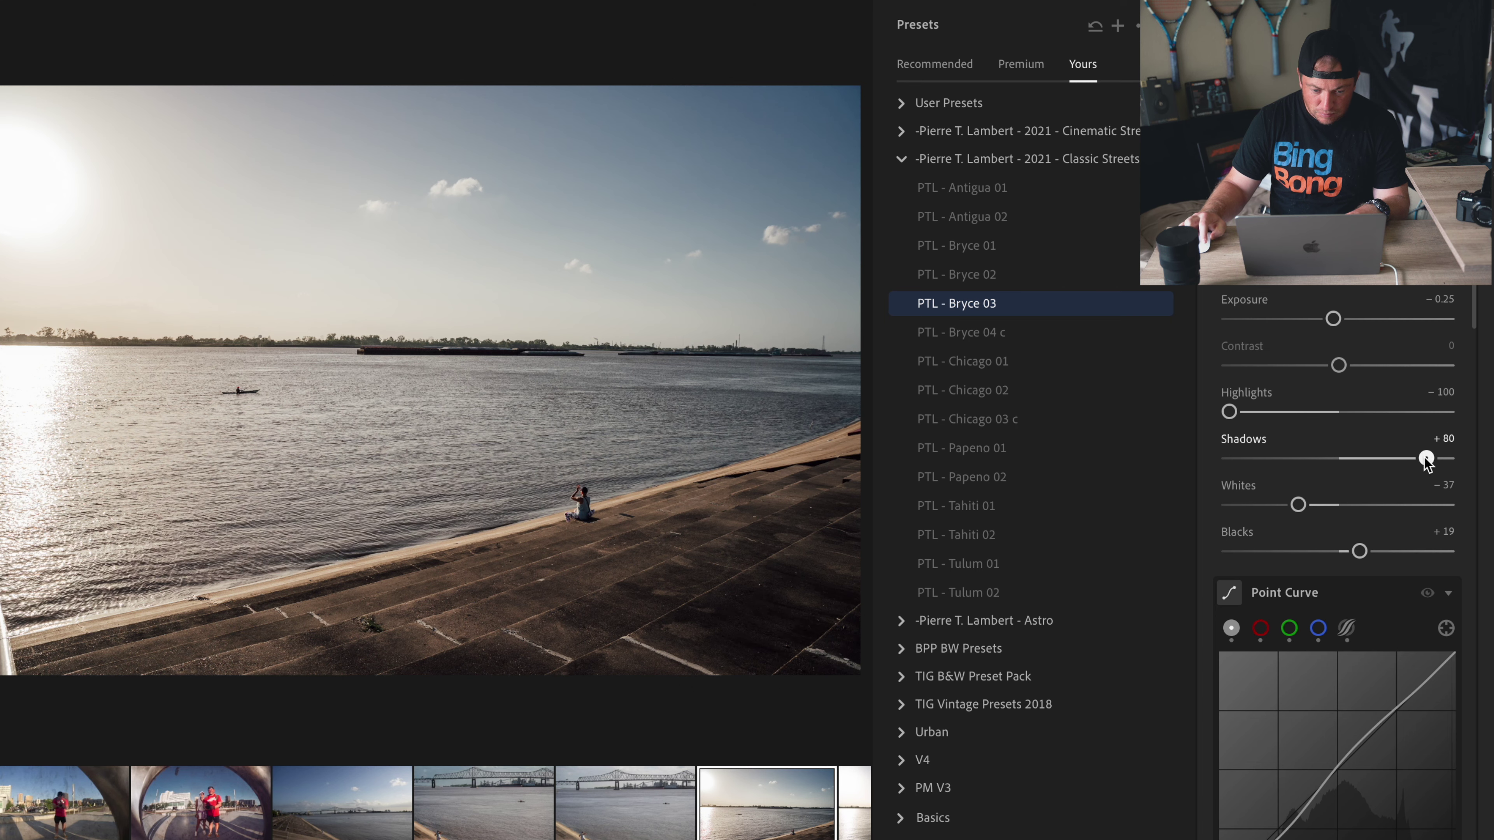
{"action": "mouse_move", "coordinate": [1426, 460]}
{"action": "left_mouse_down"}
{"action": "mouse_move", "coordinate": [1364, 460]}
{"action": "mouse_move", "coordinate": [1471, 461]}
{"action": "left_mouse_up"}
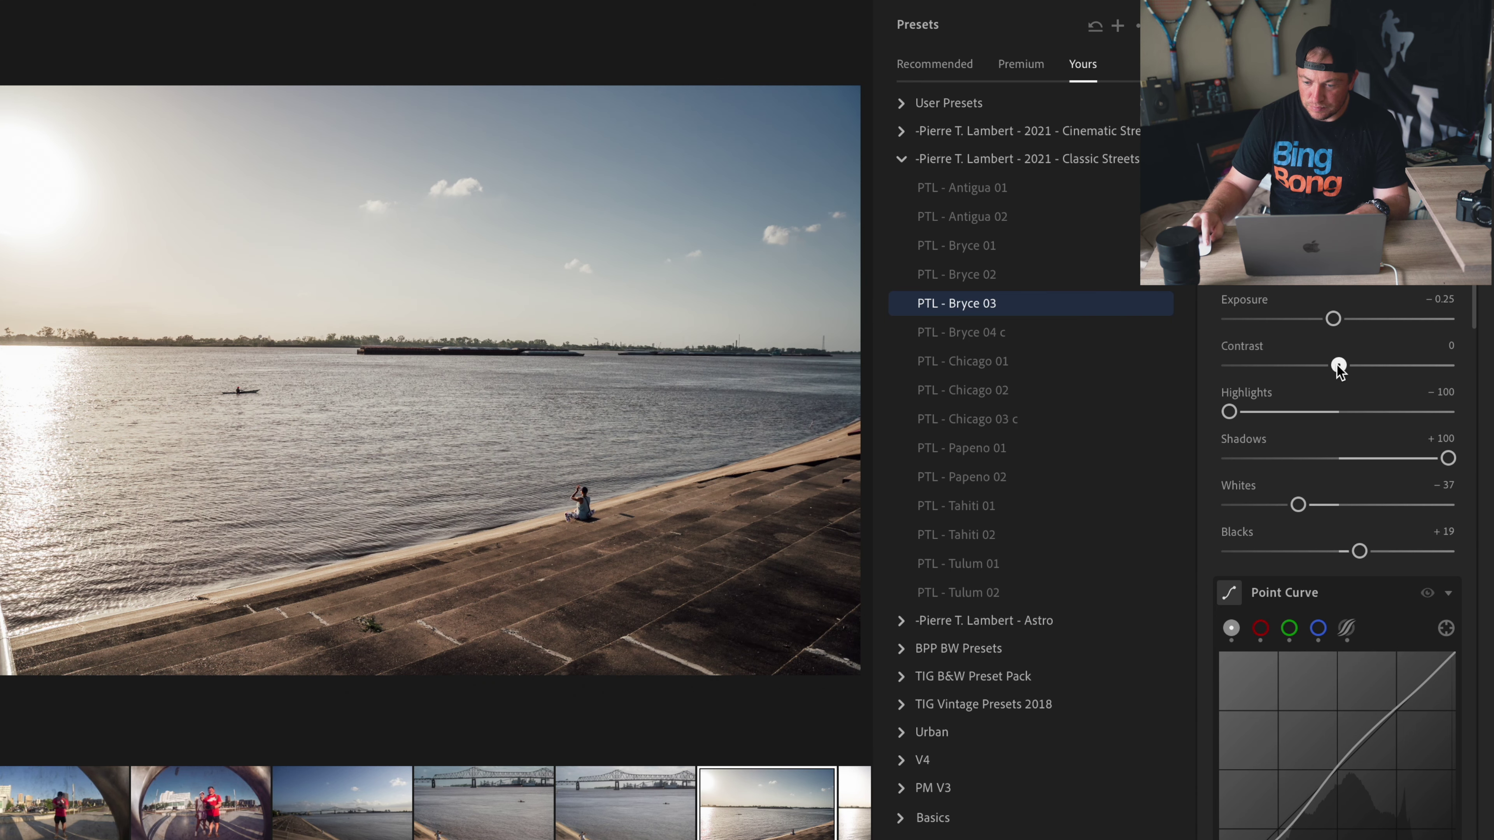
{"action": "mouse_move", "coordinate": [1291, 368]}
{"action": "left_mouse_down"}
{"action": "mouse_move", "coordinate": [1360, 367]}
{"action": "mouse_move", "coordinate": [1331, 361]}
{"action": "mouse_move", "coordinate": [1326, 322]}
{"action": "left_mouse_up"}
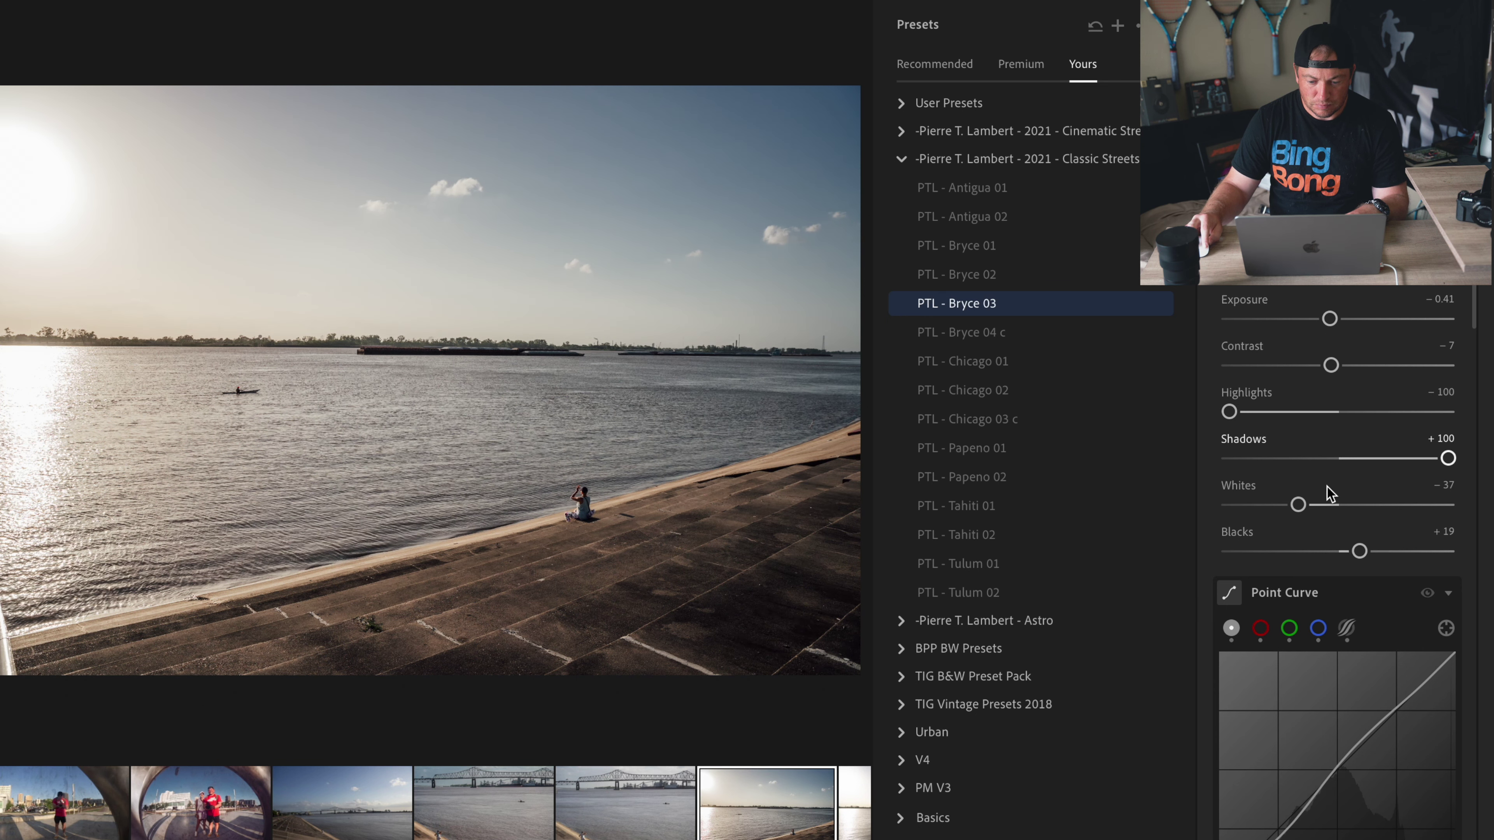
{"action": "left_click_drag", "start_coordinate": [1295, 503], "coordinate": [1218, 507]}
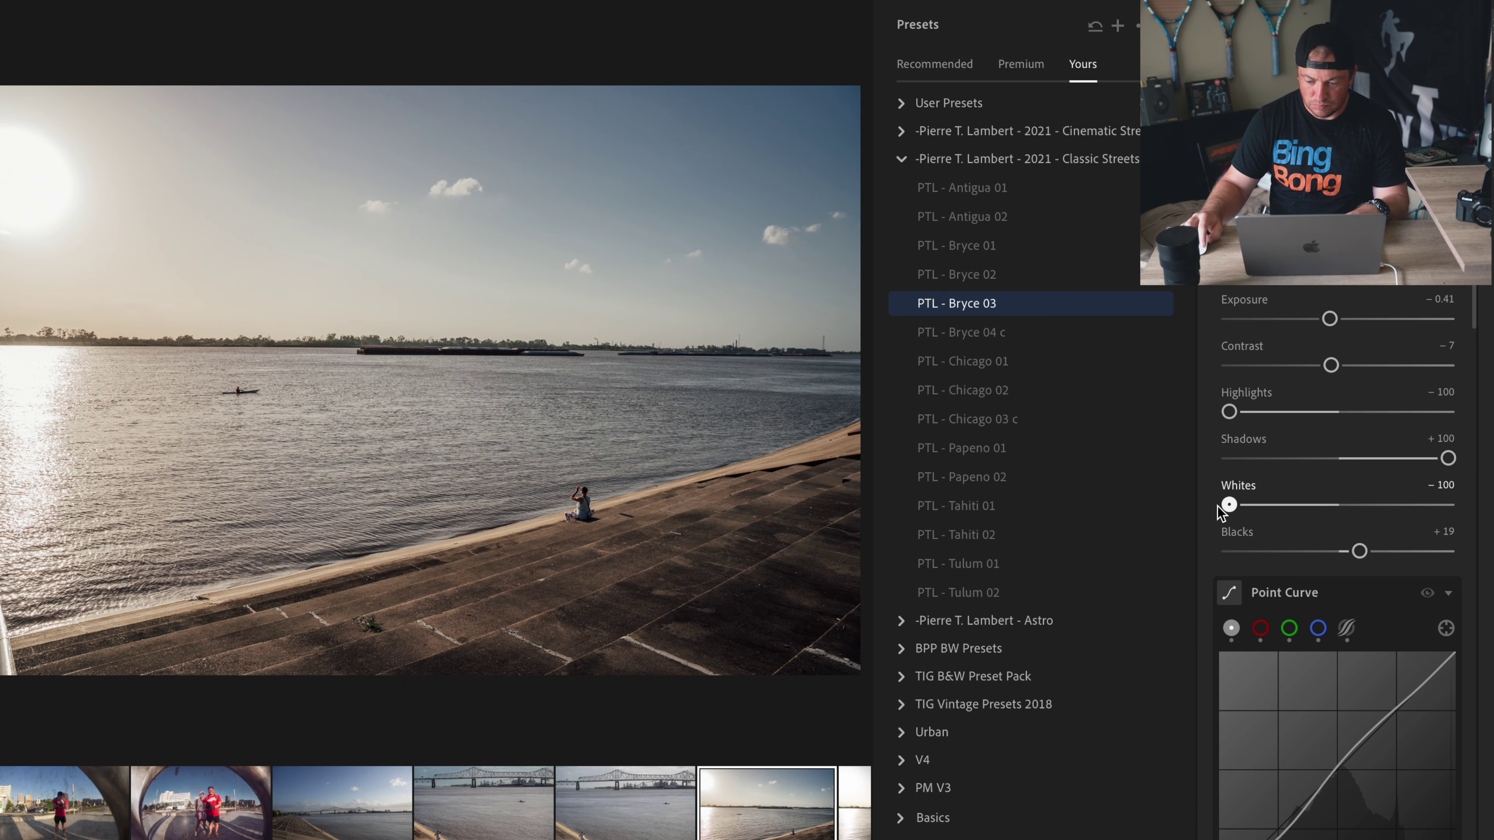
{"action": "mouse_move", "coordinate": [1360, 551]}
{"action": "left_mouse_down"}
{"action": "mouse_move", "coordinate": [1337, 552]}
{"action": "mouse_move", "coordinate": [1359, 551]}
{"action": "left_mouse_up"}
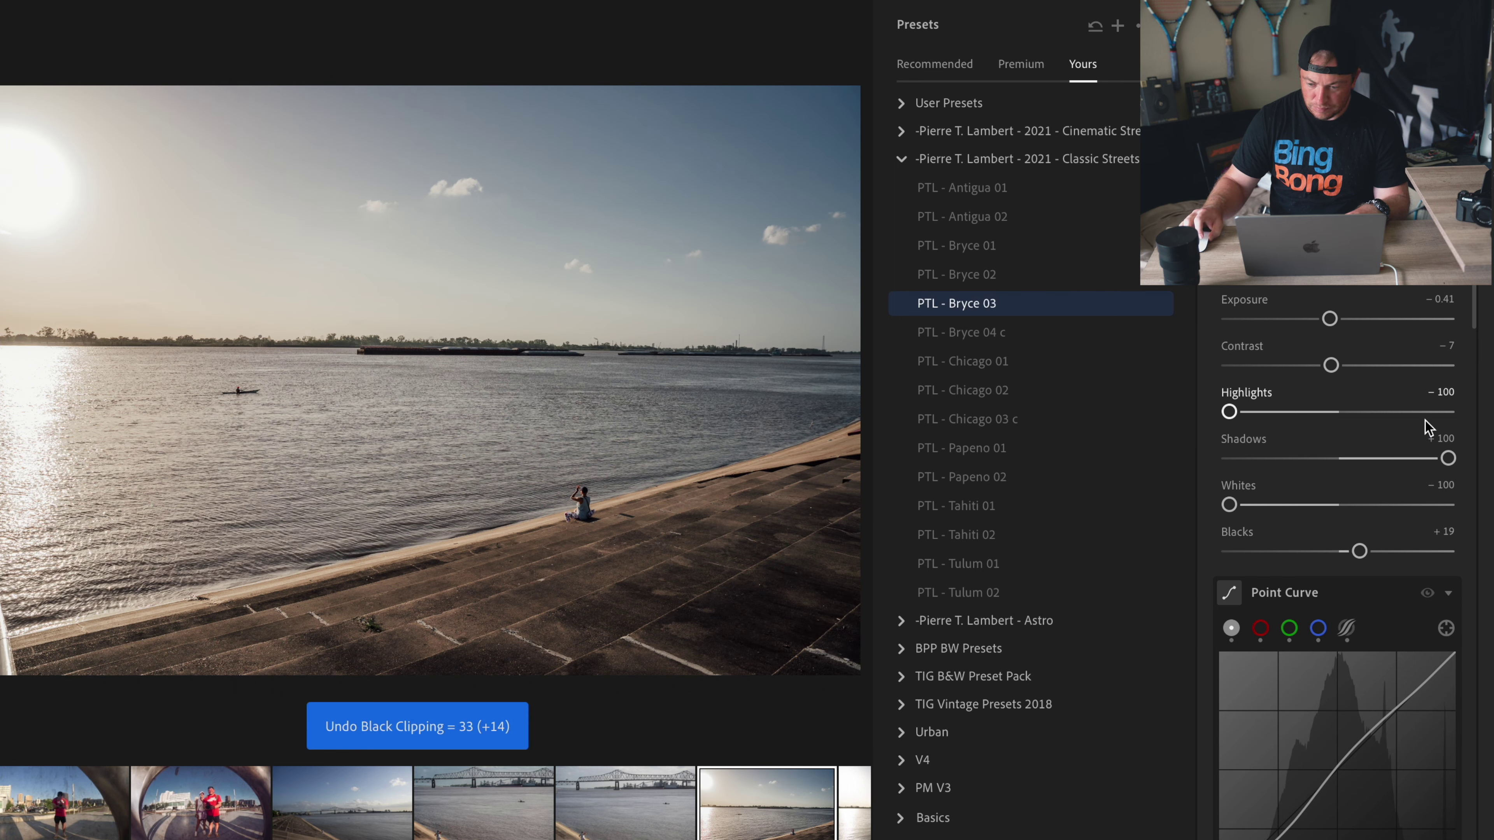
Step: Cool the sky mask's Temp to -7 and darken its Highlights to -100, undoing a Shadows trial
{"action": "scroll", "coordinate": [1412, 353], "scroll_direction": "down", "scroll_amount": 10}
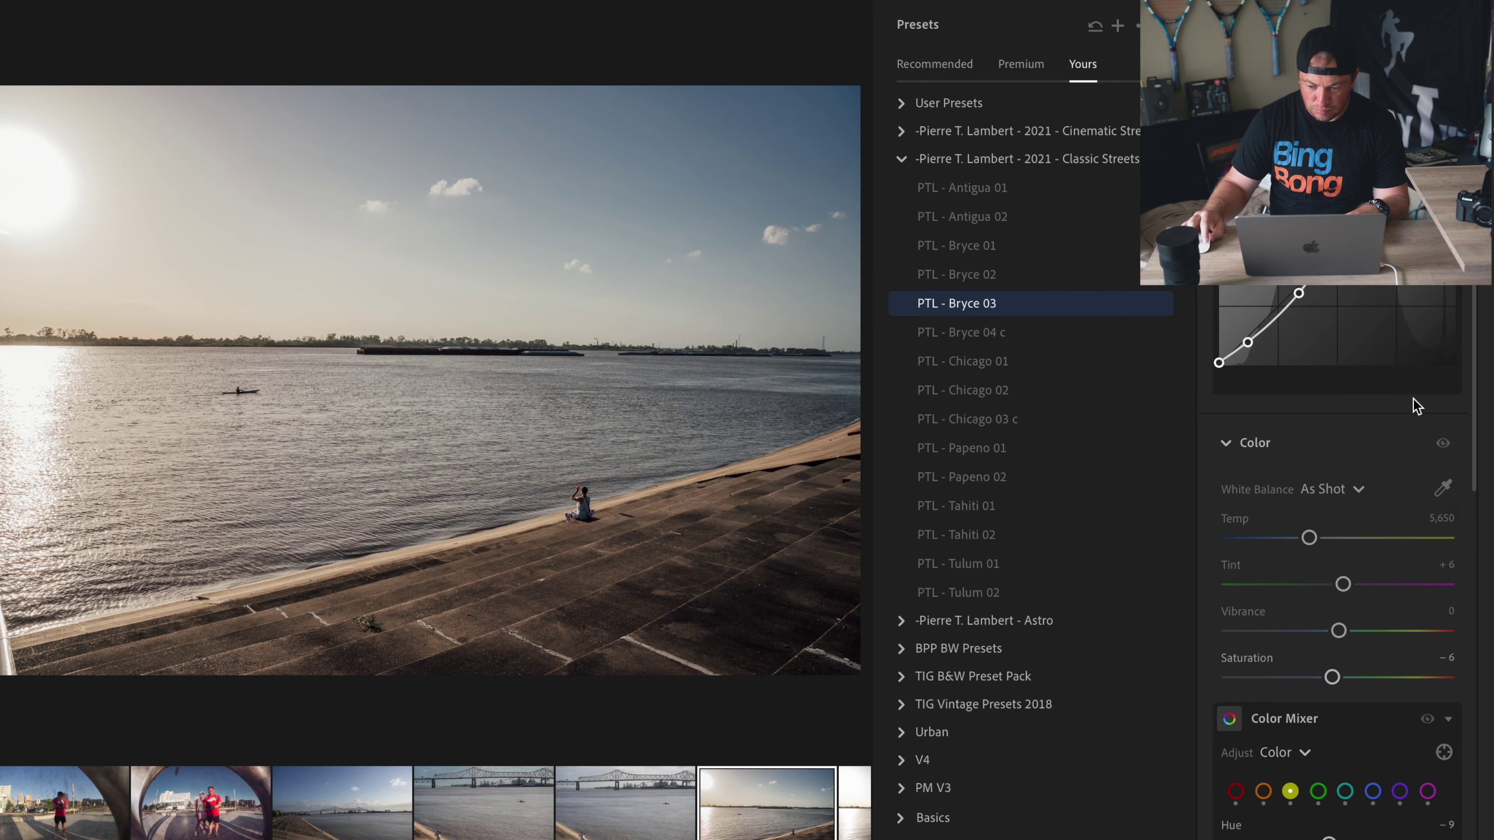
{"action": "left_click_drag", "start_coordinate": [1309, 521], "coordinate": [1303, 521]}
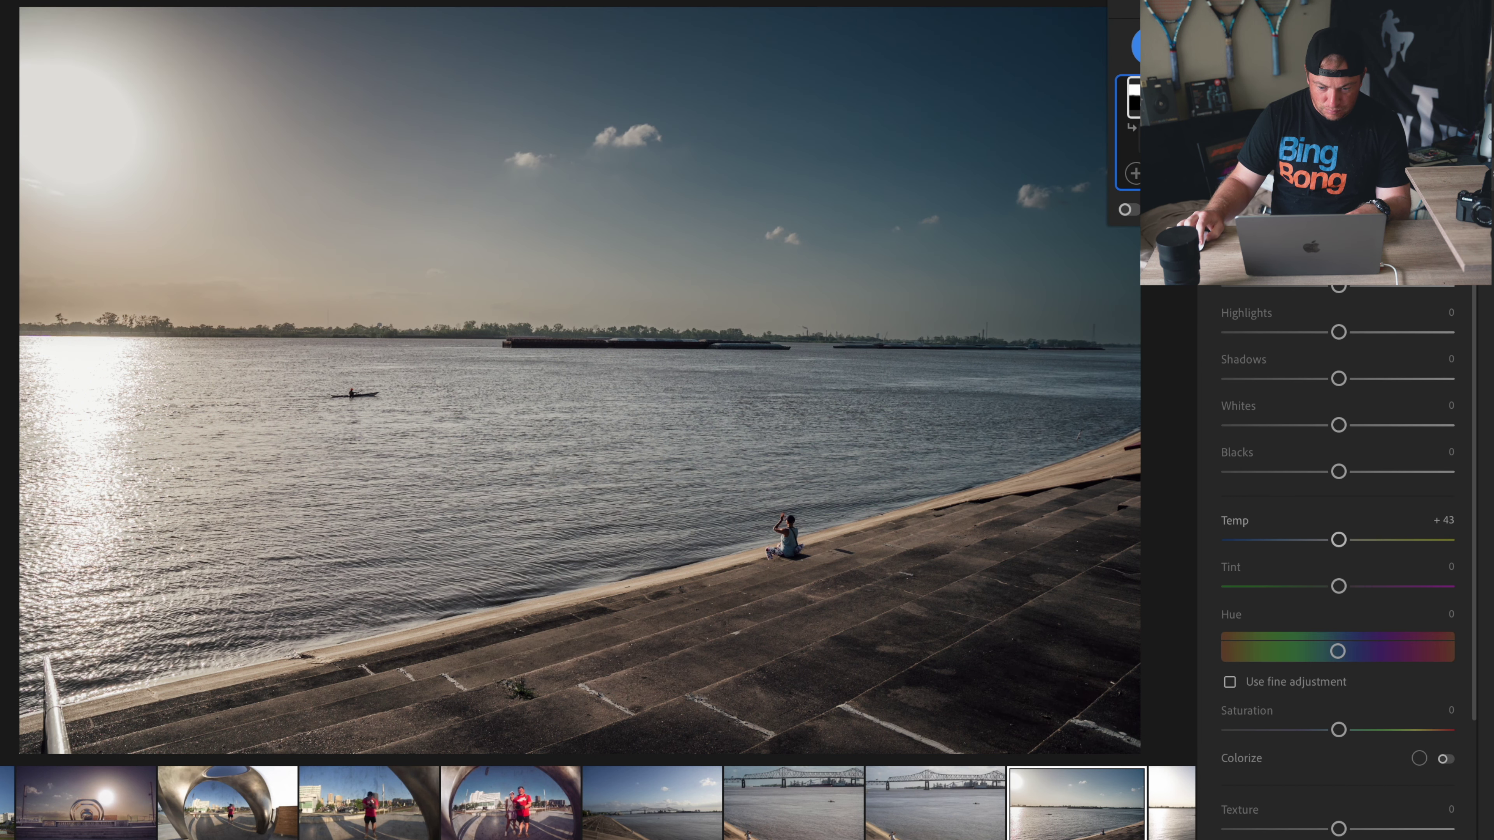
{"action": "key", "text": "ctrl+z"}
{"action": "key", "text": "ctrl+z"}
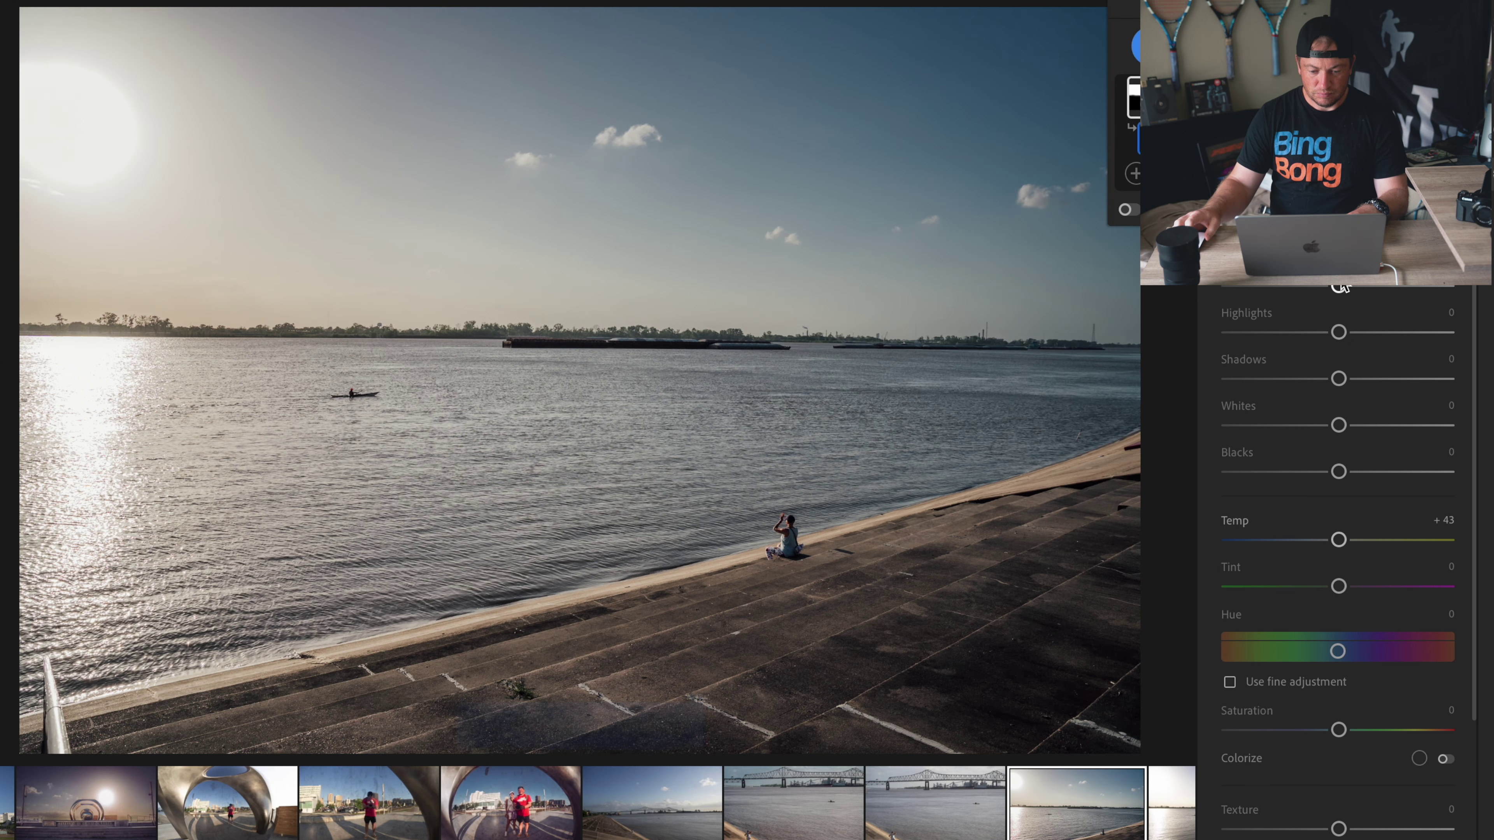
{"action": "mouse_move", "coordinate": [1336, 540]}
{"action": "left_mouse_down"}
{"action": "mouse_move", "coordinate": [1323, 540]}
{"action": "mouse_move", "coordinate": [1335, 542]}
{"action": "left_mouse_up"}
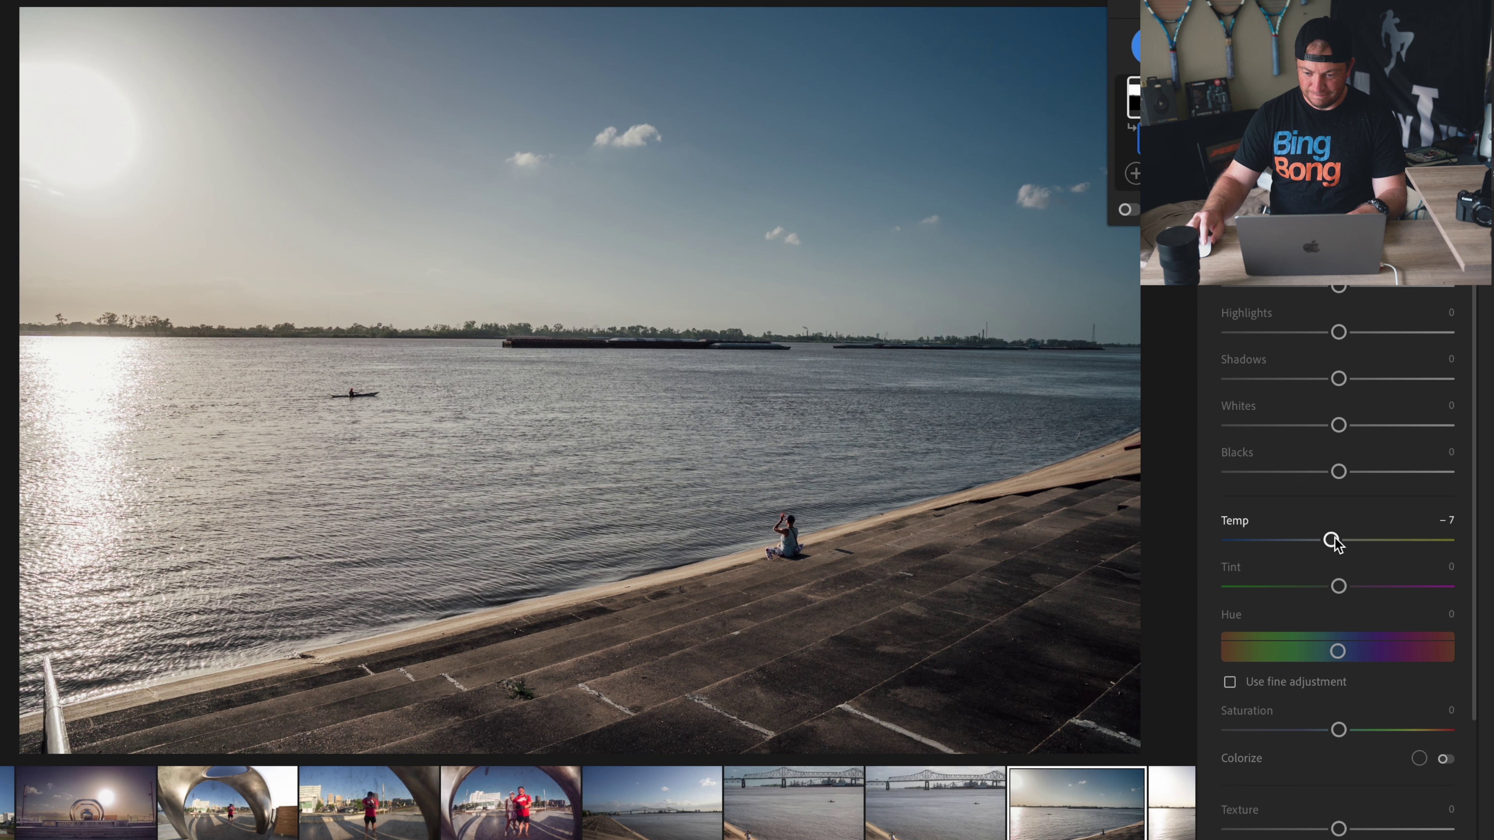
{"action": "left_click_drag", "start_coordinate": [1337, 335], "coordinate": [1157, 343]}
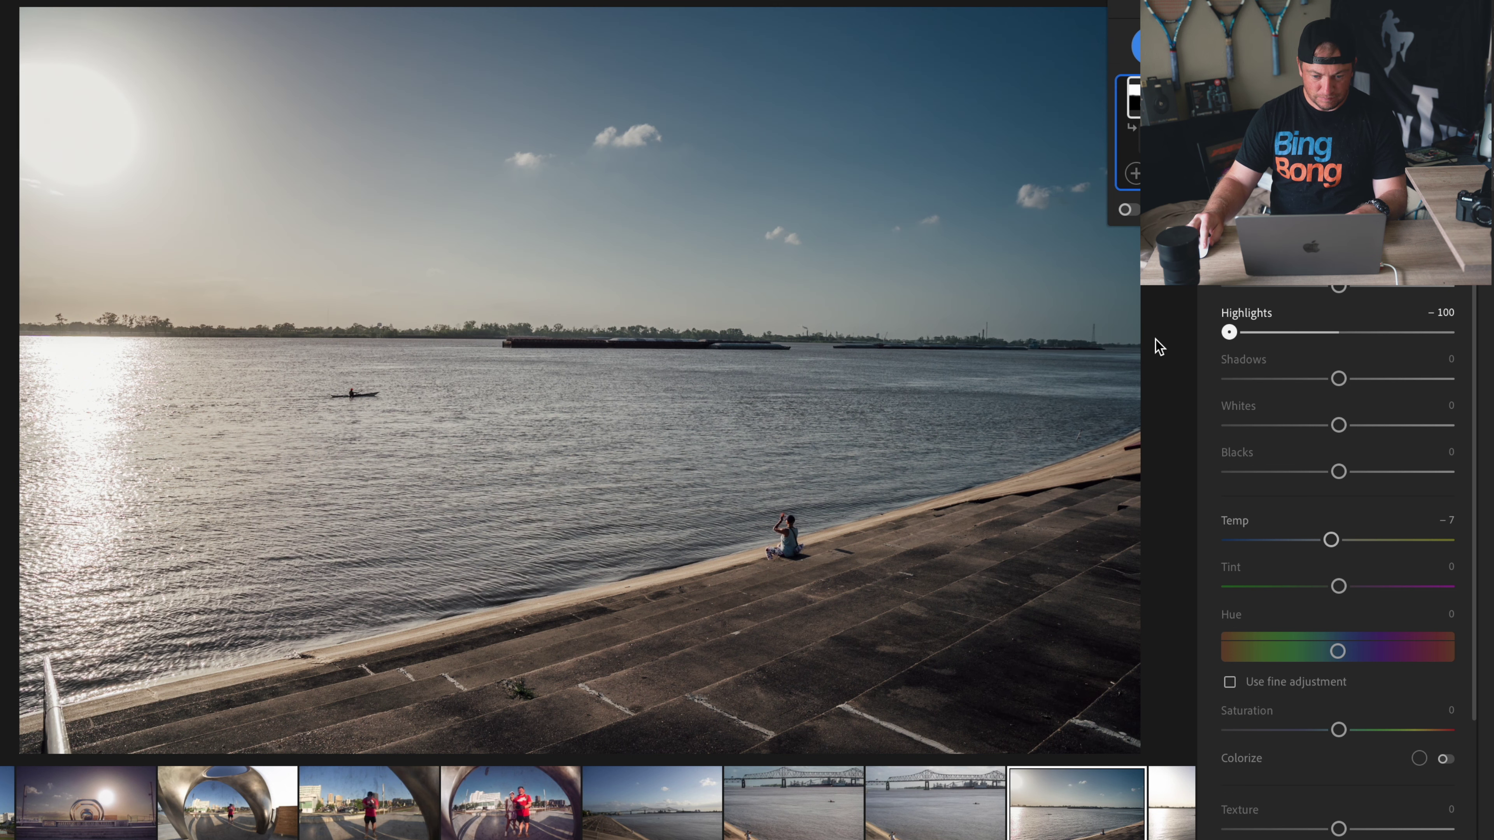
{"action": "left_click_drag", "start_coordinate": [1339, 378], "coordinate": [1190, 433]}
{"action": "key", "text": "ctrl+z"}
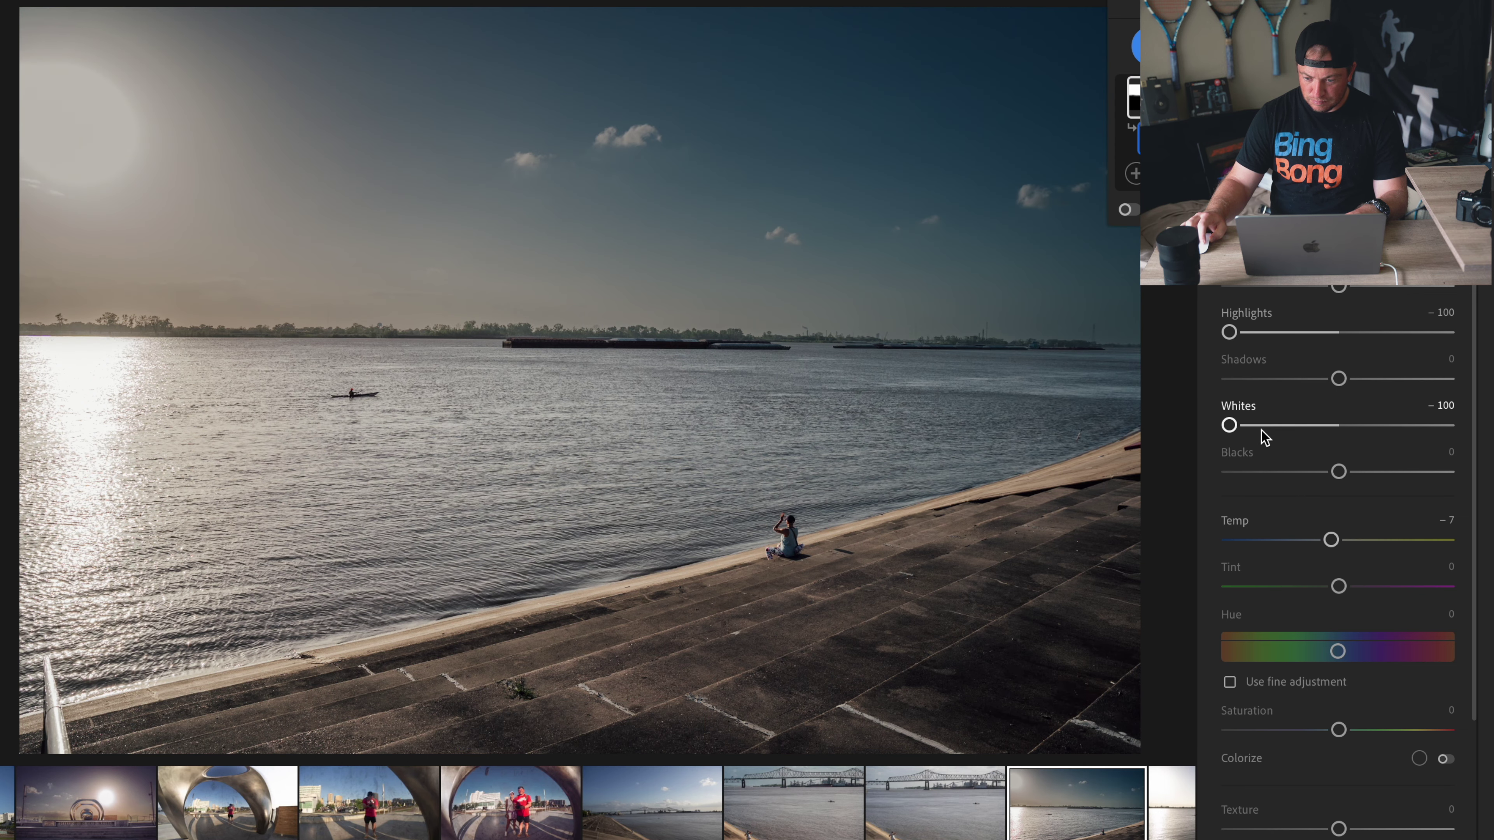
{"action": "key", "text": "ctrl+z"}
Step: Set sky Whites to -25 and nudge Saturation up, undoing trial saturation and hue shifts
{"action": "mouse_move", "coordinate": [1339, 427]}
{"action": "left_mouse_down"}
{"action": "mouse_move", "coordinate": [1313, 431]}
{"action": "mouse_move", "coordinate": [1384, 472]}
{"action": "mouse_move", "coordinate": [1363, 471]}
{"action": "left_mouse_up"}
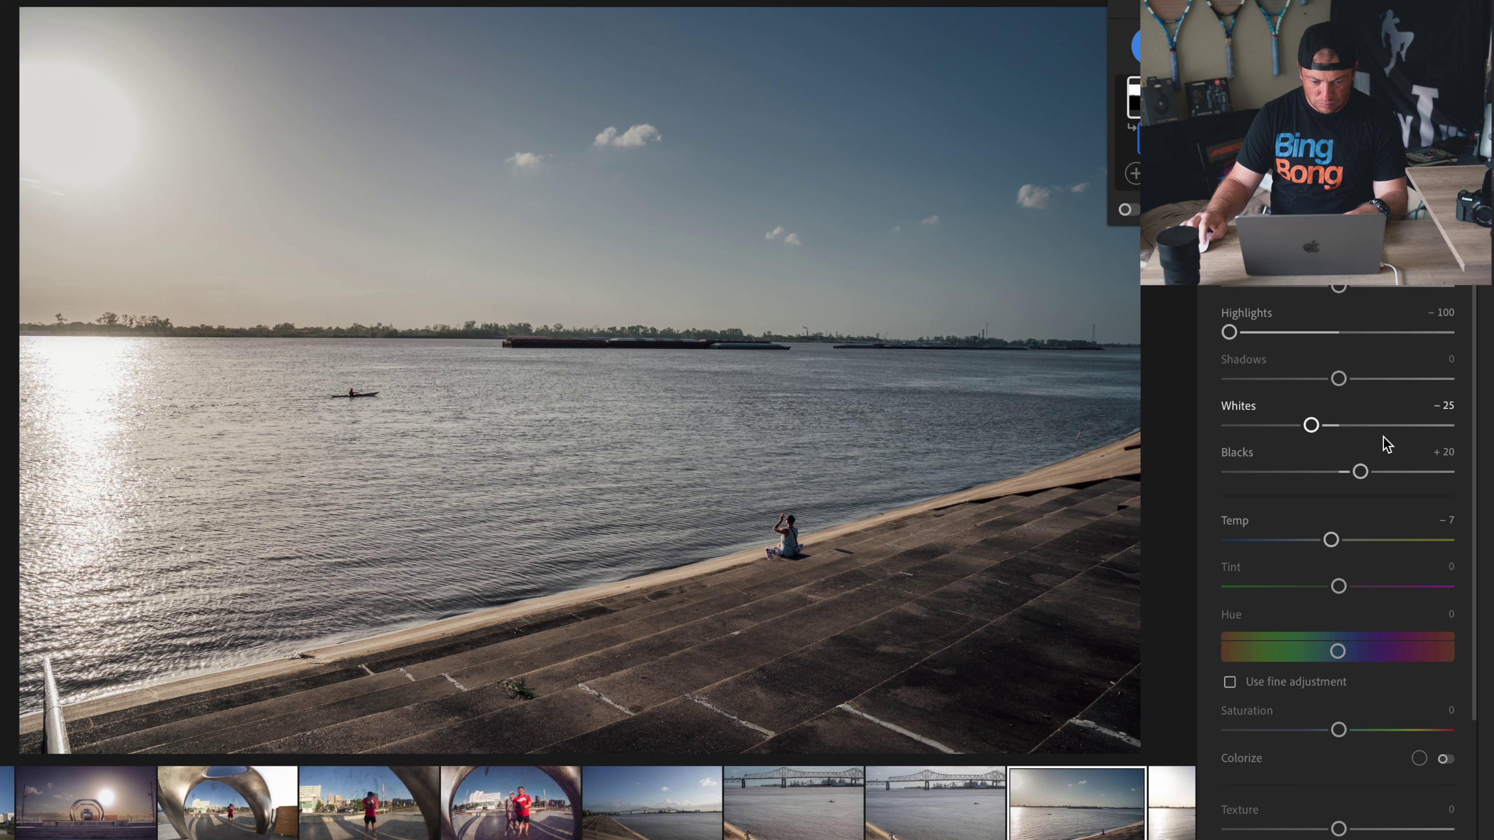
{"action": "scroll", "coordinate": [1397, 459], "scroll_direction": "down", "scroll_amount": 5}
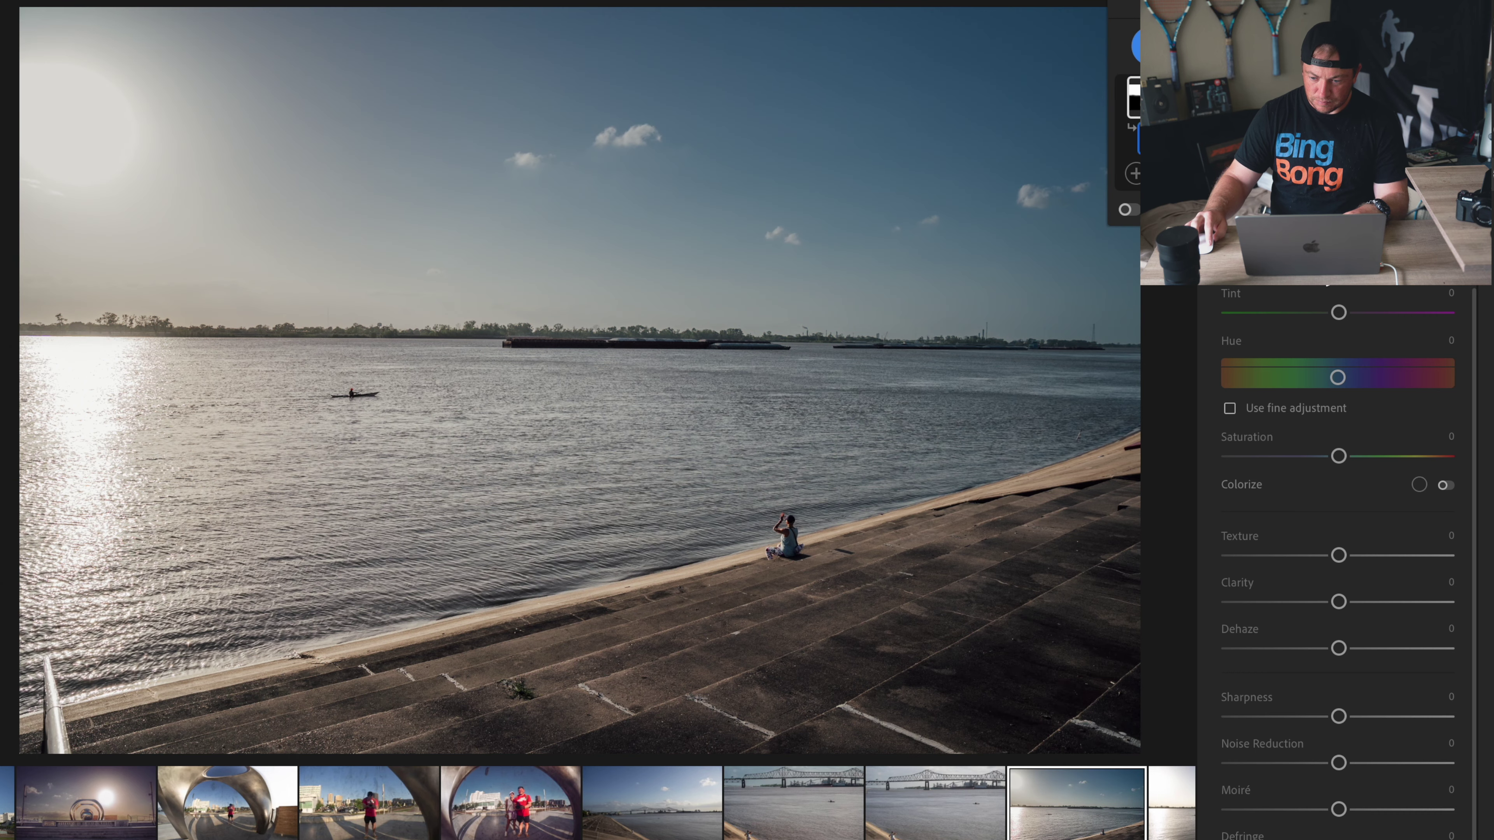
{"action": "key", "text": "ctrl+z"}
{"action": "left_click_drag", "start_coordinate": [1339, 457], "coordinate": [1358, 457]}
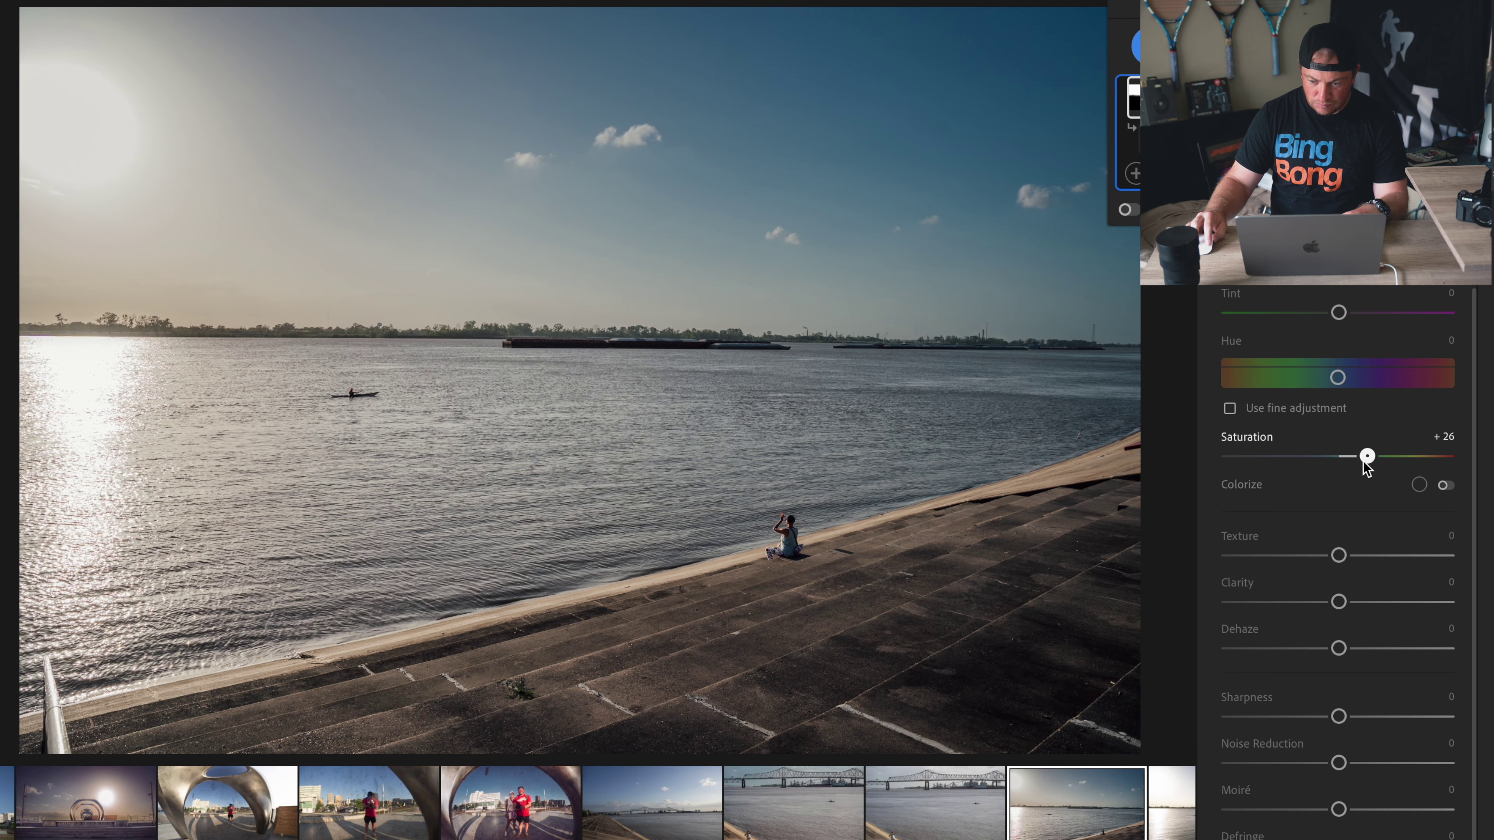
{"action": "key", "text": "ctrl+z"}
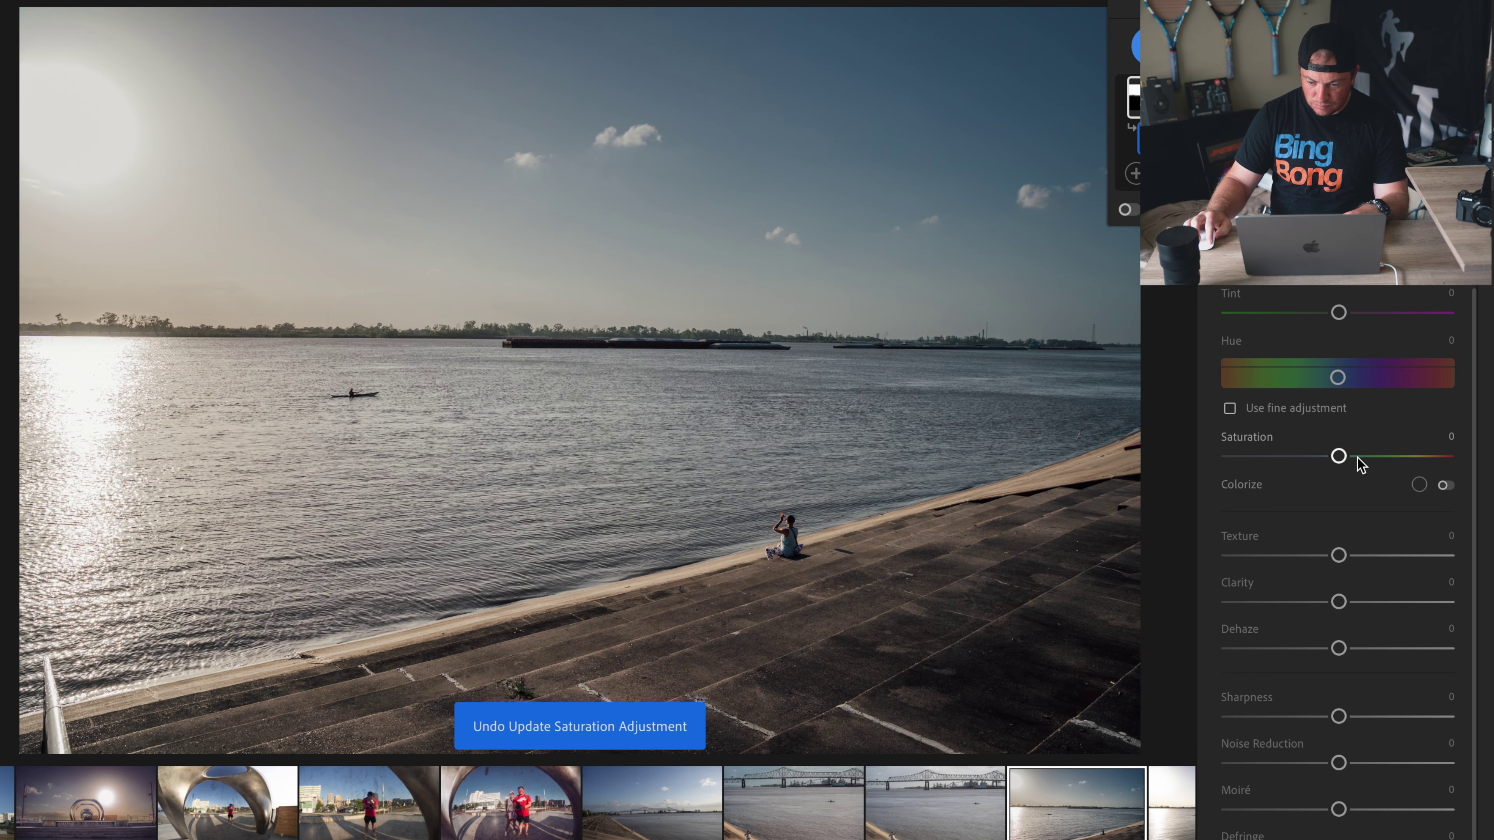
{"action": "scroll", "coordinate": [1360, 465], "scroll_direction": "up", "scroll_amount": 2}
{"action": "scroll", "coordinate": [1358, 465], "scroll_direction": "up", "scroll_amount": 1}
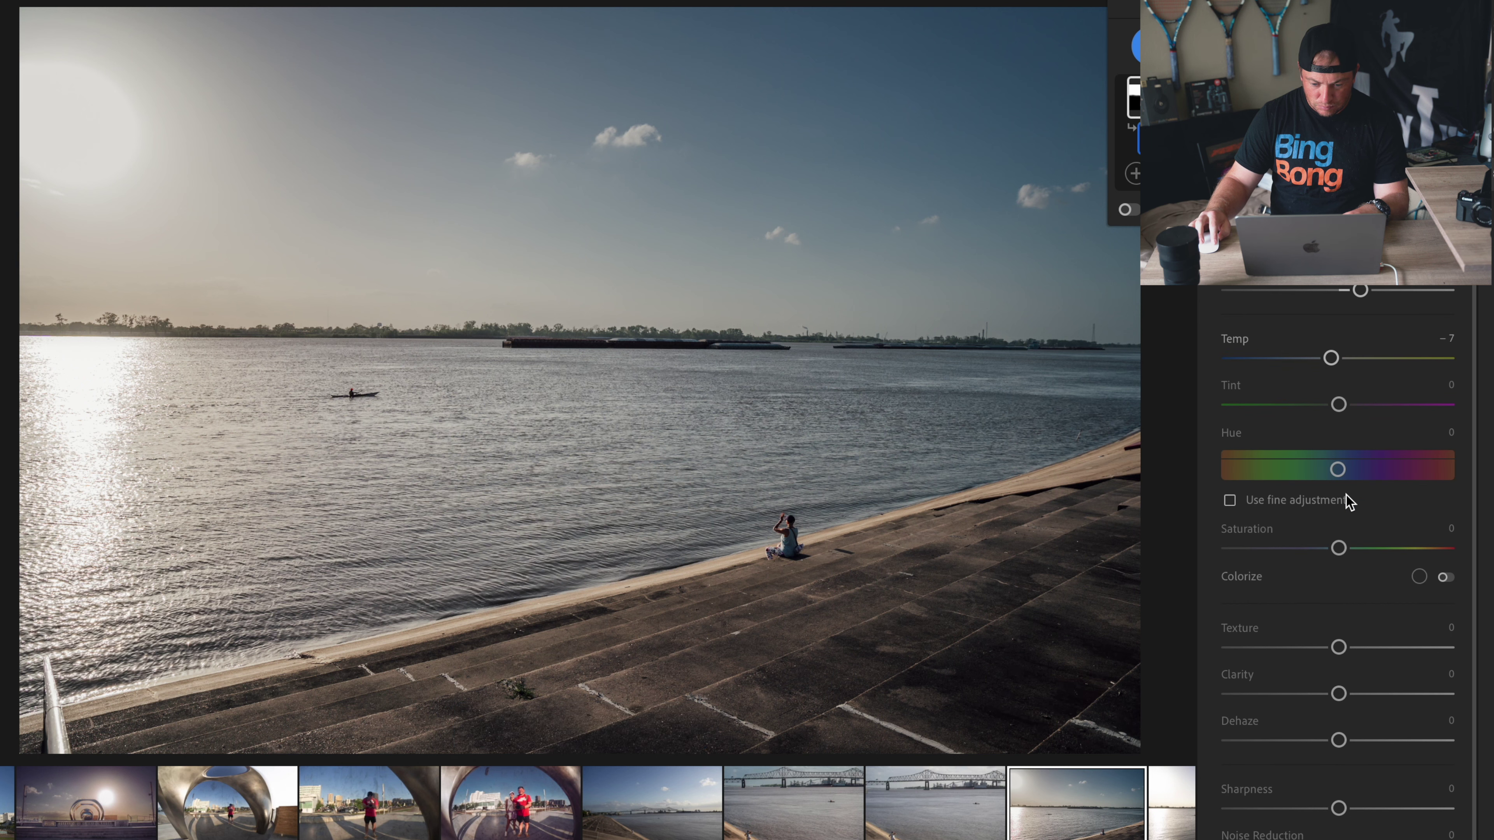
{"action": "left_click_drag", "start_coordinate": [1338, 469], "coordinate": [1207, 458]}
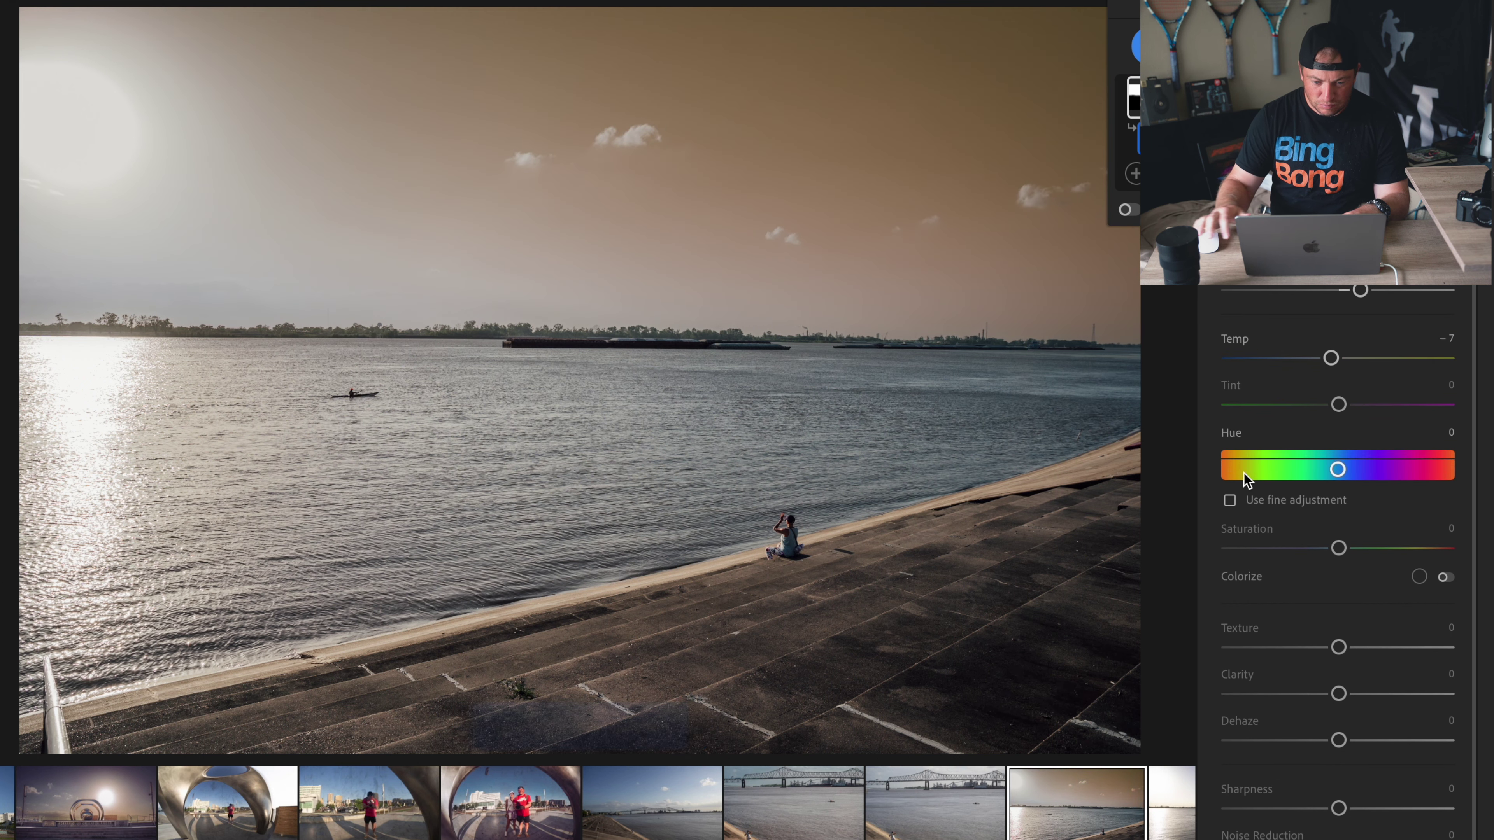
{"action": "key", "text": "ctrl+z"}
{"action": "mouse_move", "coordinate": [1339, 547]}
{"action": "left_mouse_down"}
{"action": "mouse_move", "coordinate": [1364, 554]}
{"action": "mouse_move", "coordinate": [1349, 556]}
{"action": "left_mouse_up"}
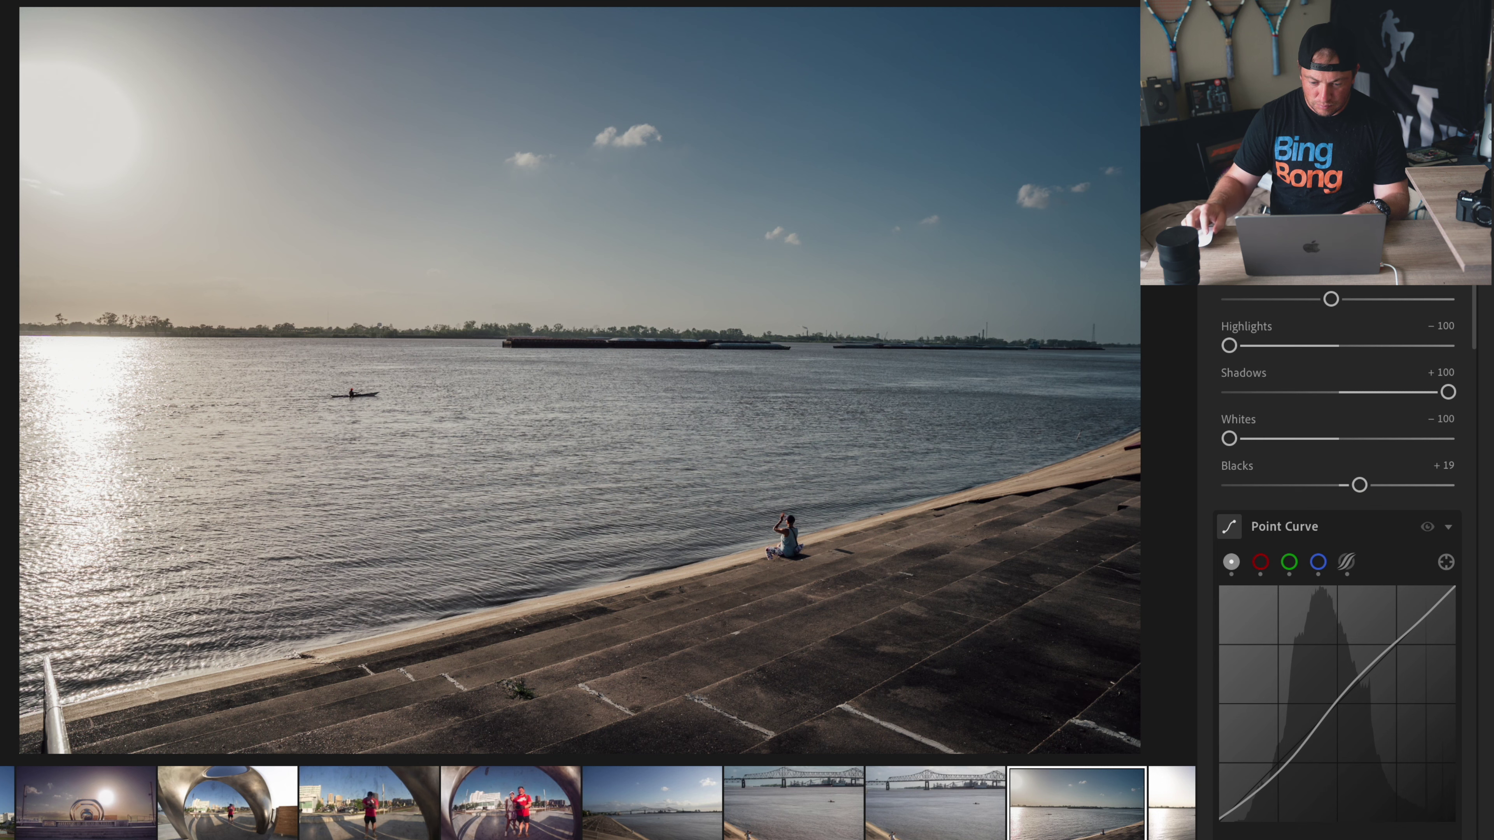
Step: Crop the riverbank photo to a 5x4 aspect, repositioning it within the frame
{"action": "key", "text": "c"}
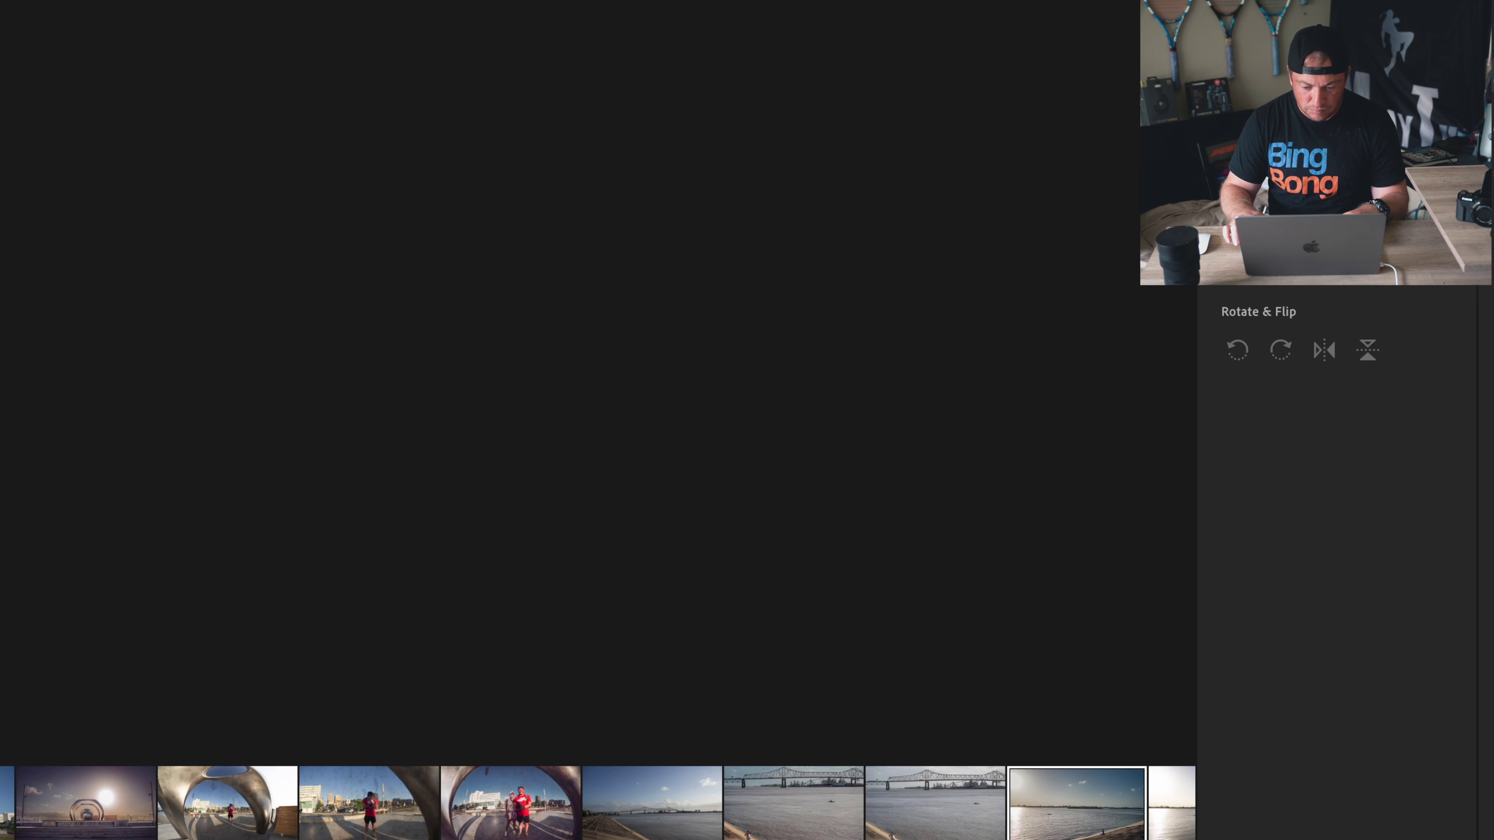
{"action": "left_click_drag", "start_coordinate": [1167, 529], "coordinate": [1167, 506]}
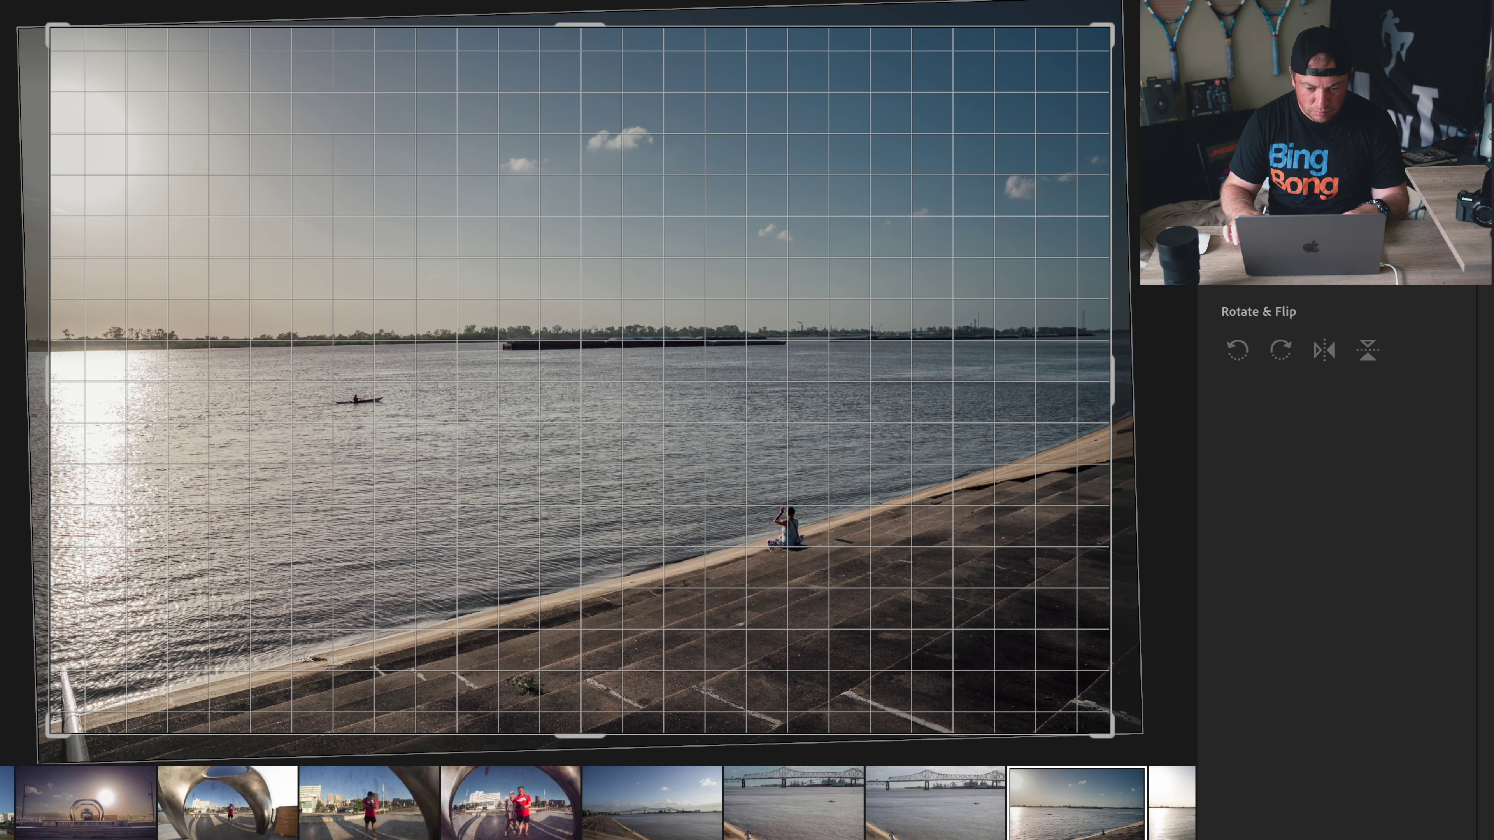
{"action": "key", "text": "ctrl+z"}
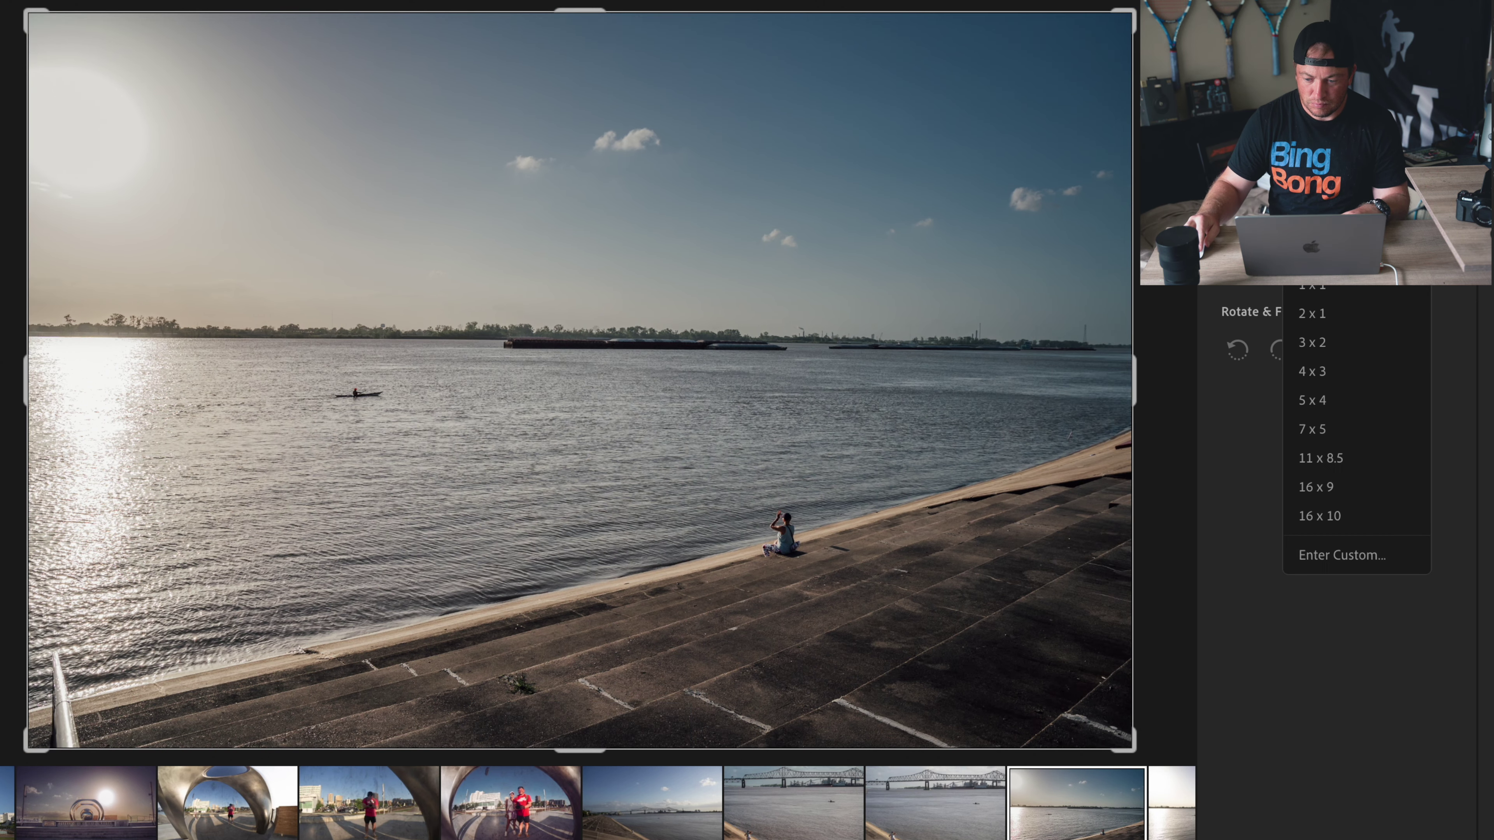
{"action": "left_click", "coordinate": [1347, 399]}
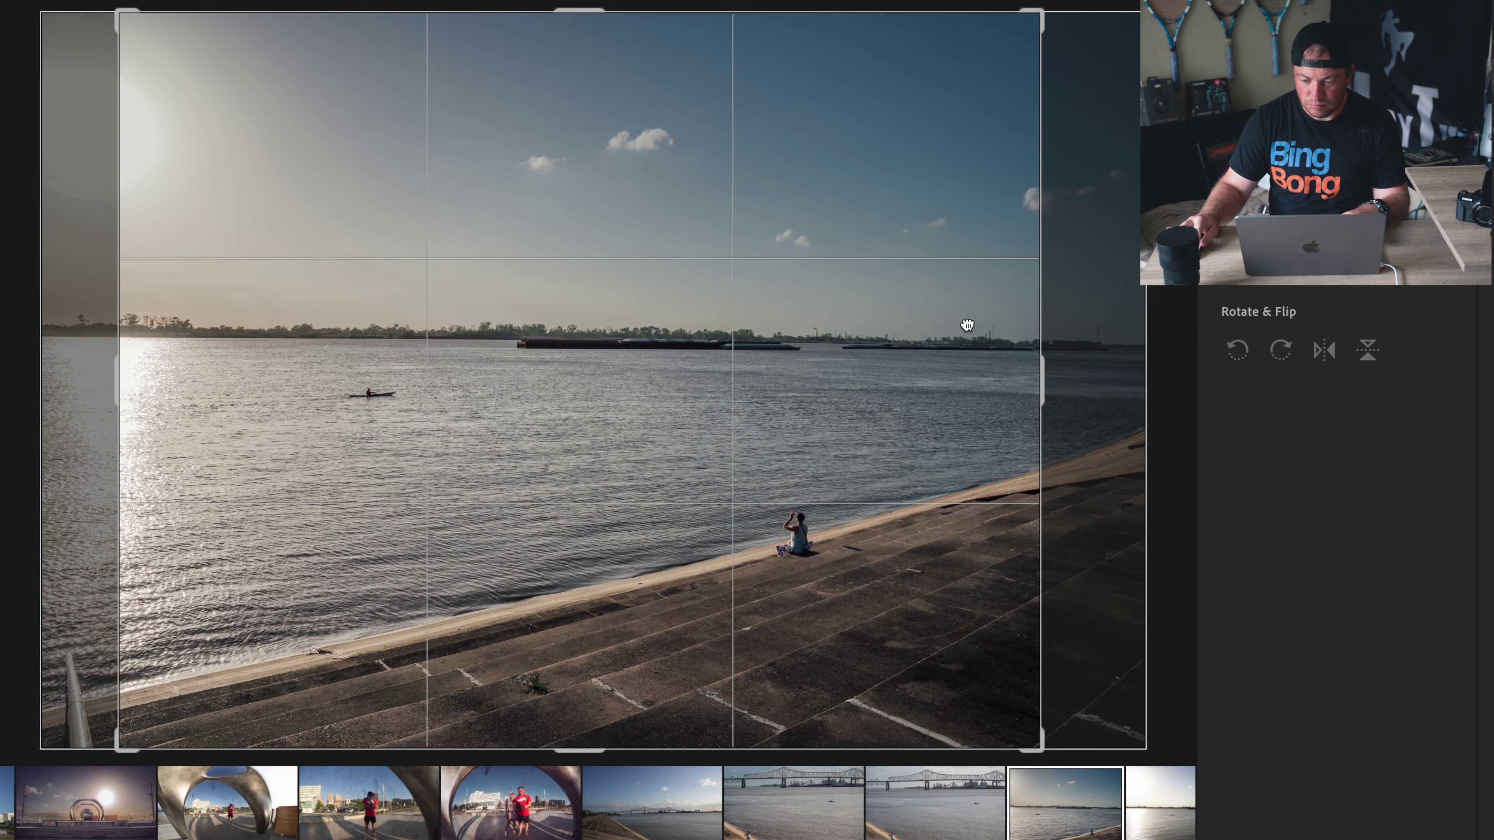
{"action": "left_click_drag", "start_coordinate": [967, 326], "coordinate": [976, 326]}
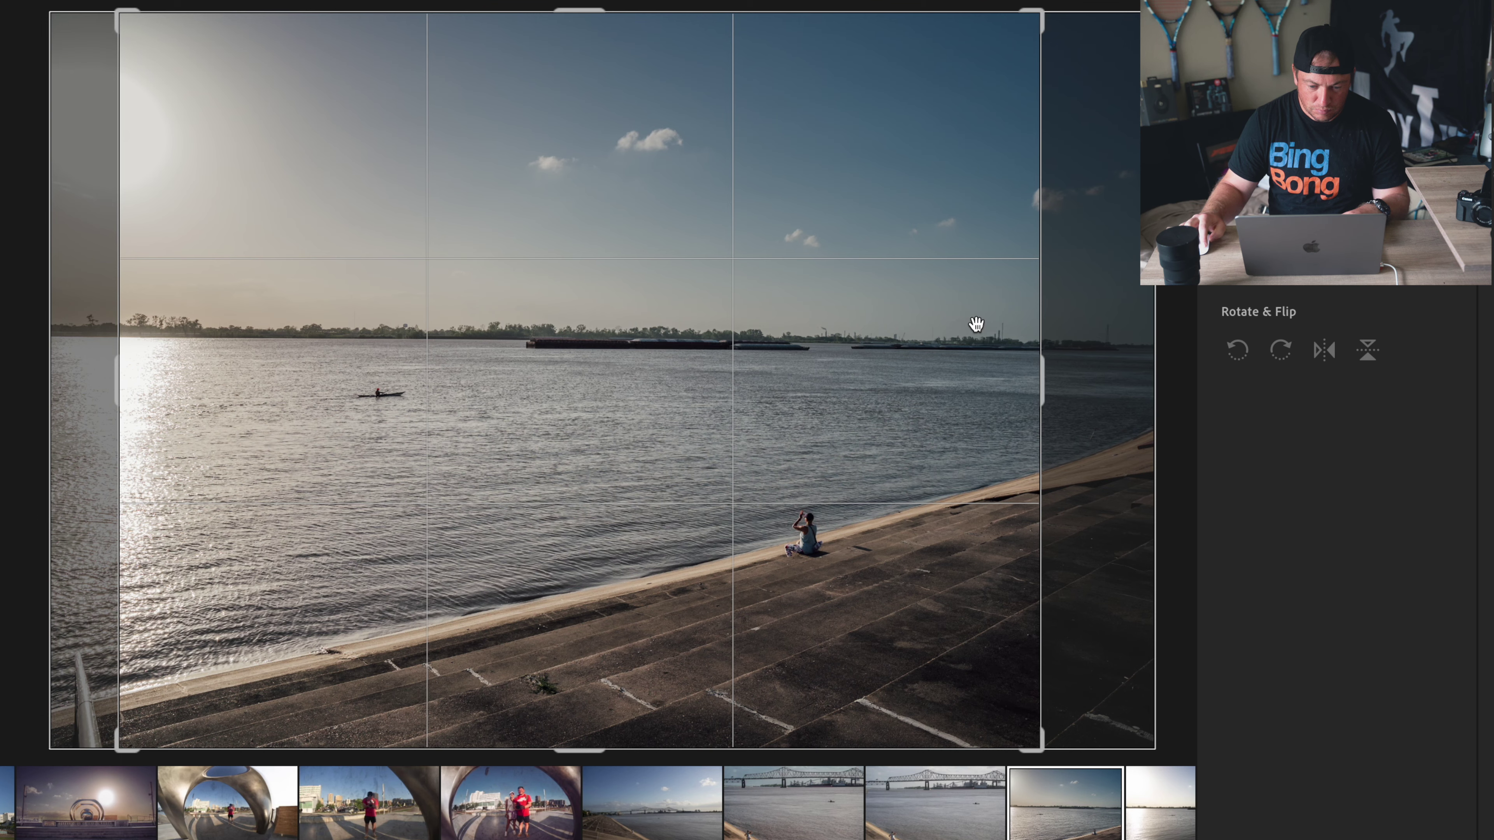
{"action": "key", "text": "Return"}
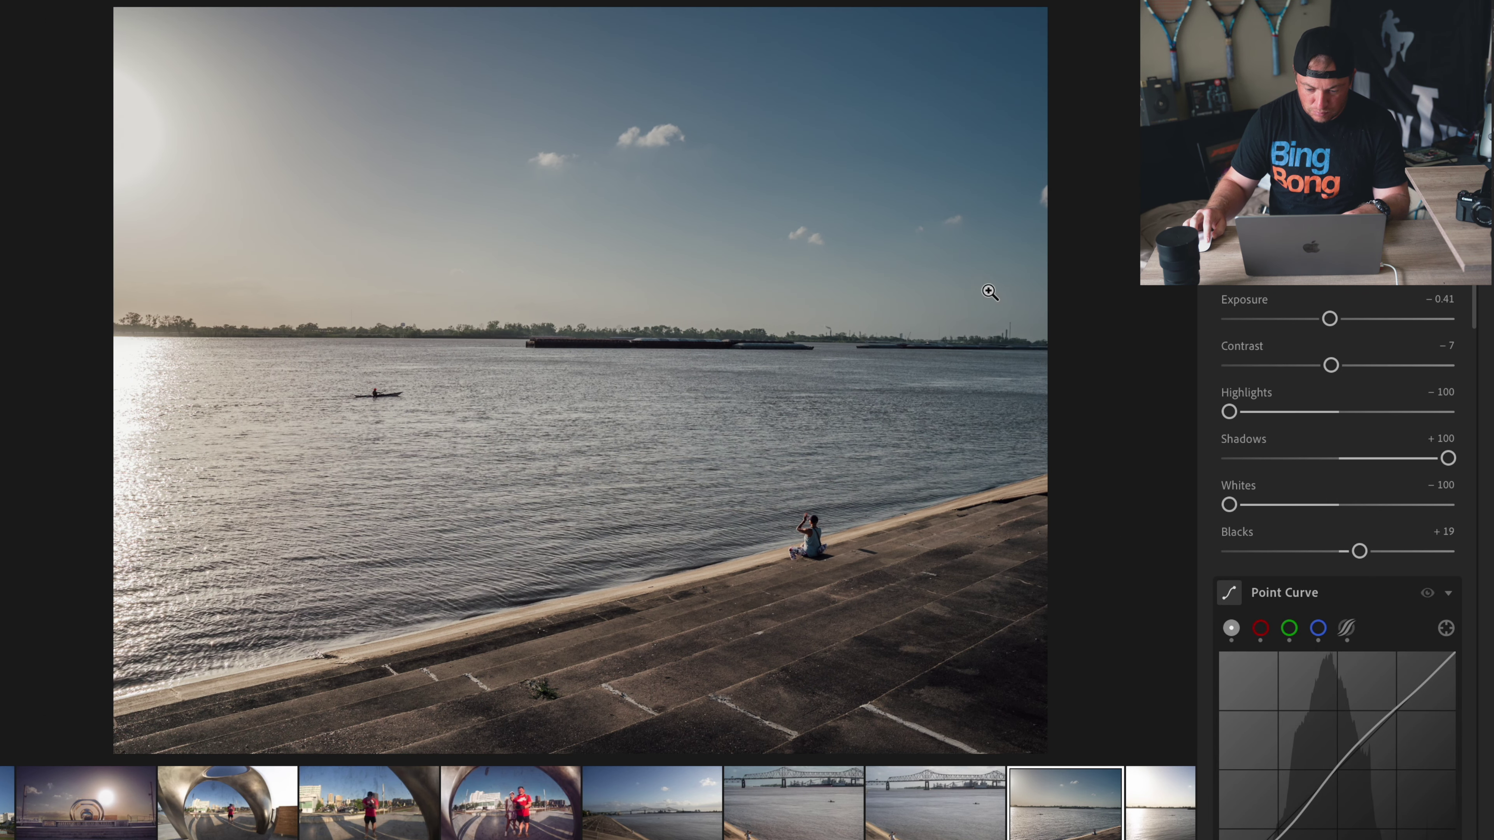
Step: Export it as a JPG with previous settings into the Baton Rouge folder
{"action": "left_click", "coordinate": [1464, 18]}
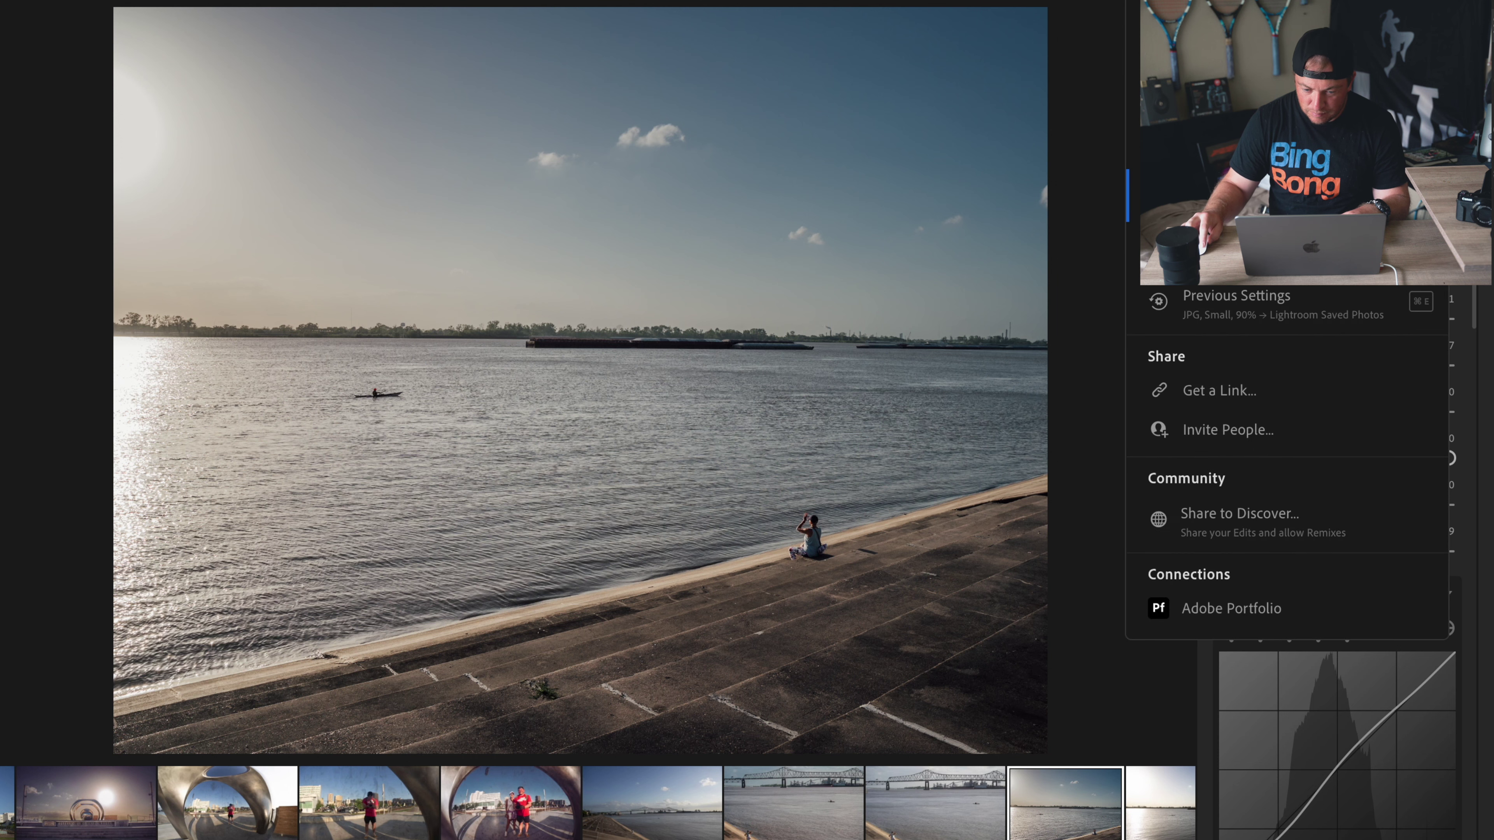
{"action": "left_click", "coordinate": [1235, 303]}
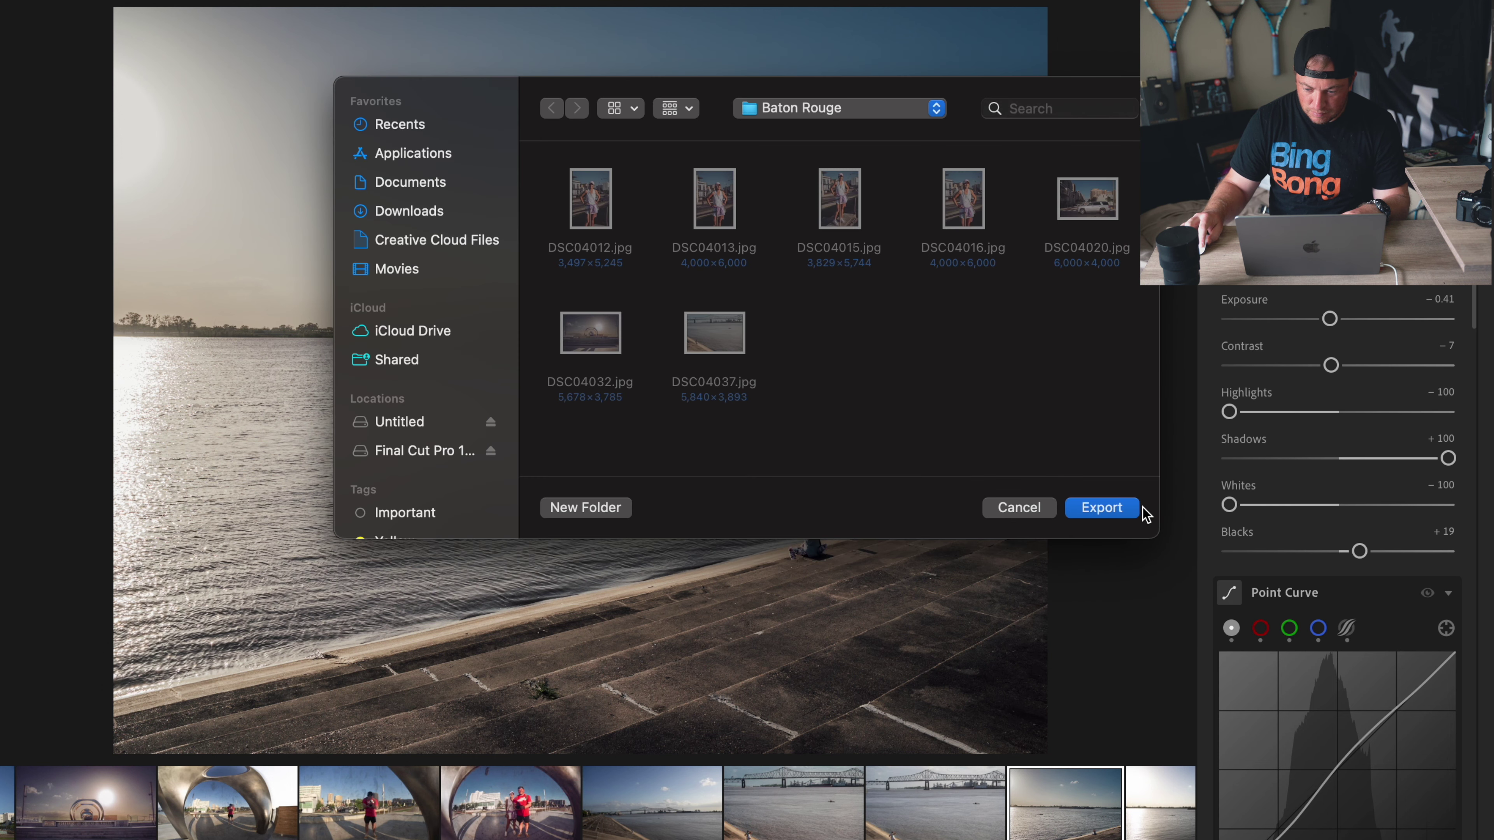
{"action": "left_click", "coordinate": [1102, 508]}
Step: Advance three photos to the white-dress tennis portrait and bring up the Presets panel
{"action": "key", "text": "Right"}
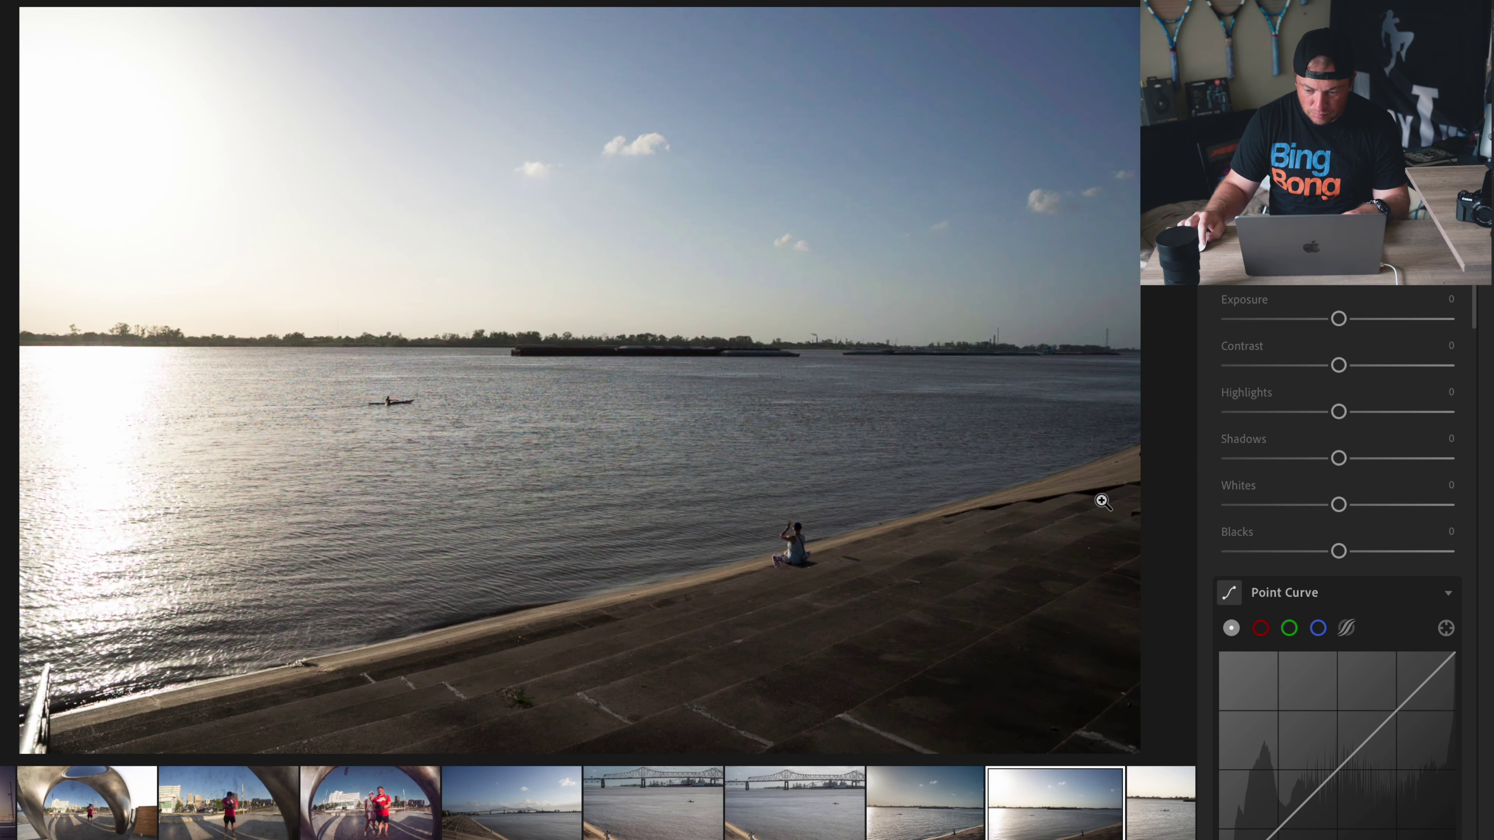
{"action": "key", "text": "Right"}
{"action": "key", "text": "Right"}
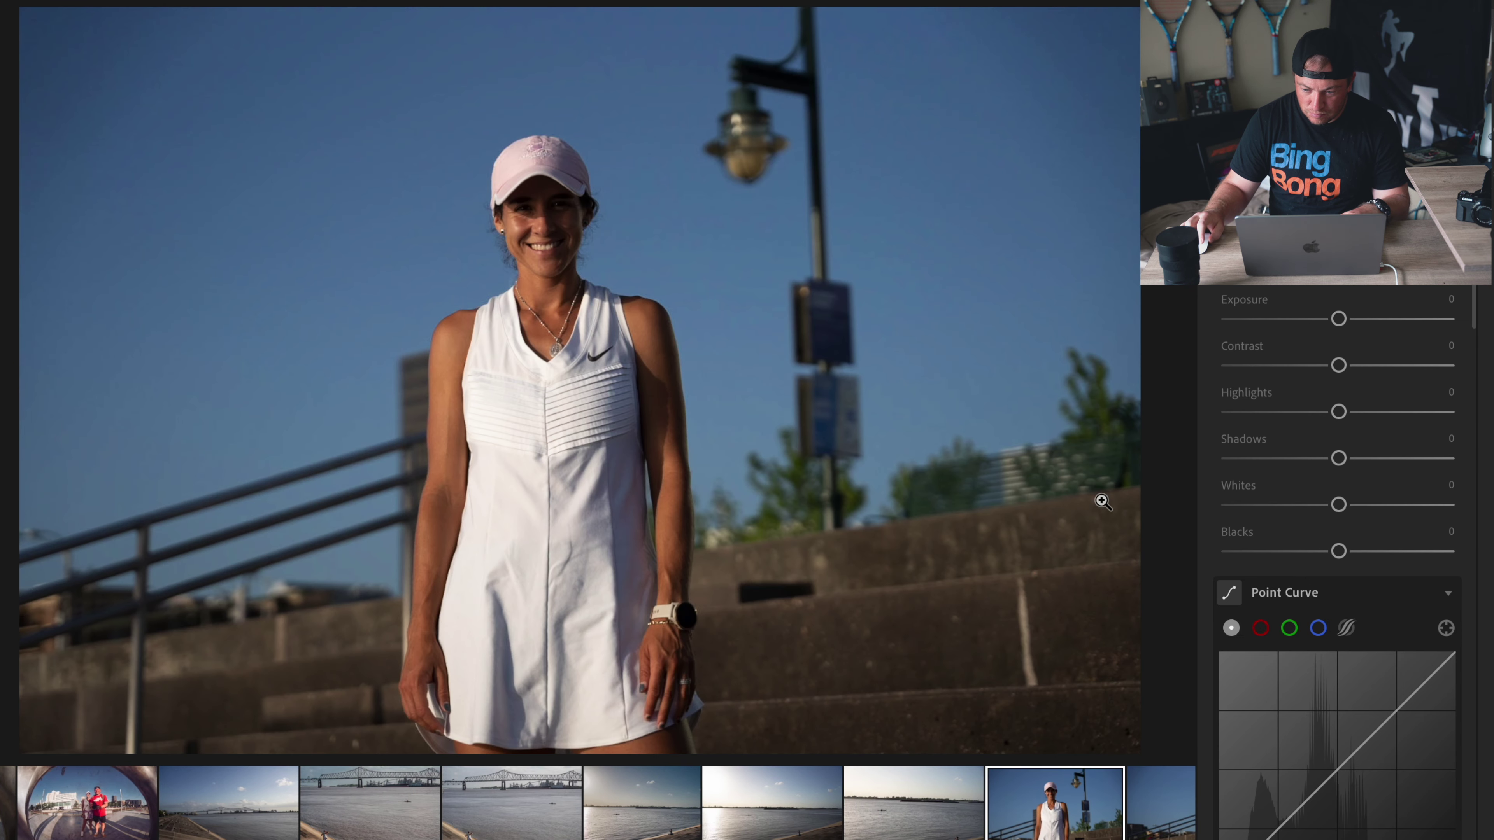
{"action": "key", "text": "Right"}
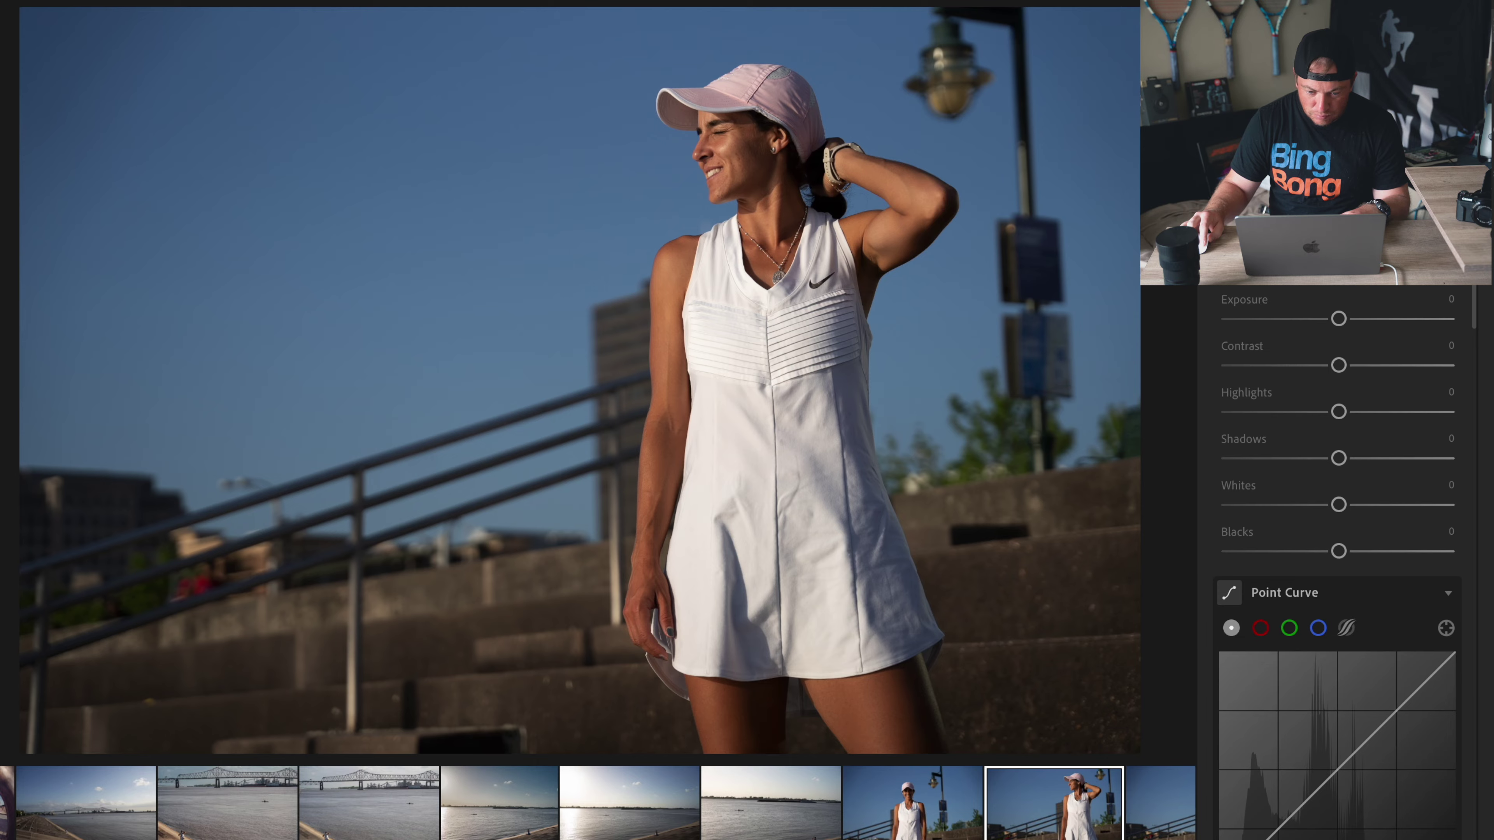
{"action": "key", "text": "shift+p"}
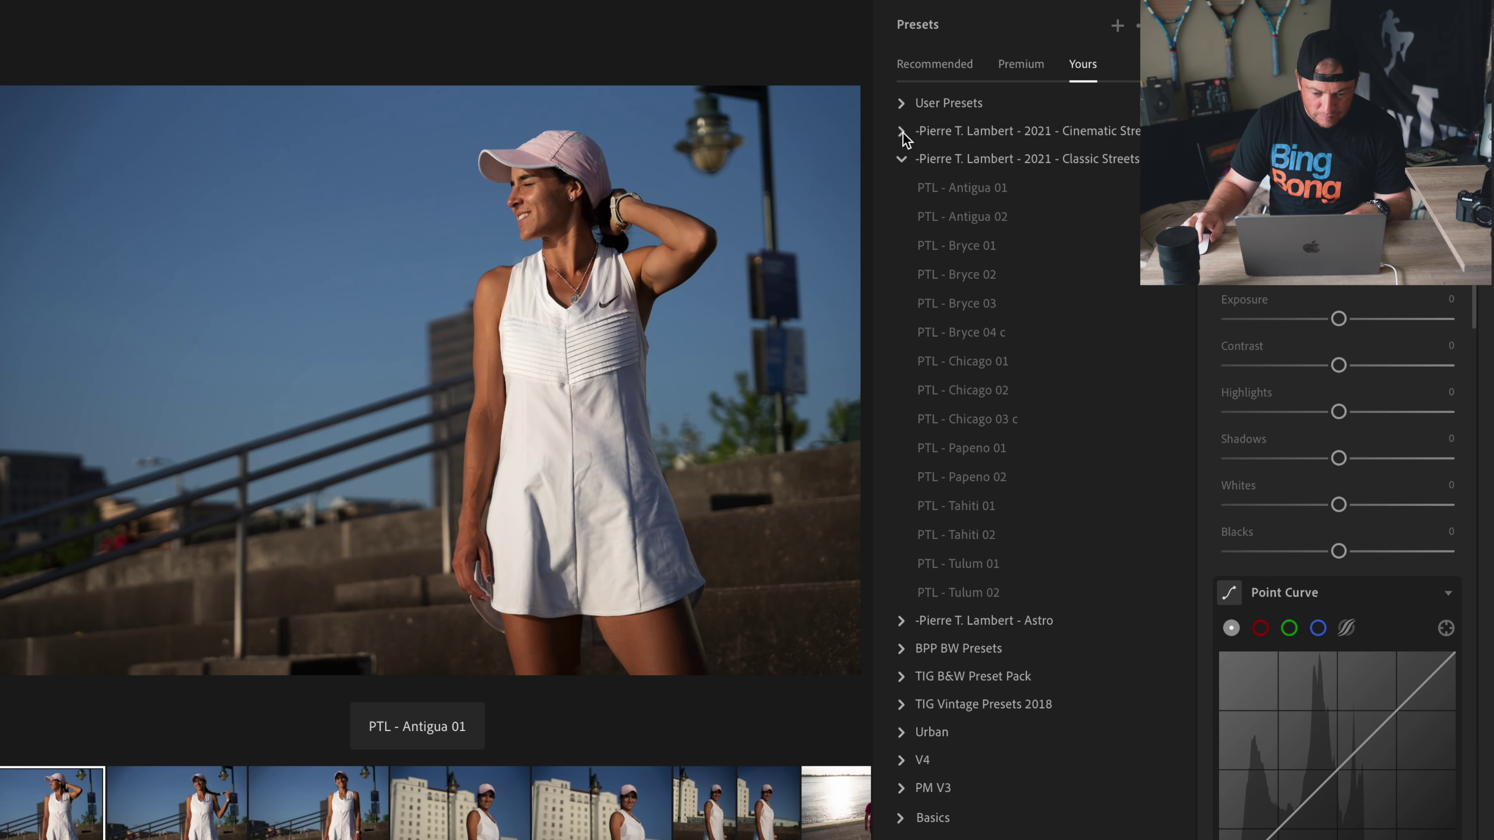
Step: Apply the PTL - Fushimi 03 c+ preset from the Cinematic Streets group
{"action": "left_click", "coordinate": [902, 131]}
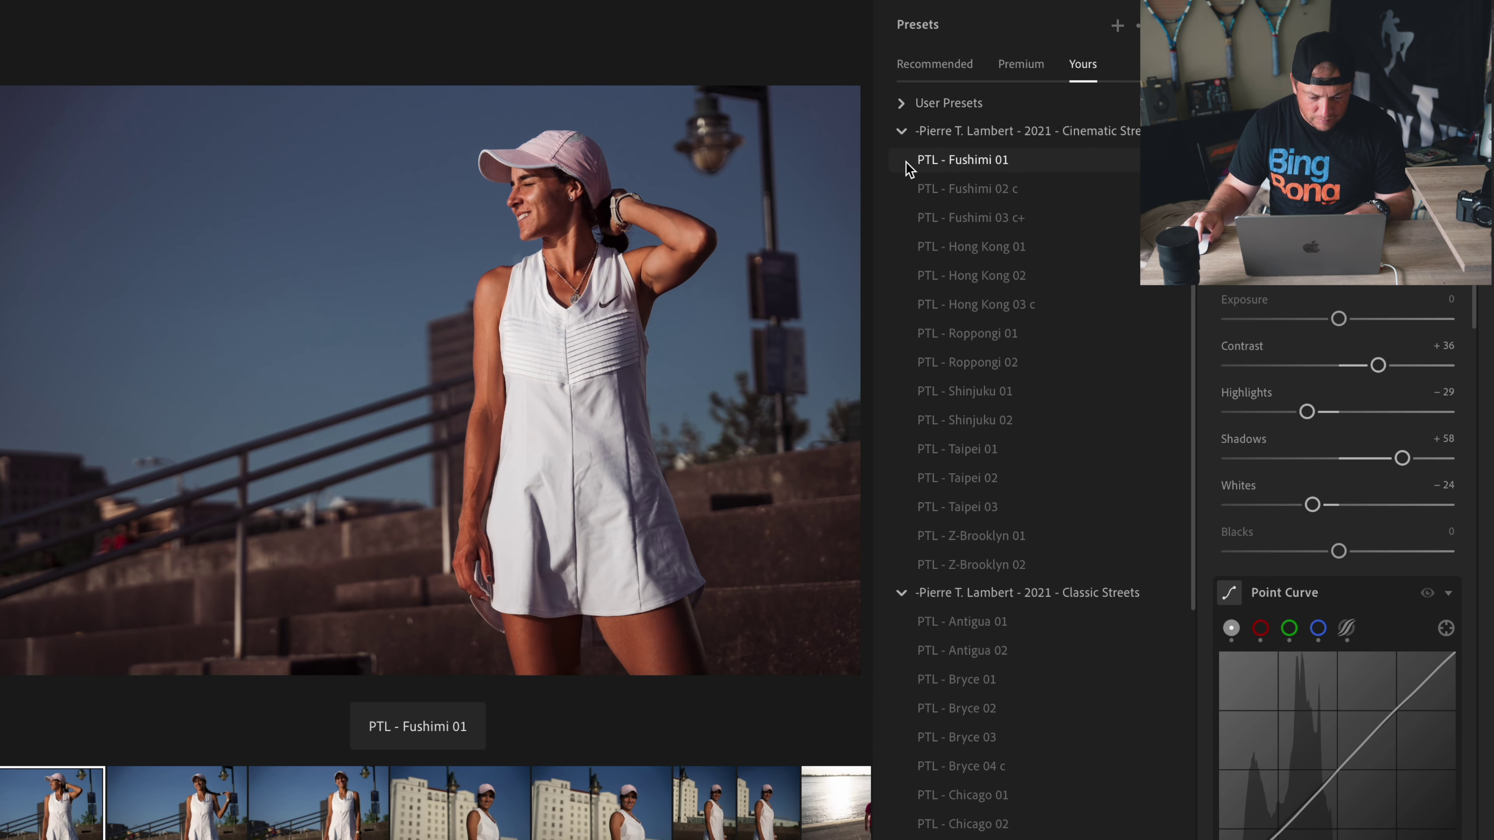
{"action": "left_click", "coordinate": [921, 218]}
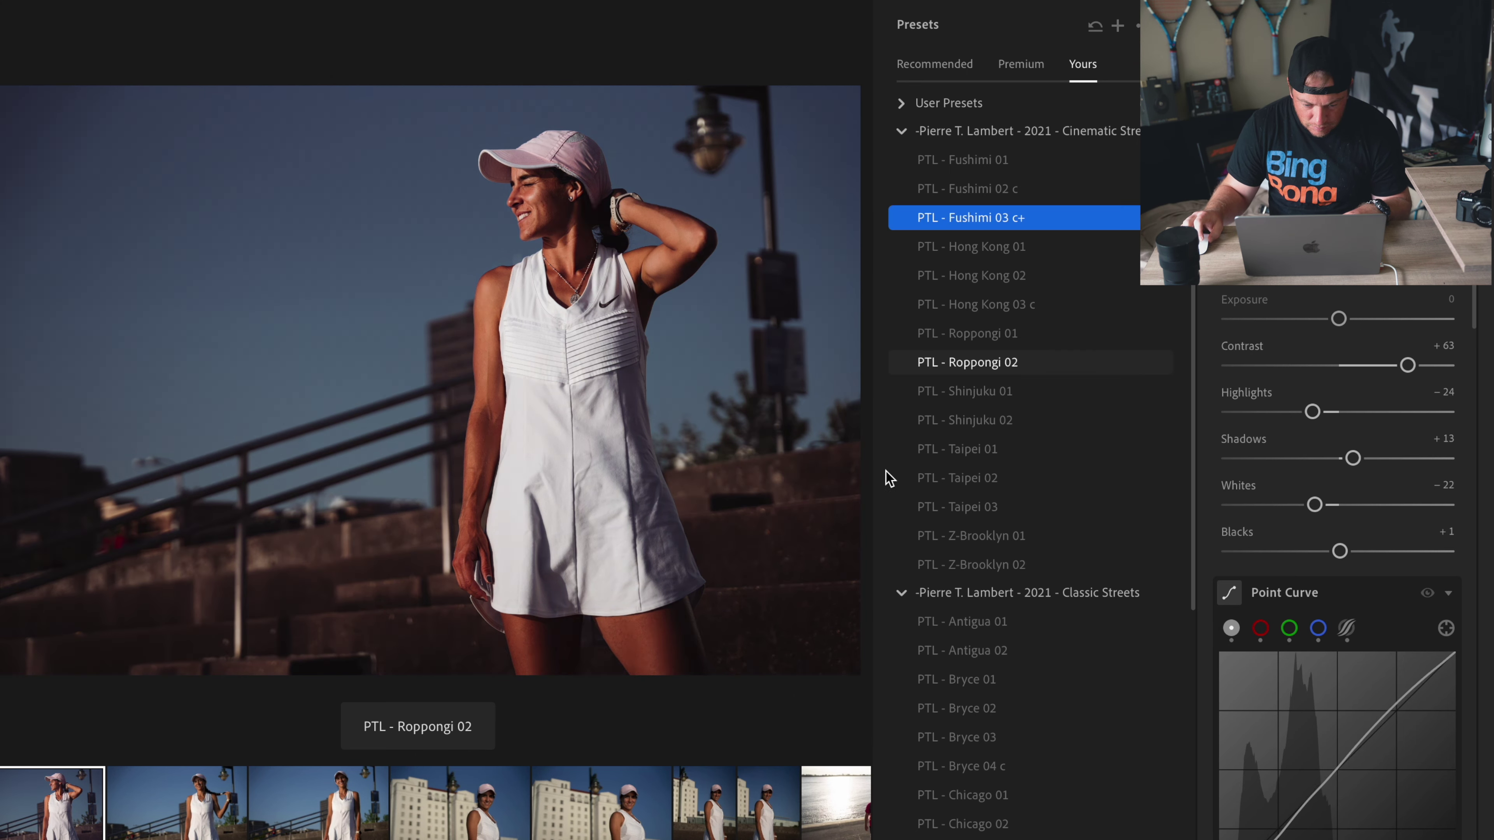
{"action": "left_click", "coordinate": [903, 593]}
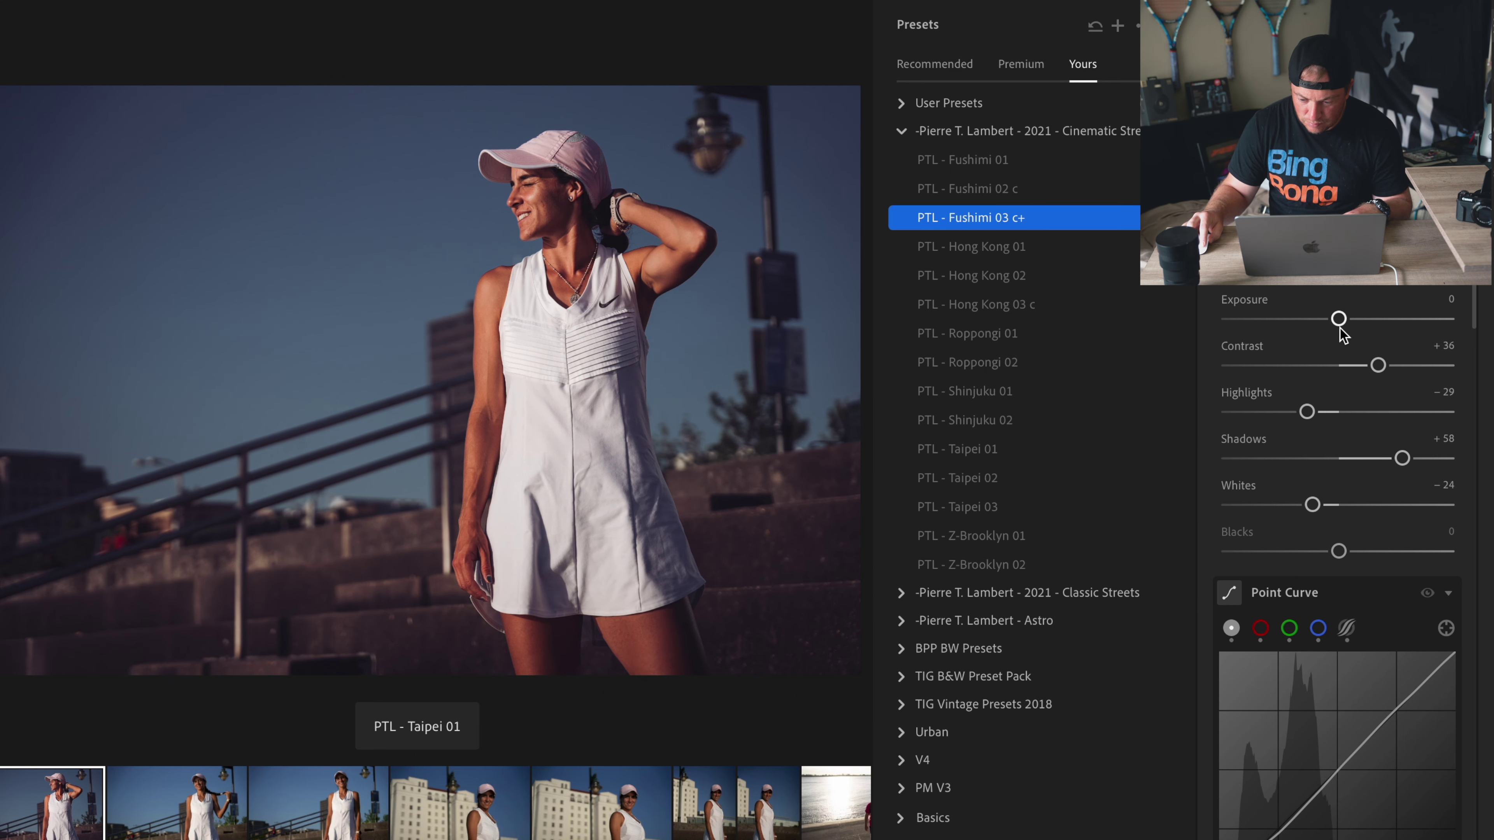
Step: Tune exposure to +0.87, highlights -100, shadows +66 and whites -100, undoing a contrast change
{"action": "left_click_drag", "start_coordinate": [1339, 318], "coordinate": [1352, 319]}
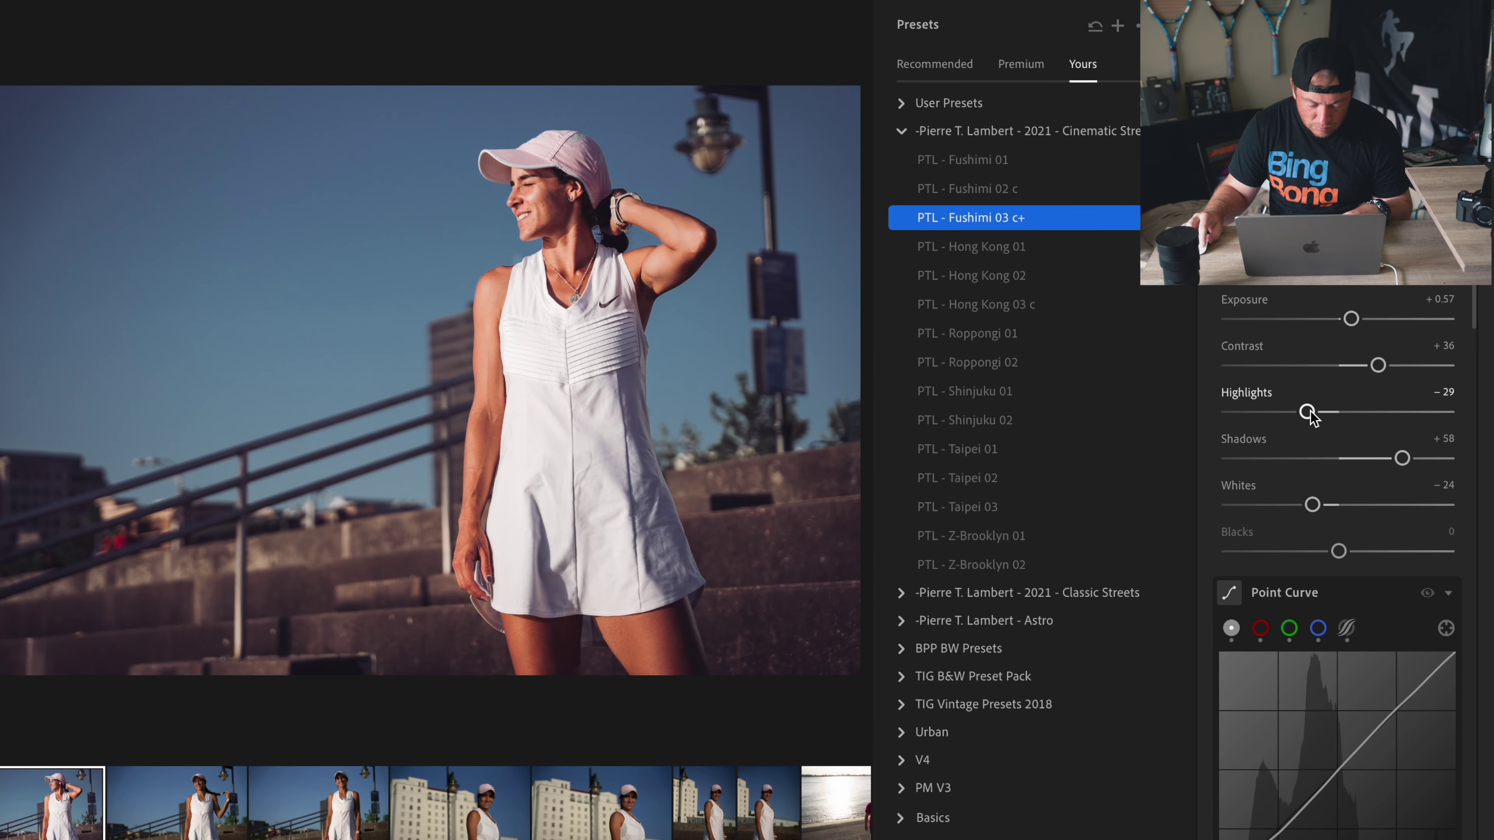
{"action": "left_click_drag", "start_coordinate": [1307, 412], "coordinate": [1229, 412]}
{"action": "left_click_drag", "start_coordinate": [1402, 458], "coordinate": [1411, 458]}
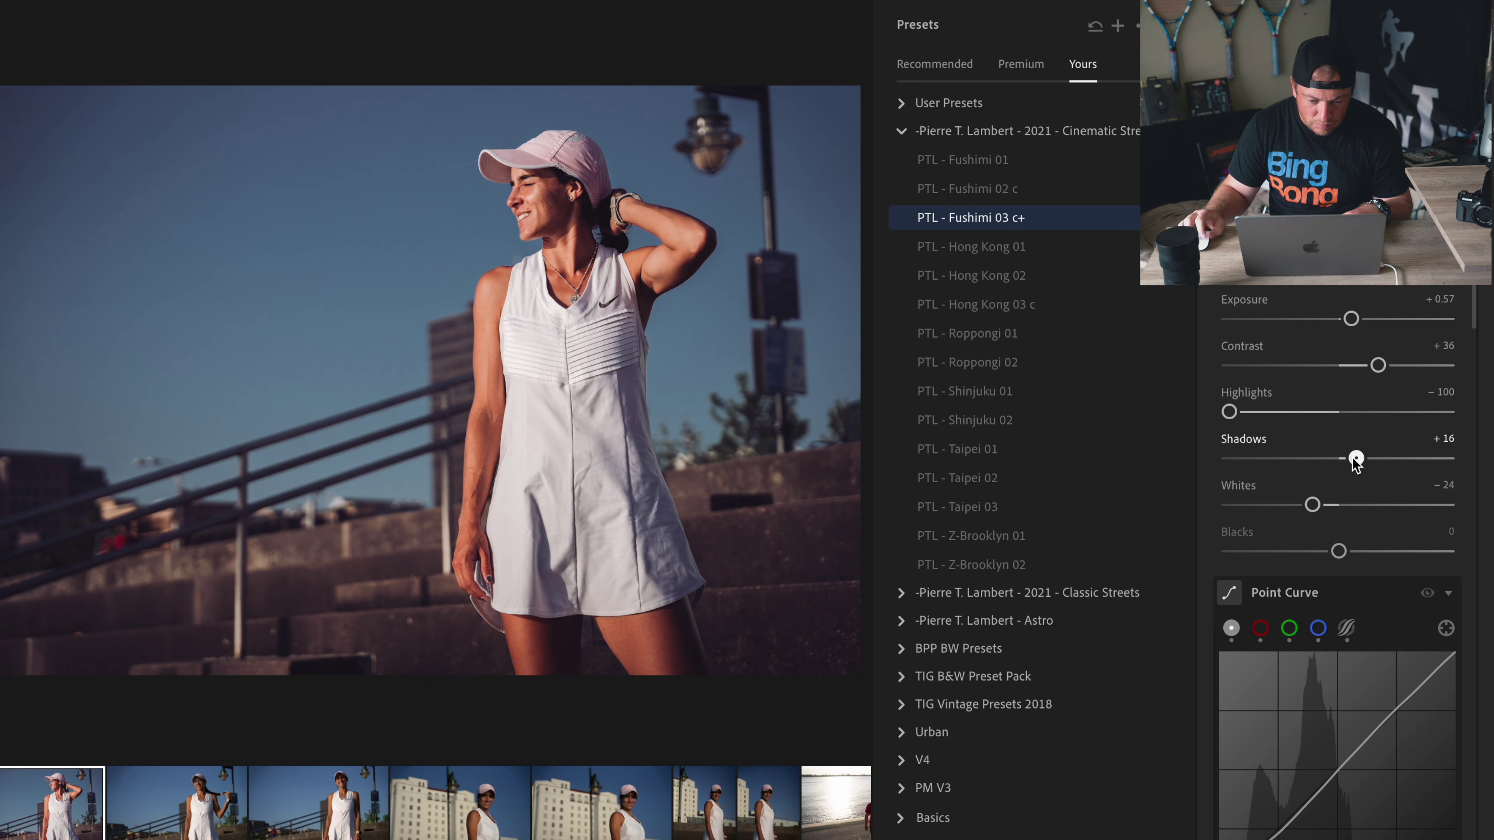
{"action": "left_click_drag", "start_coordinate": [1379, 365], "coordinate": [1365, 365]}
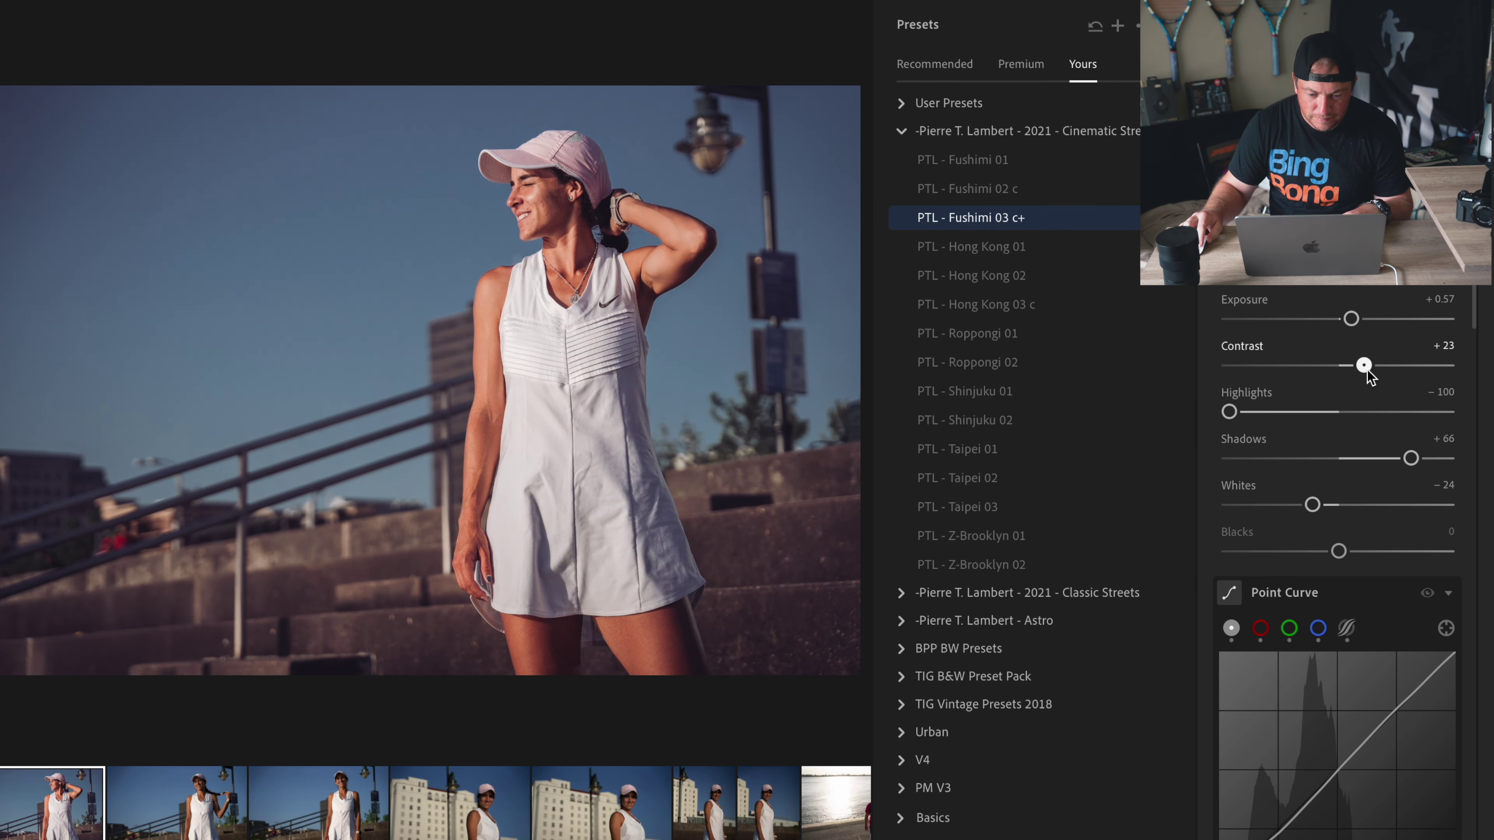
{"action": "key", "text": "ctrl+z"}
{"action": "mouse_move", "coordinate": [1312, 504]}
{"action": "left_mouse_down"}
{"action": "mouse_move", "coordinate": [1251, 504]}
{"action": "mouse_move", "coordinate": [1285, 504]}
{"action": "left_mouse_up"}
{"action": "left_click_drag", "start_coordinate": [1351, 318], "coordinate": [1358, 318]}
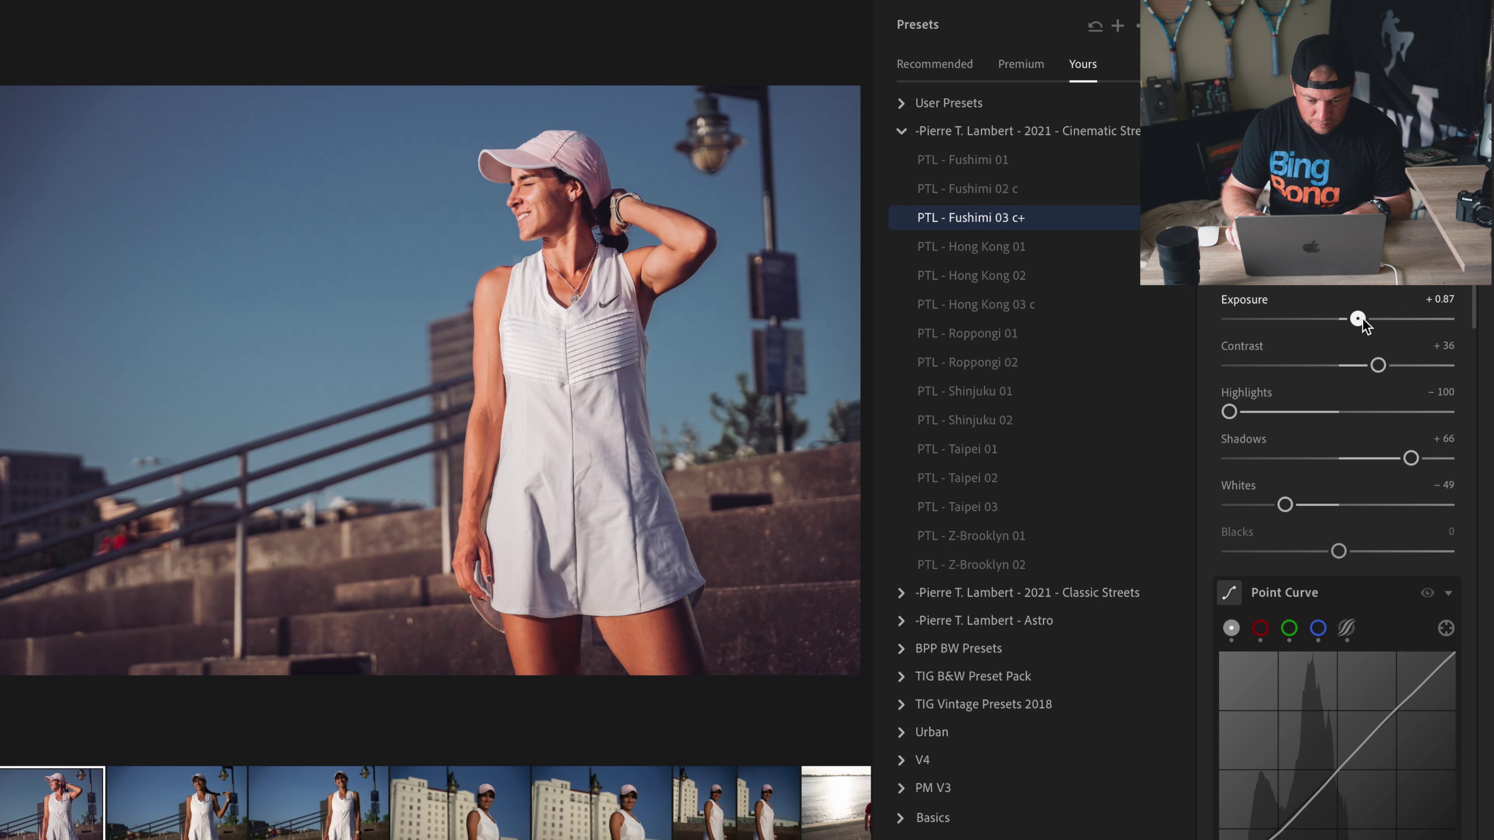
{"action": "scroll", "coordinate": [1359, 324], "scroll_direction": "down", "scroll_amount": 2}
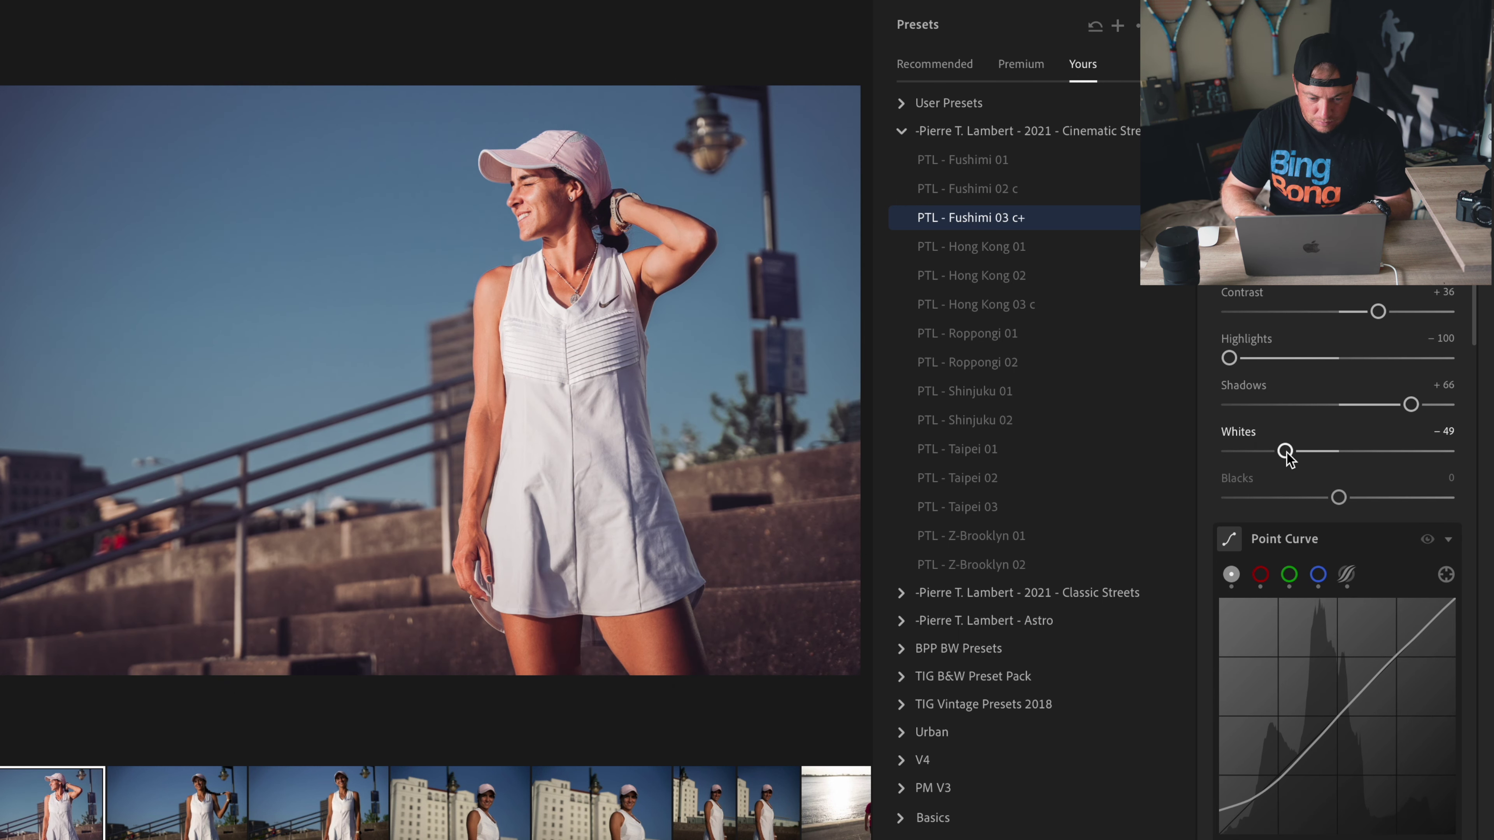
{"action": "left_click_drag", "start_coordinate": [1285, 451], "coordinate": [1209, 456]}
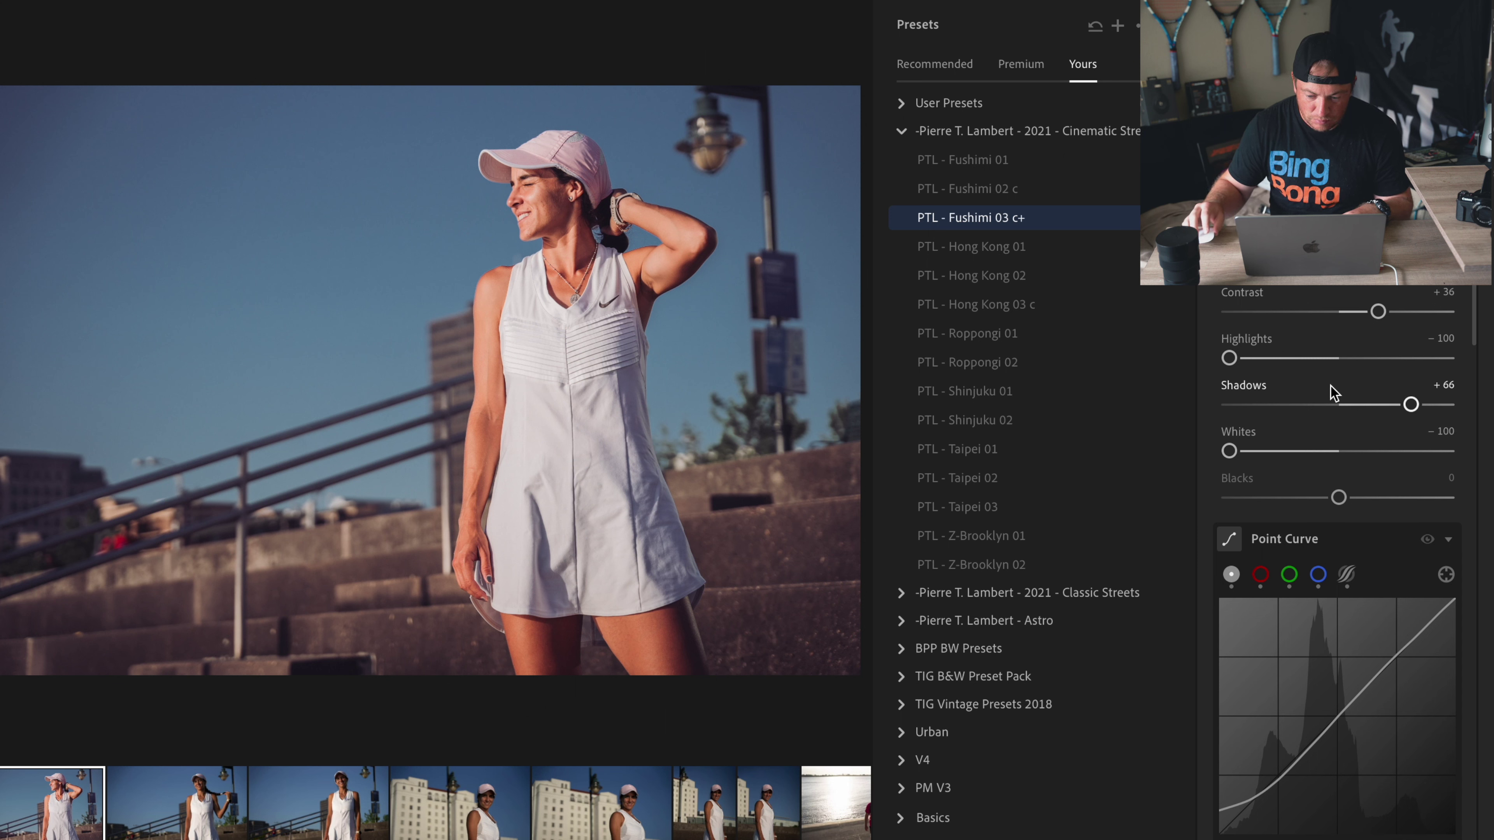
Step: Nudge the white-dress portrait's saturation to about +2, then bring up the sharing and export options
{"action": "scroll", "coordinate": [1333, 393], "scroll_direction": "down", "scroll_amount": 2}
{"action": "scroll", "coordinate": [1332, 400], "scroll_direction": "down", "scroll_amount": 10}
{"action": "scroll", "coordinate": [1331, 471], "scroll_direction": "down", "scroll_amount": 5}
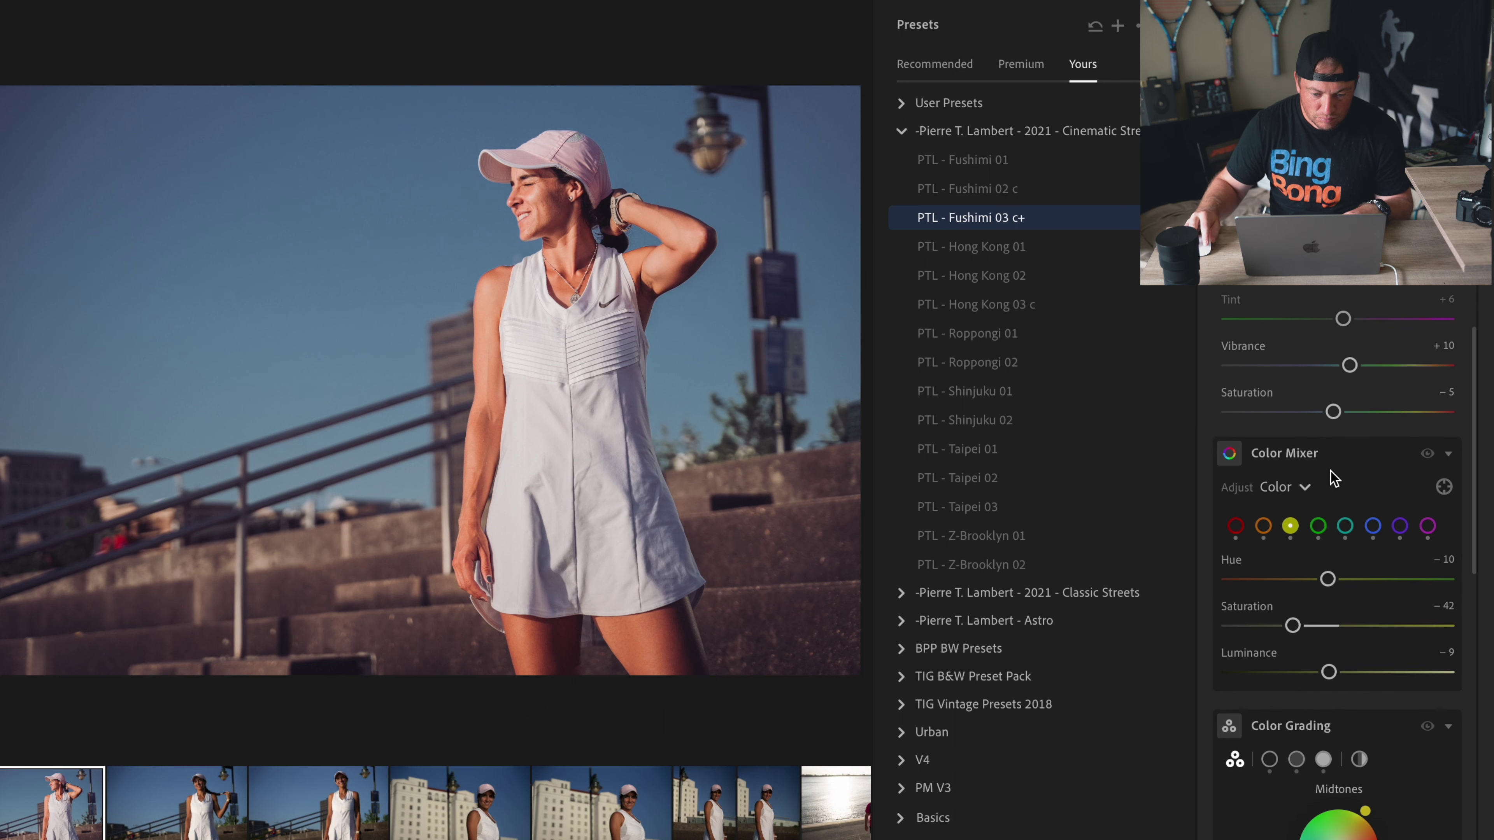
{"action": "left_click_drag", "start_coordinate": [1335, 409], "coordinate": [1345, 408]}
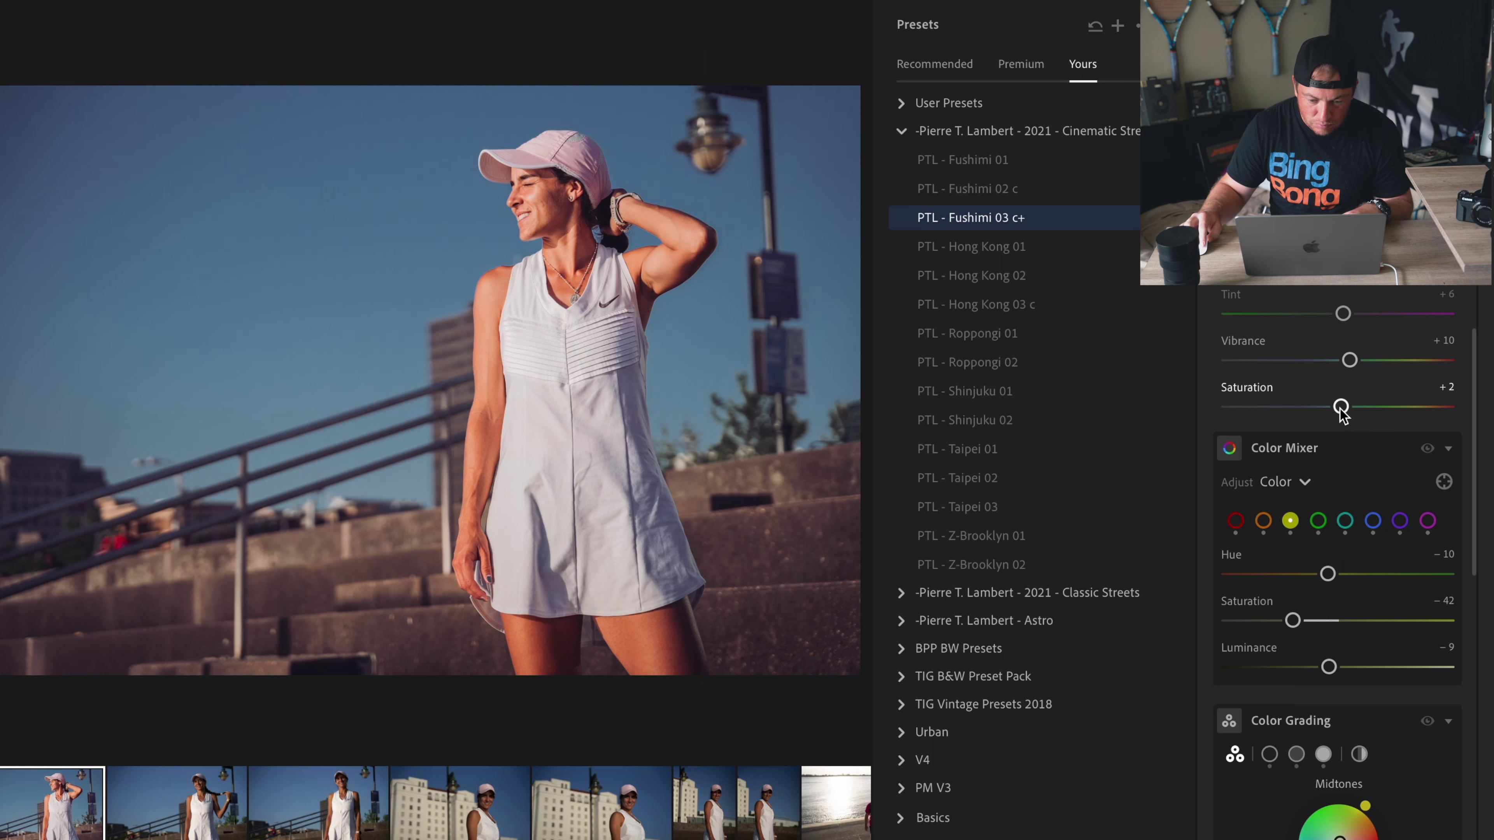
{"action": "scroll", "coordinate": [1342, 412], "scroll_direction": "up", "scroll_amount": 10}
{"action": "scroll", "coordinate": [1342, 412], "scroll_direction": "up", "scroll_amount": 1}
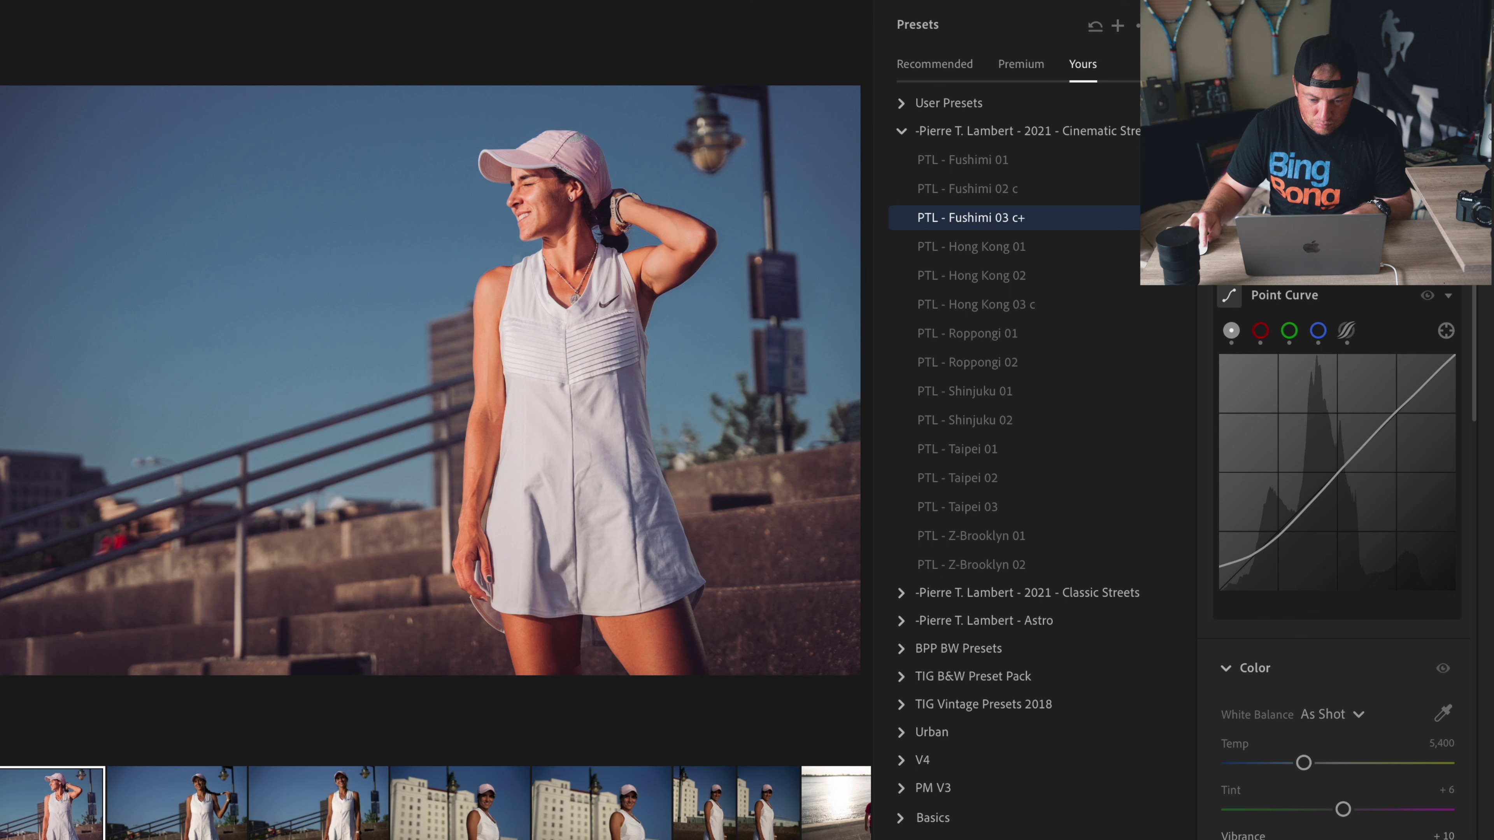
{"action": "left_click", "coordinate": [1453, 24]}
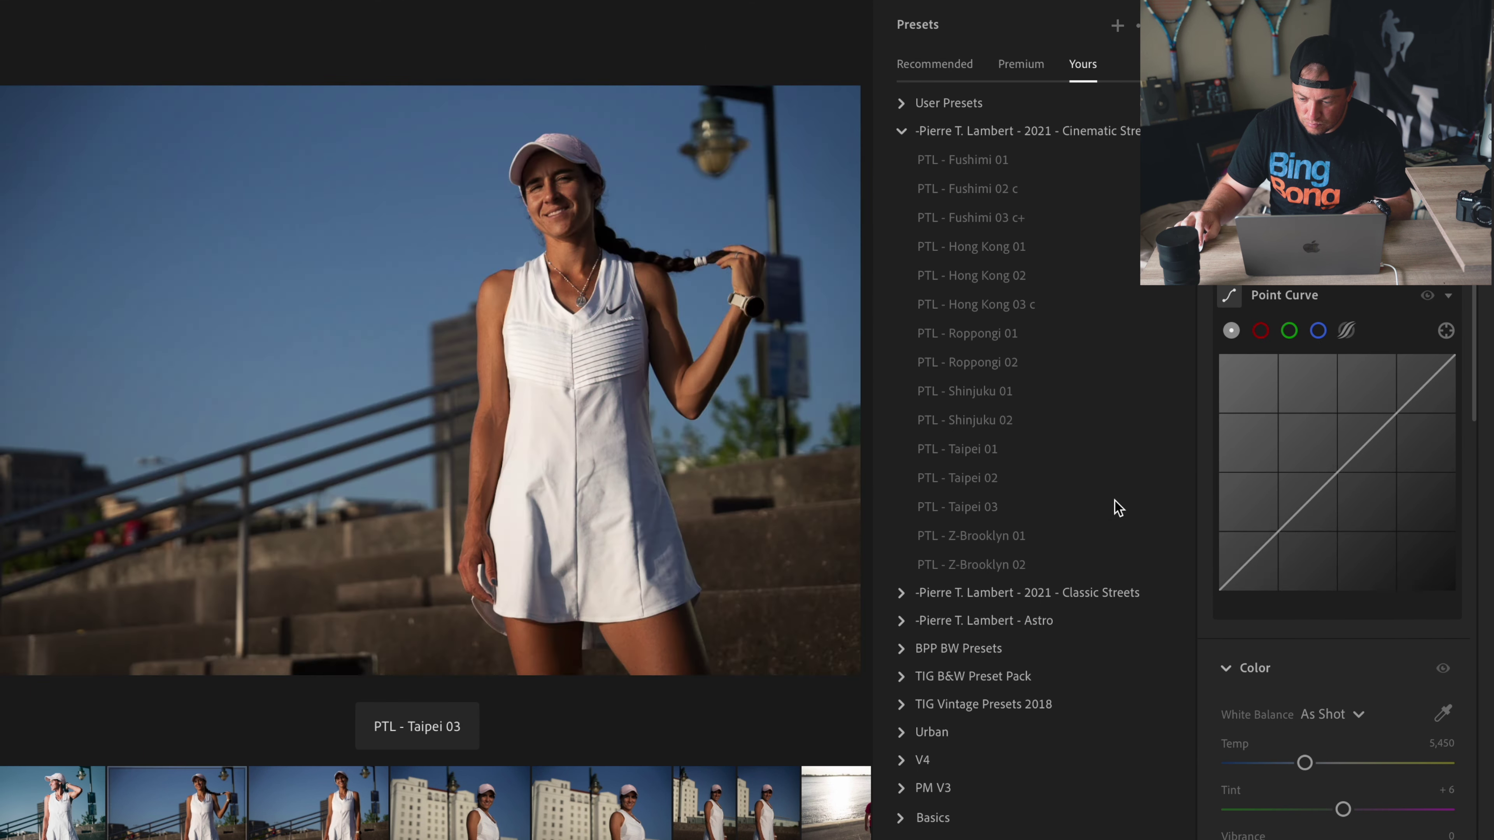
Step: Browse the tennis portraits, trying PTL - Taipei 01, and settle on the braided-hair portrait
{"action": "key", "text": "Left"}
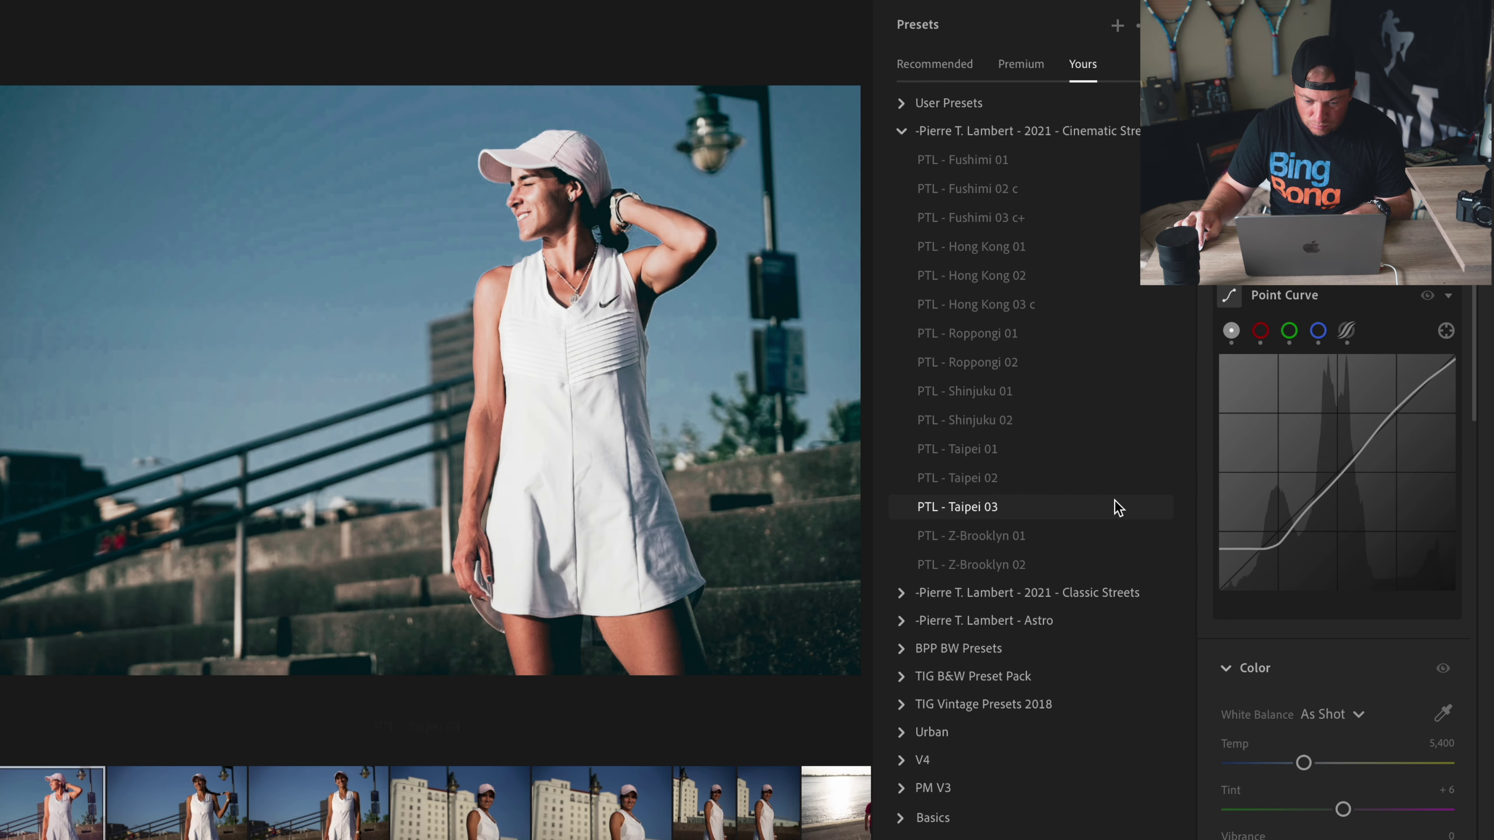
{"action": "left_click", "coordinate": [958, 449]}
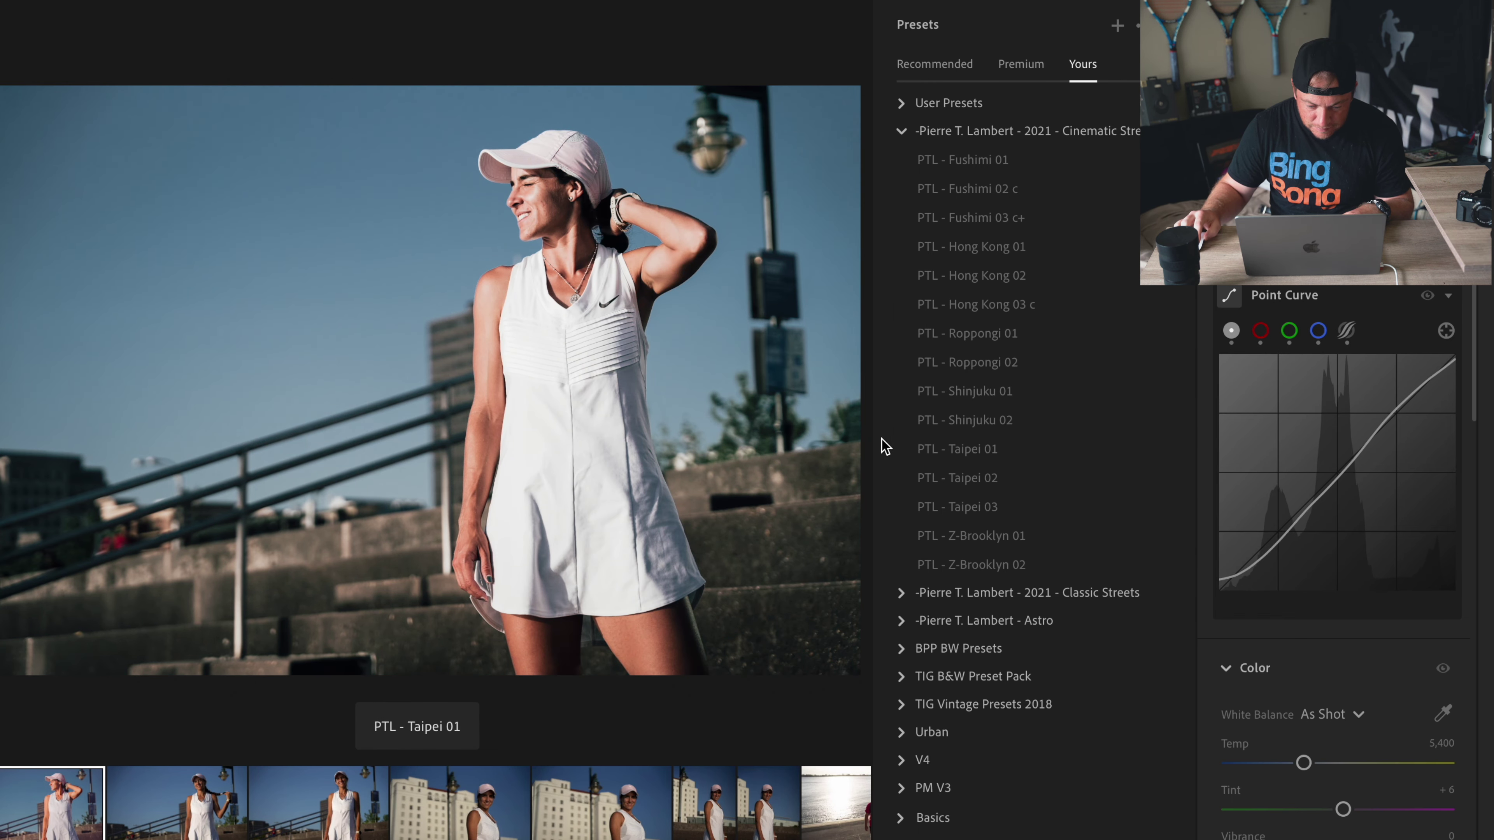
{"action": "key", "text": "Right"}
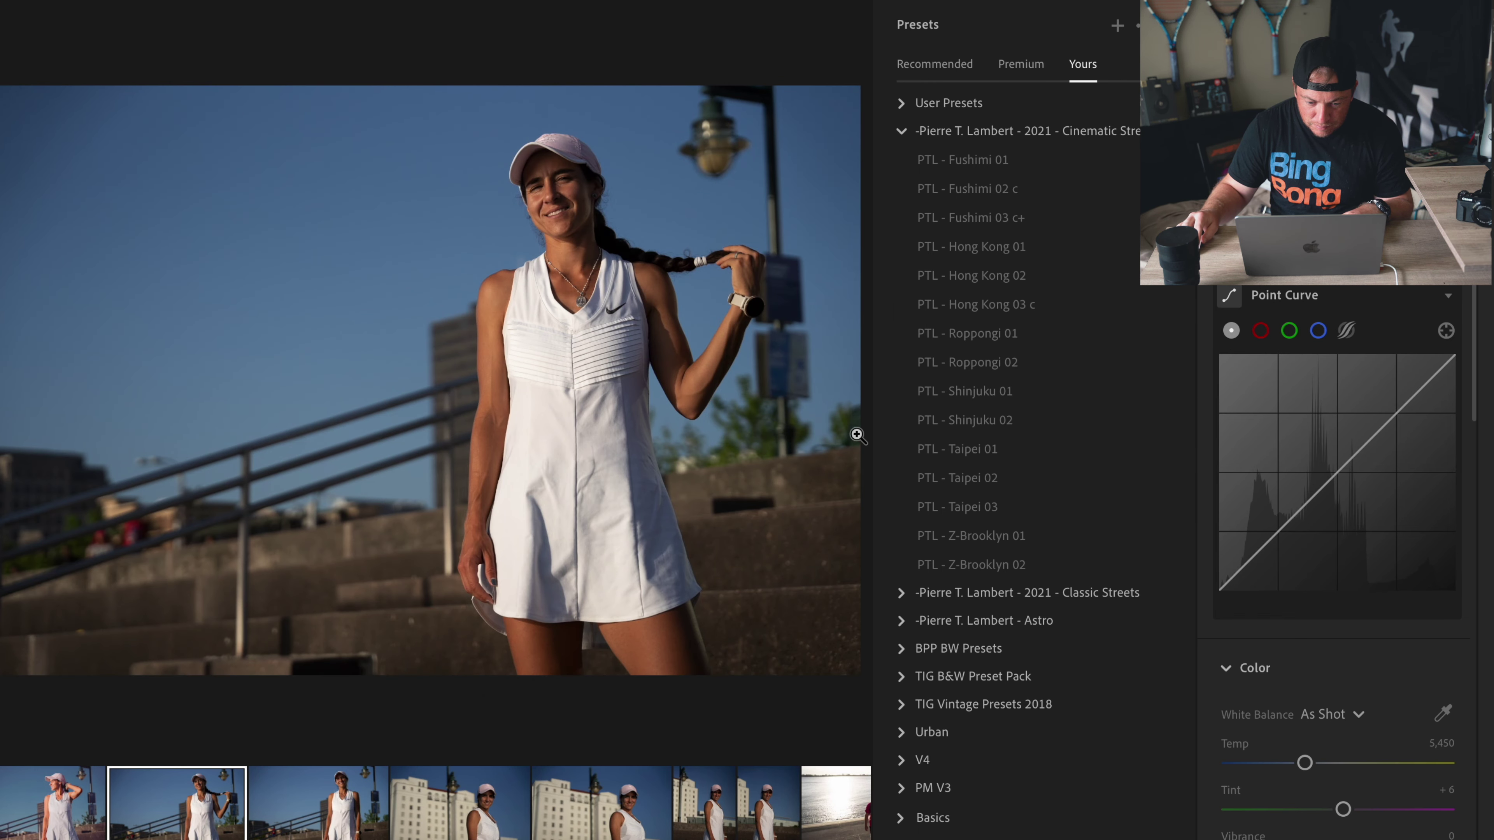
{"action": "left_click", "coordinate": [61, 785]}
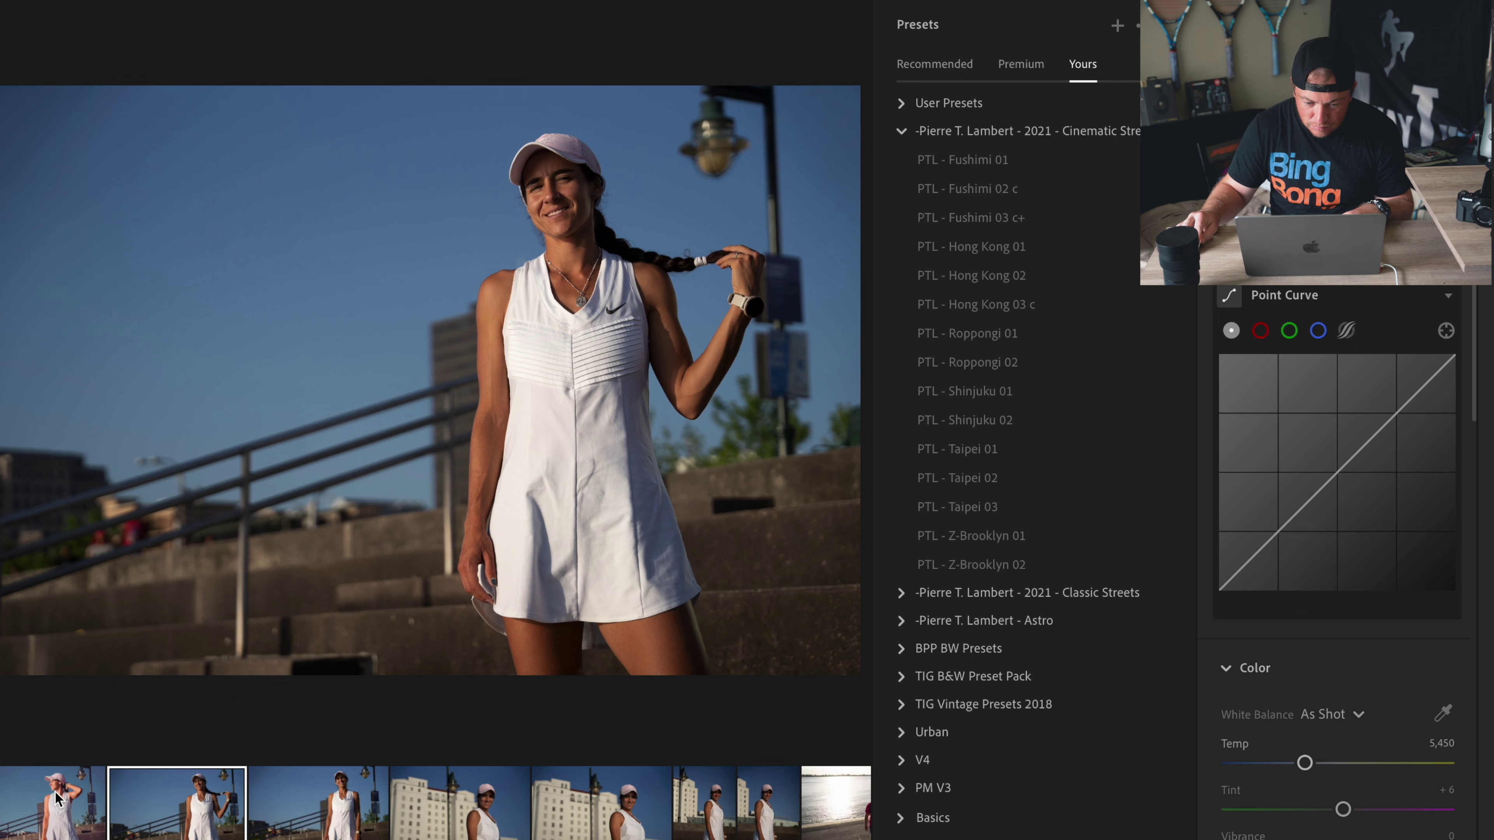
{"action": "left_click", "coordinate": [191, 830]}
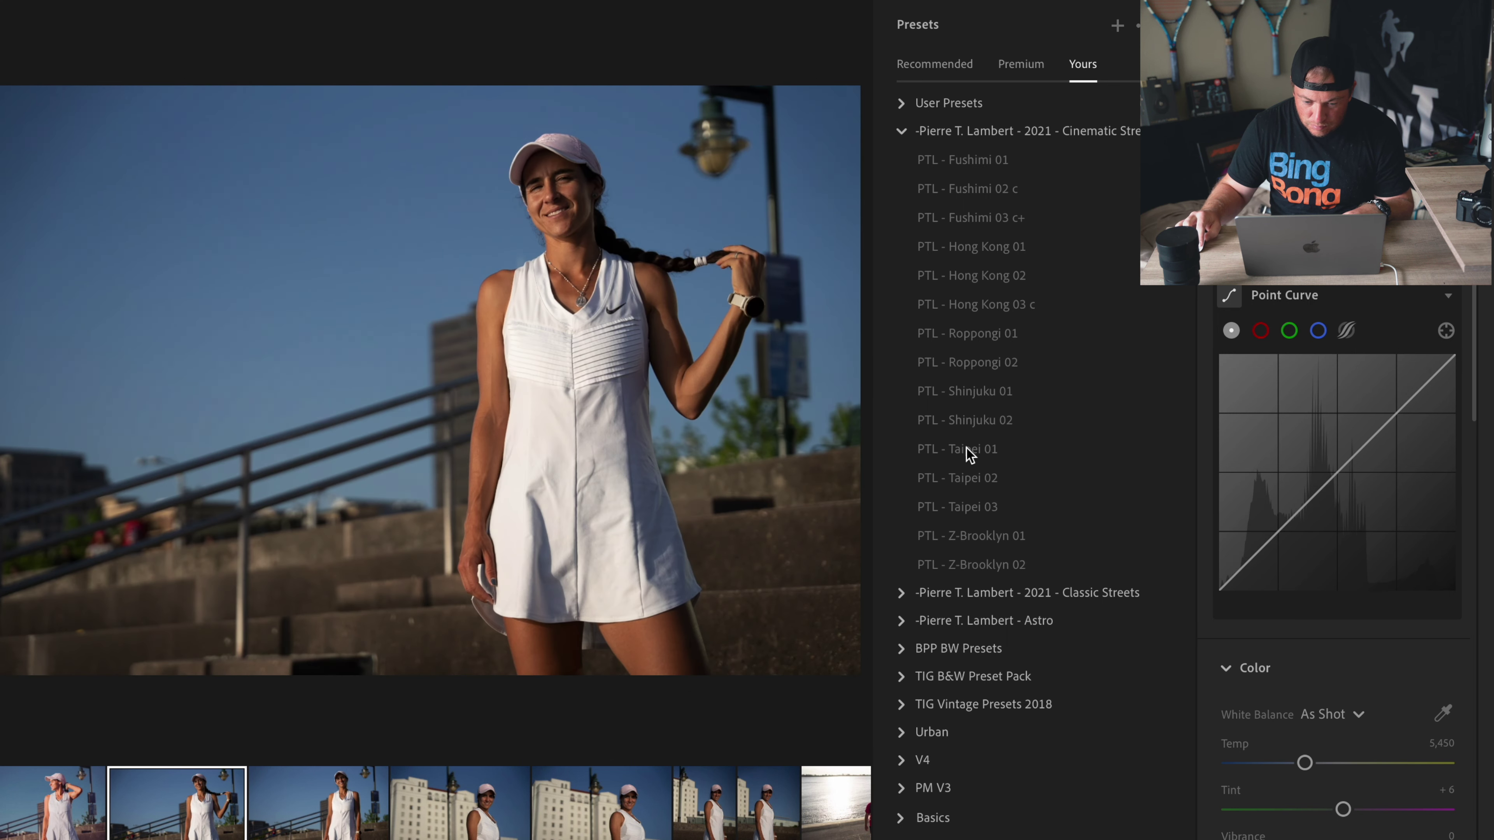
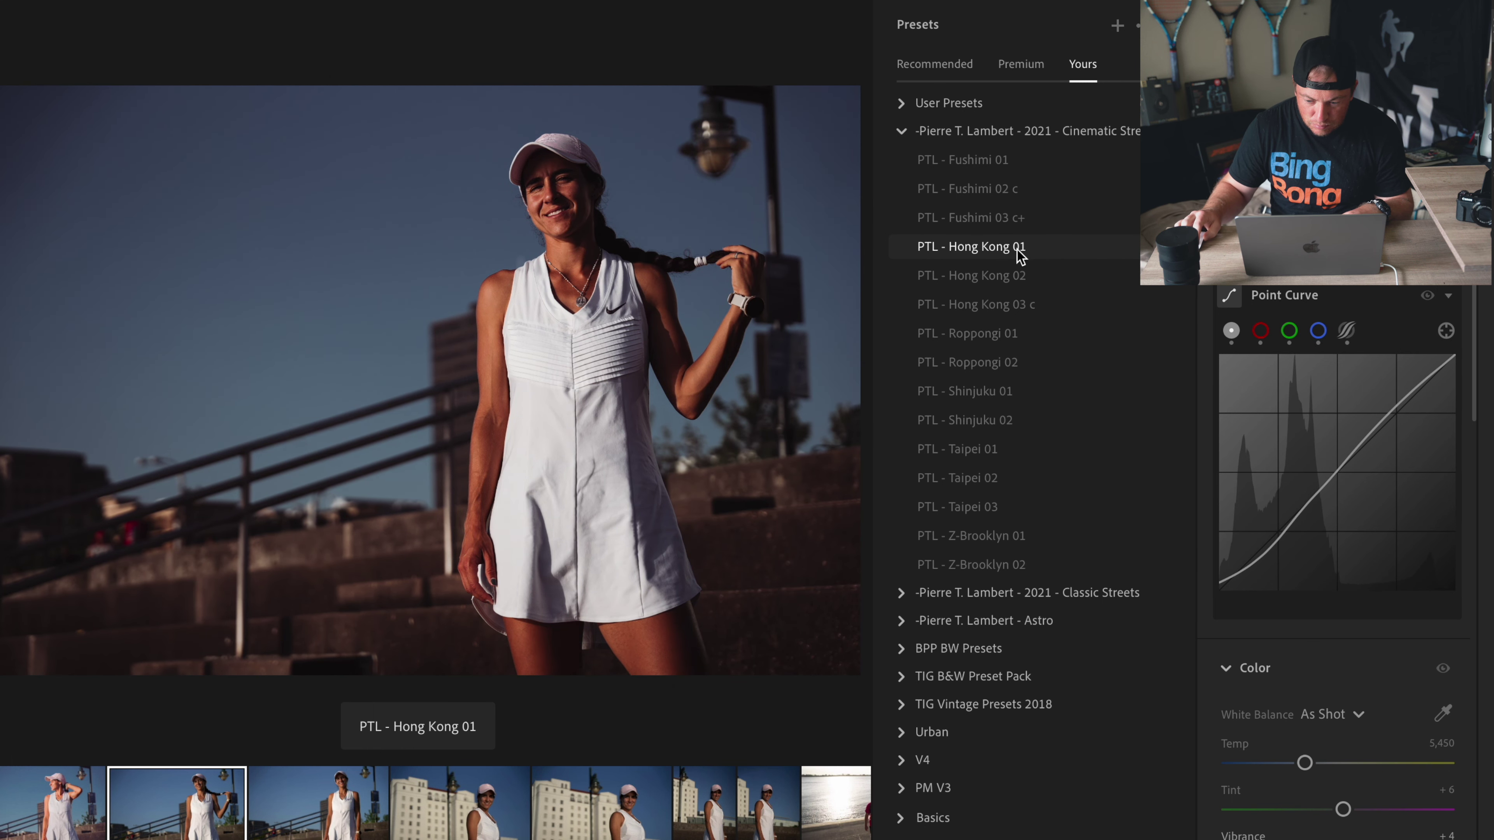
Step: Apply the PTL - Hong Kong 02 preset, raise exposure and pull Highlights to -100
{"action": "left_click", "coordinate": [1024, 277]}
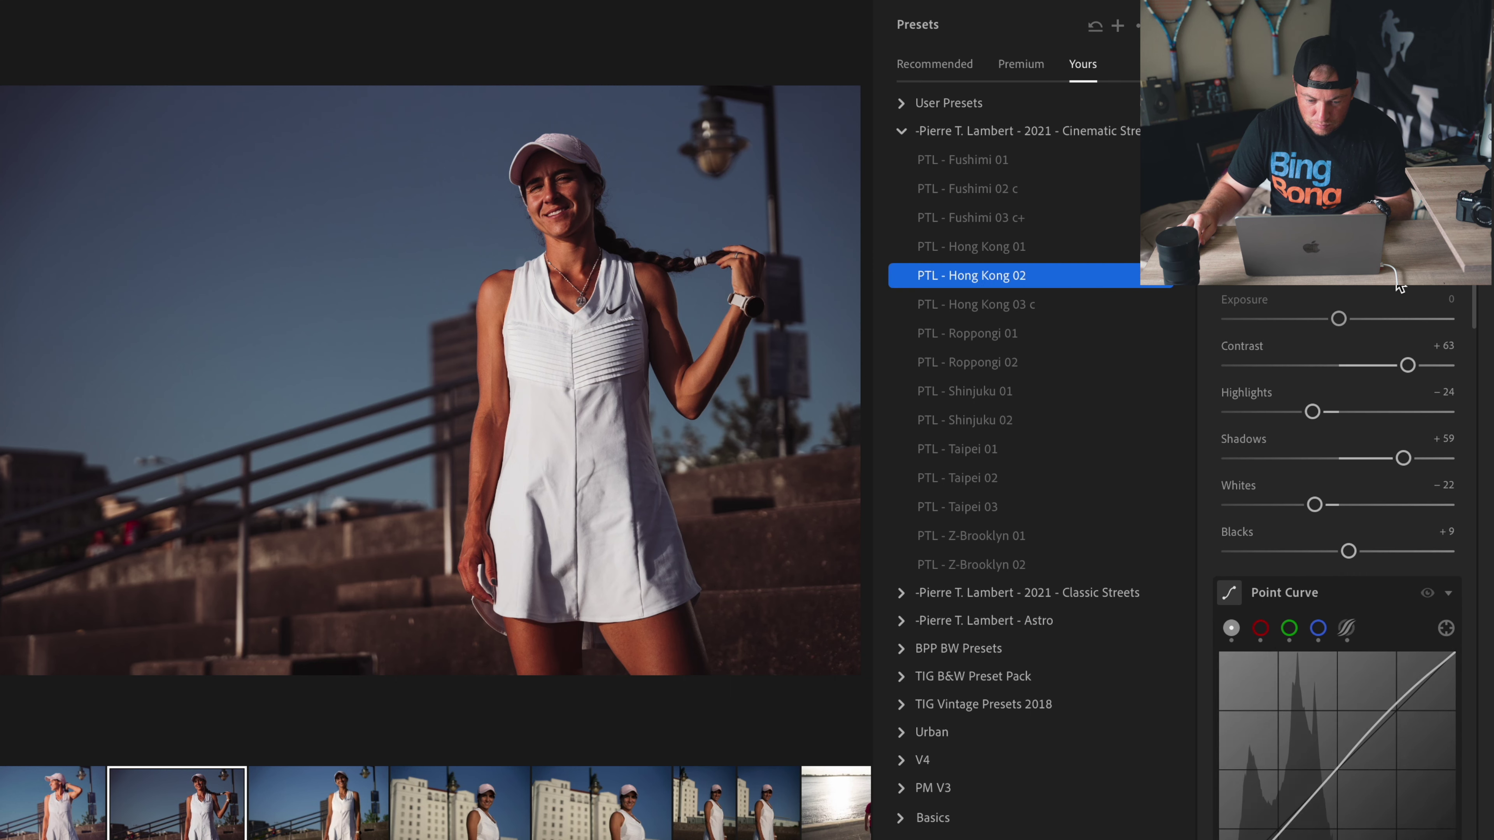
{"action": "left_click_drag", "start_coordinate": [1340, 322], "coordinate": [1349, 323]}
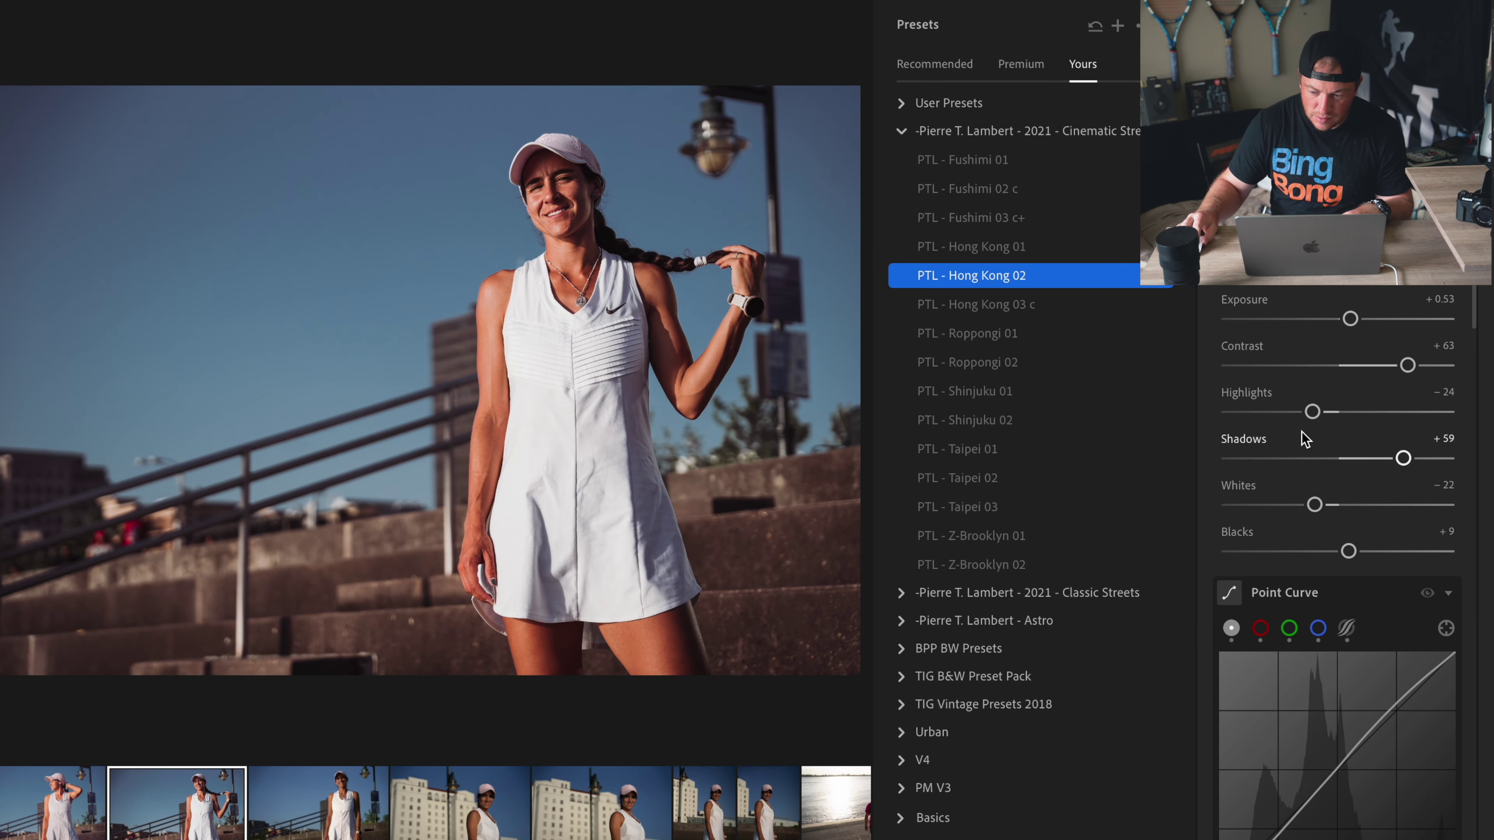
{"action": "left_click_drag", "start_coordinate": [1313, 412], "coordinate": [1230, 412]}
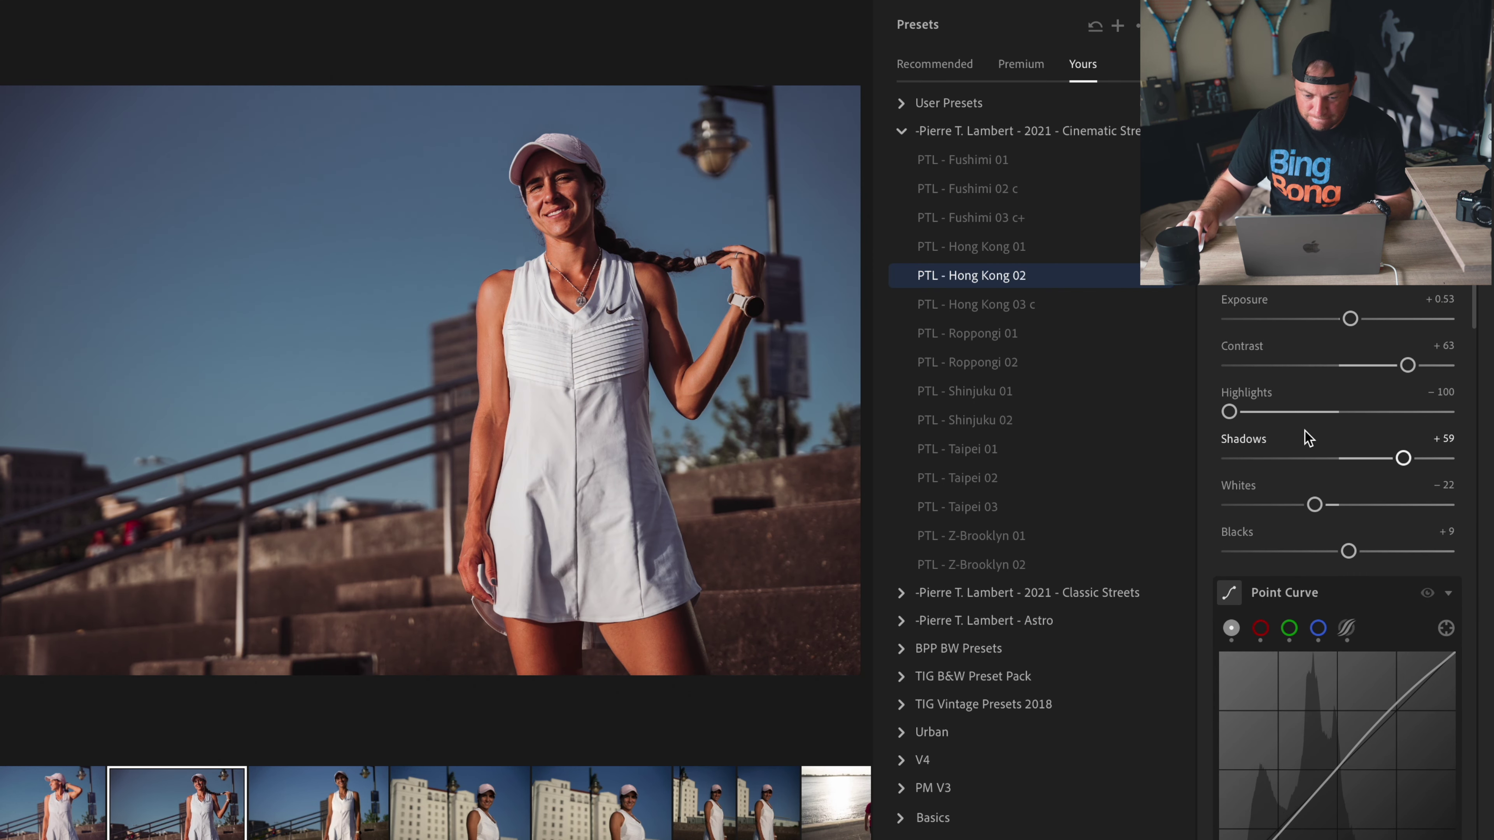
{"action": "mouse_move", "coordinate": [1408, 365]}
{"action": "left_mouse_down"}
{"action": "mouse_move", "coordinate": [1371, 365]}
{"action": "mouse_move", "coordinate": [1398, 365]}
{"action": "left_mouse_up"}
{"action": "key", "text": "ctrl+z"}
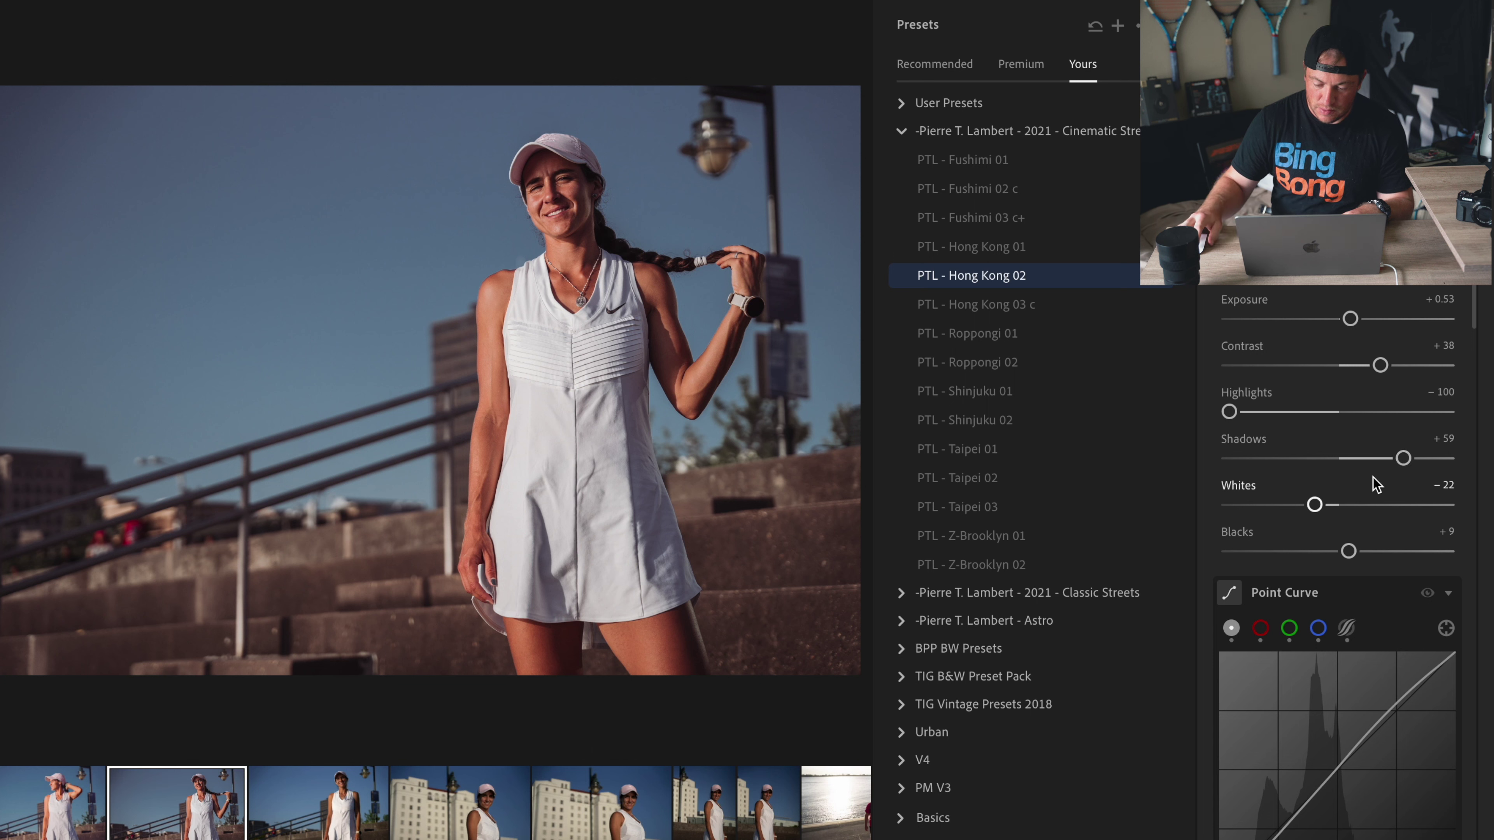
Step: Set Whites -18, Shadows +58, Blacks -3, exposure +0.83 and Saturation -5
{"action": "left_click_drag", "start_coordinate": [1315, 504], "coordinate": [1320, 504]}
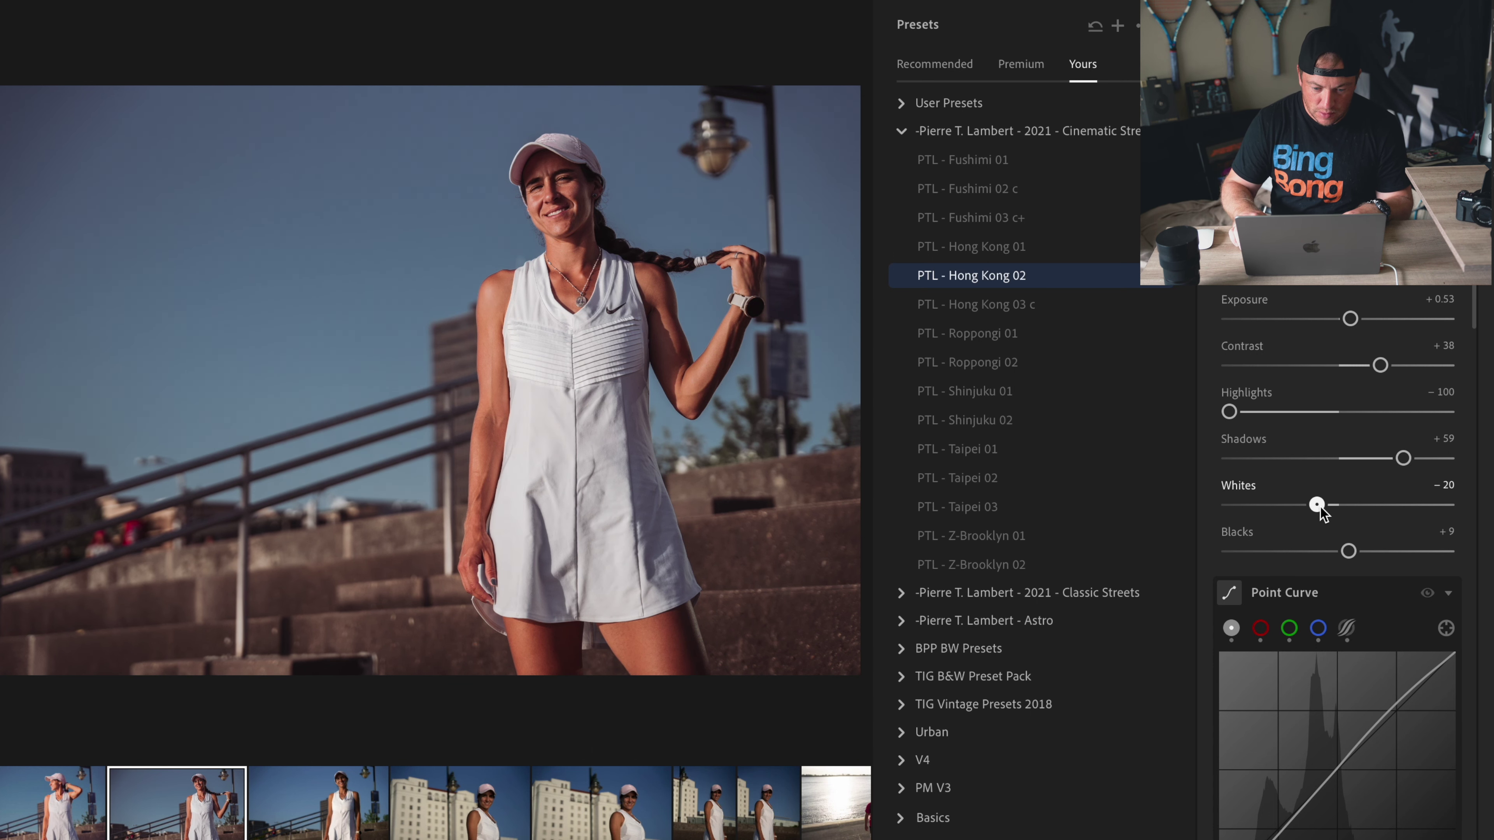
{"action": "left_click_drag", "start_coordinate": [1404, 458], "coordinate": [1402, 459]}
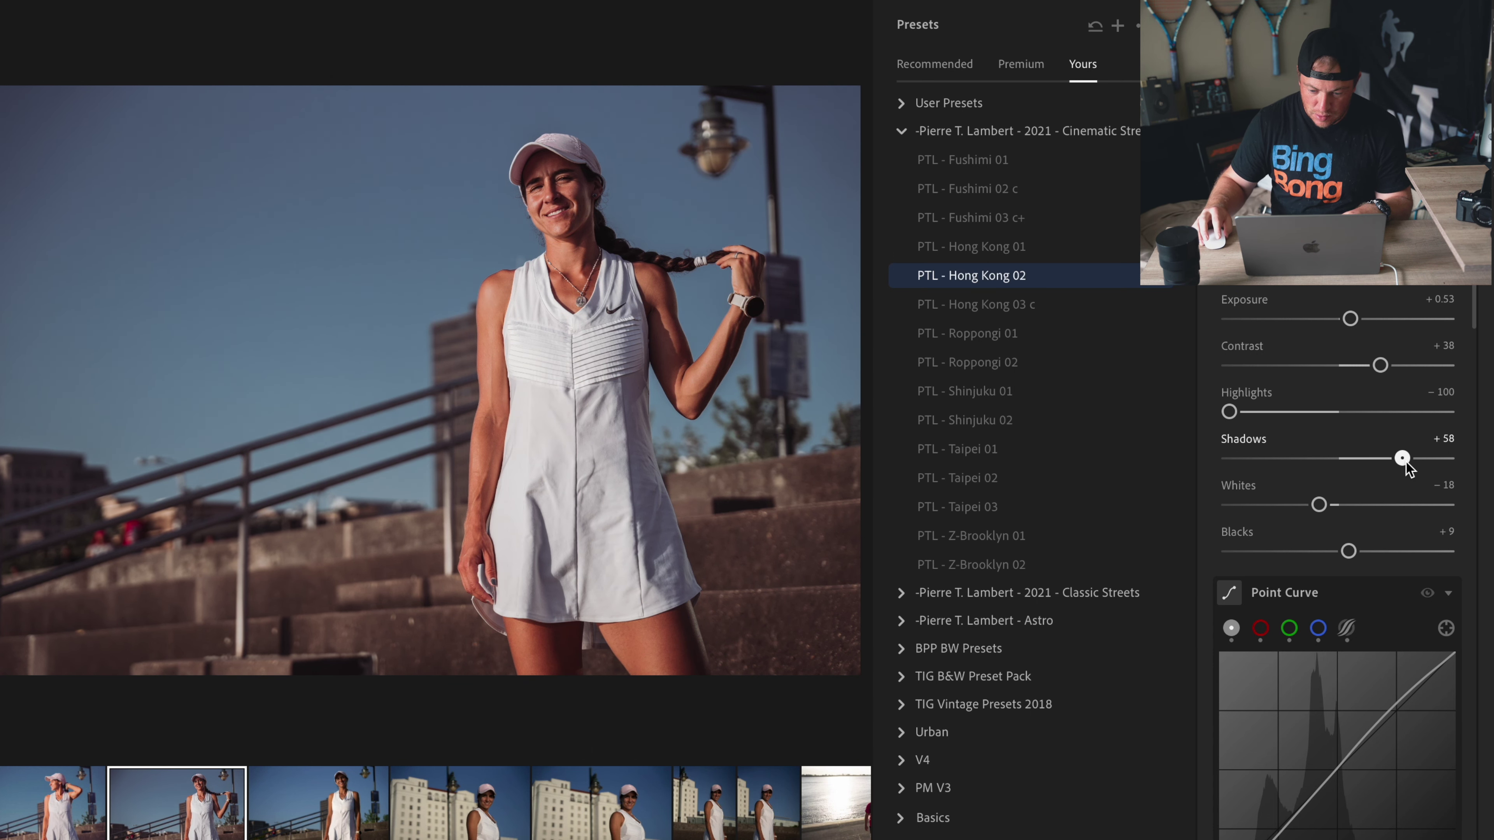
{"action": "mouse_move", "coordinate": [1349, 552]}
{"action": "left_mouse_down"}
{"action": "mouse_move", "coordinate": [1312, 551]}
{"action": "mouse_move", "coordinate": [1335, 552]}
{"action": "left_mouse_up"}
{"action": "left_click_drag", "start_coordinate": [1351, 318], "coordinate": [1357, 318]}
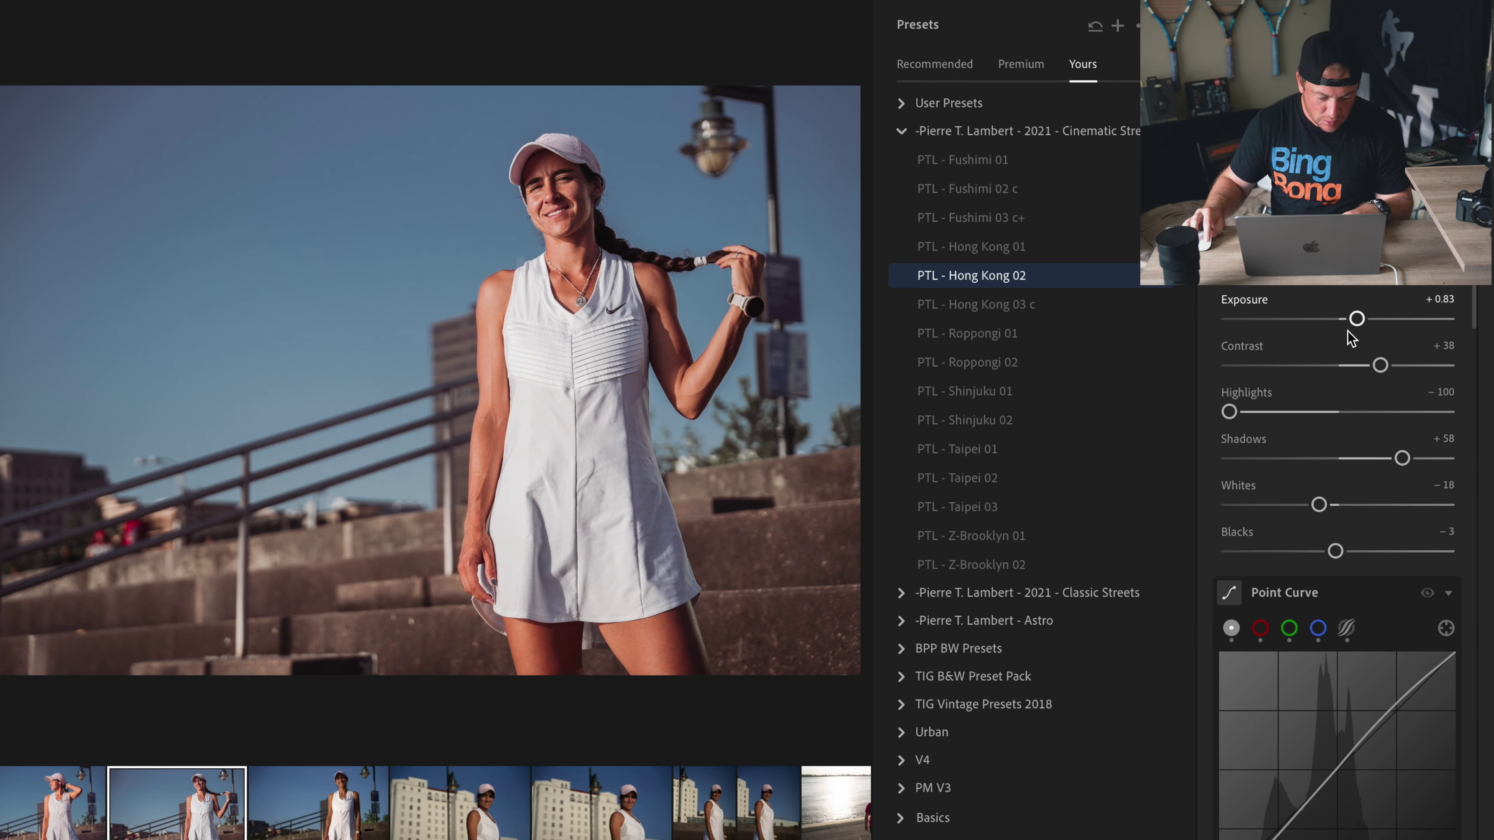
{"action": "scroll", "coordinate": [1267, 523], "scroll_direction": "down", "scroll_amount": 5}
{"action": "scroll", "coordinate": [1323, 457], "scroll_direction": "down", "scroll_amount": 5}
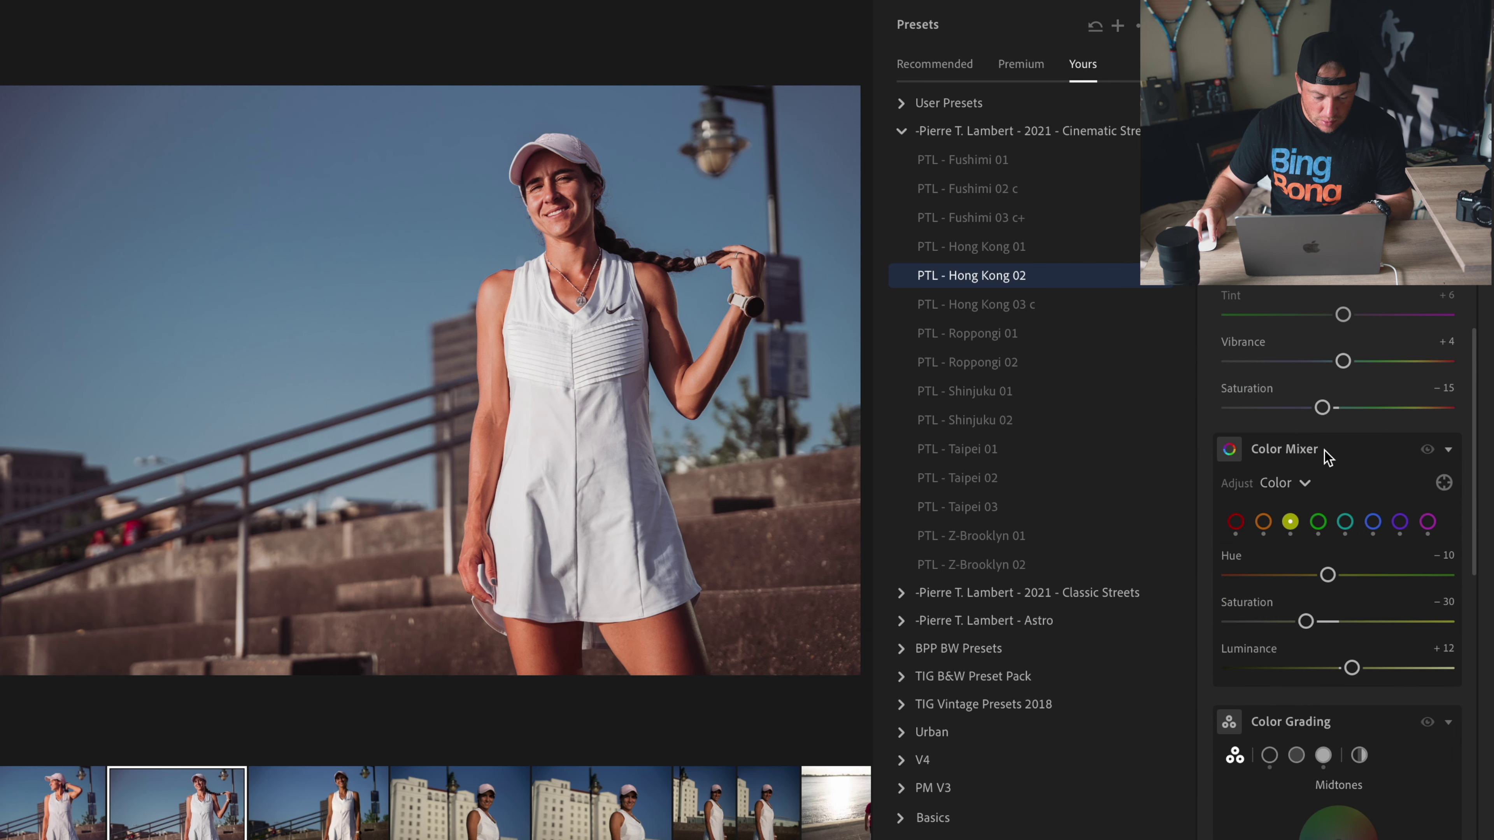
{"action": "left_click_drag", "start_coordinate": [1342, 408], "coordinate": [1343, 409]}
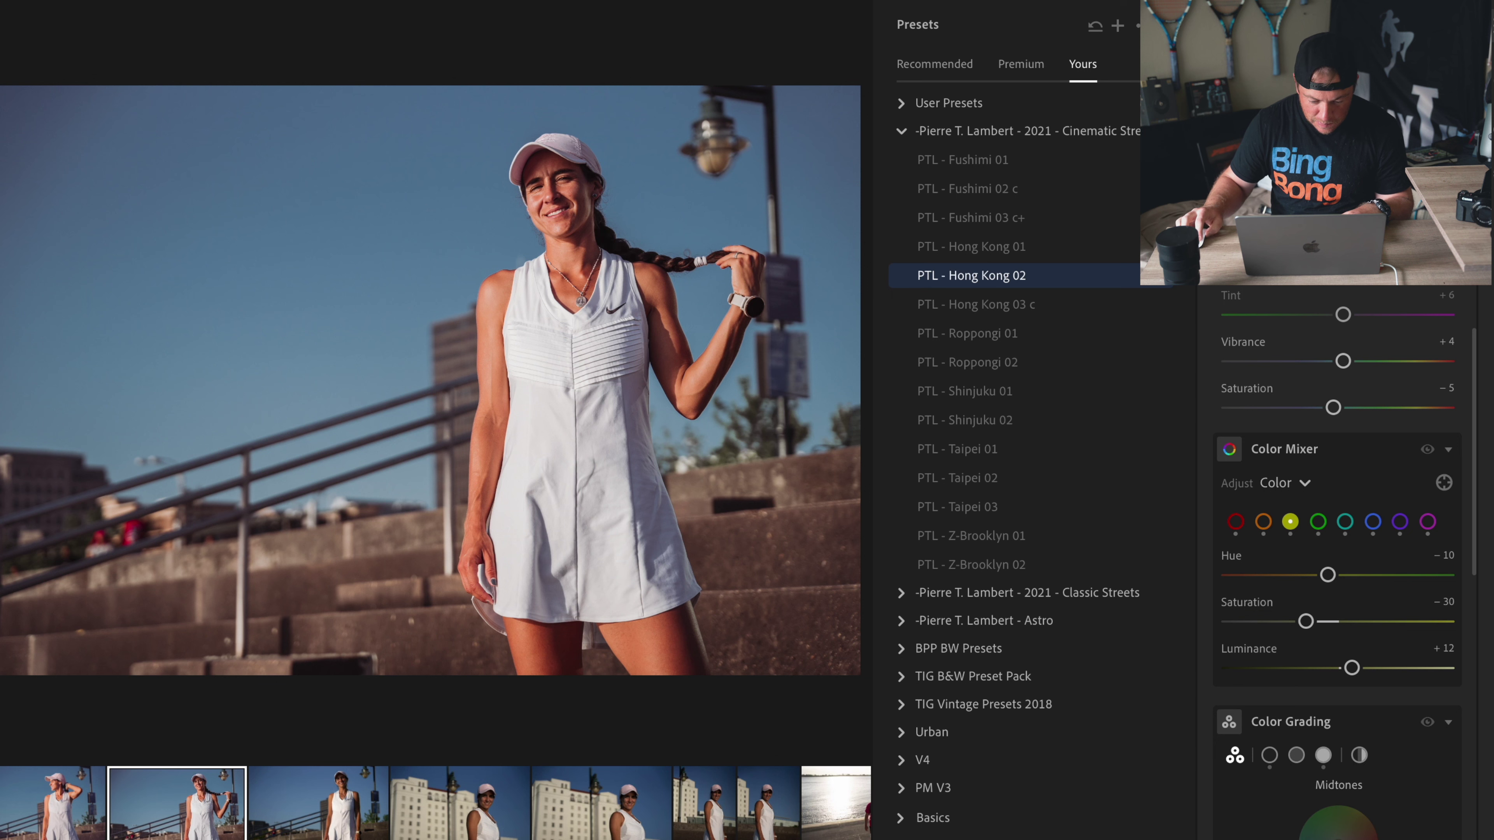
Step: Export the tennis portrait with the previous export settings
{"action": "left_click", "coordinate": [1467, 25]}
{"action": "key", "text": "super+e"}
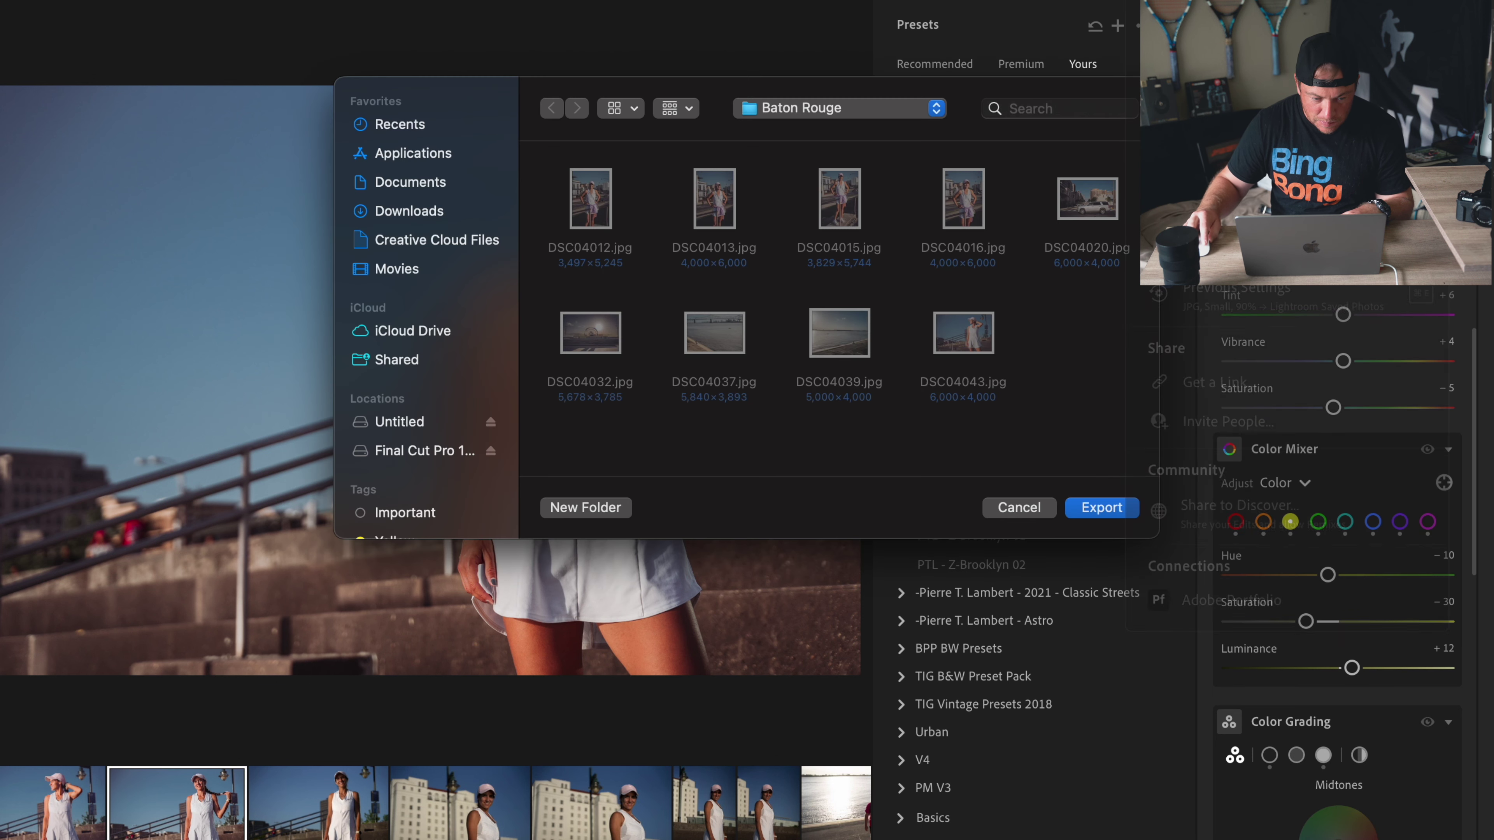
{"action": "left_click", "coordinate": [1125, 508]}
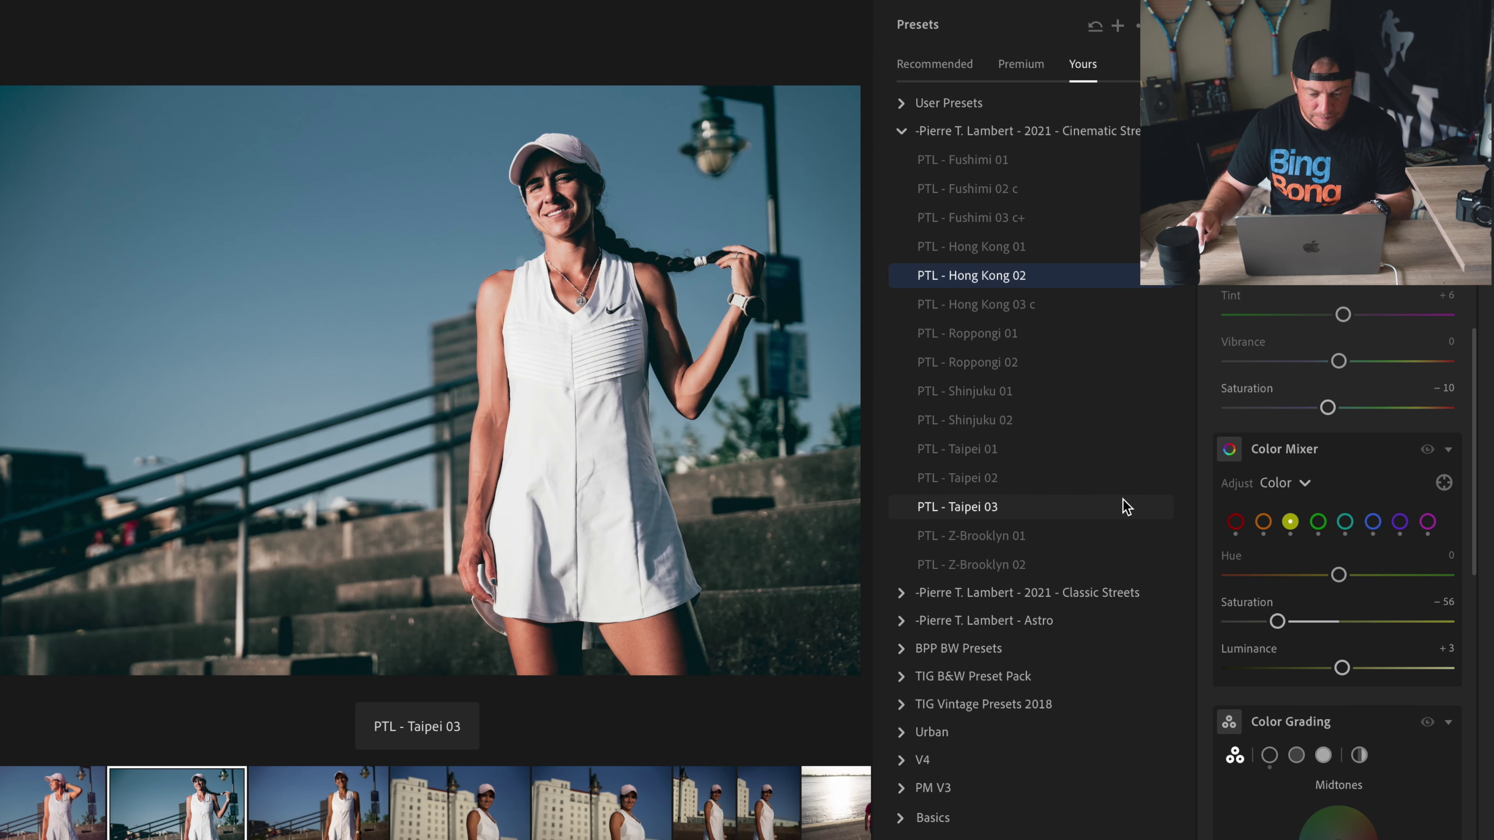
Step: Return to the edited portrait and copy its edit settings
{"action": "key", "text": "Right"}
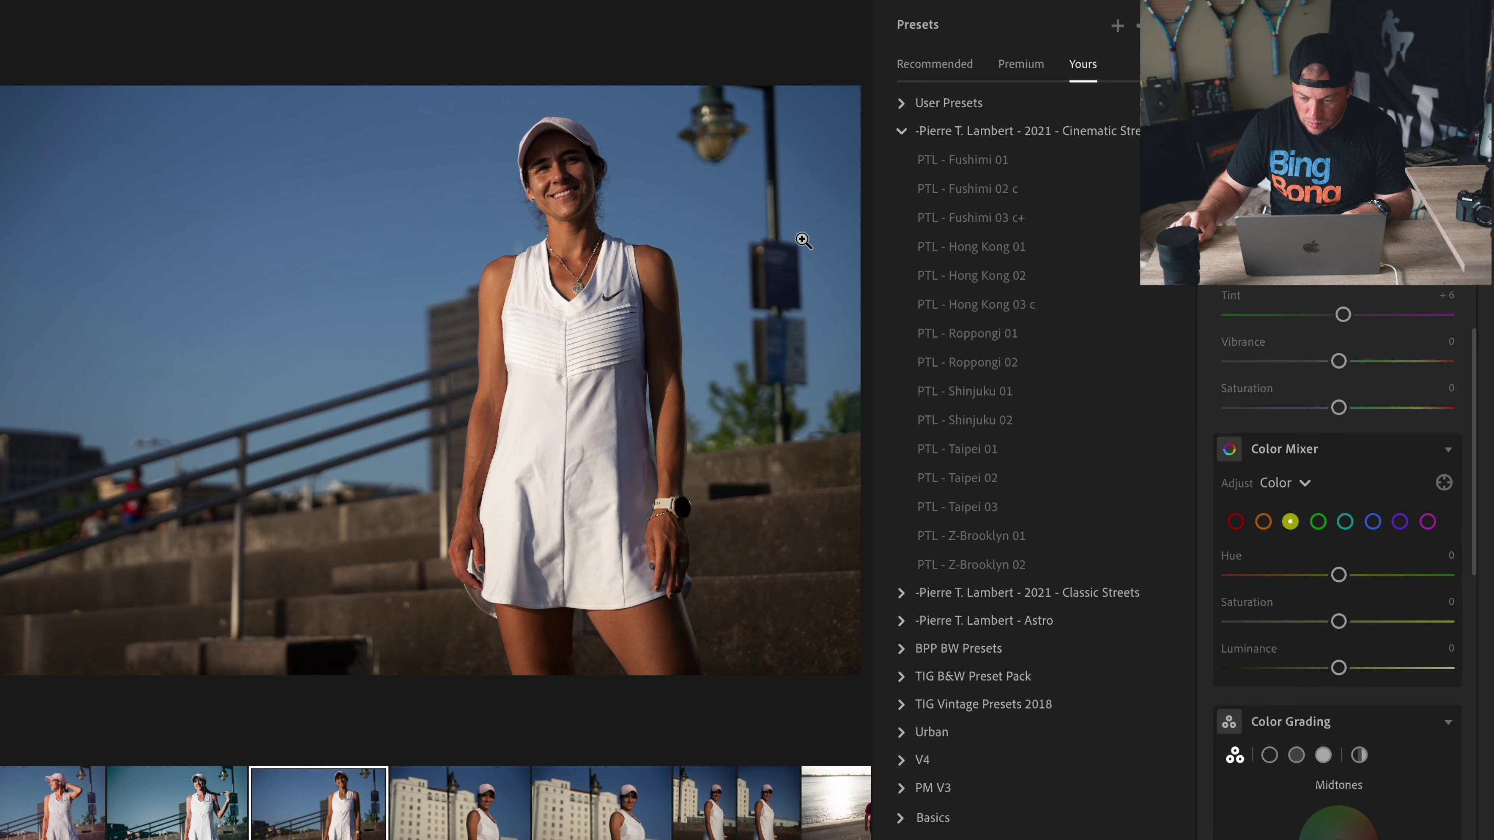
{"action": "key", "text": "Right"}
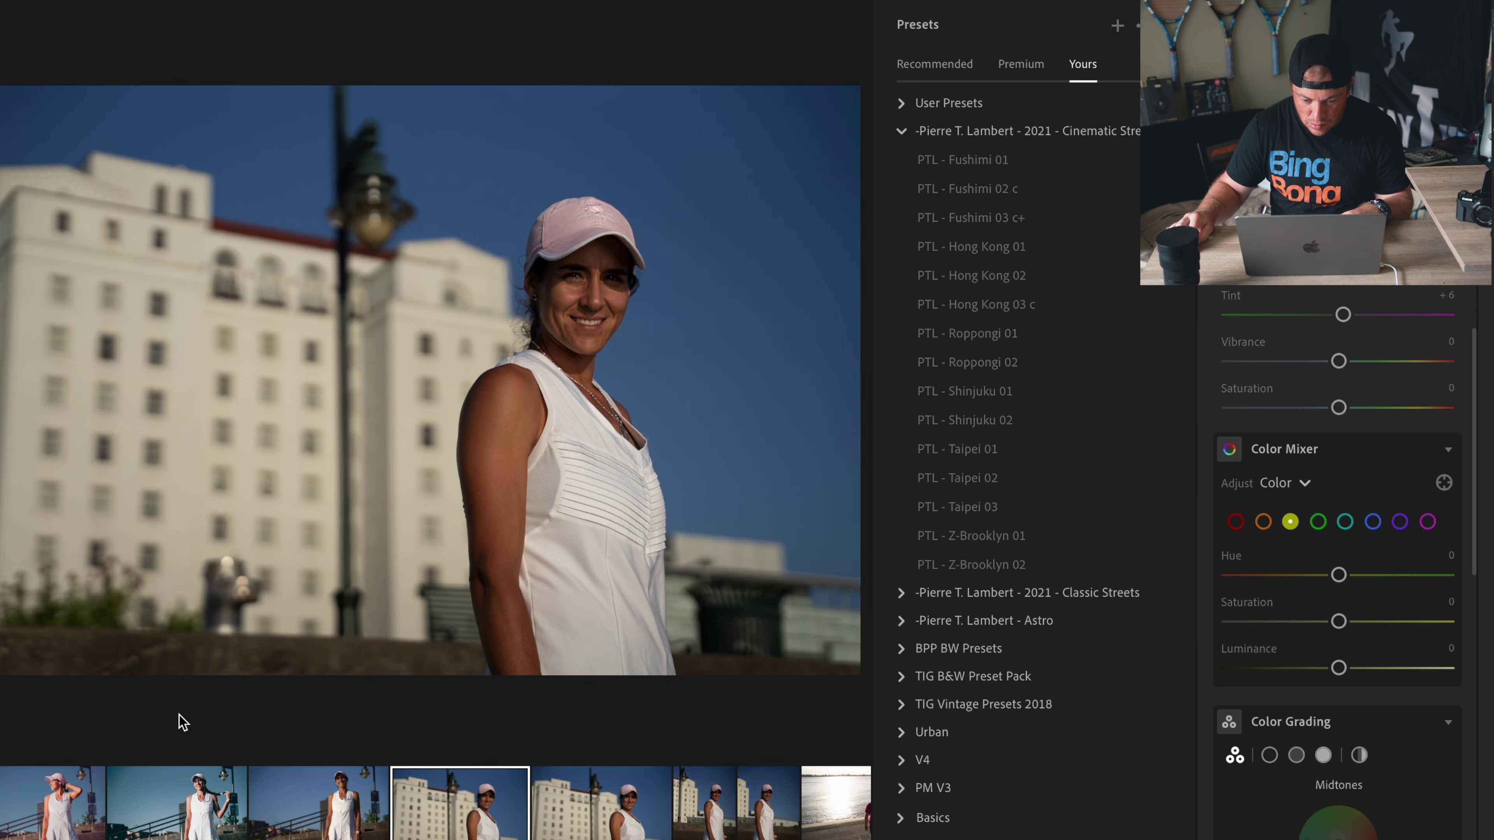
{"action": "left_click", "coordinate": [151, 830]}
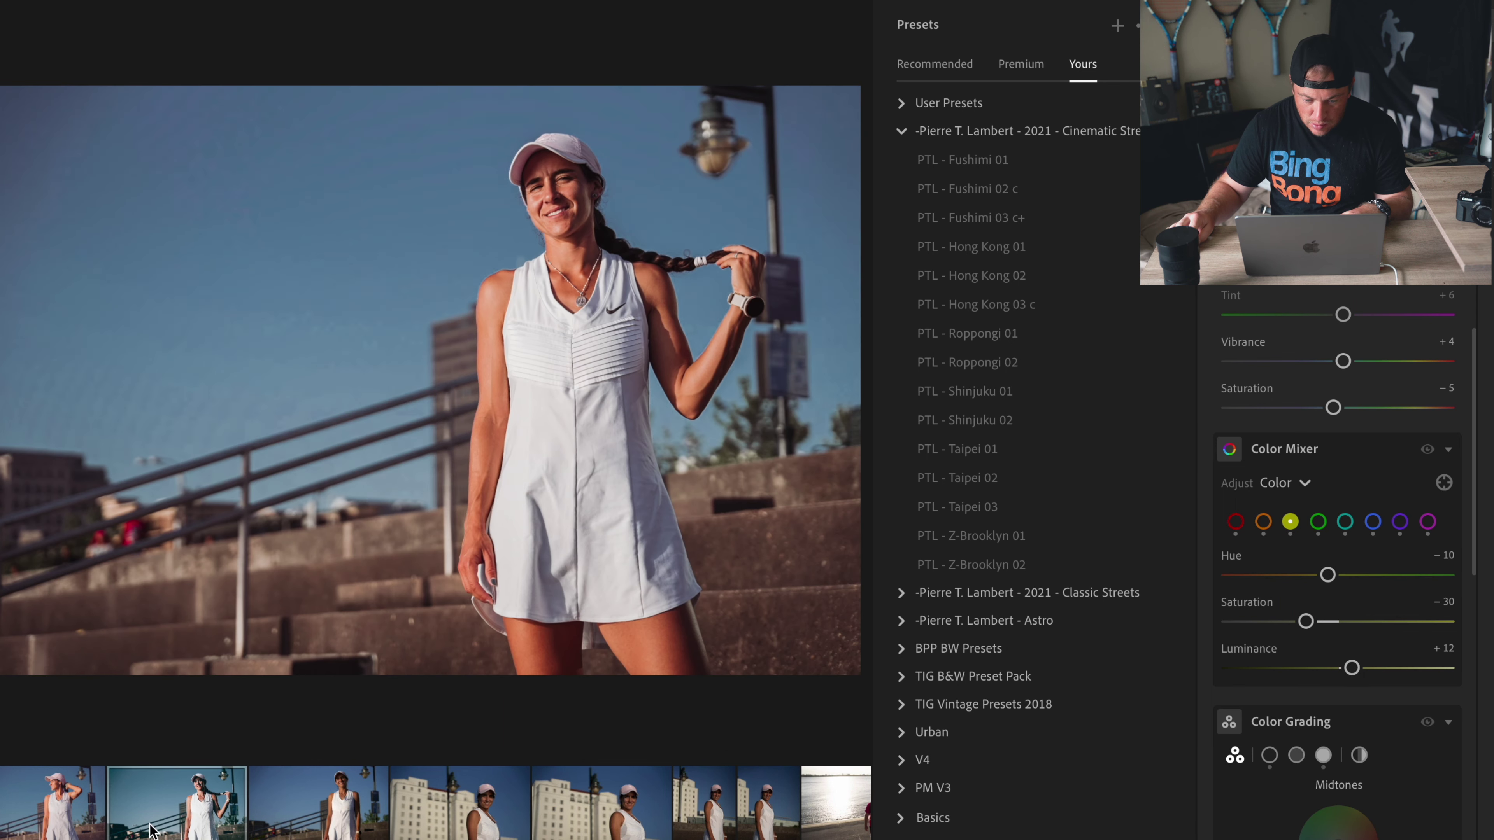
{"action": "left_click", "coordinate": [30, 819]}
{"action": "key", "text": "Right"}
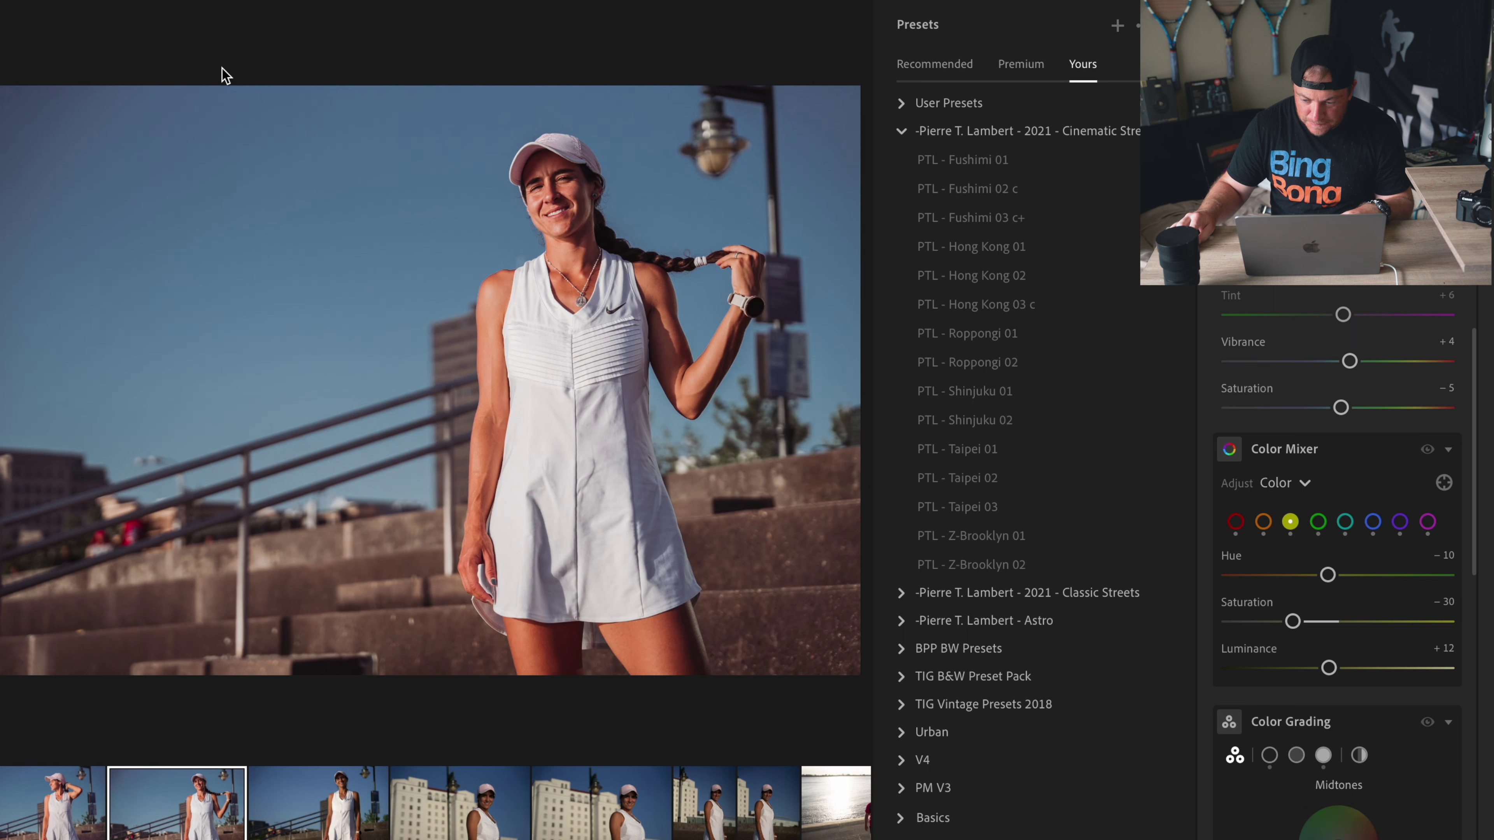
{"action": "left_click", "coordinate": [200, 4]}
{"action": "left_click", "coordinate": [223, 47]}
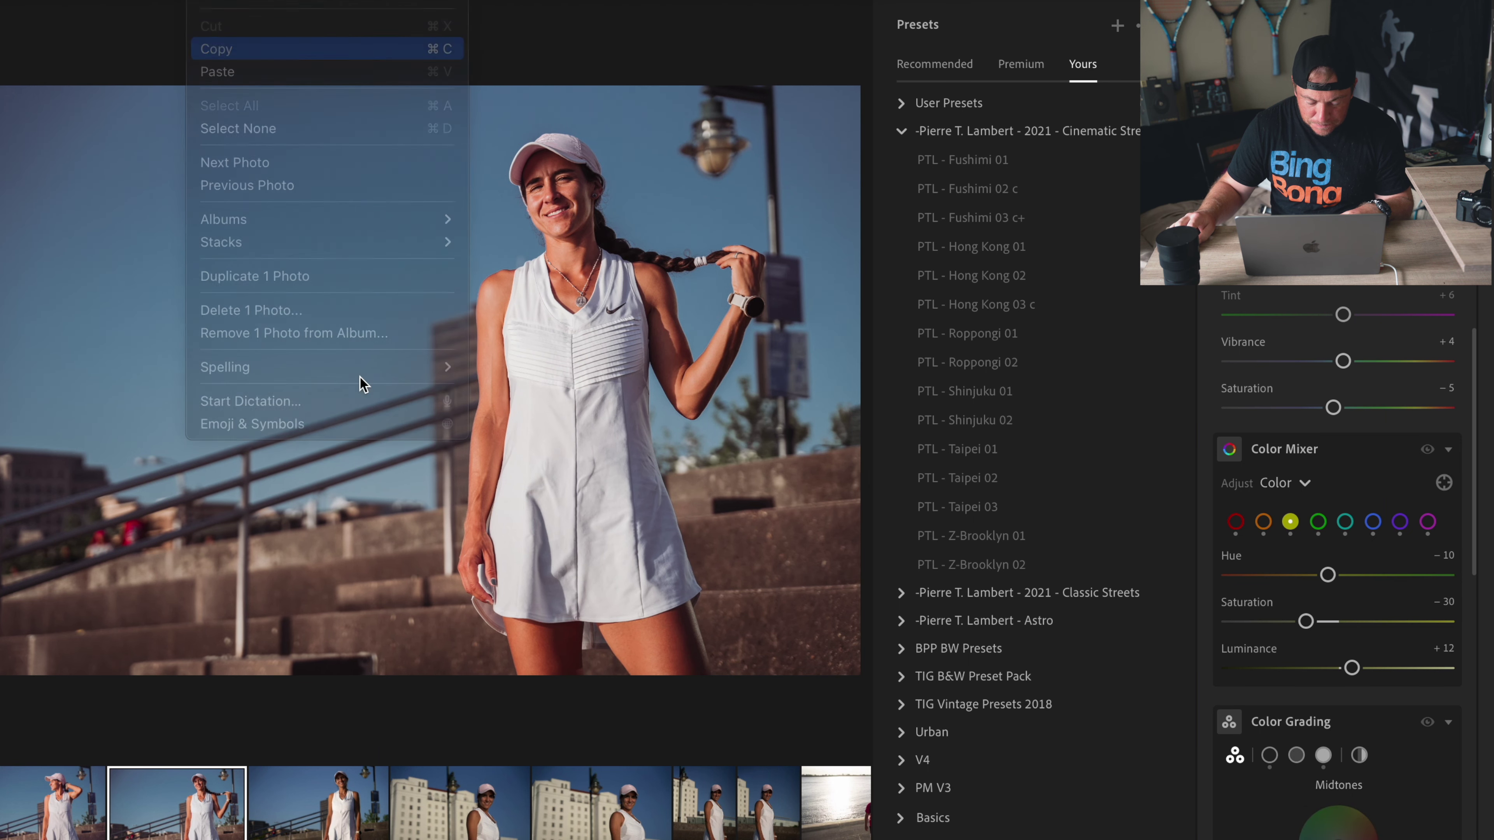
Step: Paste the copied edit settings onto the white-building portrait
{"action": "left_click", "coordinate": [475, 801]}
{"action": "left_click", "coordinate": [557, 800]}
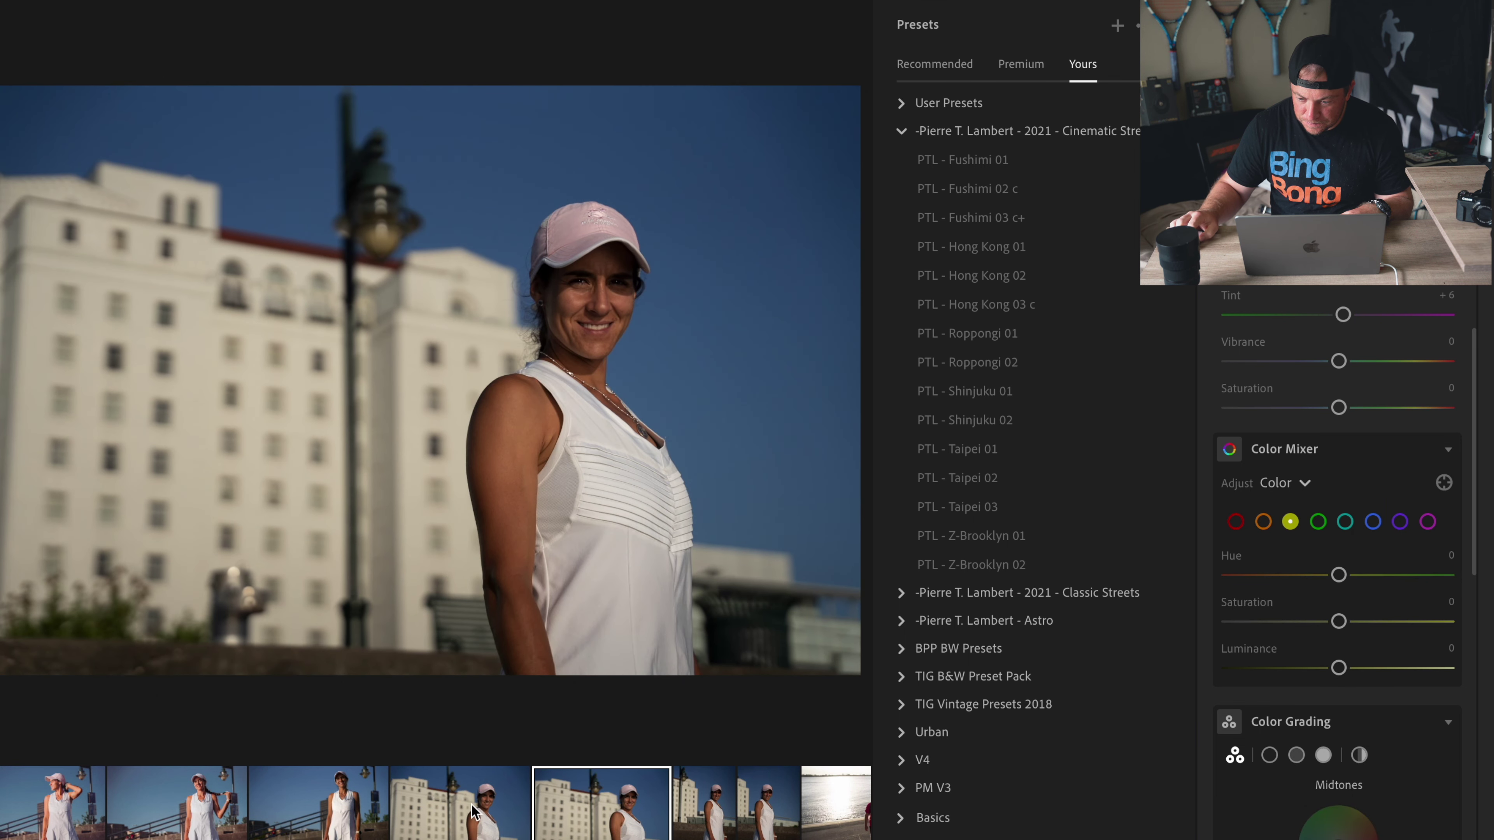
{"action": "left_click", "coordinate": [479, 810]}
{"action": "left_click", "coordinate": [200, 3]}
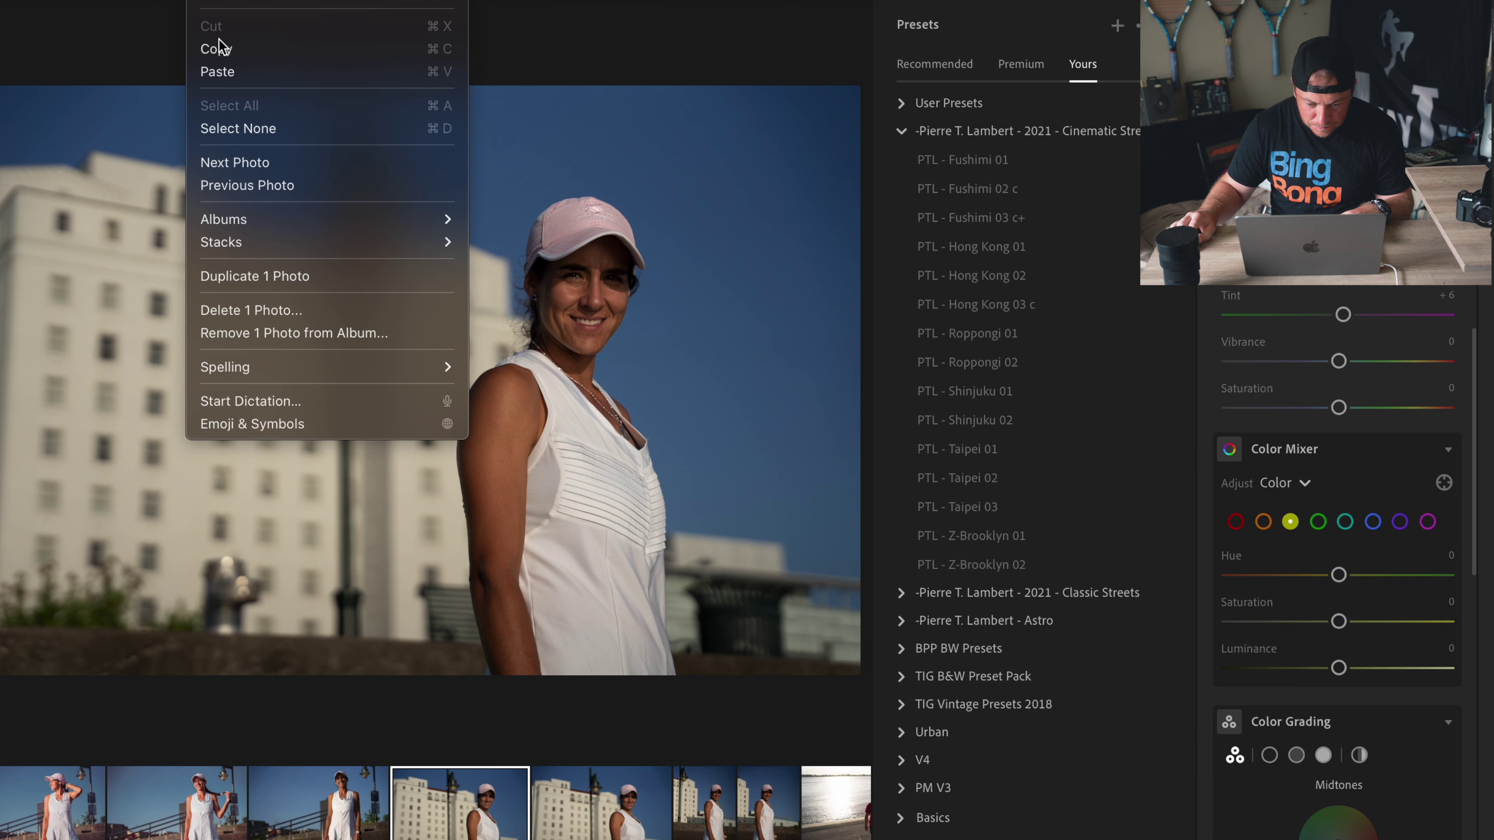
{"action": "left_click", "coordinate": [223, 67]}
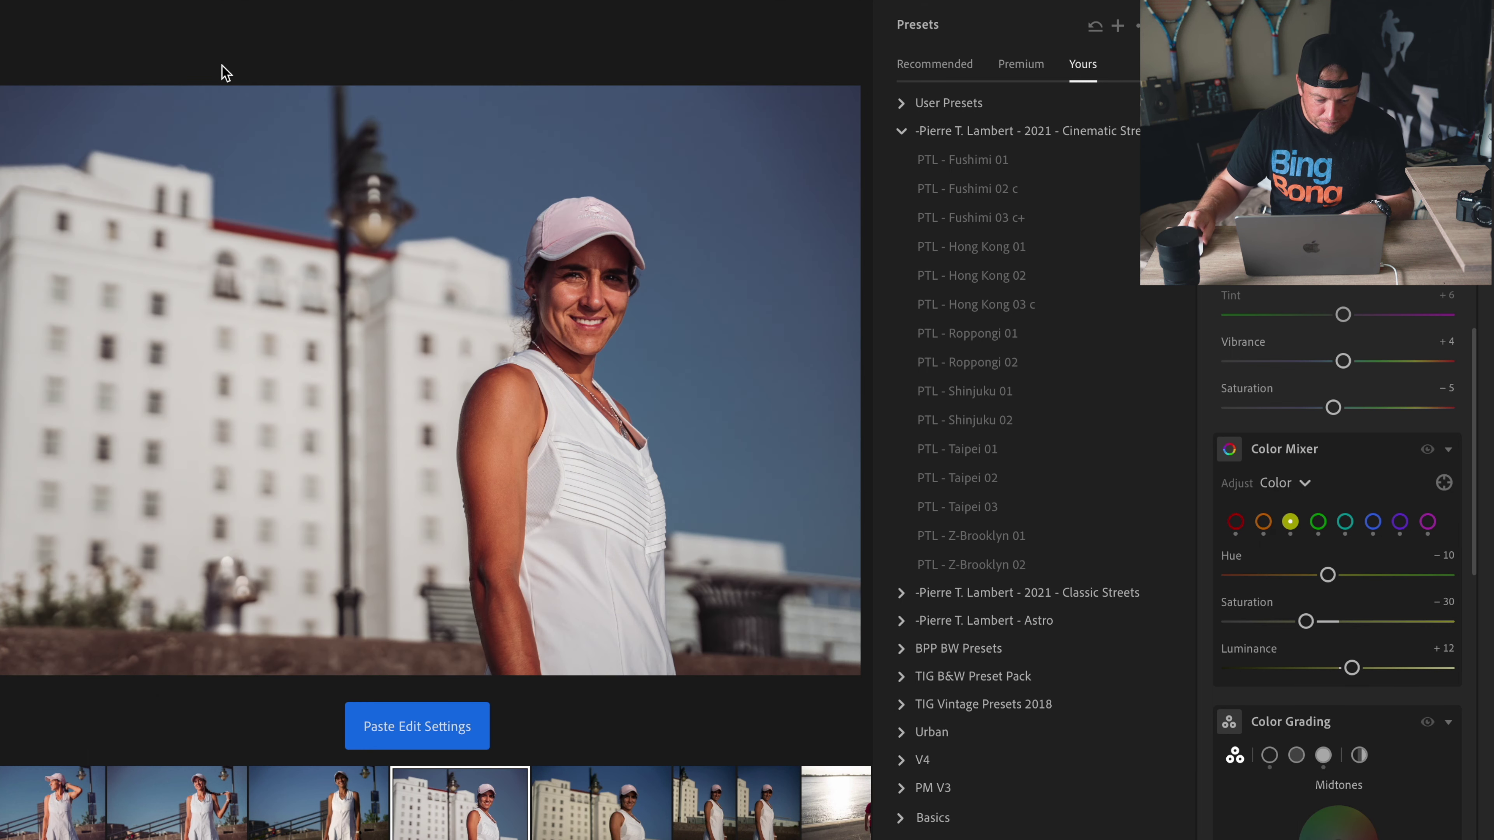
Step: Drop the white-building portrait's exposure to about +0.59 and bring Saturation to +3
{"action": "scroll", "coordinate": [1271, 343], "scroll_direction": "up", "scroll_amount": 5}
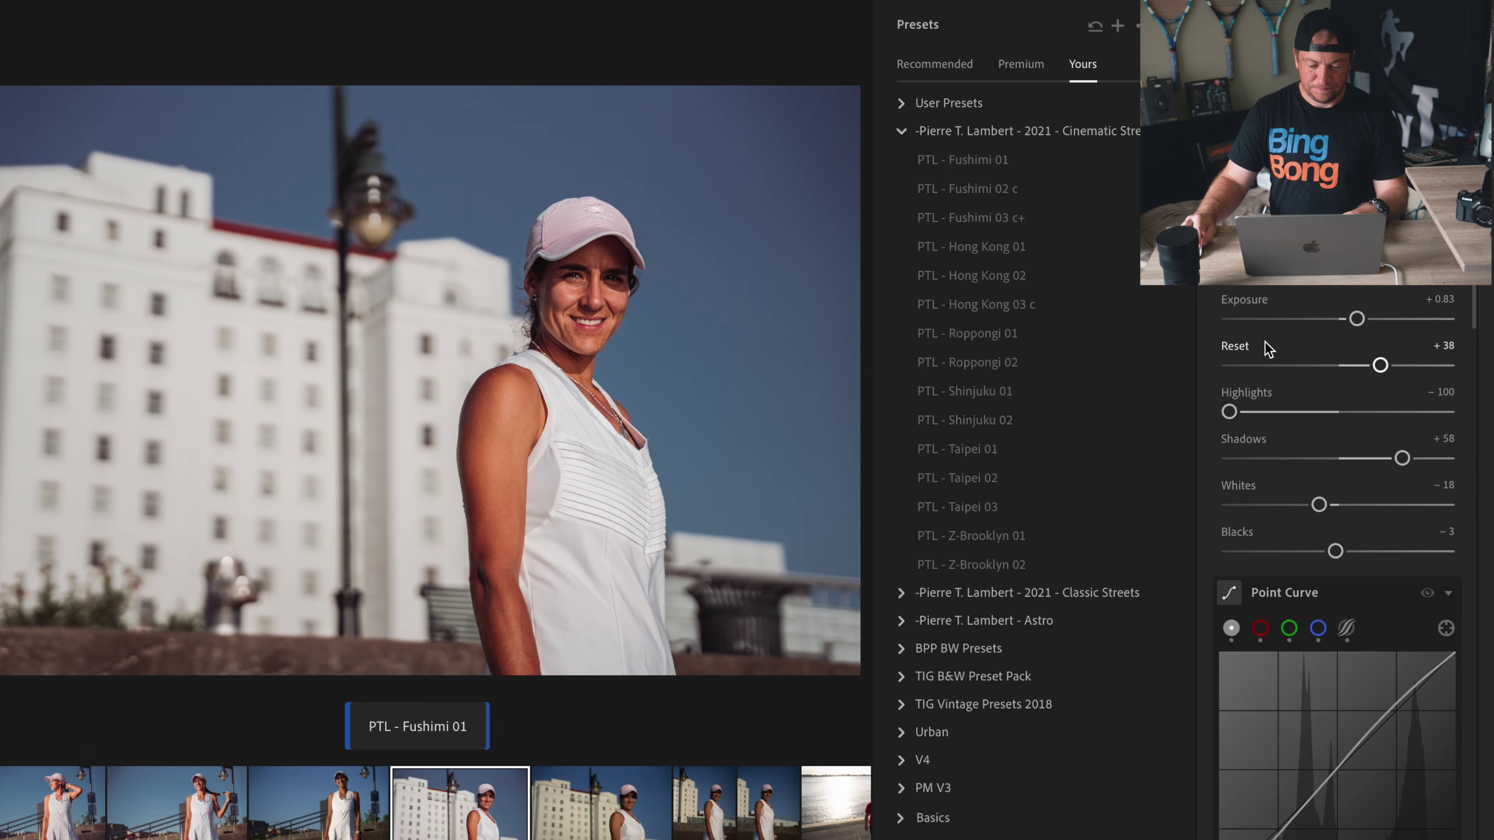
{"action": "left_click_drag", "start_coordinate": [1318, 505], "coordinate": [1265, 504]}
{"action": "key", "text": "ctrl+z"}
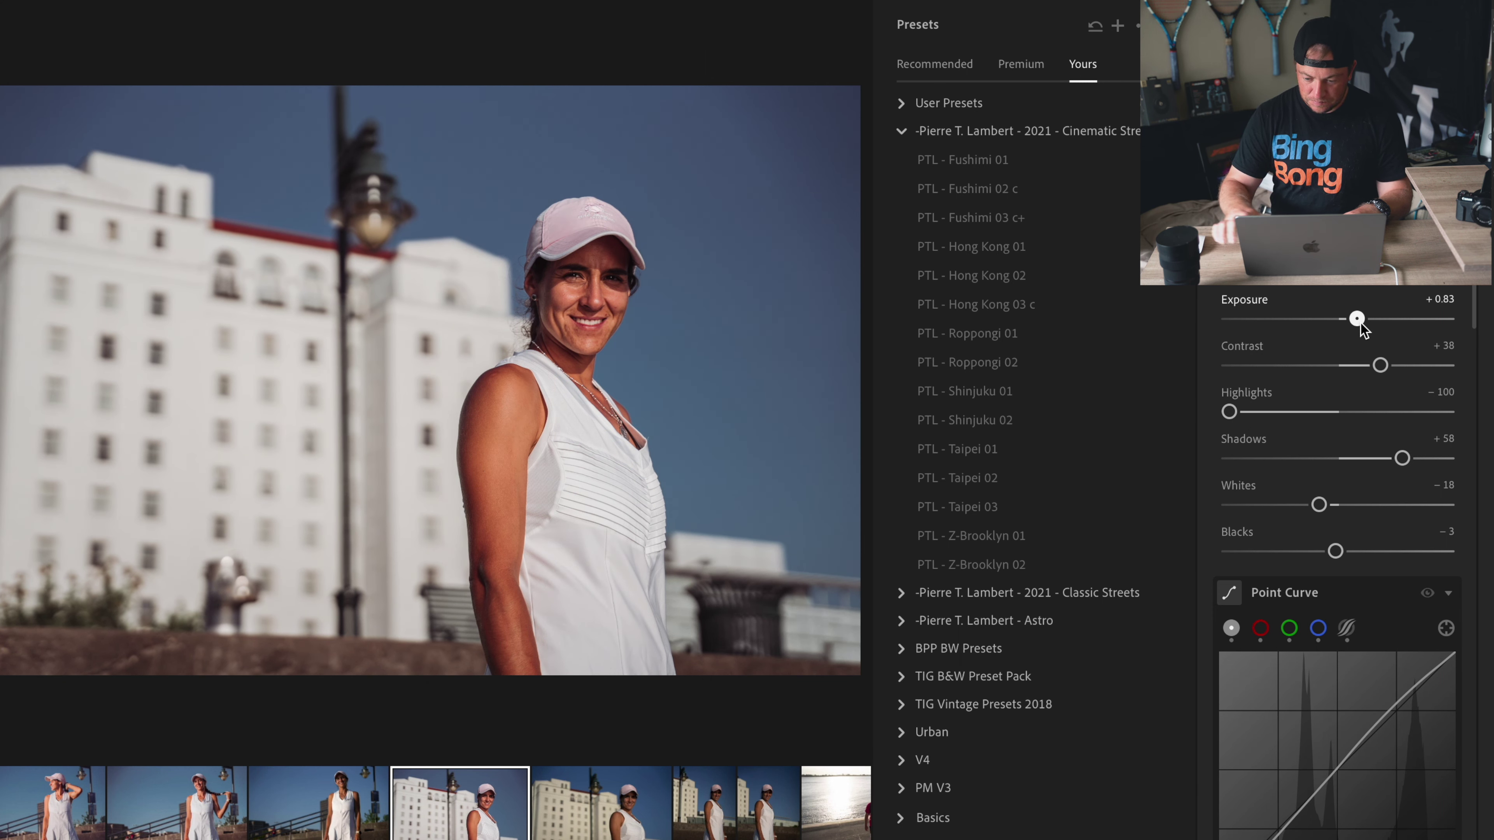
{"action": "left_click_drag", "start_coordinate": [1356, 319], "coordinate": [1348, 319]}
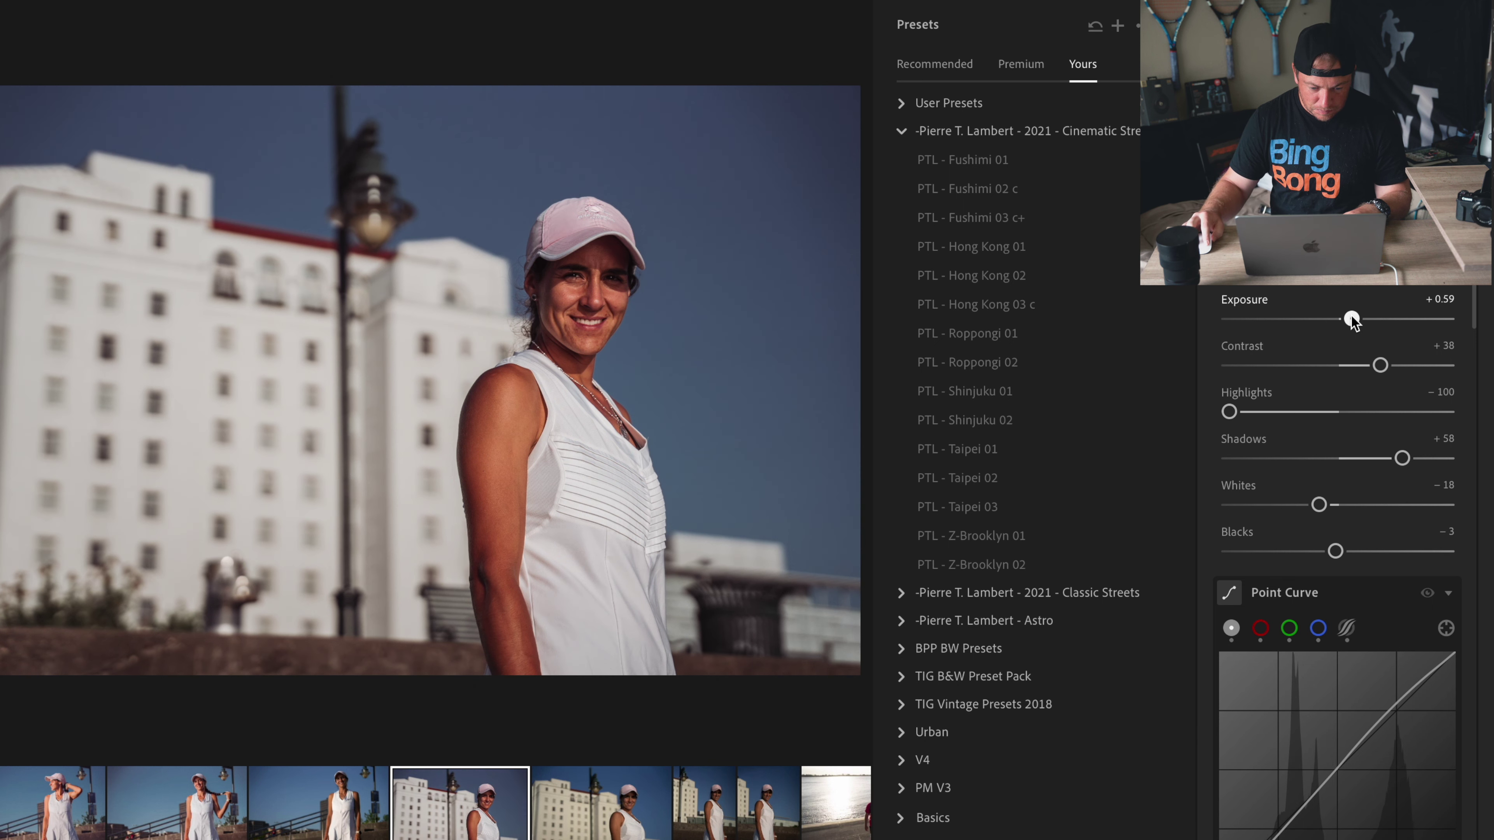
{"action": "scroll", "coordinate": [1350, 326], "scroll_direction": "down", "scroll_amount": 2}
{"action": "scroll", "coordinate": [1344, 353], "scroll_direction": "down", "scroll_amount": 8}
{"action": "scroll", "coordinate": [1345, 360], "scroll_direction": "down", "scroll_amount": 5}
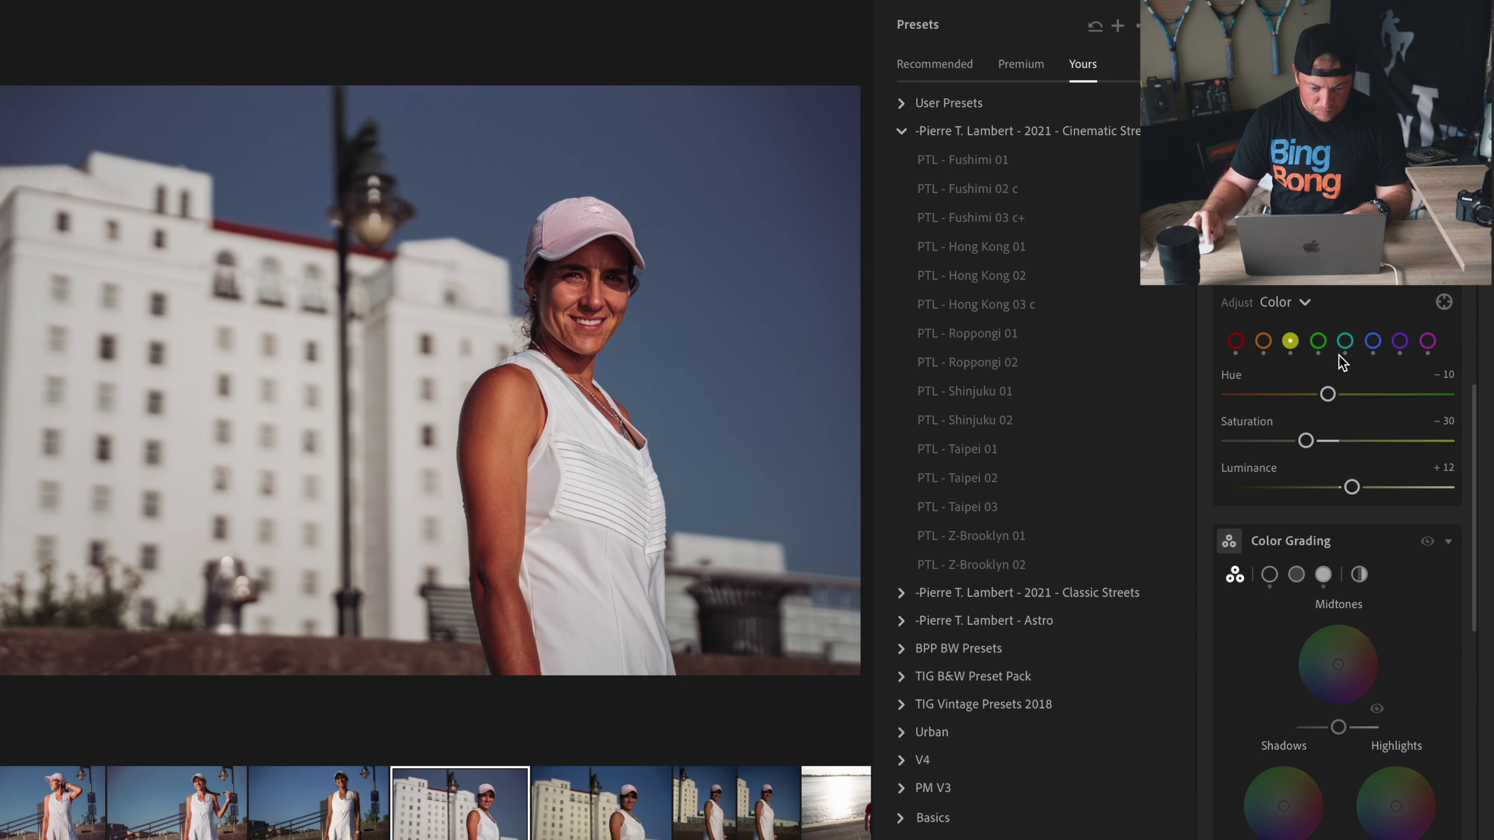
{"action": "scroll", "coordinate": [1343, 488], "scroll_direction": "up", "scroll_amount": 3}
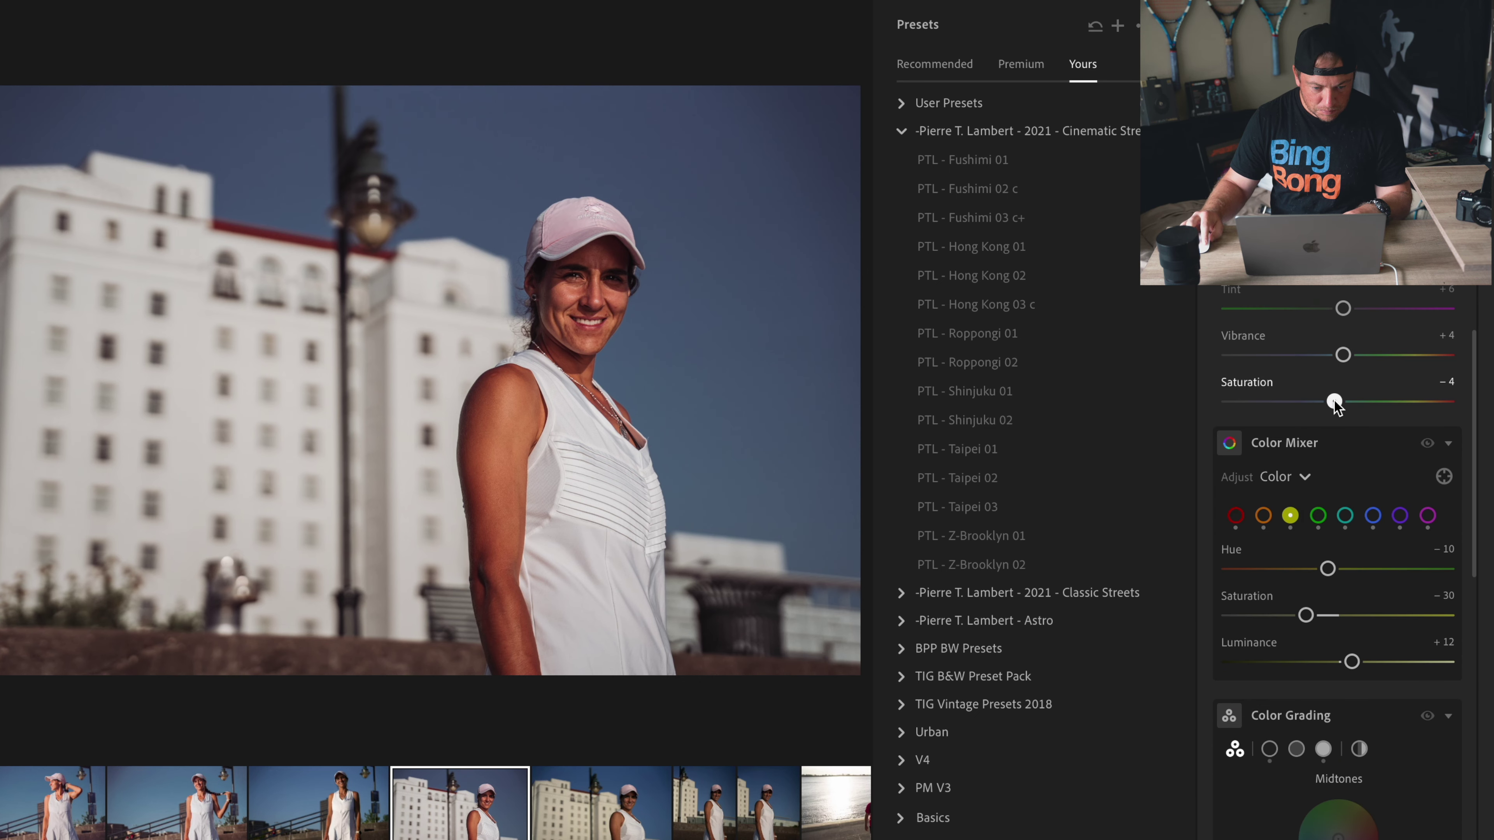
{"action": "scroll", "coordinate": [1343, 405], "scroll_direction": "up", "scroll_amount": 1}
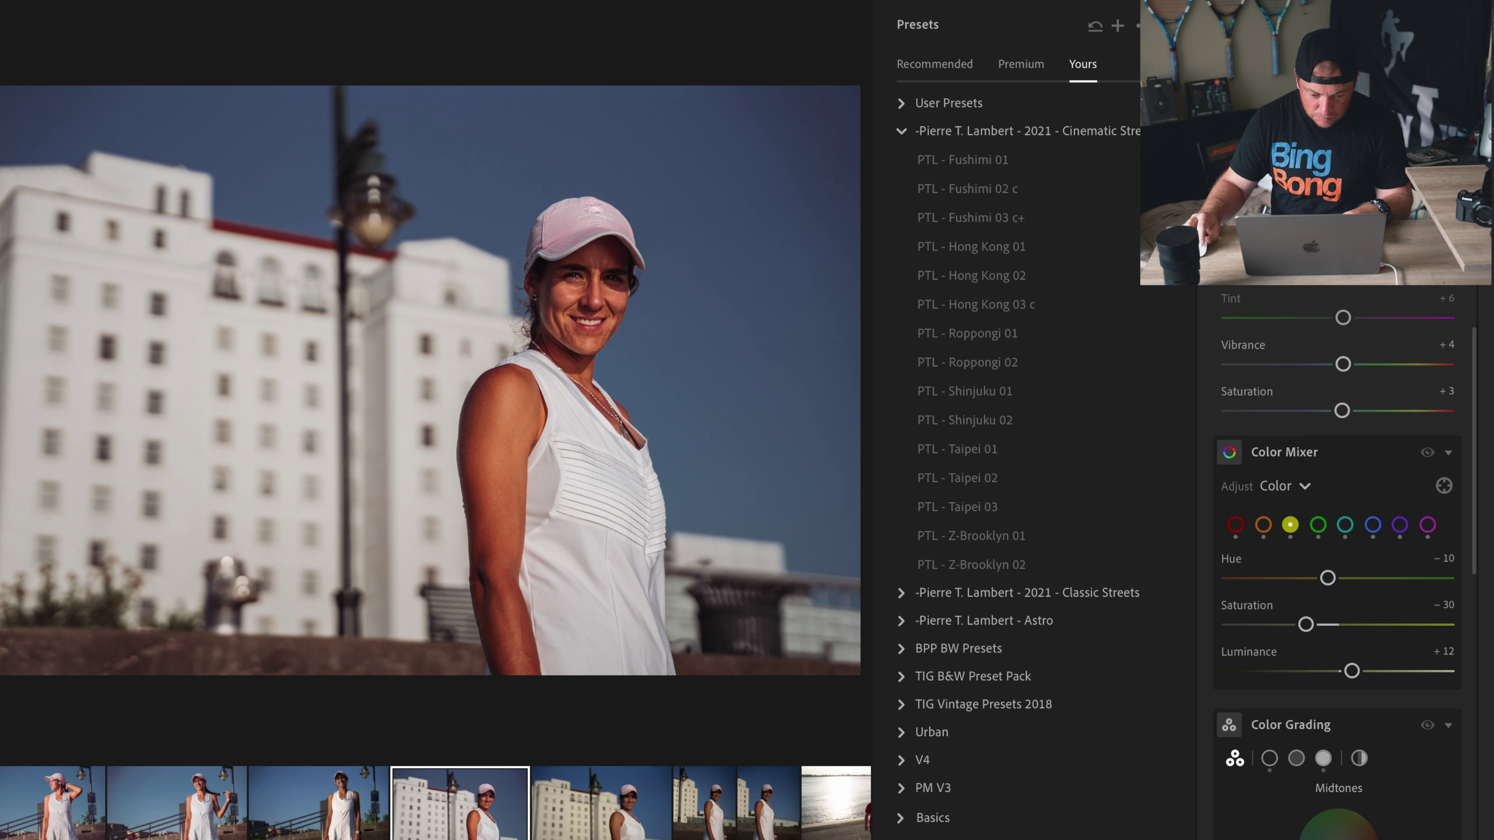
Step: Export the white-building portrait with previous settings and move to the river photo
{"action": "left_click", "coordinate": [1473, 25]}
{"action": "left_click", "coordinate": [1283, 303]}
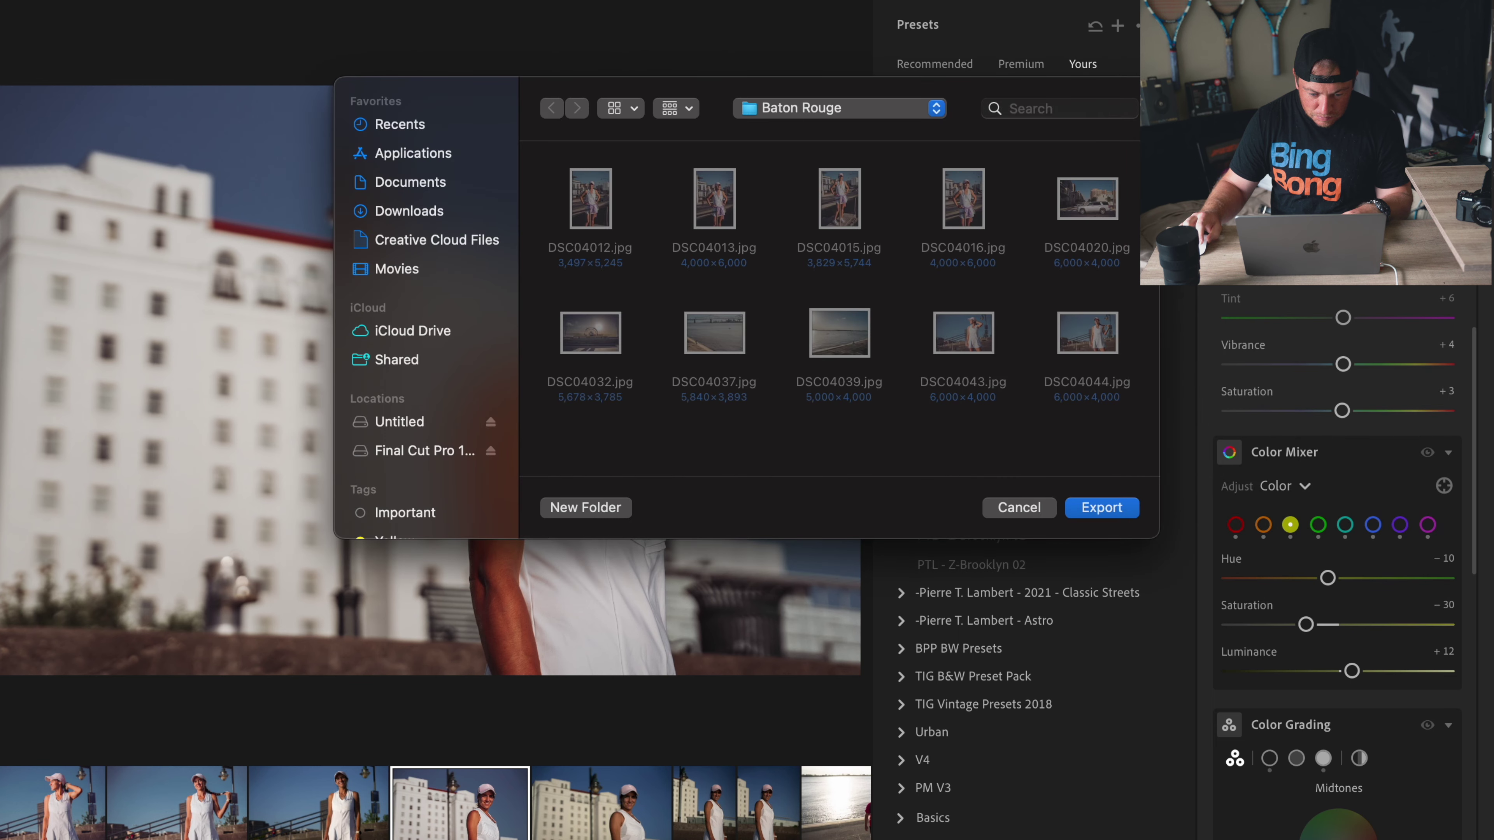
{"action": "key", "text": "Return"}
{"action": "key", "text": "Right"}
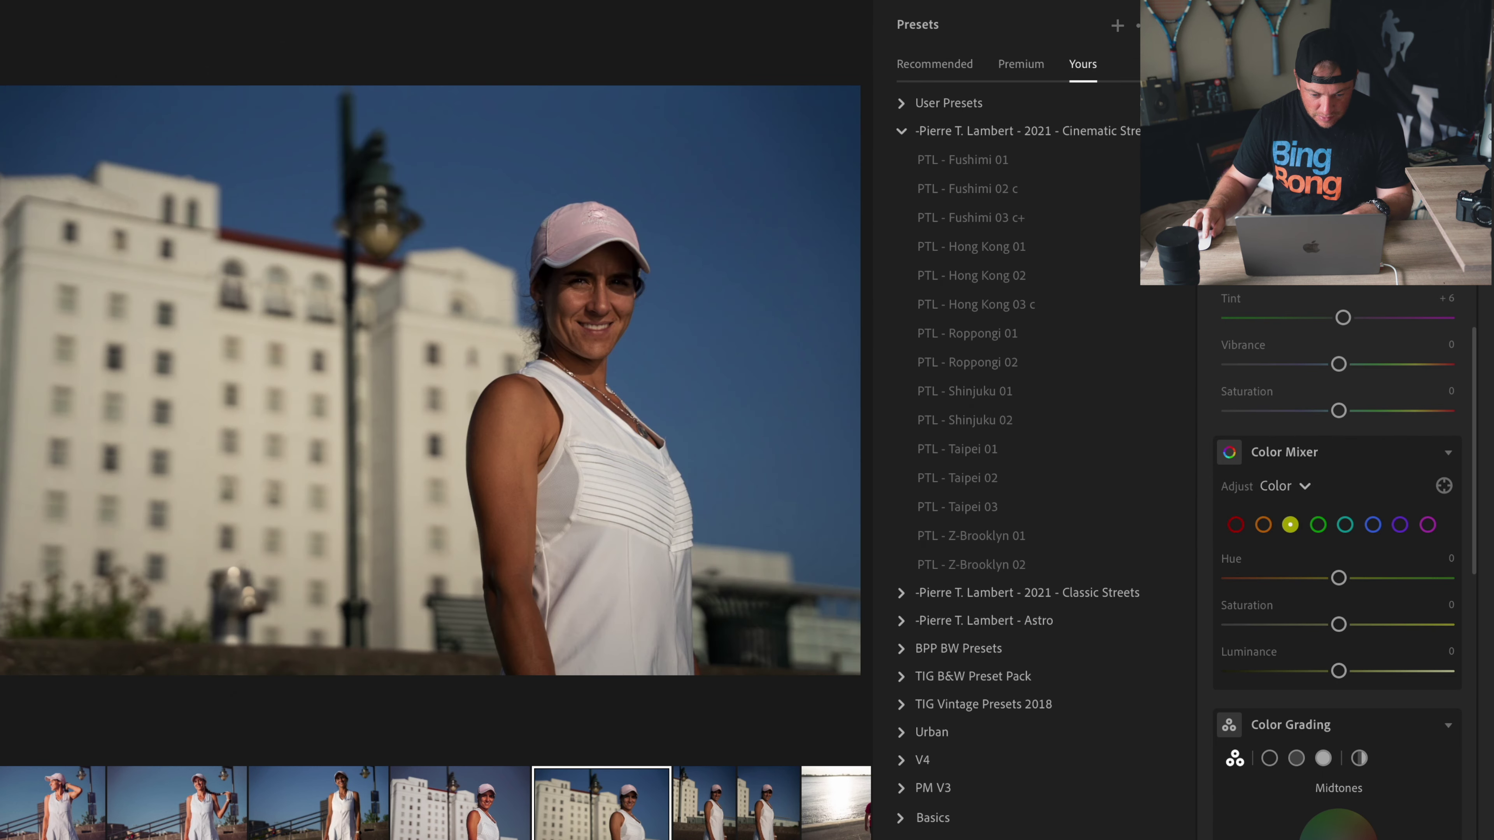
{"action": "key", "text": "Right"}
{"action": "key", "text": "Right"}
{"action": "key", "text": "Right"}
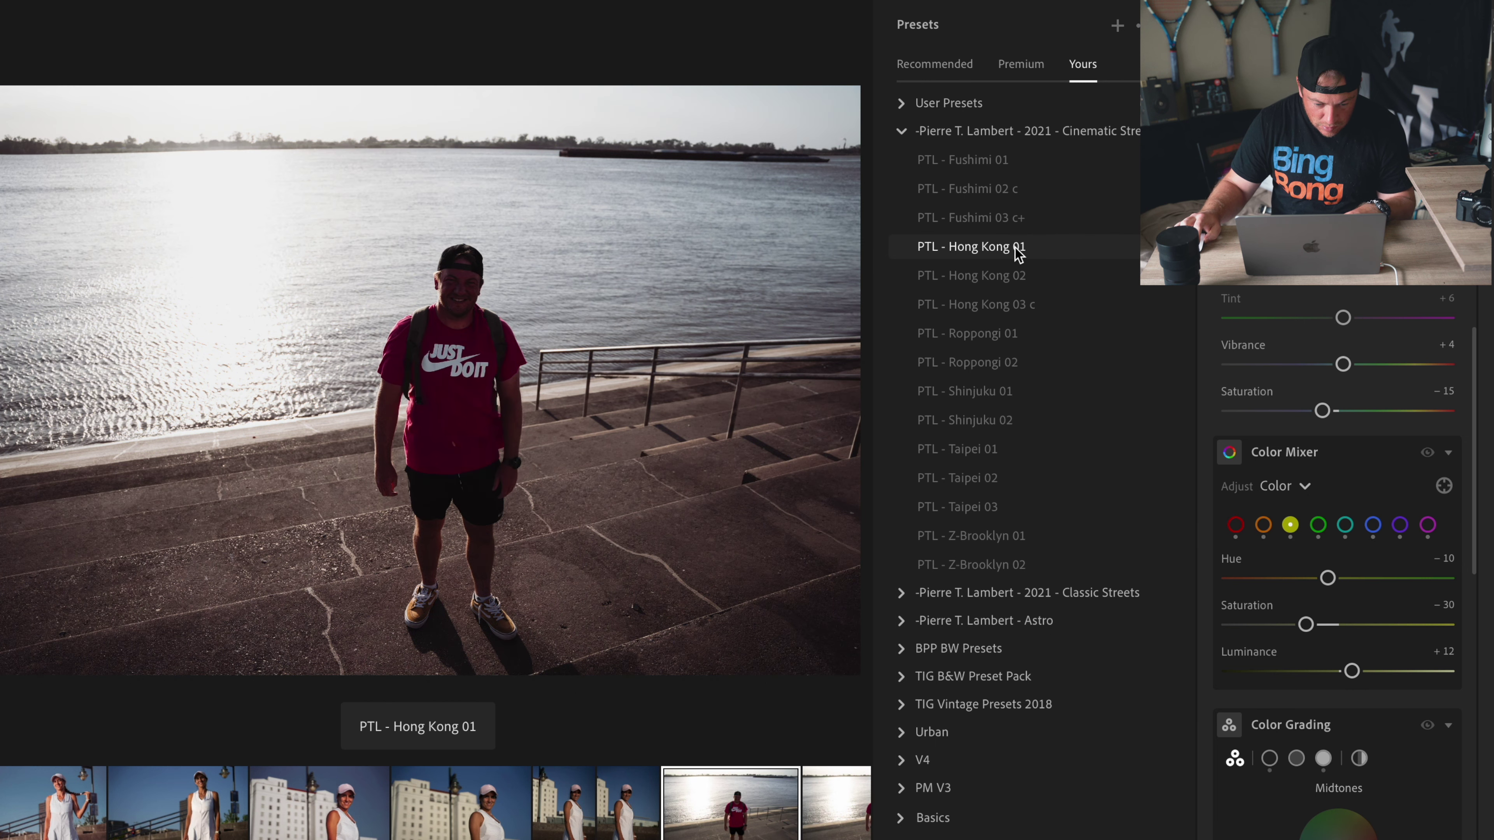
Step: Preview the Hong Kong 02 and Roppongi 01 presets and paste copied settings, comparing with the woman's photo
{"action": "left_click", "coordinate": [1012, 278]}
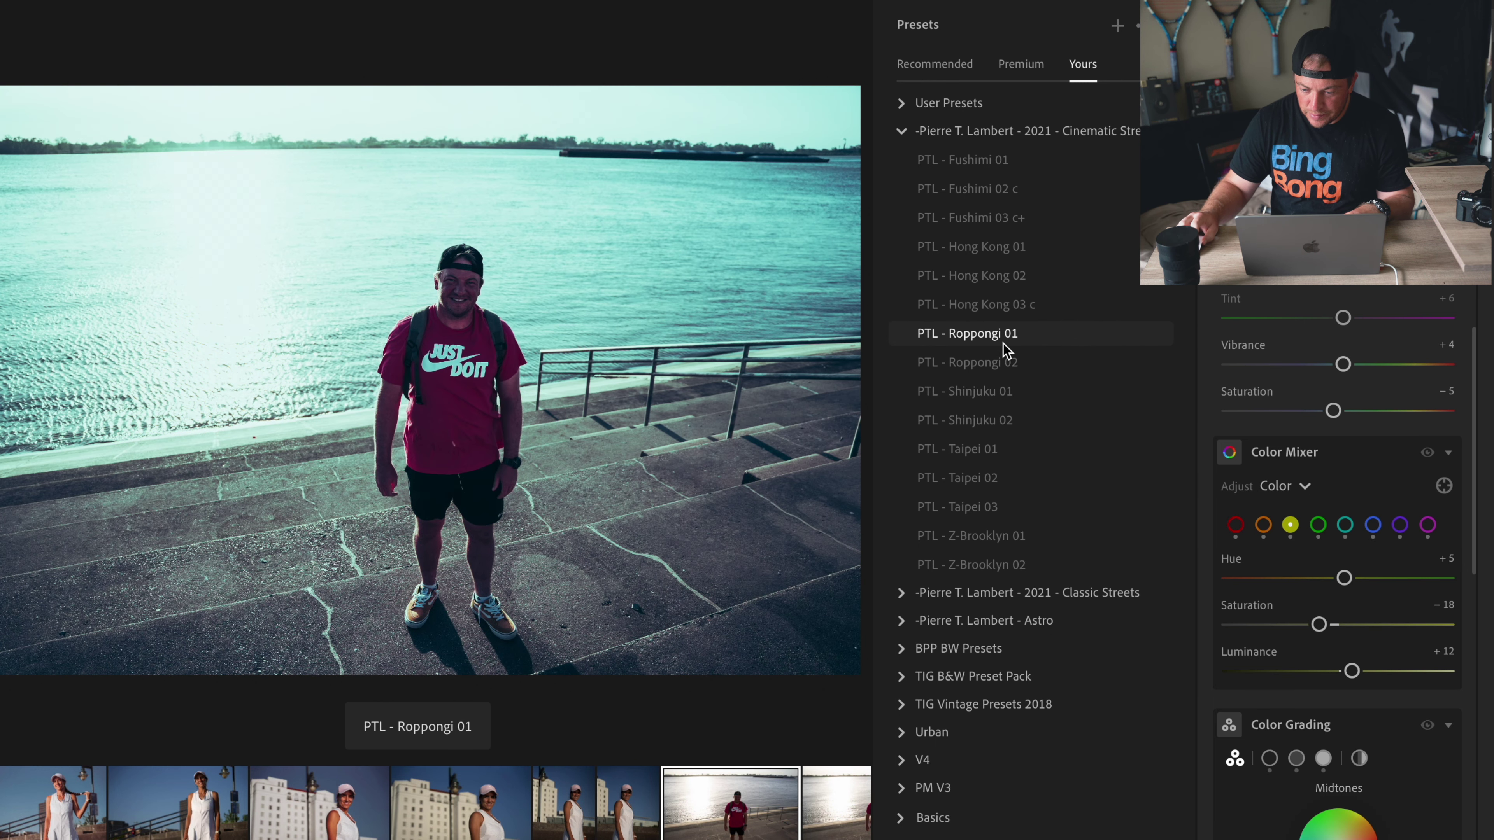
{"action": "left_click", "coordinate": [1006, 336]}
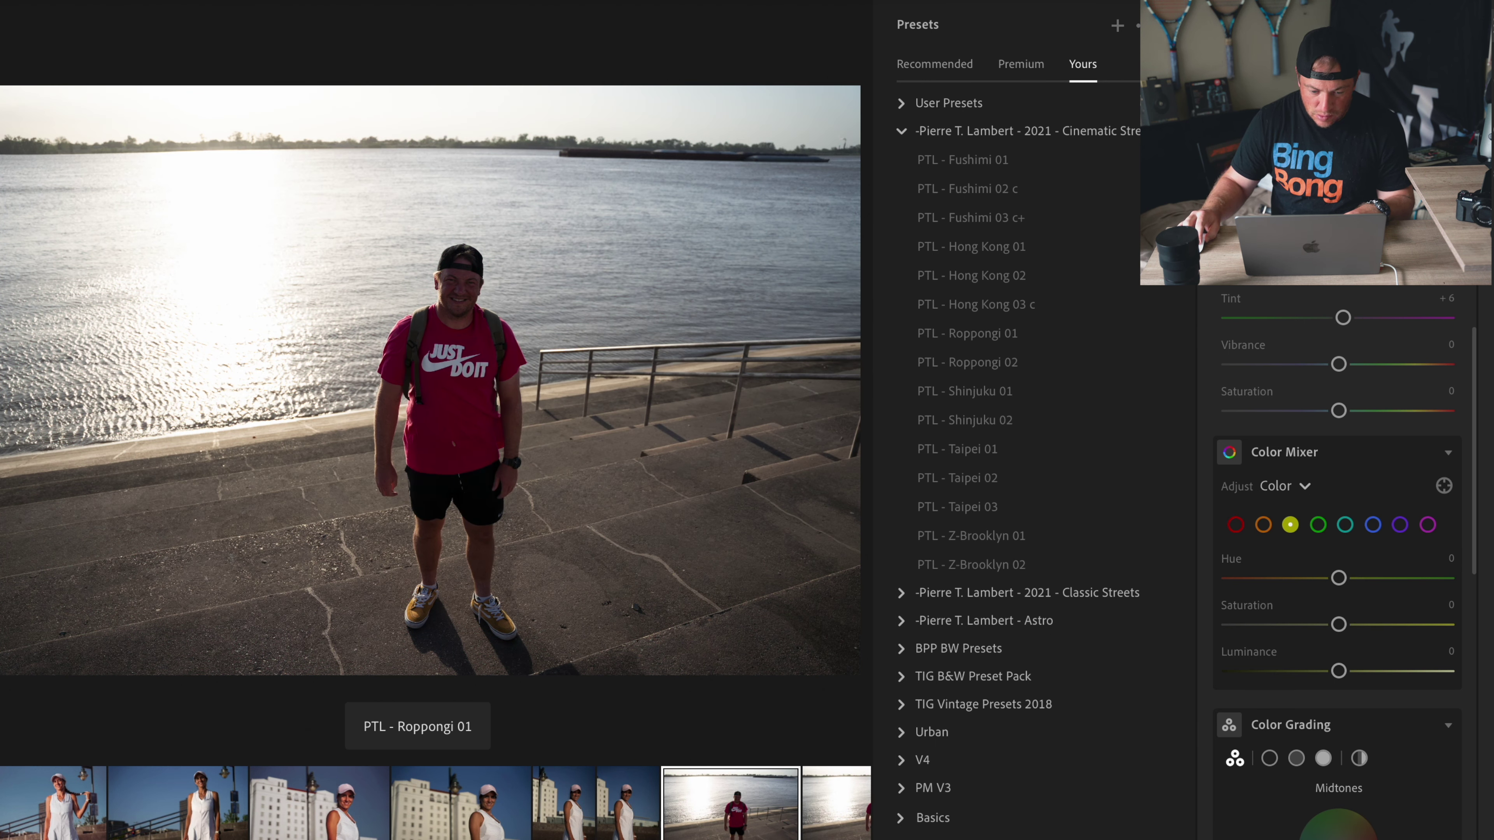
{"action": "left_click", "coordinate": [226, 6]}
{"action": "left_click", "coordinate": [225, 72]}
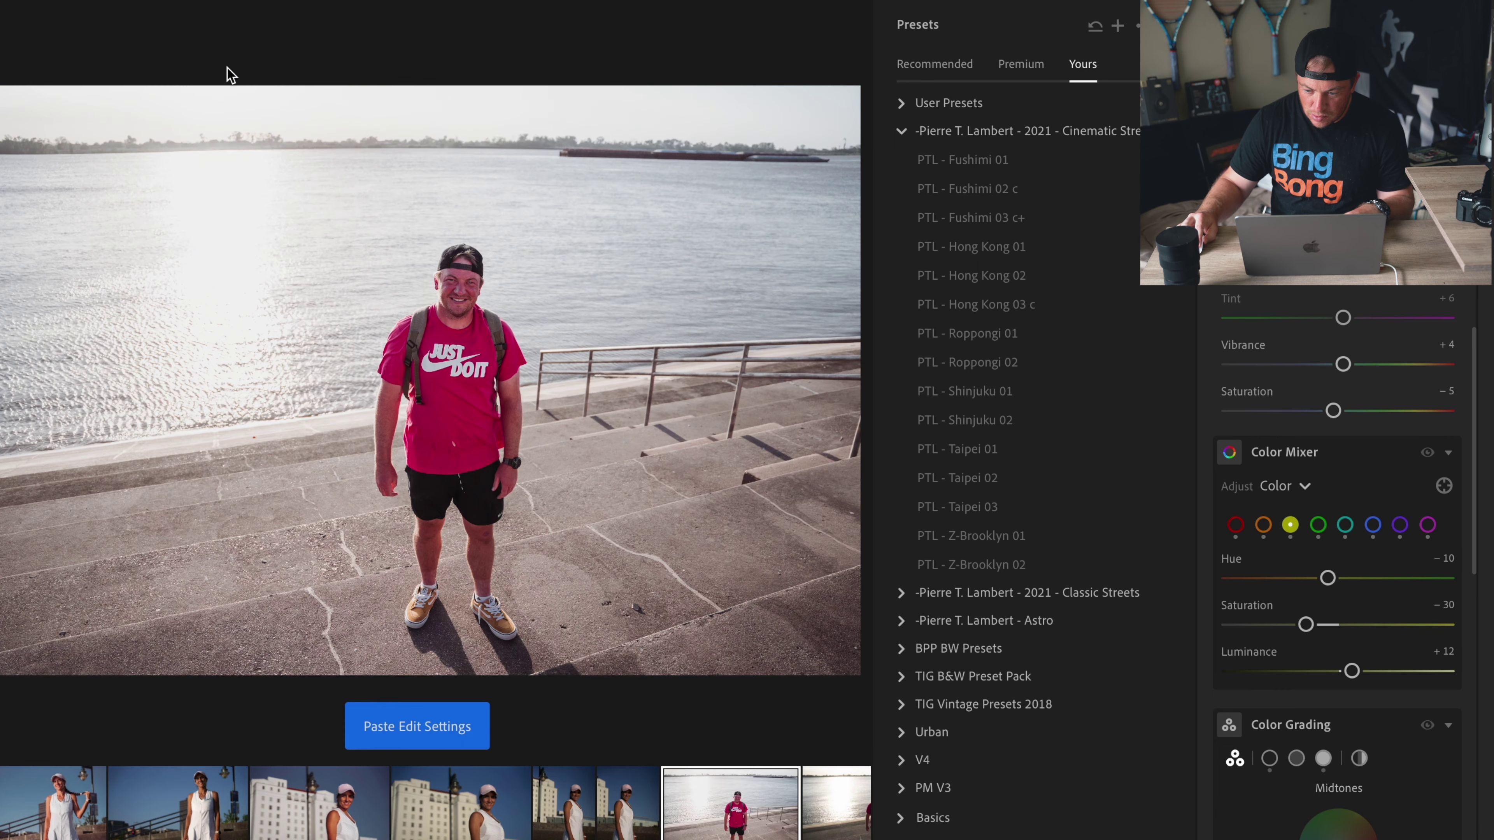
{"action": "key", "text": "Left"}
{"action": "left_click", "coordinate": [1100, 533]}
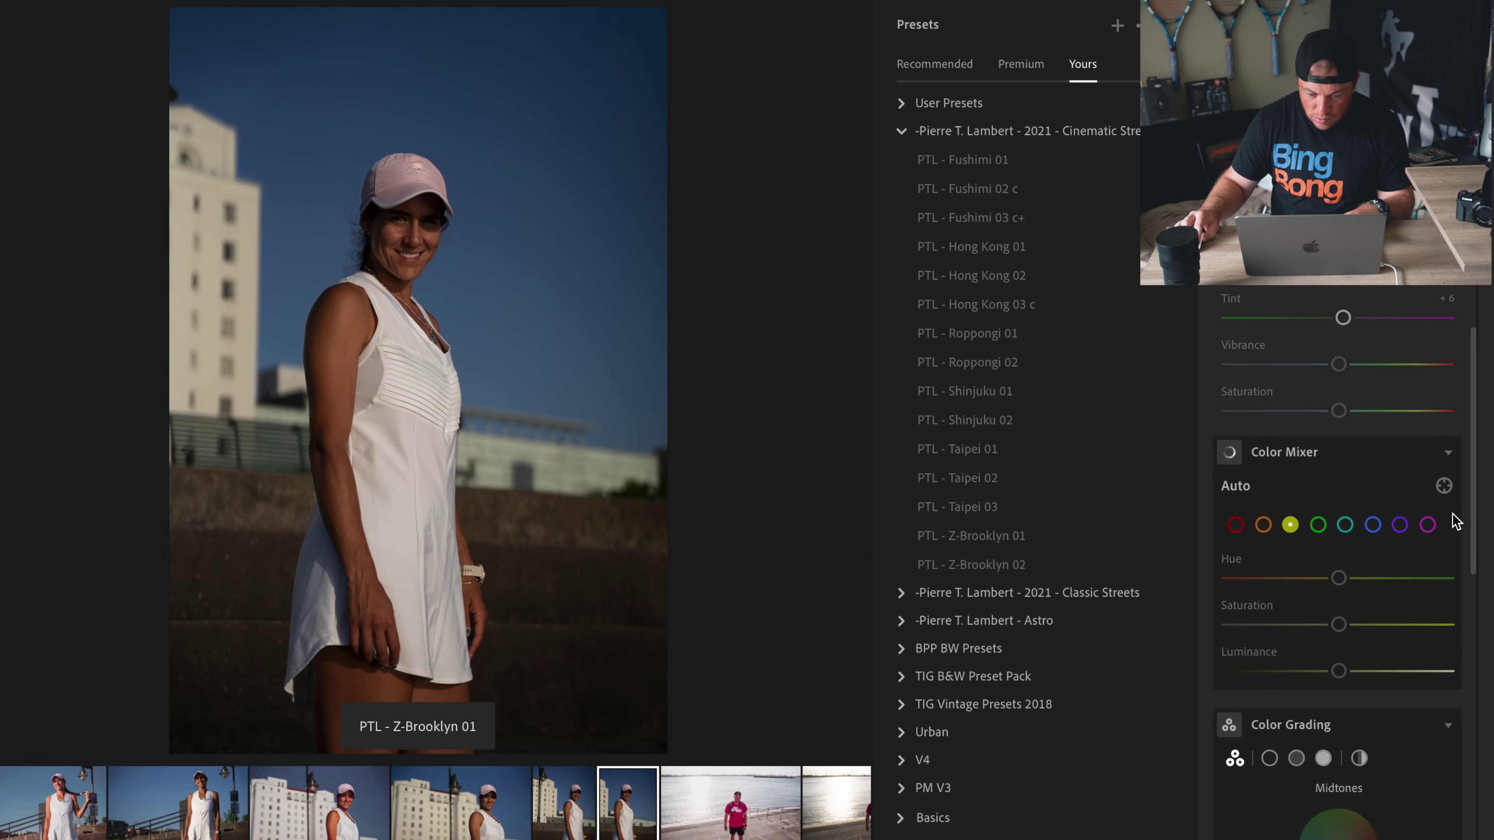
{"action": "key", "text": "Right"}
Step: Try Fushimi 02 c and Hong Kong 01, undo the paste, and settle on PTL - Fushimi 03 c+
{"action": "left_click", "coordinate": [990, 188]}
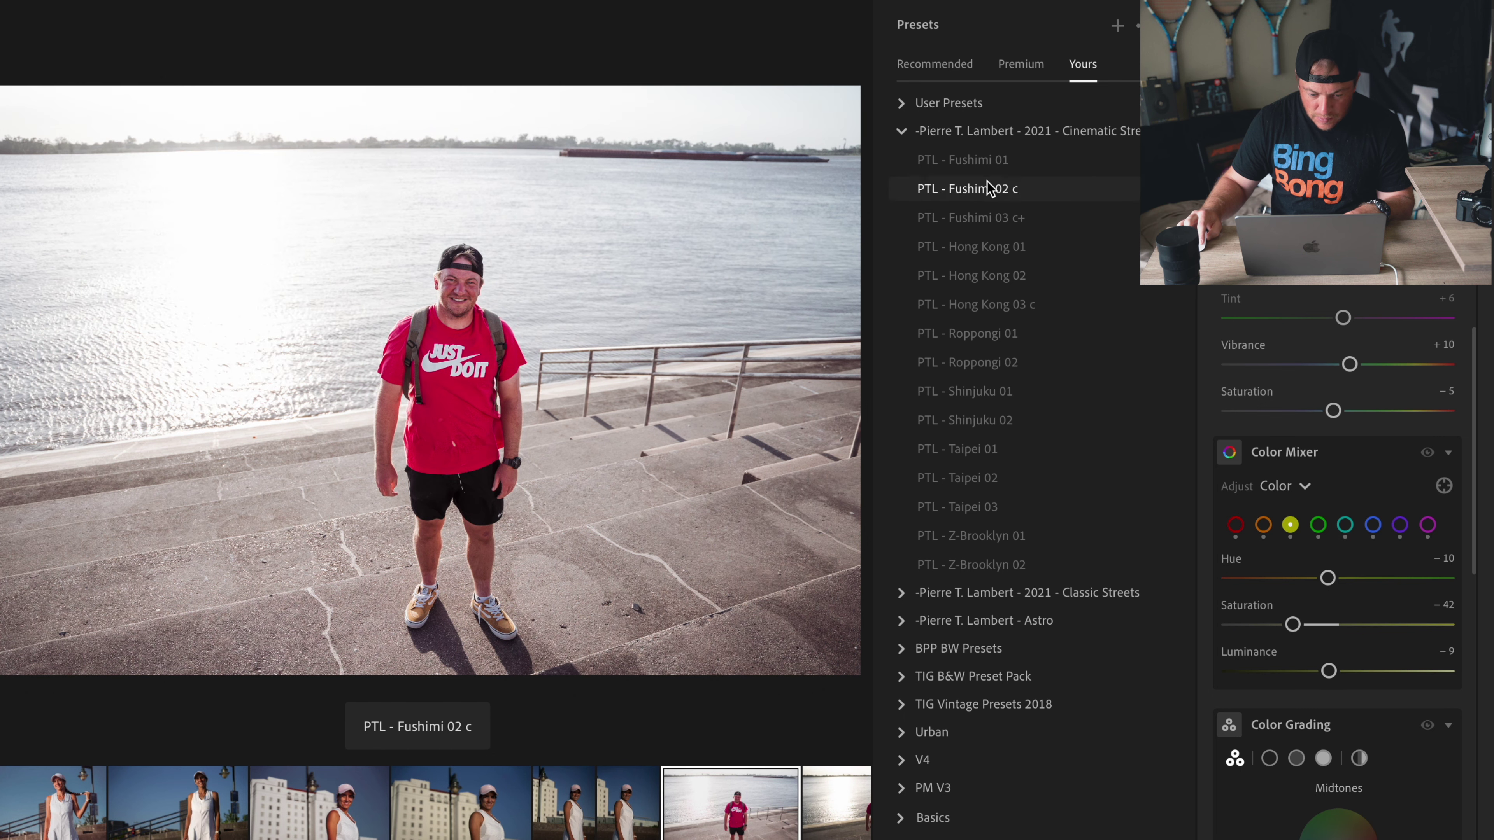
{"action": "left_click", "coordinate": [1003, 244]}
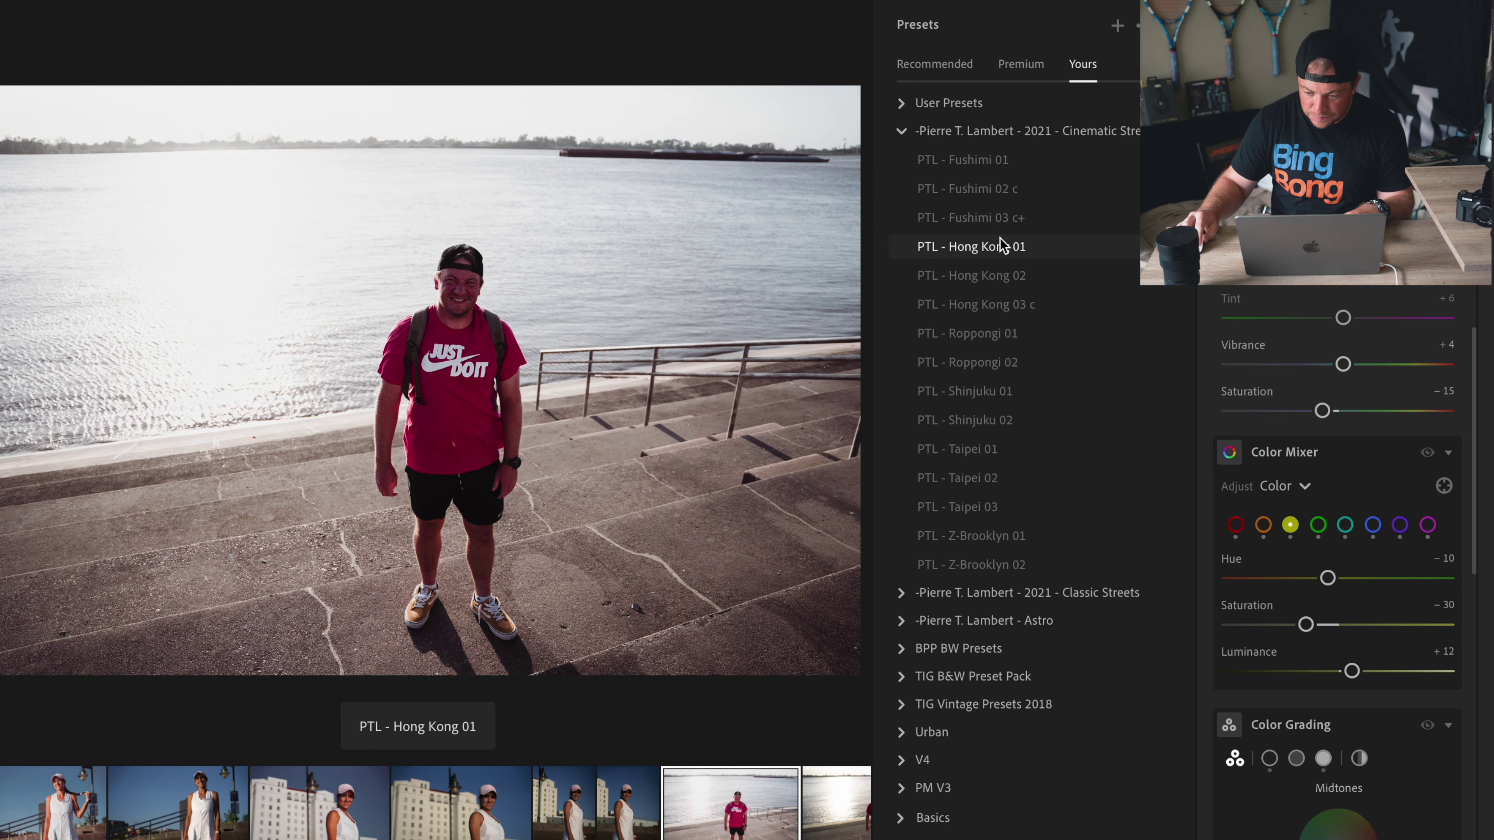
{"action": "key", "text": "Left"}
{"action": "left_click", "coordinate": [730, 824]}
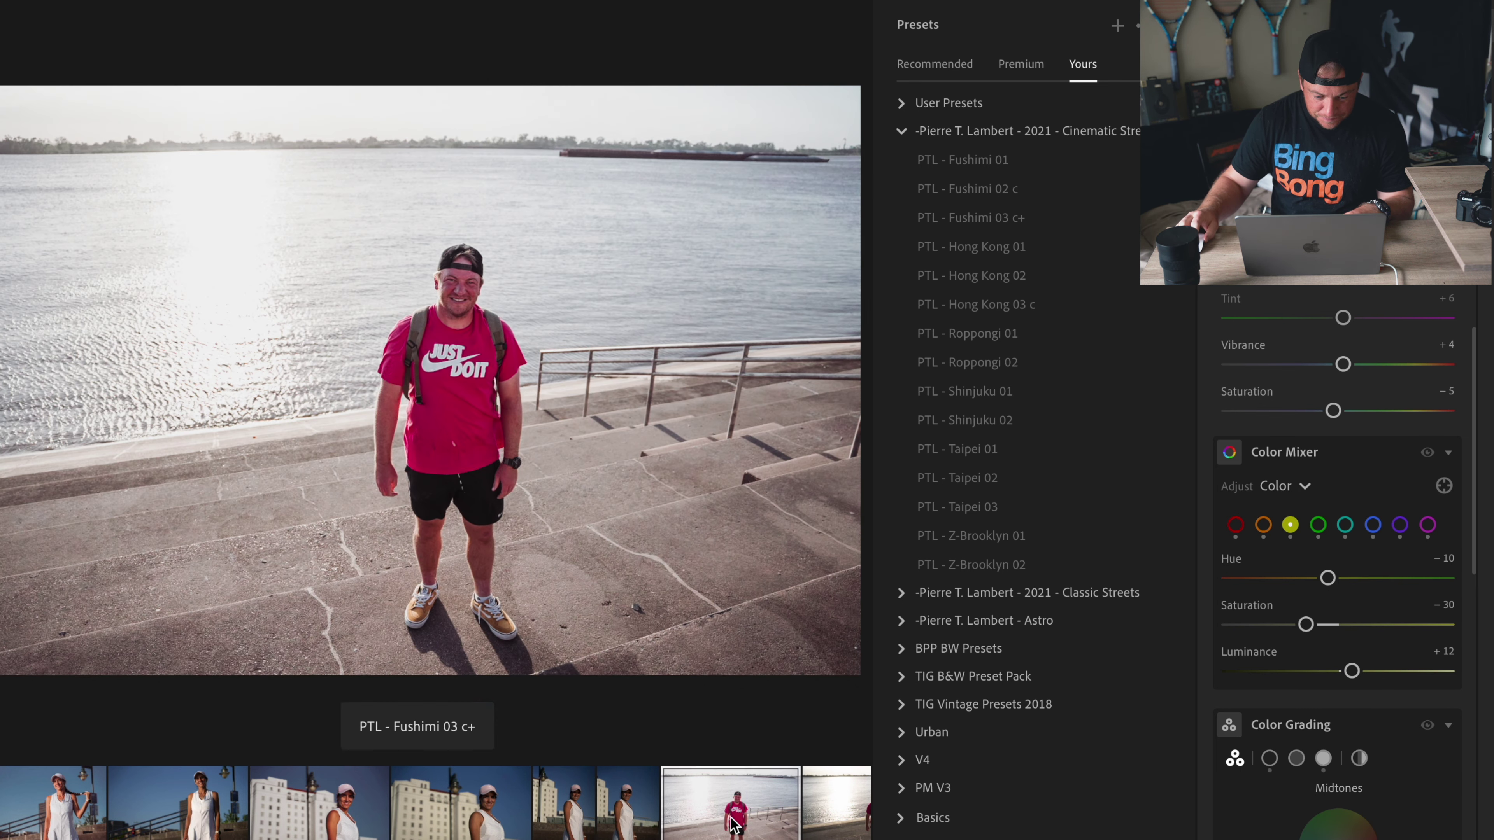
{"action": "key", "text": "ctrl+v"}
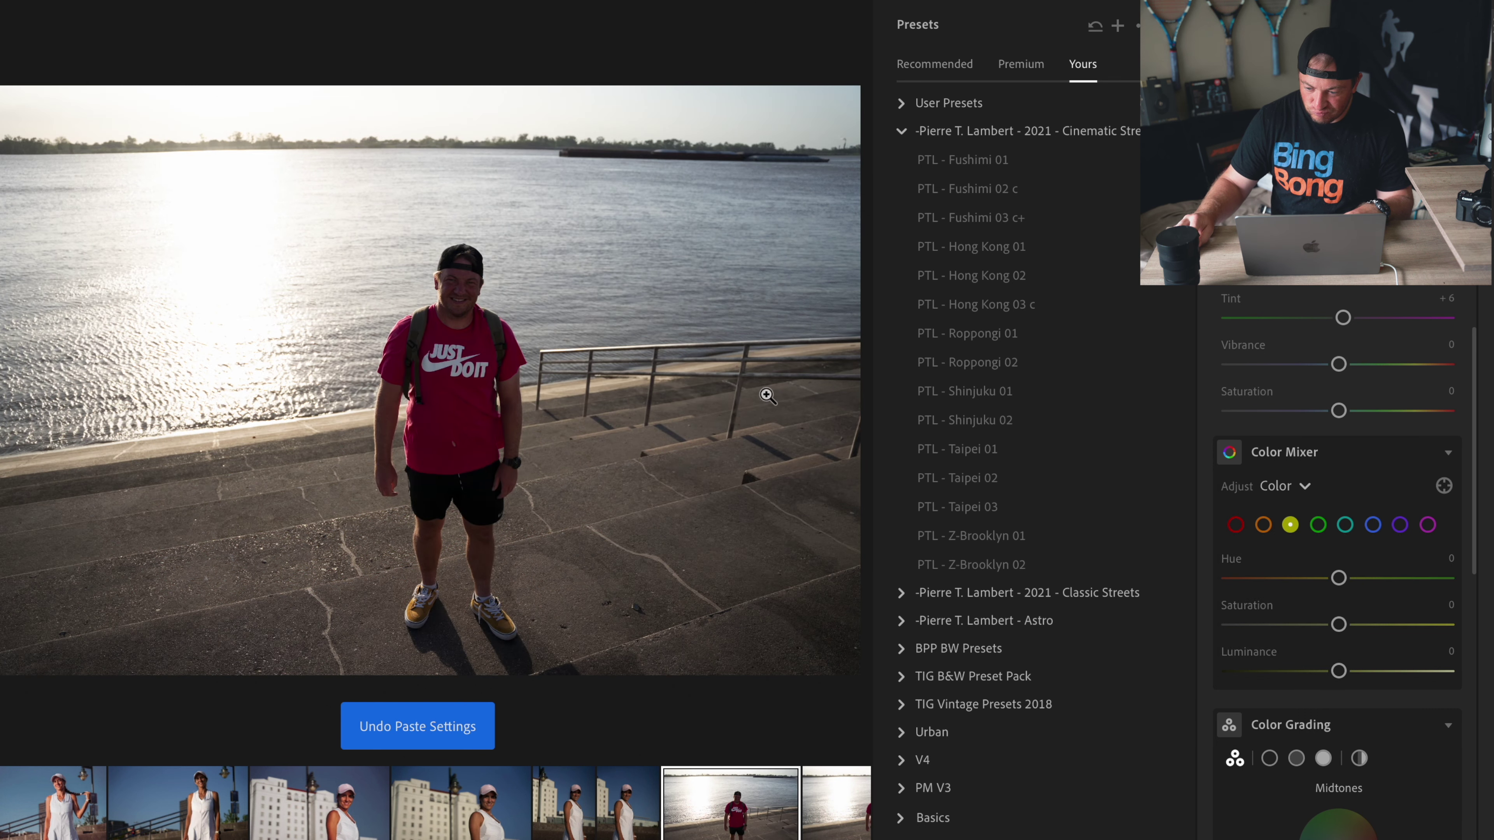
{"action": "left_click", "coordinate": [994, 158]}
{"action": "left_click", "coordinate": [1010, 189]}
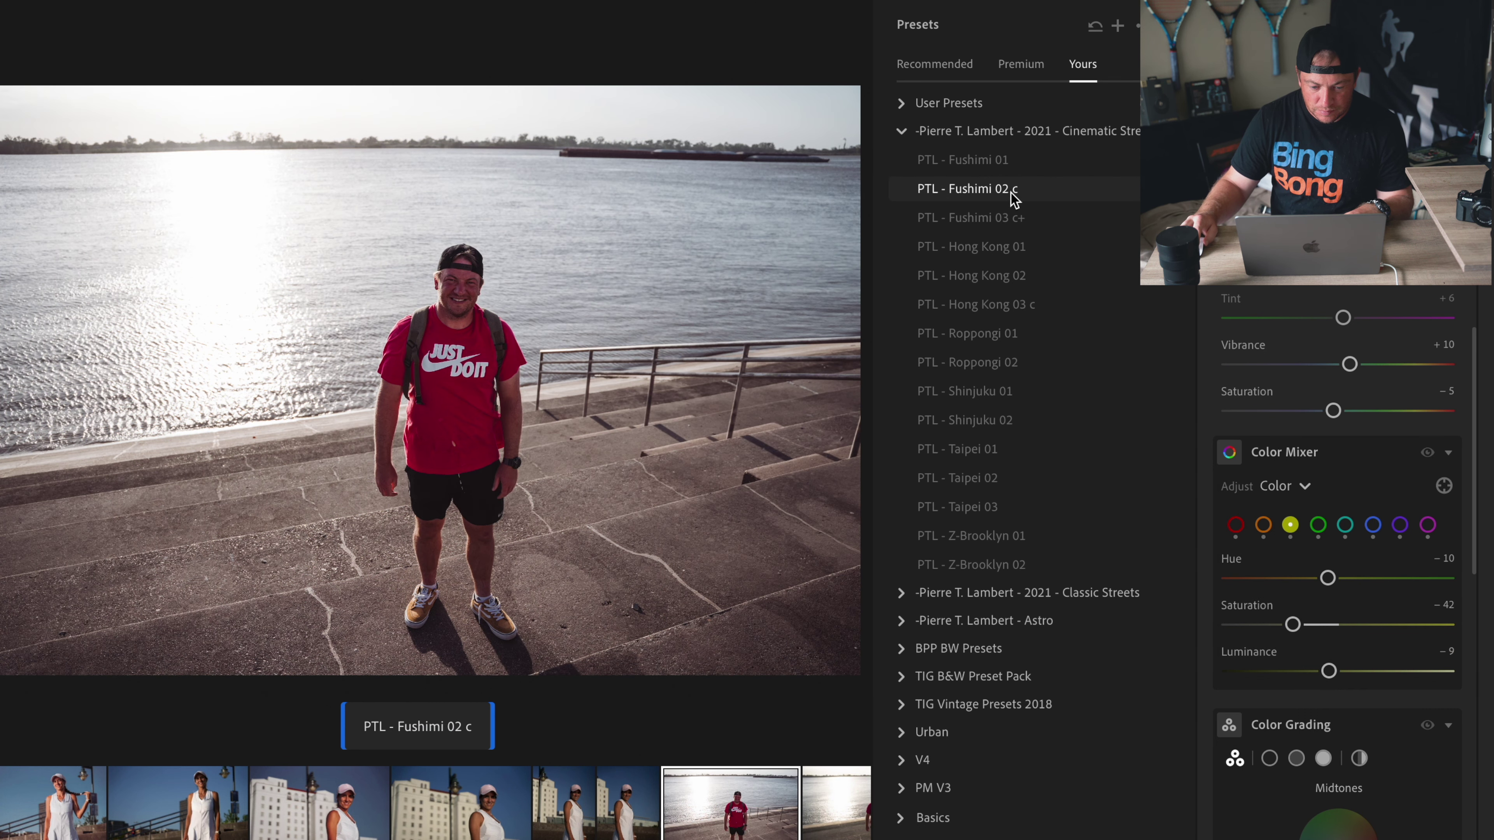
{"action": "left_click", "coordinate": [1016, 225]}
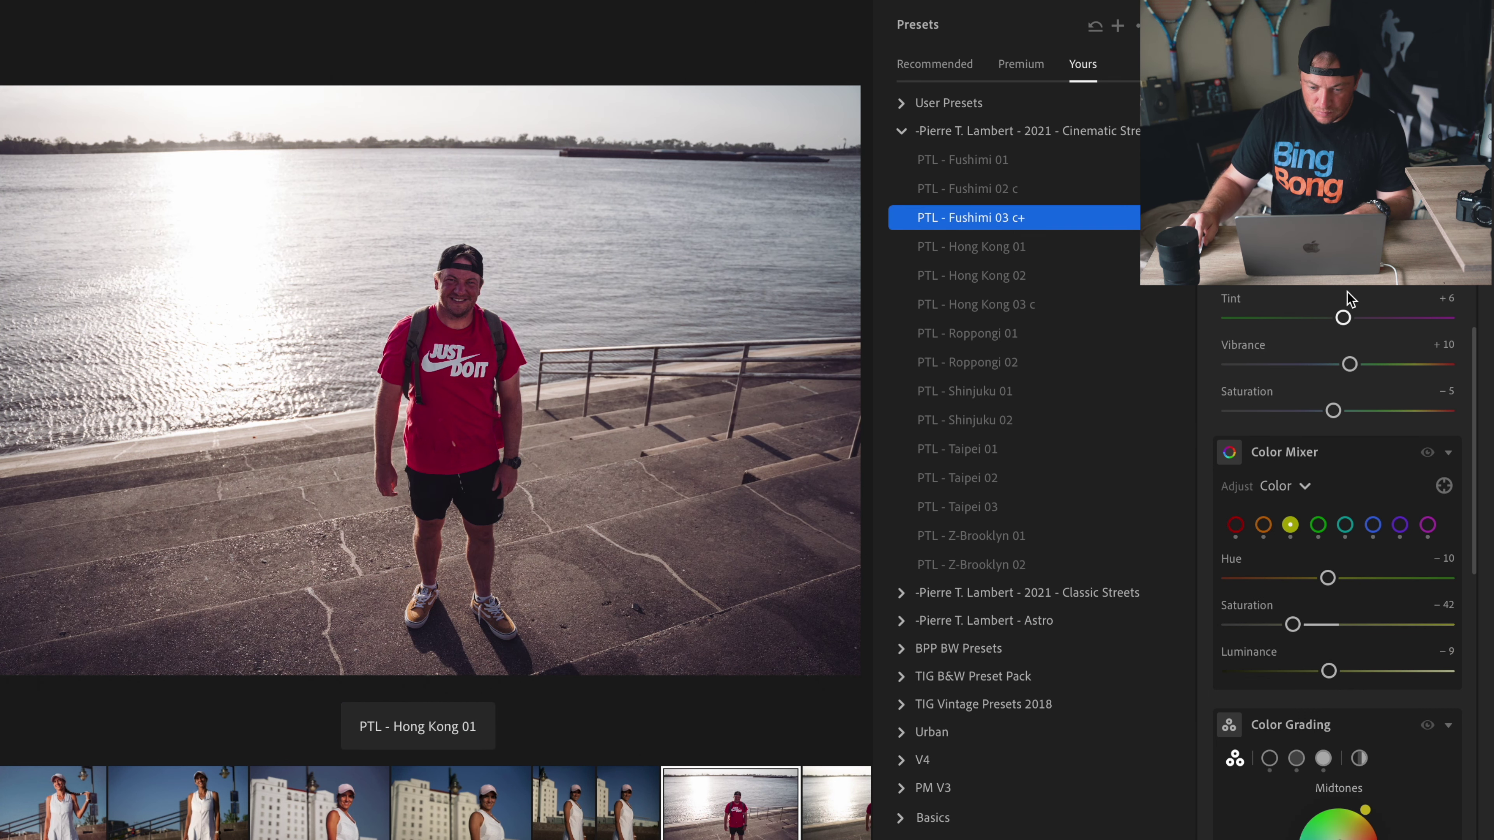
Step: Set Highlights −100, Shadows +83, Whites −86, Contrast +30 and exposure +0.04
{"action": "scroll", "coordinate": [1347, 289], "scroll_direction": "up", "scroll_amount": 5}
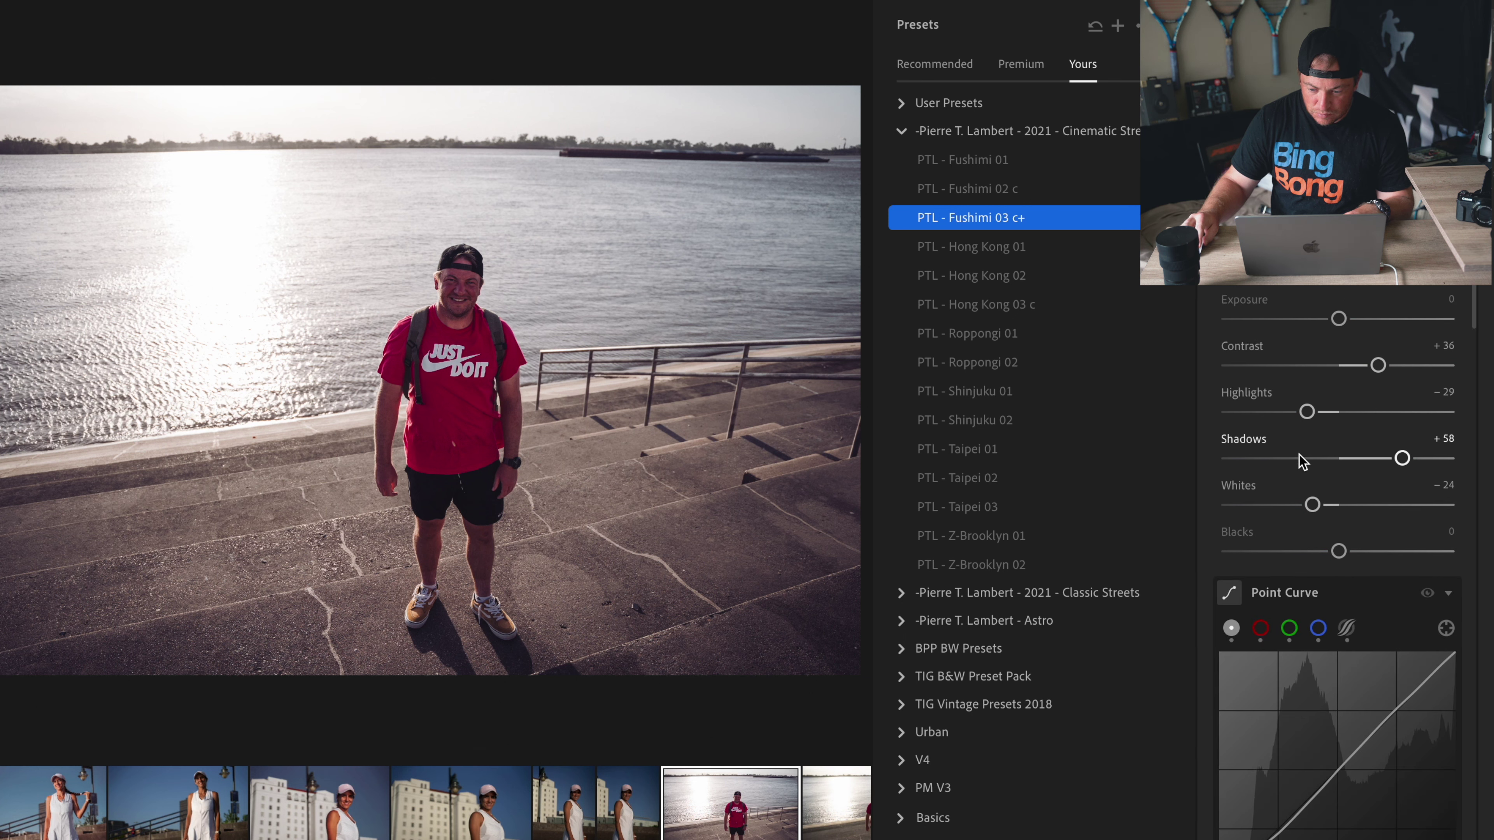
{"action": "left_click_drag", "start_coordinate": [1307, 412], "coordinate": [1197, 421]}
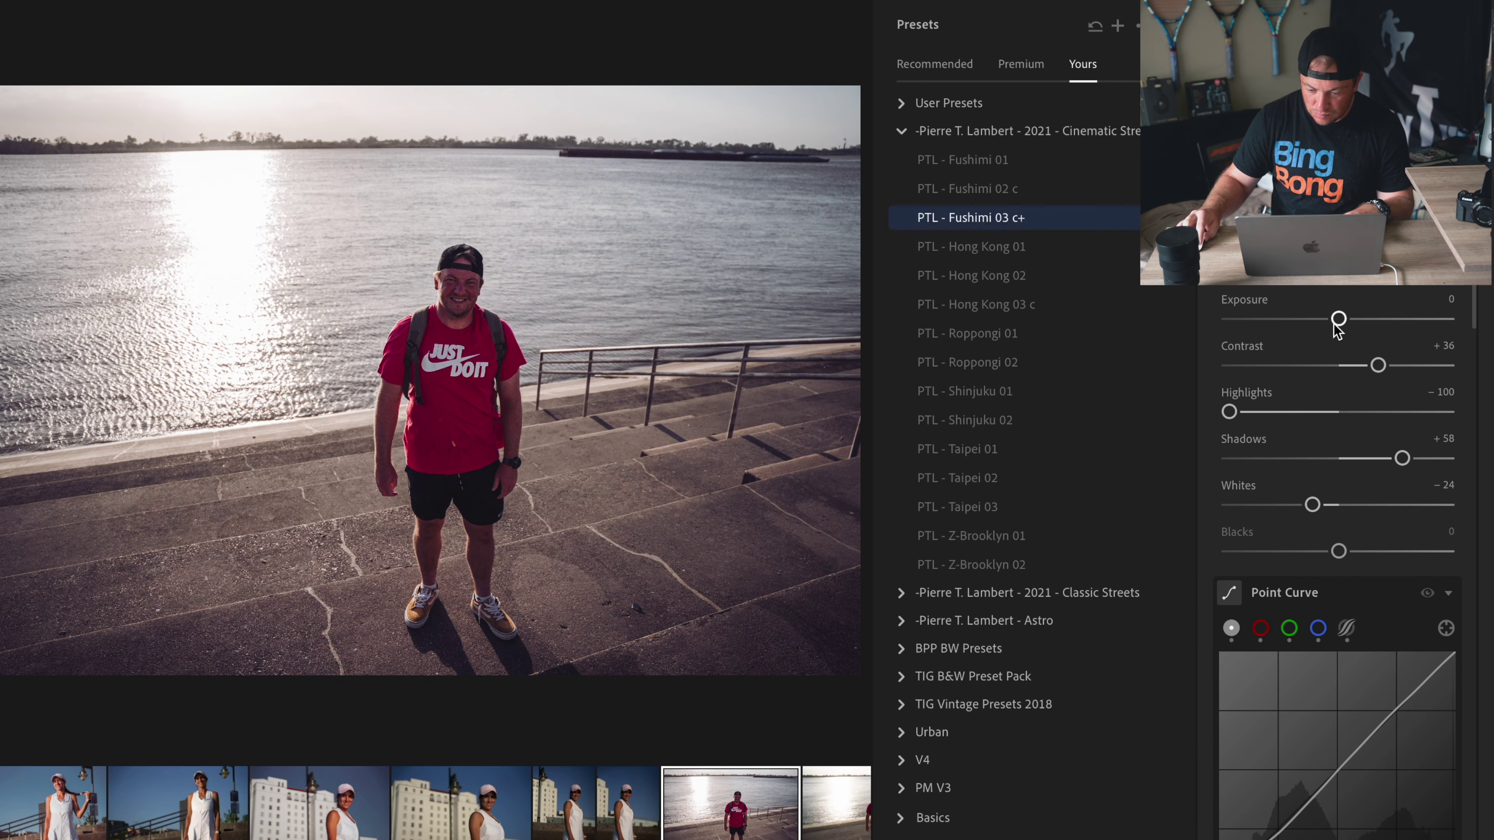
{"action": "left_click_drag", "start_coordinate": [1339, 320], "coordinate": [1341, 322]}
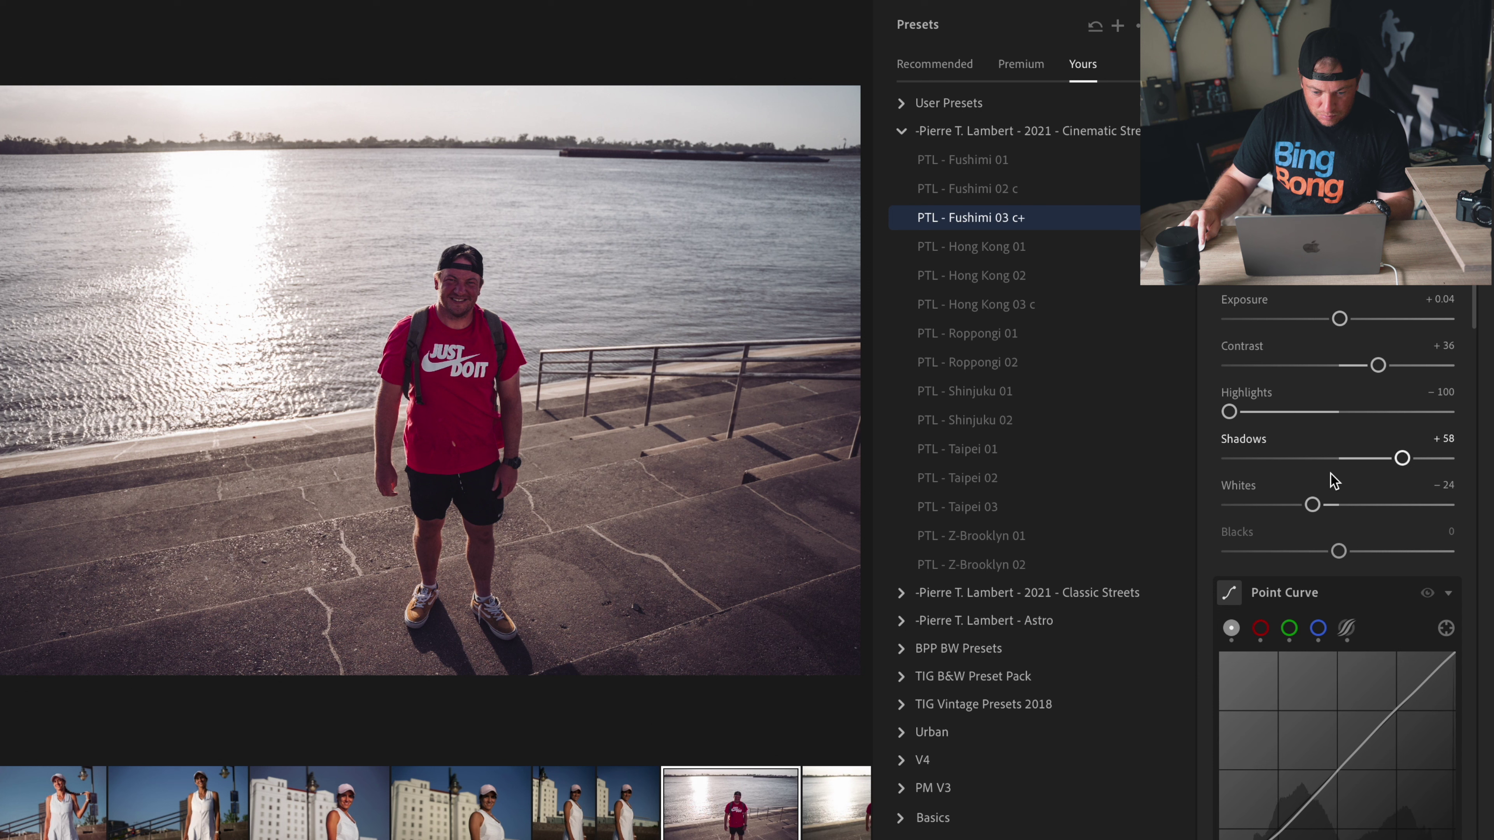
{"action": "left_click_drag", "start_coordinate": [1402, 462], "coordinate": [1429, 458]}
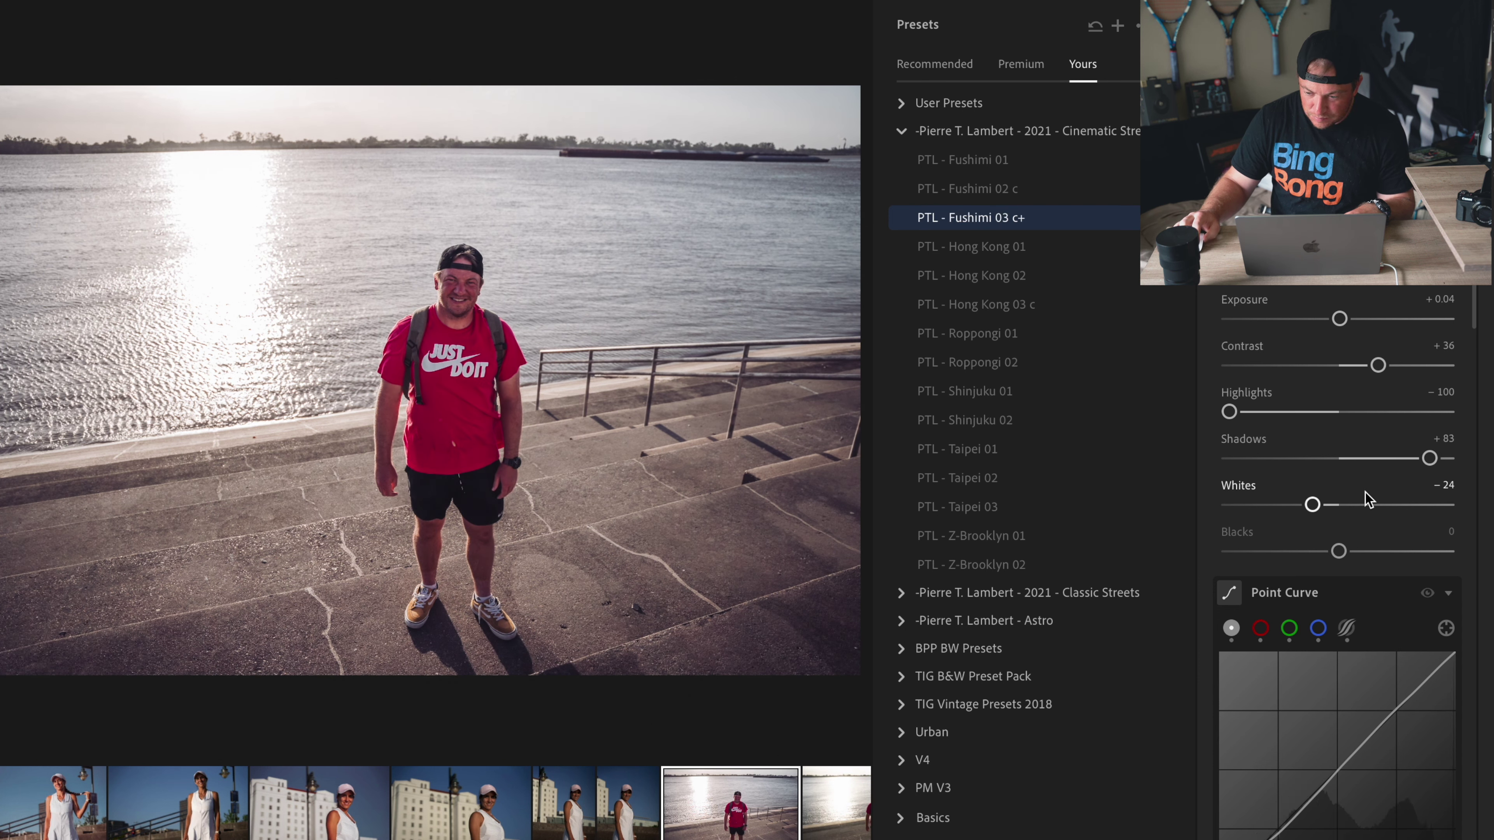
{"action": "left_click_drag", "start_coordinate": [1312, 506], "coordinate": [1244, 505]}
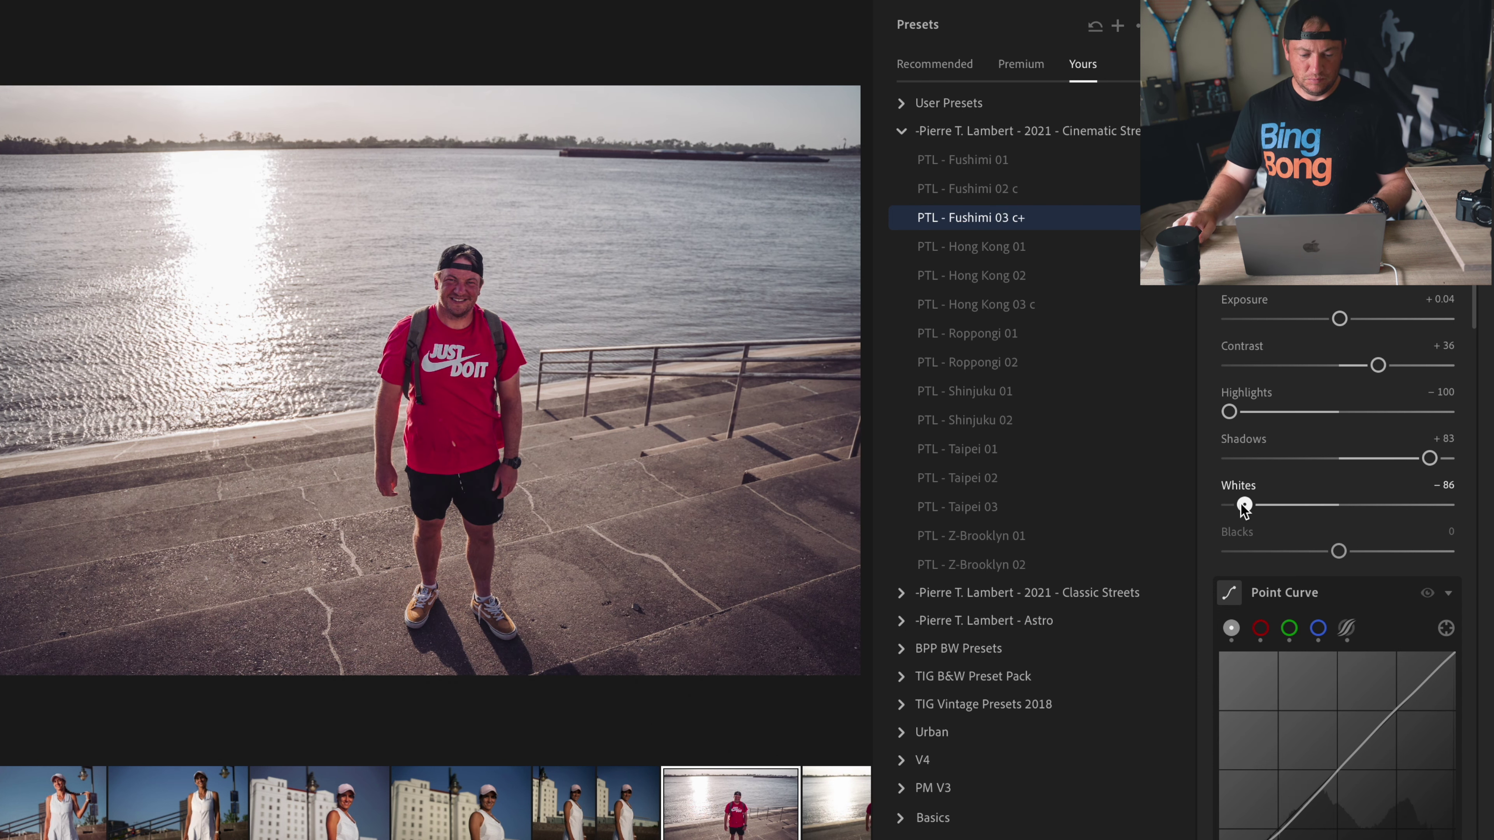
{"action": "left_click_drag", "start_coordinate": [1378, 364], "coordinate": [1373, 366]}
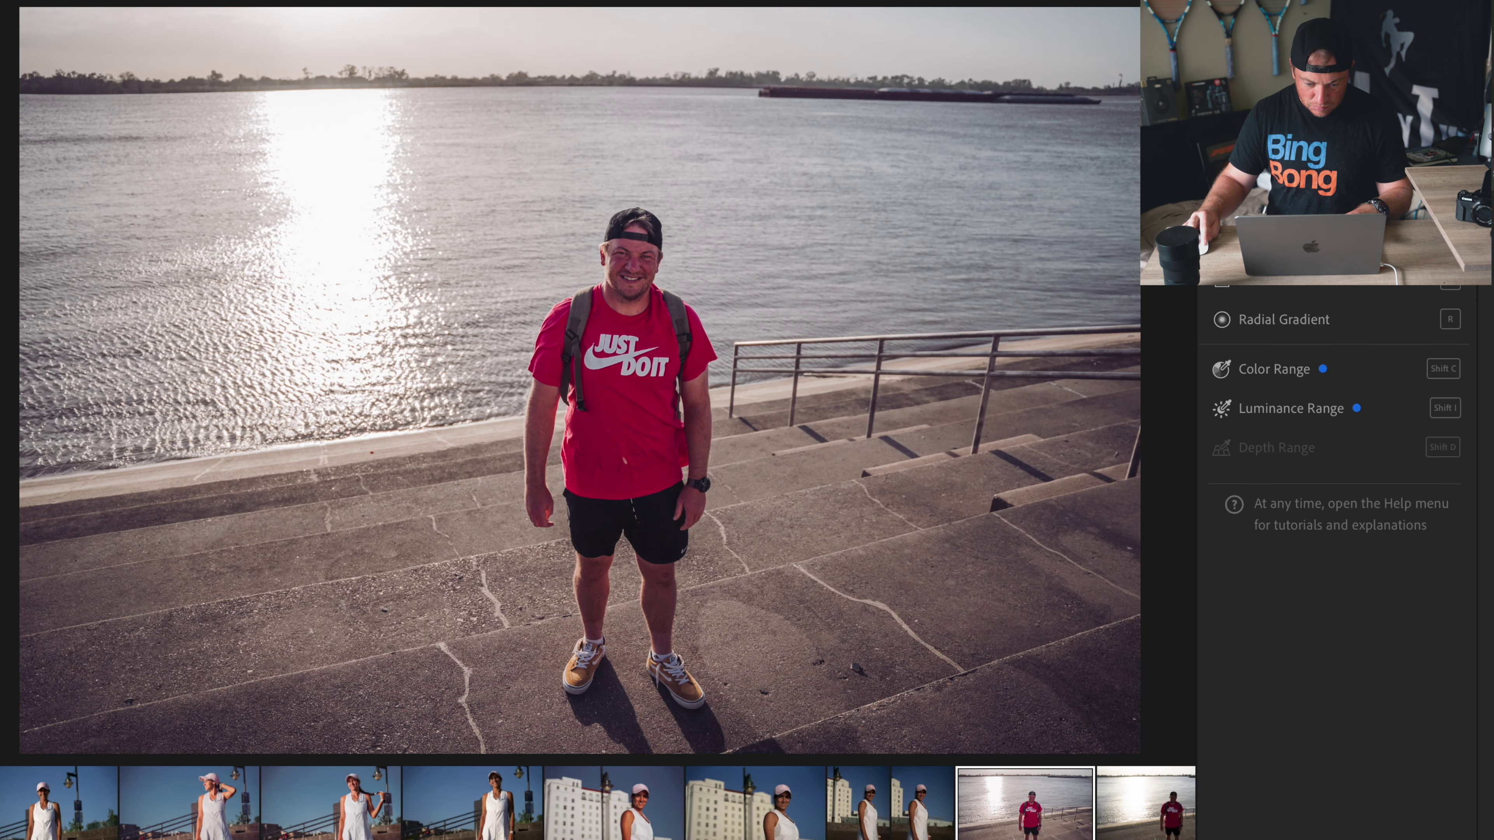
Step: Try and undo a sky-mask exposure and temperature change, plus a global cooling tweak
{"action": "left_click", "coordinate": [1283, 70]}
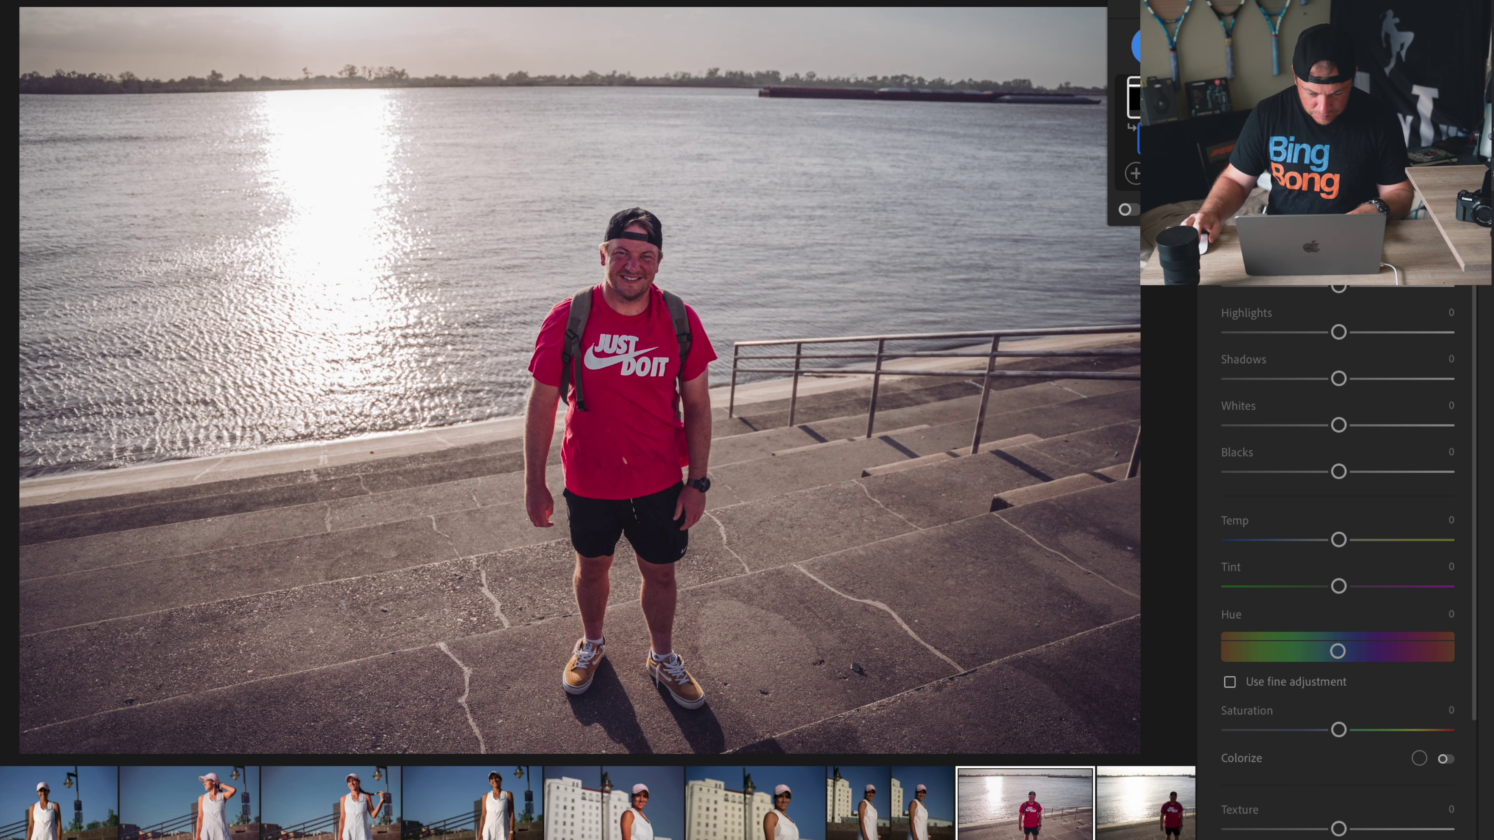
{"action": "key", "text": "ctrl+z"}
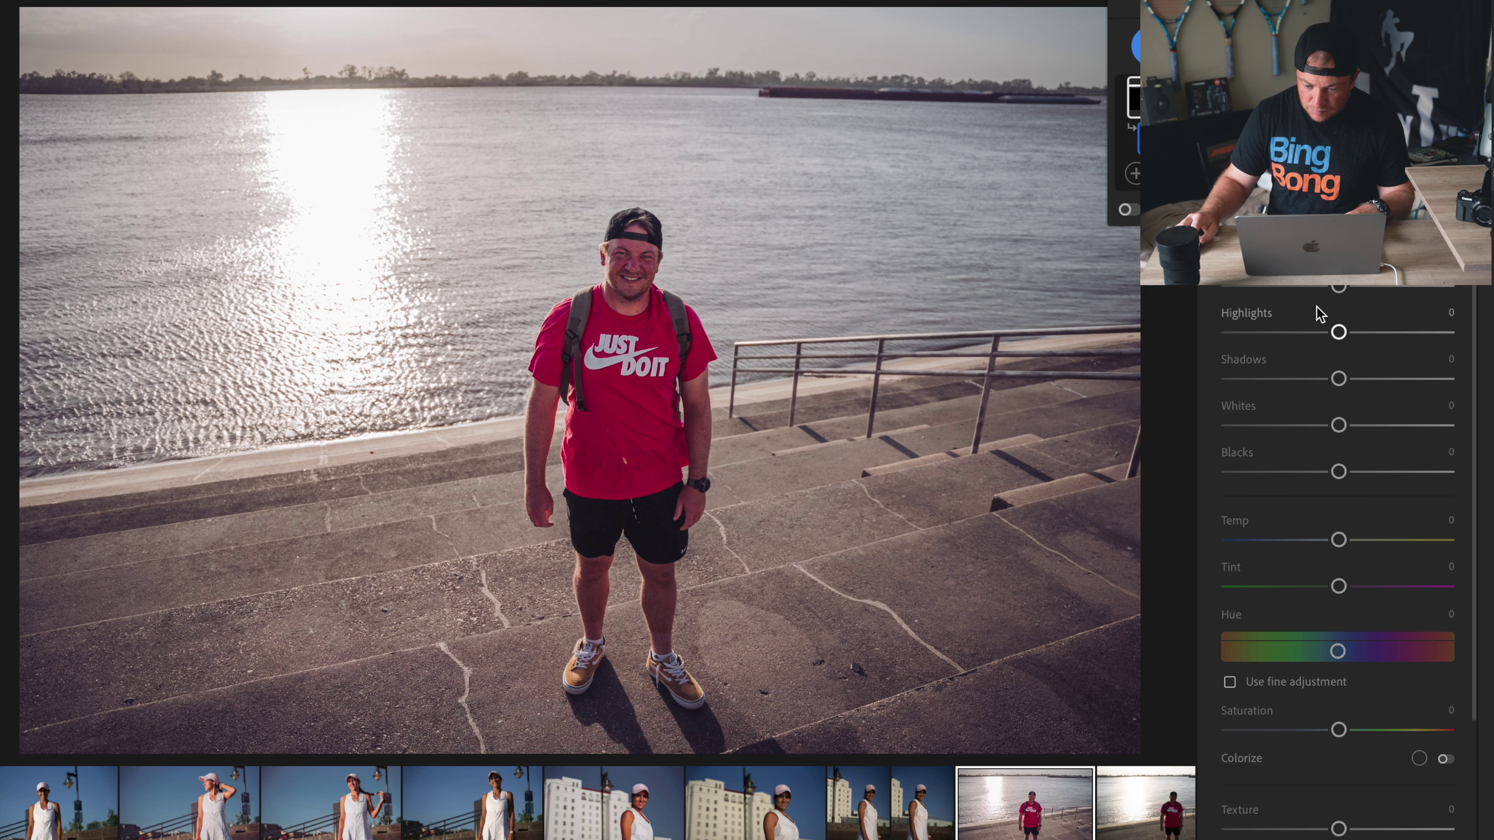
{"action": "left_click_drag", "start_coordinate": [1339, 539], "coordinate": [1298, 539]}
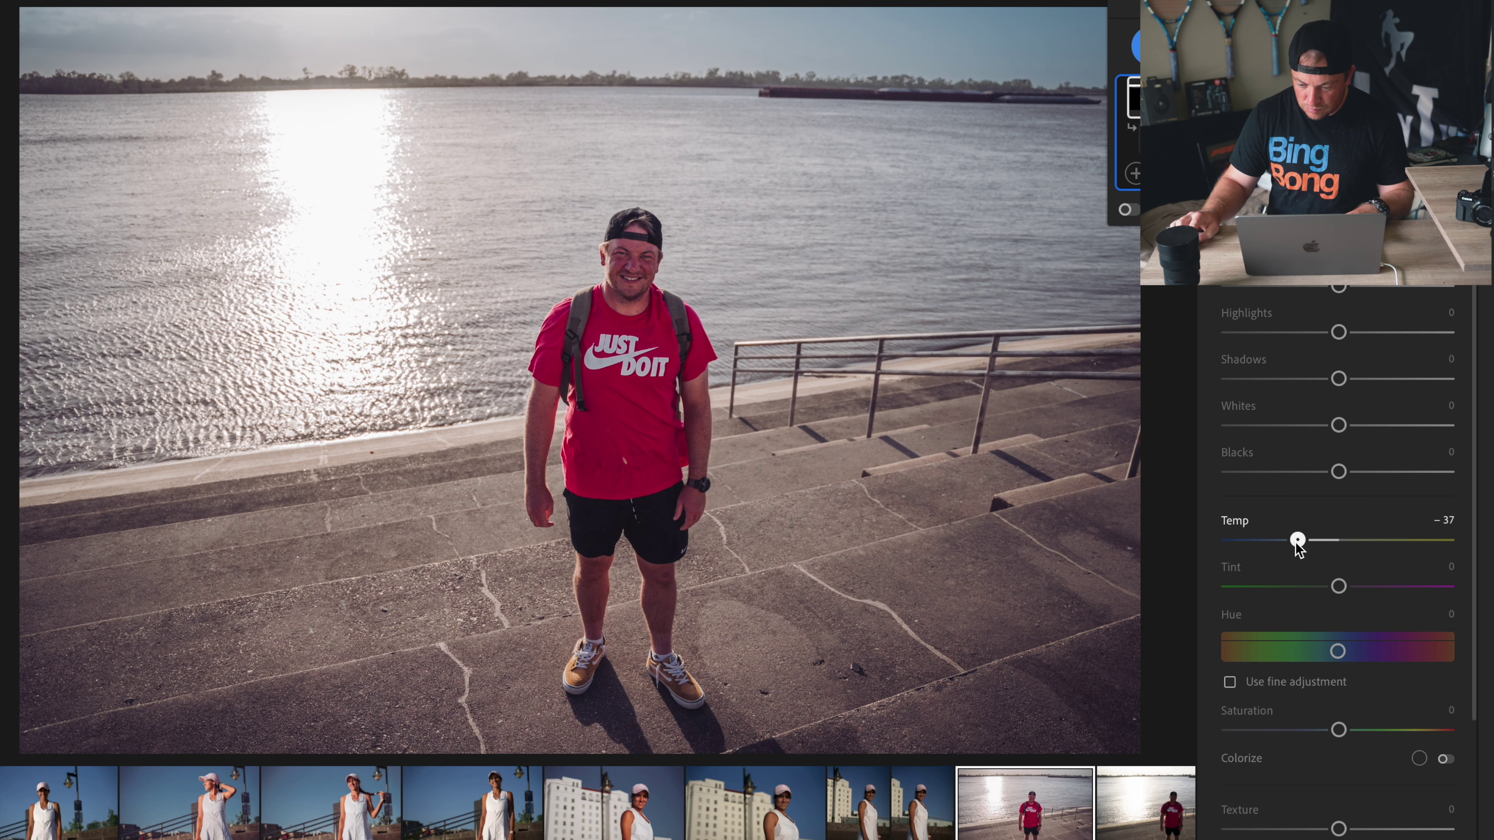
{"action": "key", "text": "ctrl+z"}
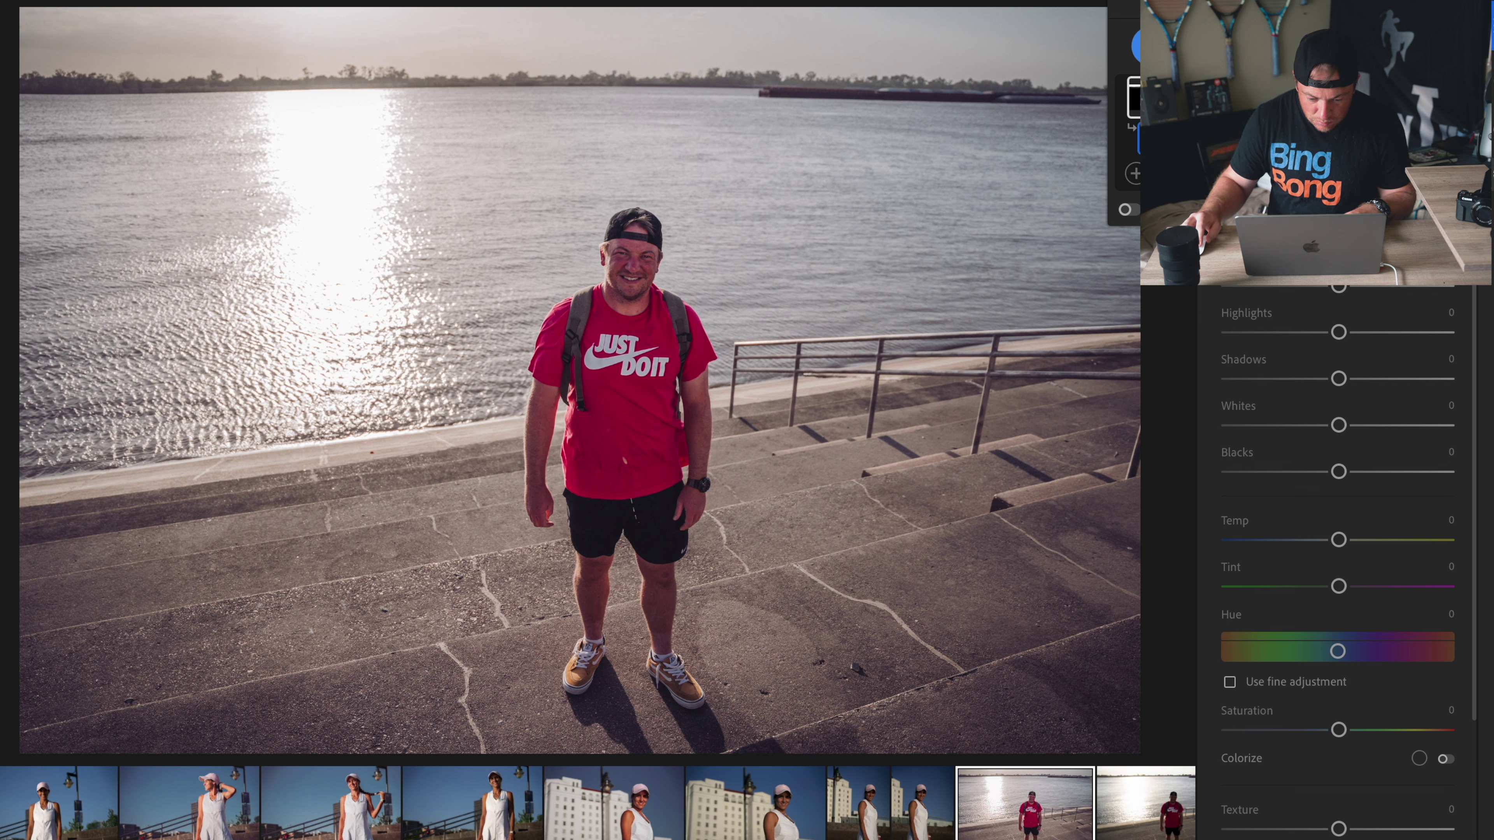
{"action": "scroll", "coordinate": [1378, 380], "scroll_direction": "down", "scroll_amount": 5}
{"action": "scroll", "coordinate": [1374, 397], "scroll_direction": "down", "scroll_amount": 10}
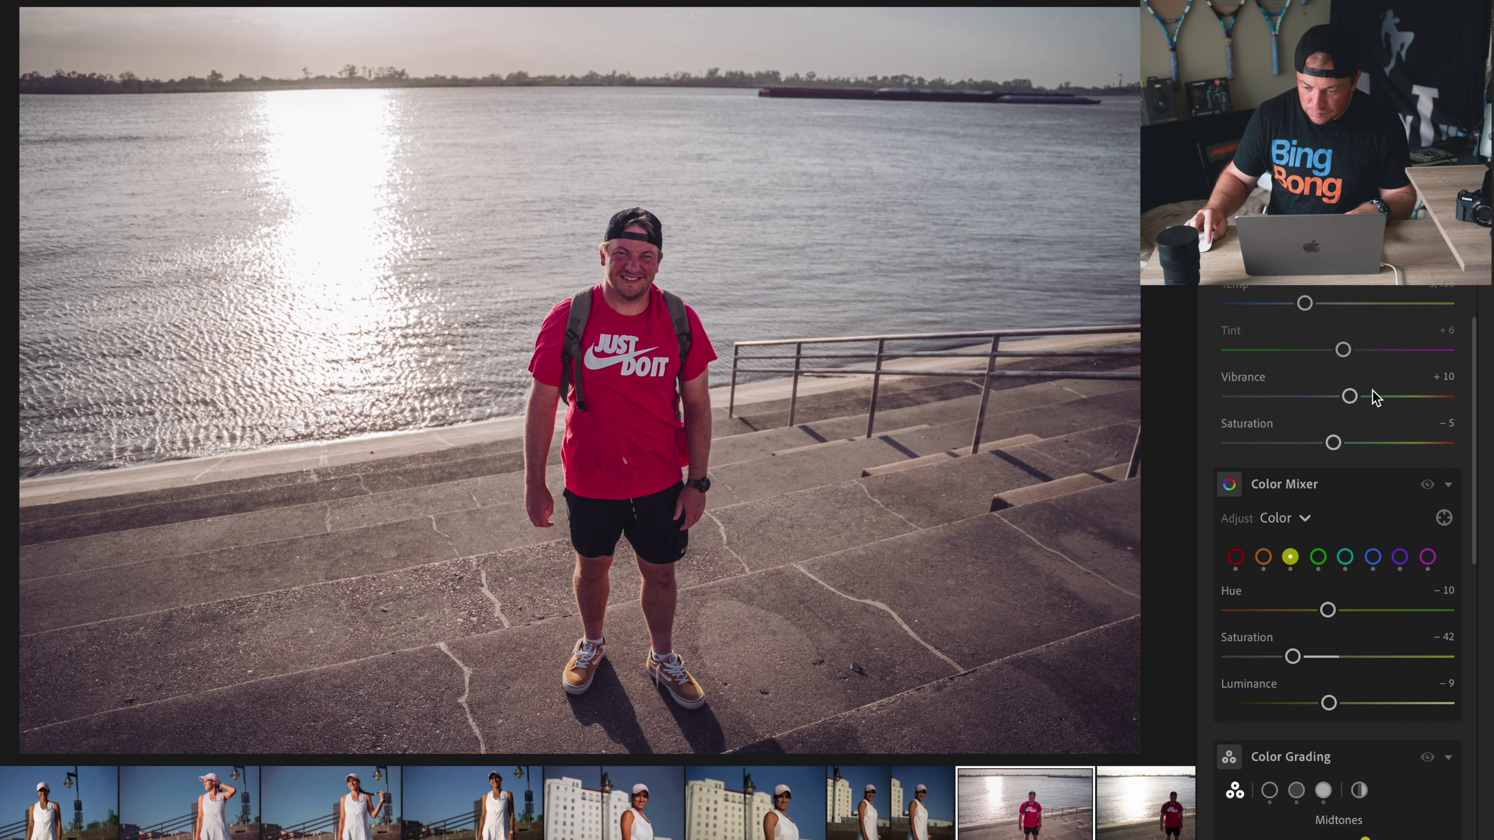
{"action": "mouse_move", "coordinate": [1300, 306]}
{"action": "left_mouse_down"}
{"action": "mouse_move", "coordinate": [1321, 310]}
{"action": "mouse_move", "coordinate": [1302, 307]}
{"action": "left_mouse_up"}
{"action": "key", "text": "ctrl+z"}
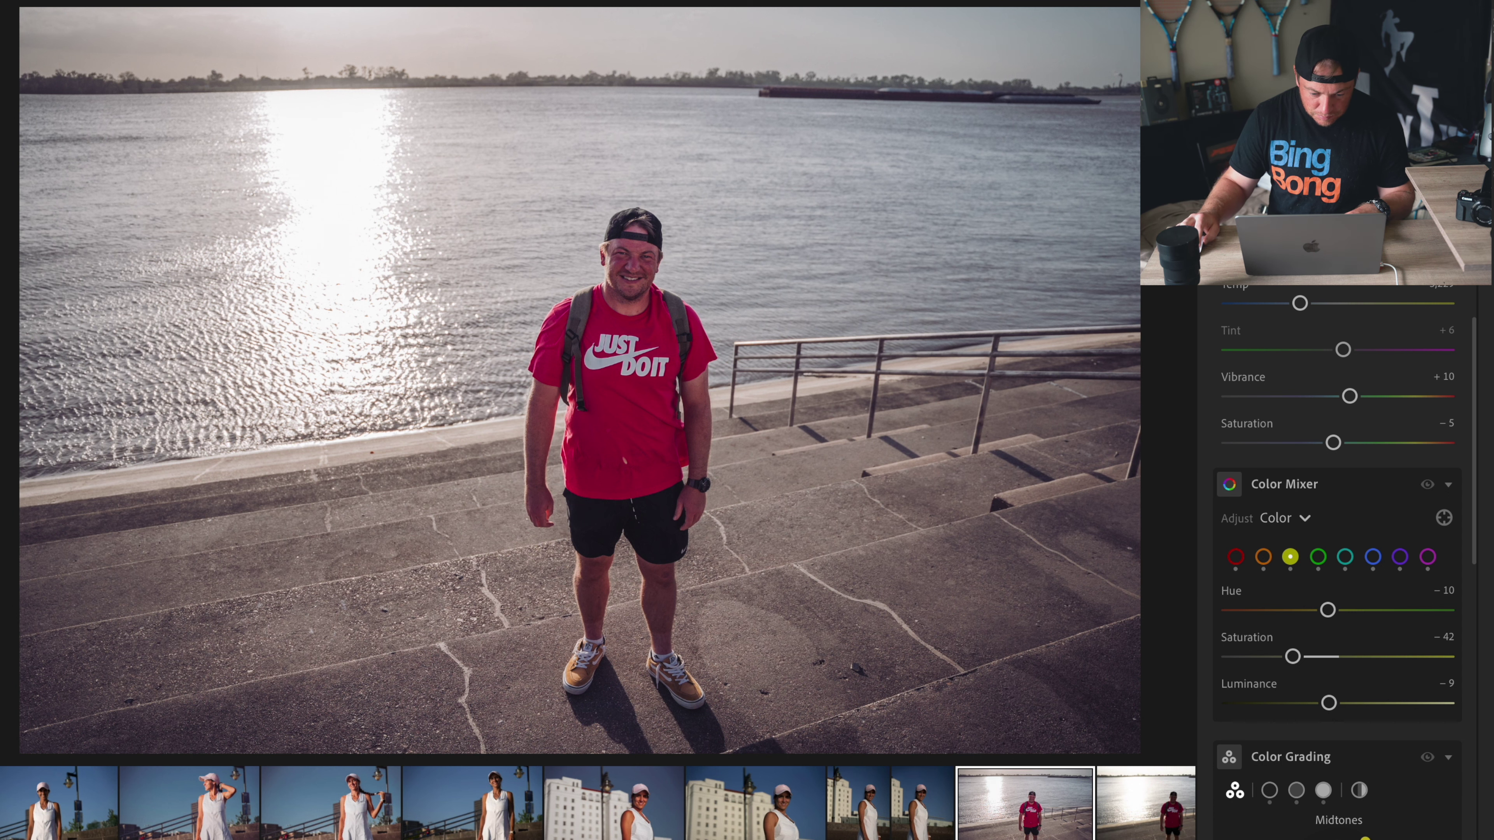
Step: Crop the river portrait to 5 x 4 with the man centred
{"action": "key", "text": "c"}
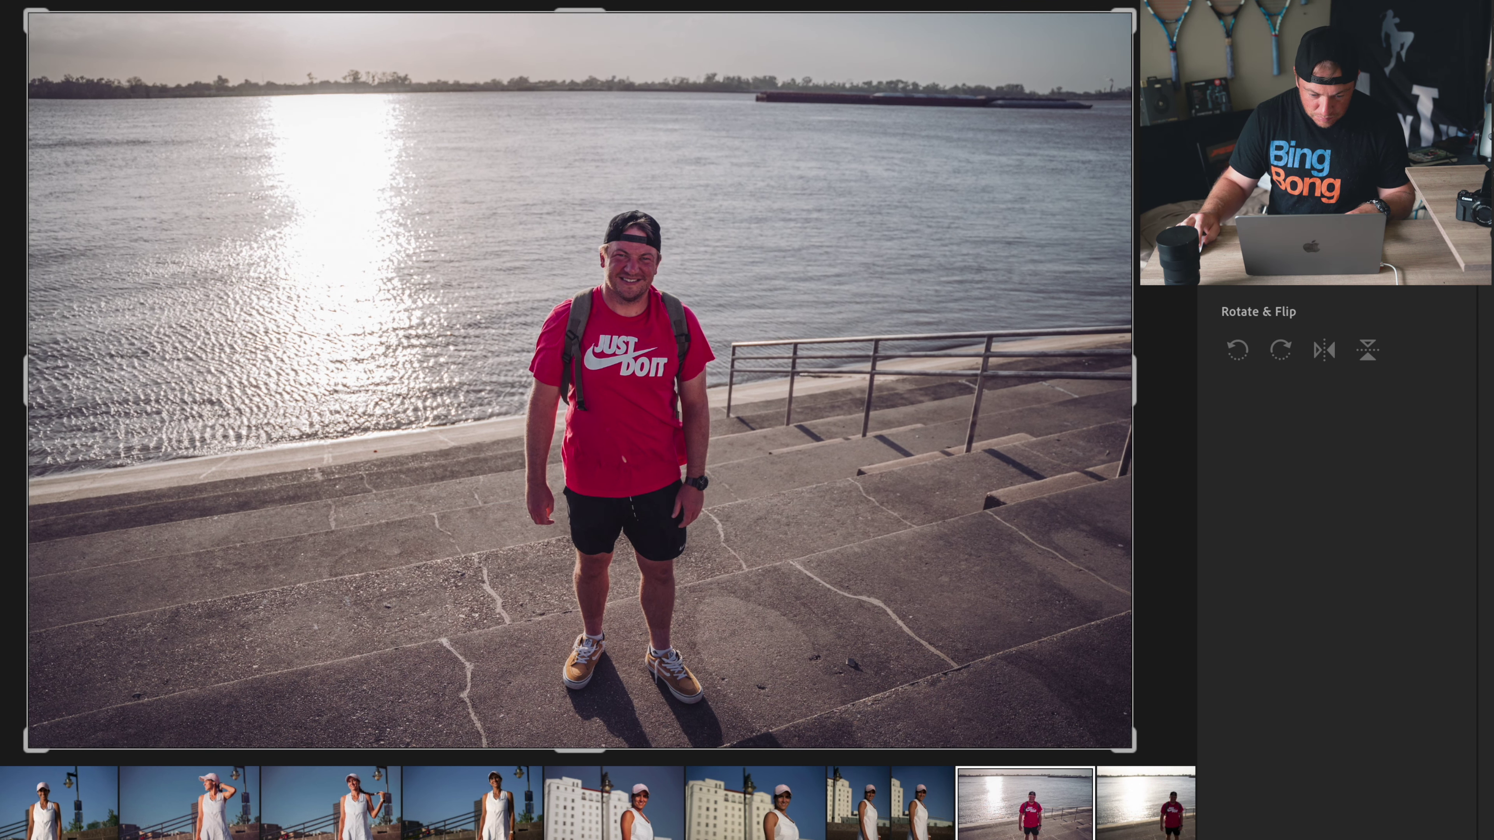
{"action": "left_click", "coordinate": [1352, 342]}
{"action": "left_click", "coordinate": [1337, 402]}
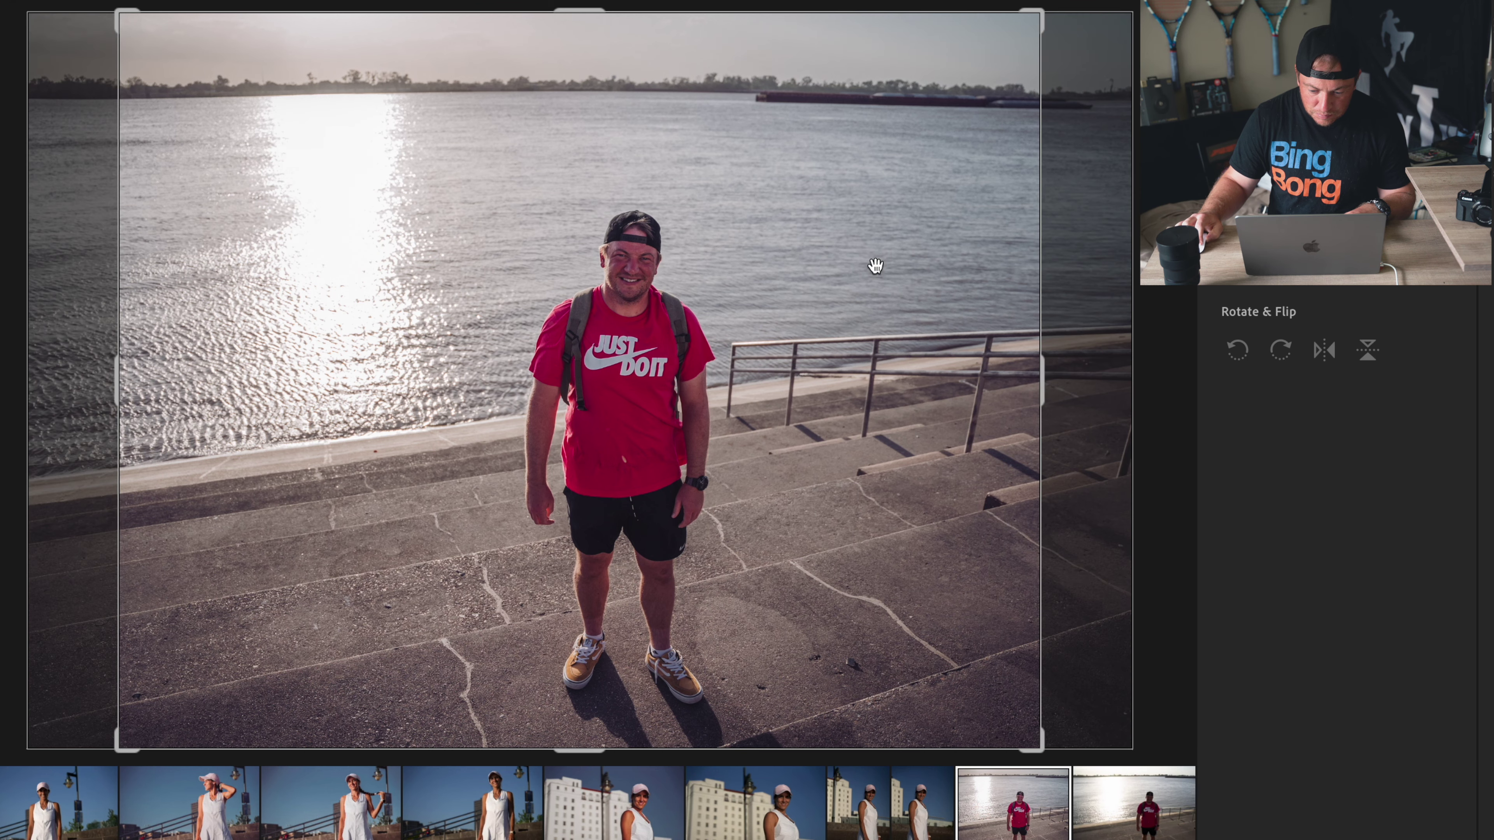
{"action": "left_click_drag", "start_coordinate": [874, 264], "coordinate": [812, 268]}
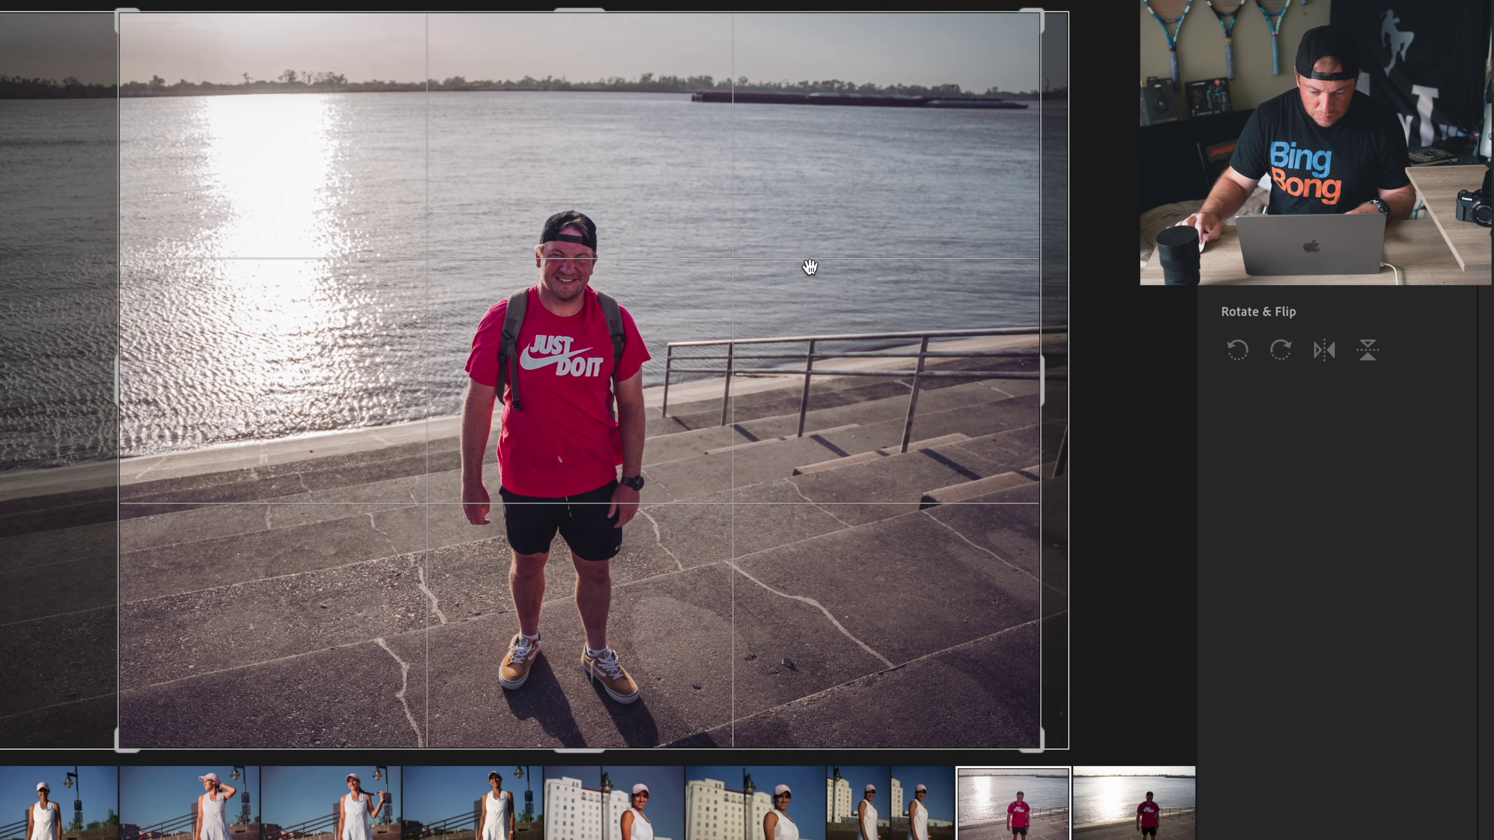
{"action": "key", "text": "Return"}
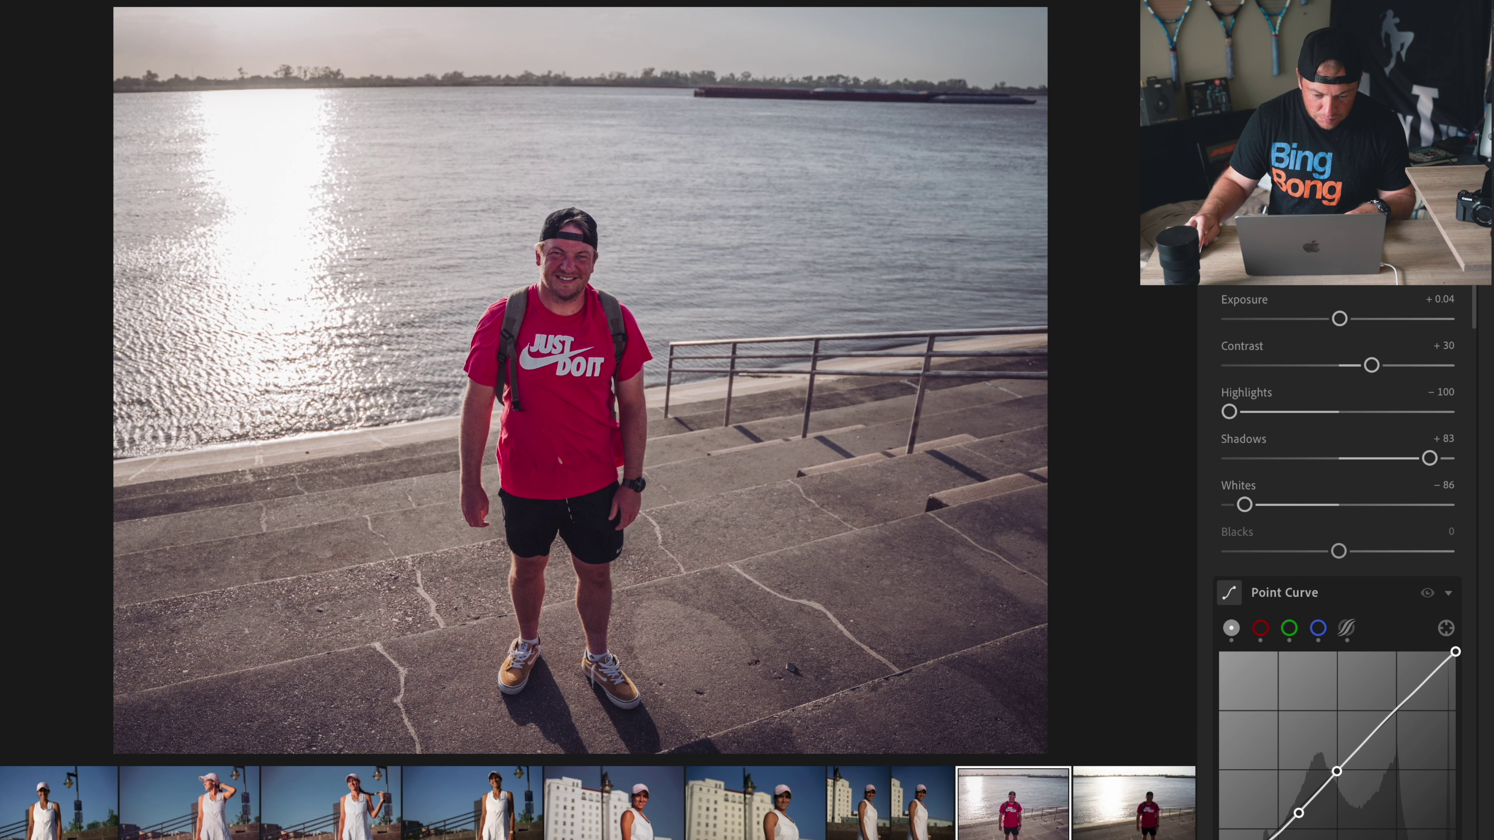
Step: Export it to the Baton Rouge folder and advance to the next photo
{"action": "left_click", "coordinate": [1441, 17]}
{"action": "key", "text": "super+e"}
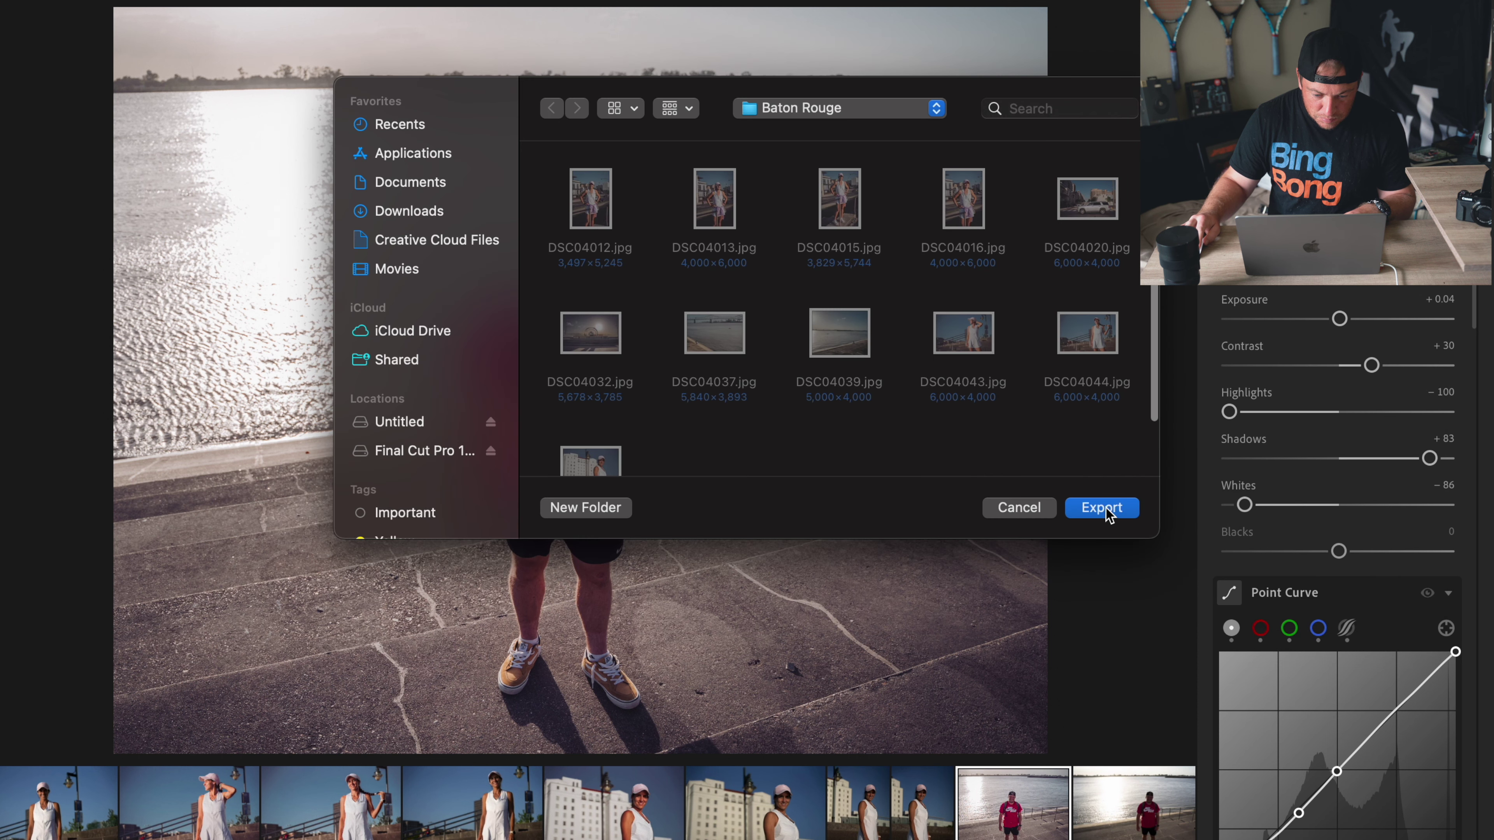
{"action": "left_click", "coordinate": [1101, 508]}
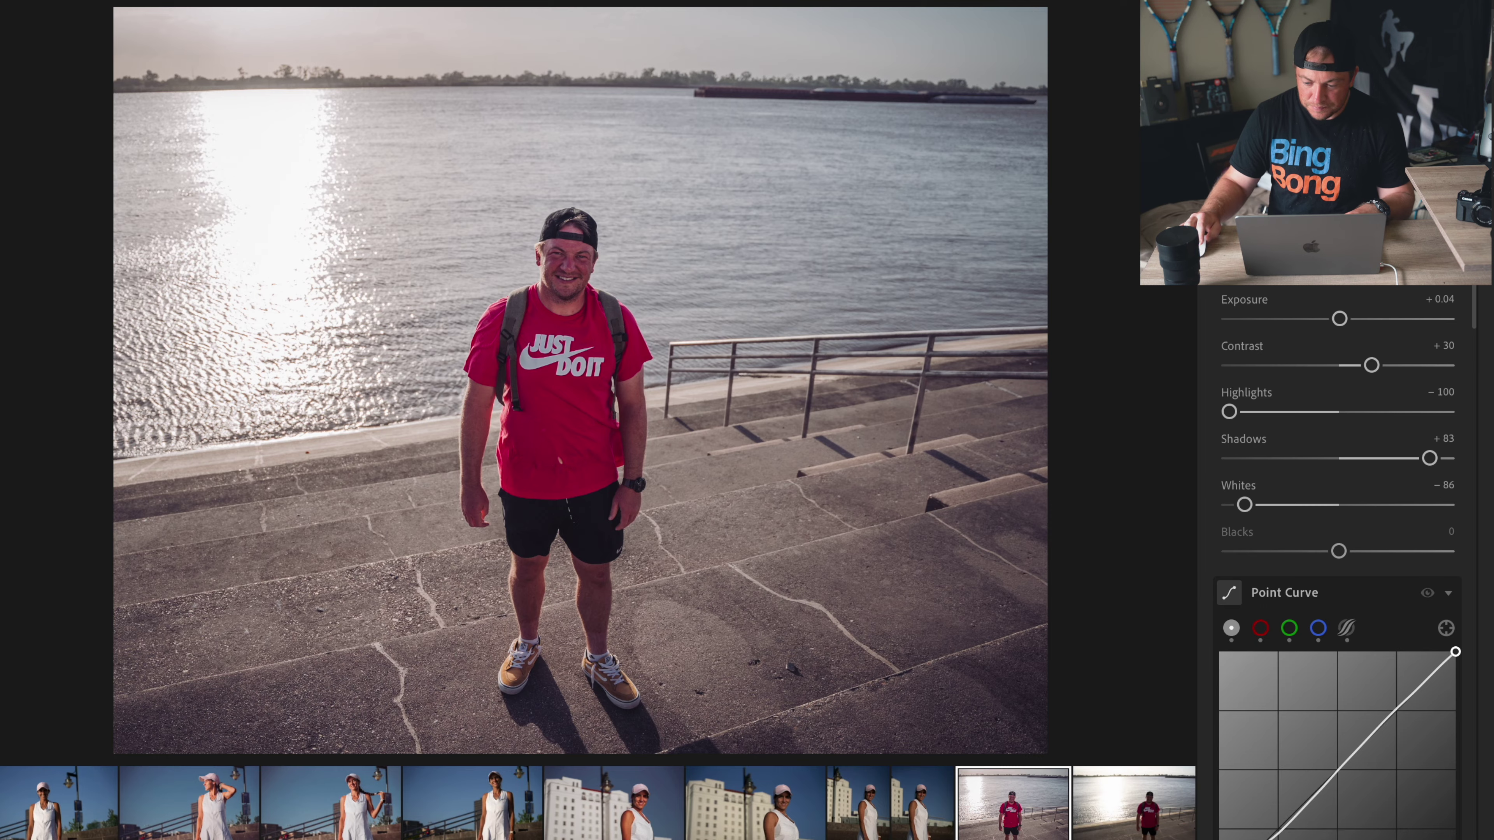
{"action": "key", "text": "Right"}
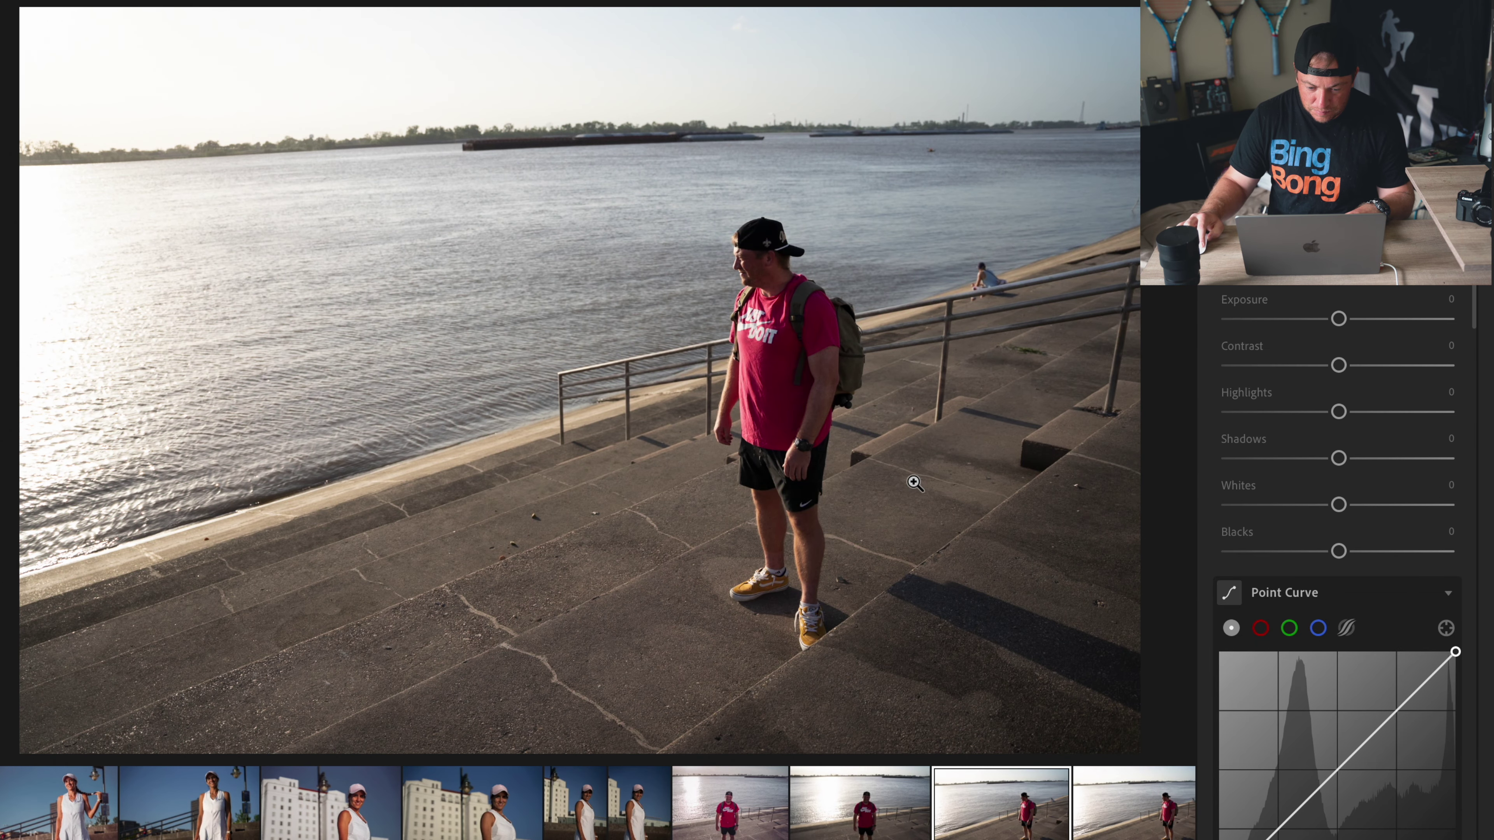
Step: Apply PTL - Fushimi 03 c+ and set Highlights -100, Contrast +9, Blacks +24, Whites -46
{"action": "key", "text": "shift+p"}
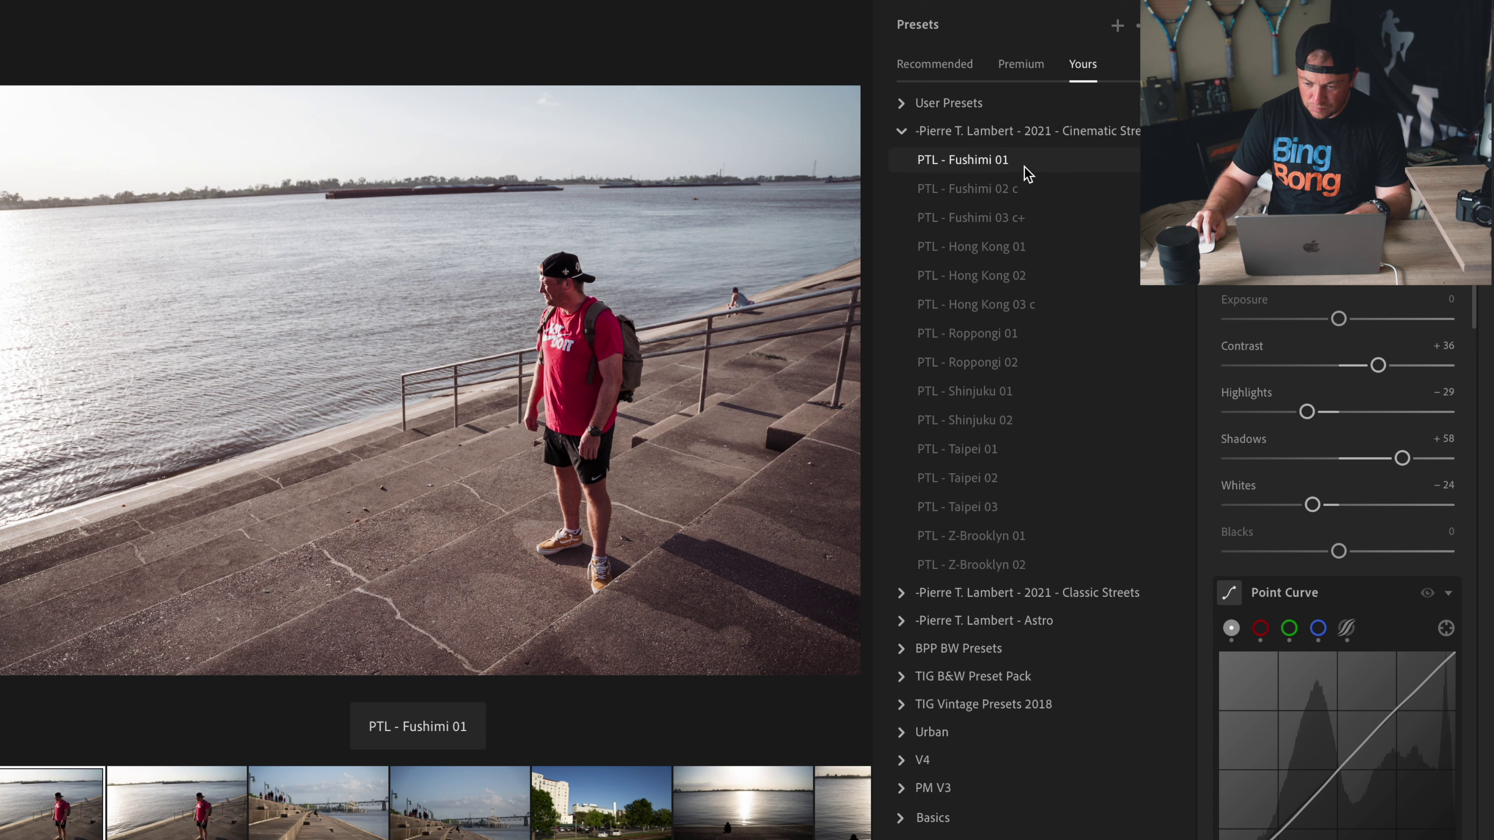
{"action": "left_click", "coordinate": [1019, 221]}
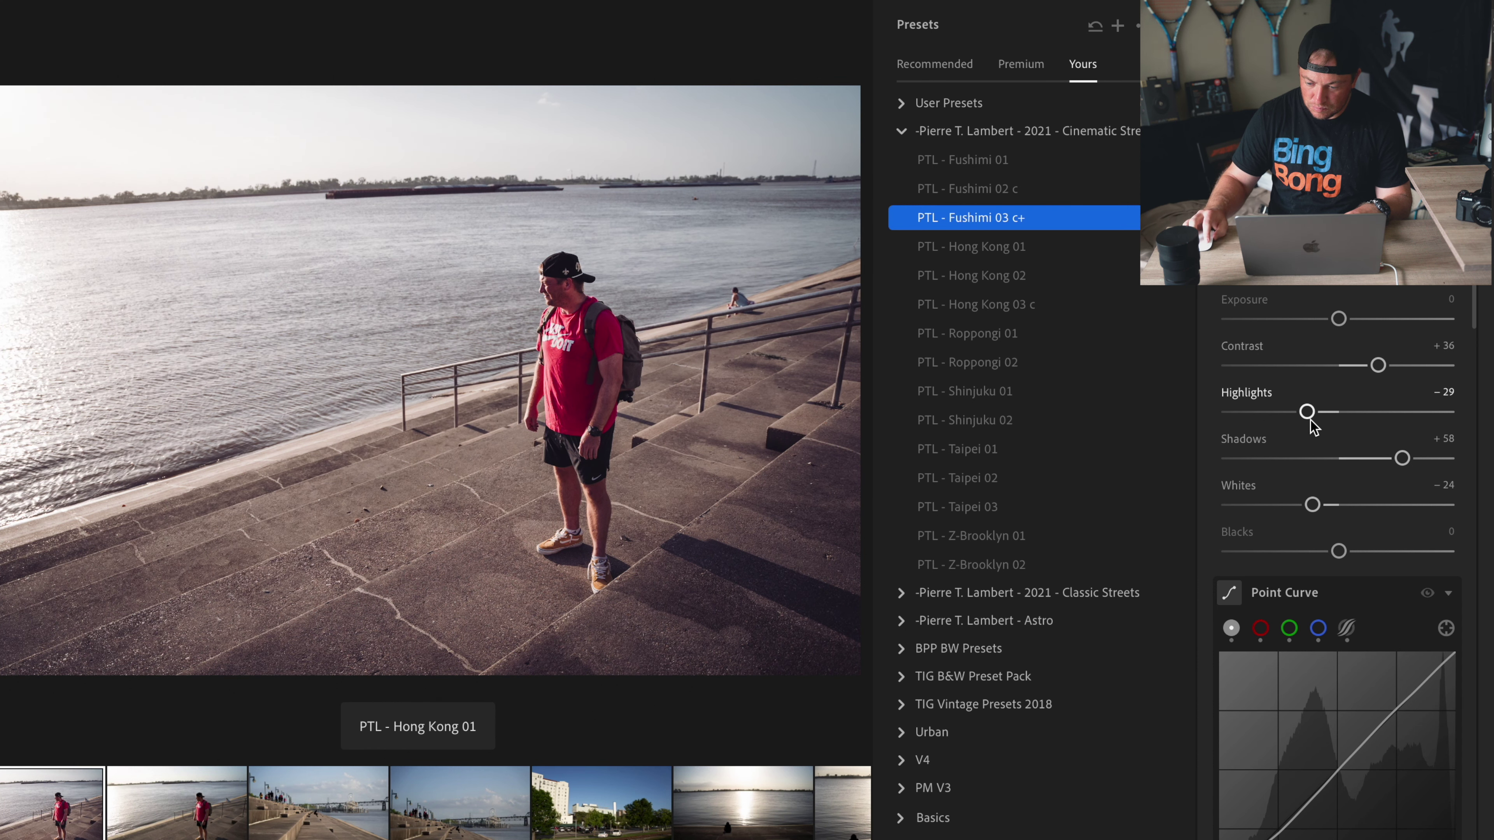
{"action": "left_click_drag", "start_coordinate": [1307, 411], "coordinate": [1228, 411]}
{"action": "left_click_drag", "start_coordinate": [1378, 365], "coordinate": [1360, 372]}
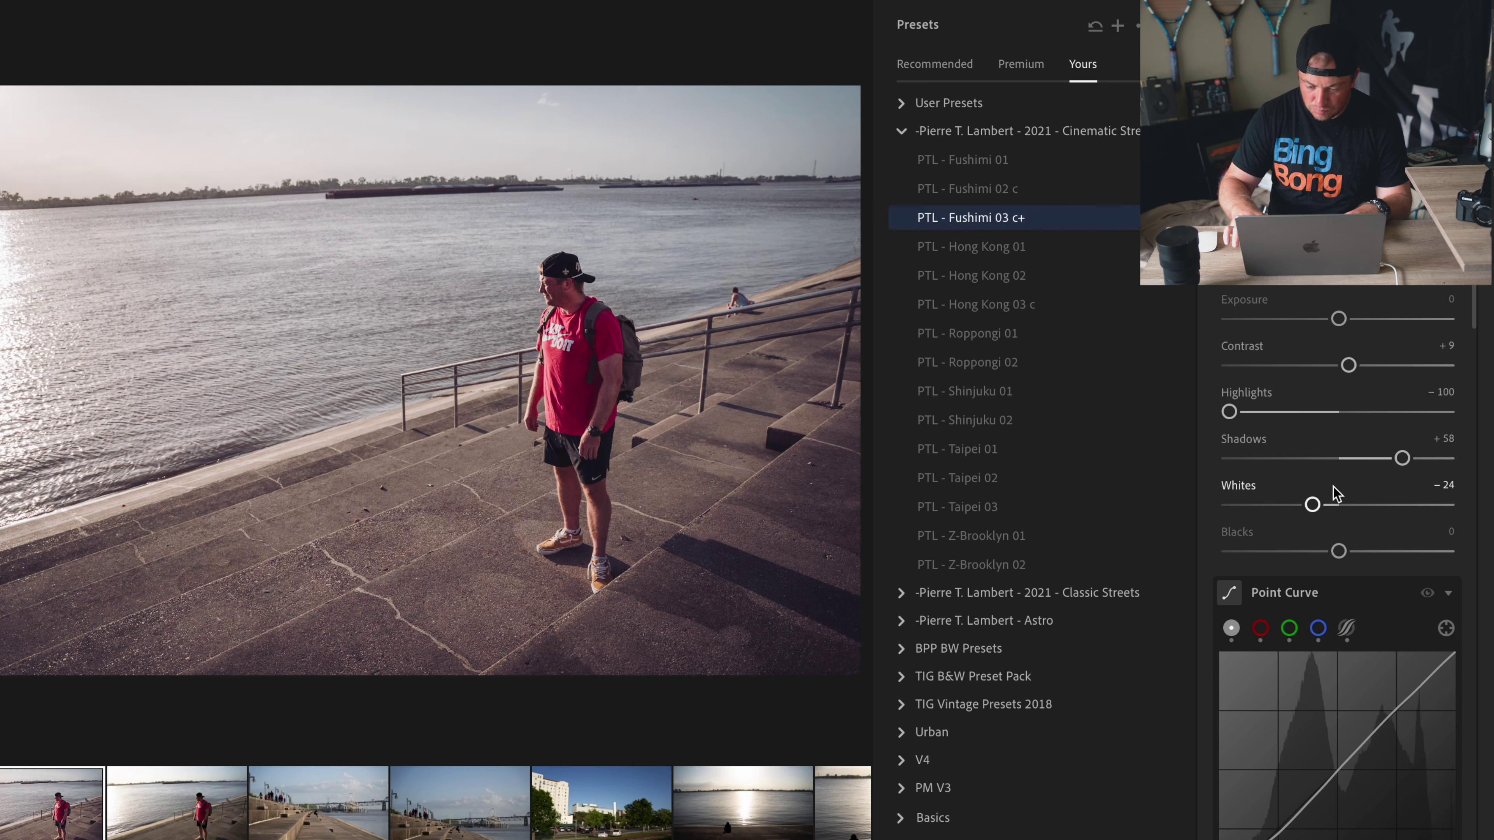
{"action": "left_click_drag", "start_coordinate": [1339, 551], "coordinate": [1365, 551]}
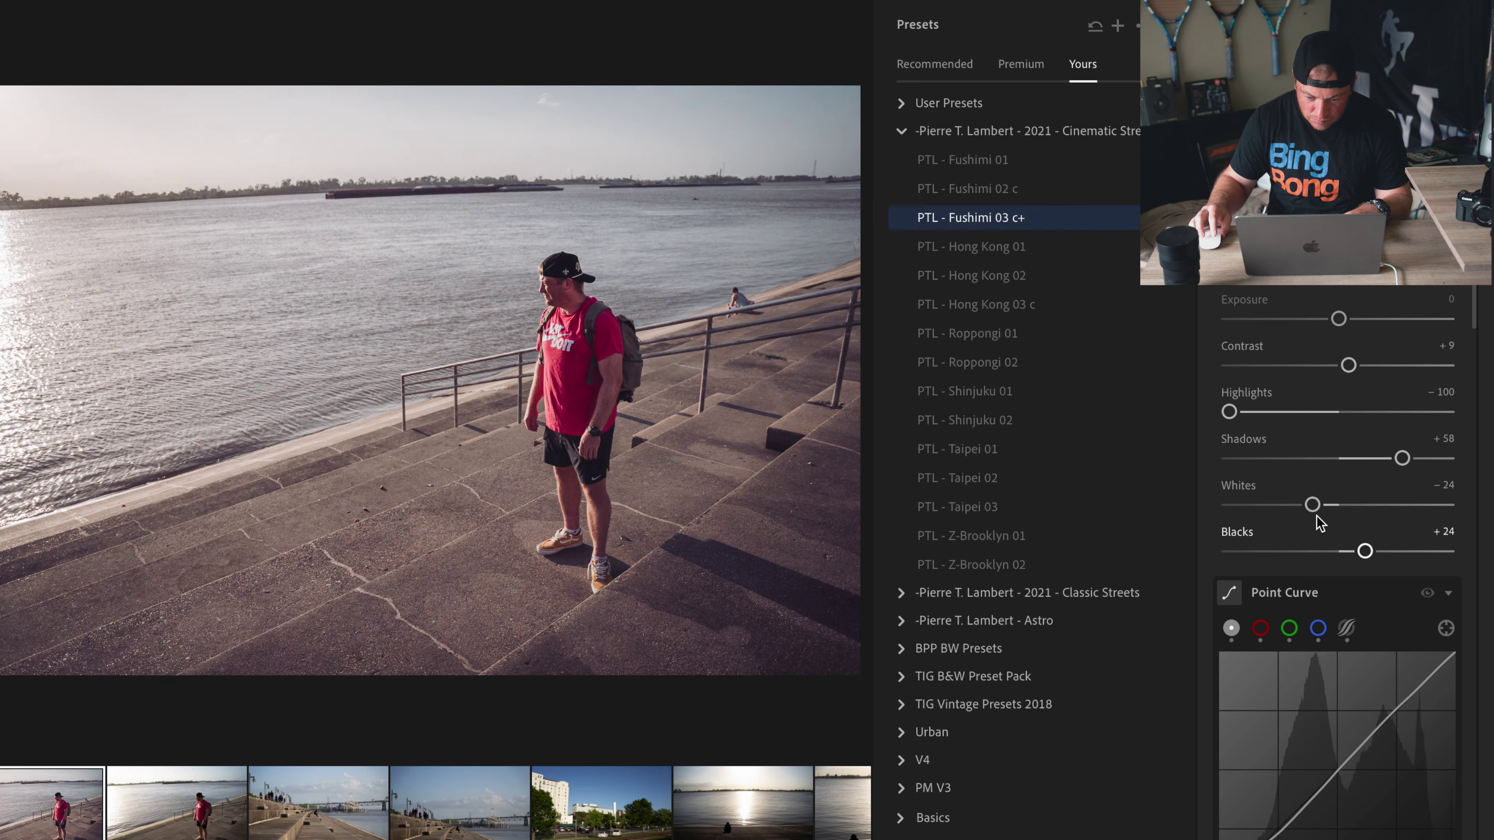
{"action": "left_click_drag", "start_coordinate": [1313, 505], "coordinate": [1288, 508]}
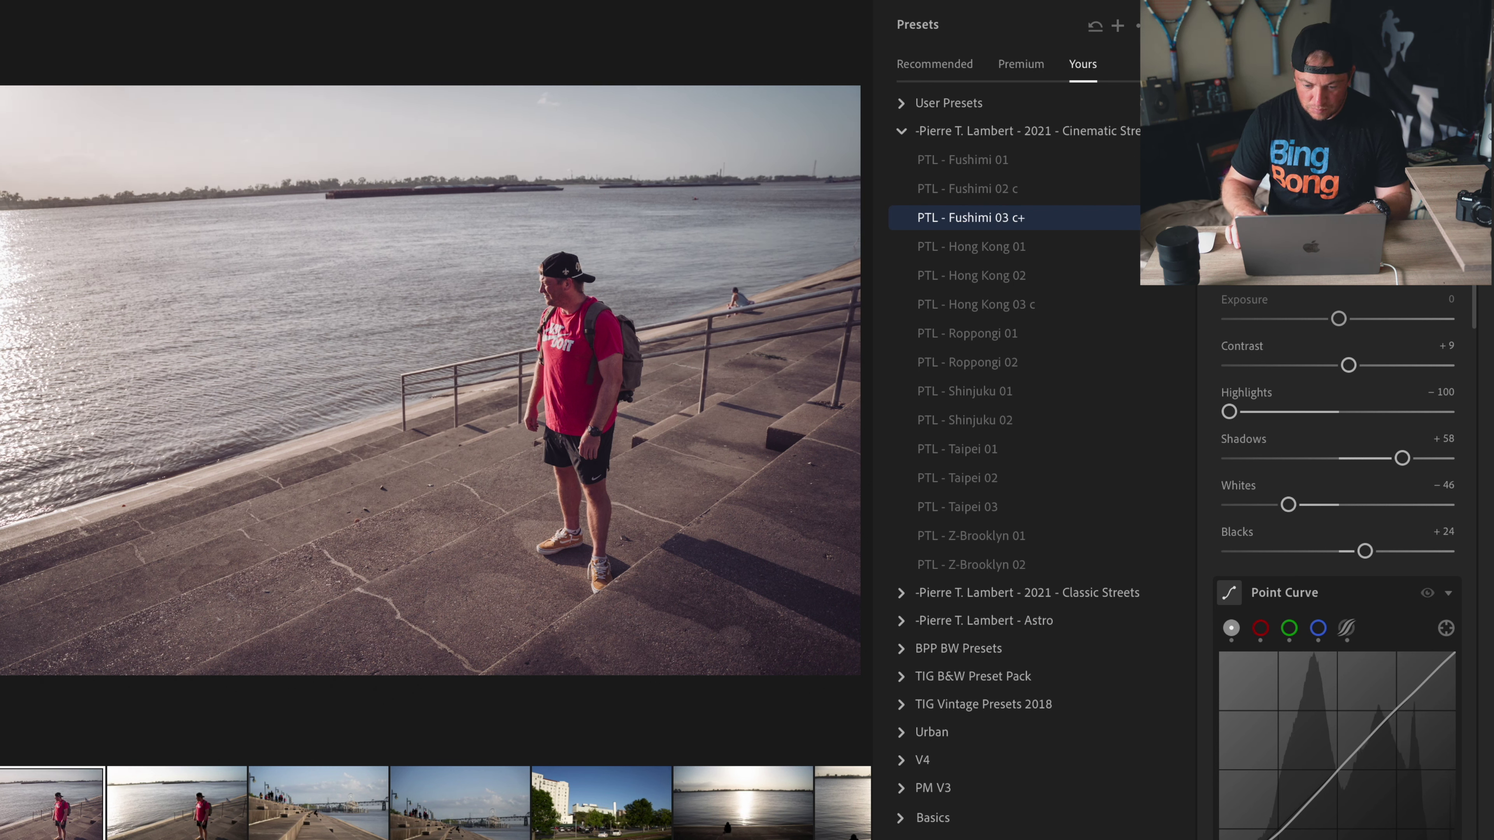
Step: Cool the white balance temperature to about 5,168
{"action": "scroll", "coordinate": [1438, 344], "scroll_direction": "down", "scroll_amount": 10}
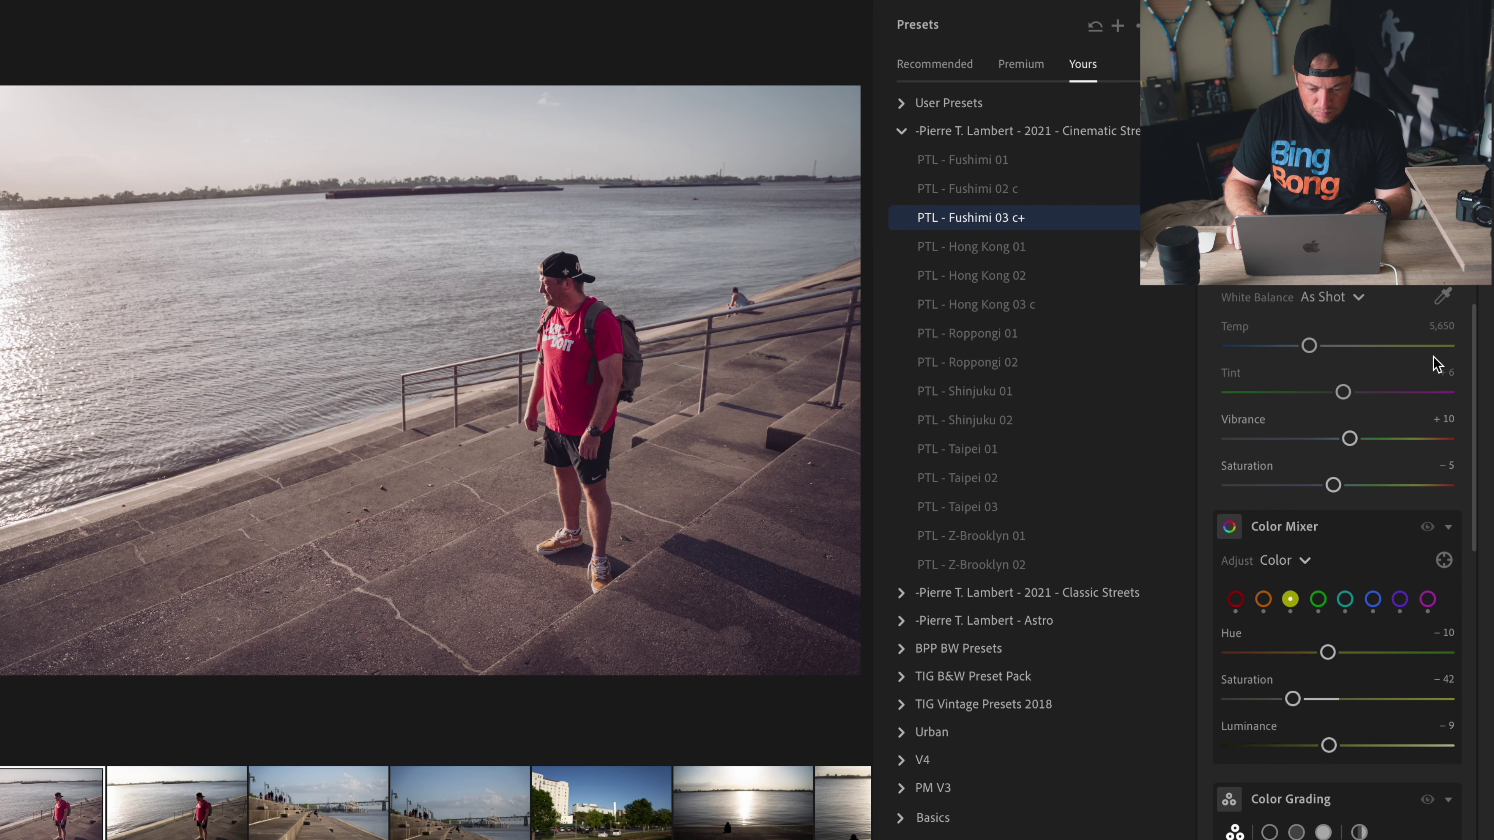
{"action": "left_click_drag", "start_coordinate": [1309, 346], "coordinate": [1298, 348]}
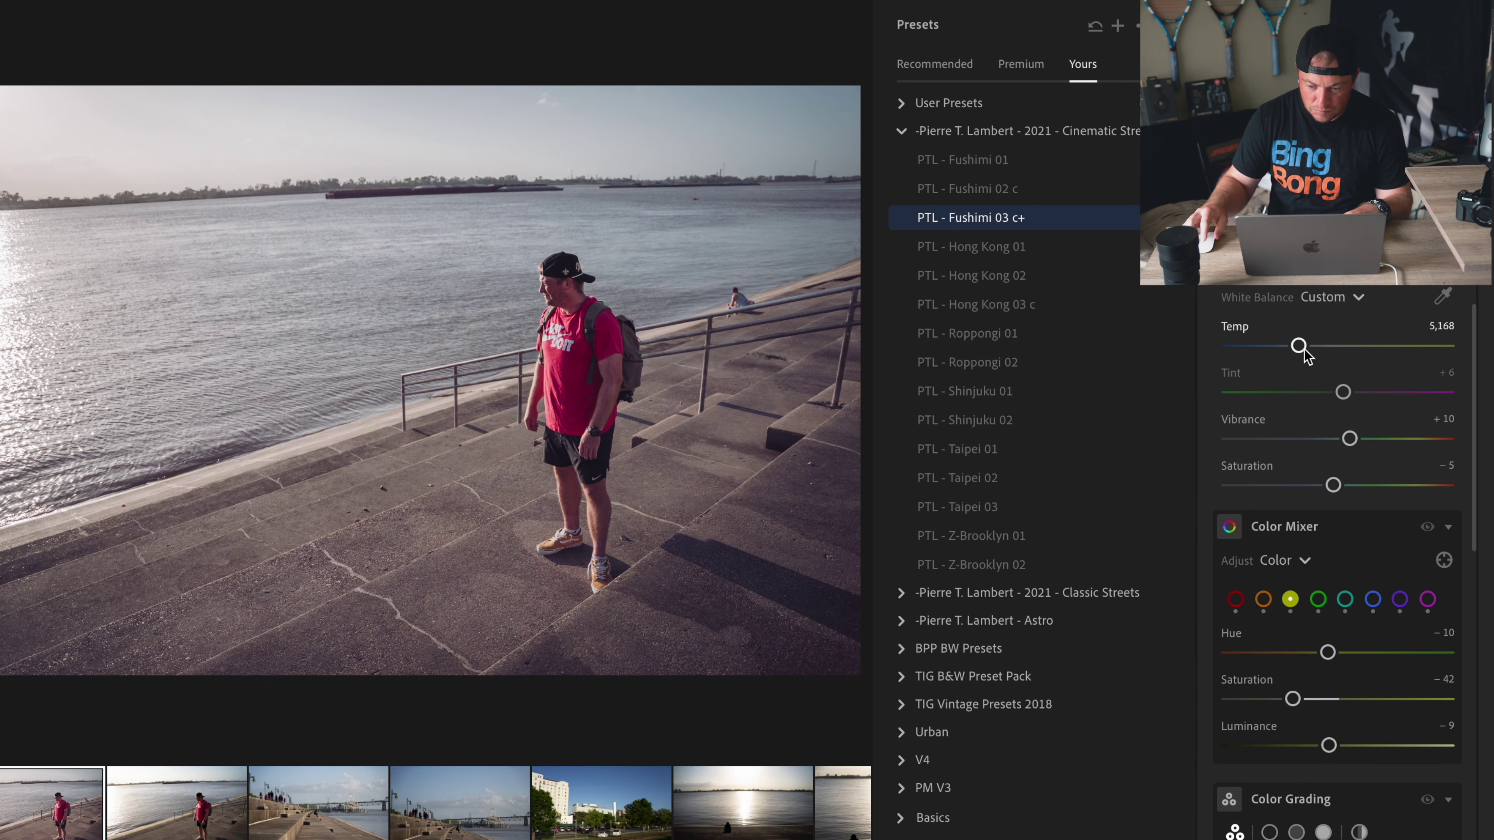
{"action": "scroll", "coordinate": [1300, 354], "scroll_direction": "down", "scroll_amount": 5}
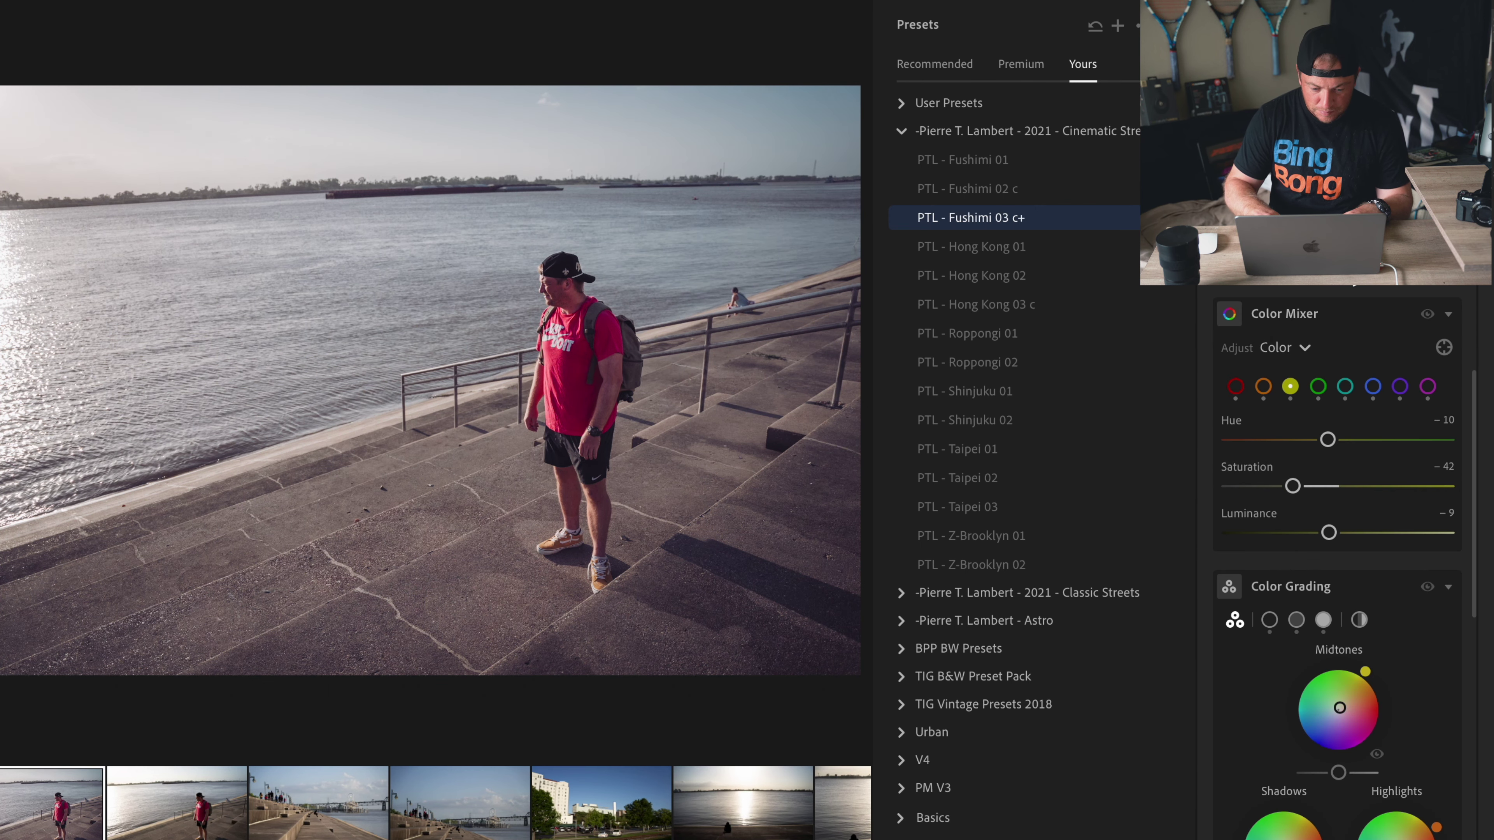
{"action": "scroll", "coordinate": [1335, 471], "scroll_direction": "up", "scroll_amount": 5}
Step: Crop the steps shot to 5 x 4 with the man right of centre
{"action": "key", "text": "c"}
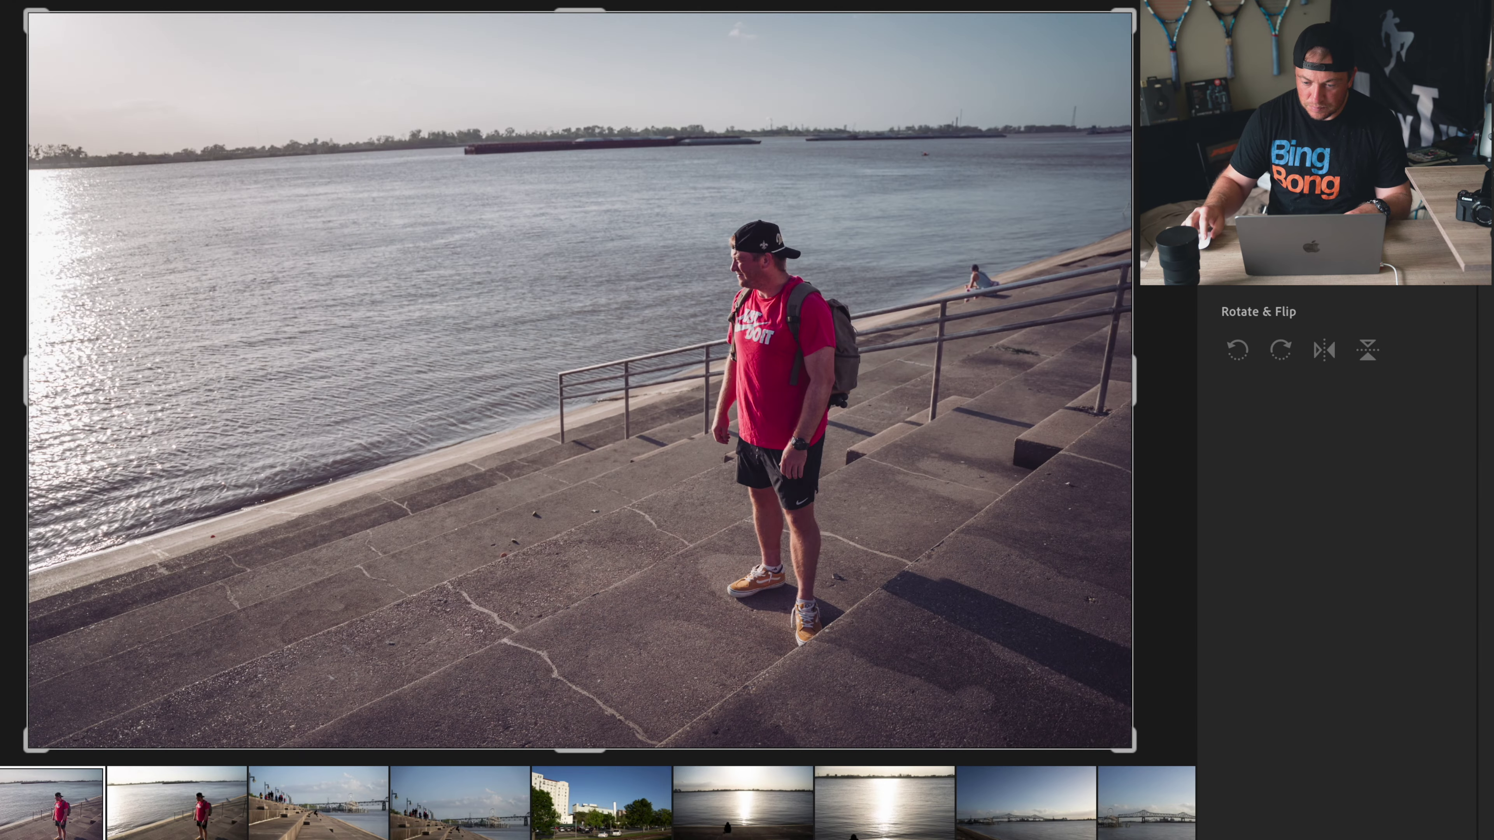
{"action": "left_click", "coordinate": [1312, 268]}
{"action": "left_click", "coordinate": [1313, 401]}
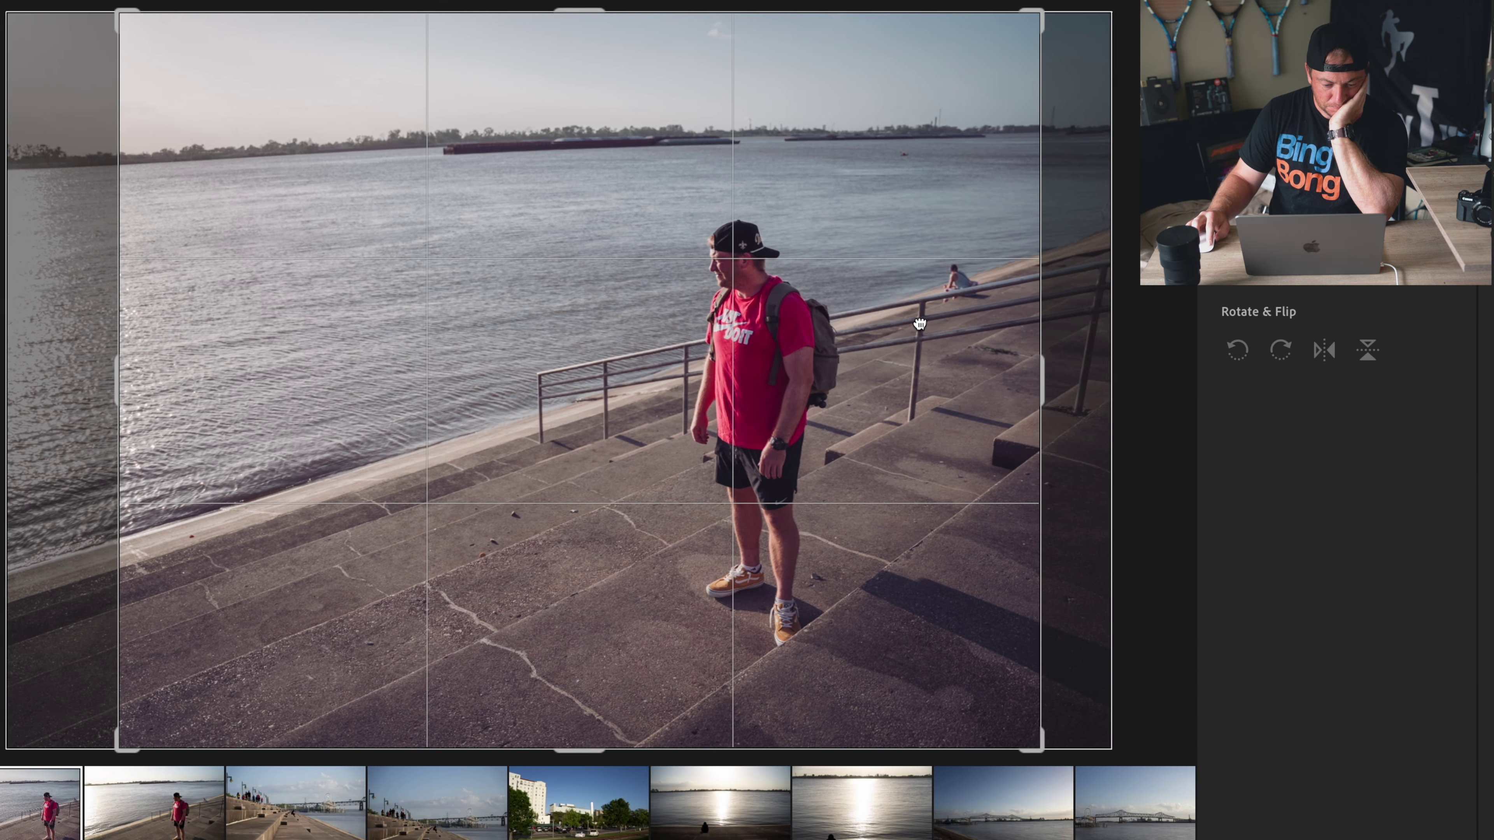
{"action": "left_click_drag", "start_coordinate": [955, 323], "coordinate": [1047, 323]}
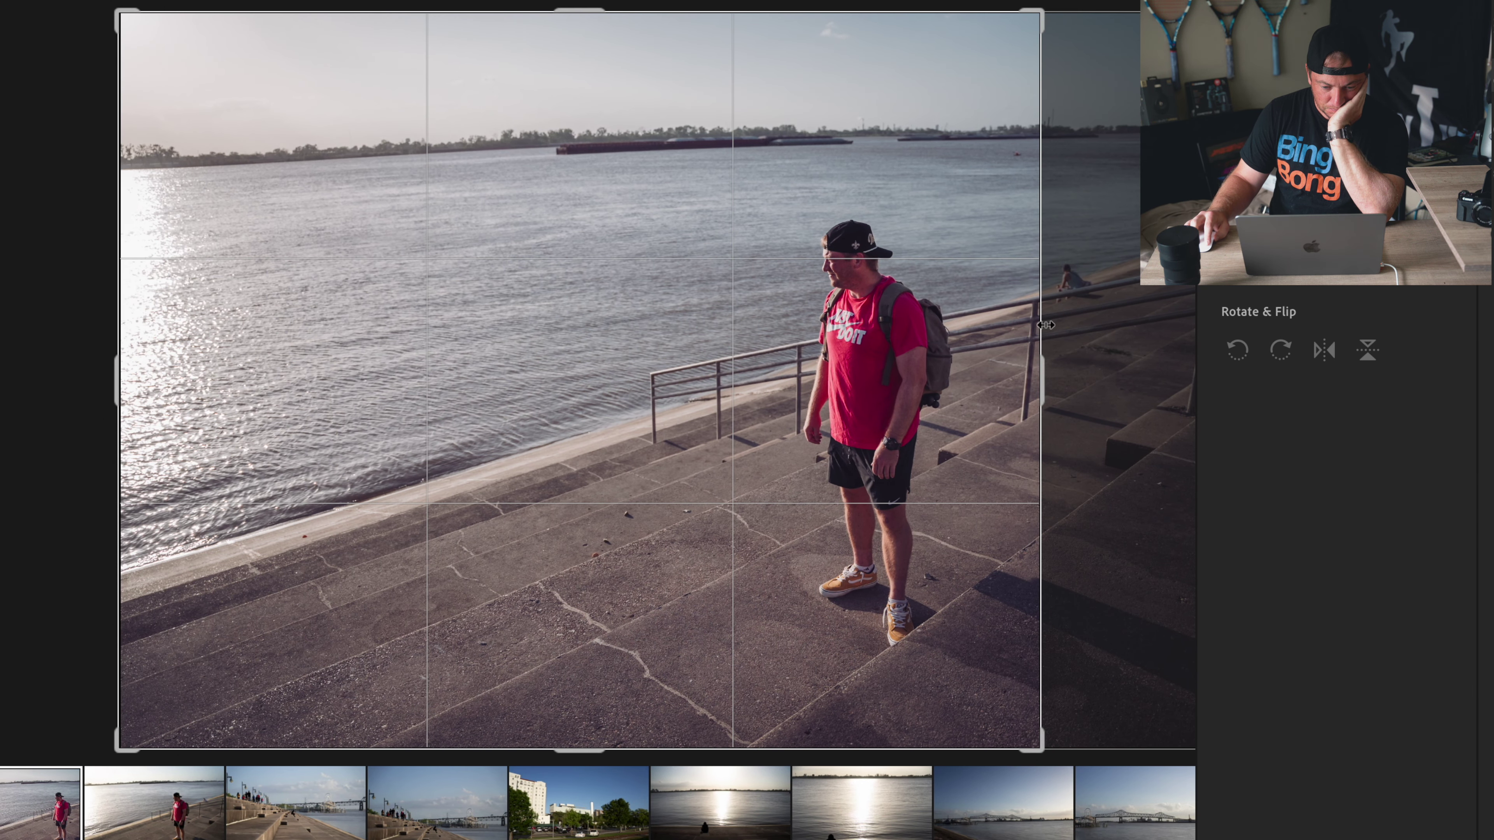
{"action": "key", "text": "Return"}
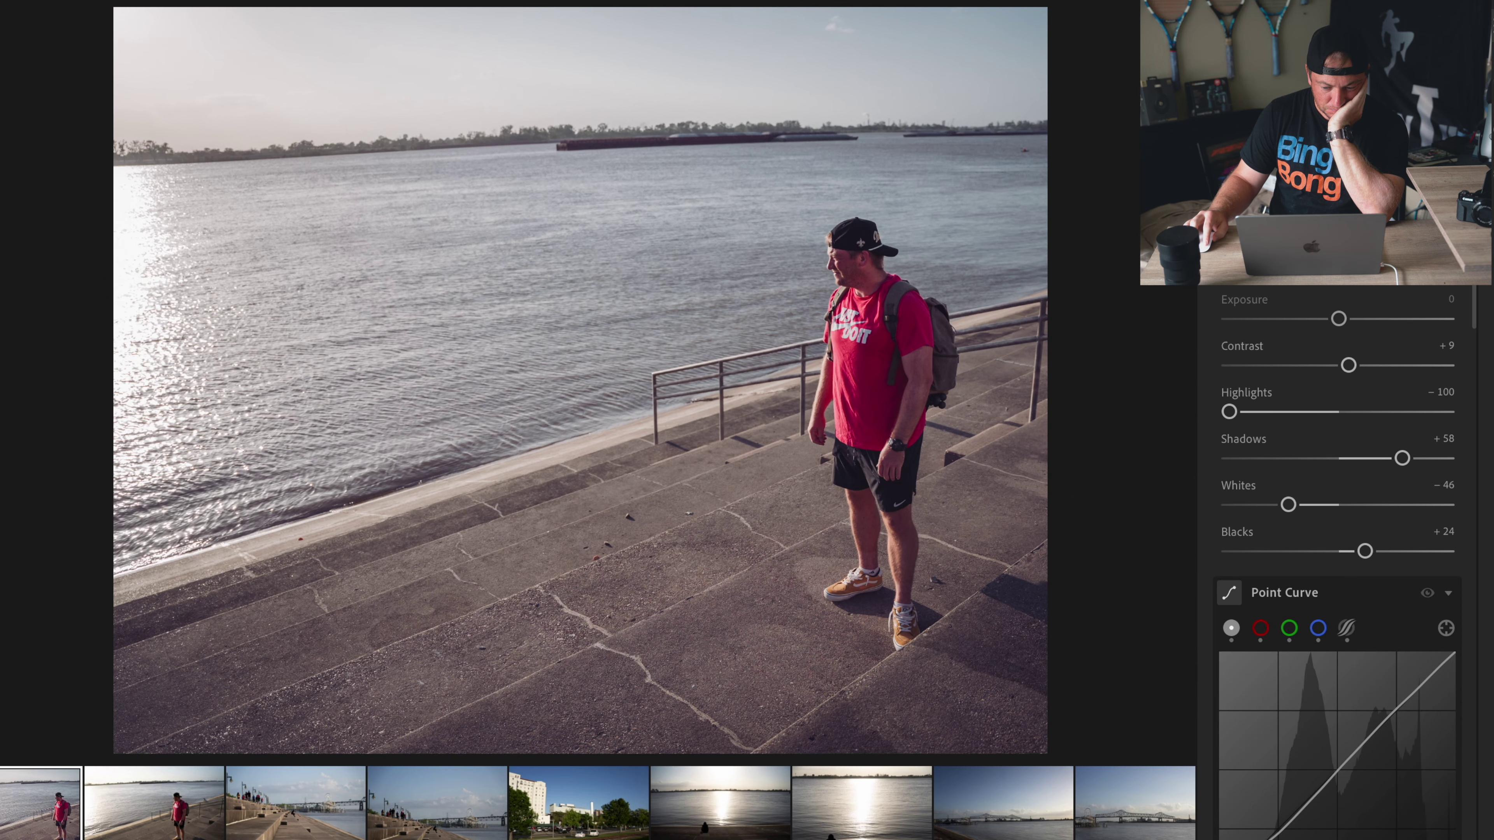
Step: Export it with the previous settings and advance two photos to the sunset silhouette
{"action": "left_click", "coordinate": [1471, 15]}
{"action": "left_click", "coordinate": [1235, 195]}
{"action": "key", "text": "Return"}
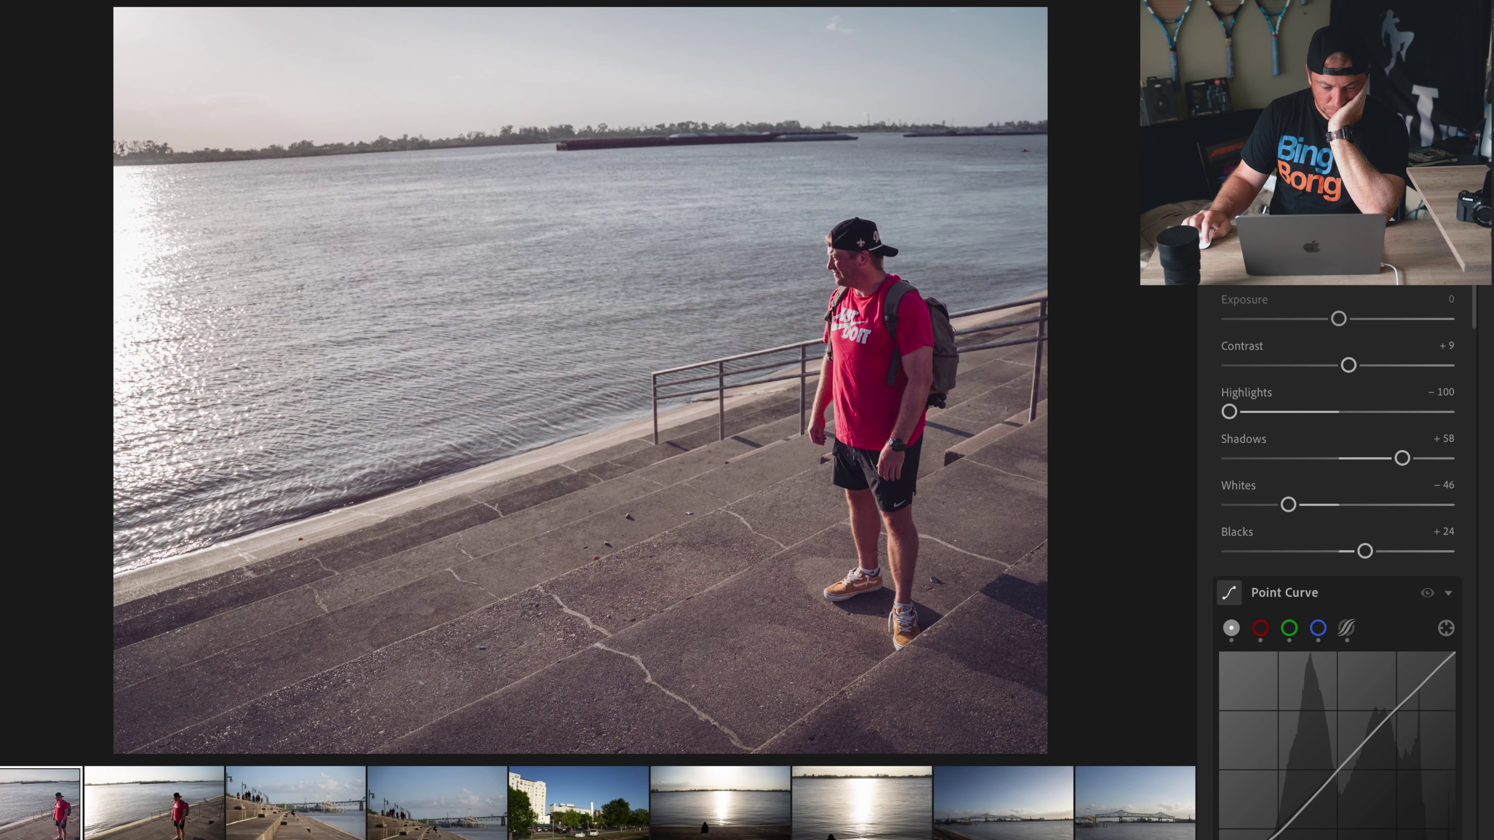
{"action": "key", "text": "Right"}
{"action": "key", "text": "Right"}
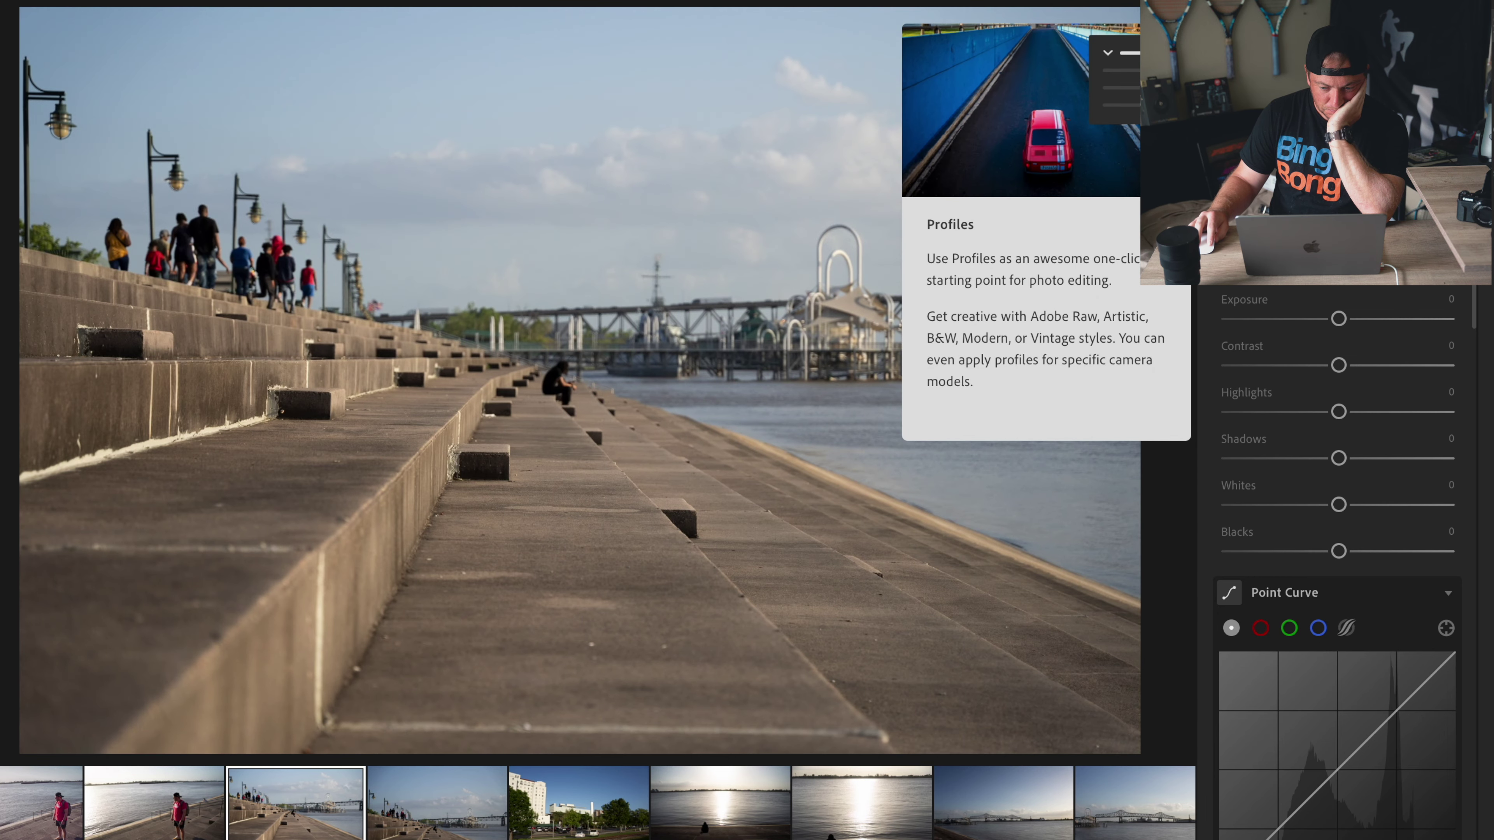
{"action": "key", "text": "Right"}
{"action": "key", "text": "Right"}
{"action": "key", "text": "Right"}
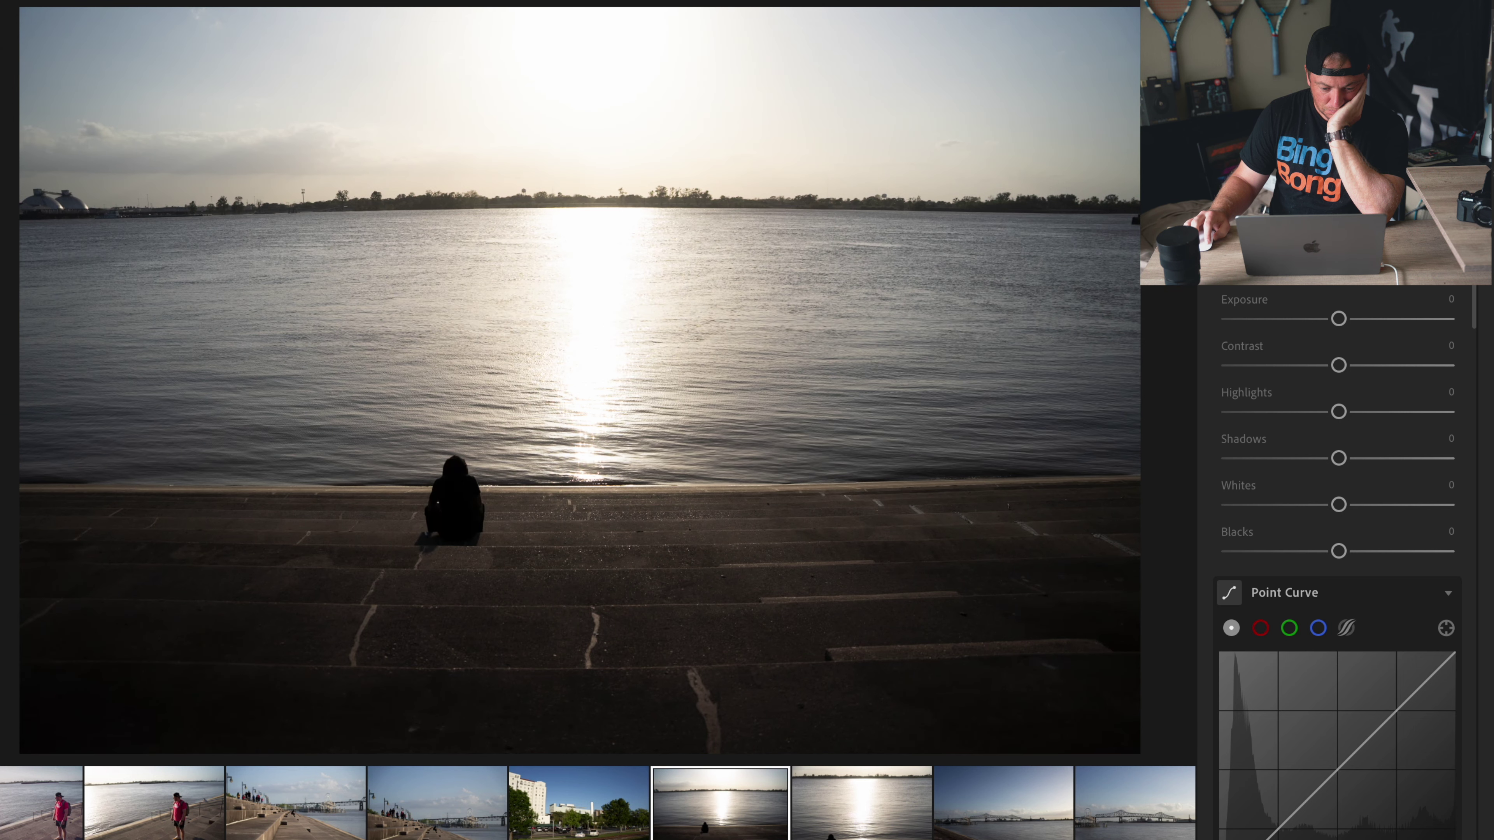
Step: Collapse the Cinematic Streets presets and expand Classic Streets to preview PTL - Bryce 03
{"action": "key", "text": "shift+p"}
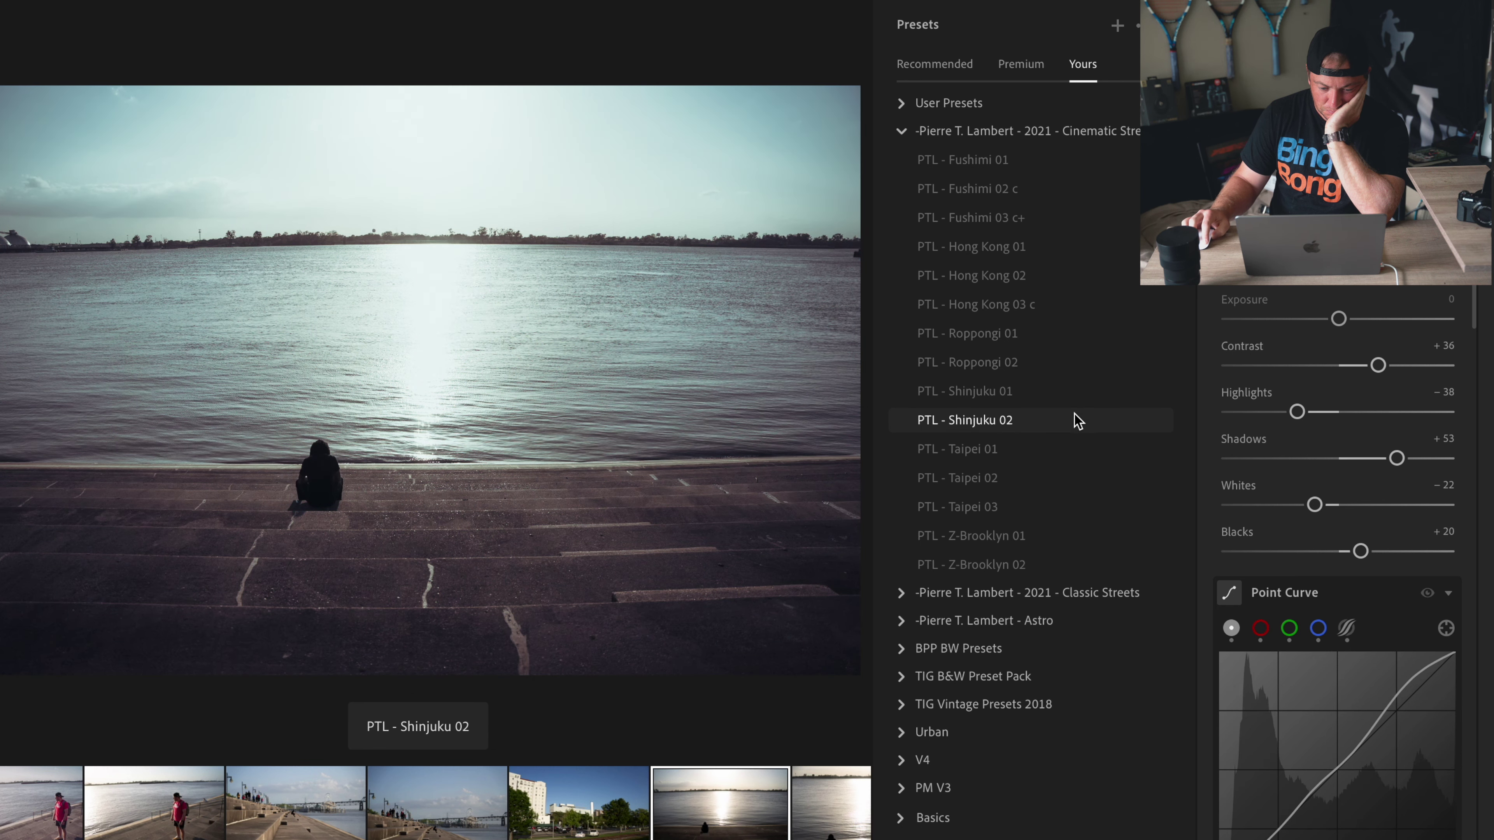
{"action": "left_click", "coordinate": [1078, 421]}
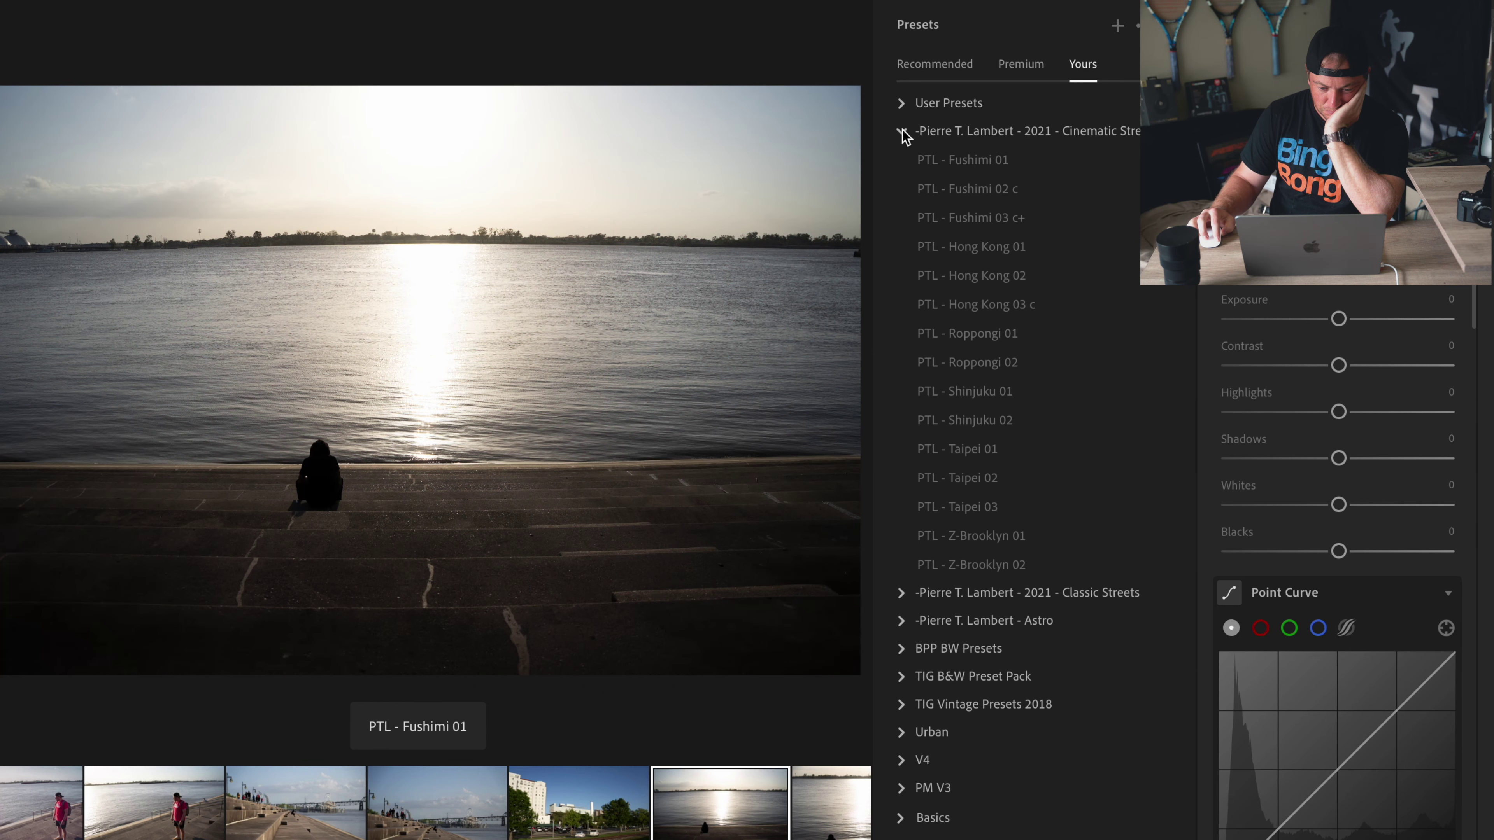
{"action": "left_click", "coordinate": [900, 131]}
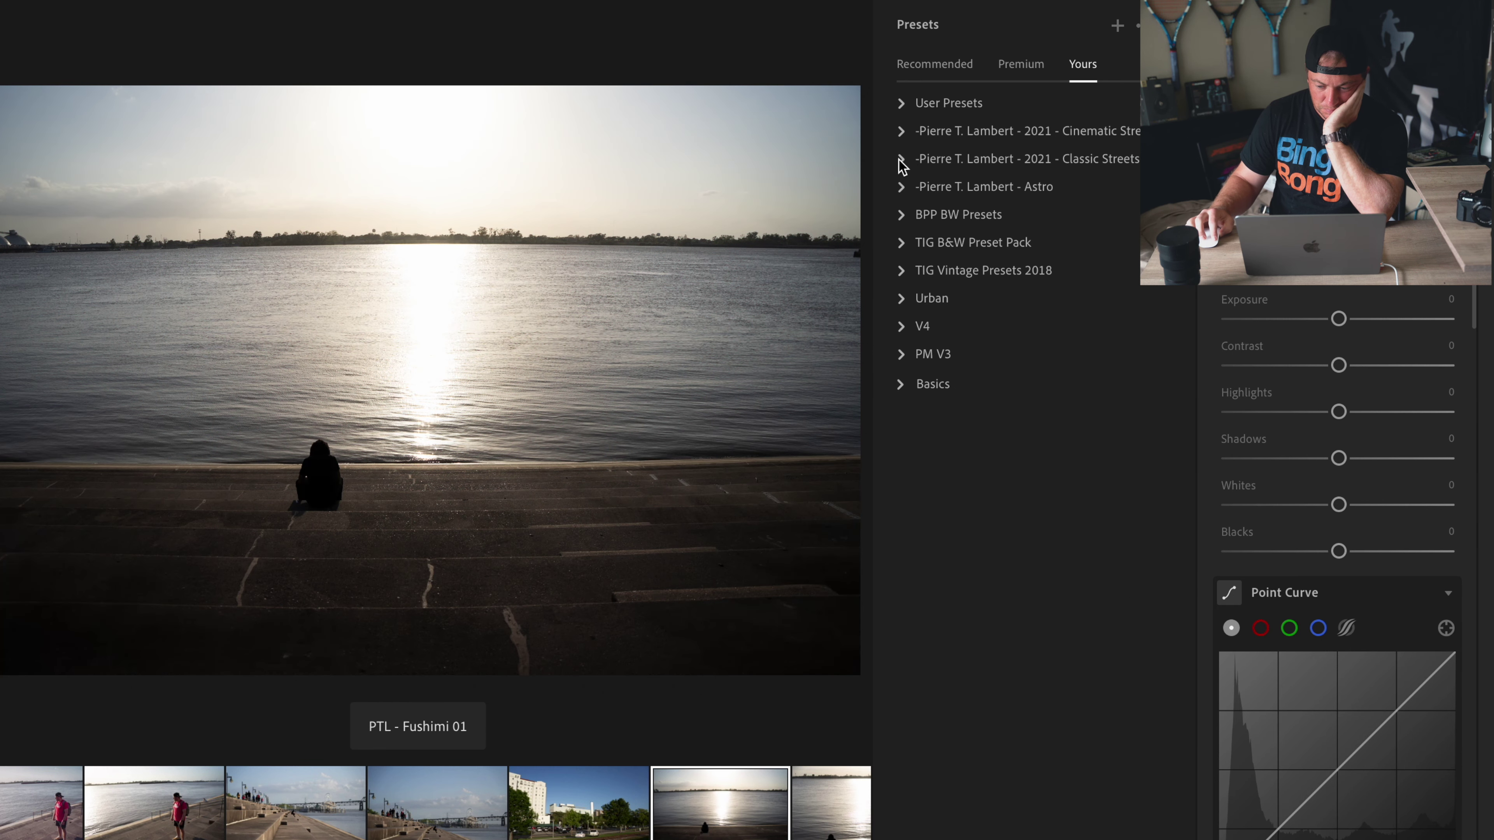
{"action": "left_click", "coordinate": [901, 158]}
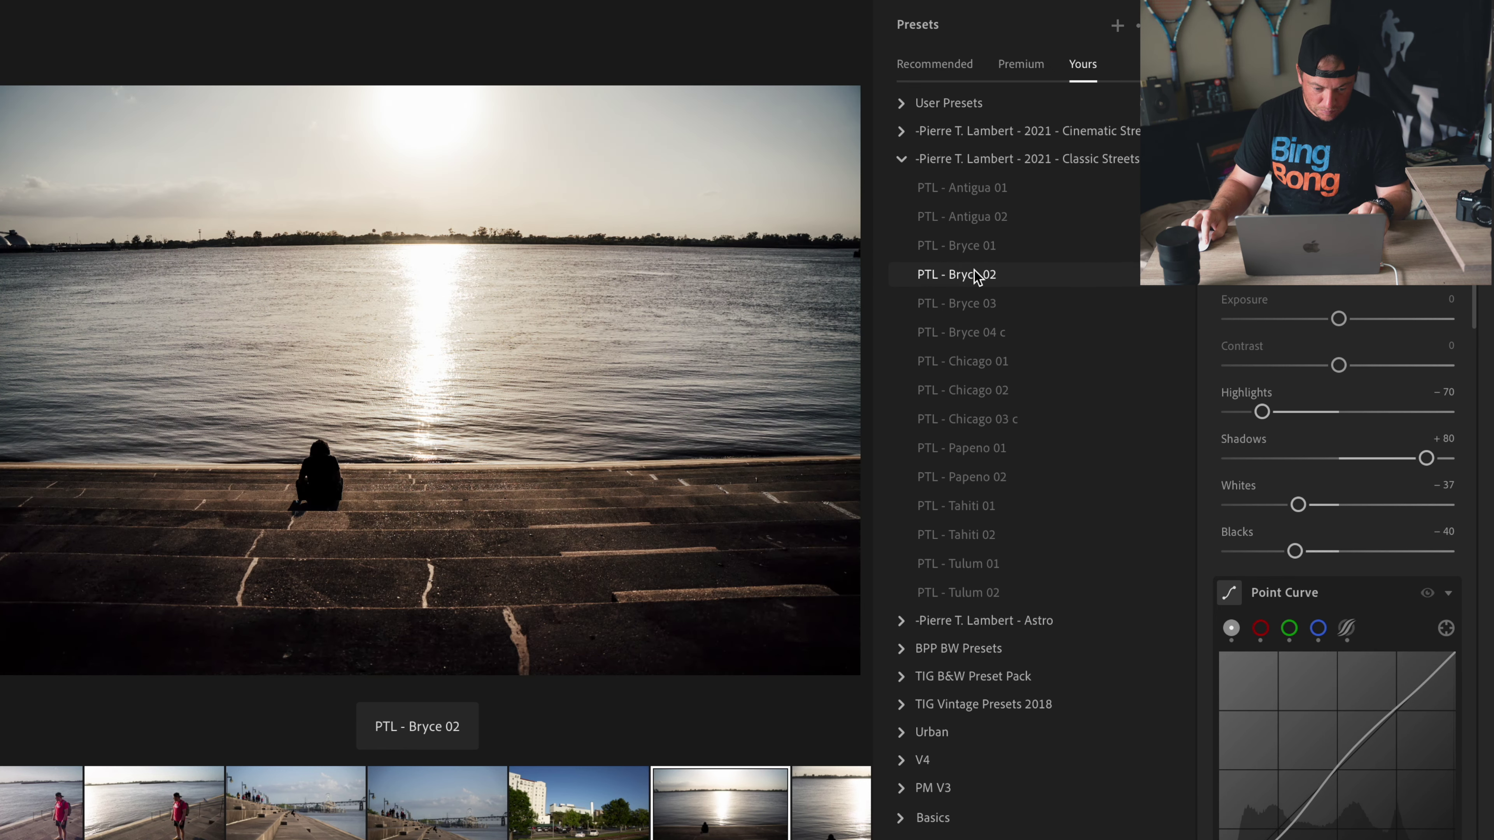
Step: Apply PTL - Bryce 03, set Highlights and Whites to -100, raise Shadows, Contrast +28
{"action": "left_click", "coordinate": [976, 303]}
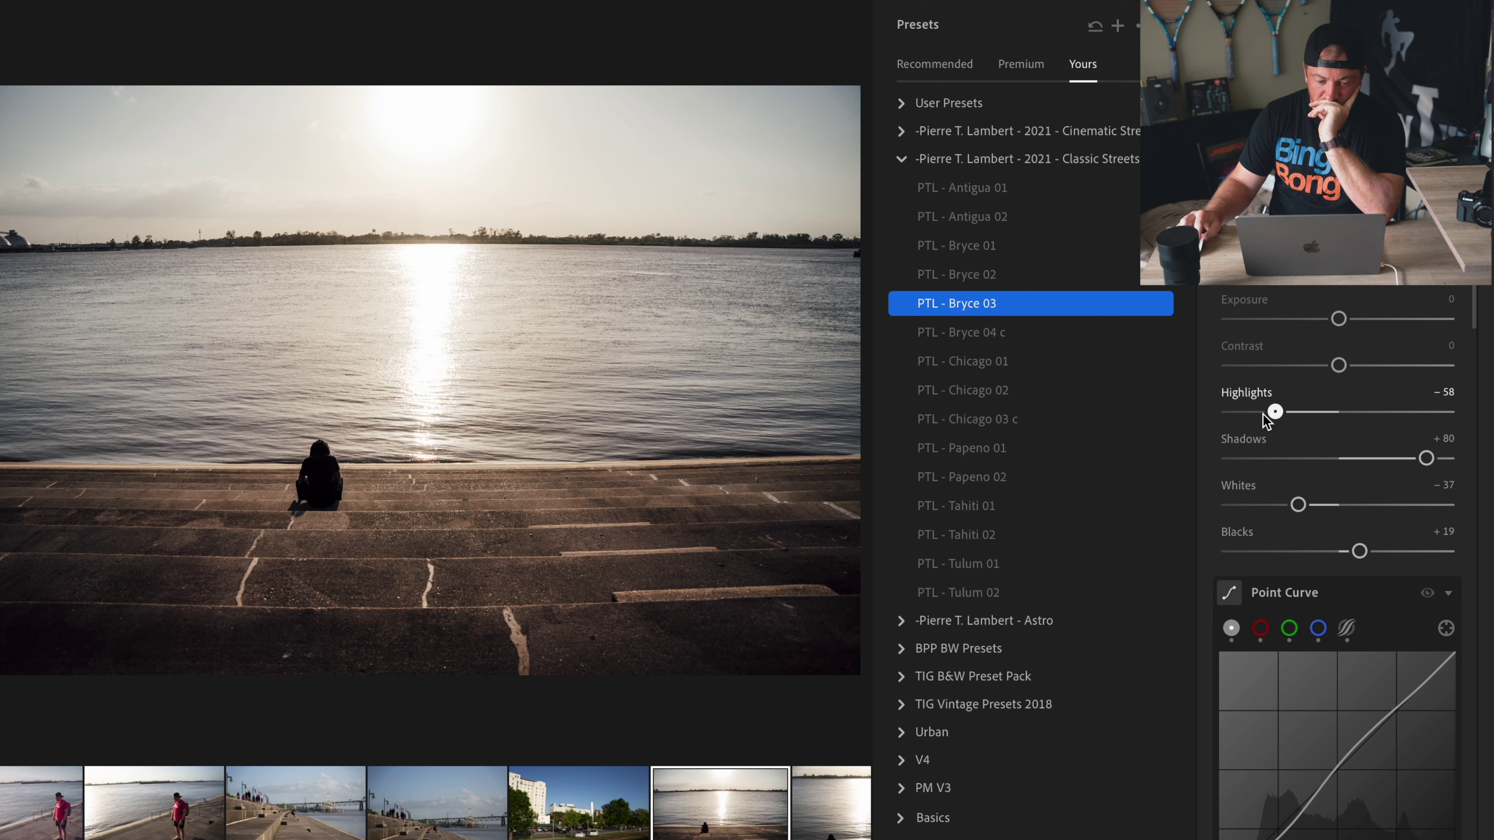
{"action": "left_click_drag", "start_coordinate": [1277, 412], "coordinate": [1200, 419]}
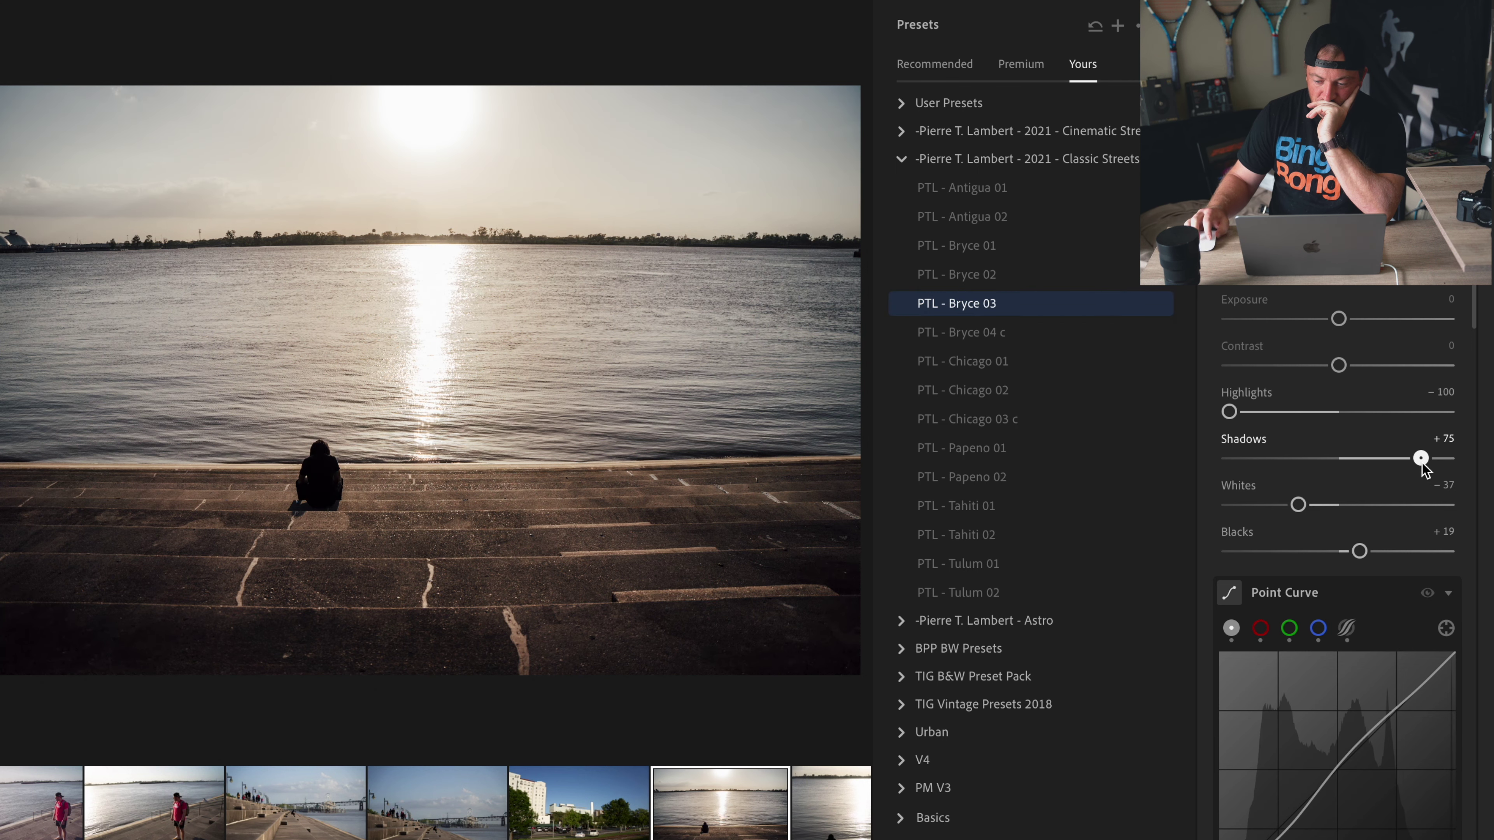
{"action": "mouse_move", "coordinate": [1421, 458]}
{"action": "left_mouse_down"}
{"action": "mouse_move", "coordinate": [1347, 459]}
{"action": "mouse_move", "coordinate": [1448, 458]}
{"action": "mouse_move", "coordinate": [1420, 458]}
{"action": "left_mouse_up"}
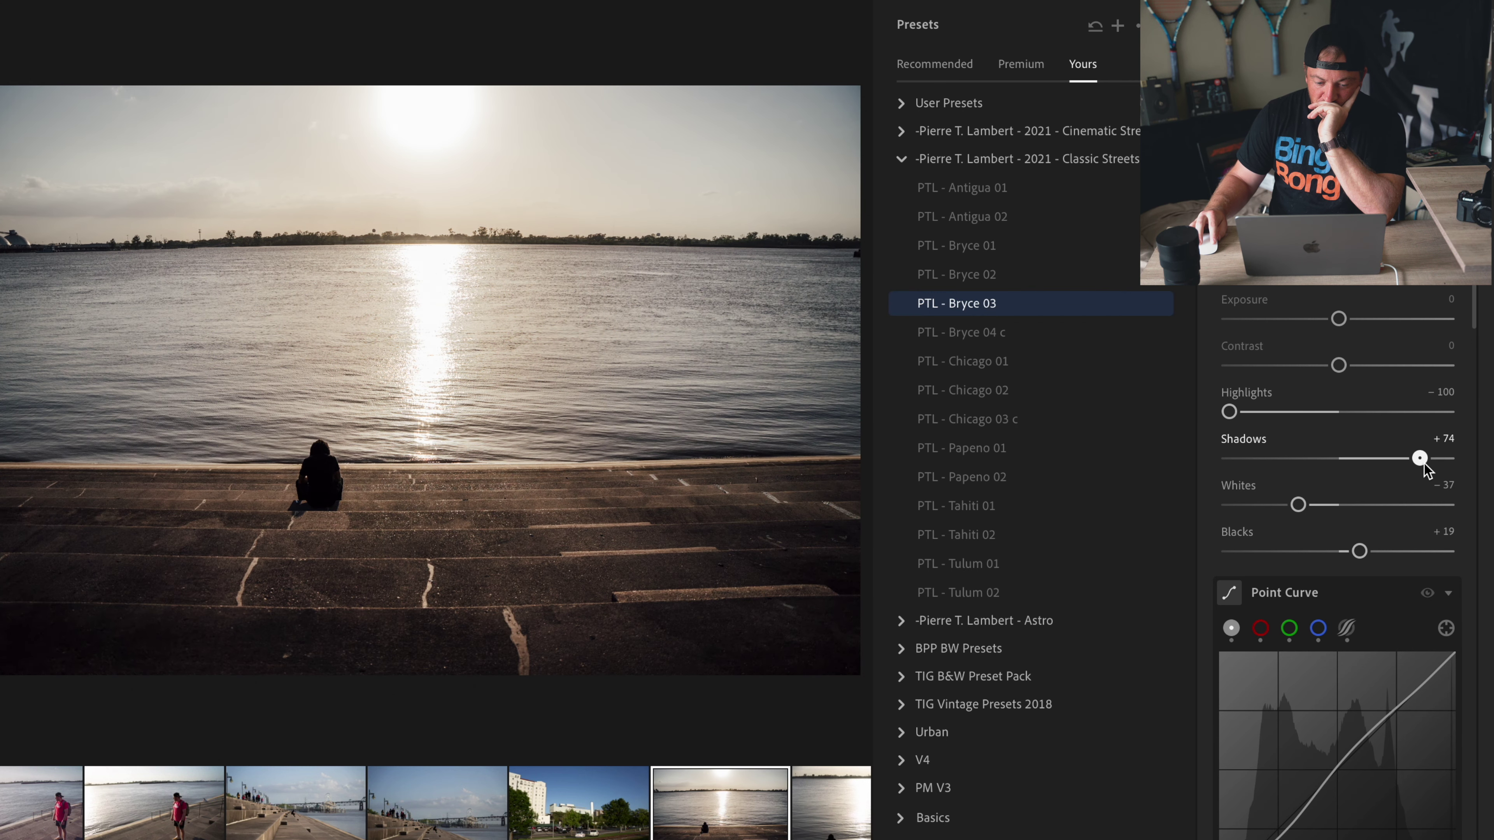
{"action": "left_click_drag", "start_coordinate": [1298, 504], "coordinate": [1229, 504]}
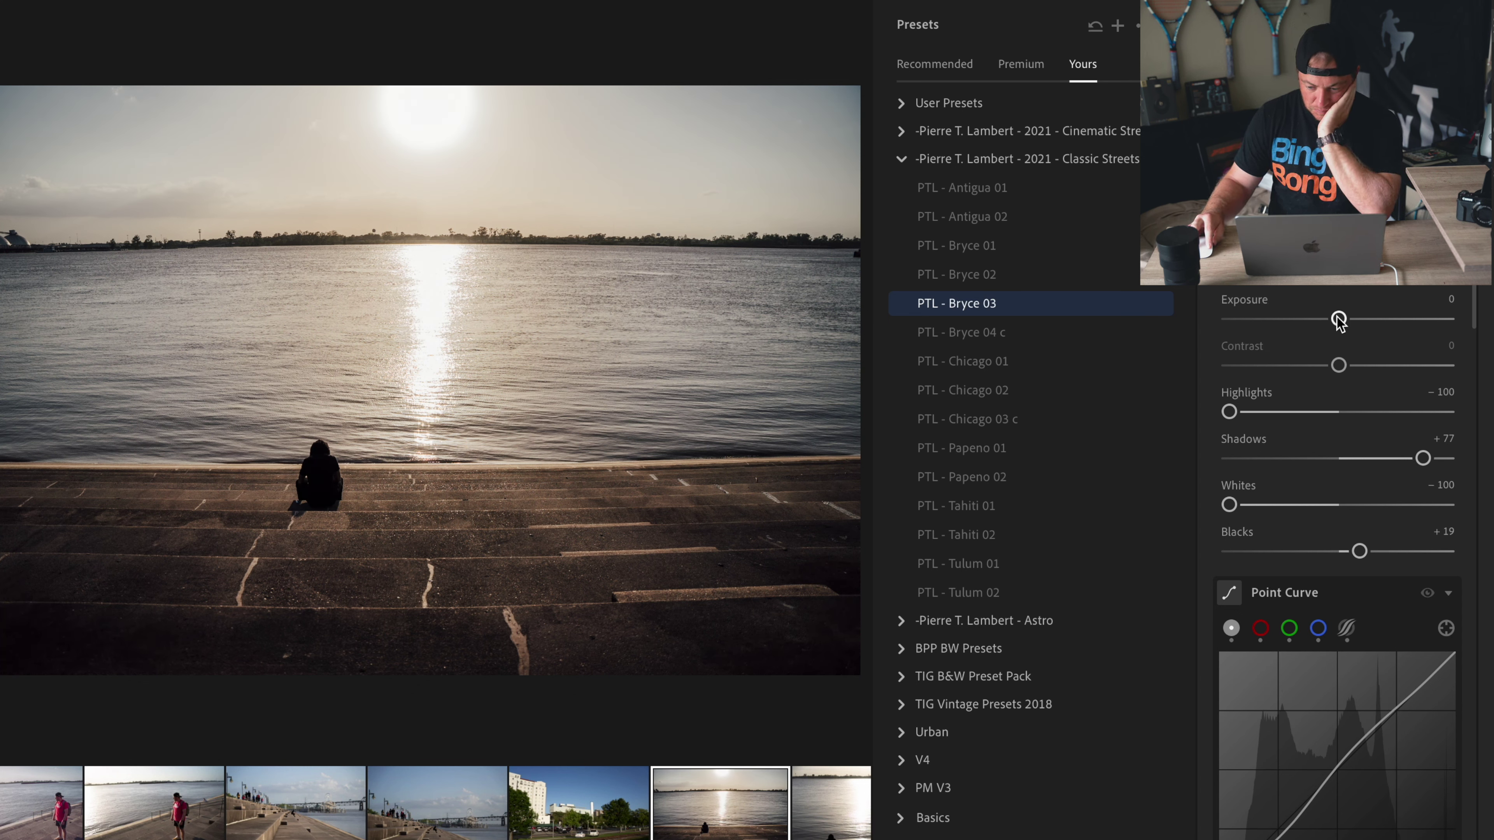
{"action": "scroll", "coordinate": [1339, 365], "scroll_direction": "down", "scroll_amount": 1}
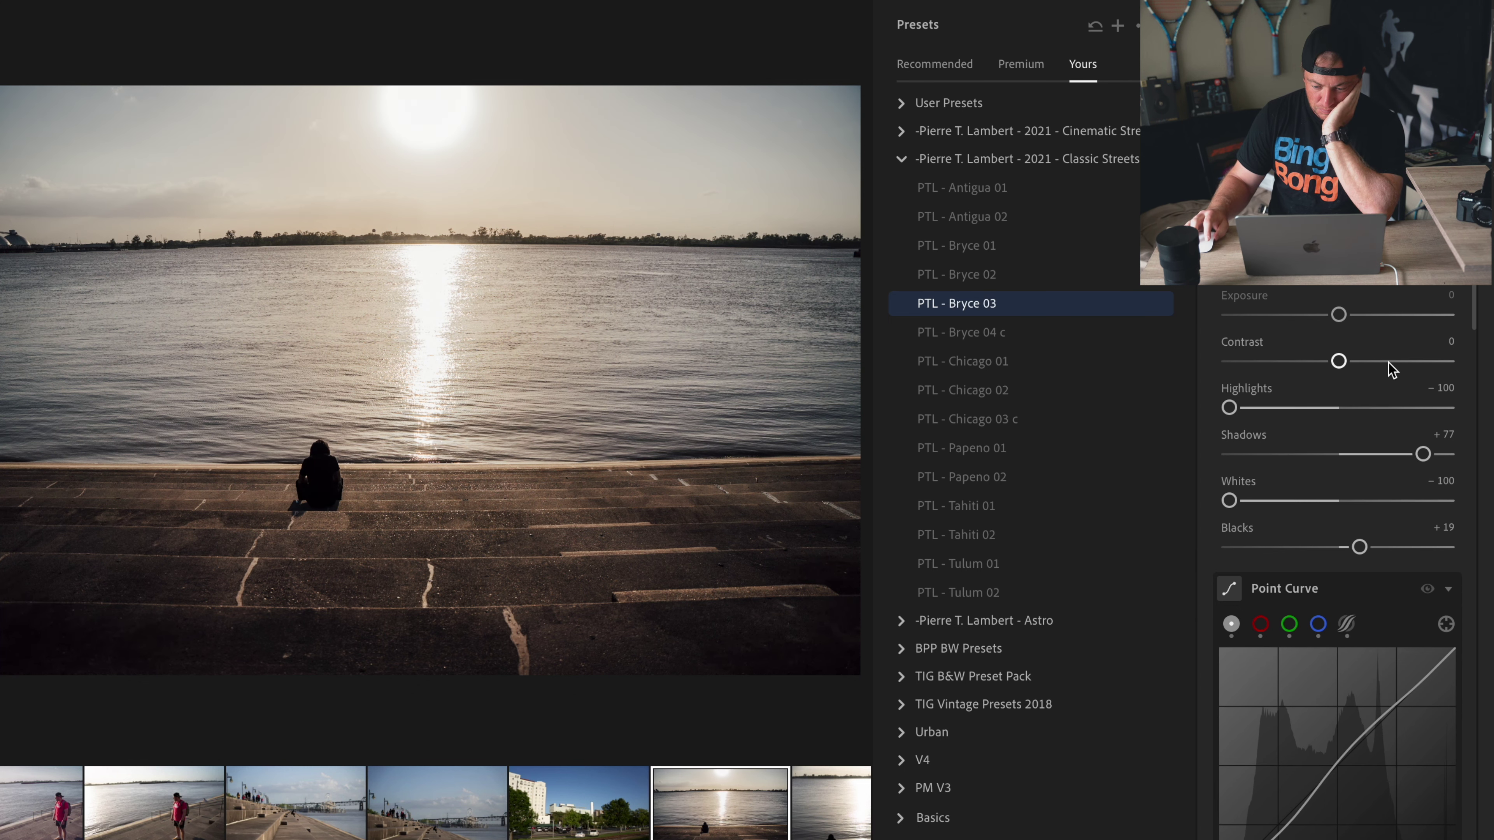
{"action": "mouse_move", "coordinate": [1338, 365]}
{"action": "left_mouse_down"}
{"action": "mouse_move", "coordinate": [1375, 365]}
{"action": "mouse_move", "coordinate": [1255, 365]}
{"action": "mouse_move", "coordinate": [1371, 365]}
{"action": "left_mouse_up"}
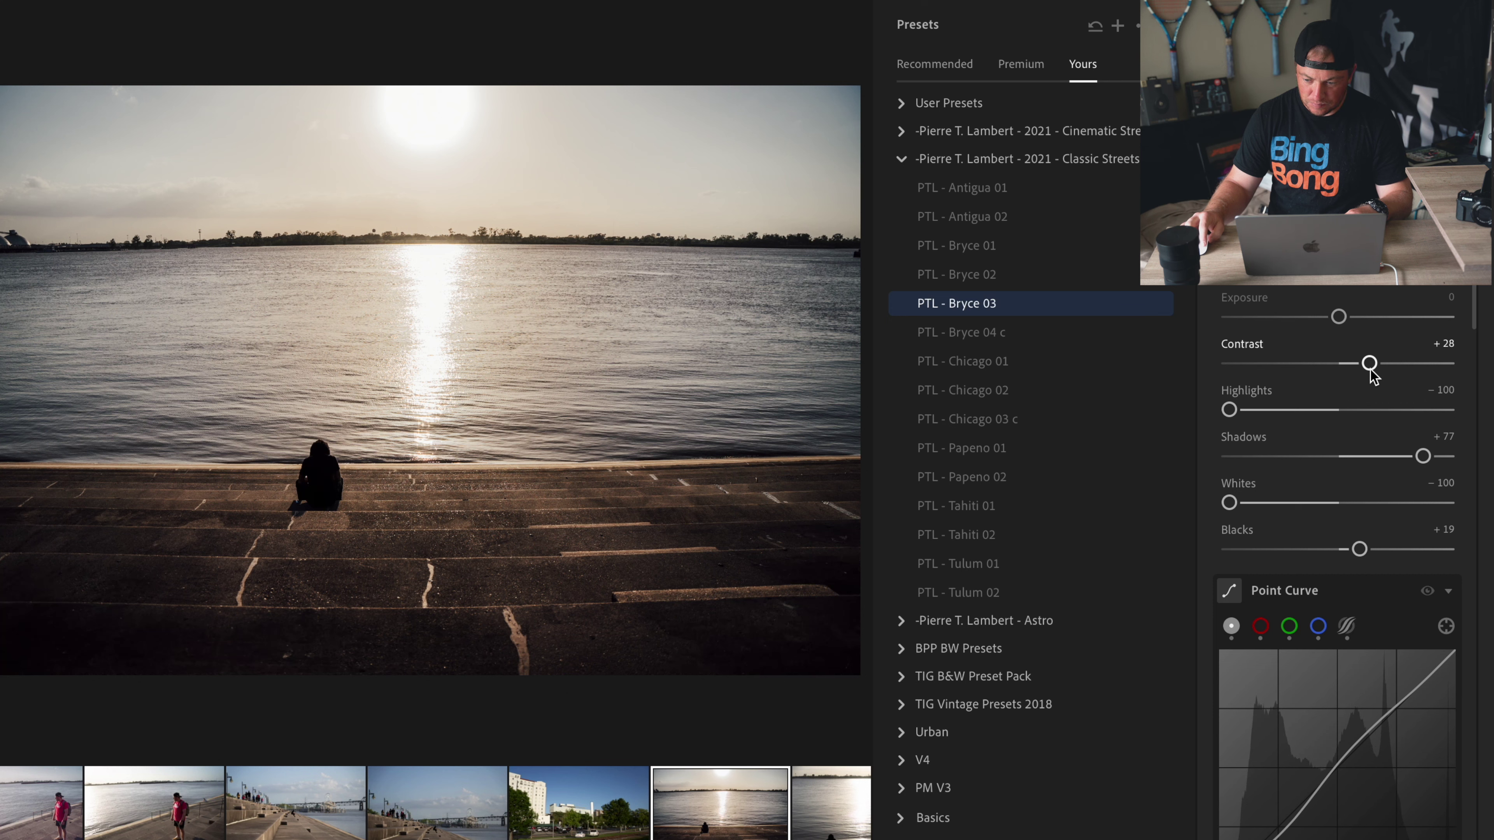
Step: Undo trial temperature and saturation changes, then cool the temperature to about -15
{"action": "scroll", "coordinate": [1371, 367], "scroll_direction": "down", "scroll_amount": 2}
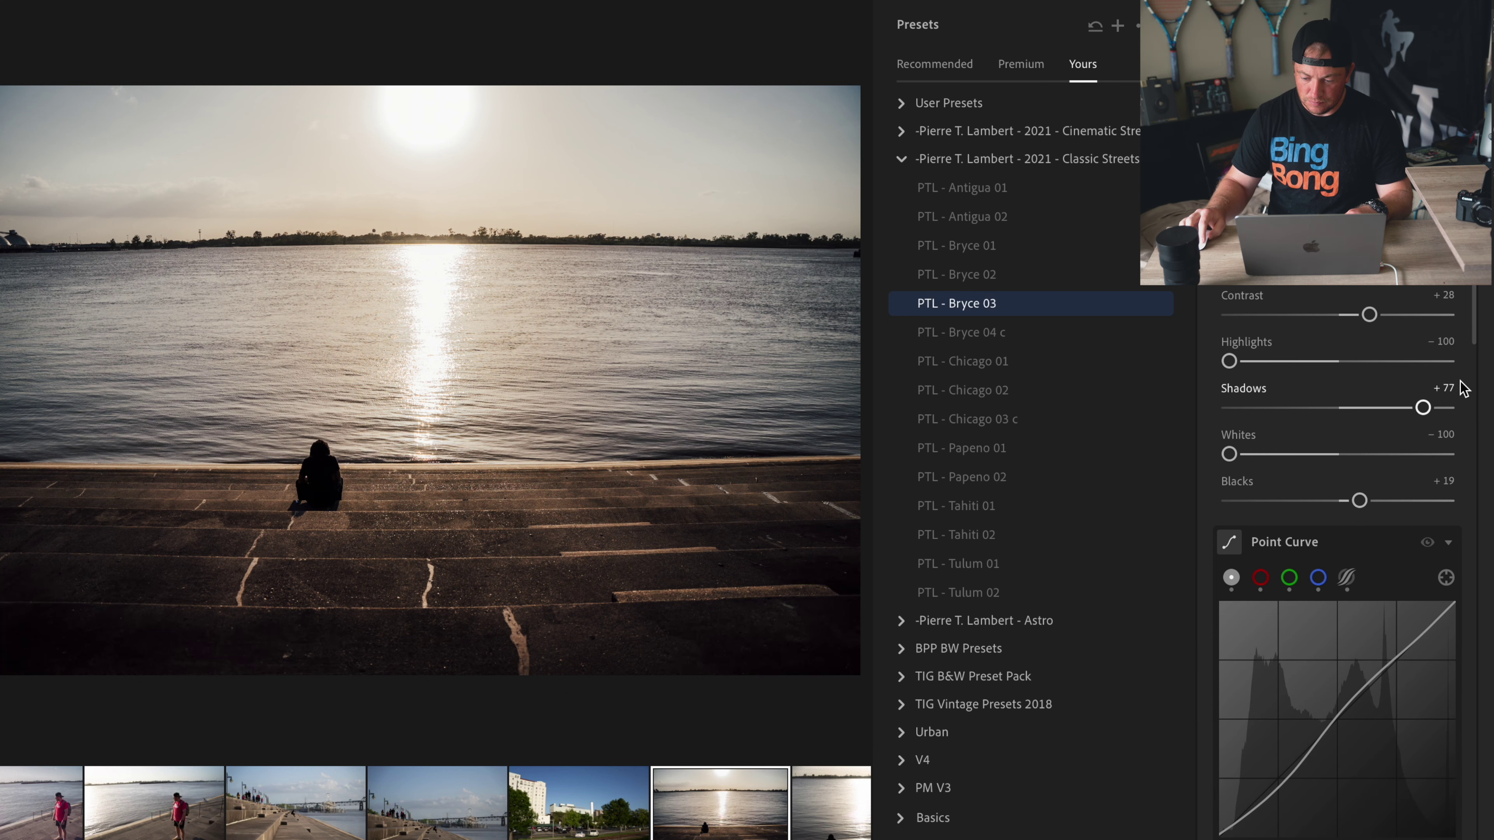
{"action": "scroll", "coordinate": [1430, 400], "scroll_direction": "down", "scroll_amount": 15}
{"action": "scroll", "coordinate": [1404, 410], "scroll_direction": "down", "scroll_amount": 2}
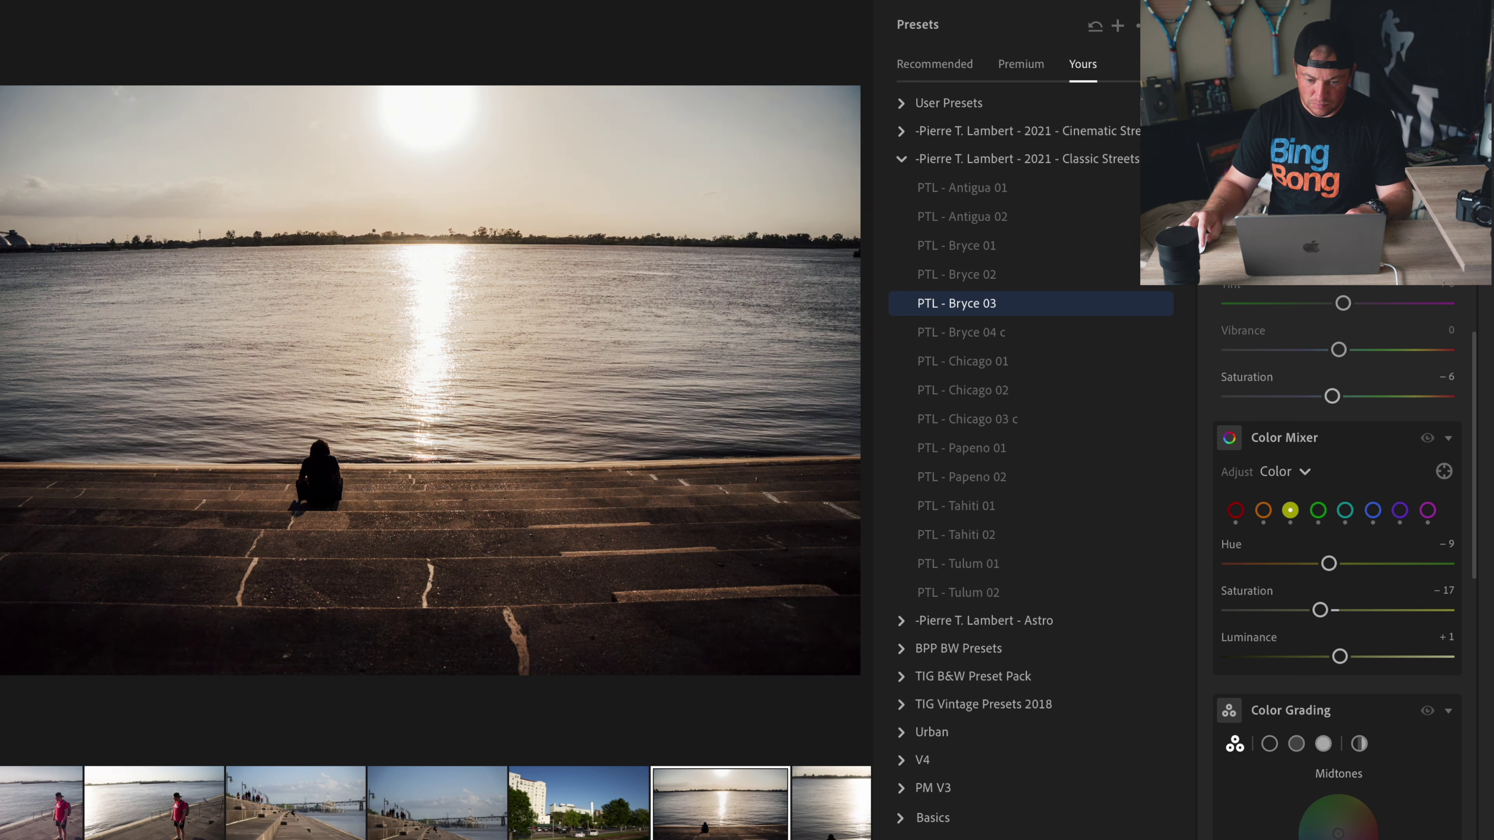
{"action": "key", "text": "ctrl+z"}
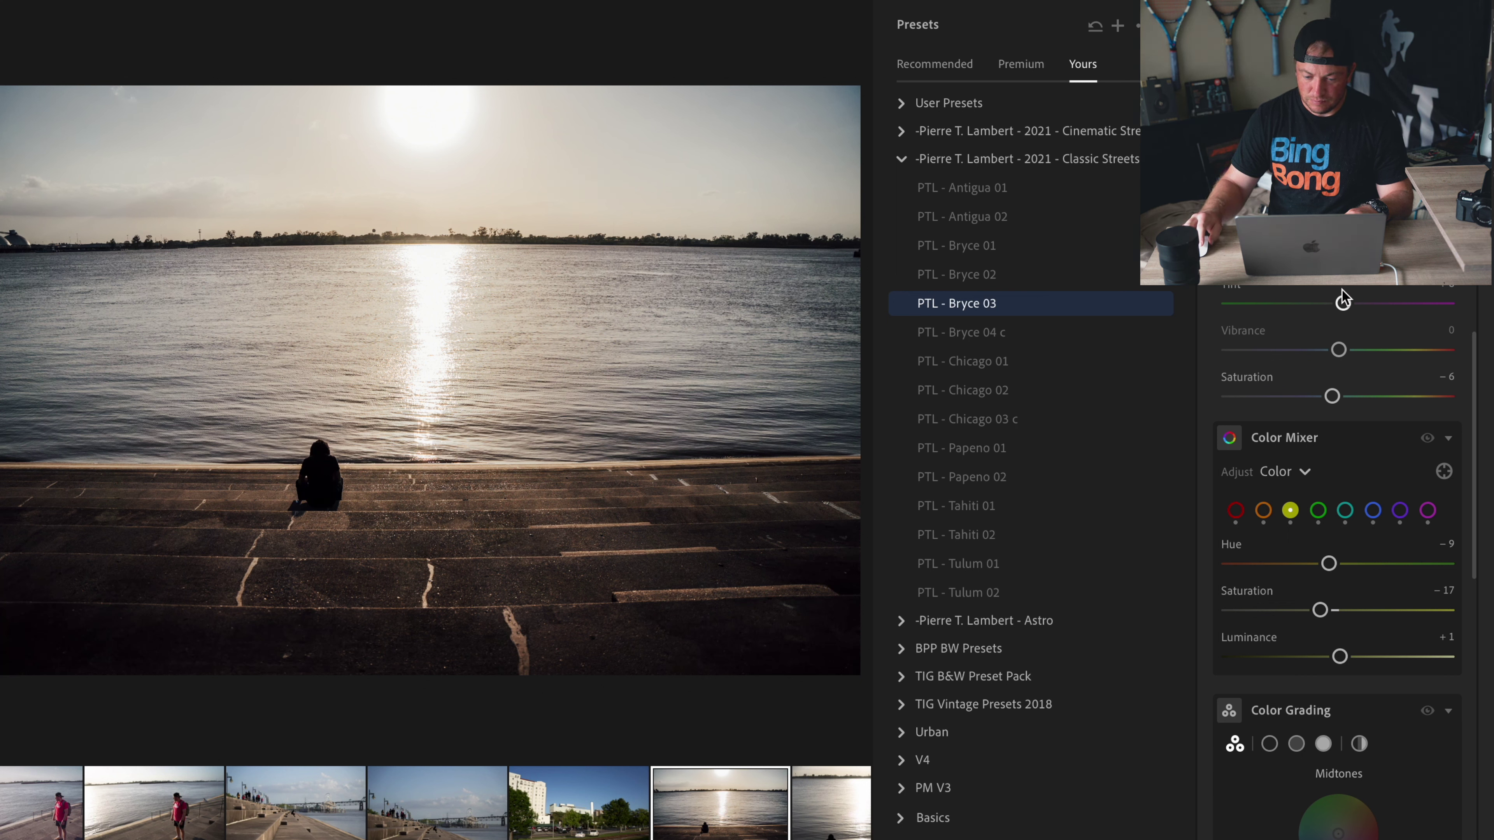
{"action": "left_click_drag", "start_coordinate": [1333, 396], "coordinate": [1351, 404]}
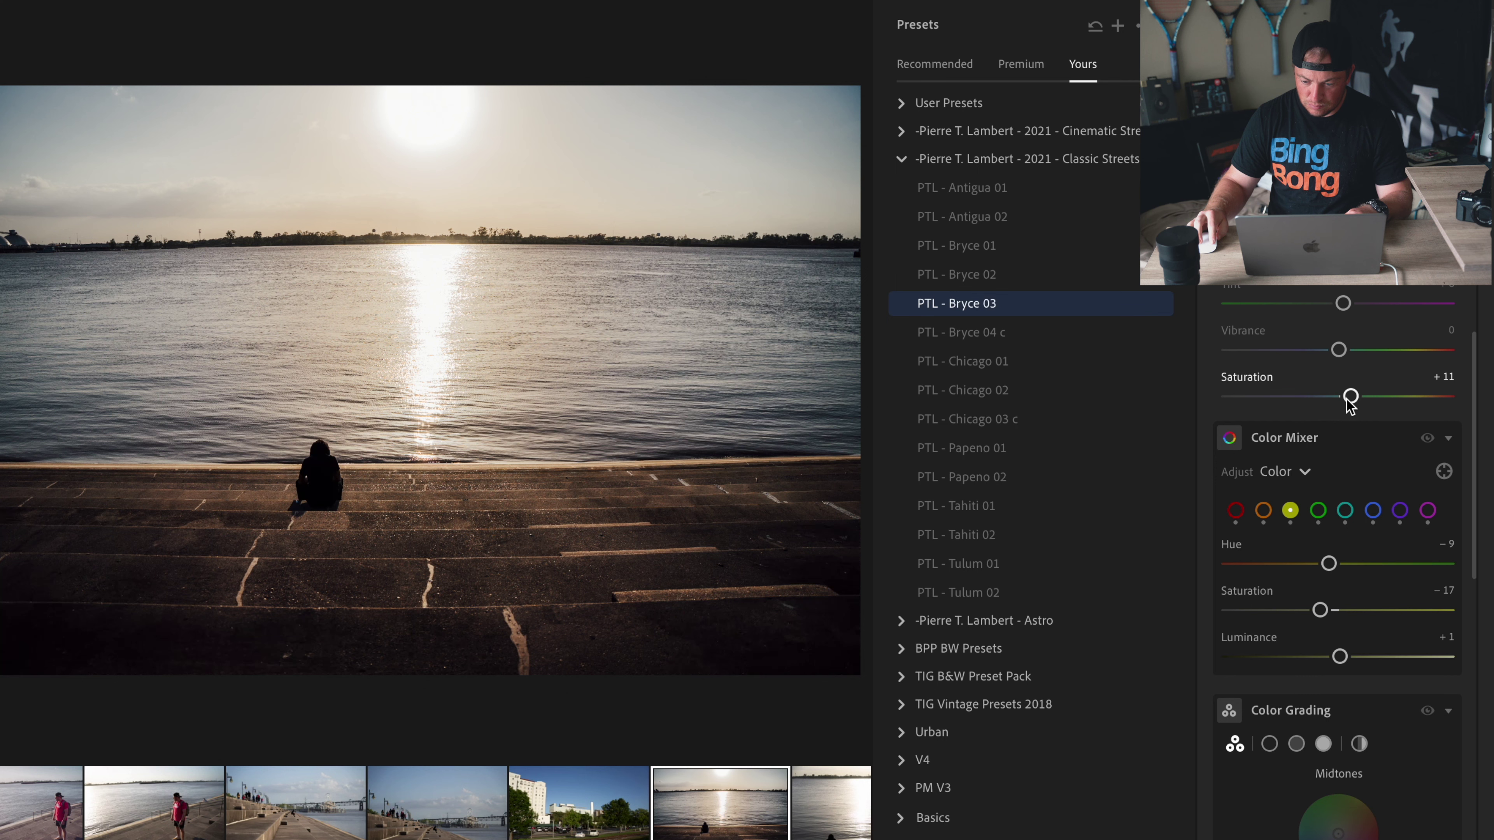
{"action": "key", "text": "ctrl+z"}
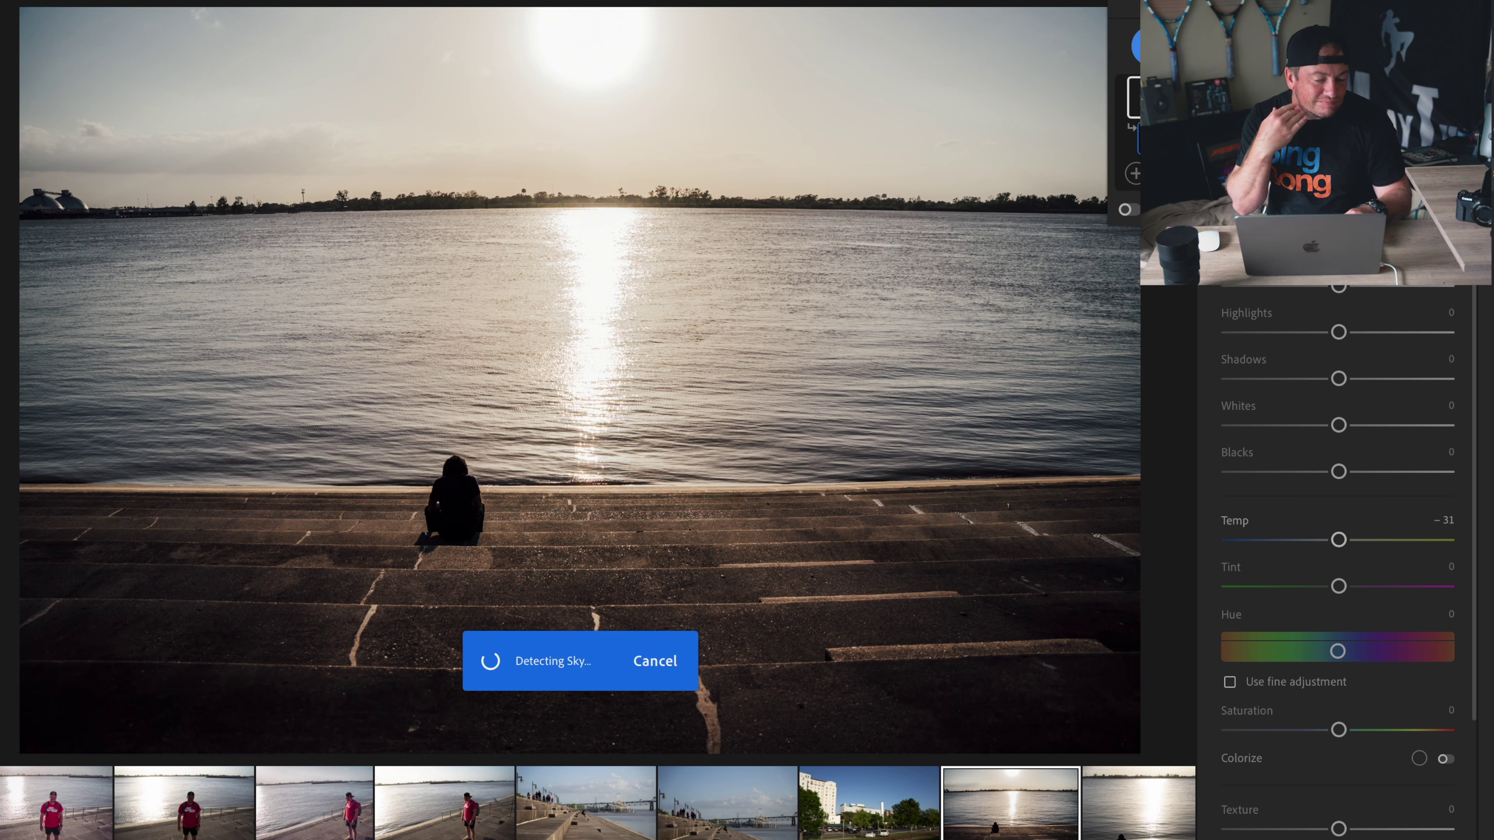
{"action": "left_click_drag", "start_coordinate": [1339, 540], "coordinate": [1322, 540]}
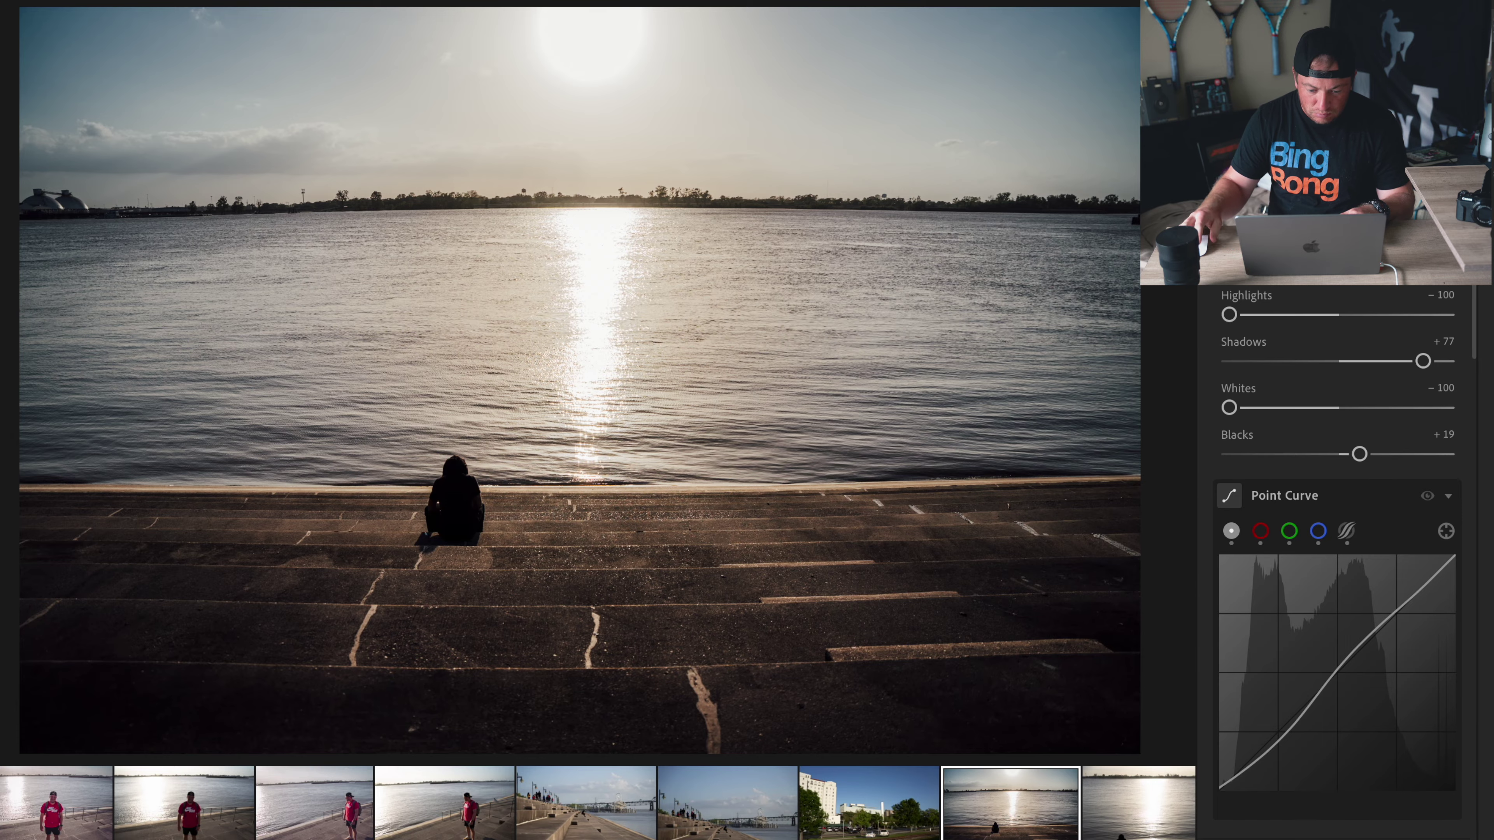
Step: Try a 5x4 crop on the sunset silhouette, then undo it to keep the full frame
{"action": "key", "text": "c"}
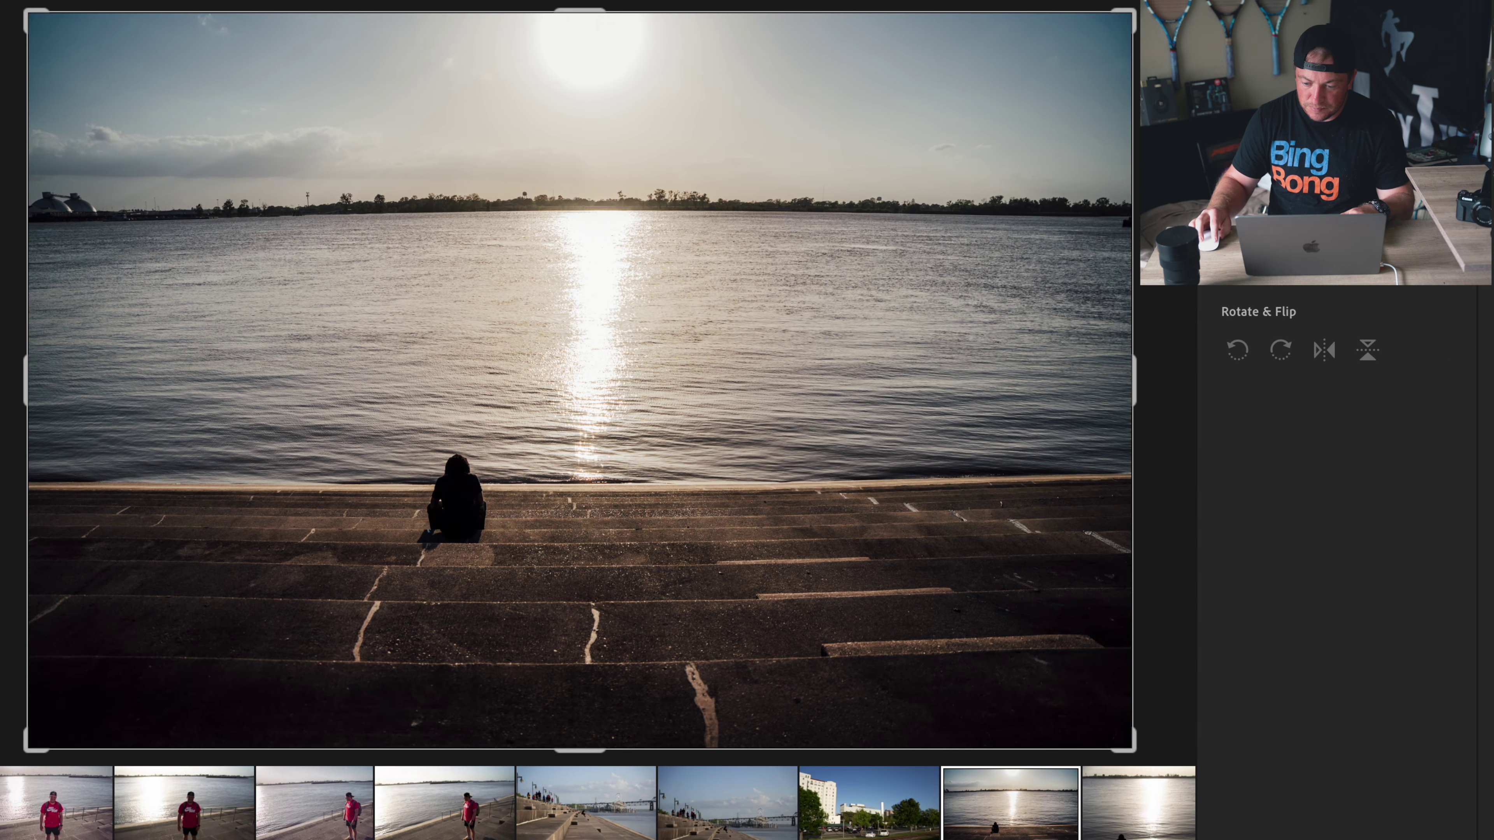
{"action": "left_click", "coordinate": [1328, 276]}
{"action": "left_click", "coordinate": [1338, 397]}
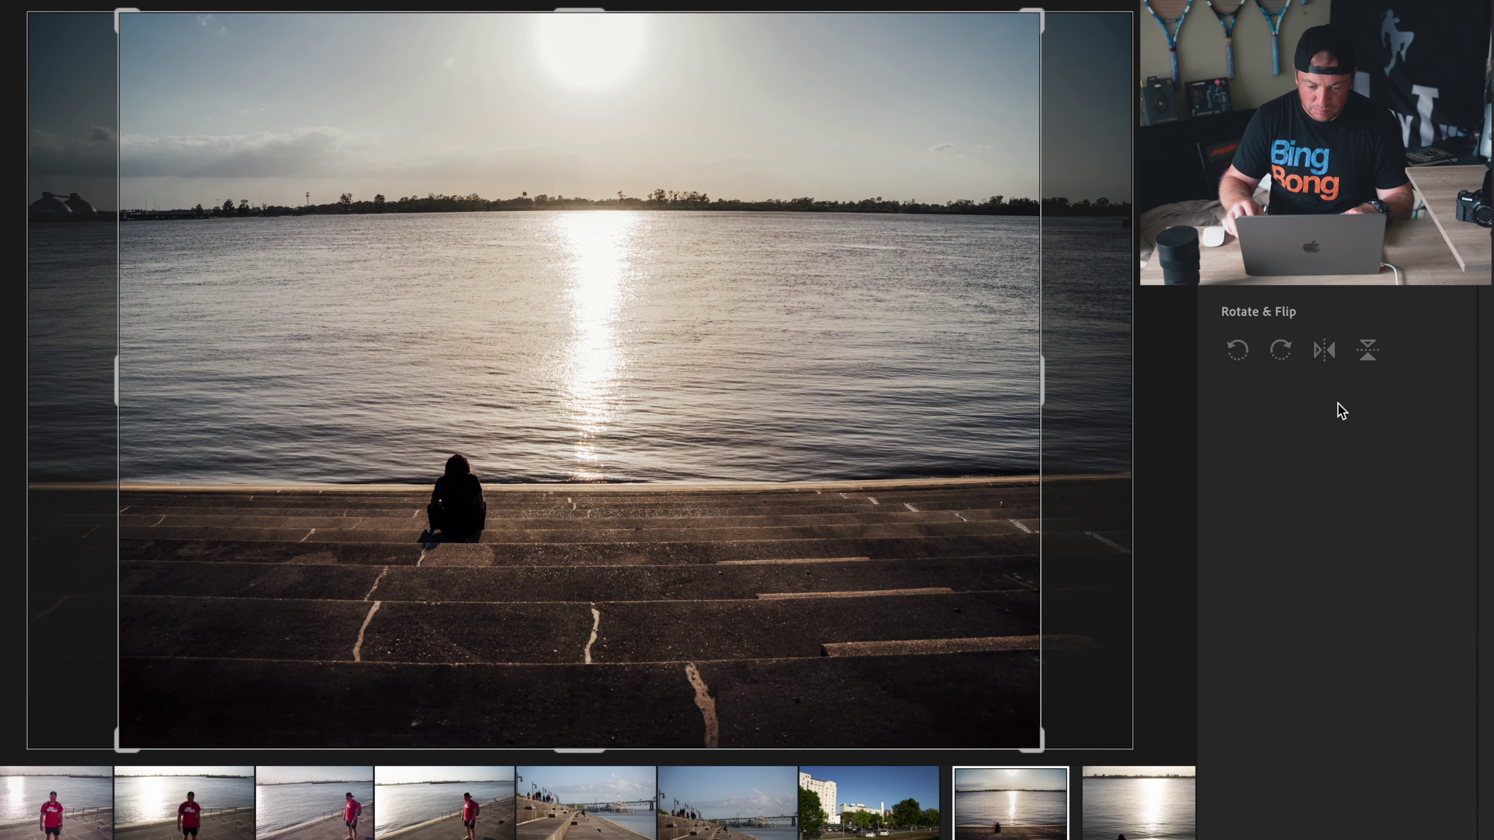
{"action": "left_click_drag", "start_coordinate": [989, 344], "coordinate": [991, 347]}
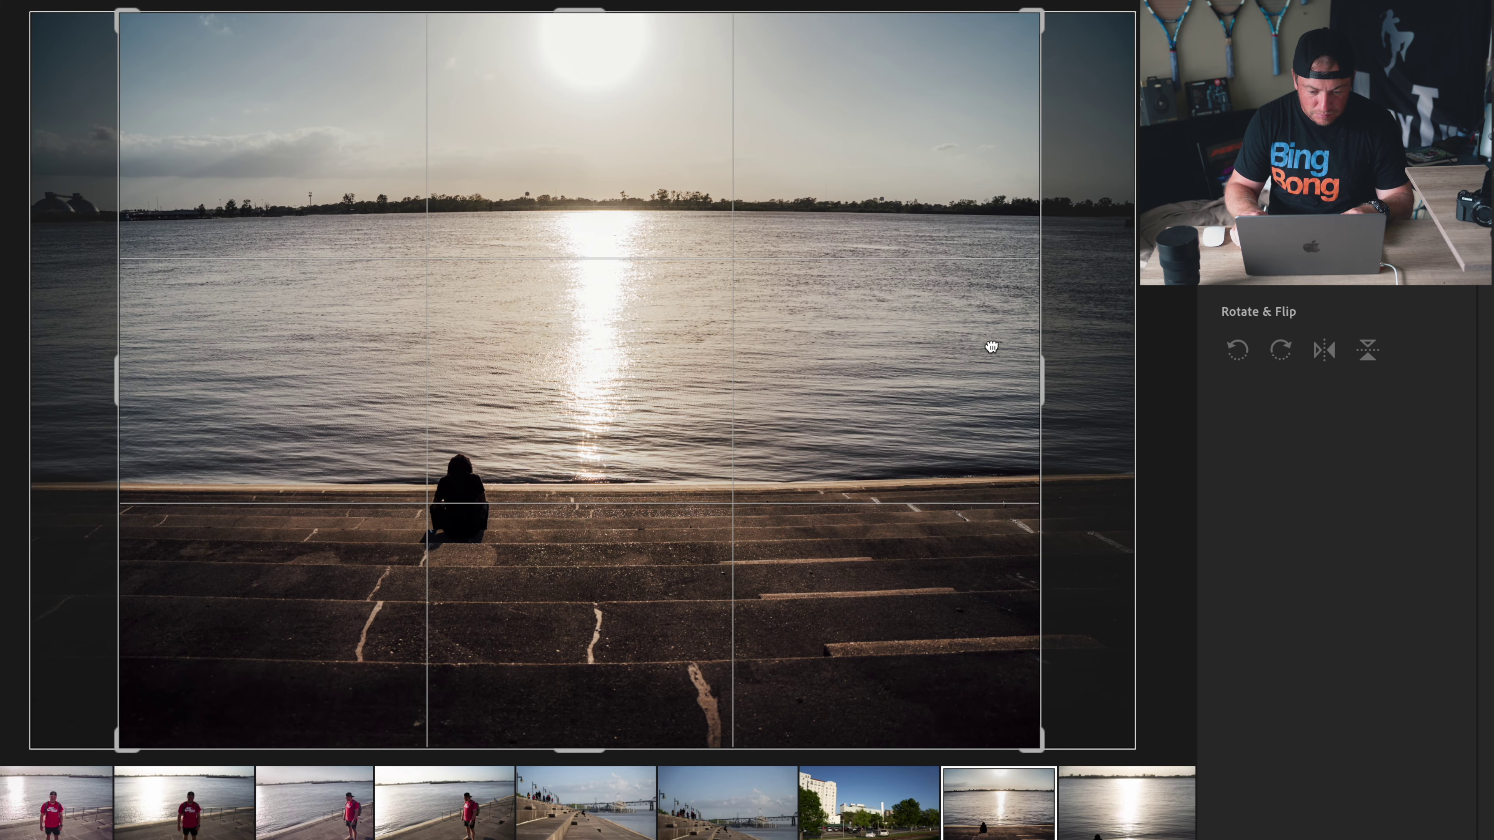
{"action": "key", "text": "Return"}
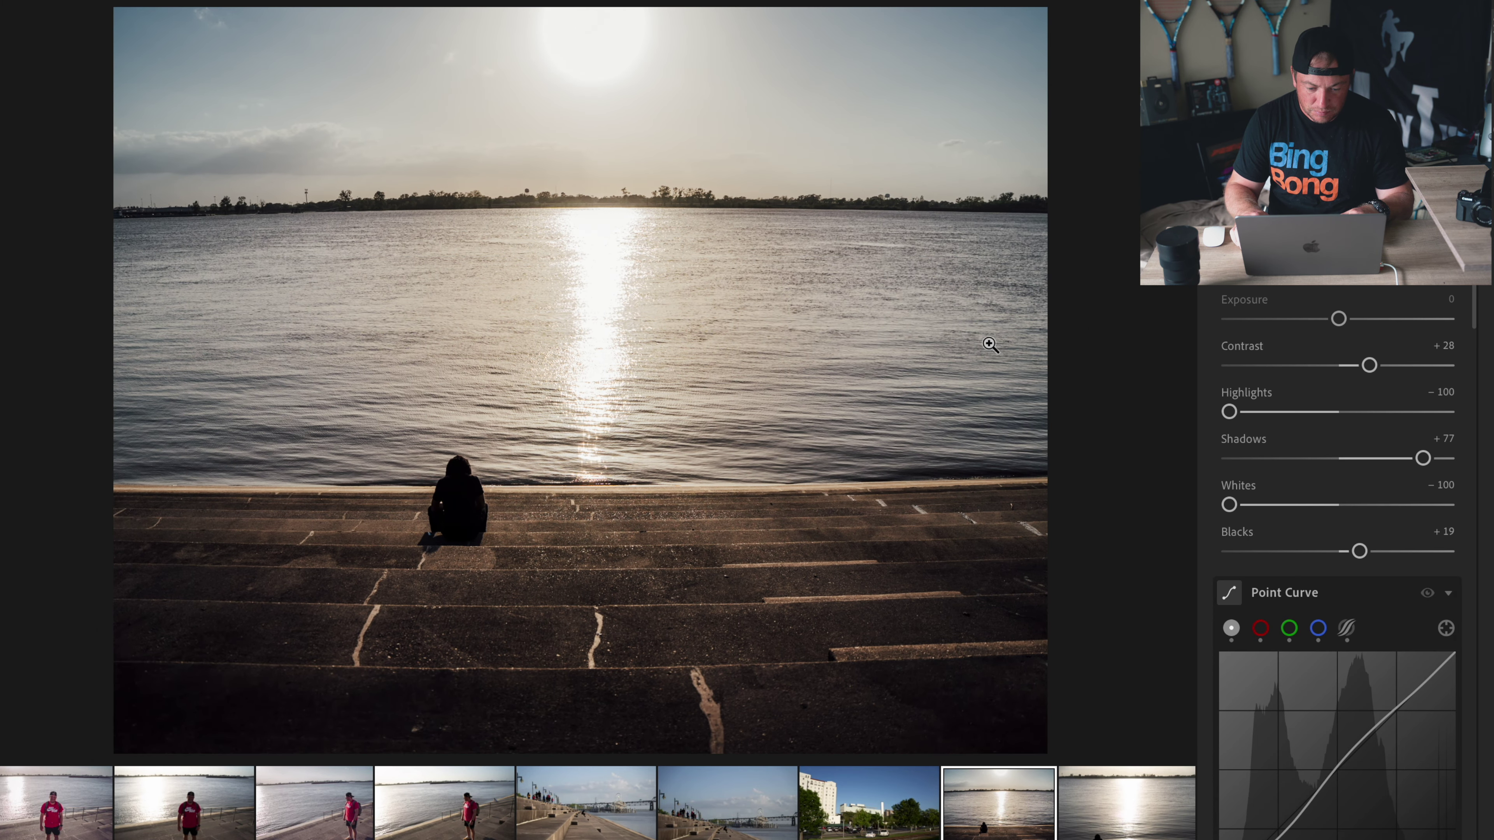
{"action": "key", "text": "ctrl+z"}
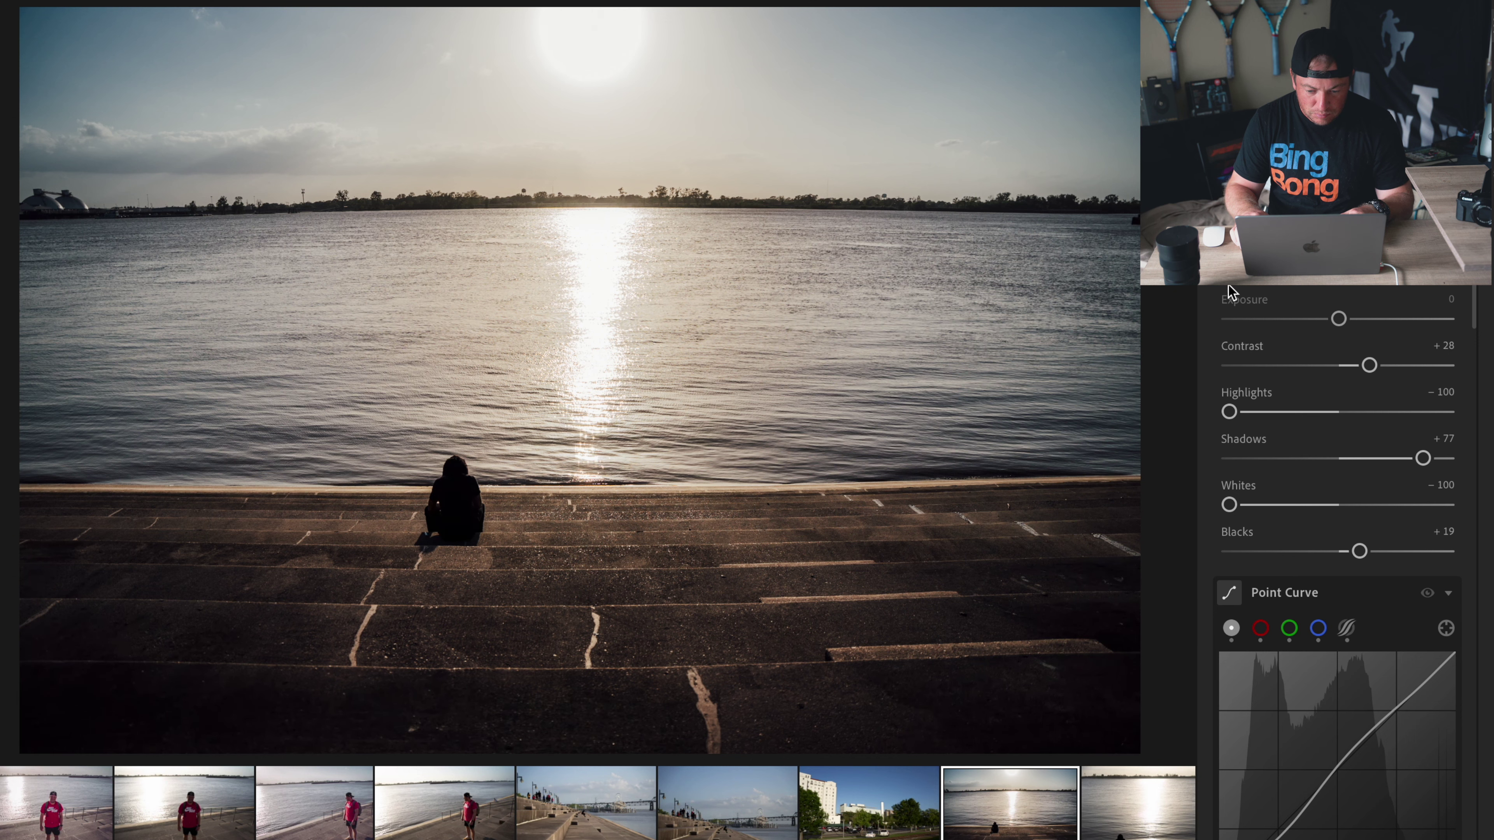
{"action": "key", "text": "c"}
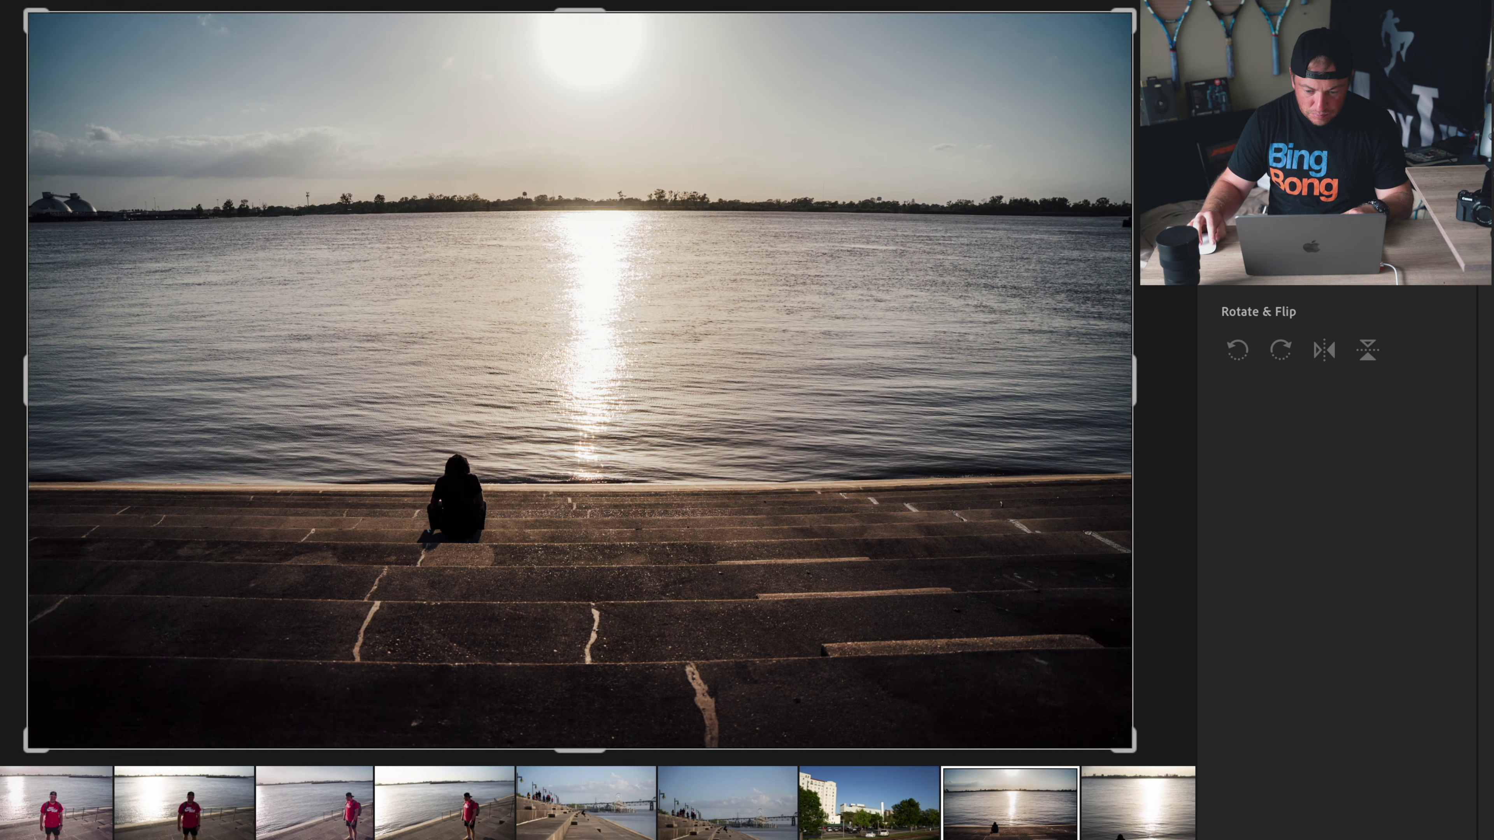
{"action": "key", "text": "Return"}
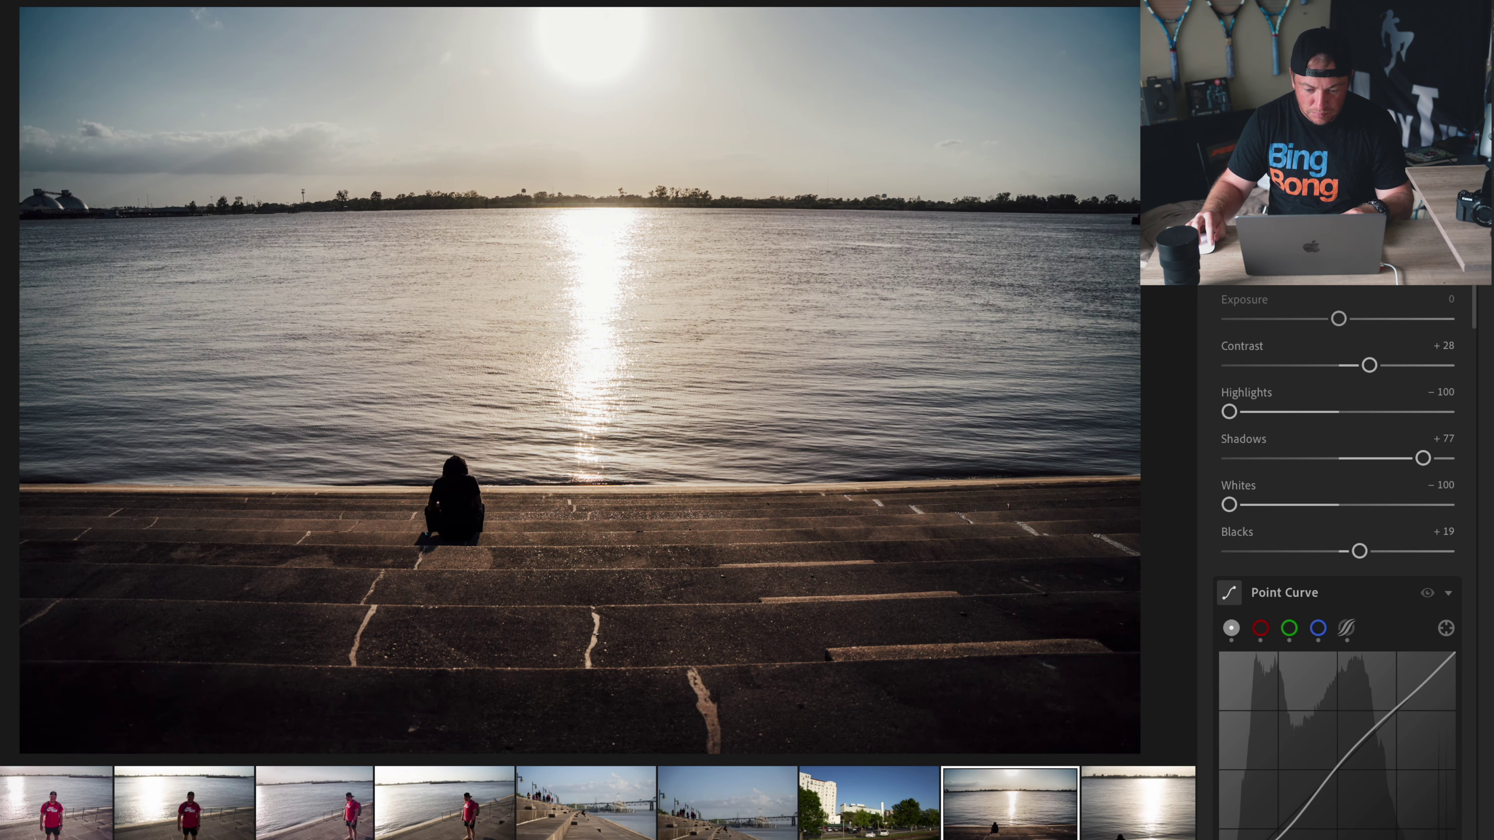
Step: Start exporting the sunset photo, then cancel the export
{"action": "left_click", "coordinate": [1453, 17]}
{"action": "left_click", "coordinate": [1236, 303]}
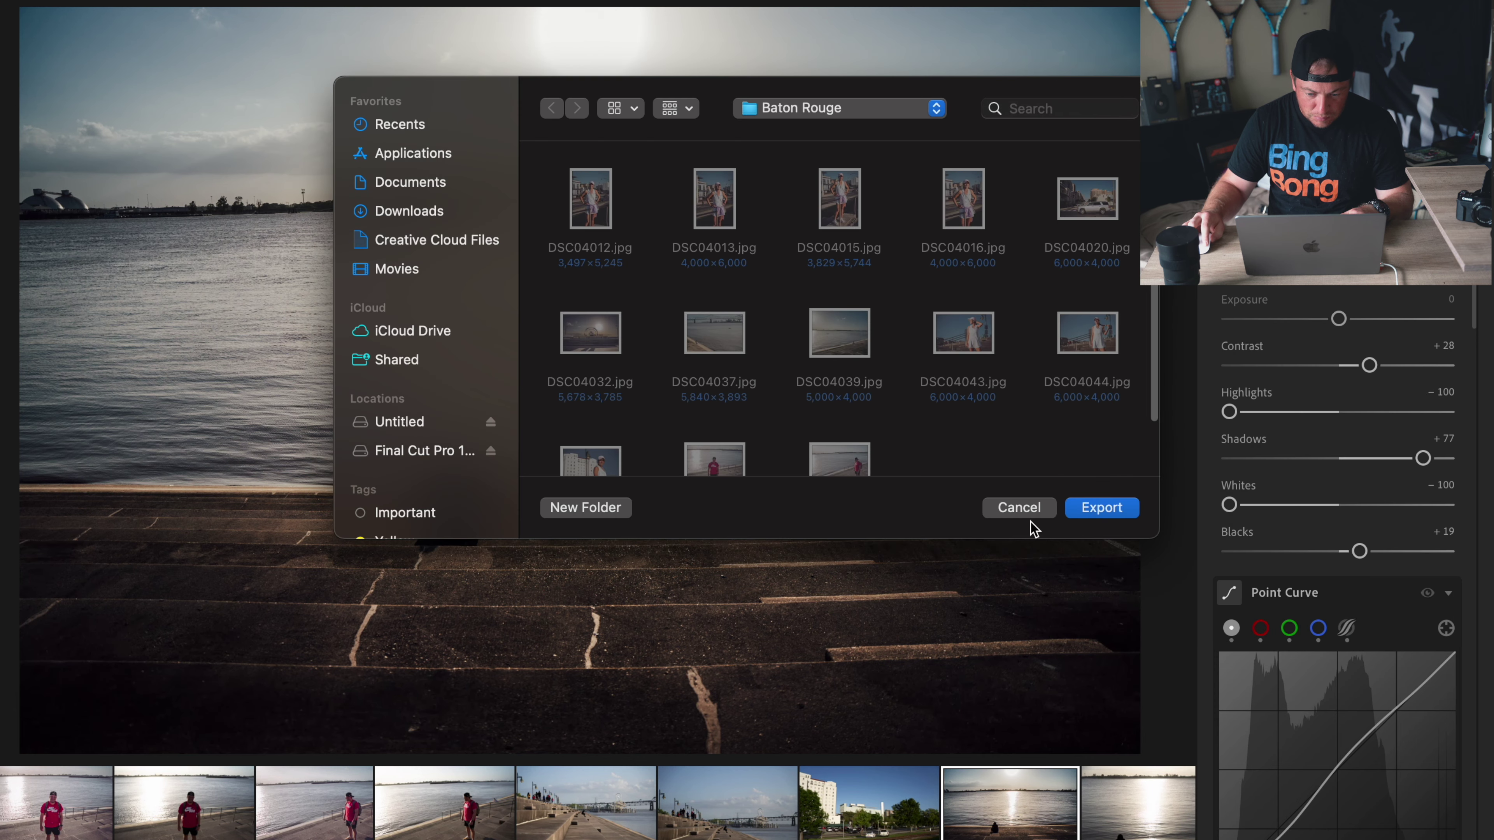
{"action": "left_click", "coordinate": [1031, 509]}
Step: Move to the pier silhouette photo, preview PTL - Antigua 01 and 02, then undo
{"action": "key", "text": "Right"}
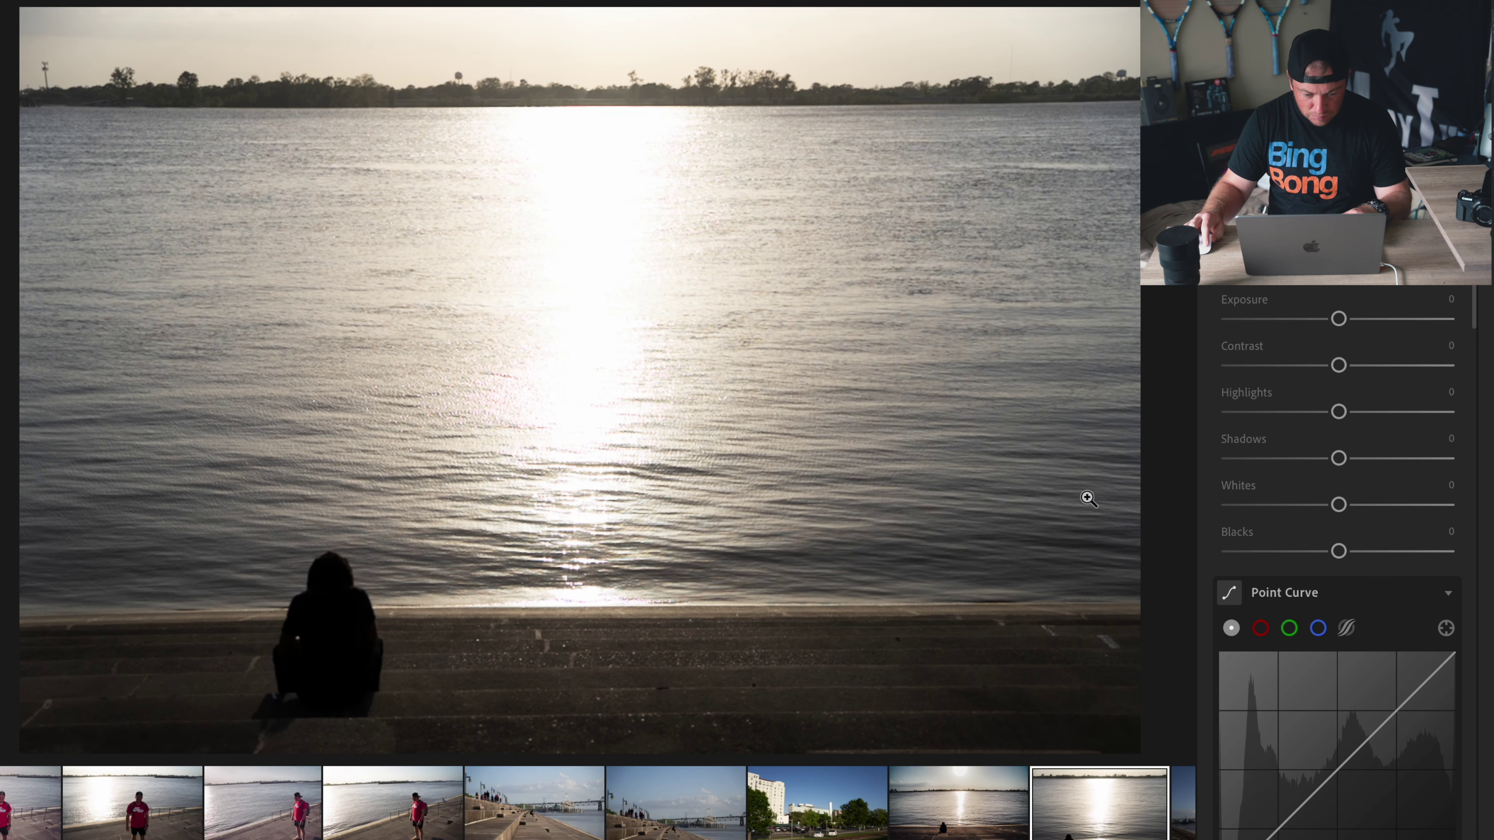
{"action": "key", "text": "Right"}
{"action": "key", "text": "Right"}
{"action": "key", "text": "Right"}
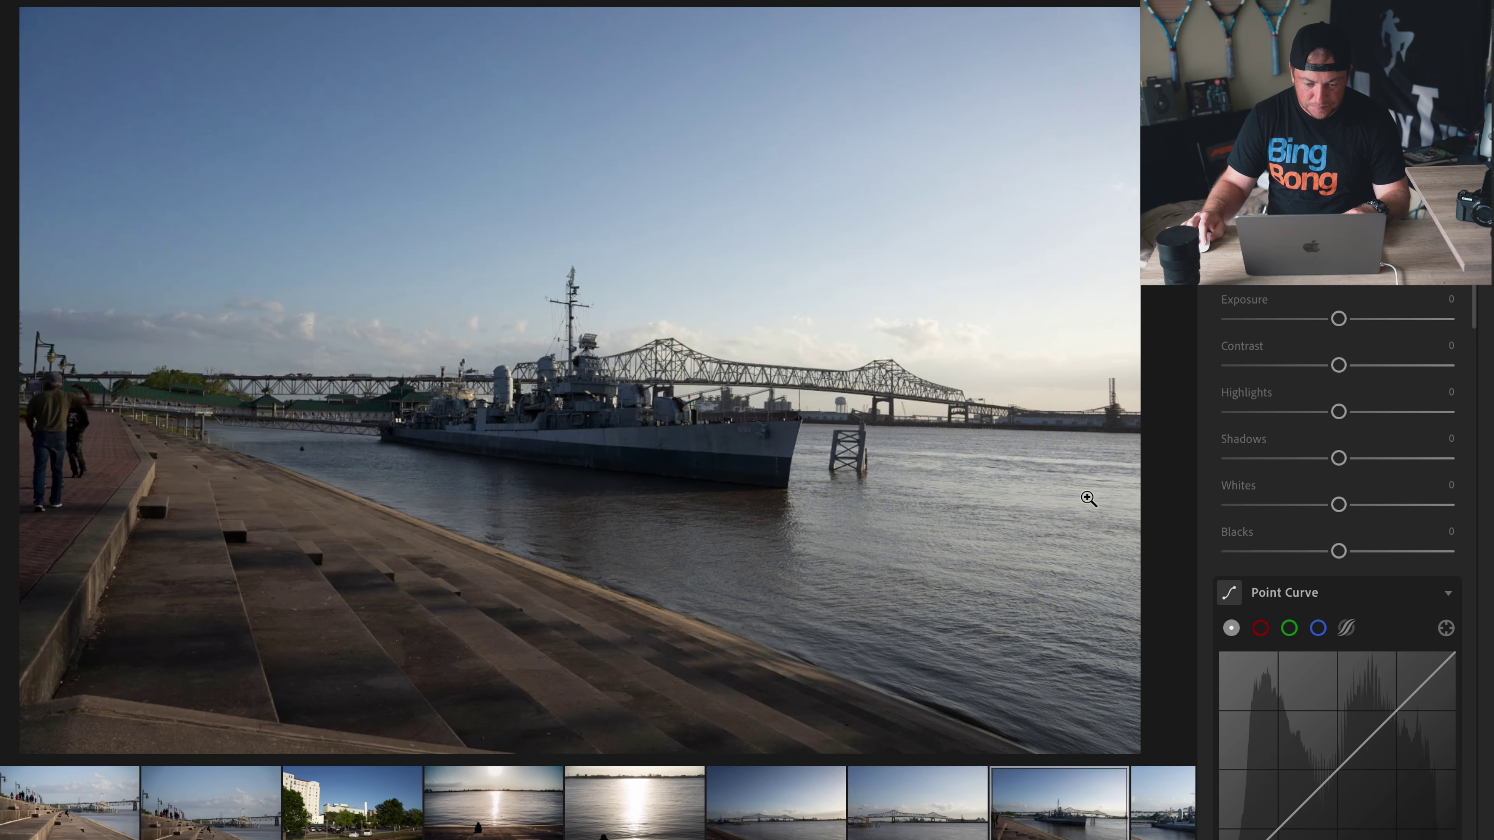
{"action": "key", "text": "Right"}
{"action": "key", "text": "Right"}
{"action": "key", "text": "Right"}
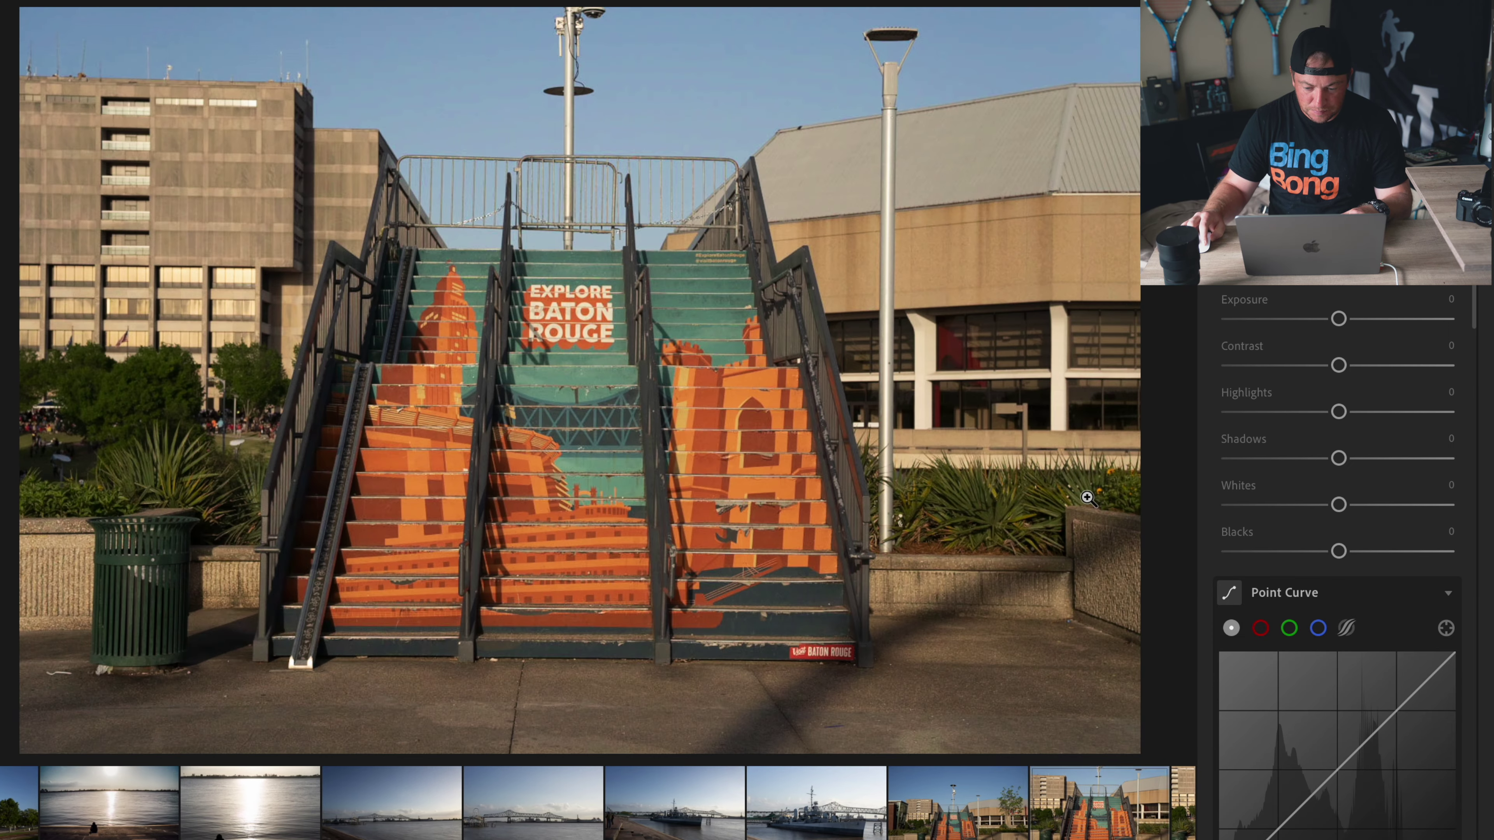
{"action": "key", "text": "Right"}
{"action": "key", "text": "Right"}
{"action": "key", "text": "Right"}
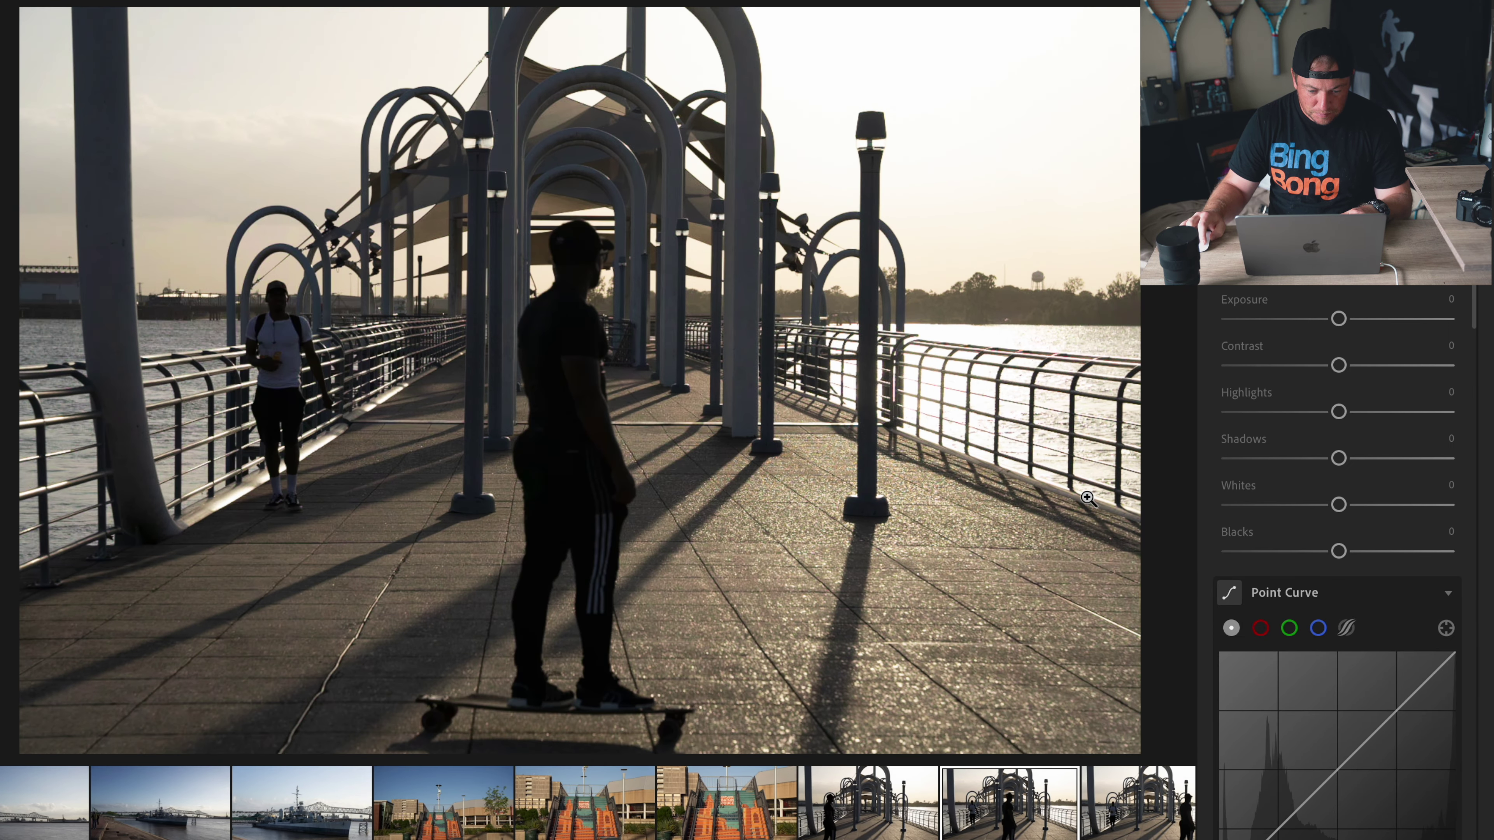
{"action": "key", "text": "Right"}
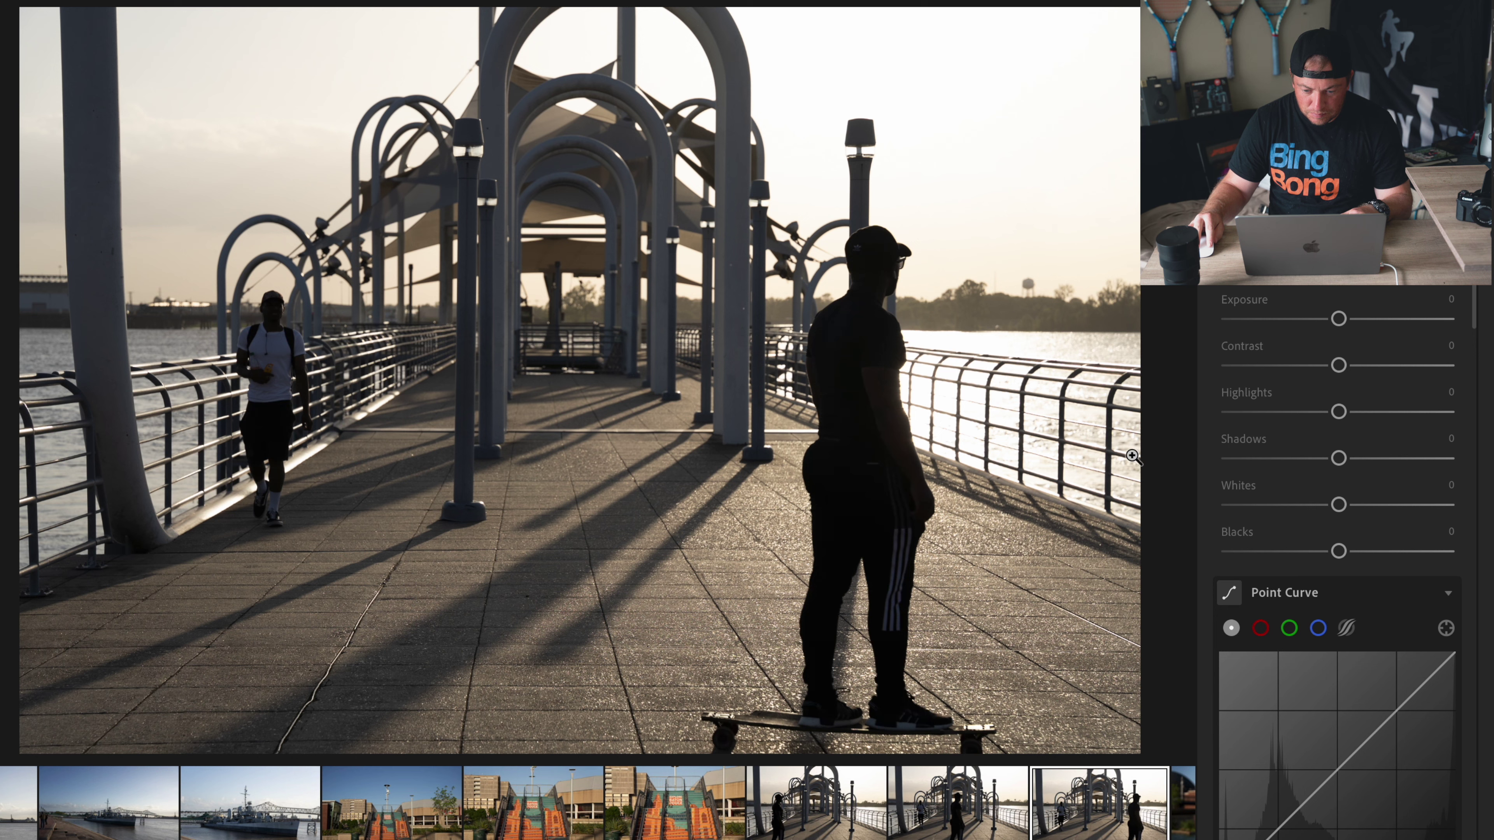
{"action": "key", "text": "shift+p"}
{"action": "left_click", "coordinate": [1088, 188]}
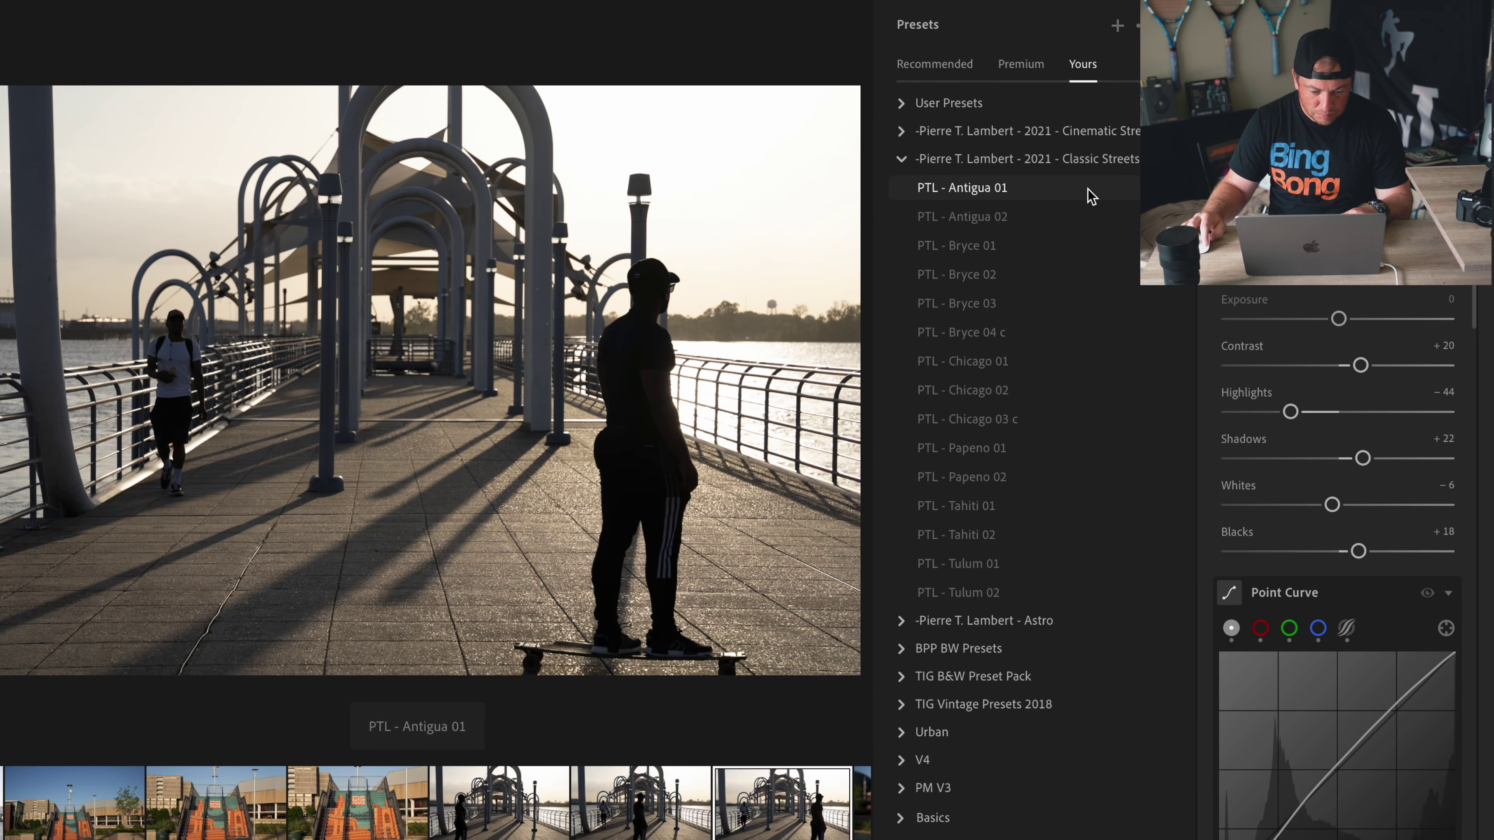
{"action": "left_click", "coordinate": [1079, 218]}
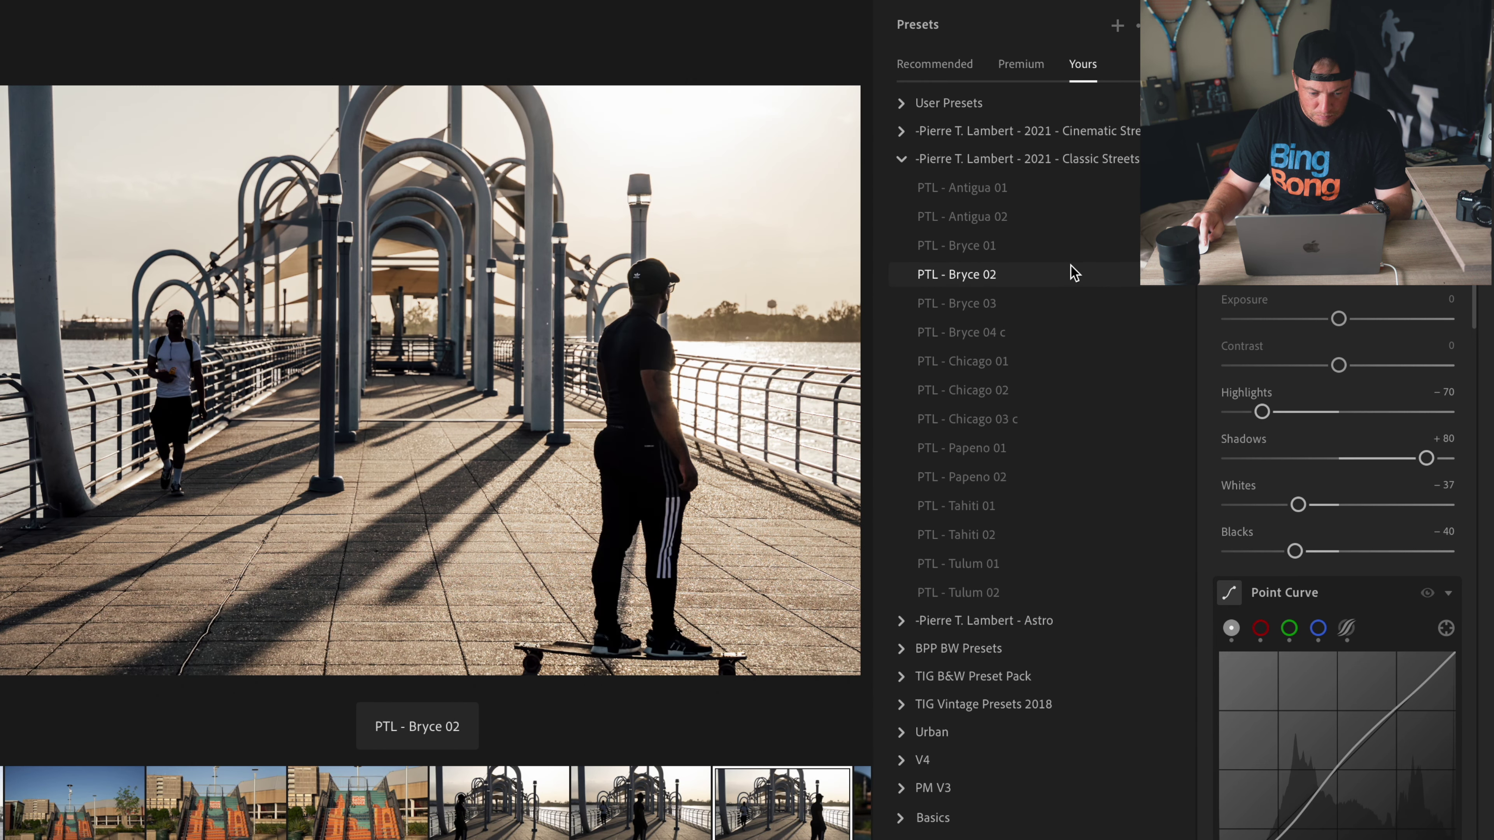
{"action": "key", "text": "ctrl+z"}
Step: Preview Cinematic Streets looks: Fushimi, Hong Kong, Roppongi 01, Shinjuku 01 and Taipei 01
{"action": "left_click", "coordinate": [916, 167]}
{"action": "left_click", "coordinate": [930, 131]}
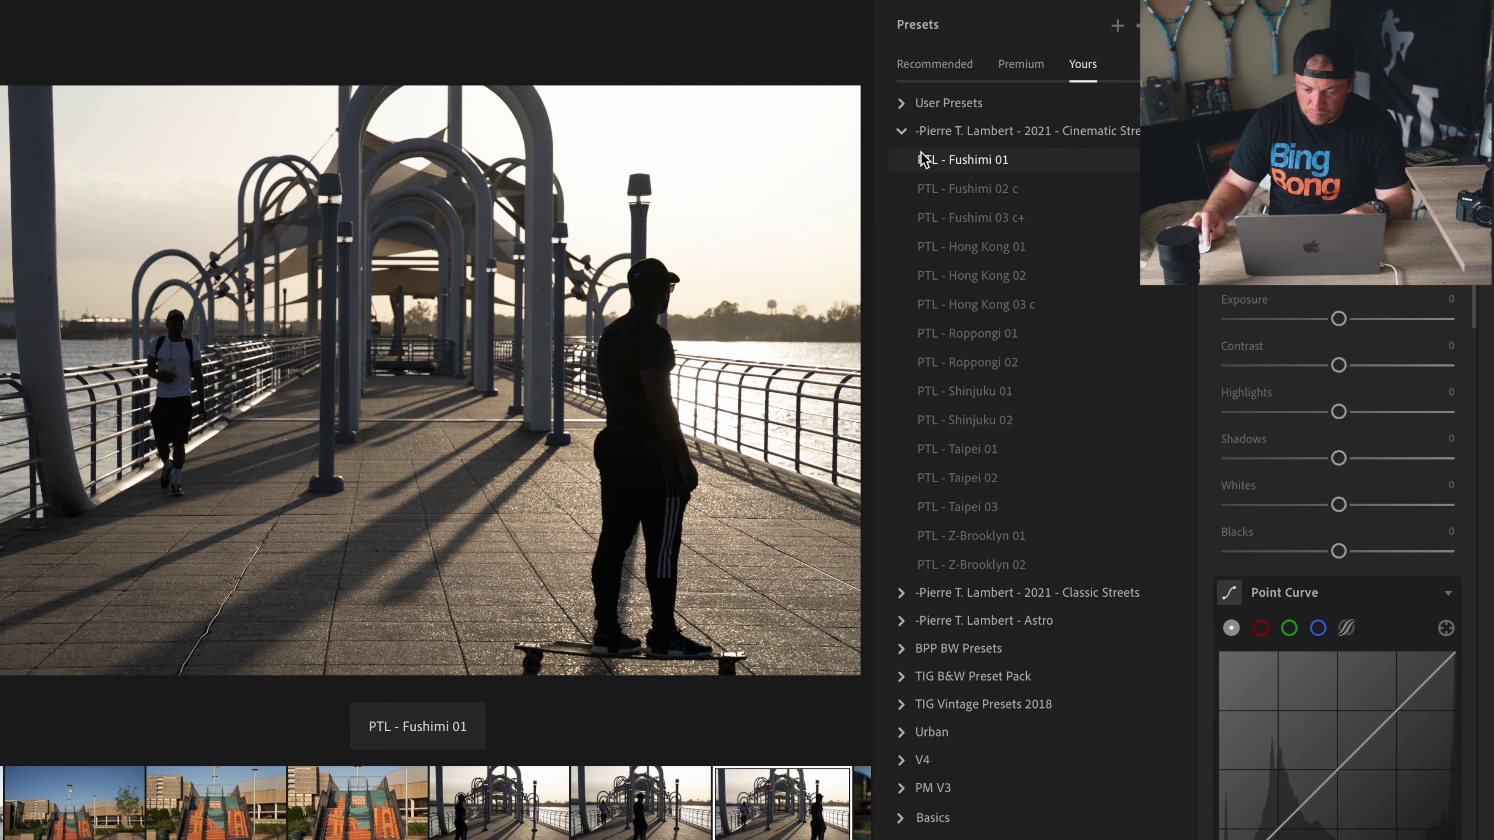
{"action": "left_click", "coordinate": [935, 161]}
{"action": "left_click", "coordinate": [949, 194]}
{"action": "left_click", "coordinate": [960, 219]}
{"action": "left_click", "coordinate": [968, 265]}
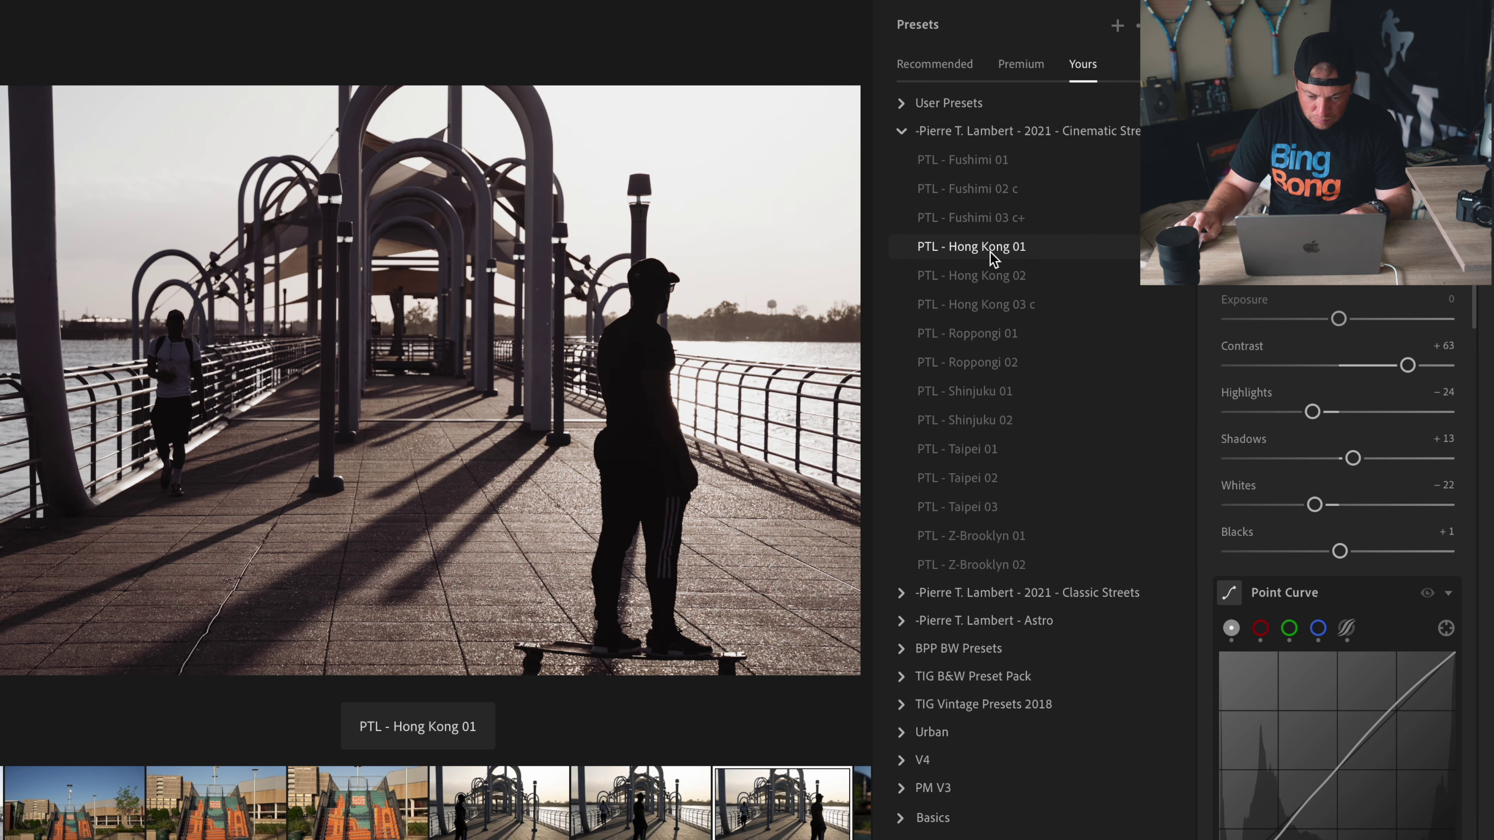
{"action": "left_click", "coordinate": [1017, 304]}
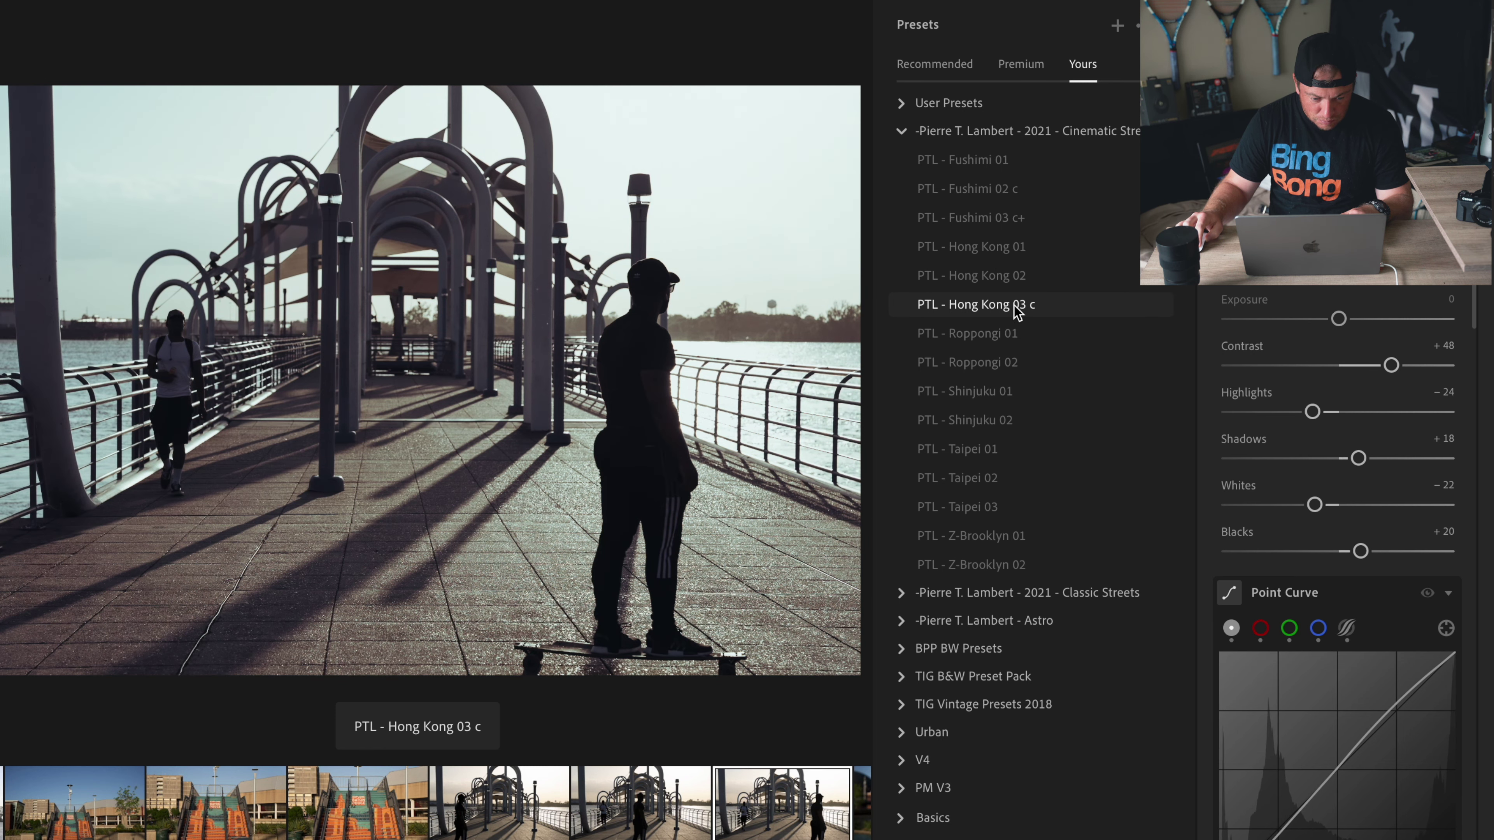
{"action": "left_click", "coordinate": [1015, 334]}
{"action": "left_click", "coordinate": [1014, 392]}
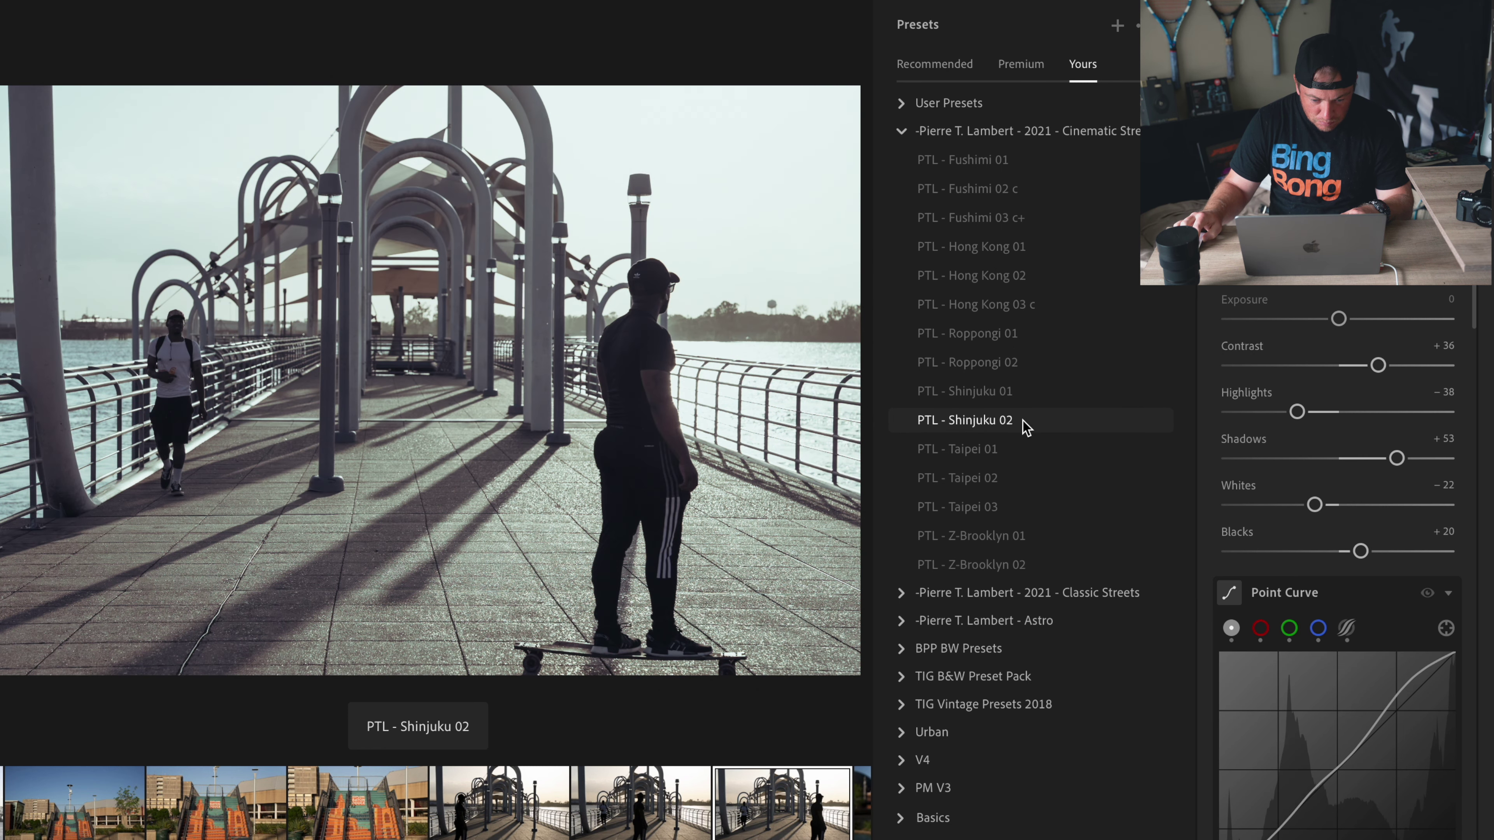
{"action": "left_click", "coordinate": [1026, 445]}
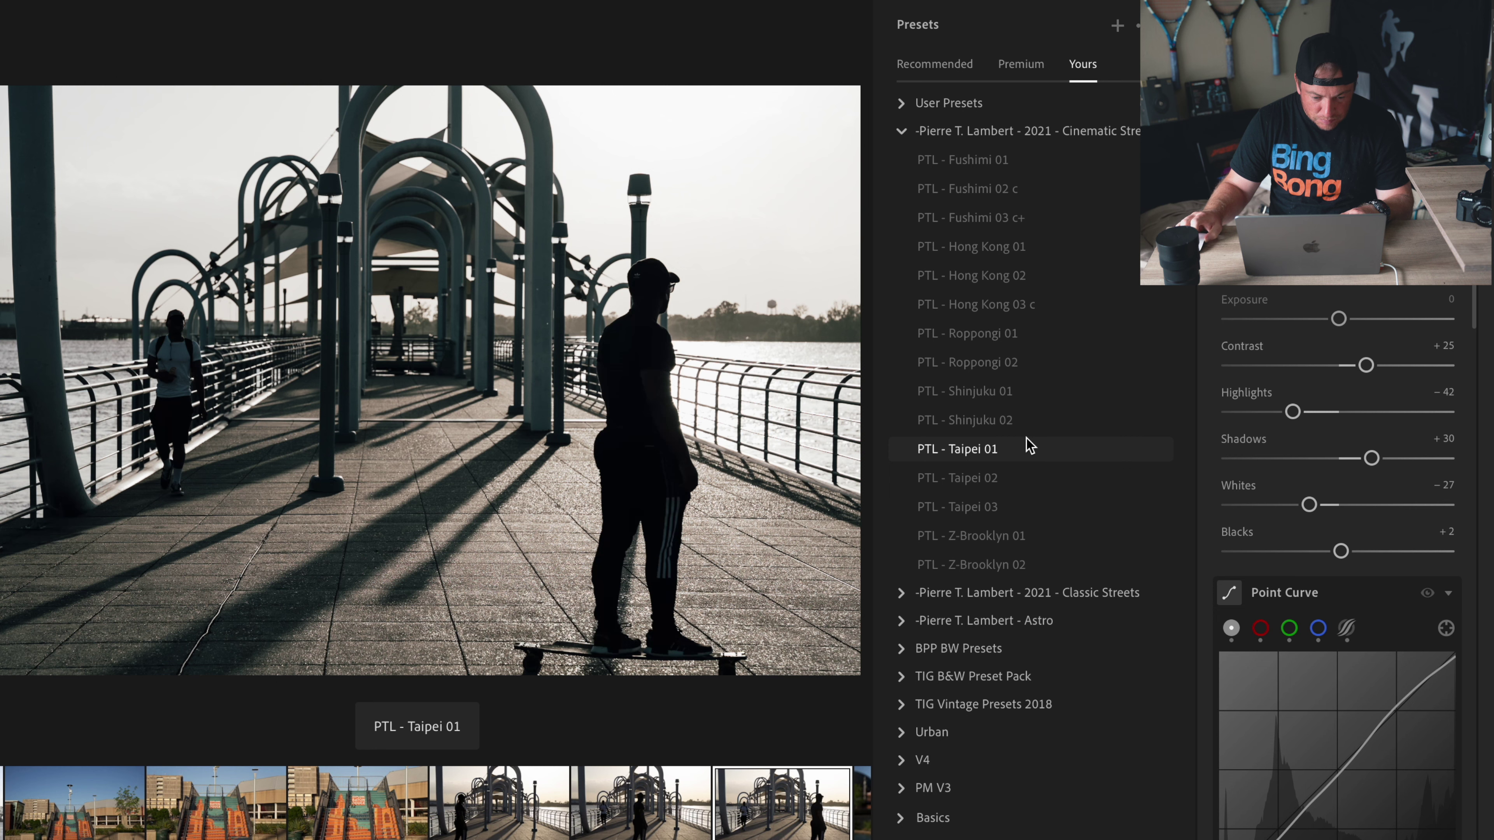
Step: Return to Classic Streets and apply PTL - Bryce 02 after previewing Antigua 02 and Bryce 01
{"action": "left_click", "coordinate": [902, 132]}
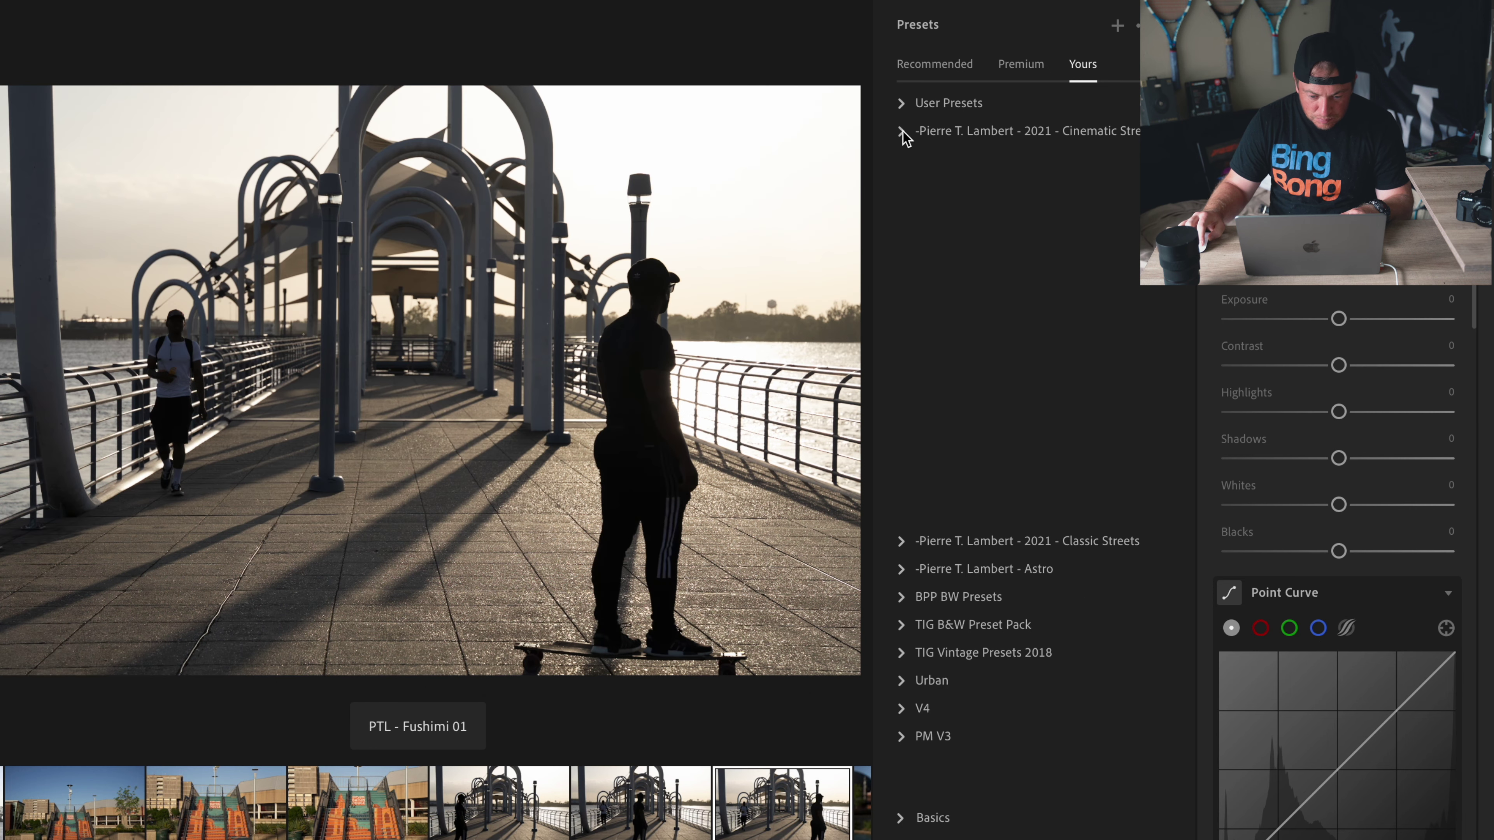
{"action": "left_click", "coordinate": [901, 159]}
{"action": "left_click", "coordinate": [962, 216]}
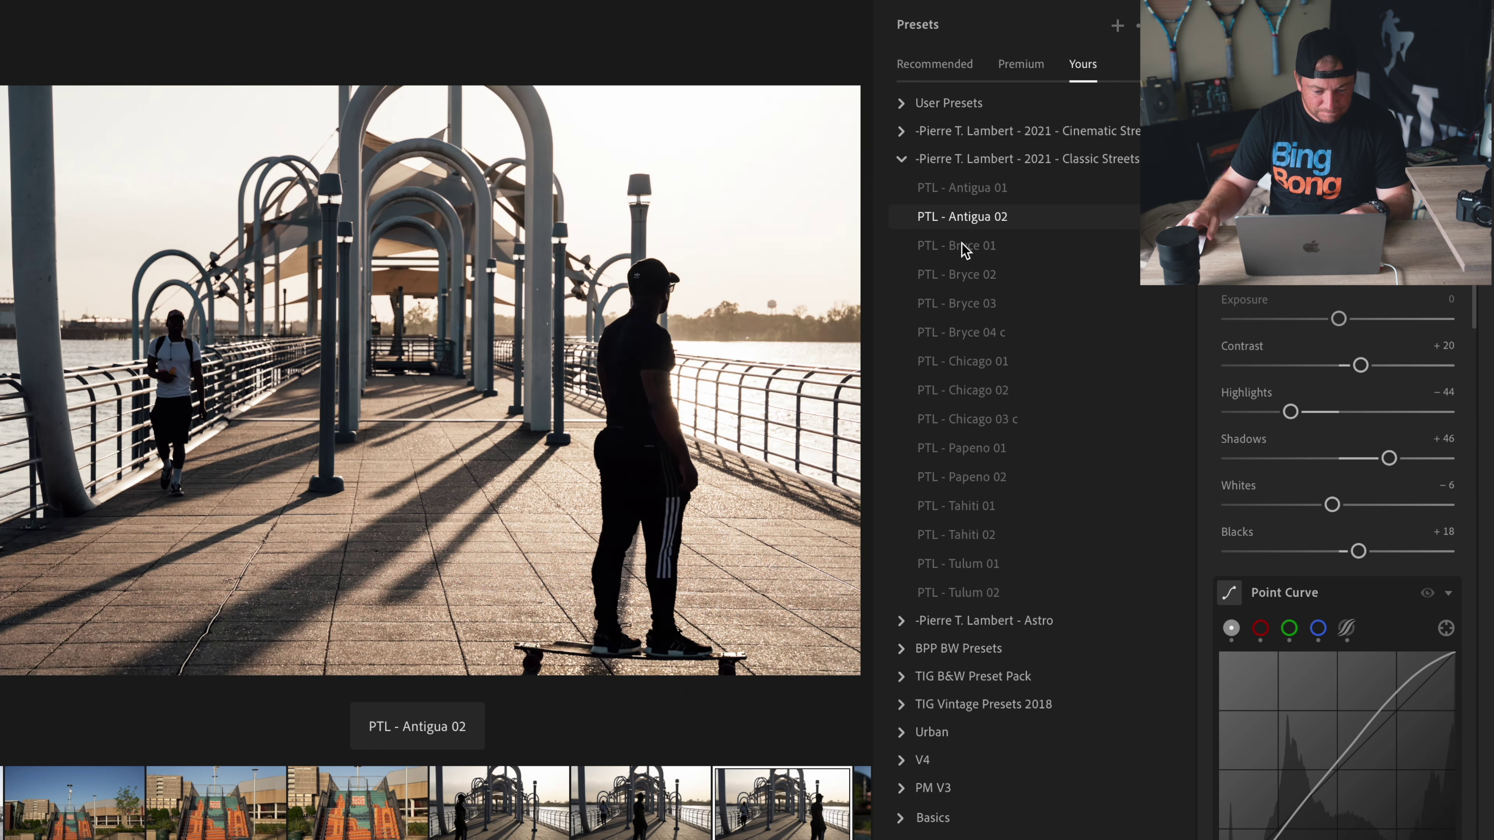
{"action": "left_click", "coordinate": [965, 247]}
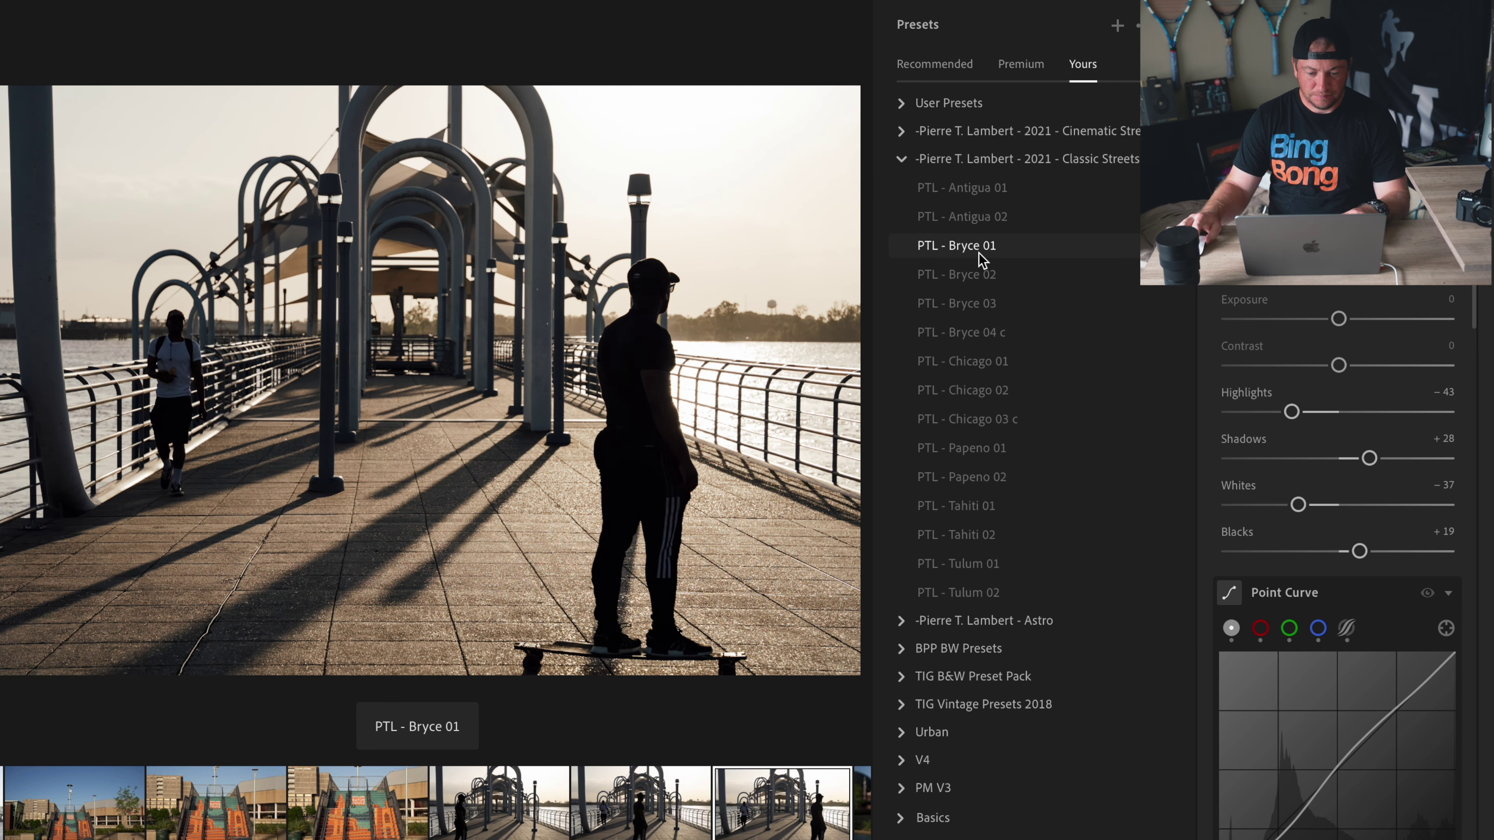
{"action": "left_click", "coordinate": [980, 274]}
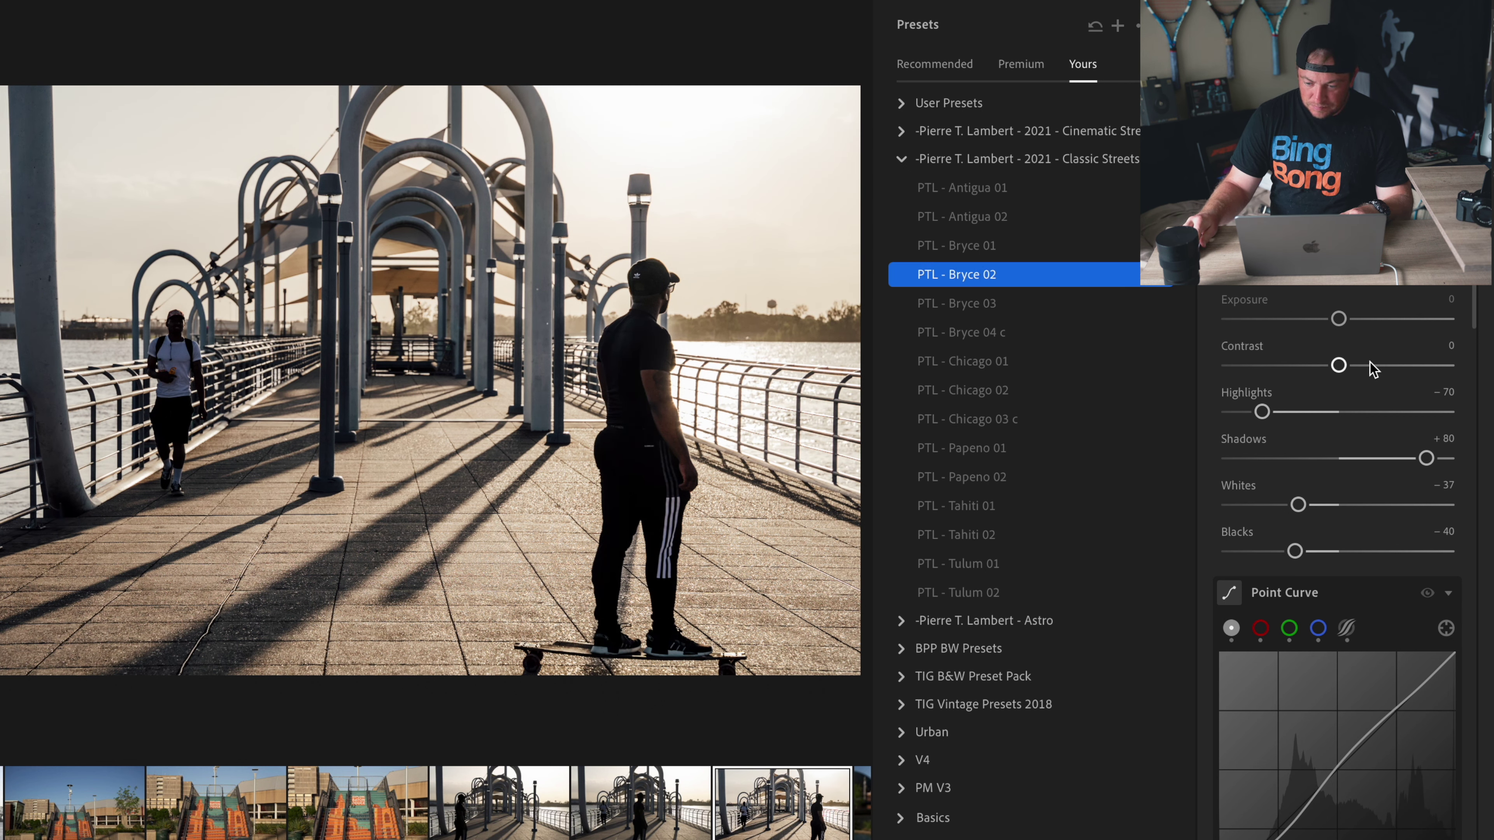
Step: Set highlights to −100, exposure to −0.36 and lift shadows to +88 on the pier photo
{"action": "left_click_drag", "start_coordinate": [1262, 412], "coordinate": [1229, 412]}
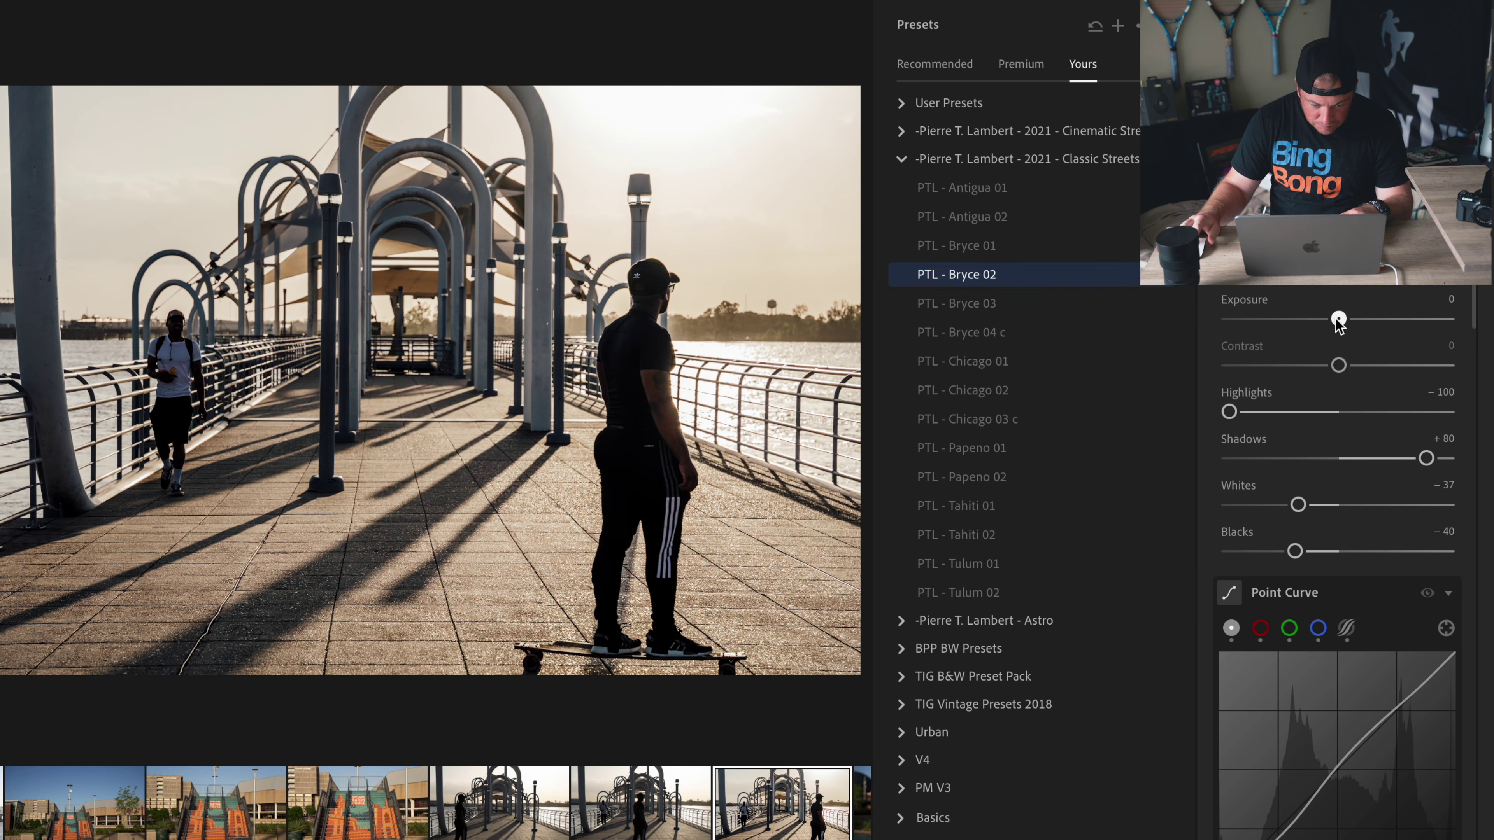
{"action": "left_click_drag", "start_coordinate": [1339, 320], "coordinate": [1331, 320]}
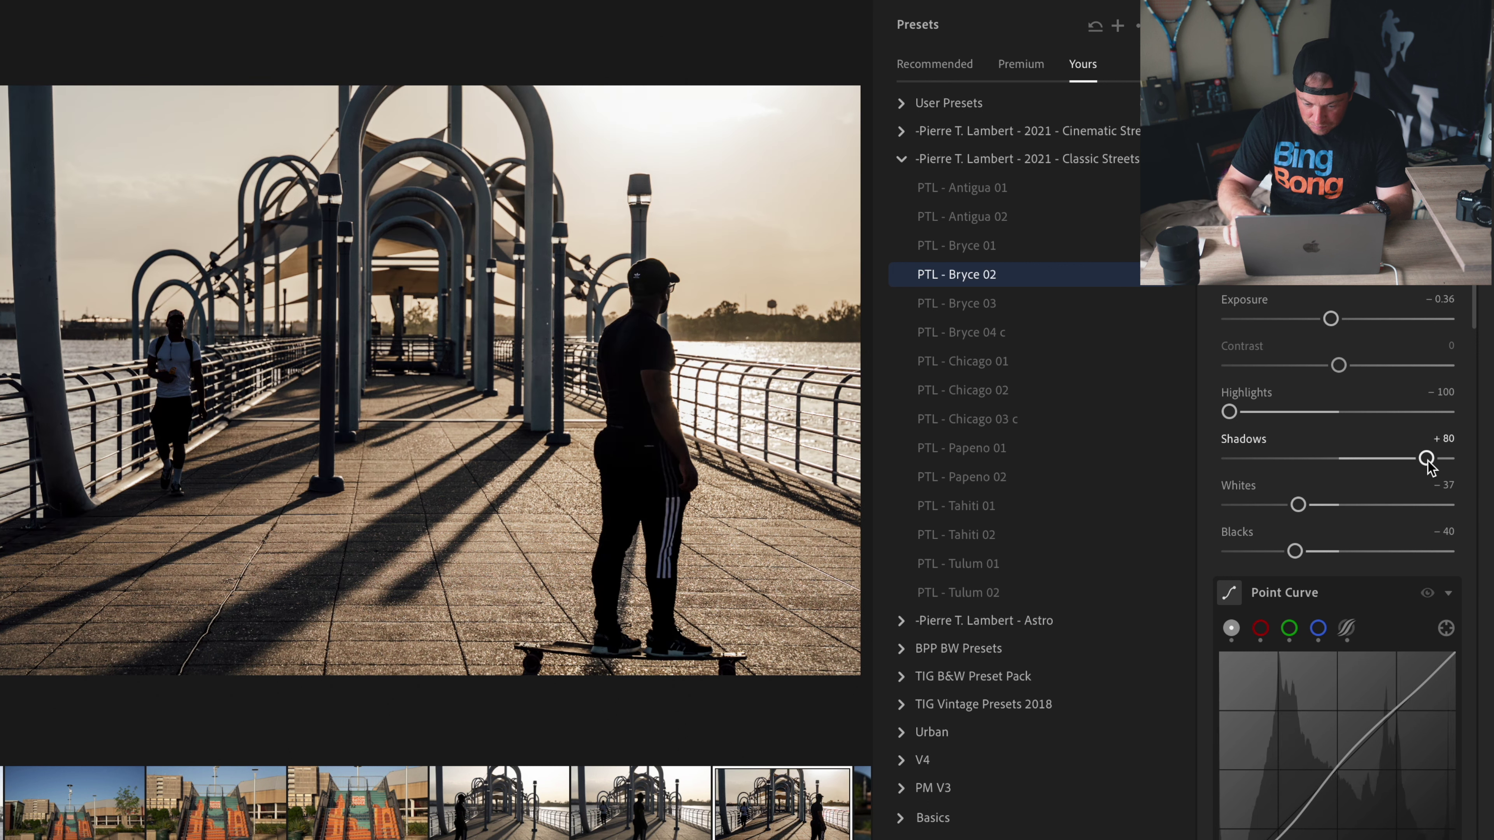
{"action": "mouse_move", "coordinate": [1427, 458]}
{"action": "left_mouse_down"}
{"action": "mouse_move", "coordinate": [1445, 458]}
{"action": "mouse_move", "coordinate": [1387, 458]}
{"action": "mouse_move", "coordinate": [1443, 463]}
{"action": "left_mouse_up"}
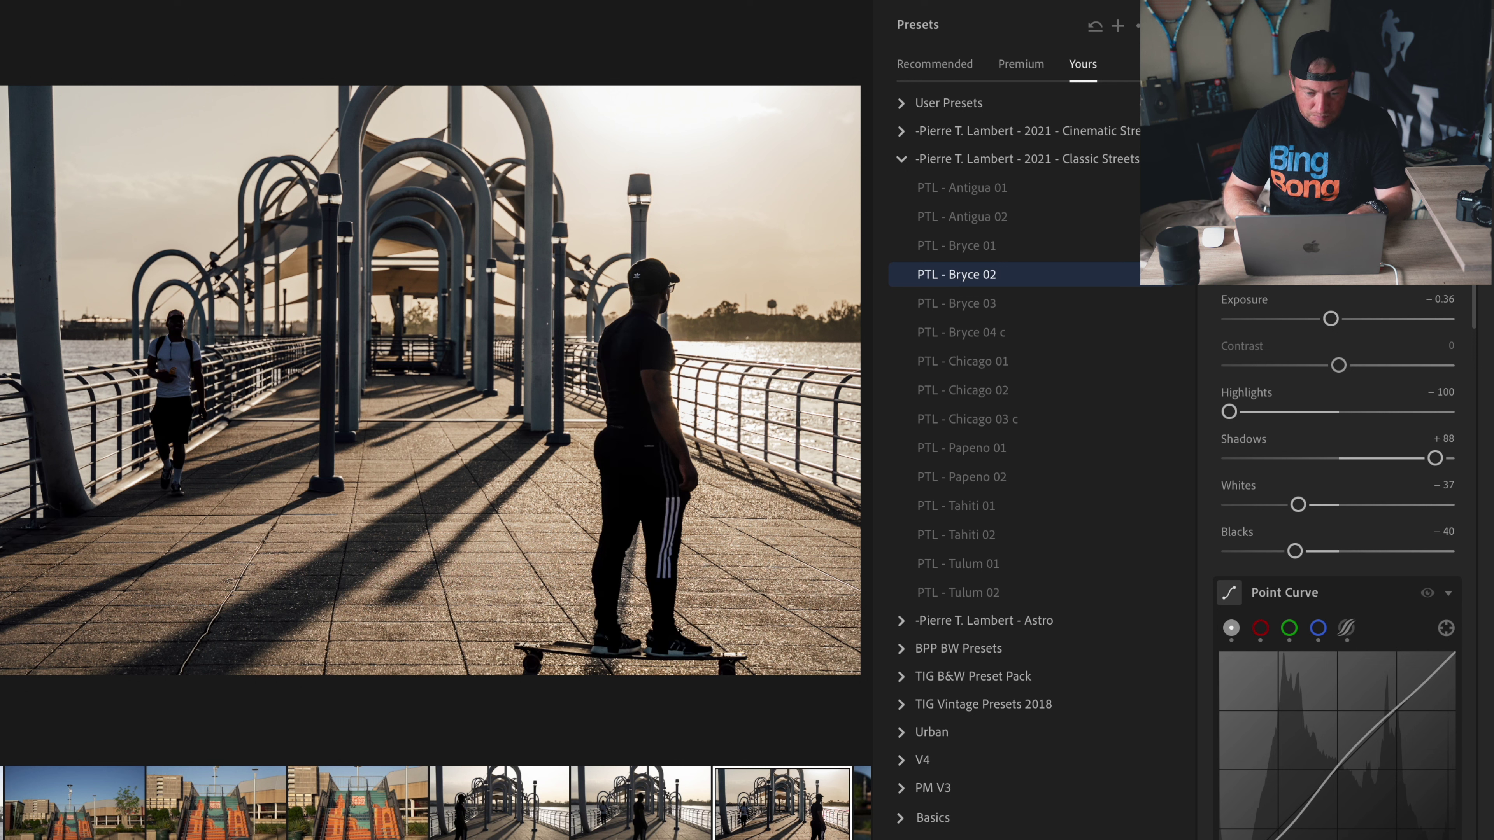
Step: Confirm the pier photo's crop and export it to the Baton Rouge folder
{"action": "key", "text": "c"}
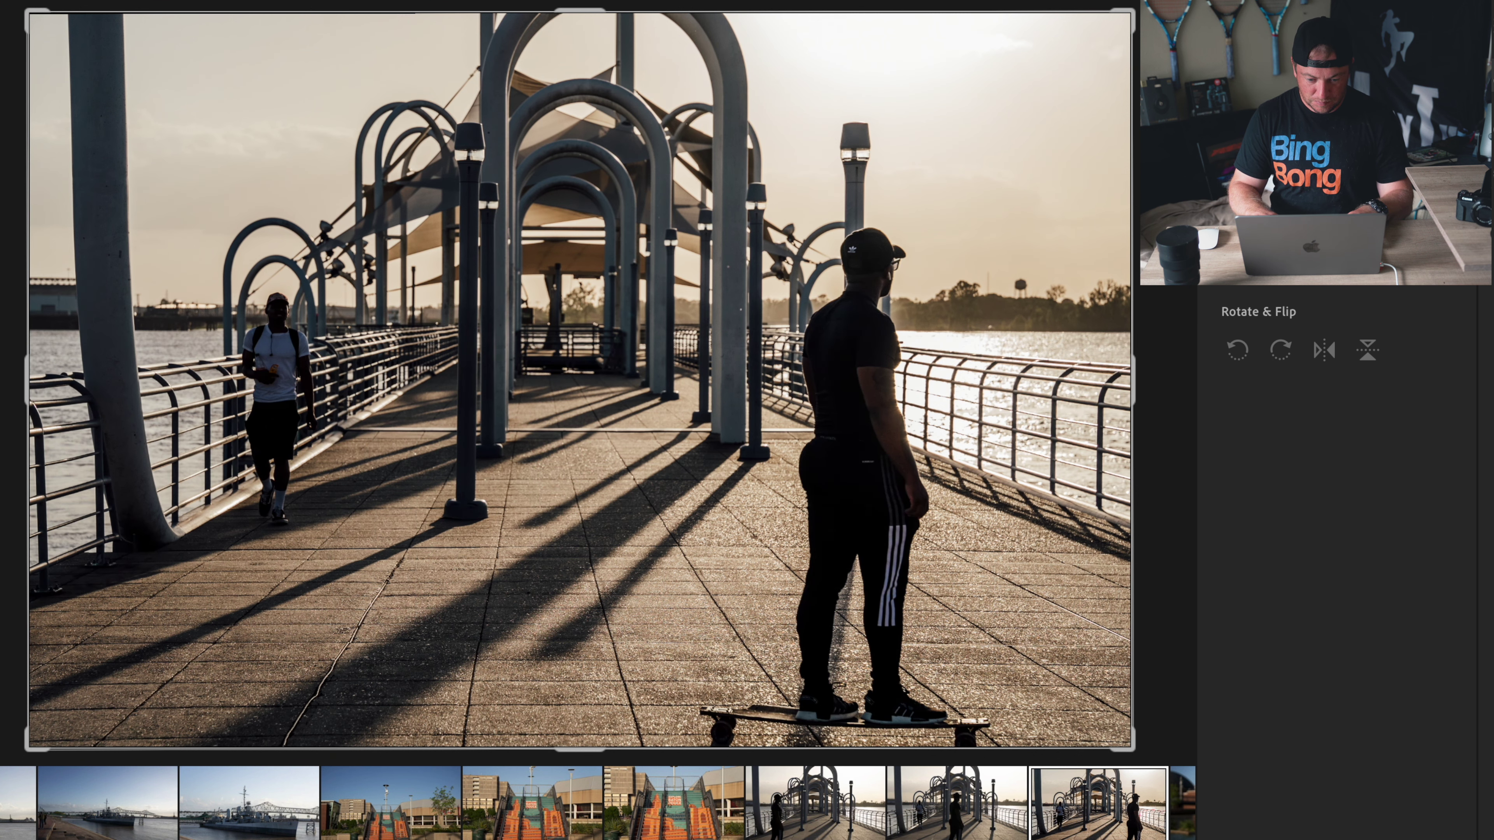
{"action": "key", "text": "e"}
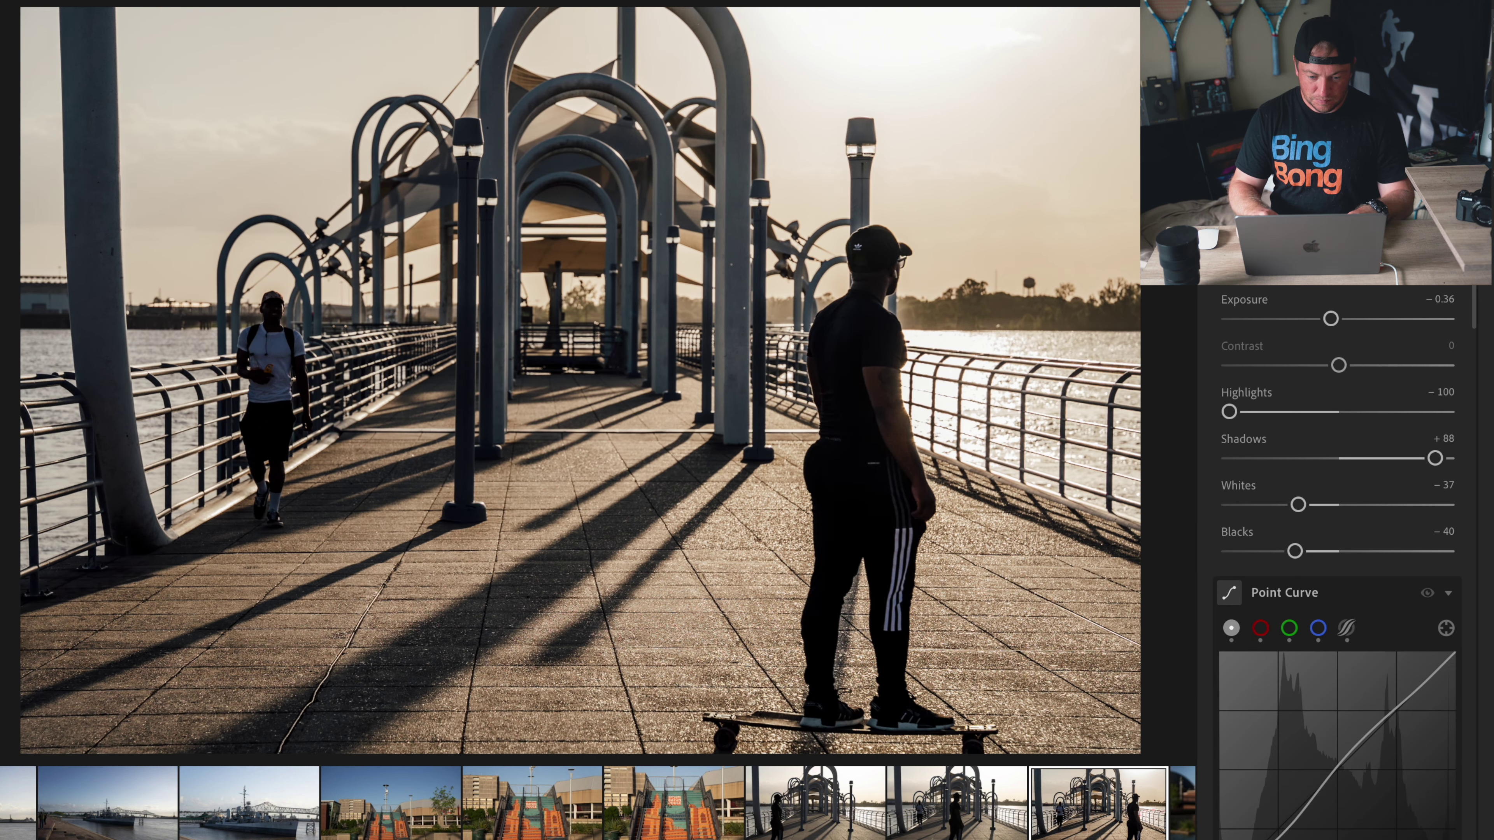
{"action": "key", "text": "super+shift+e"}
{"action": "key", "text": "Return"}
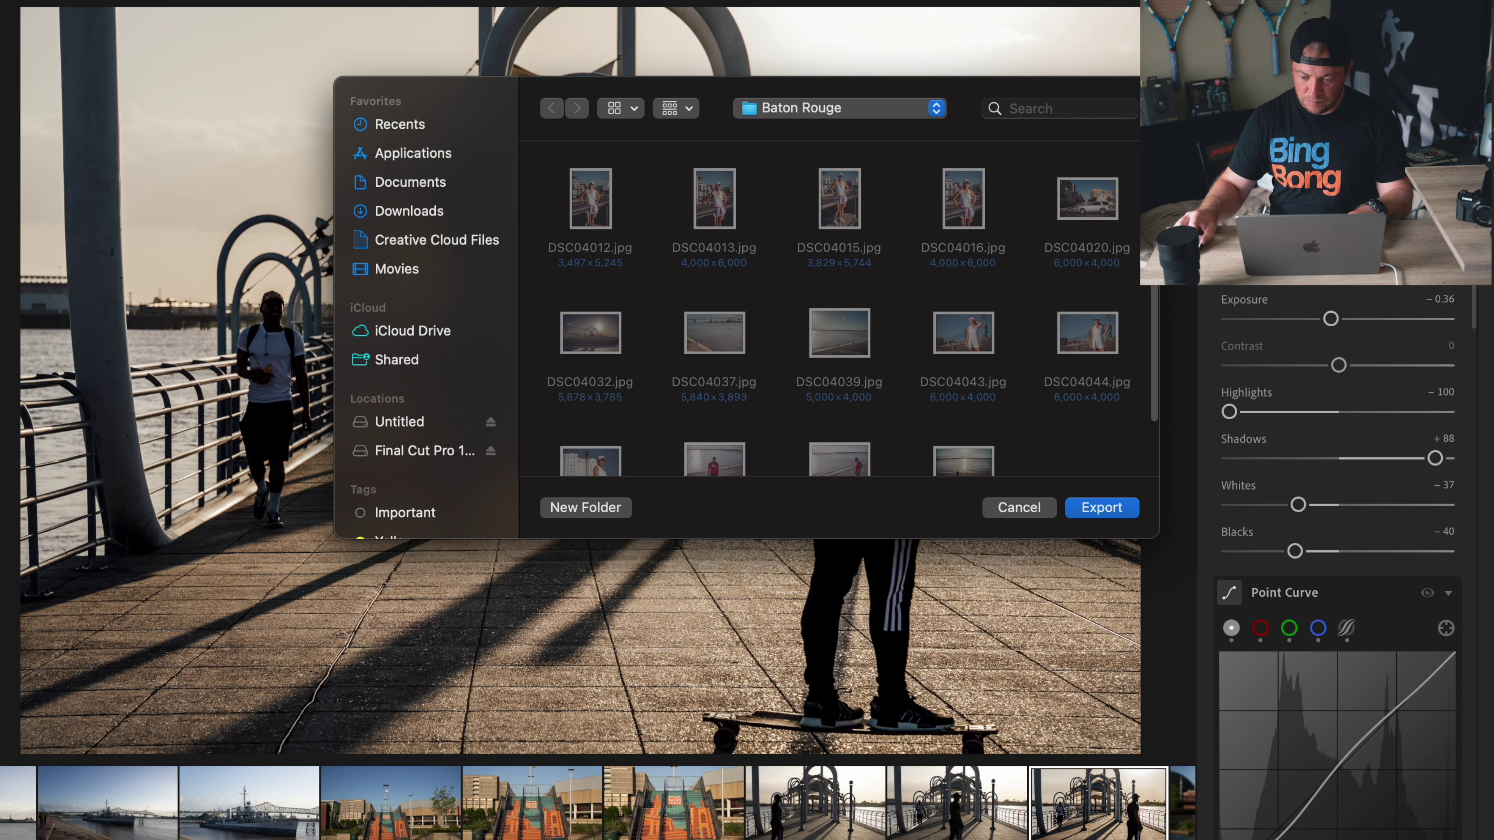
{"action": "left_click", "coordinate": [1089, 507]}
Step: Compare nearby portraits, settle on the smiling horizontal shot, and show the presets list
{"action": "key", "text": "Right"}
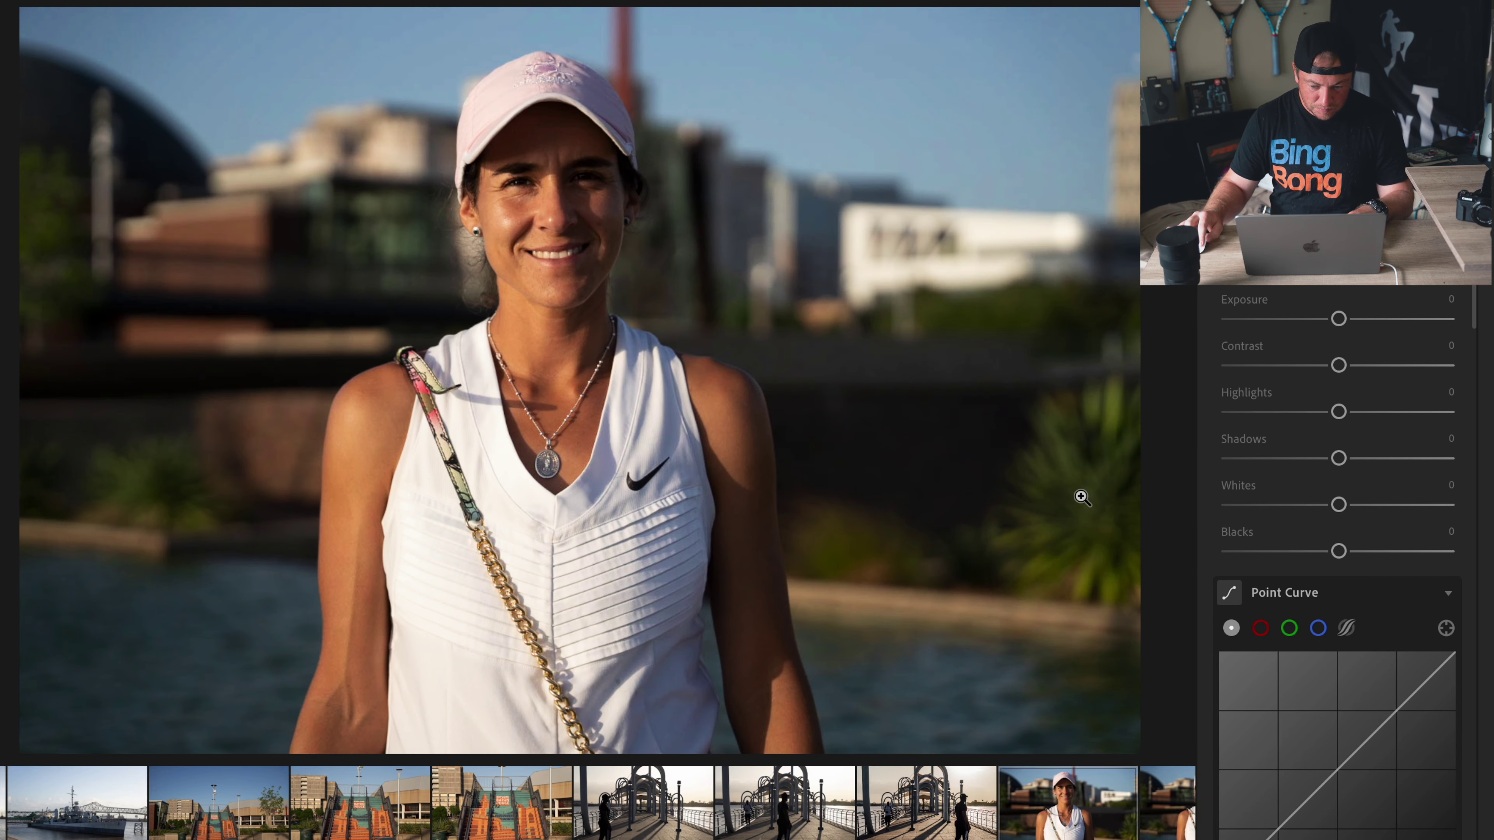
{"action": "key", "text": "Right"}
{"action": "key", "text": "Right"}
{"action": "key", "text": "Right"}
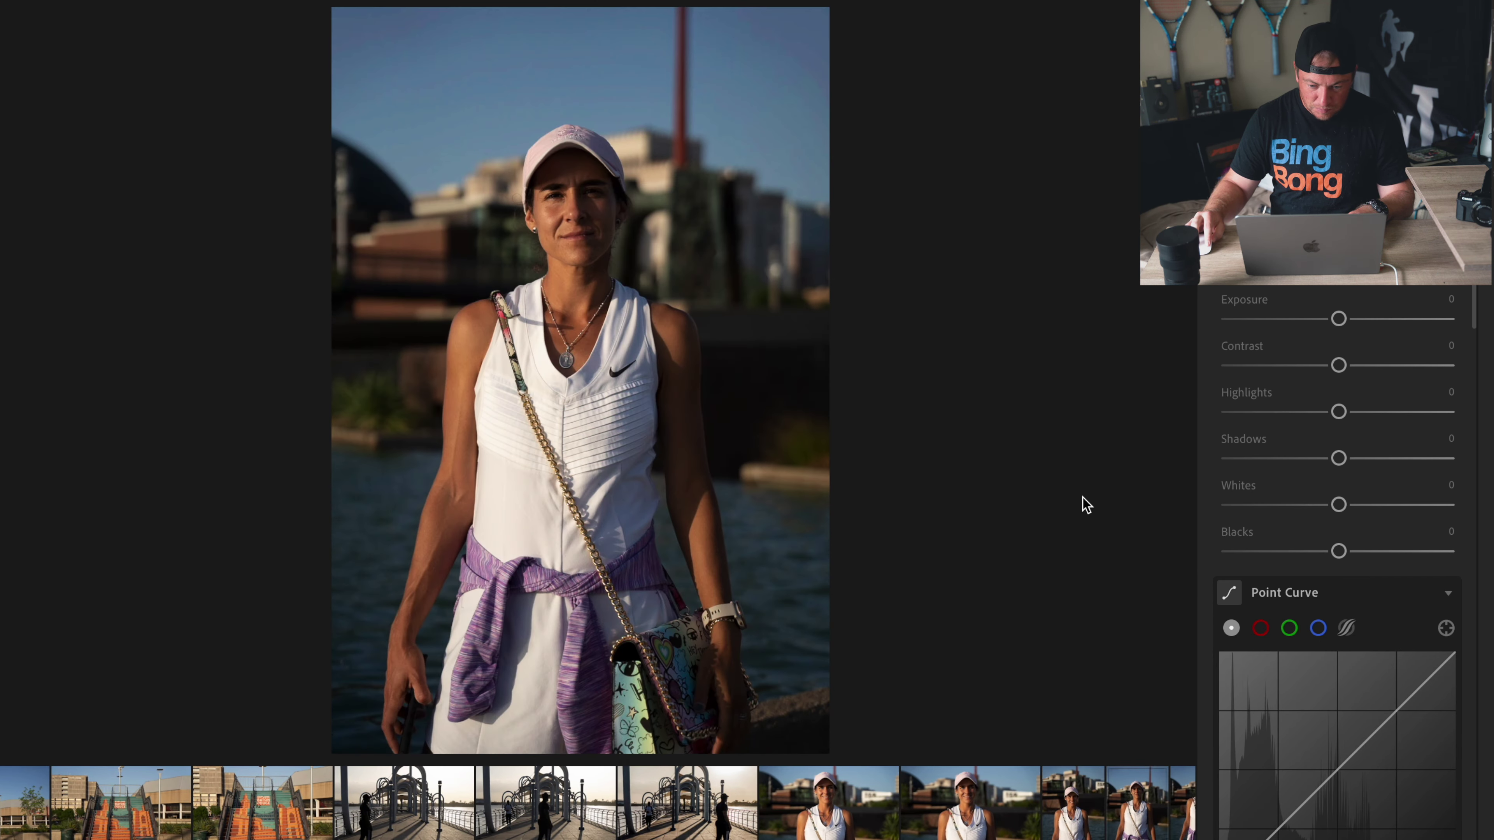
{"action": "key", "text": "Right"}
{"action": "key", "text": "Right"}
{"action": "key", "text": "Left"}
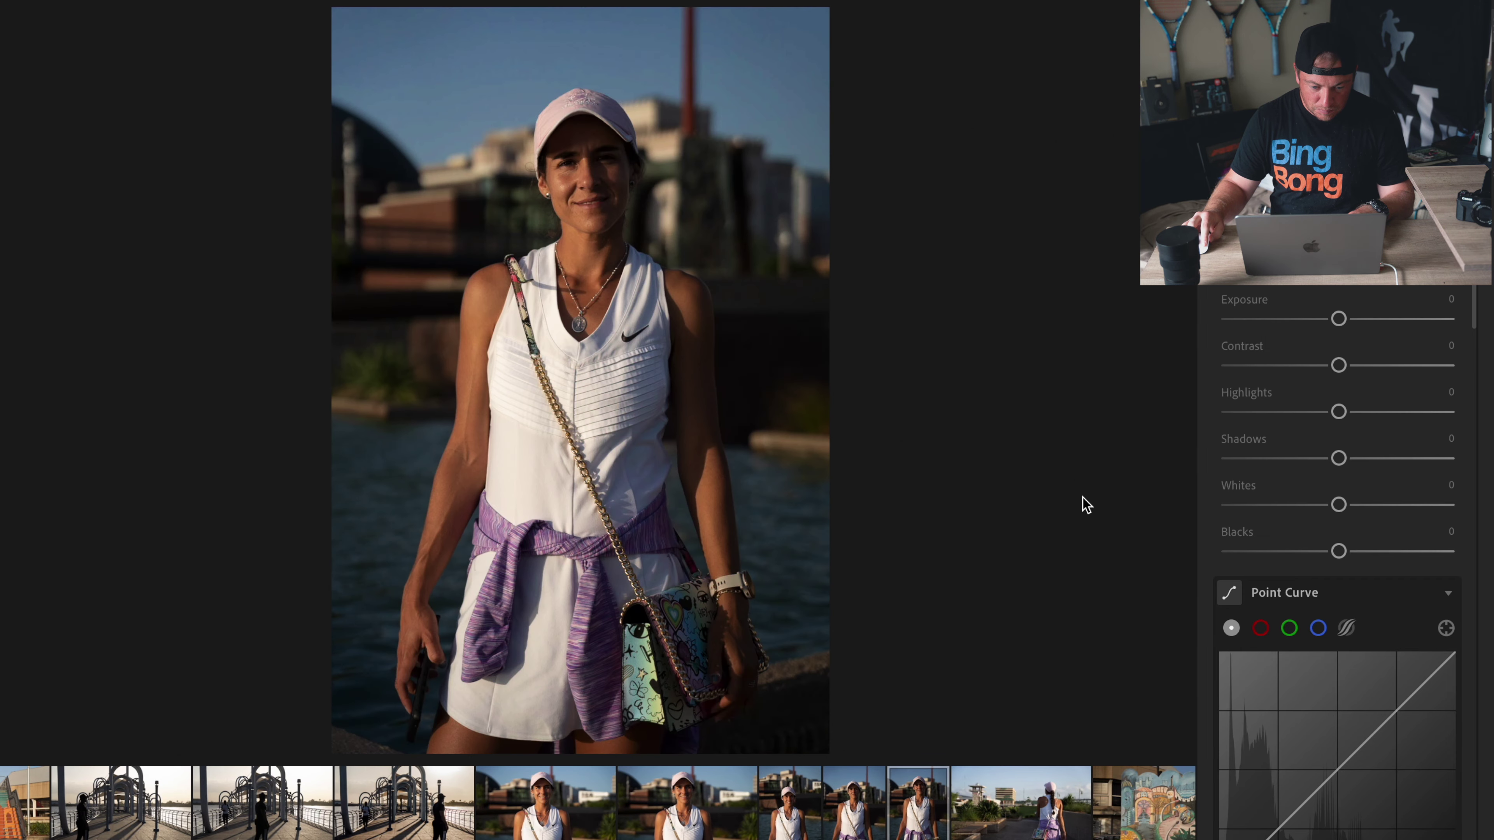
{"action": "key", "text": "Left"}
{"action": "key", "text": "Left"}
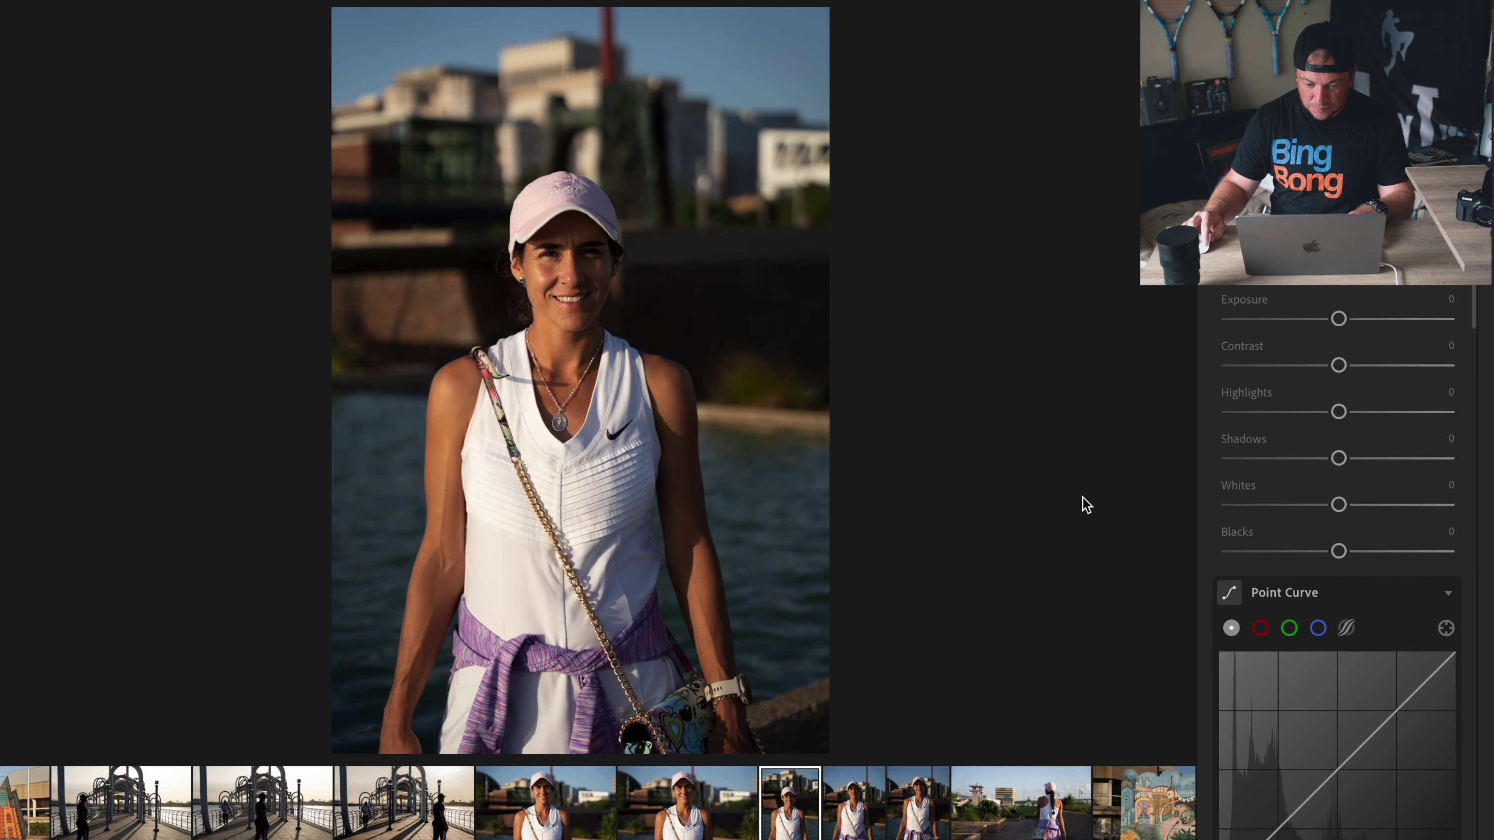
{"action": "key", "text": "Left"}
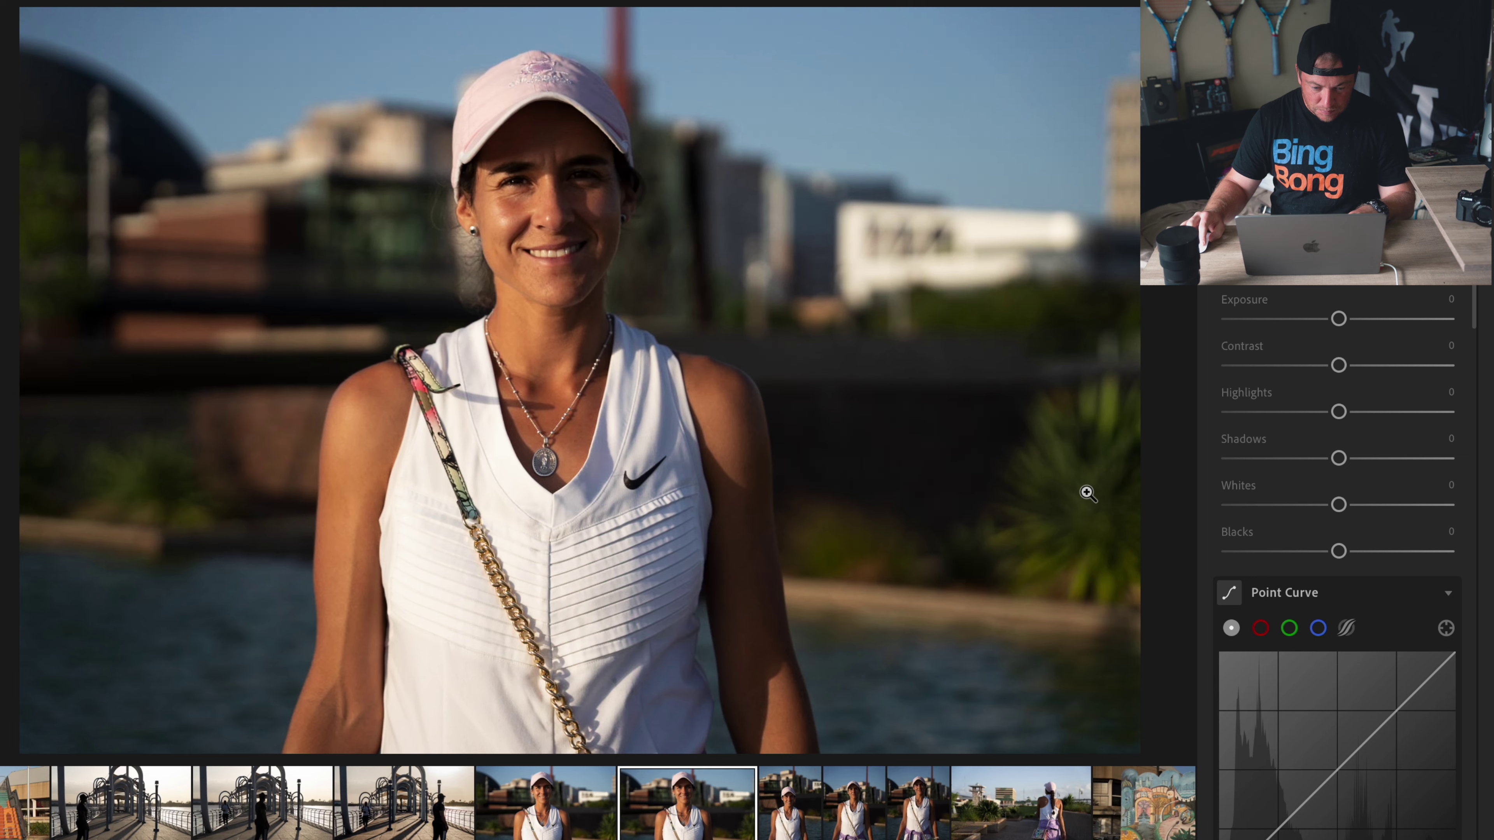
{"action": "key", "text": "Left"}
{"action": "key", "text": "Right"}
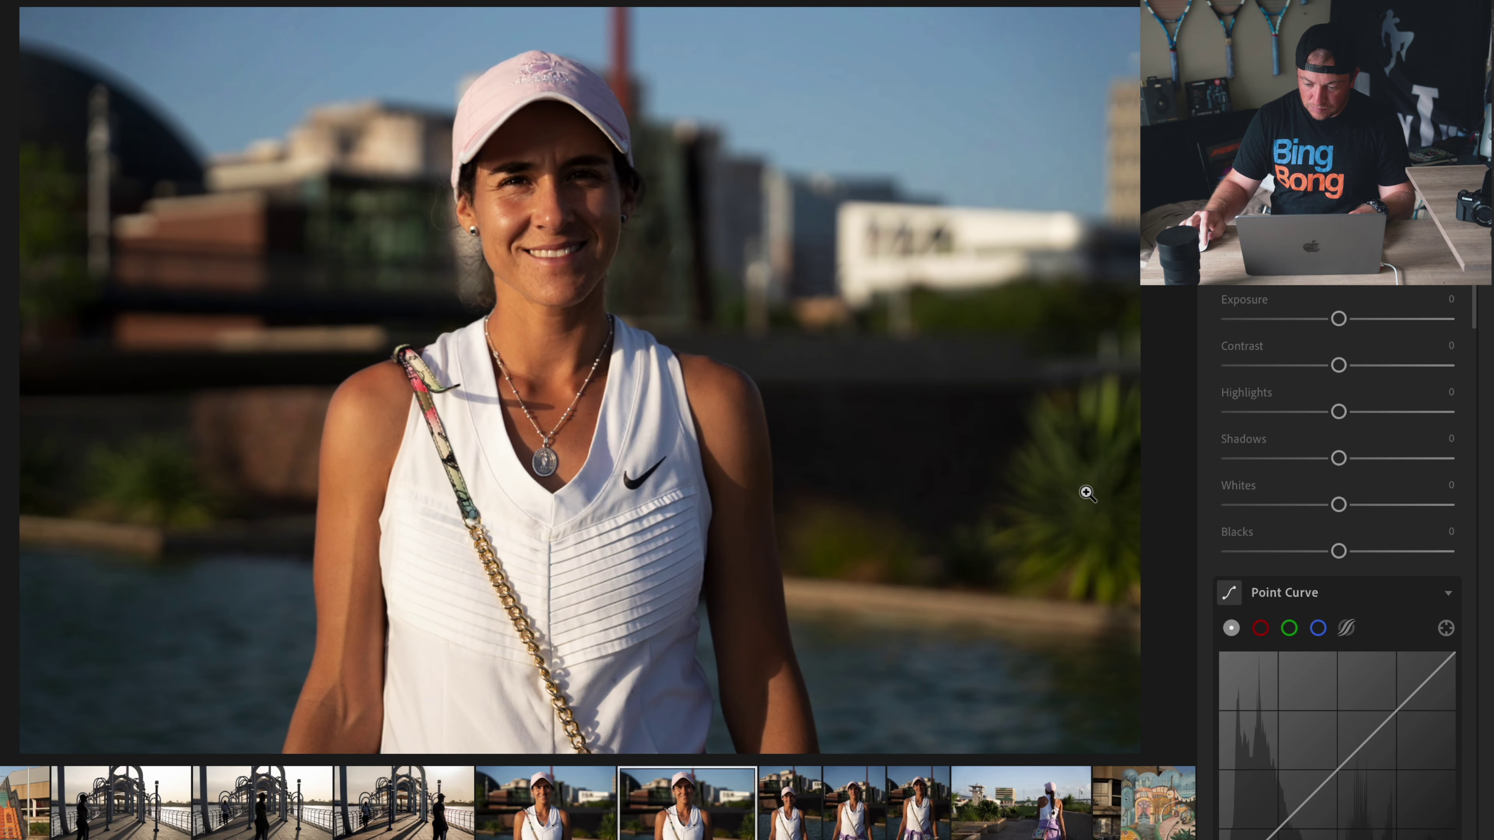
{"action": "key", "text": "Left"}
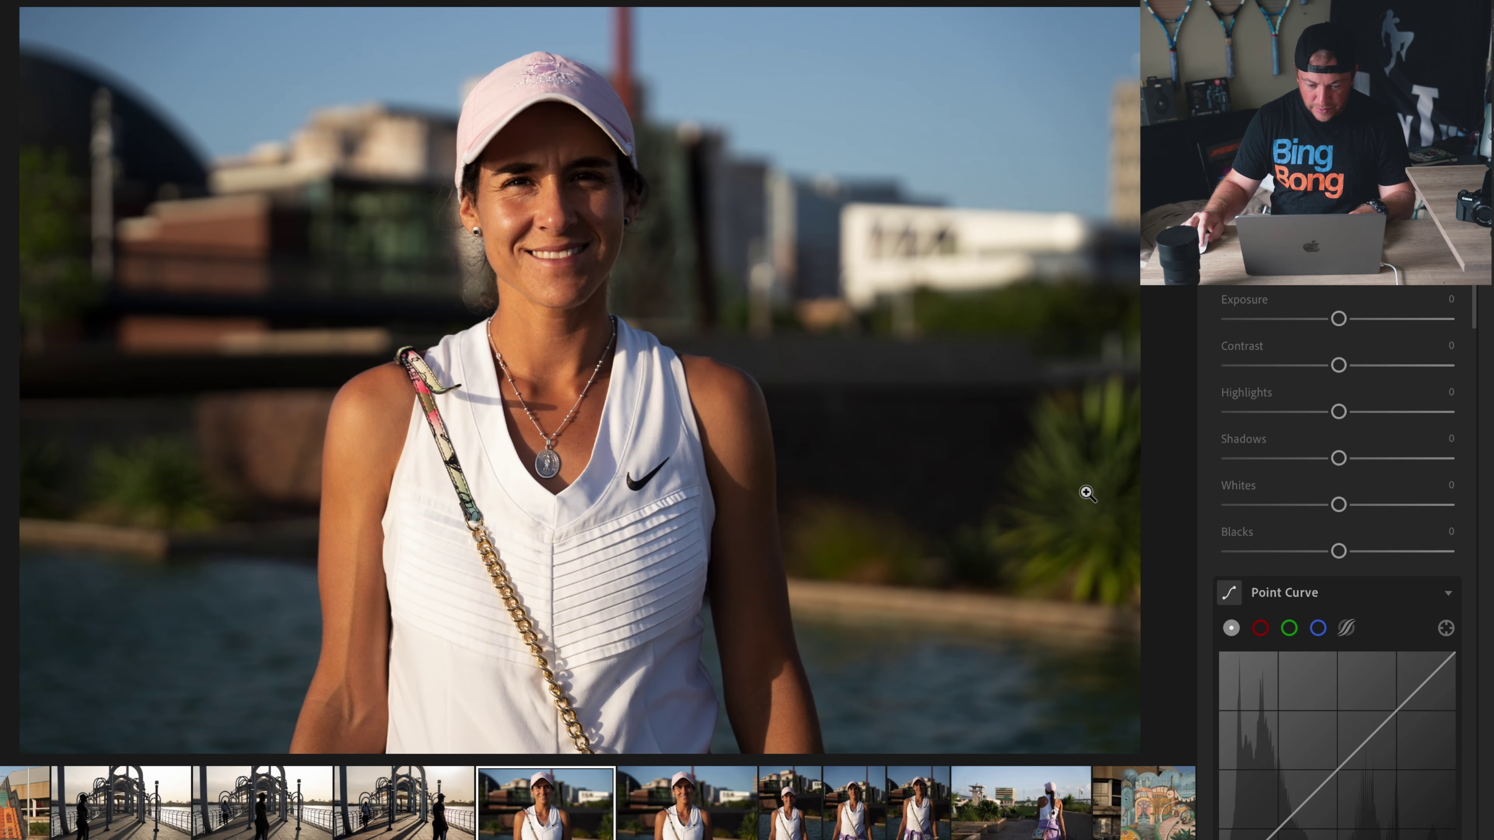
{"action": "key", "text": "Right"}
{"action": "key", "text": "Right"}
{"action": "key", "text": "Left"}
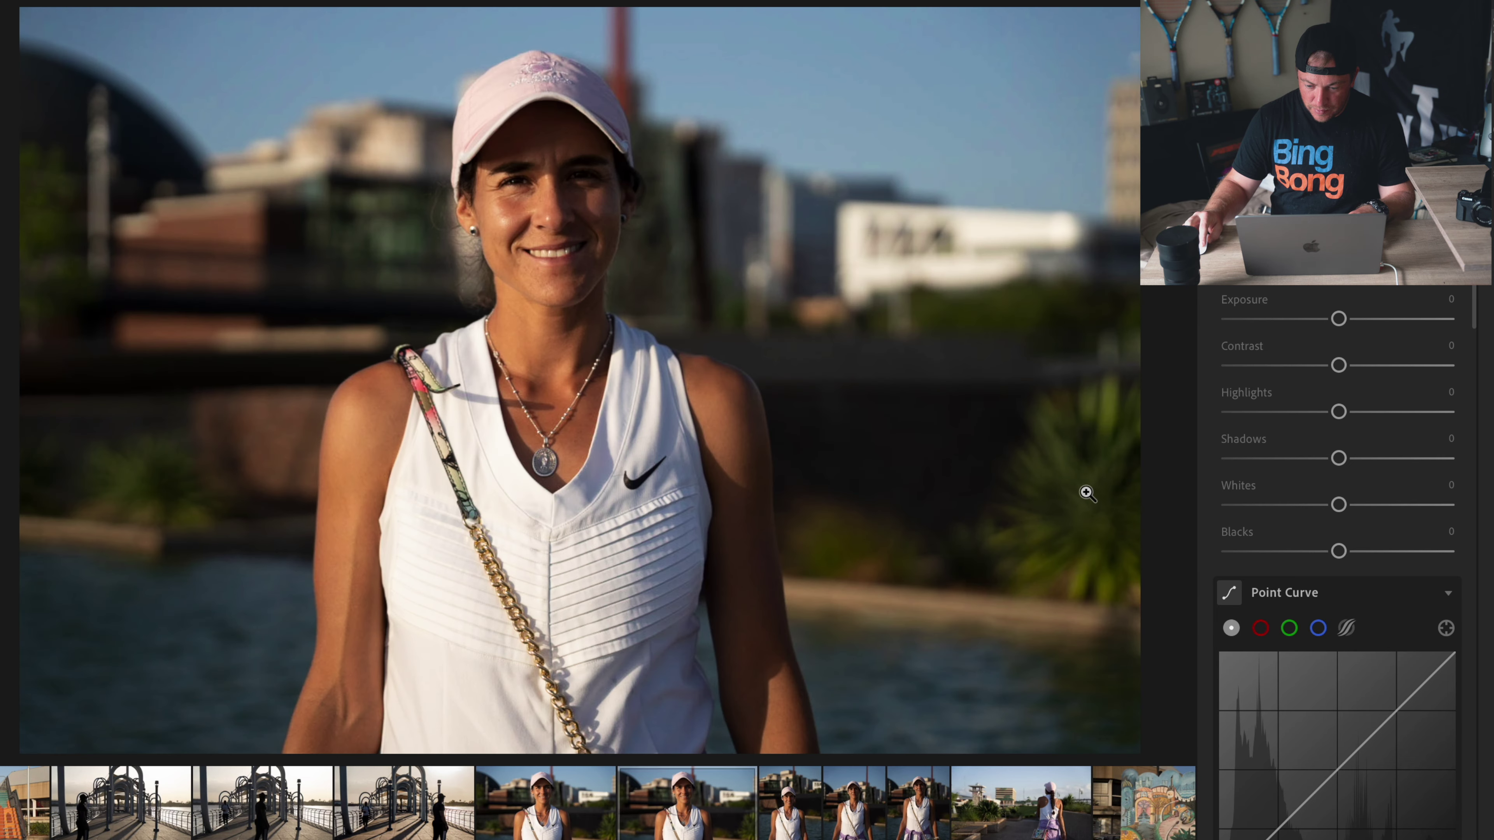
{"action": "key", "text": "Left"}
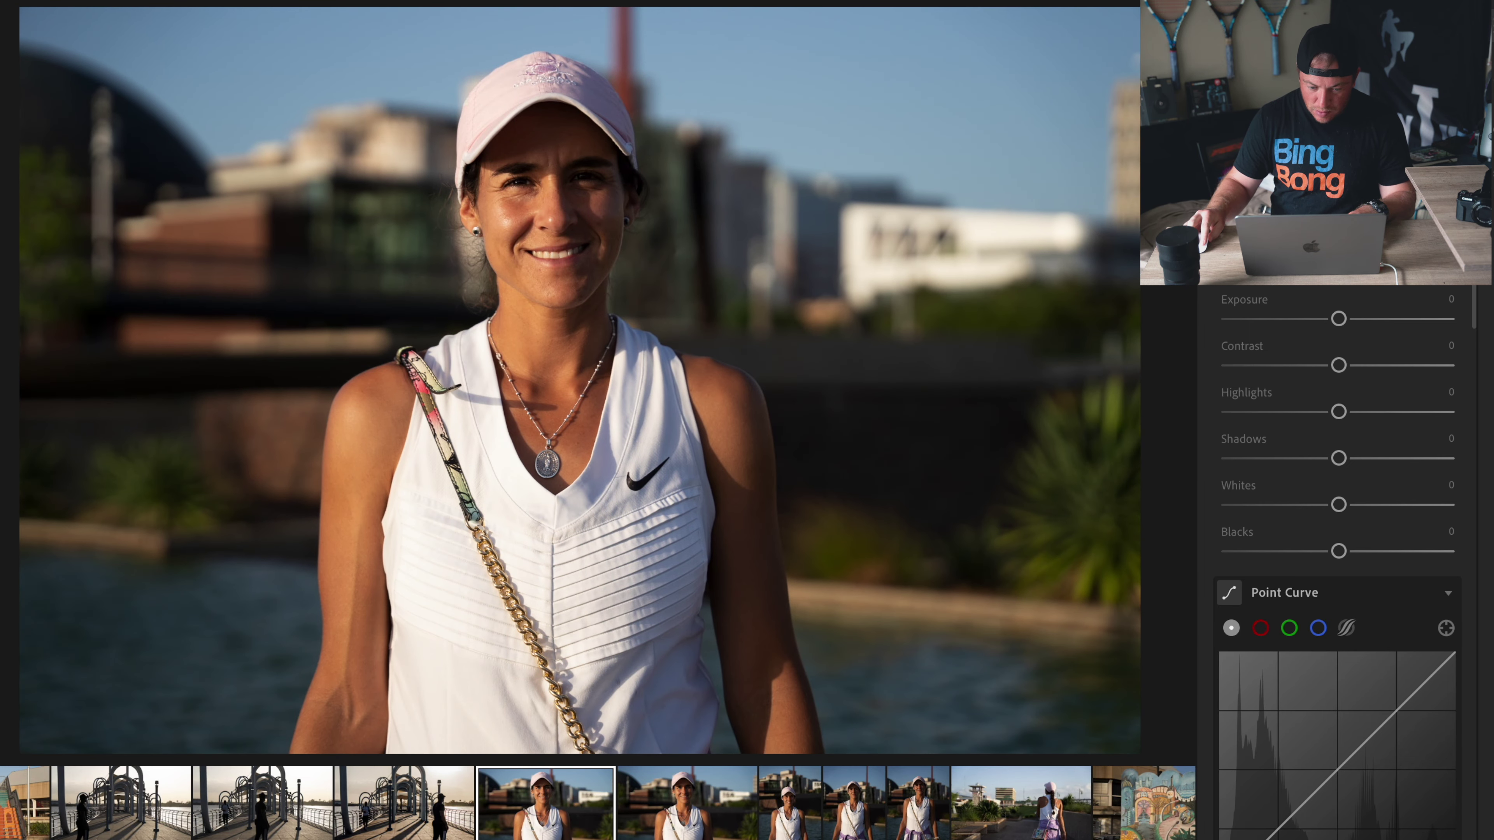
{"action": "key", "text": "shift+p"}
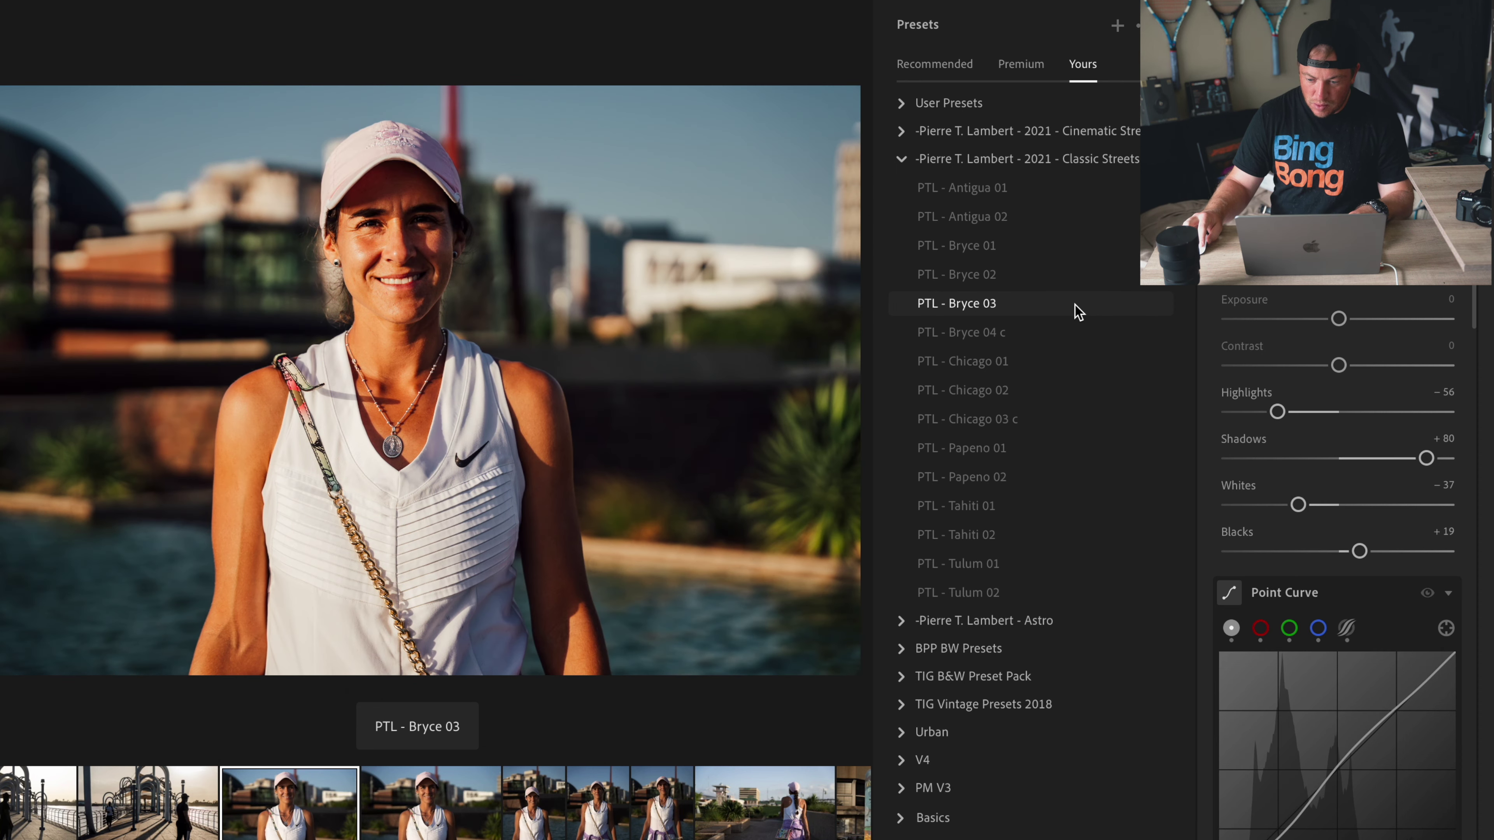
Step: Apply the Cinematic Streets PTL - Hong Kong 02 preset after trying Fushimi 03 c+
{"action": "left_click", "coordinate": [901, 158]}
{"action": "left_click", "coordinate": [901, 131]}
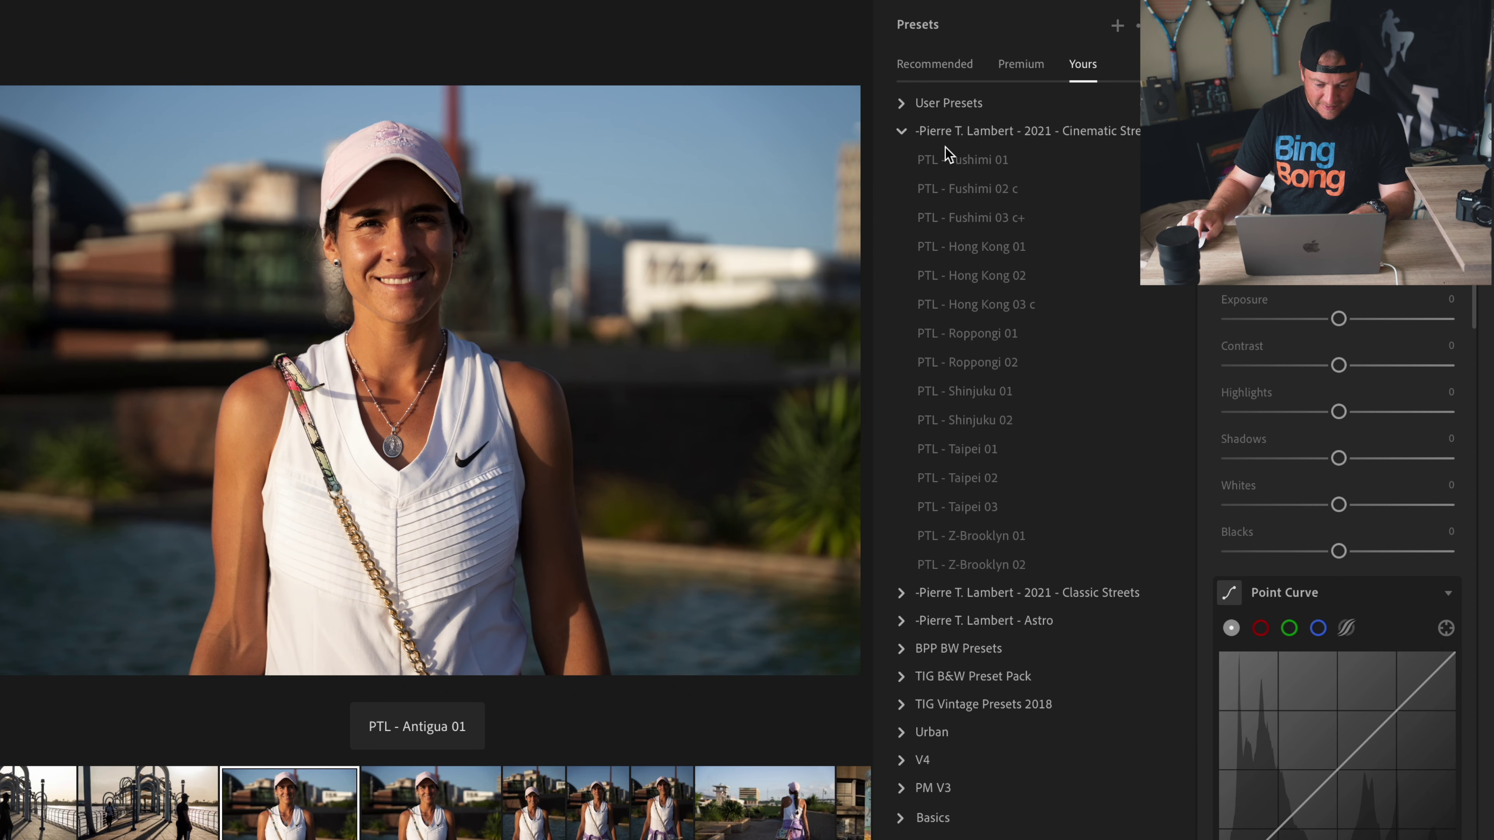
{"action": "left_click", "coordinate": [979, 223]}
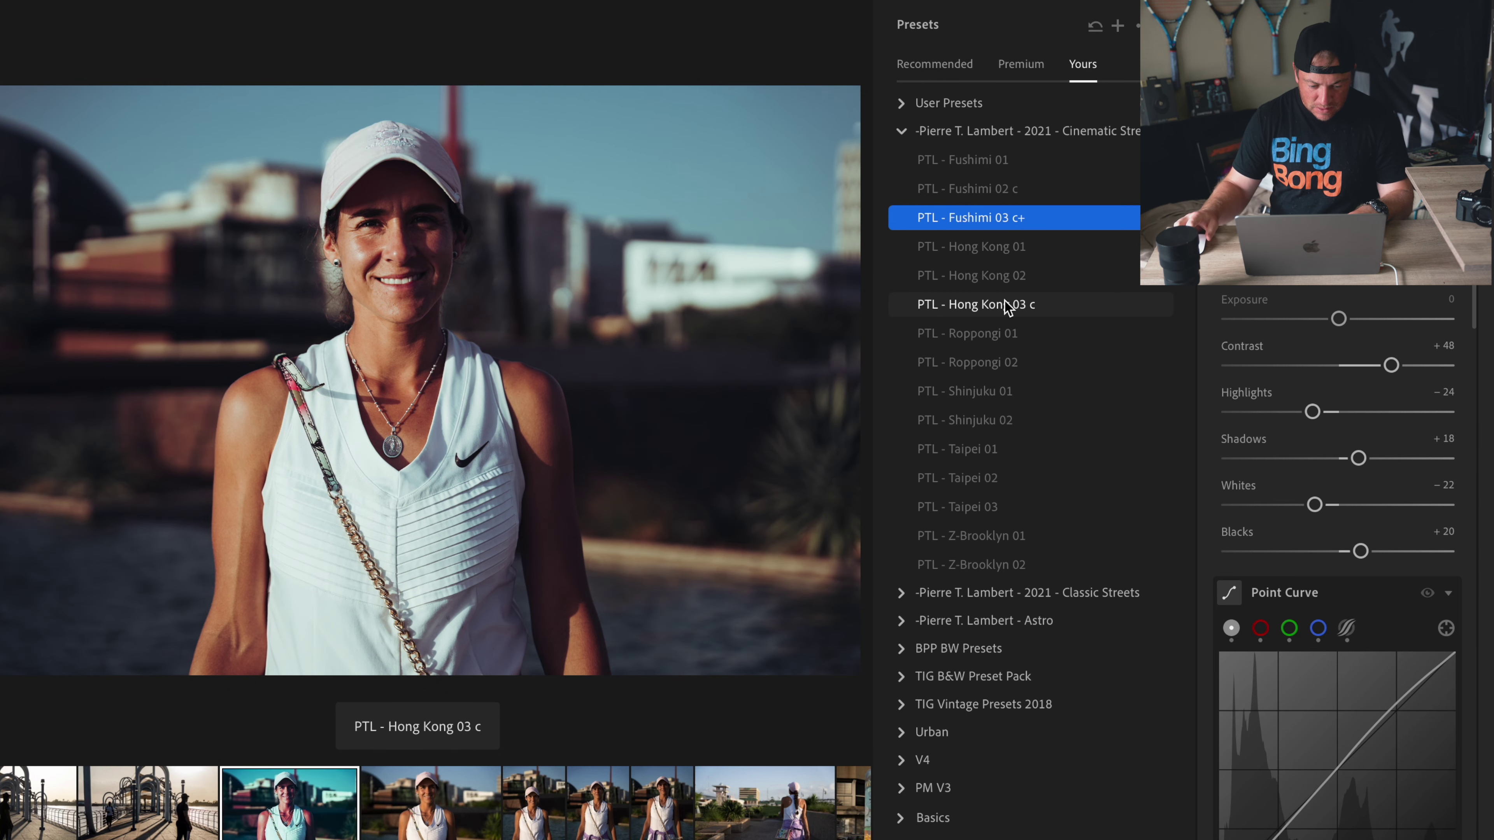
{"action": "left_click", "coordinate": [1010, 277]}
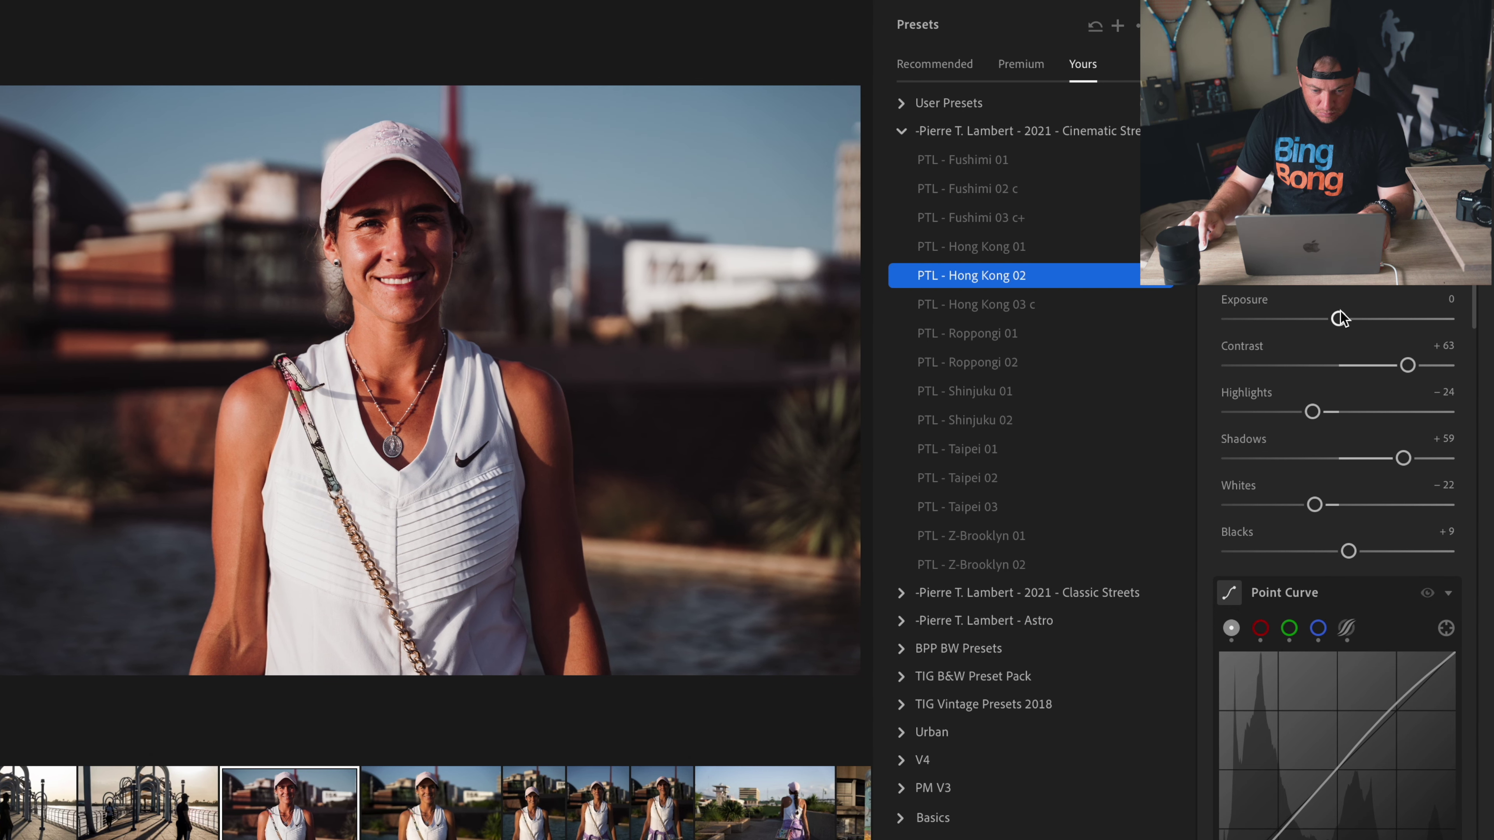
Step: Tune the portrait to exposure +0.28, highlights −100, contrast +42 and saturation −7
{"action": "left_click_drag", "start_coordinate": [1340, 320], "coordinate": [1342, 321]}
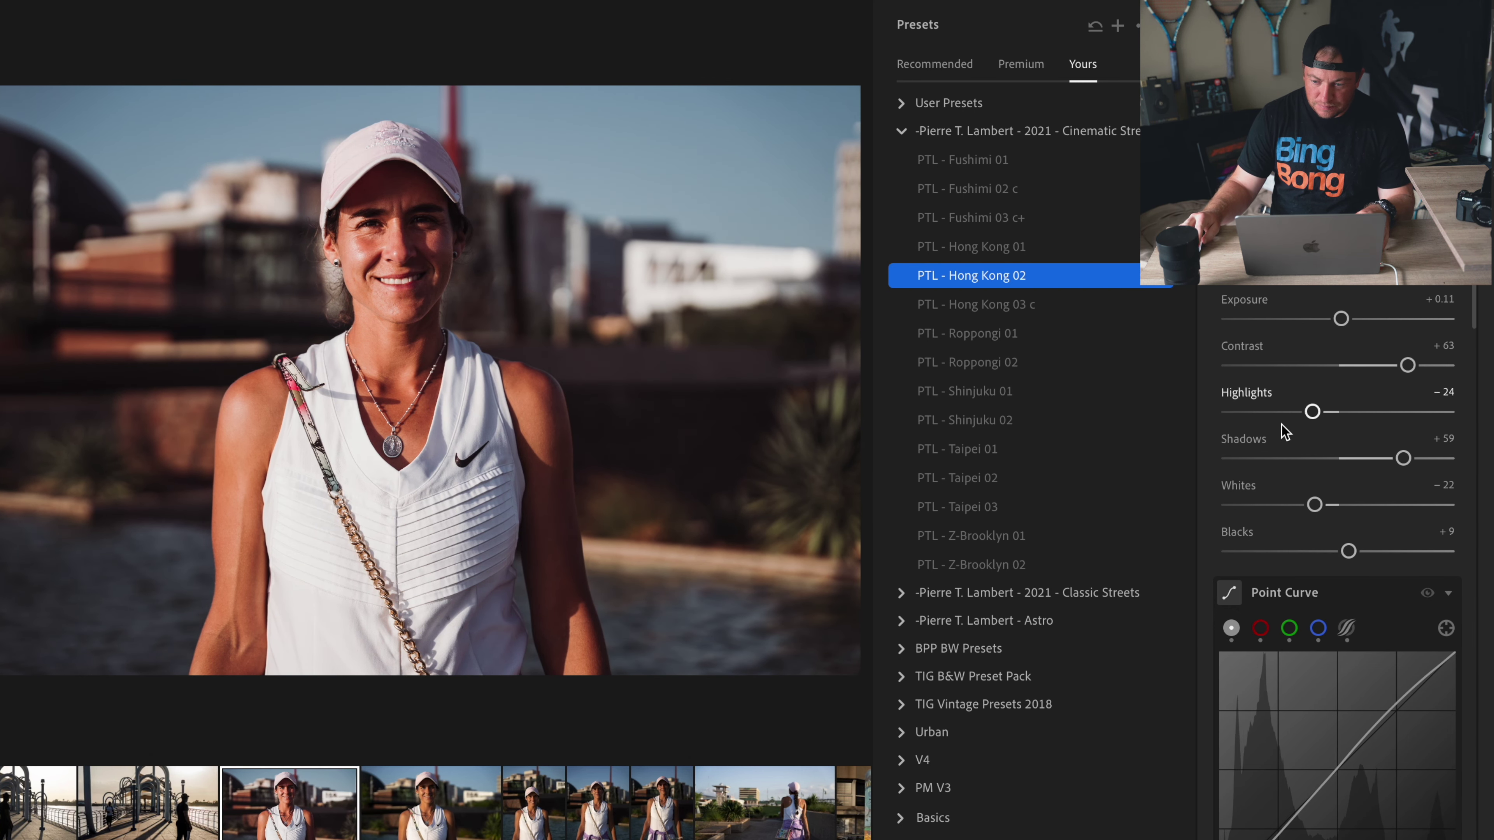
{"action": "left_click_drag", "start_coordinate": [1312, 412], "coordinate": [1201, 417]}
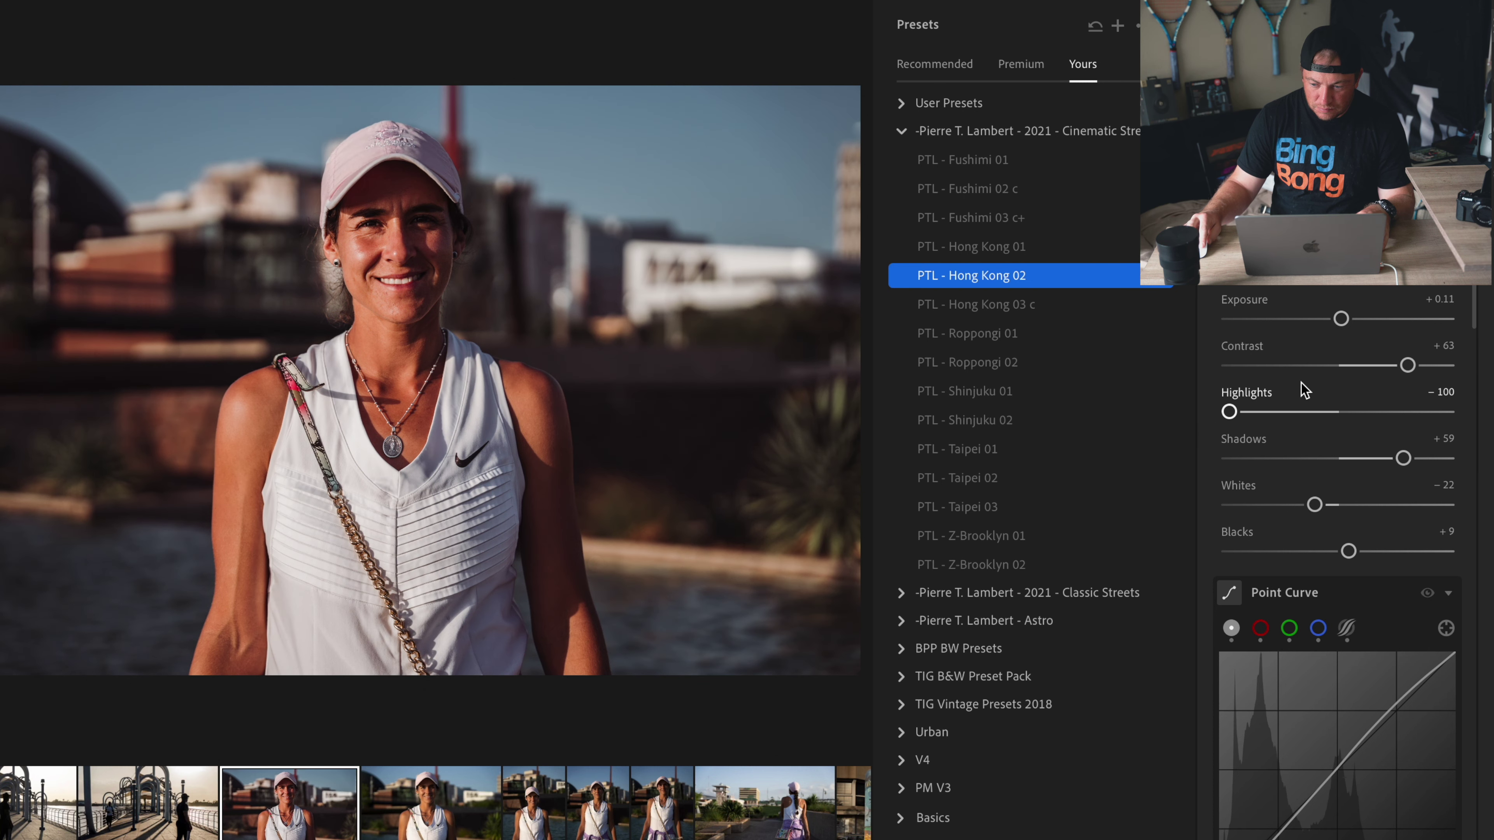
{"action": "left_click_drag", "start_coordinate": [1341, 319], "coordinate": [1343, 323]}
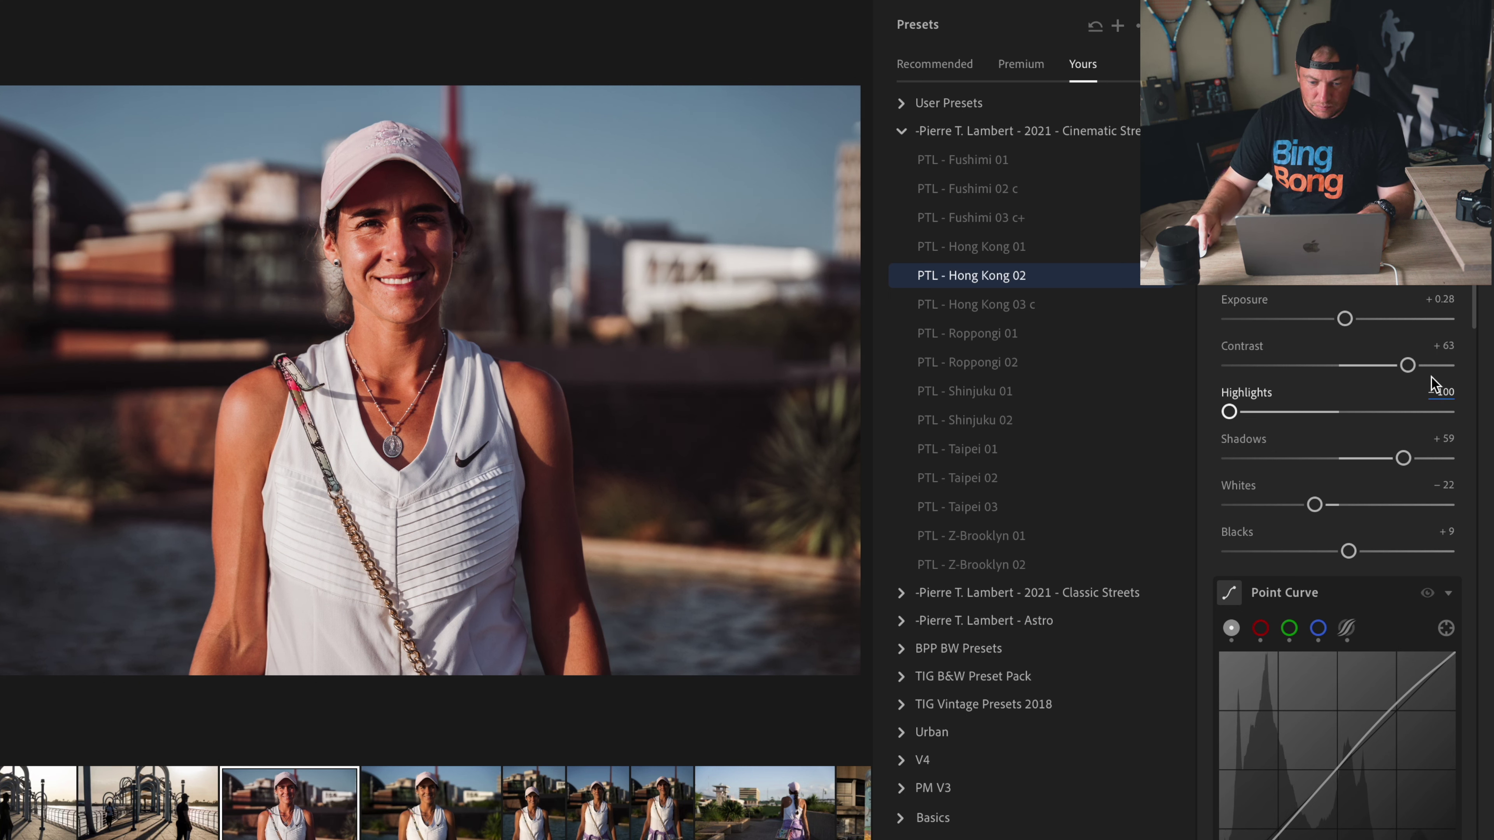
{"action": "mouse_move", "coordinate": [1408, 365]}
{"action": "left_mouse_down"}
{"action": "mouse_move", "coordinate": [1371, 366]}
{"action": "mouse_move", "coordinate": [1384, 365]}
{"action": "left_mouse_up"}
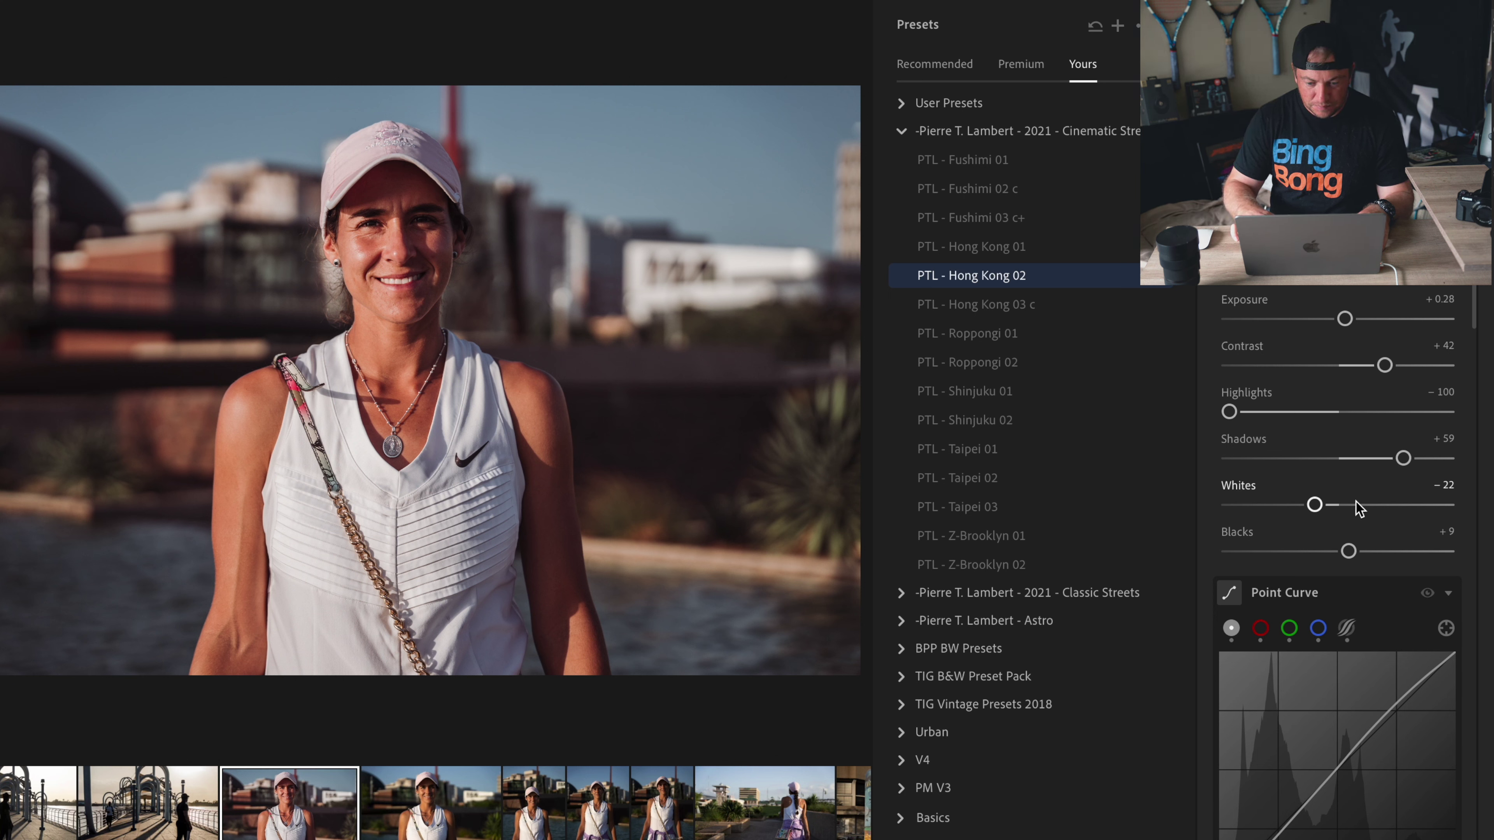
{"action": "scroll", "coordinate": [1353, 518], "scroll_direction": "down", "scroll_amount": 5}
{"action": "scroll", "coordinate": [1336, 542], "scroll_direction": "down", "scroll_amount": 5}
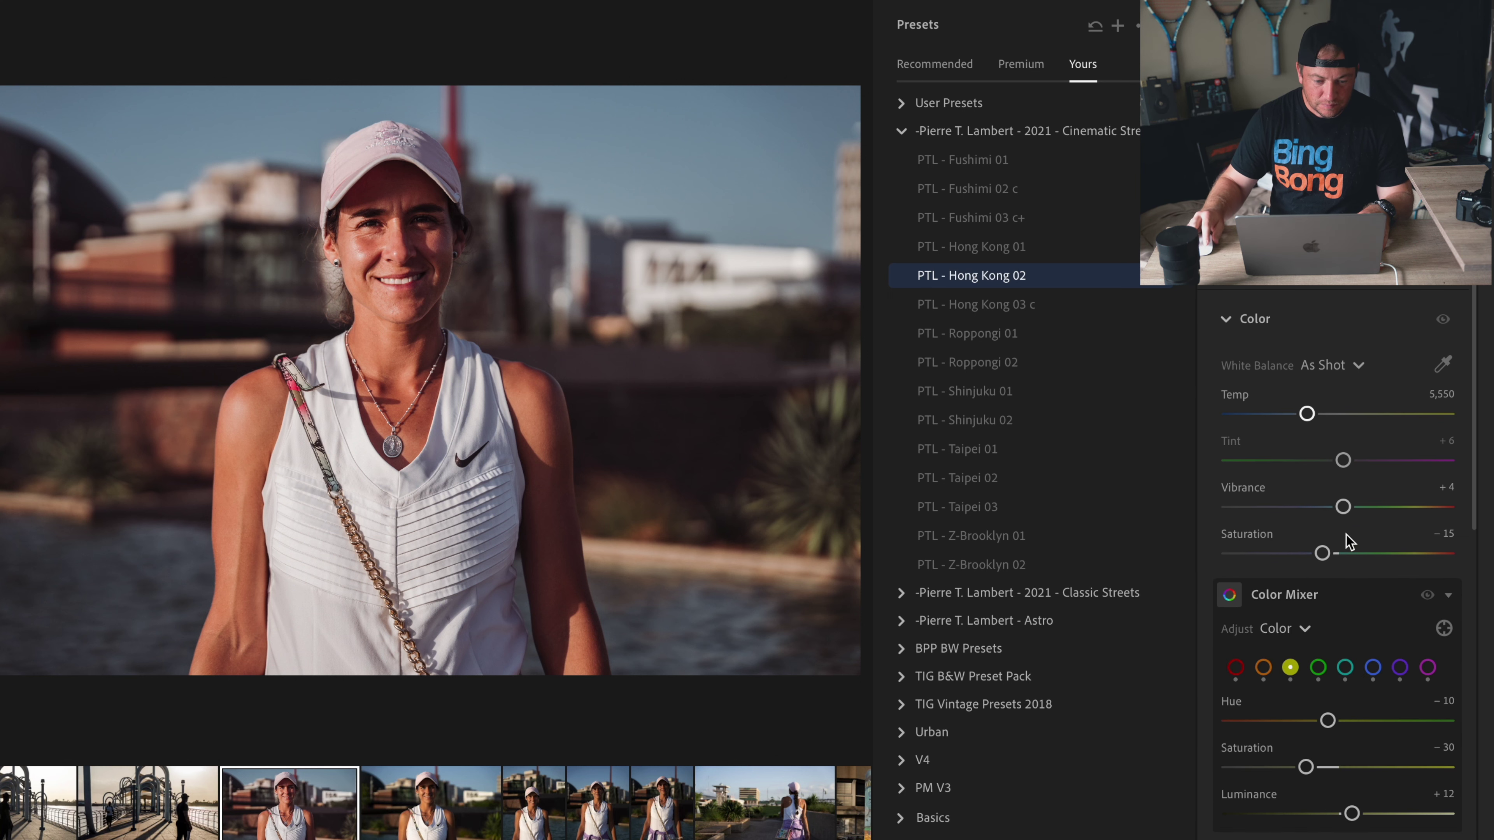
{"action": "left_click_drag", "start_coordinate": [1323, 553], "coordinate": [1332, 554]}
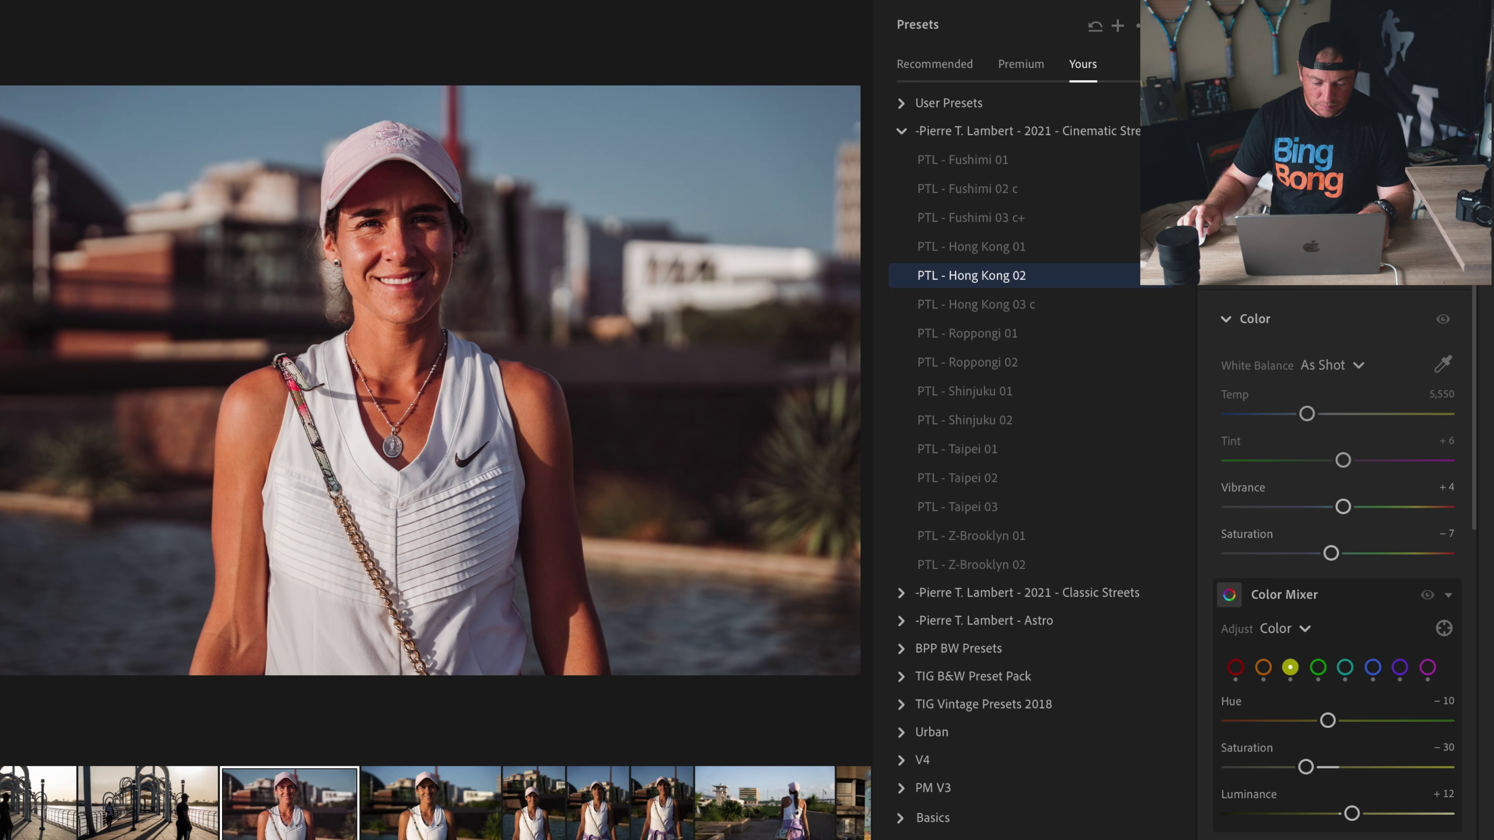
{"action": "left_click", "coordinate": [1471, 24]}
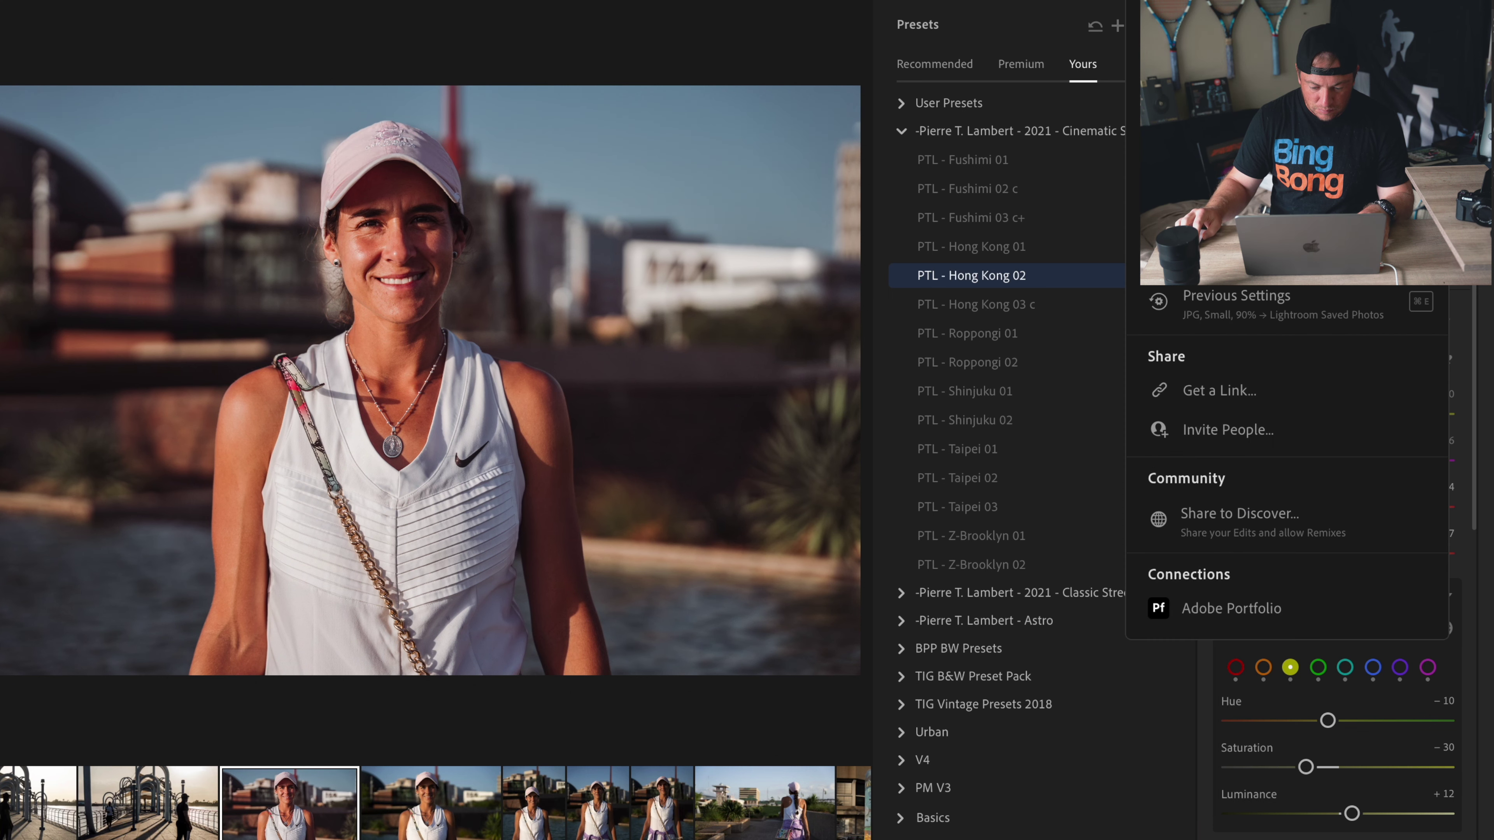
Step: Tighten the portrait's crop from the top-right corner
{"action": "key", "text": "c"}
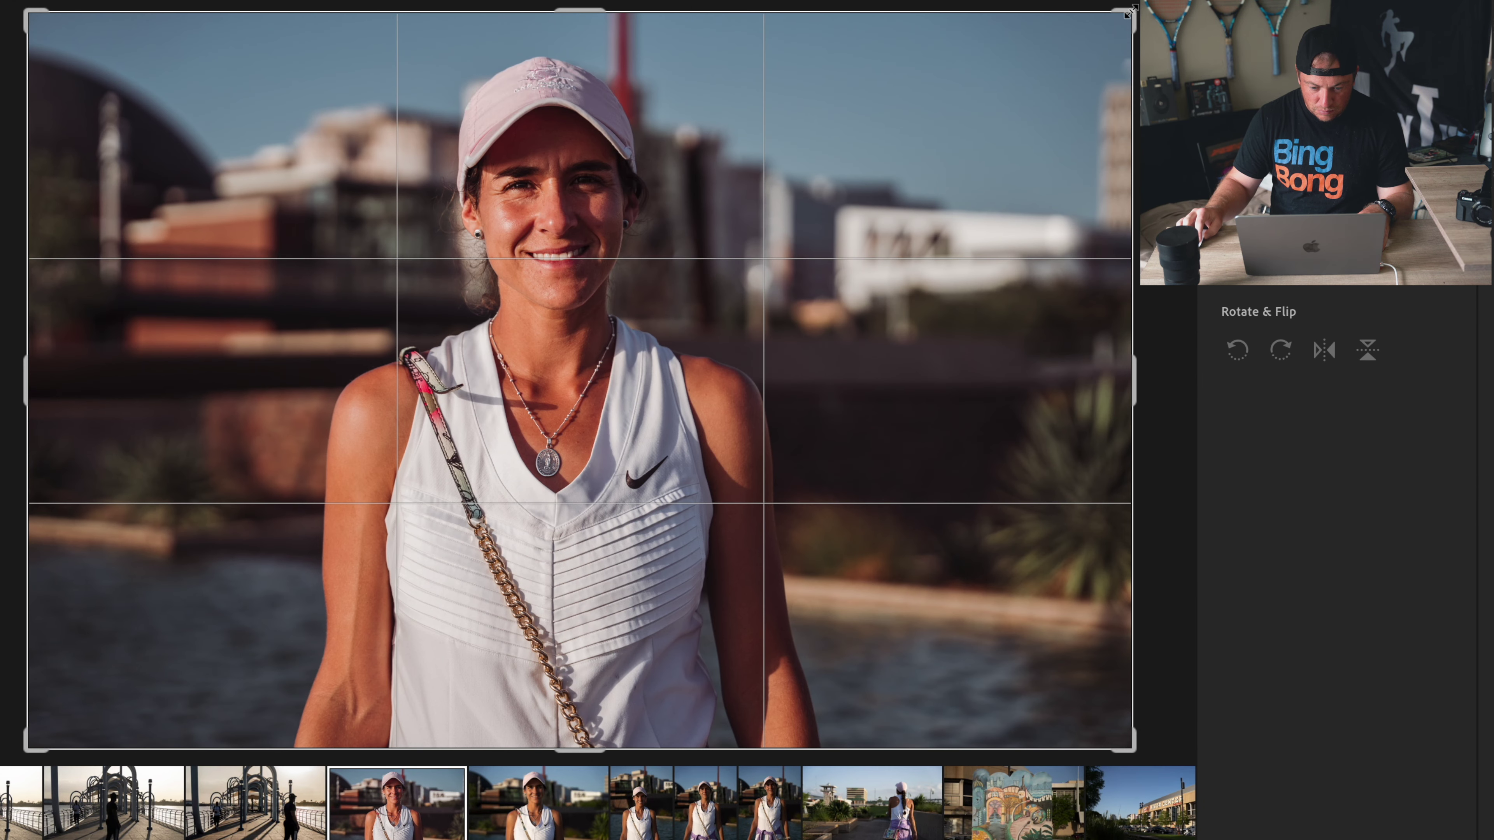
{"action": "left_click_drag", "start_coordinate": [1132, 11], "coordinate": [1118, 16]}
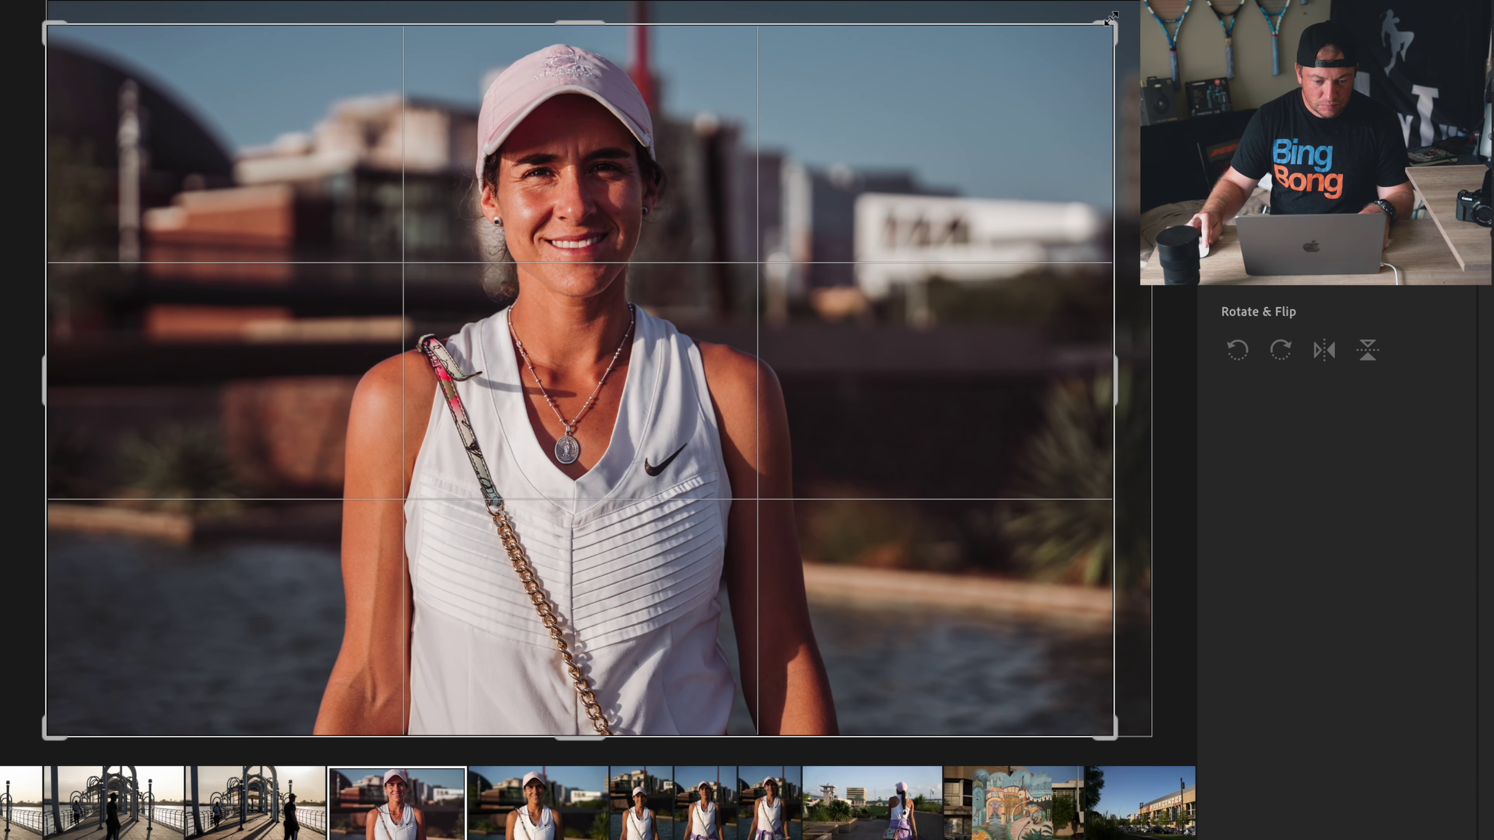
{"action": "key", "text": "Return"}
Step: Export the portrait with previous settings and advance to the next photo
{"action": "left_click", "coordinate": [1453, 20]}
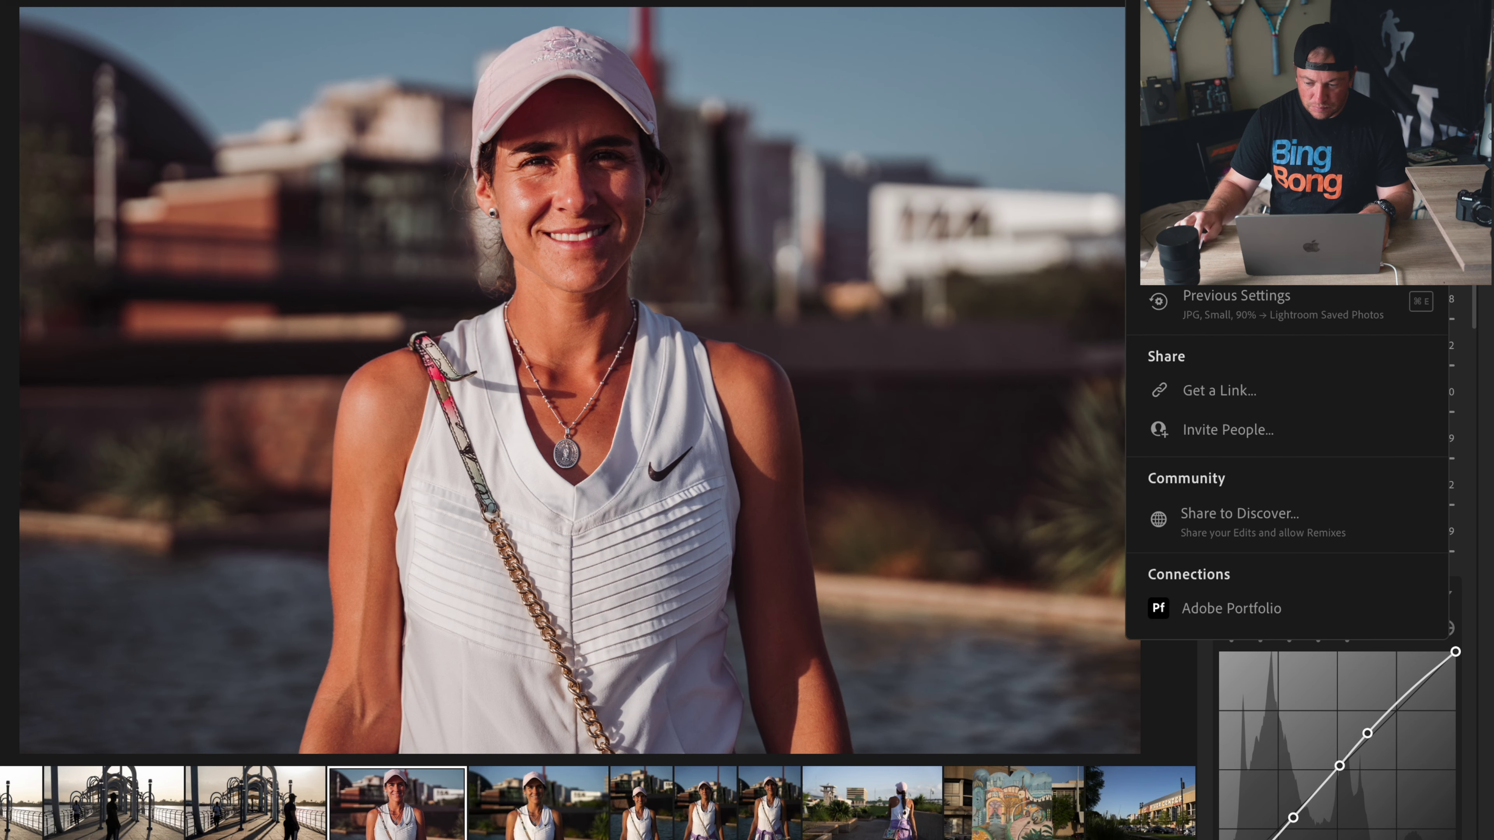
{"action": "left_click", "coordinate": [1235, 303]}
{"action": "left_click", "coordinate": [1116, 507]}
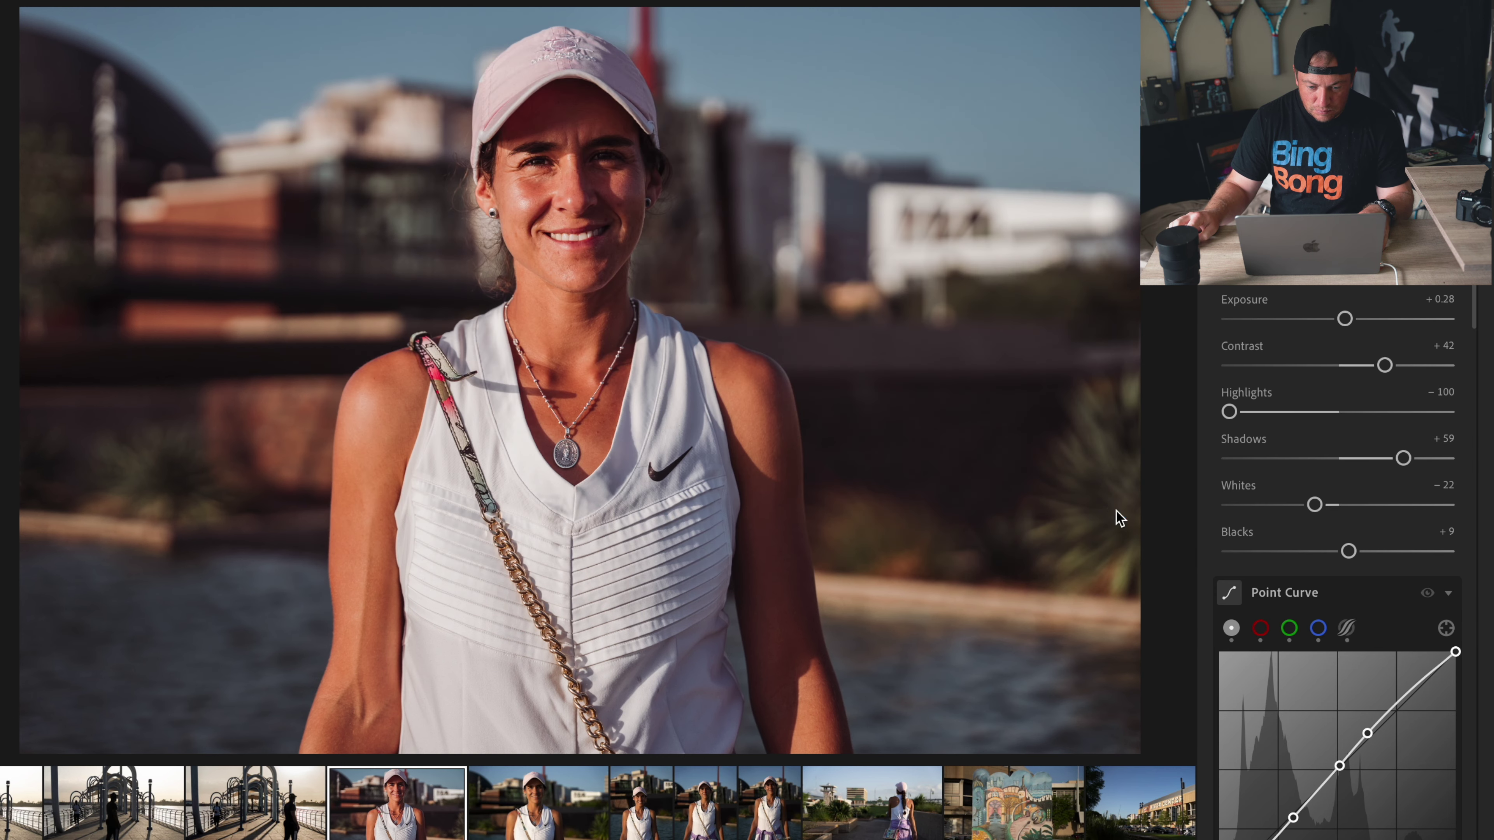
{"action": "key", "text": "Right"}
{"action": "key", "text": "Right"}
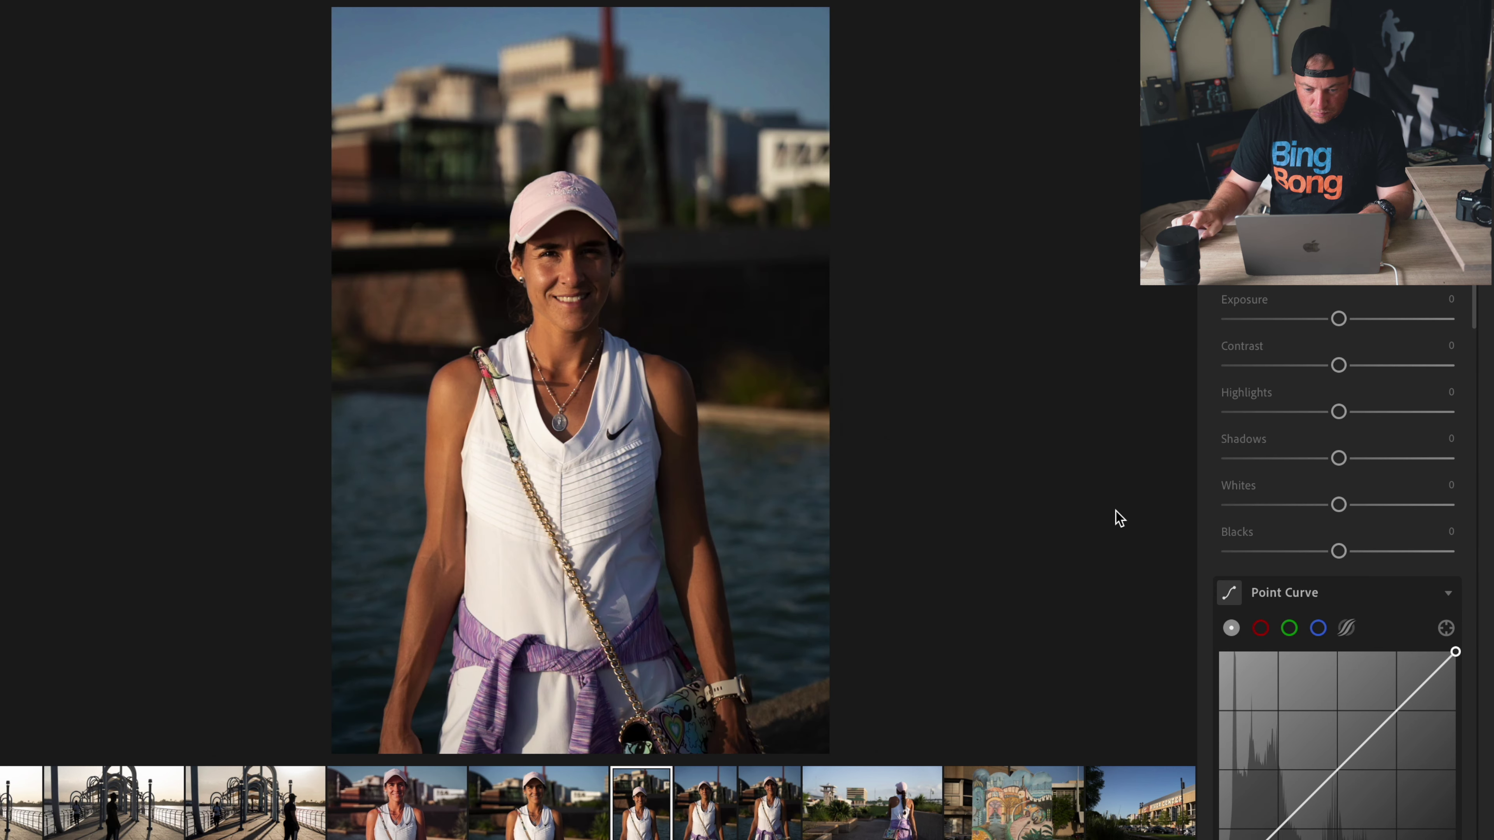
{"action": "key", "text": "Right"}
Step: Copy the edit settings from the first smiling portrait
{"action": "key", "text": "Left"}
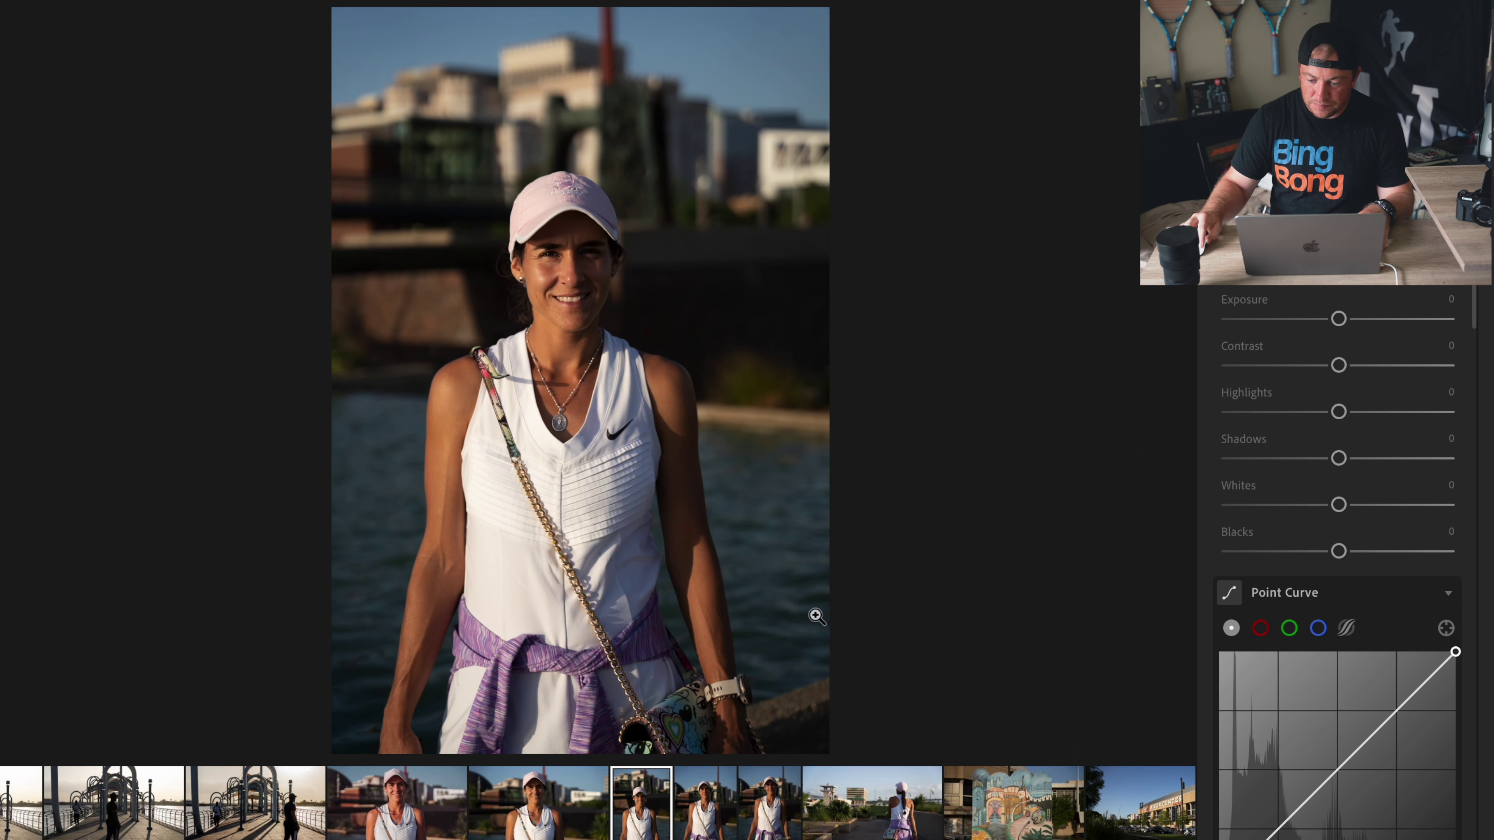
{"action": "left_click", "coordinate": [370, 827]}
{"action": "right_click", "coordinate": [203, 7]}
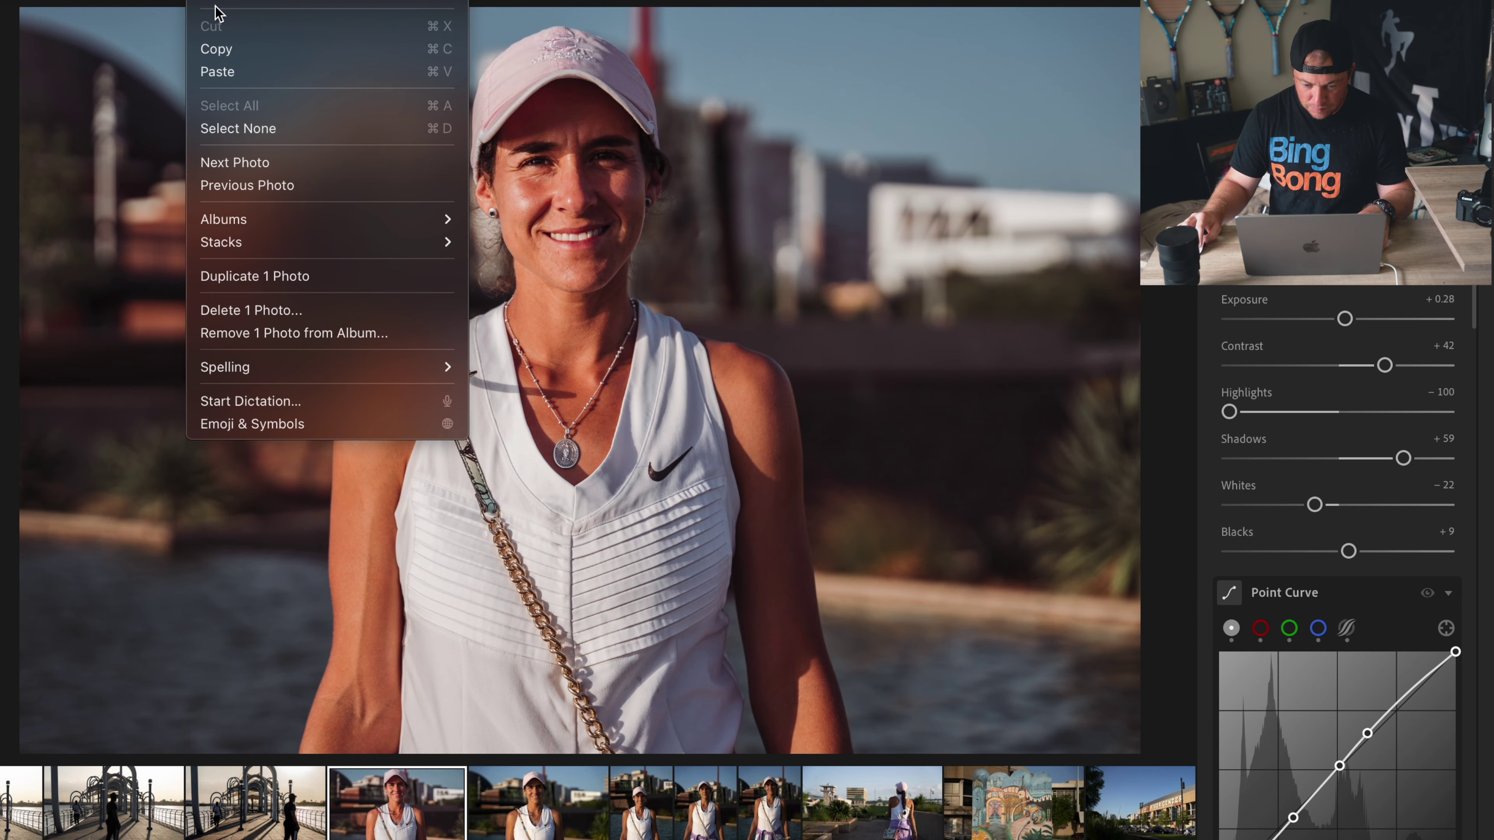
{"action": "left_click", "coordinate": [217, 48]}
Step: Paste the copied edits onto the full-length vertical portrait
{"action": "left_click", "coordinate": [541, 833]}
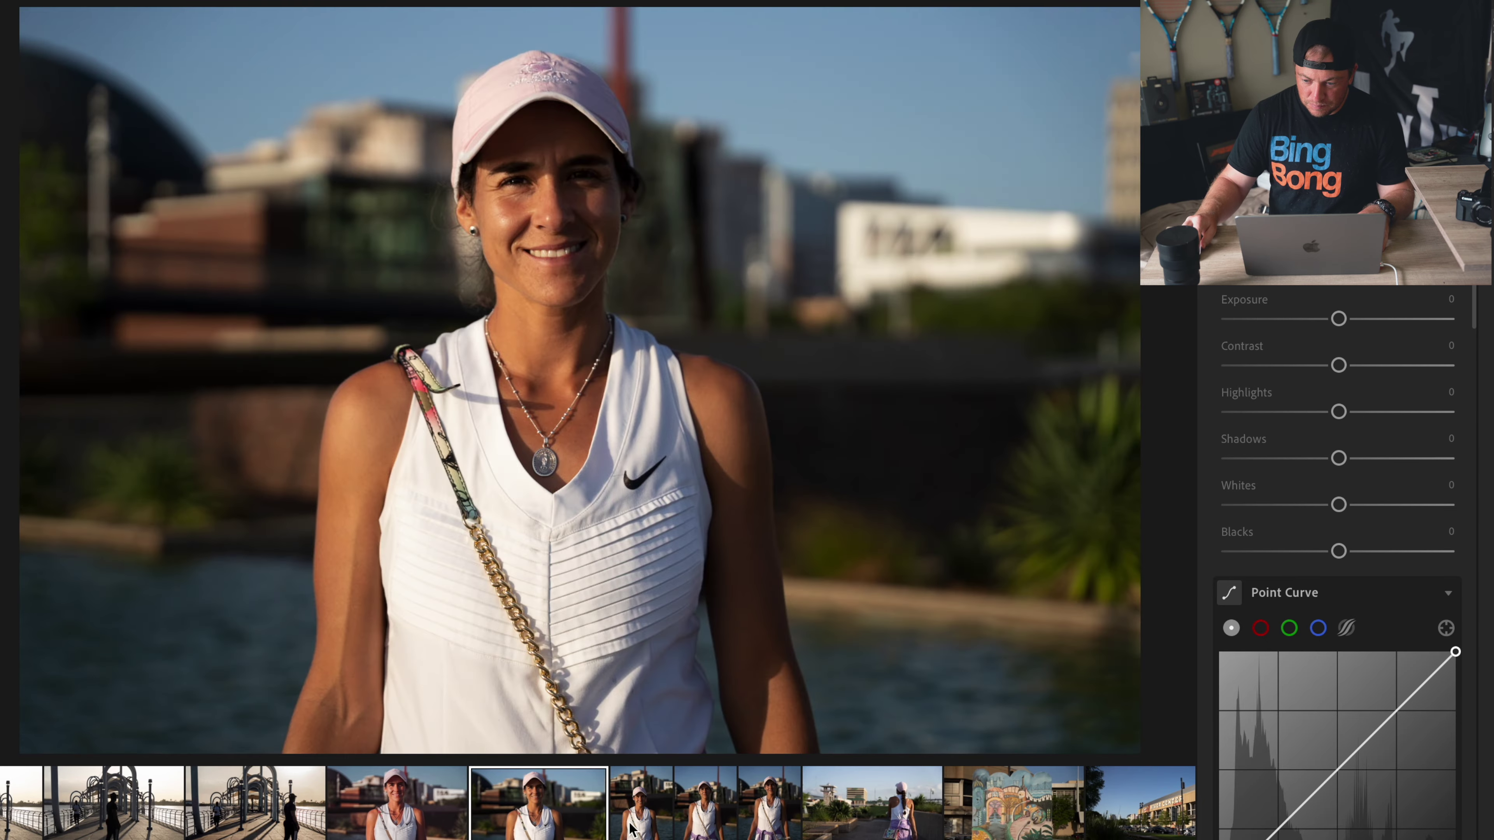
{"action": "left_click", "coordinate": [641, 830]}
{"action": "left_click", "coordinate": [698, 830]}
{"action": "left_click", "coordinate": [749, 828]}
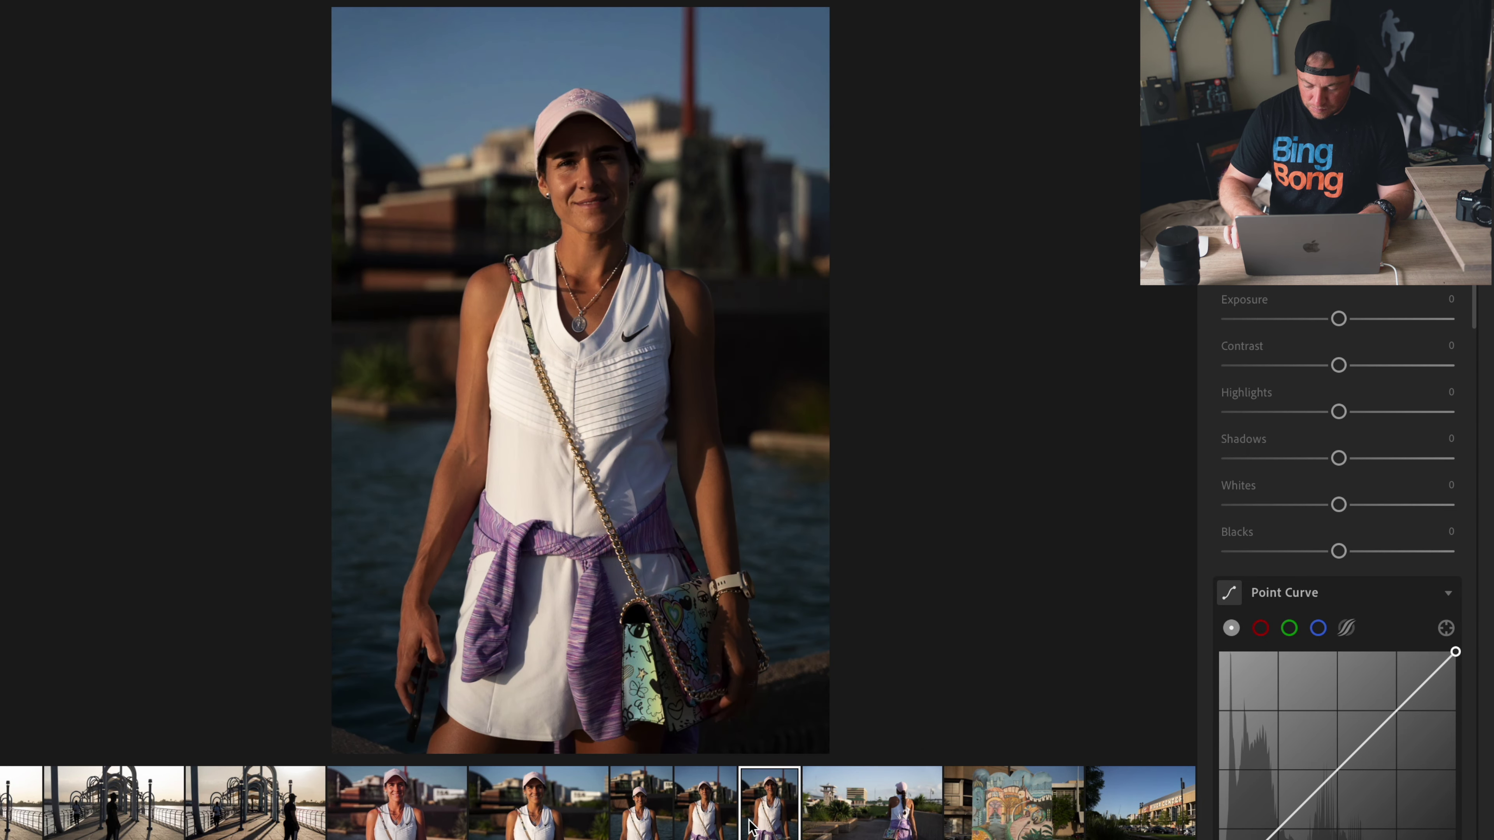
{"action": "left_click", "coordinate": [703, 826]}
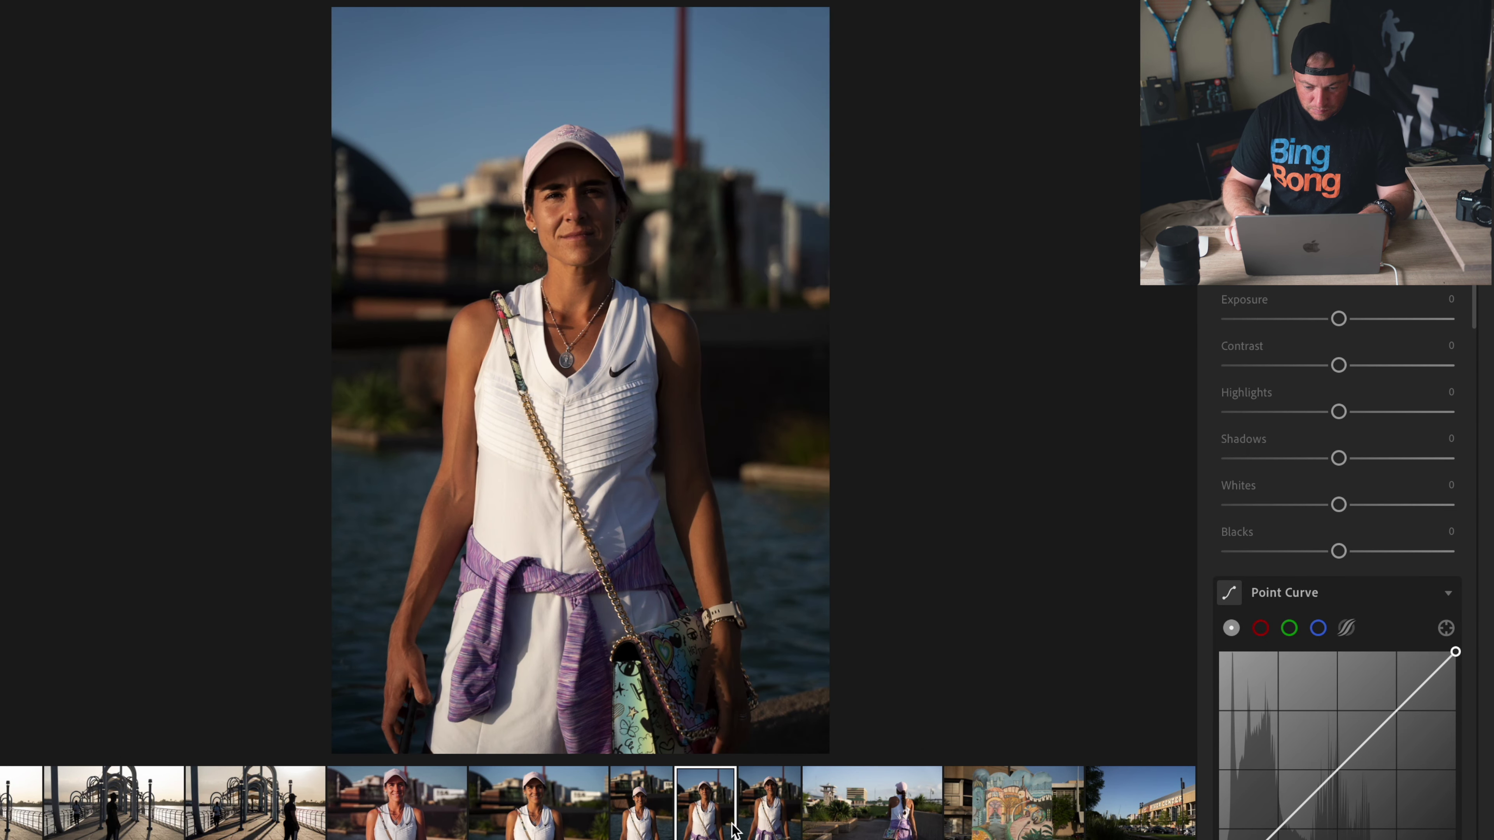
{"action": "left_click", "coordinate": [772, 827]}
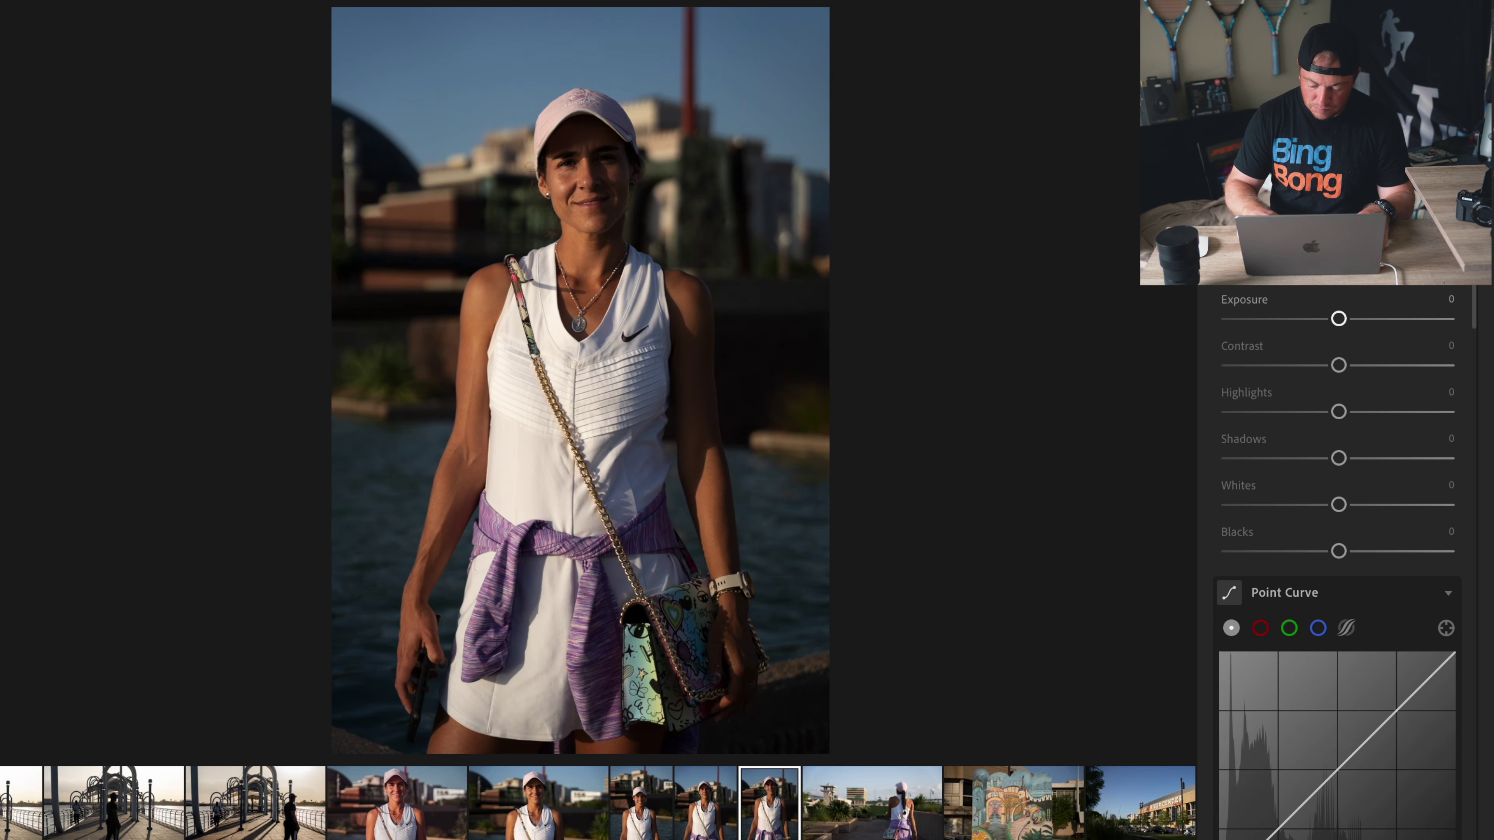
{"action": "right_click", "coordinate": [188, 412]}
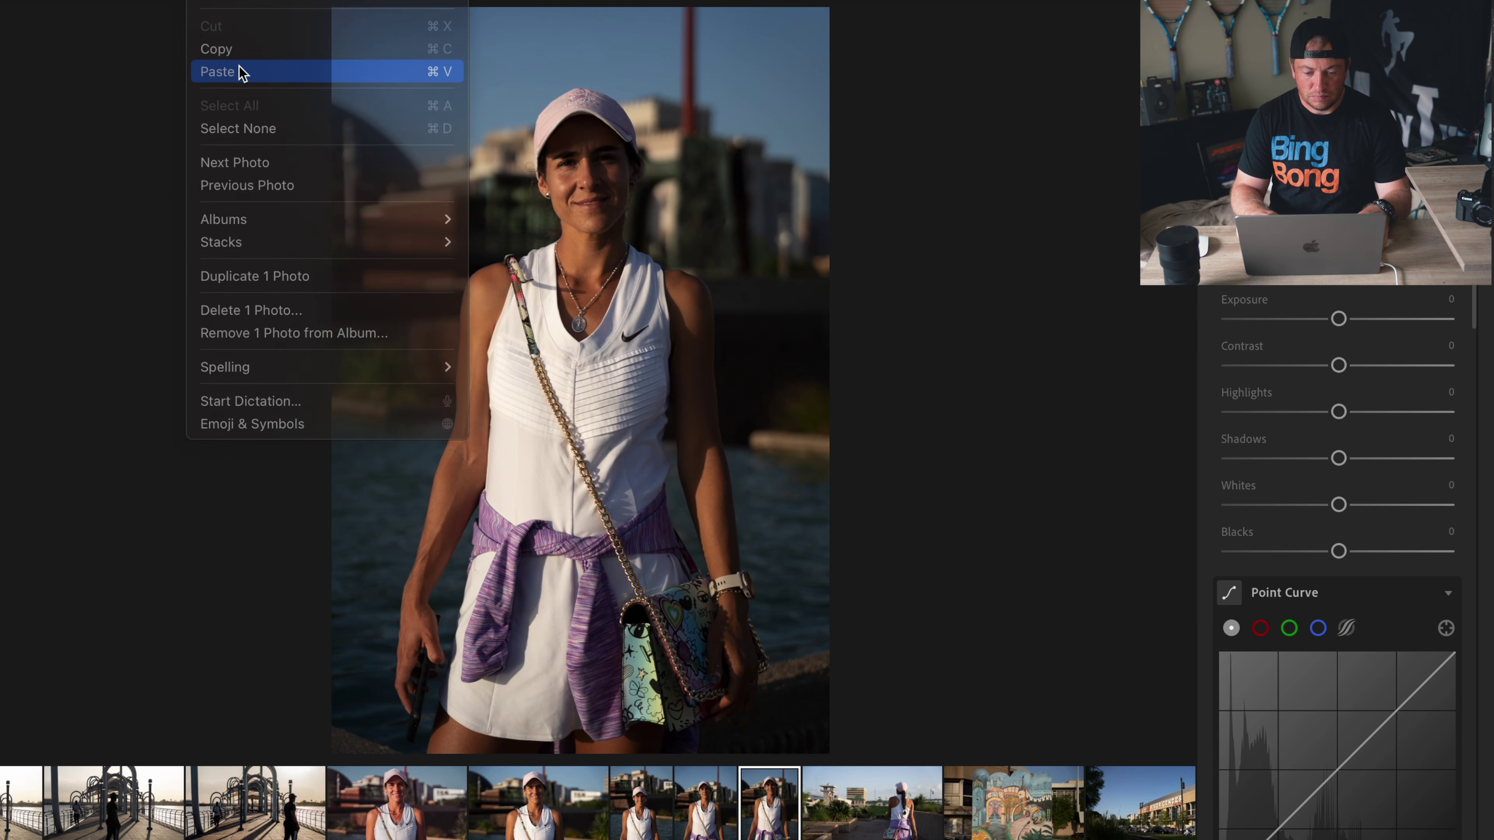
{"action": "left_click", "coordinate": [241, 72]}
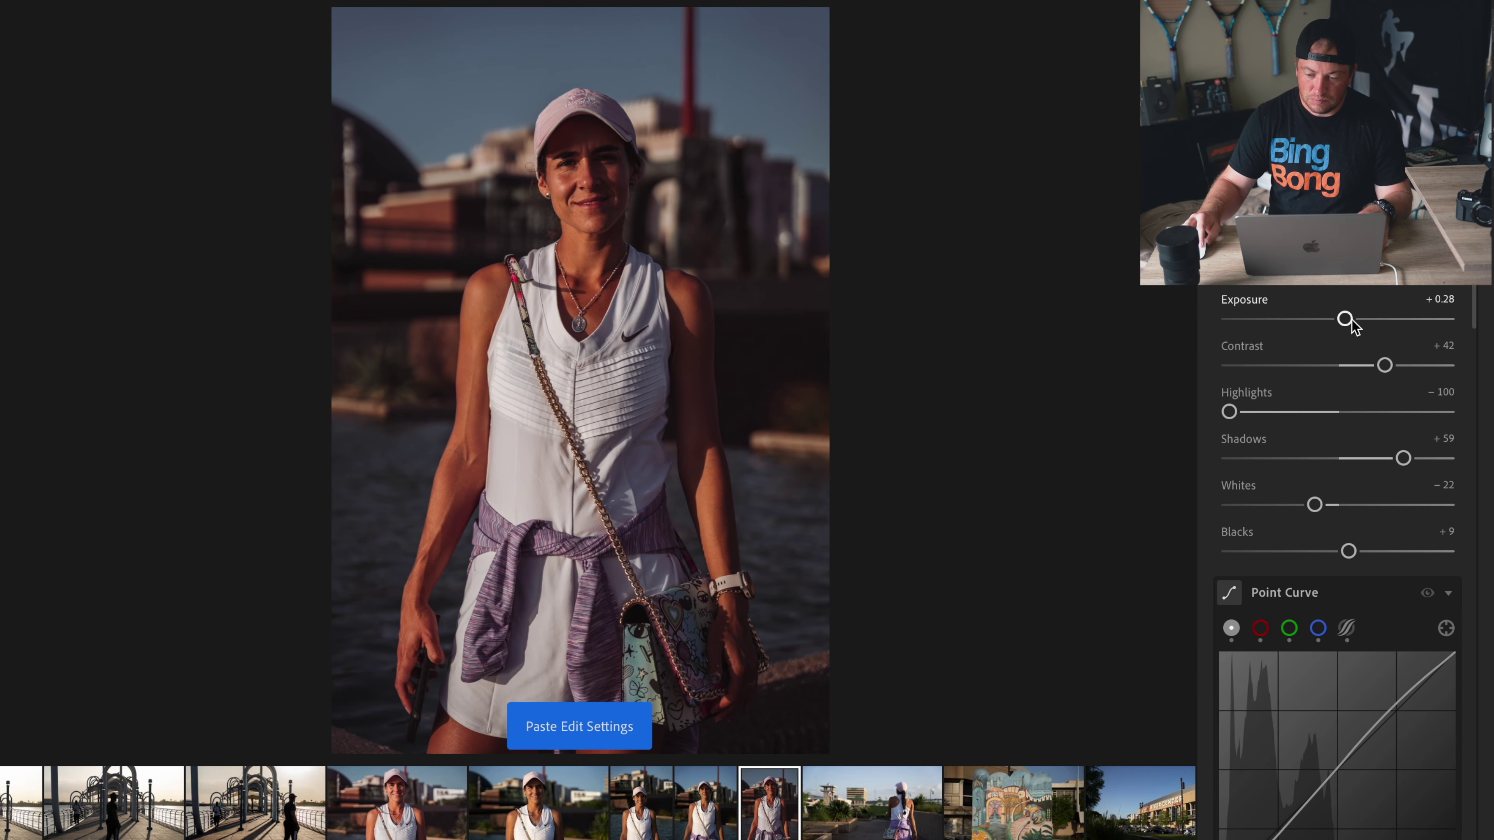
Step: Set exposure to +0.90 and whites to −39, export, and advance to the River Center photo
{"action": "left_click_drag", "start_coordinate": [1347, 318], "coordinate": [1359, 318]}
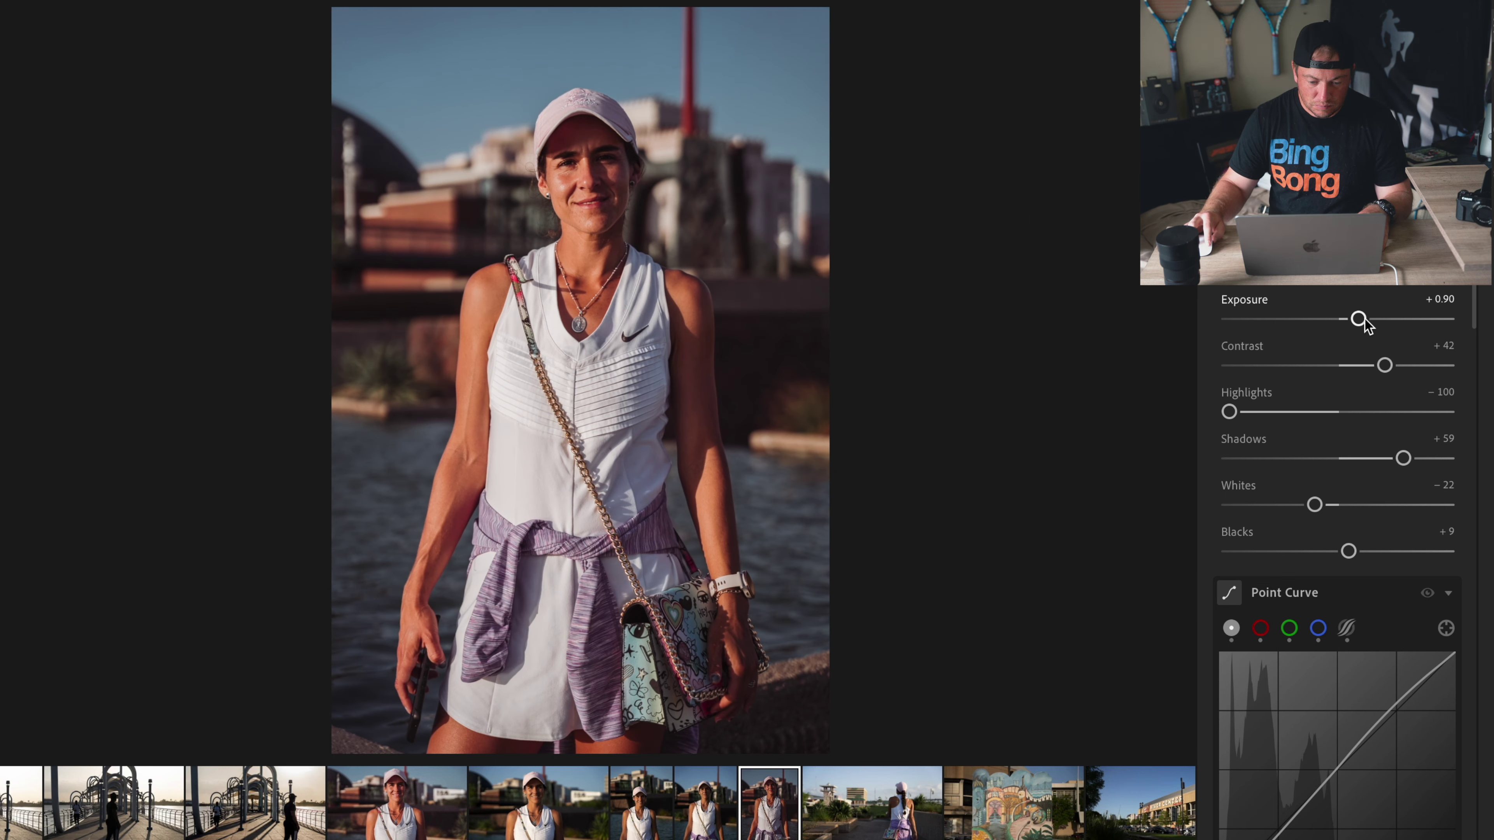
{"action": "left_click_drag", "start_coordinate": [1309, 504], "coordinate": [1291, 505]}
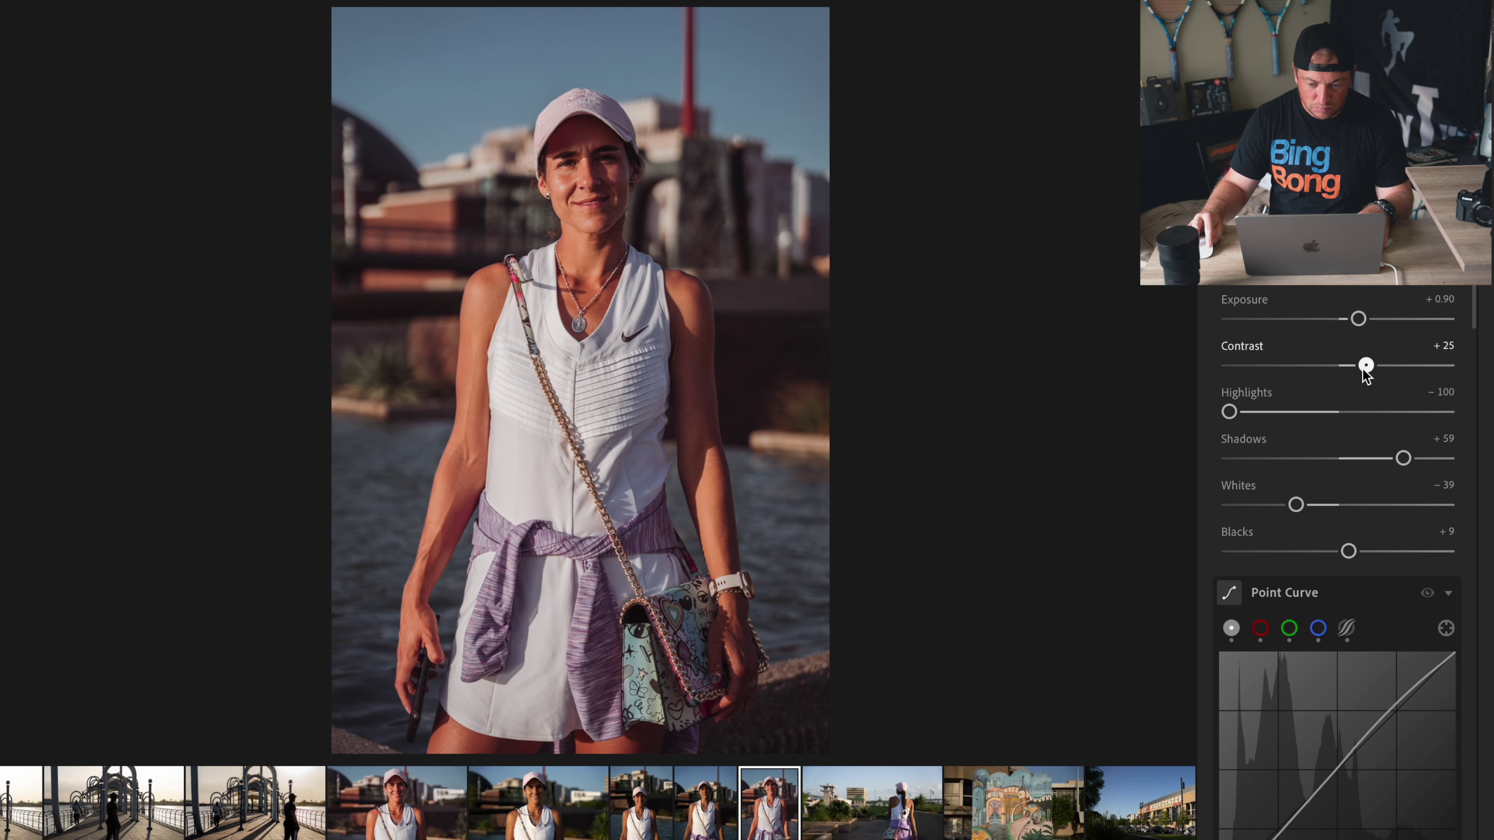
{"action": "left_click", "coordinate": [1474, 15]}
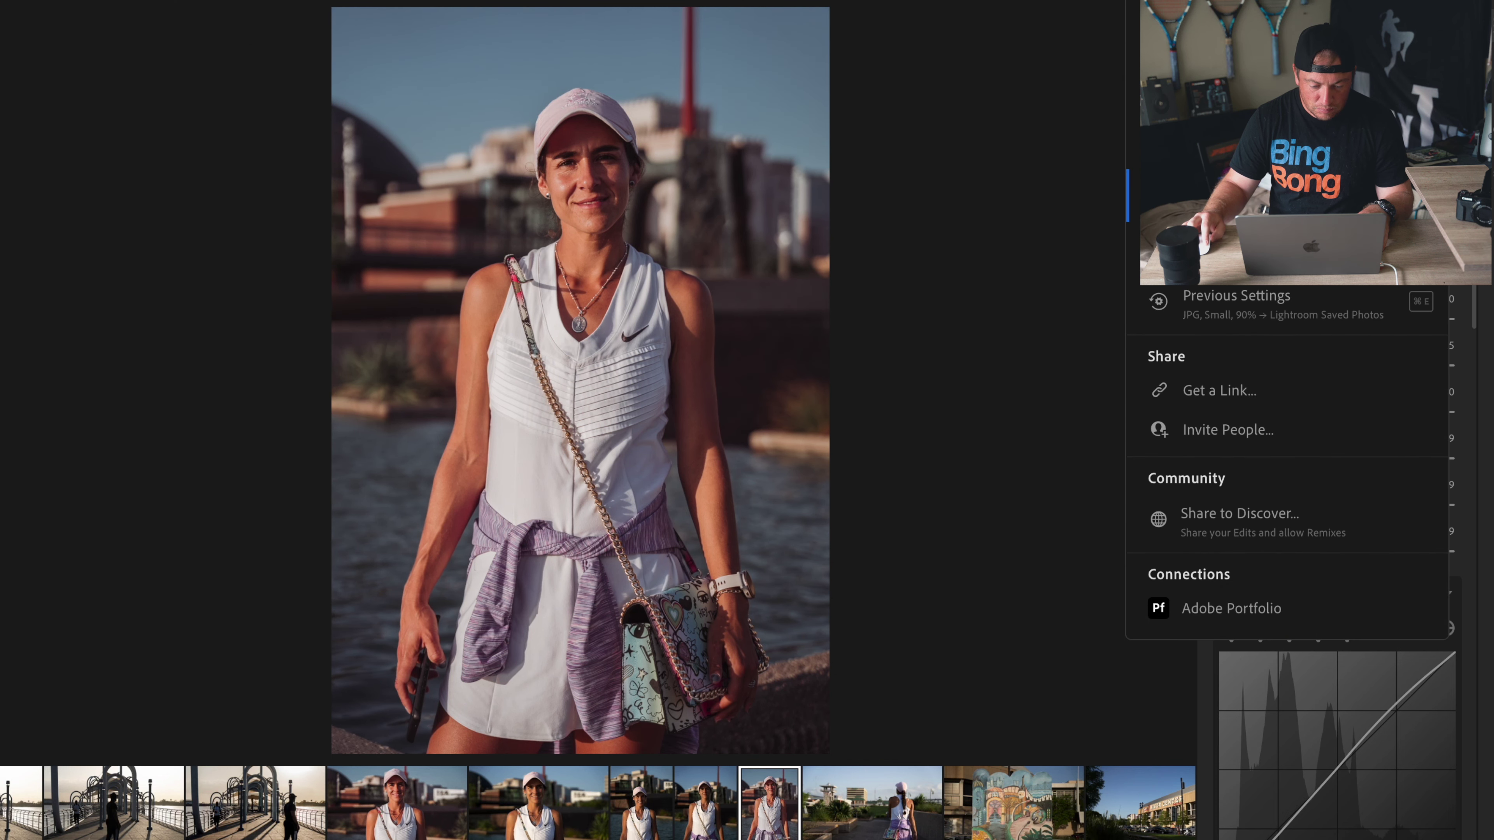
{"action": "key", "text": "super+e"}
{"action": "key", "text": "Return"}
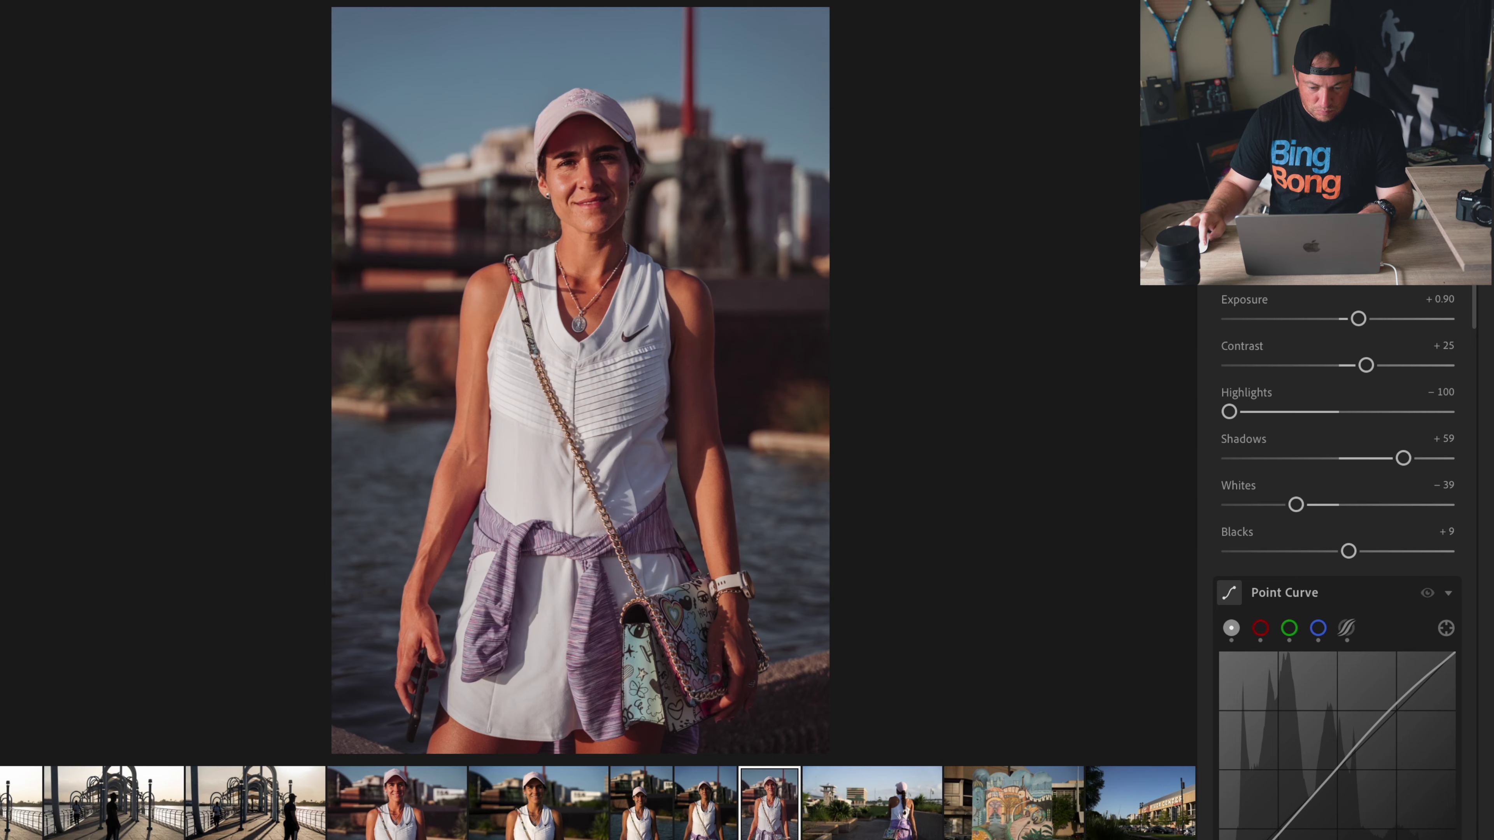
{"action": "key", "text": "Right"}
{"action": "key", "text": "Right"}
{"action": "key", "text": "Right"}
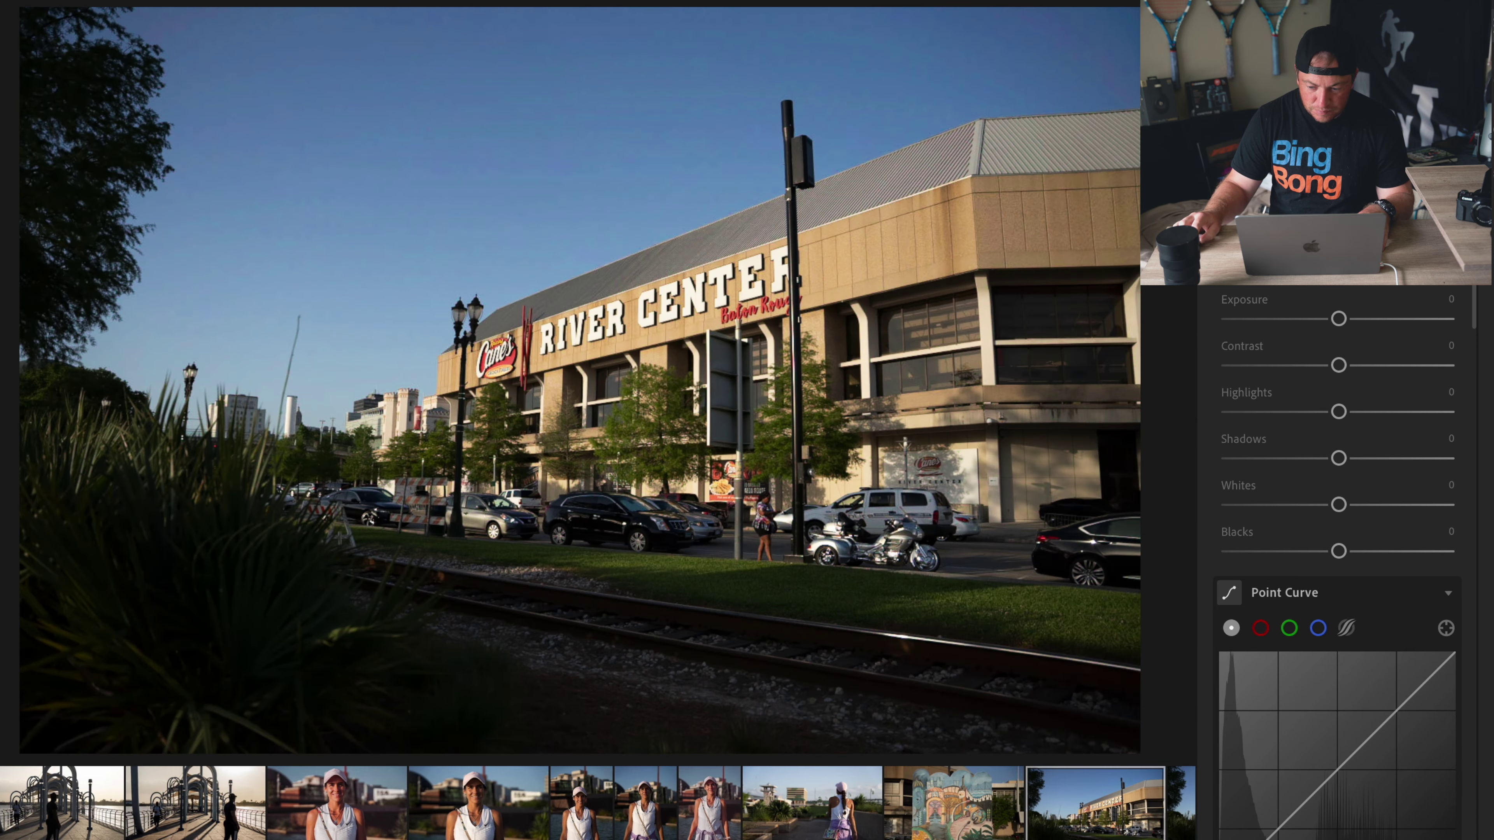
{"action": "key", "text": "Right"}
Step: Apply the Classic Streets PTL - Bryce 04 c preset to the Louisiana Memorial Plaza photo
{"action": "key", "text": "Right"}
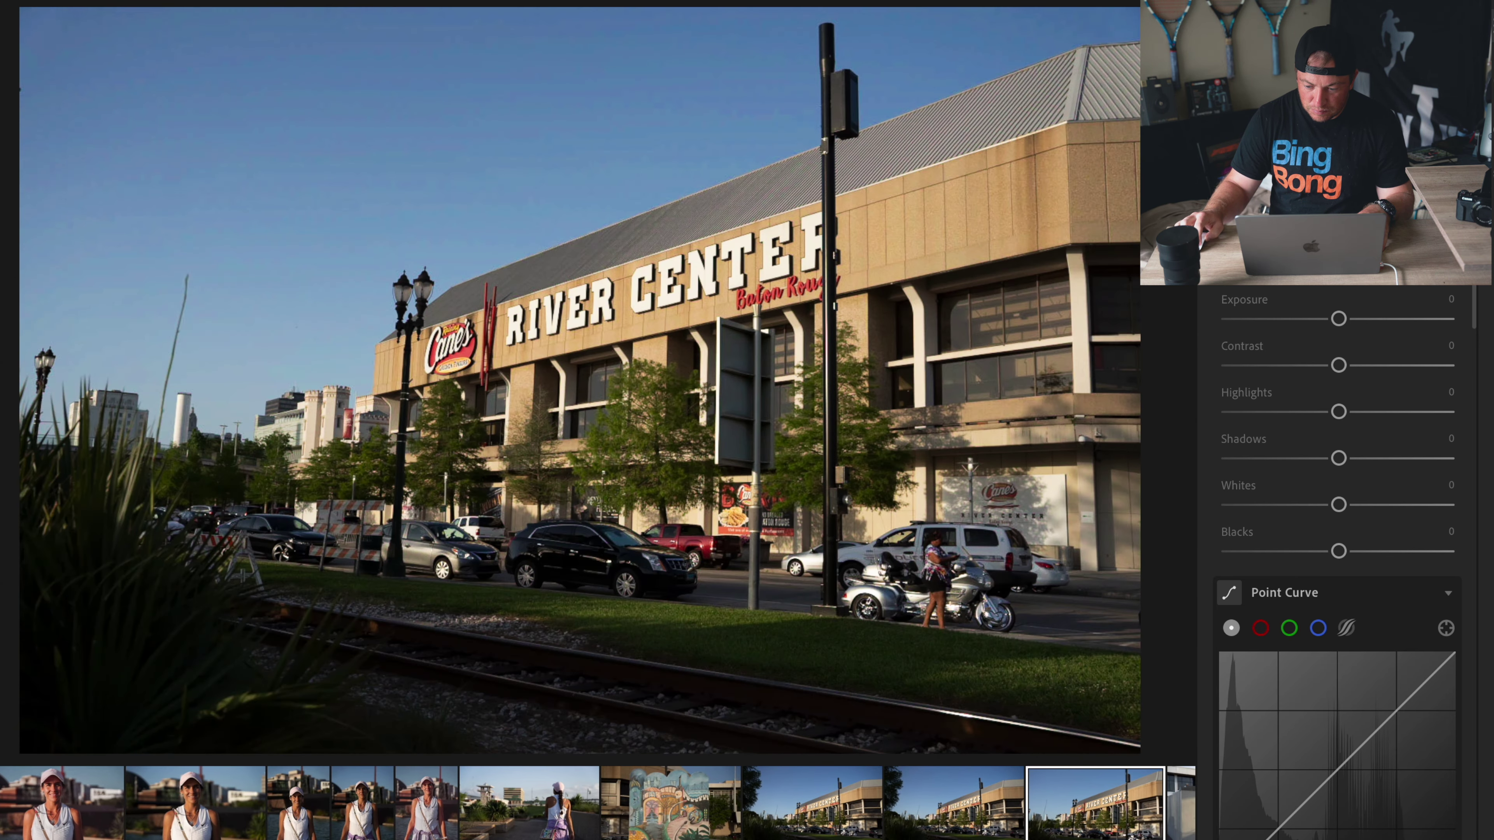
{"action": "key", "text": "Right"}
{"action": "key", "text": "Right"}
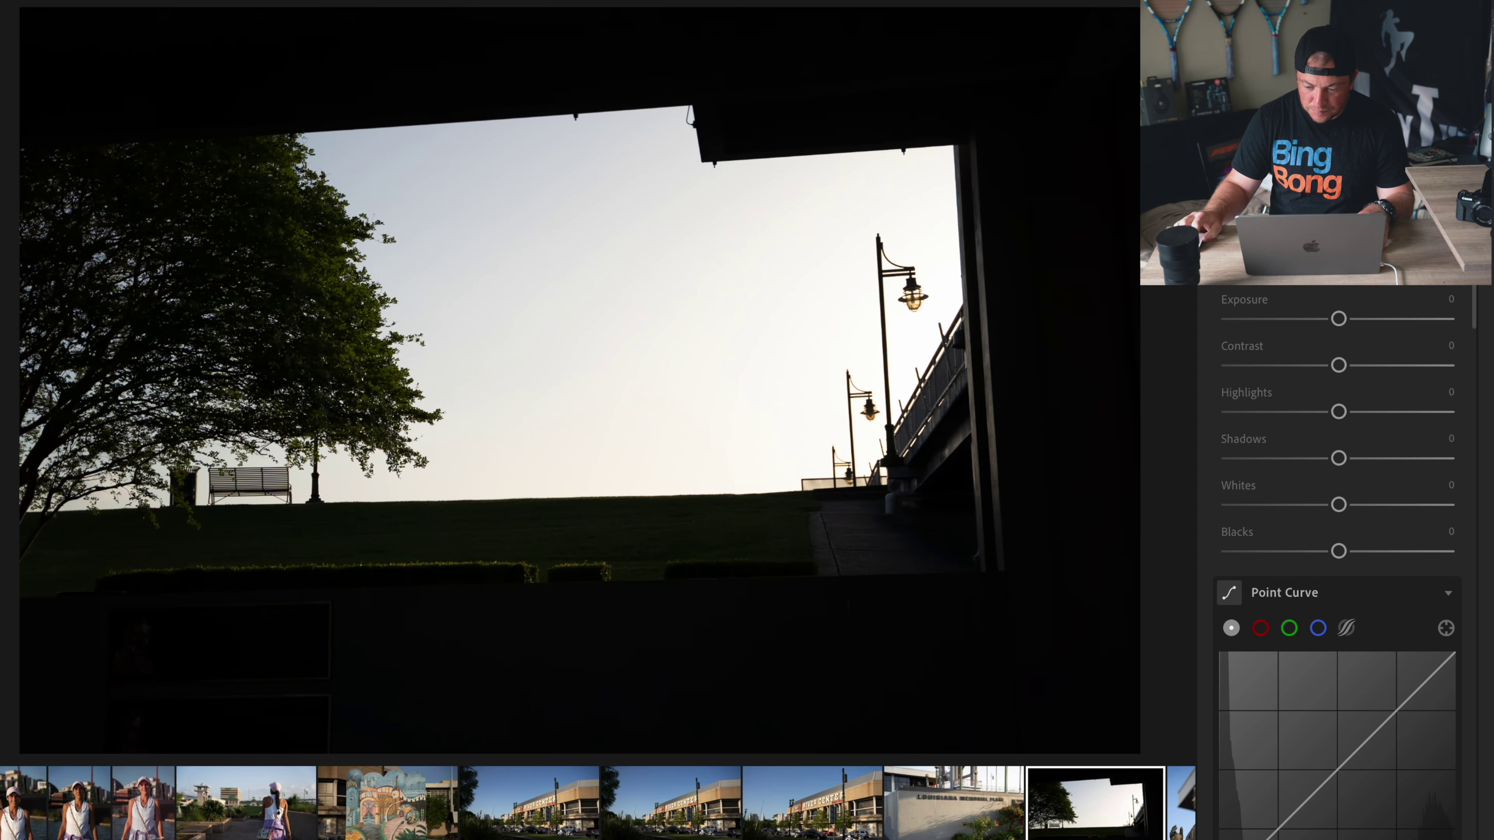
{"action": "key", "text": "Left"}
{"action": "key", "text": "shift+p"}
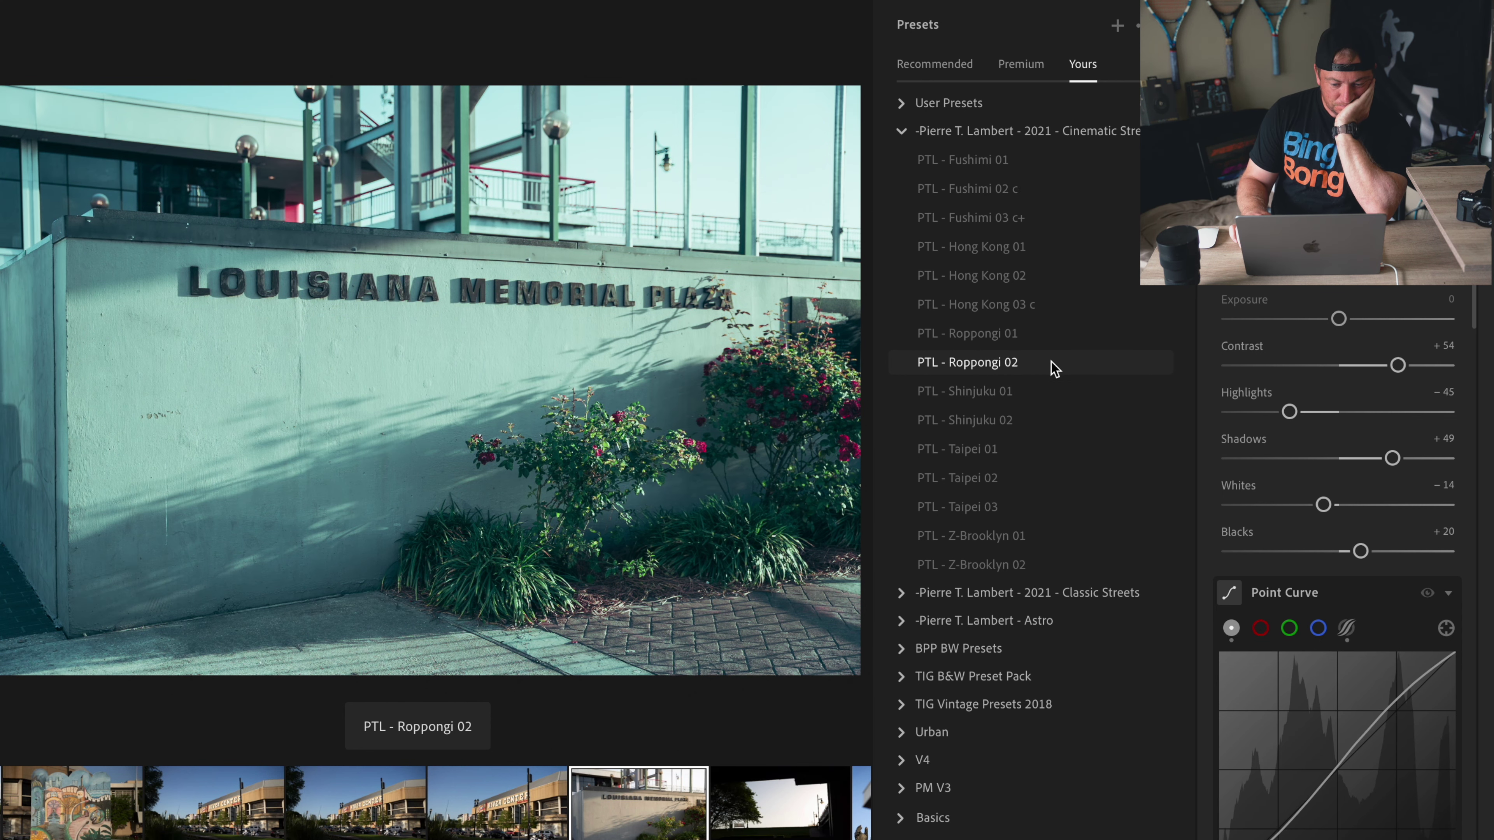
{"action": "left_click", "coordinate": [904, 132]}
{"action": "left_click", "coordinate": [903, 160]}
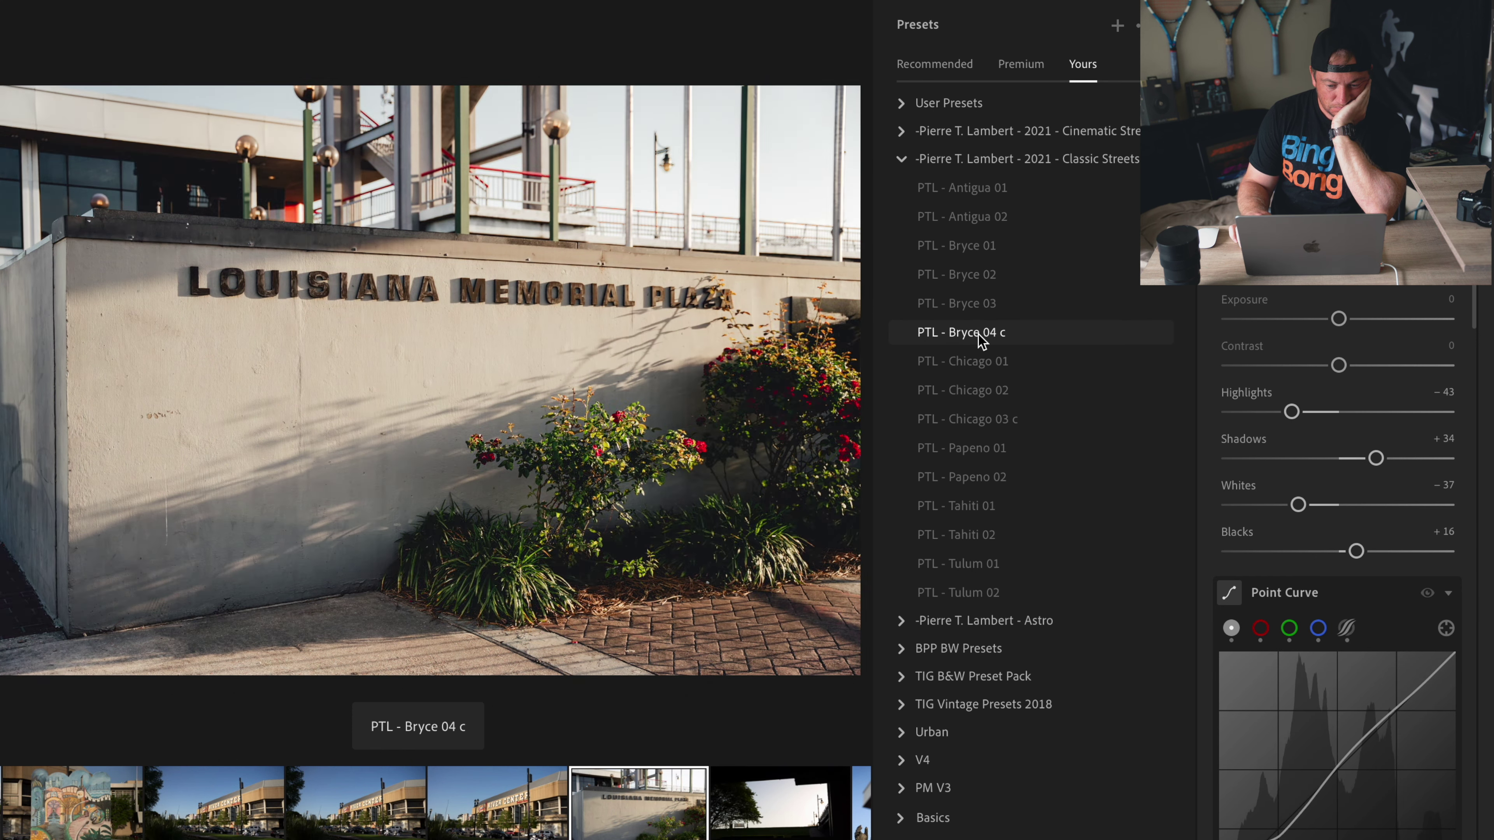
{"action": "left_click", "coordinate": [979, 334]}
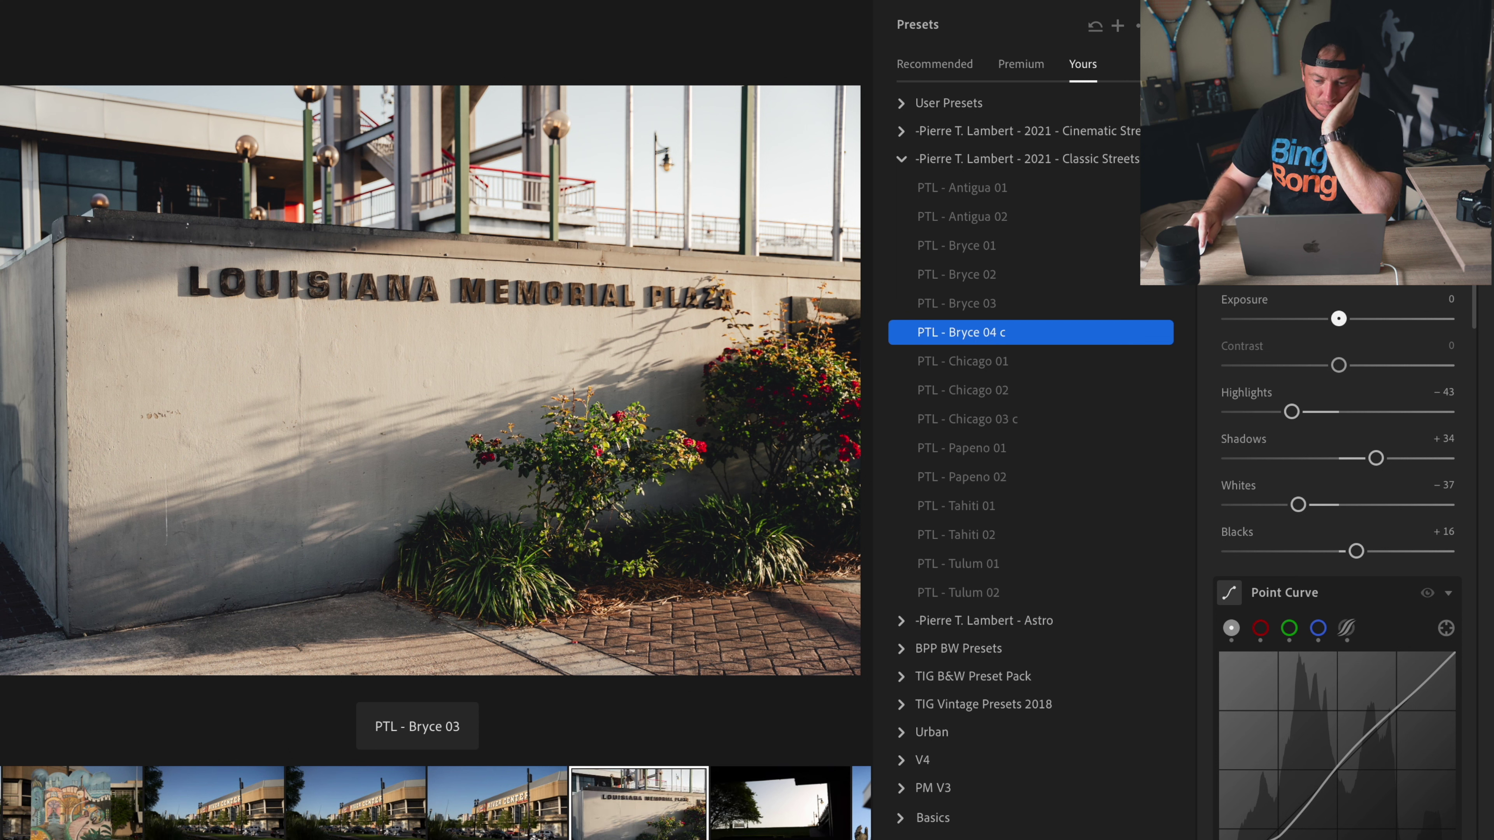
Step: Set exposure +0.08, highlights −100, shadows +73 and contrast +18
{"action": "left_click_drag", "start_coordinate": [1342, 324], "coordinate": [1343, 324]}
{"action": "left_click_drag", "start_coordinate": [1292, 412], "coordinate": [1226, 414]}
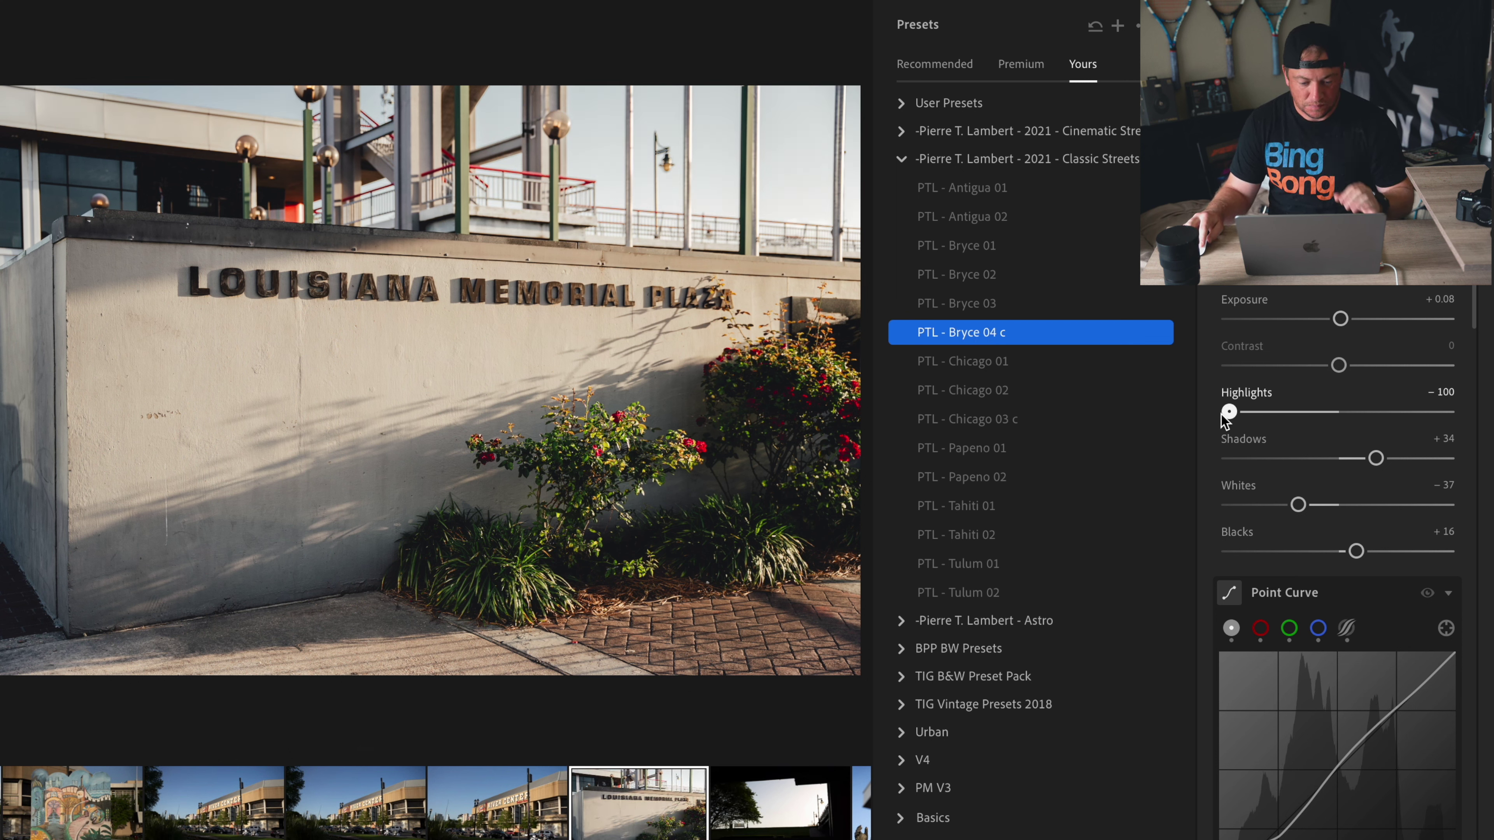
{"action": "mouse_move", "coordinate": [1376, 461]}
{"action": "left_mouse_down"}
{"action": "mouse_move", "coordinate": [1317, 464]}
{"action": "mouse_move", "coordinate": [1418, 459]}
{"action": "left_mouse_up"}
{"action": "mouse_move", "coordinate": [1341, 366]}
{"action": "left_mouse_down"}
{"action": "mouse_move", "coordinate": [1379, 370]}
{"action": "mouse_move", "coordinate": [1358, 371]}
{"action": "left_mouse_up"}
Step: Step through the street photos to the street painter photo
{"action": "left_click", "coordinate": [769, 797]}
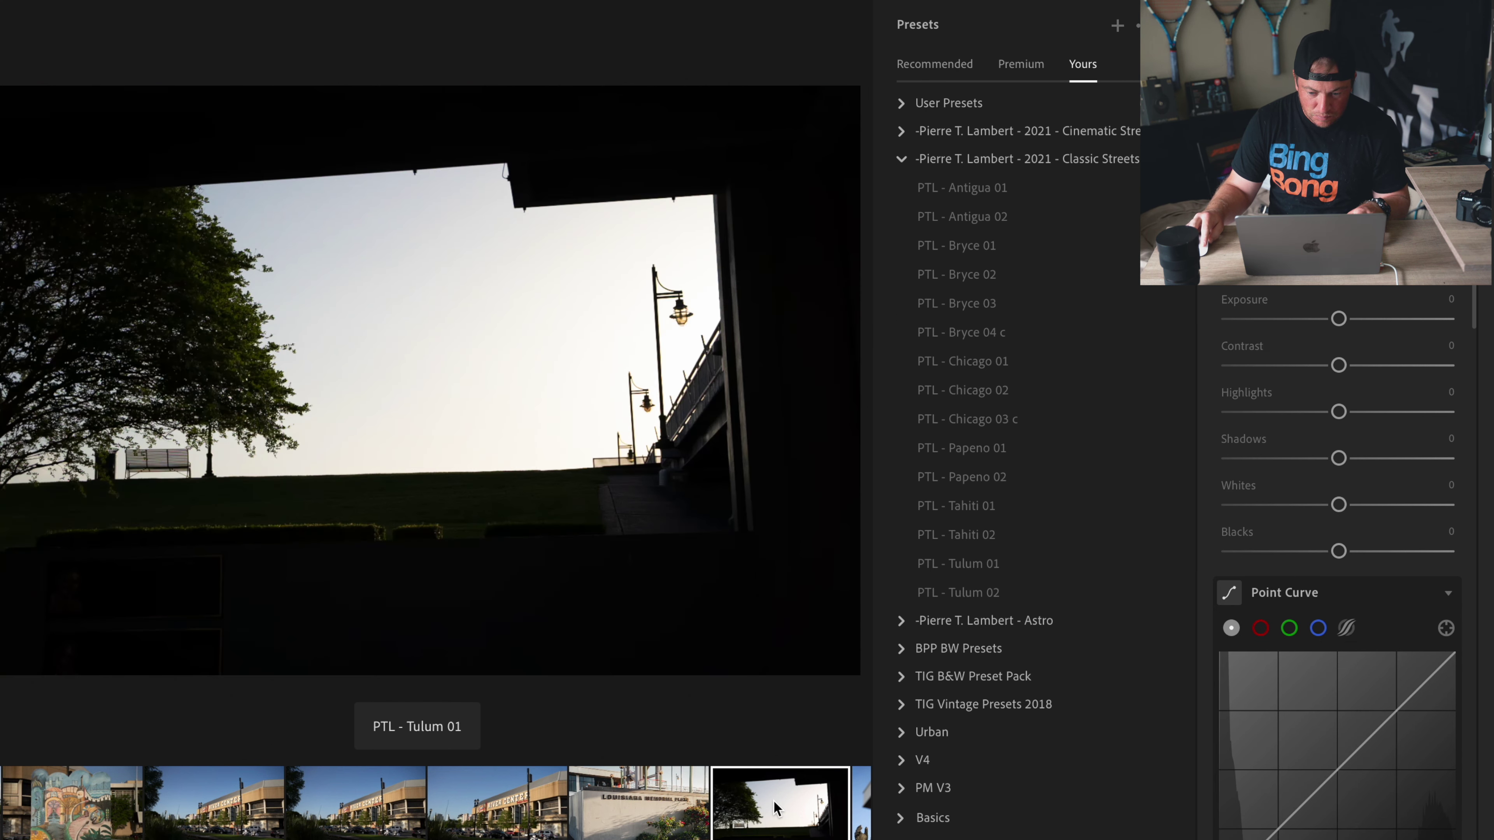
{"action": "key", "text": "Right"}
{"action": "key", "text": "Right"}
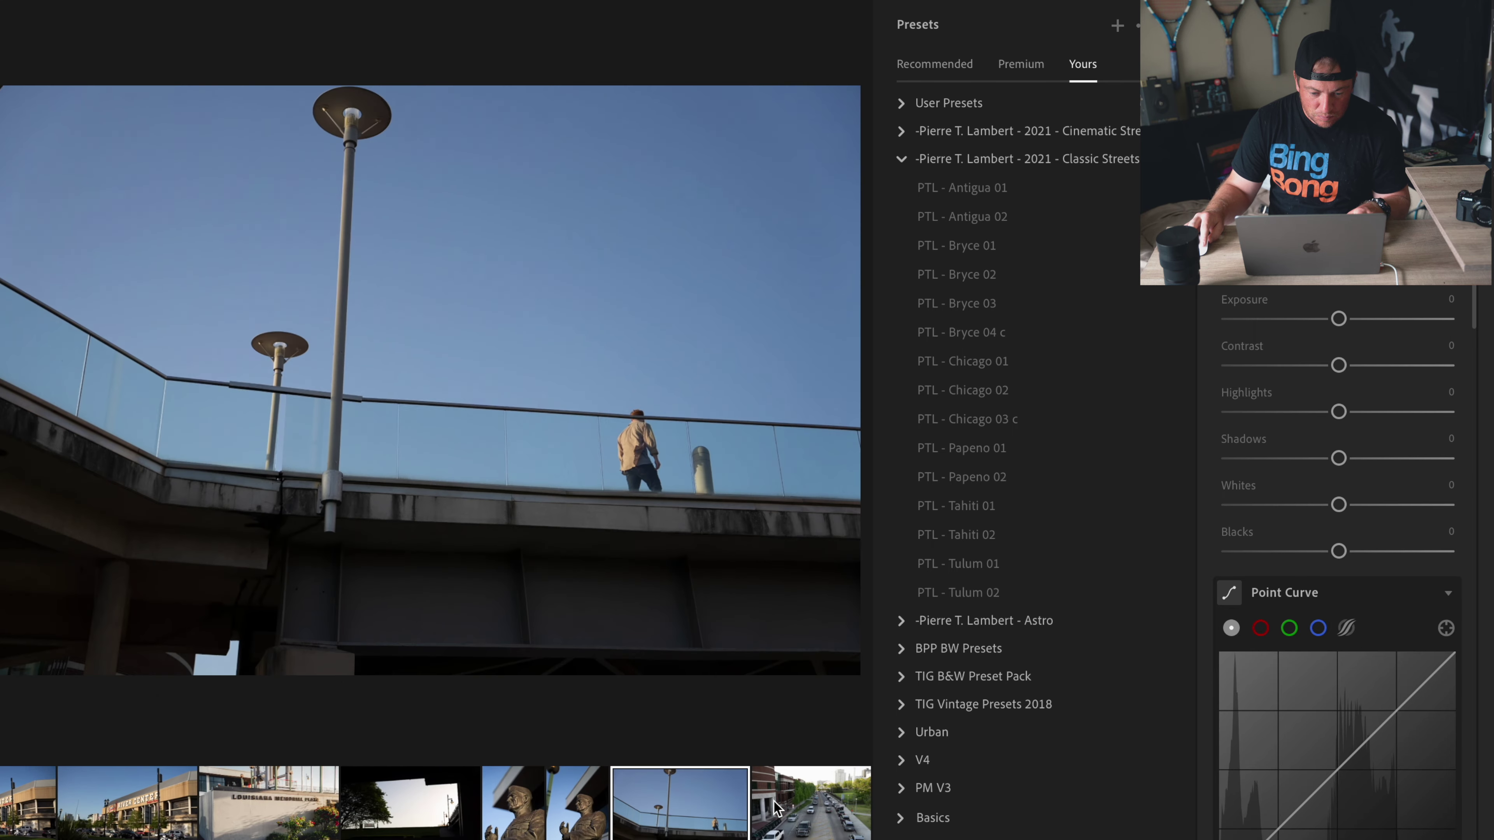
{"action": "key", "text": "Right"}
{"action": "key", "text": "Right"}
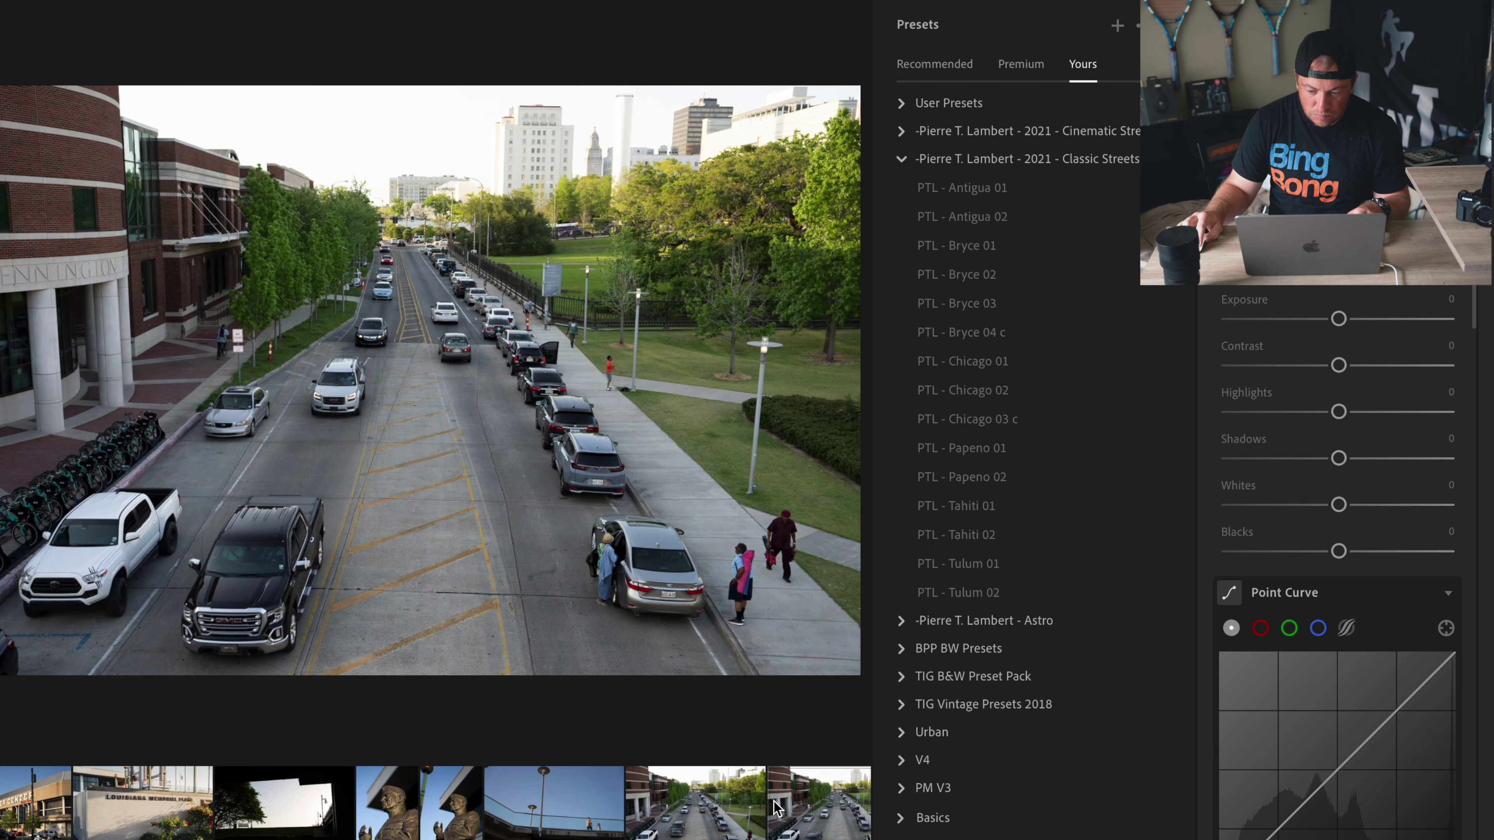
{"action": "key", "text": "Right"}
{"action": "key", "text": "Right"}
{"action": "key", "text": "Right"}
{"action": "key", "text": "Right"}
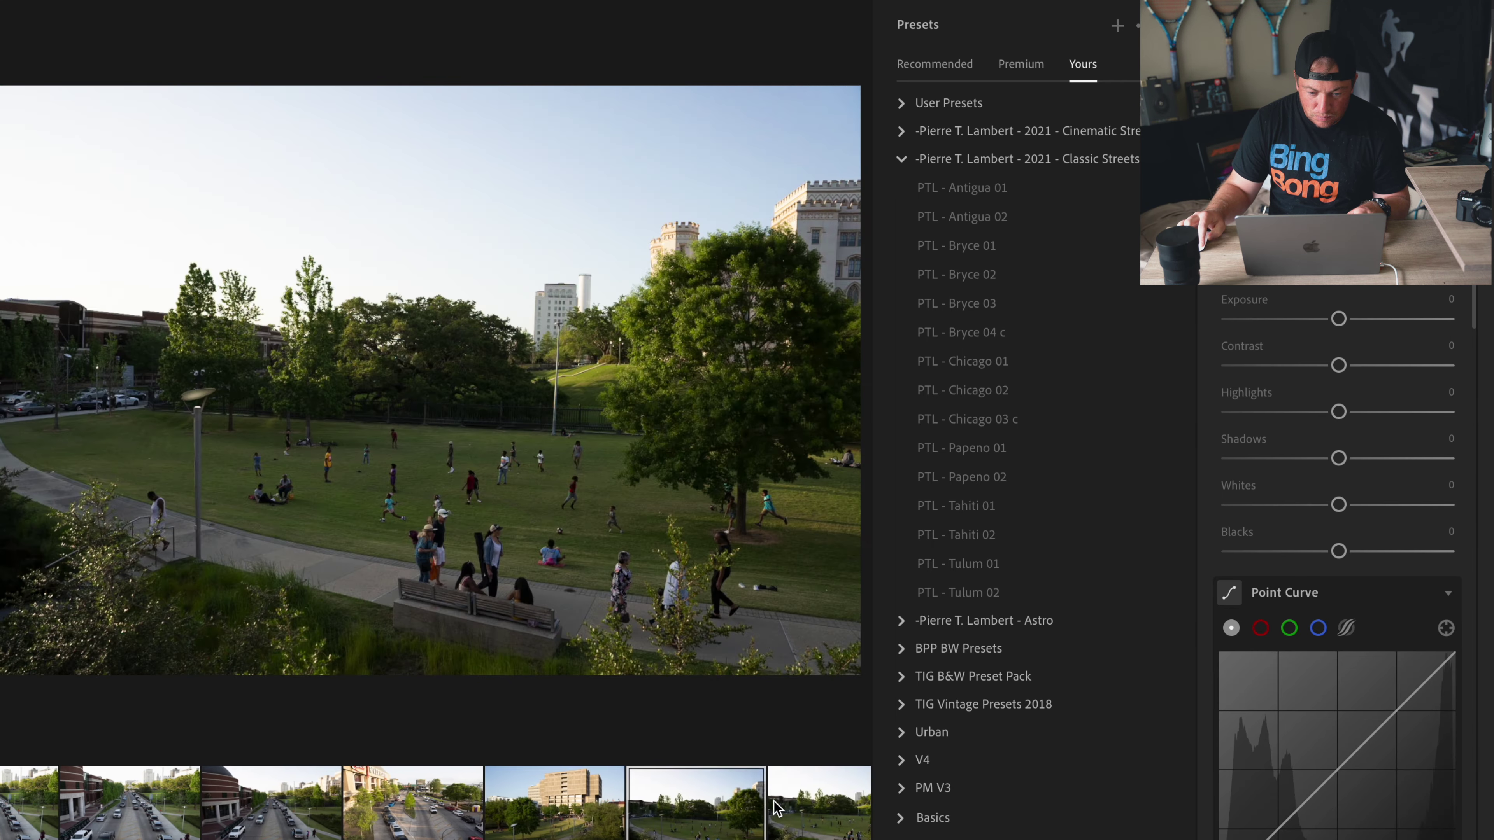
{"action": "key", "text": "Right"}
{"action": "key", "text": "Right"}
{"action": "key", "text": "Right"}
{"action": "key", "text": "Right"}
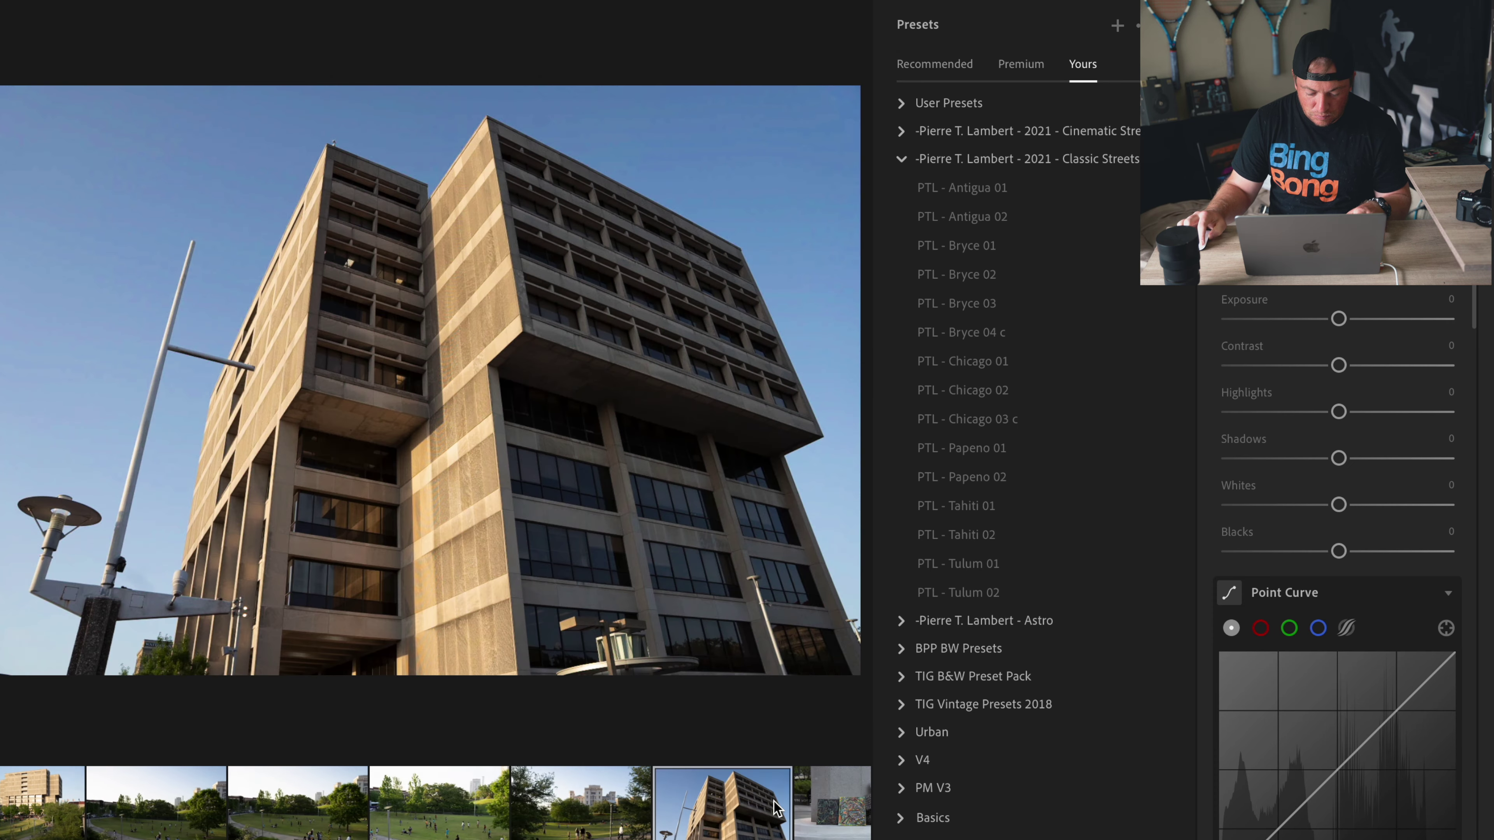
{"action": "left_click", "coordinate": [776, 809]}
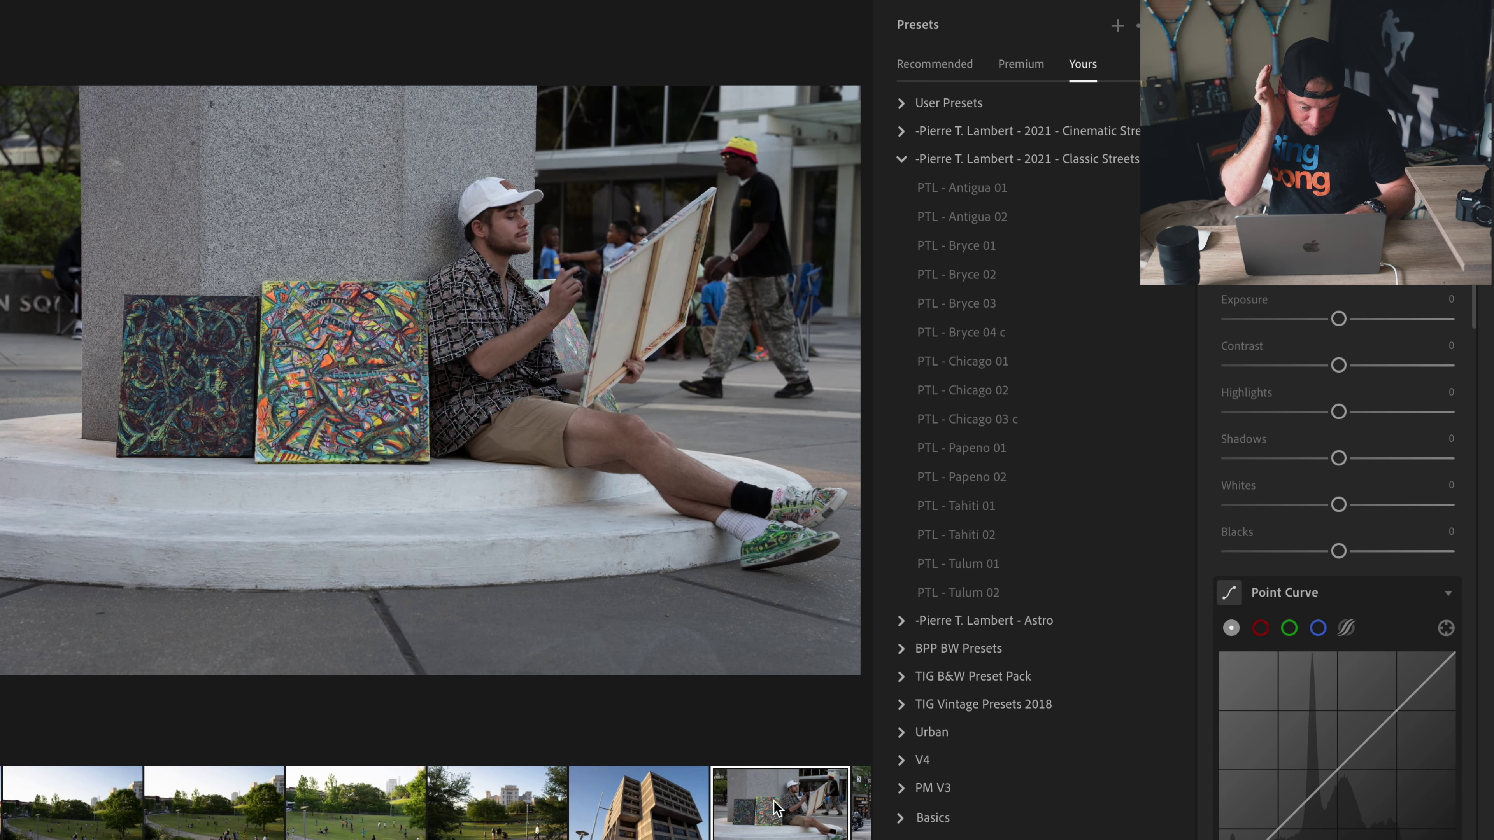
Step: Apply PTL - Antigua 02 after previewing Antigua 01, Bryce 01, 03 and 04 c
{"action": "left_click", "coordinate": [1020, 222]}
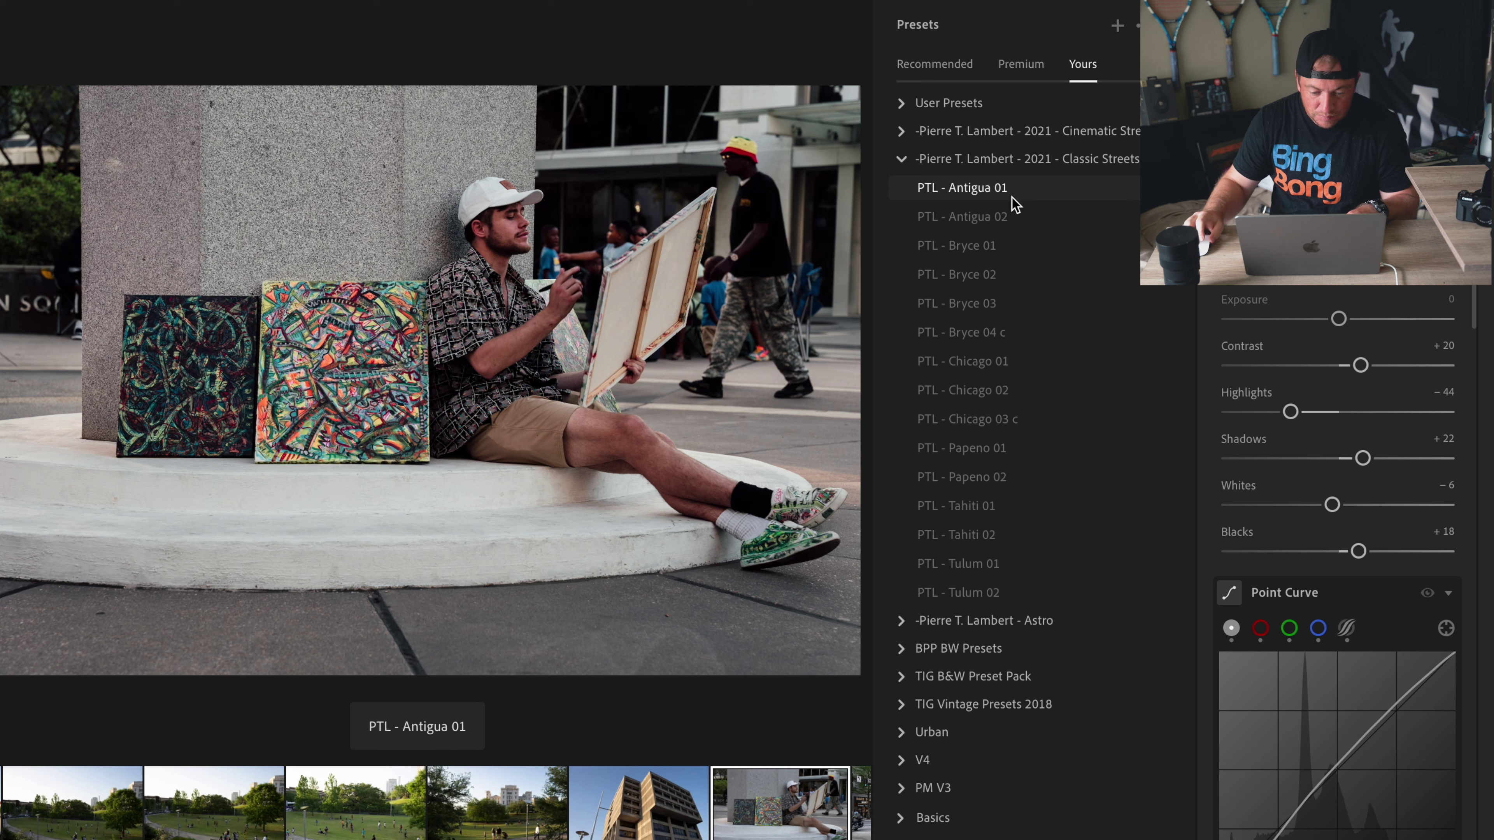
{"action": "left_click", "coordinate": [1010, 216]}
{"action": "left_click", "coordinate": [1007, 244]}
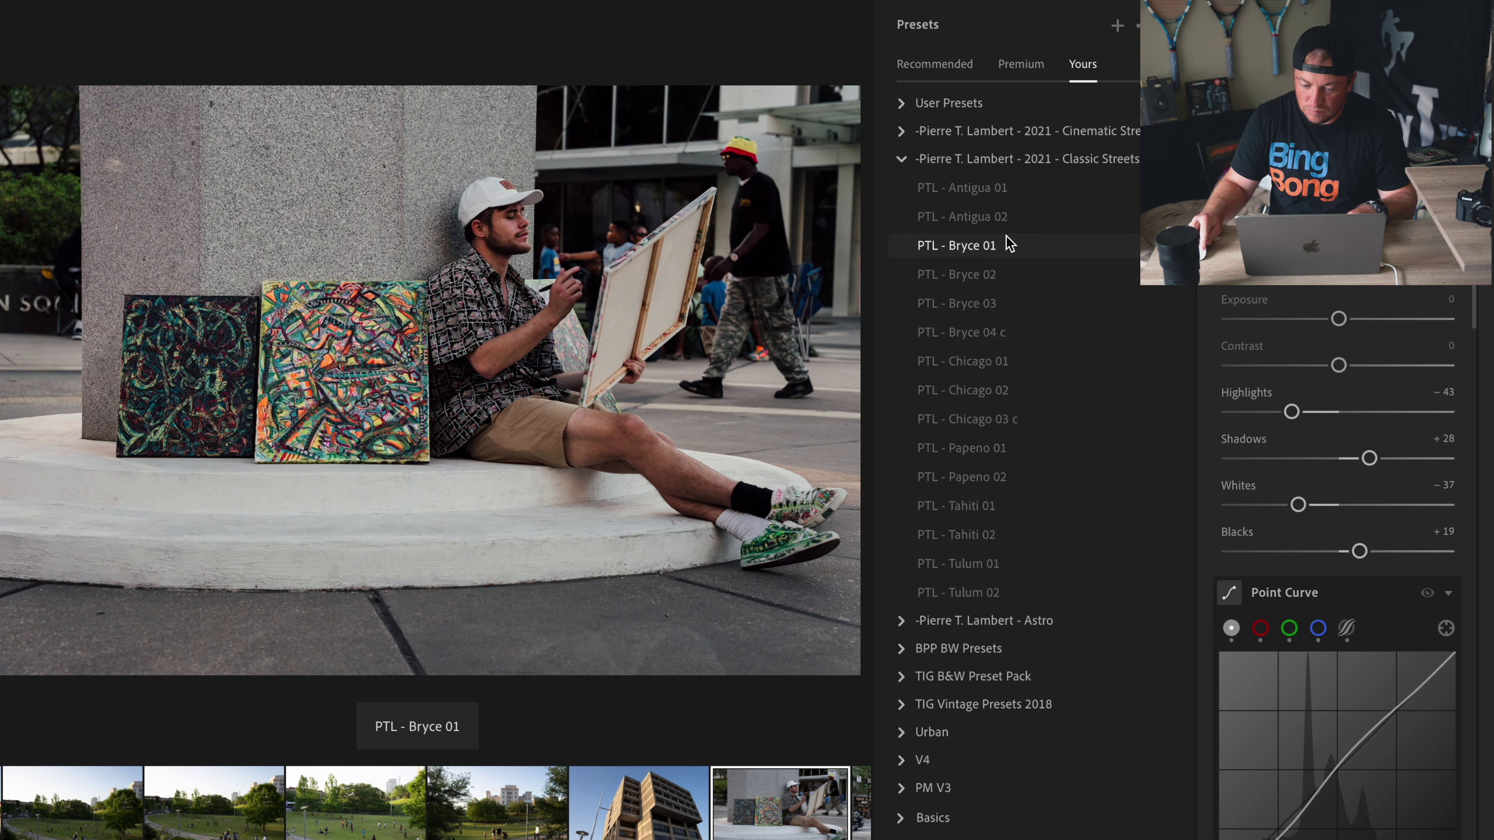
{"action": "left_click", "coordinate": [1003, 300]}
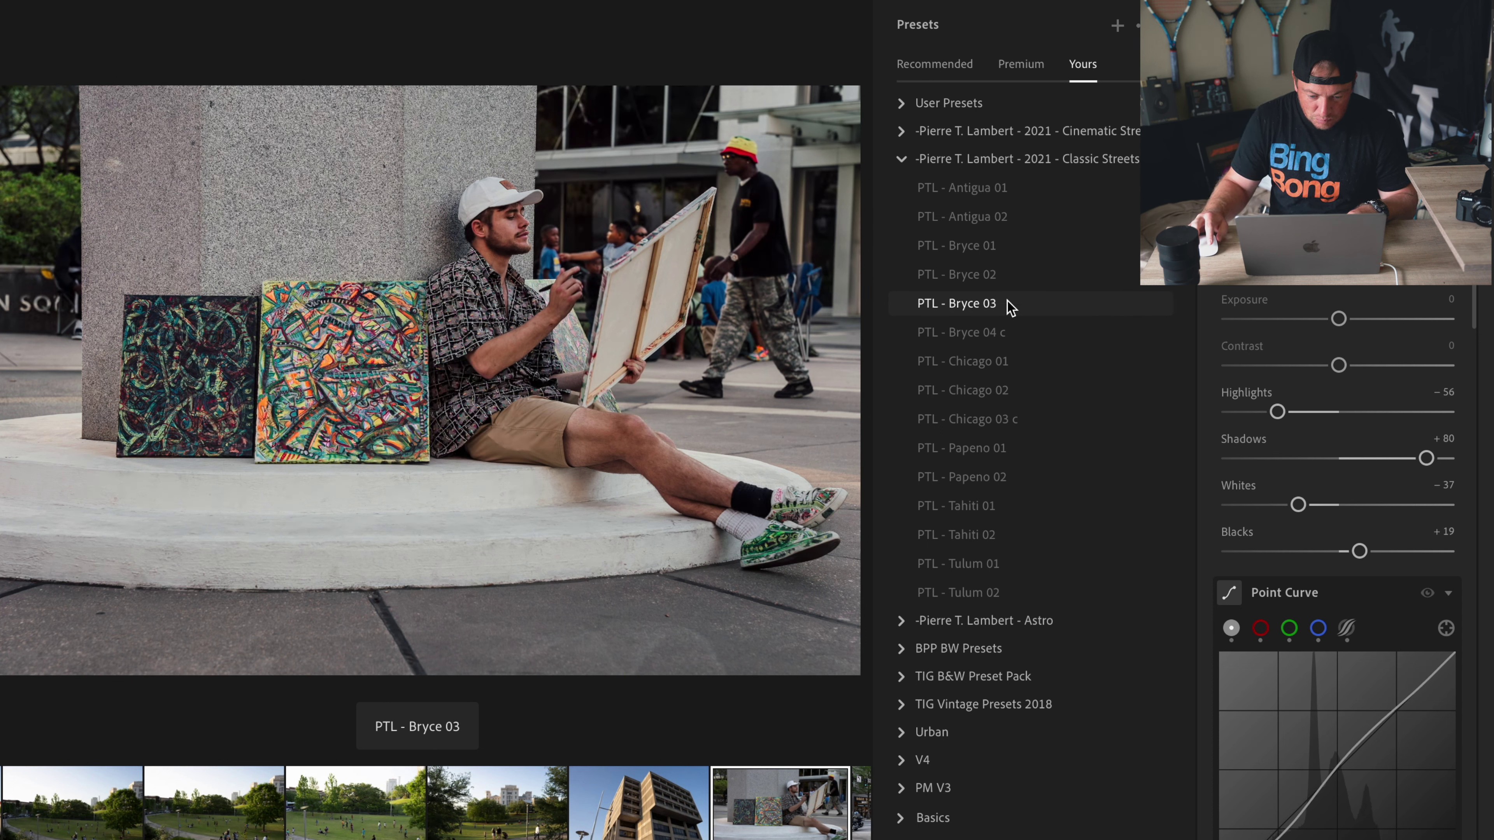
{"action": "left_click", "coordinate": [1009, 333]}
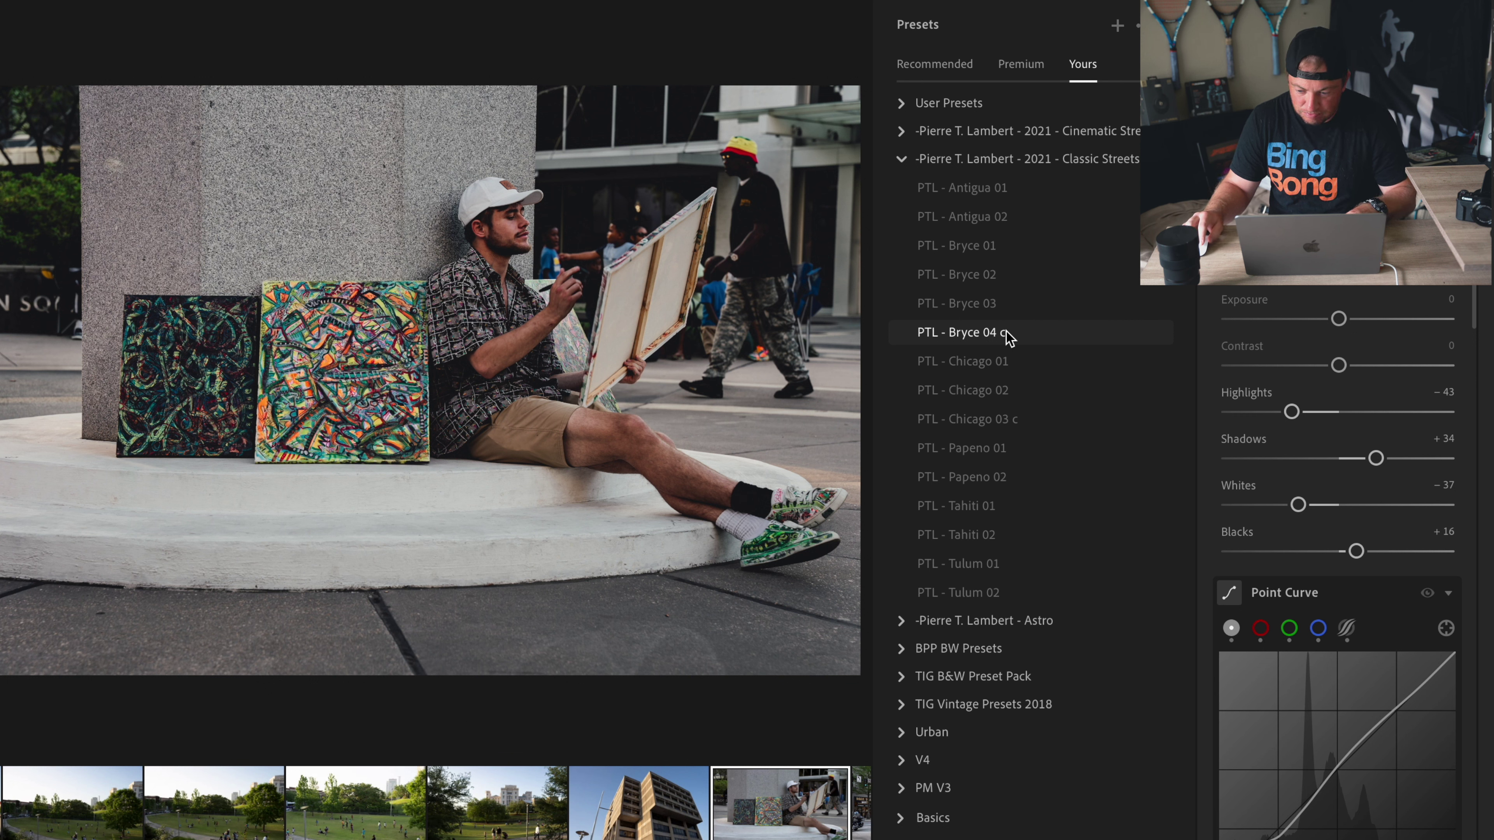
{"action": "left_click", "coordinate": [1004, 217]}
{"action": "left_click", "coordinate": [996, 188]}
{"action": "left_click", "coordinate": [1004, 218]}
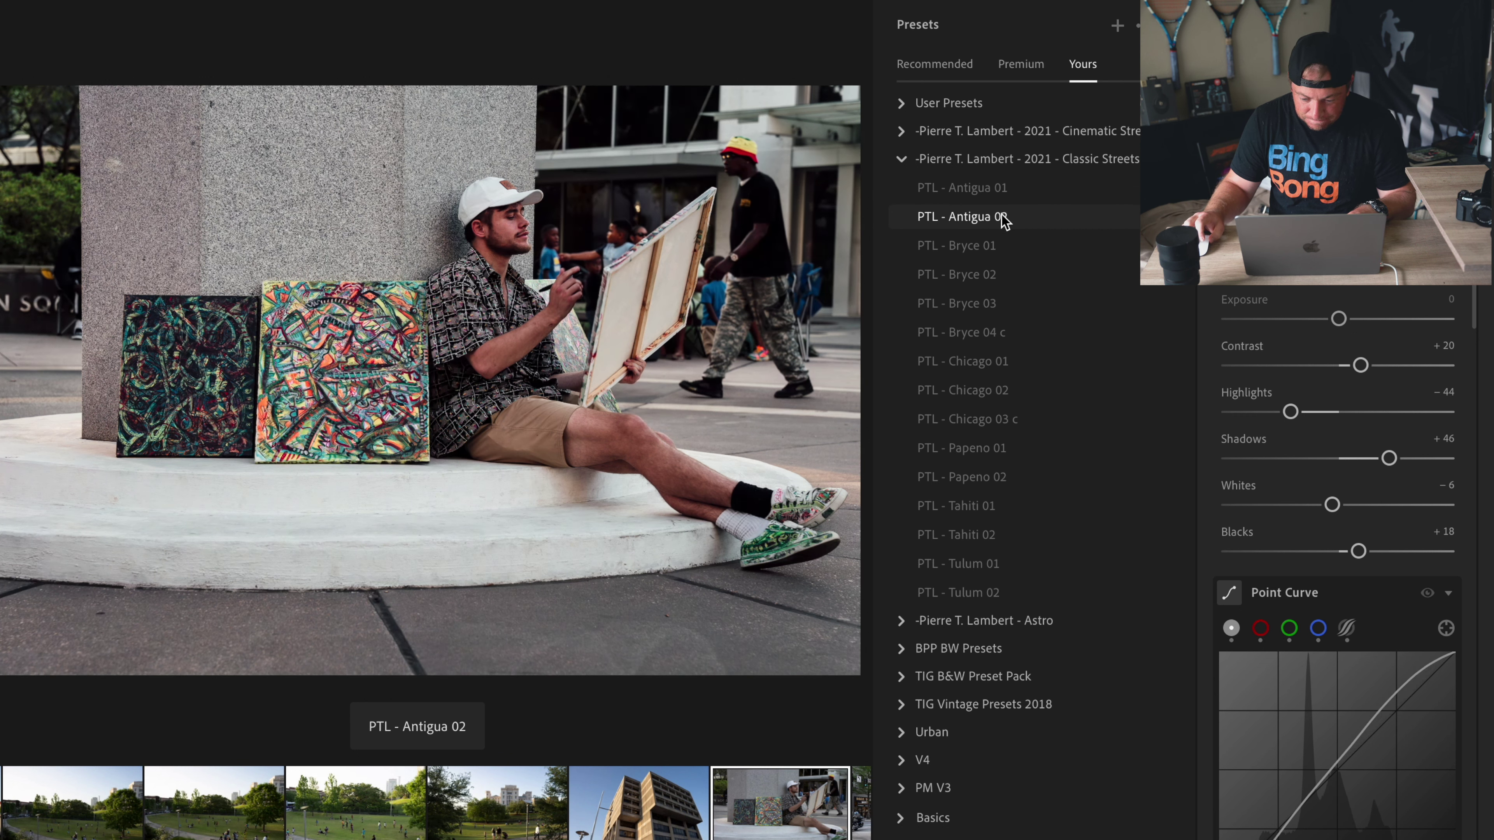
{"action": "left_click", "coordinate": [1003, 218]}
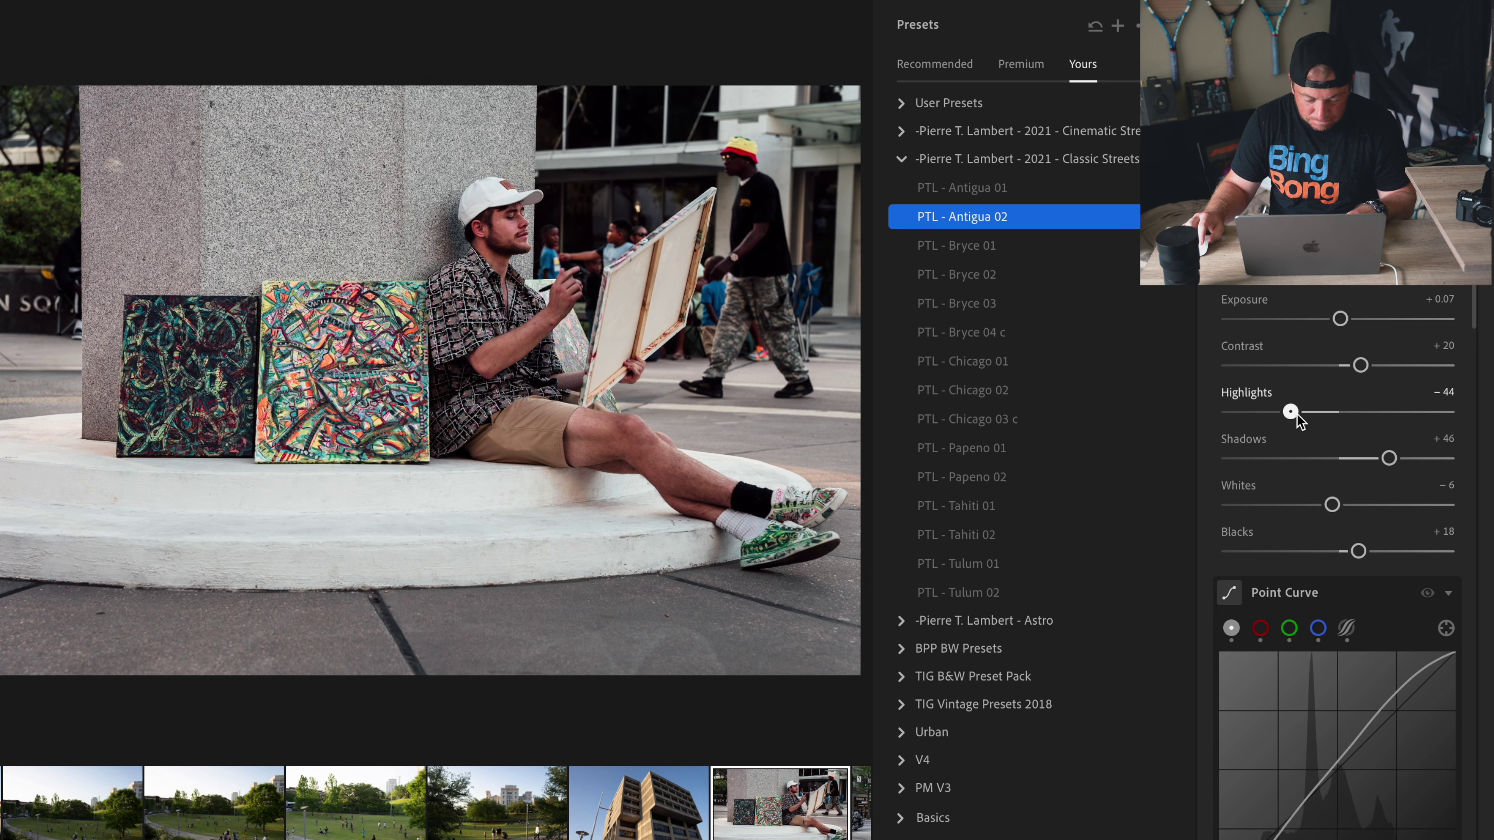
Step: Set highlights to −42 and keep whites at −6 after undoing a whites boost
{"action": "left_click_drag", "start_coordinate": [1298, 416], "coordinate": [1300, 417]}
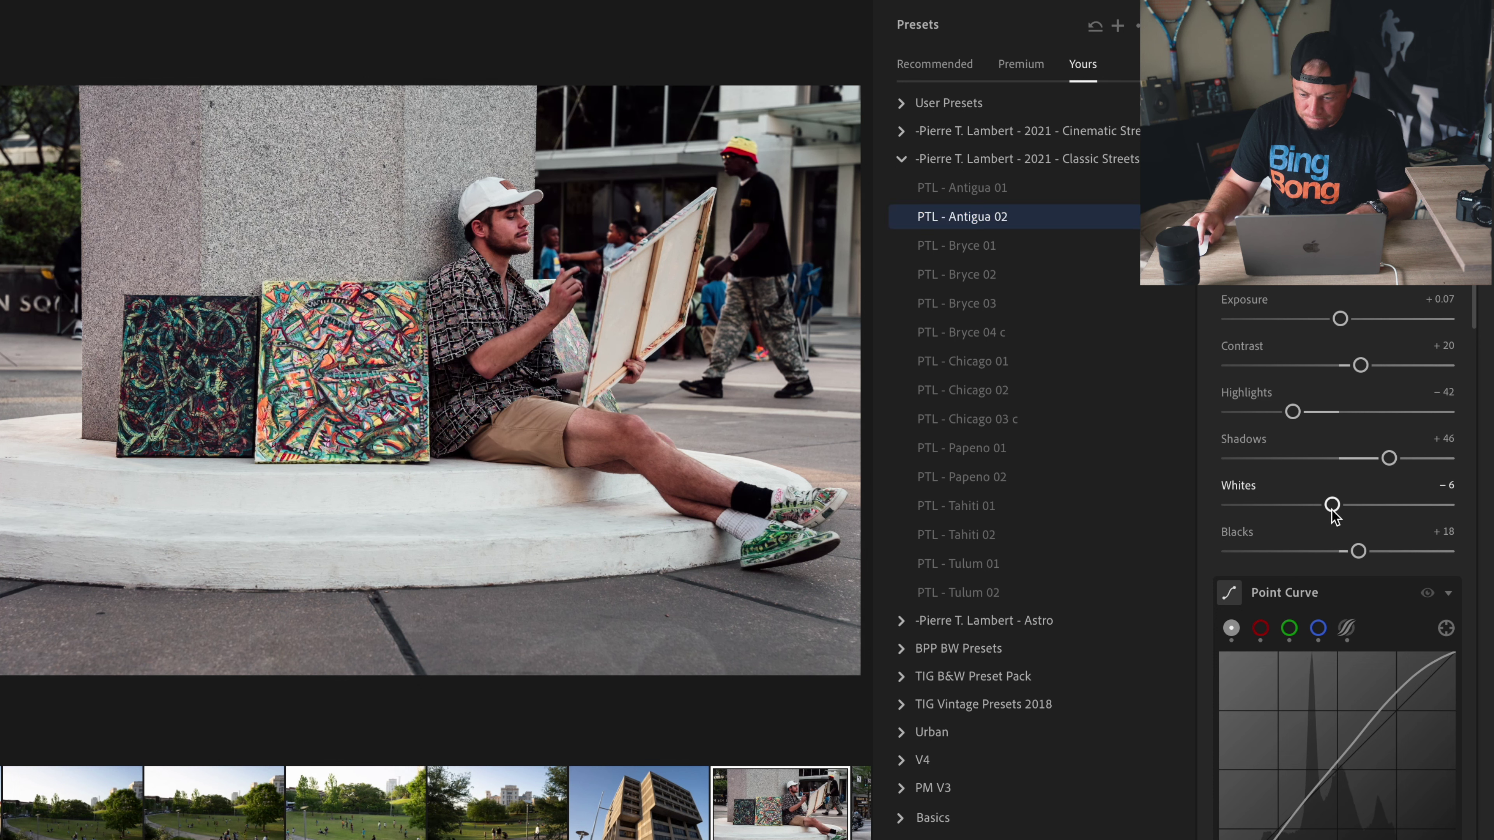
{"action": "left_click_drag", "start_coordinate": [1294, 505], "coordinate": [1337, 505]}
{"action": "key", "text": "ctrl+z"}
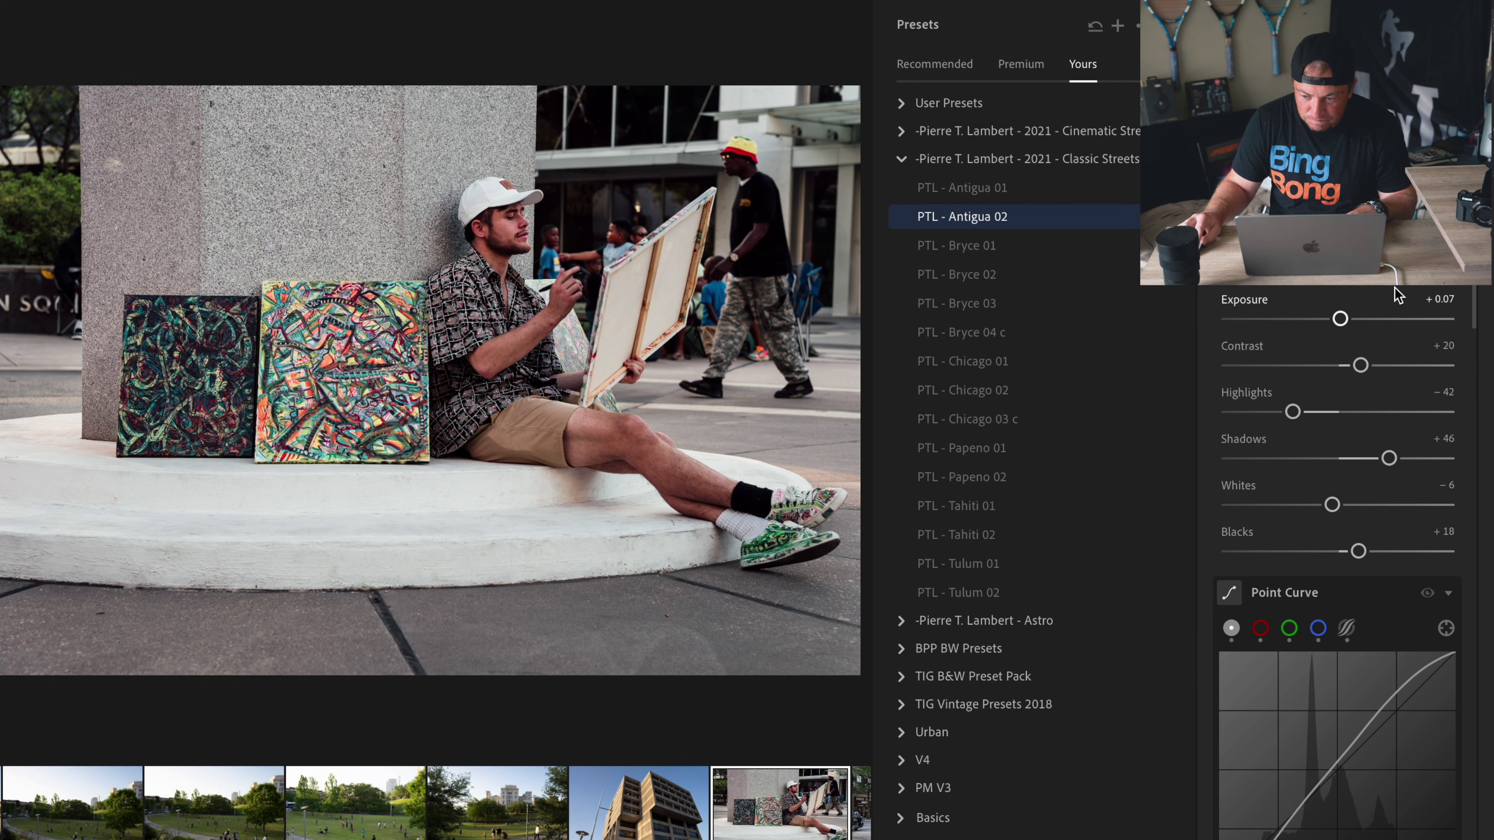
{"action": "key", "text": "c"}
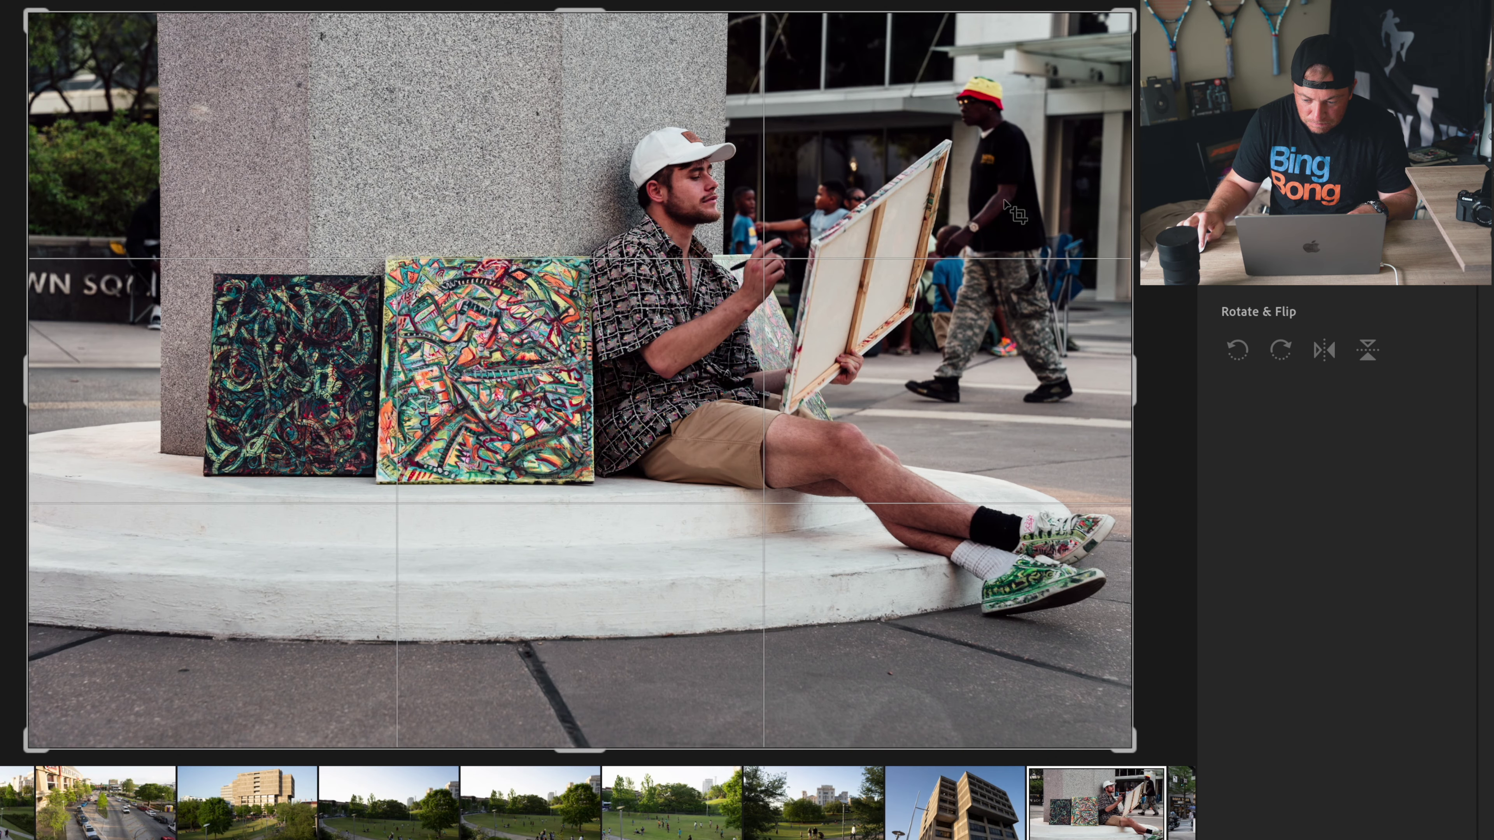
Step: Leave the crop view uncropped and undo the last saturation change
{"action": "key", "text": "Return"}
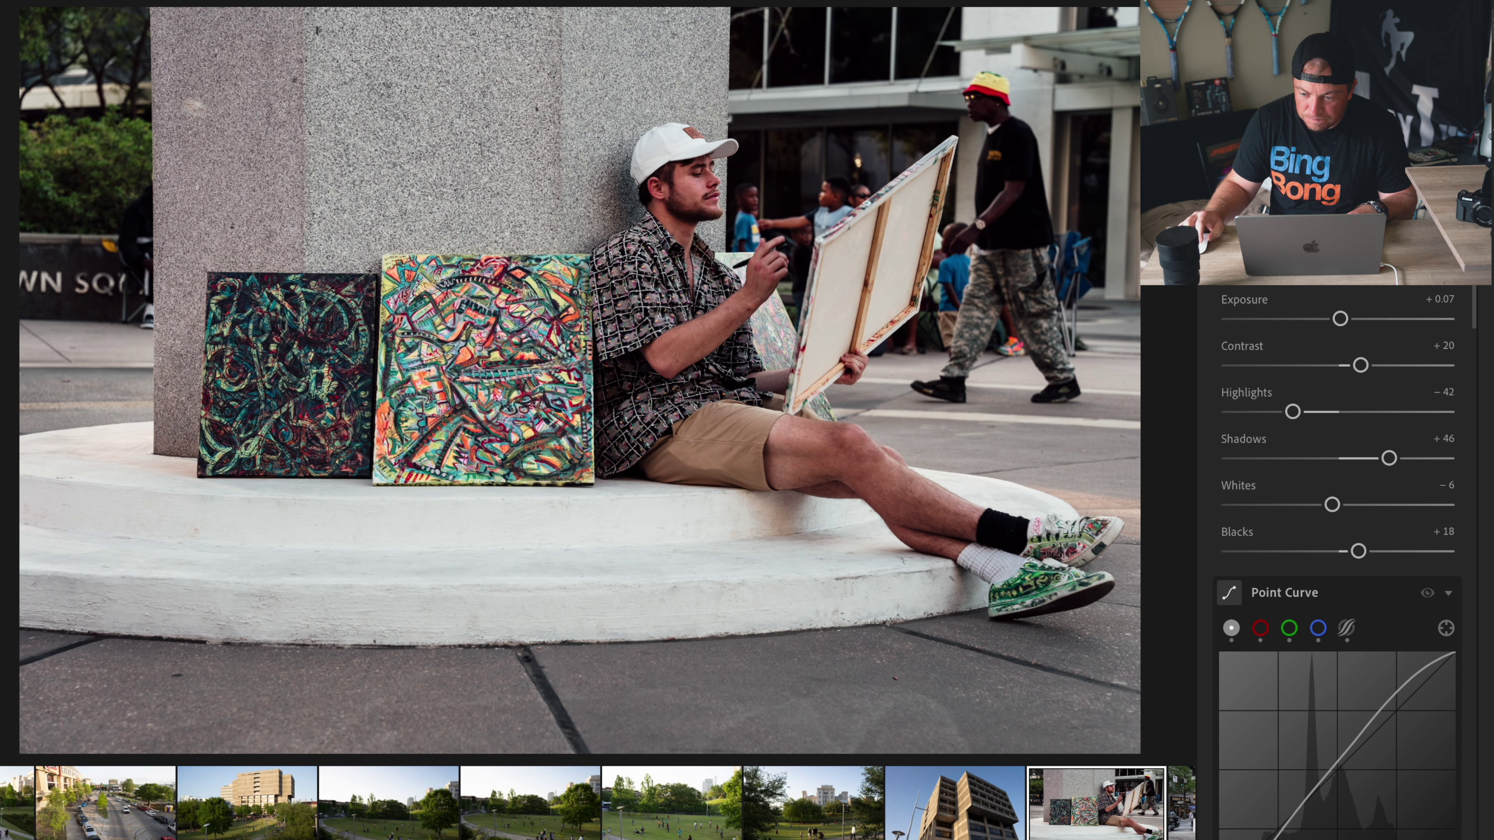
{"action": "scroll", "coordinate": [1336, 559], "scroll_direction": "down", "scroll_amount": 2}
{"action": "scroll", "coordinate": [1336, 559], "scroll_direction": "down", "scroll_amount": 10}
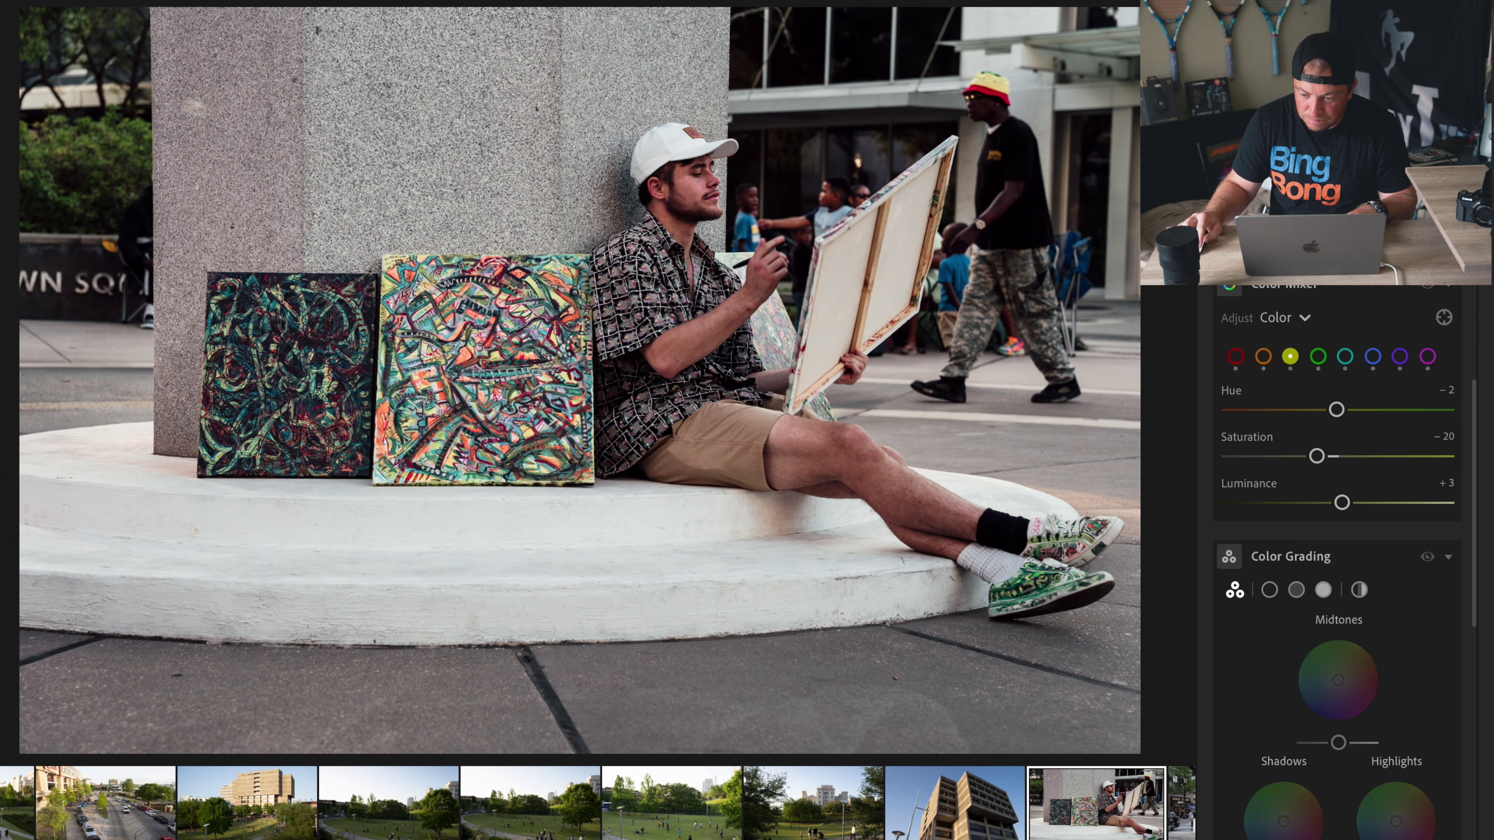
{"action": "key", "text": "ctrl+z"}
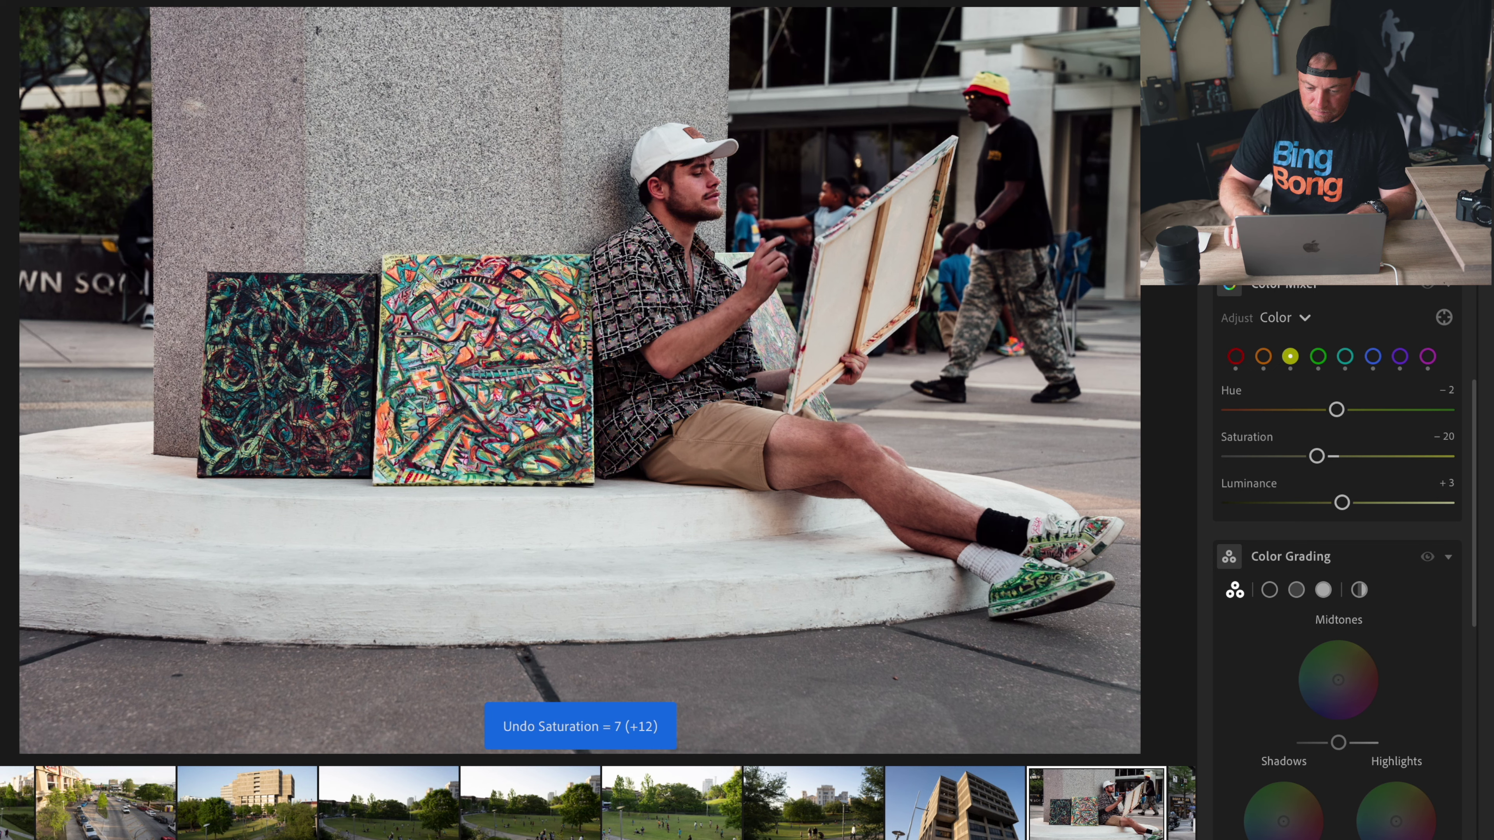
{"action": "scroll", "coordinate": [1335, 471], "scroll_direction": "up", "scroll_amount": 7}
{"action": "scroll", "coordinate": [1335, 471], "scroll_direction": "up", "scroll_amount": 5}
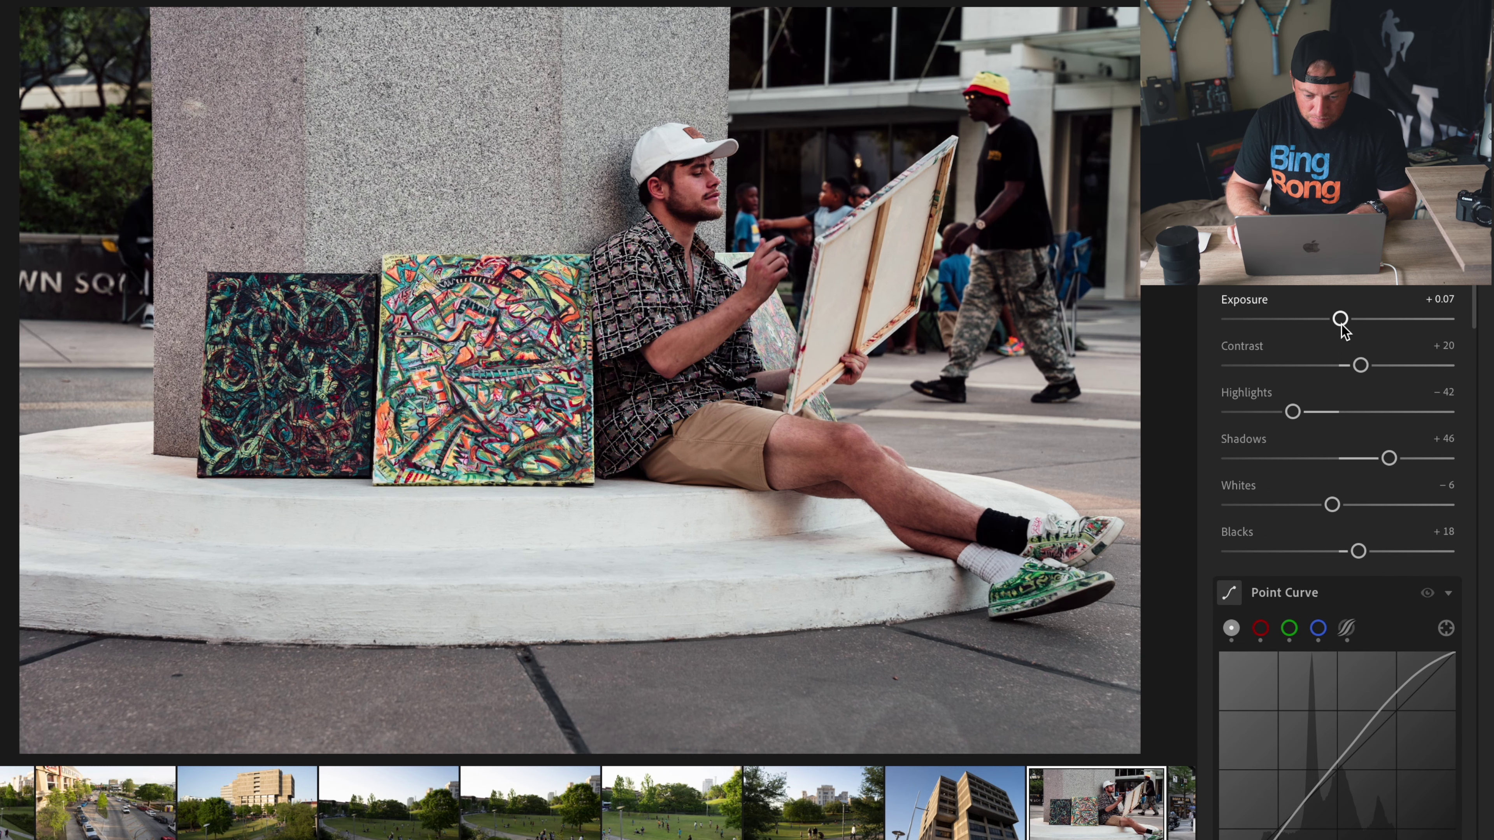
Step: Set exposure to +0.20, highlights to −46 and whites to +21
{"action": "left_click_drag", "start_coordinate": [1341, 319], "coordinate": [1344, 319]}
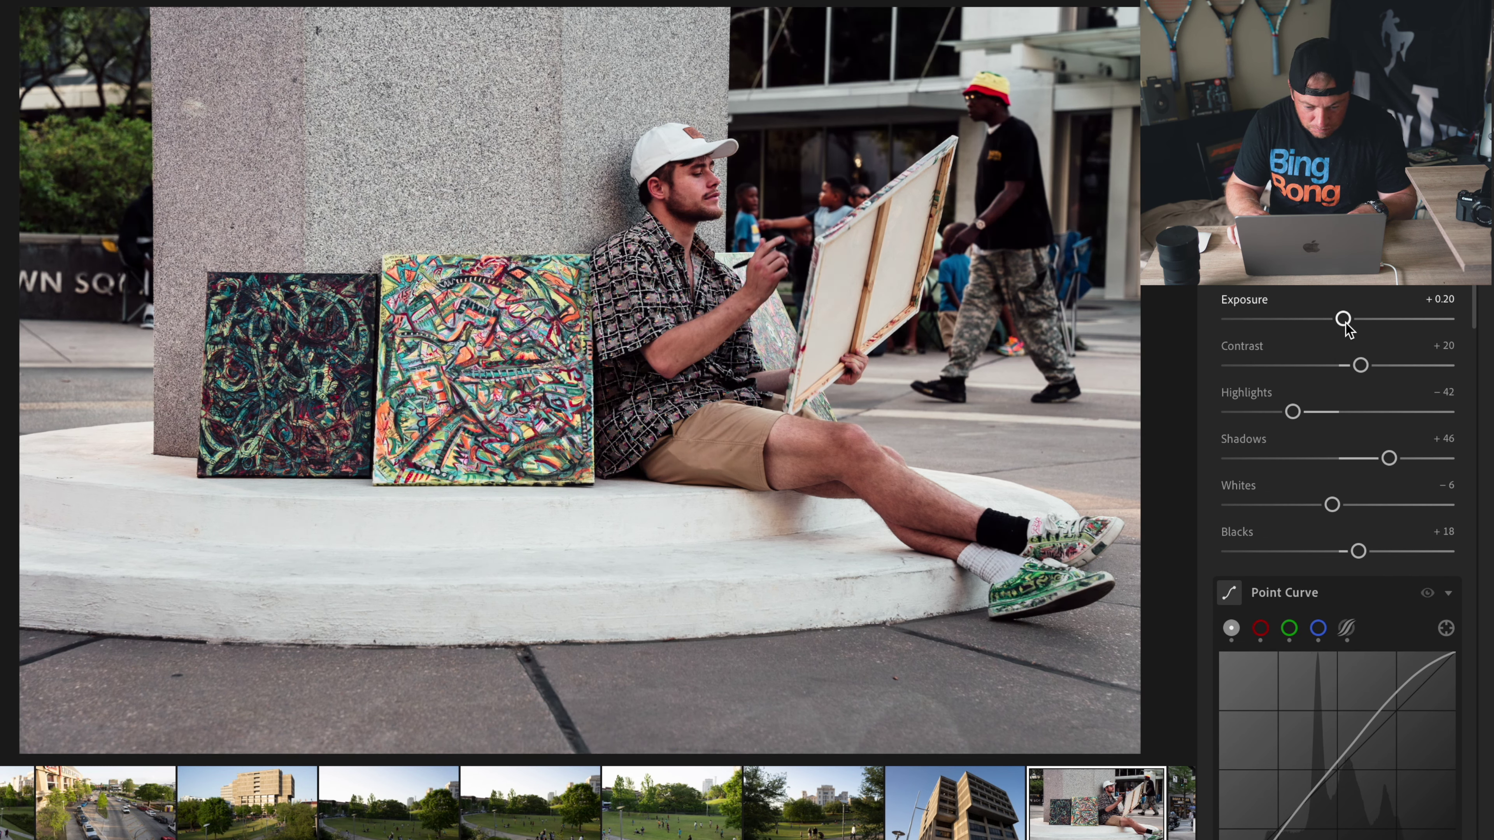
{"action": "scroll", "coordinate": [1343, 412], "scroll_direction": "down", "scroll_amount": 1}
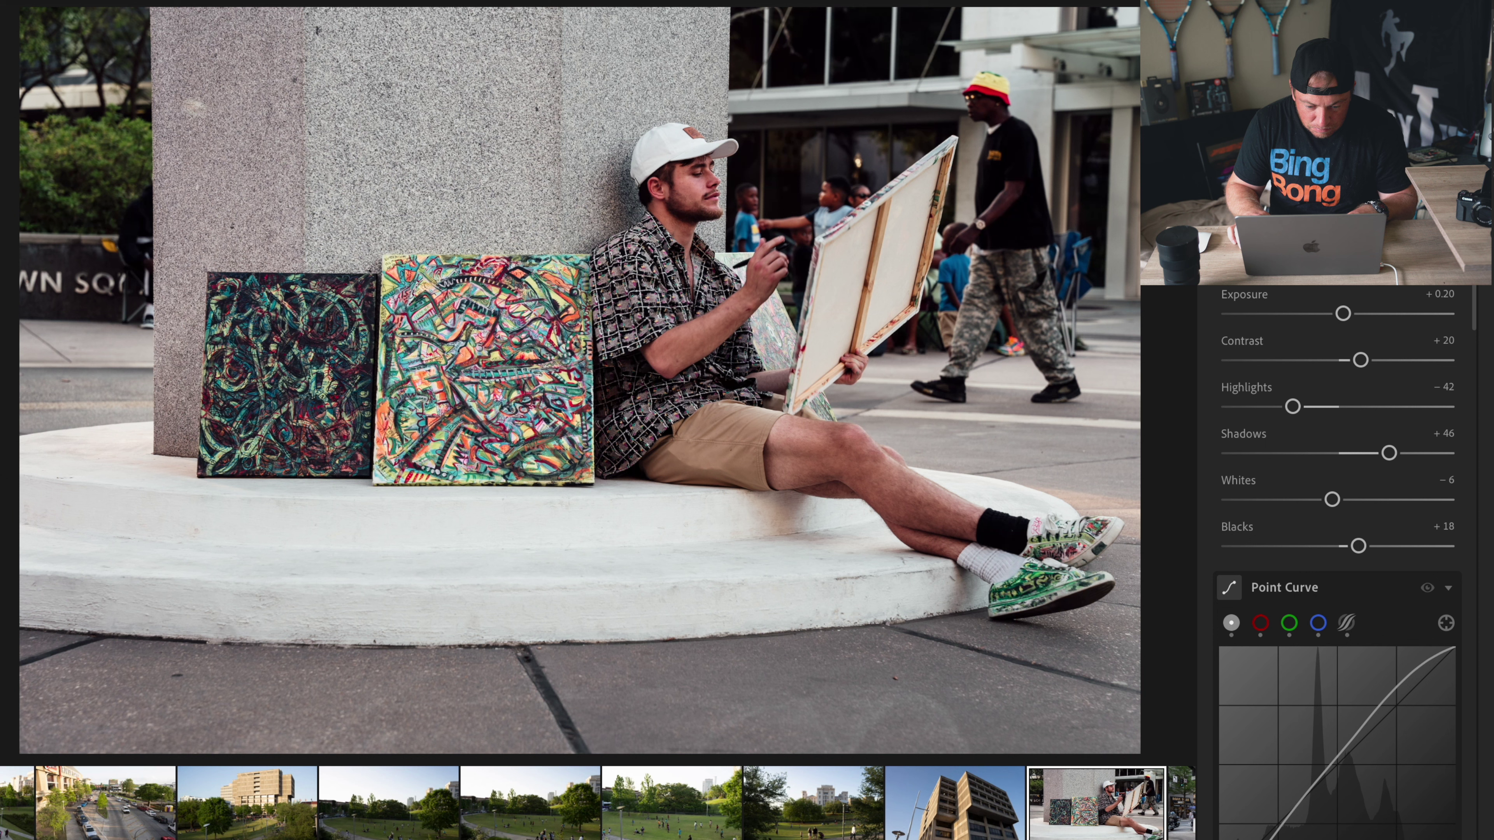
{"action": "left_click_drag", "start_coordinate": [1291, 411], "coordinate": [1235, 407]}
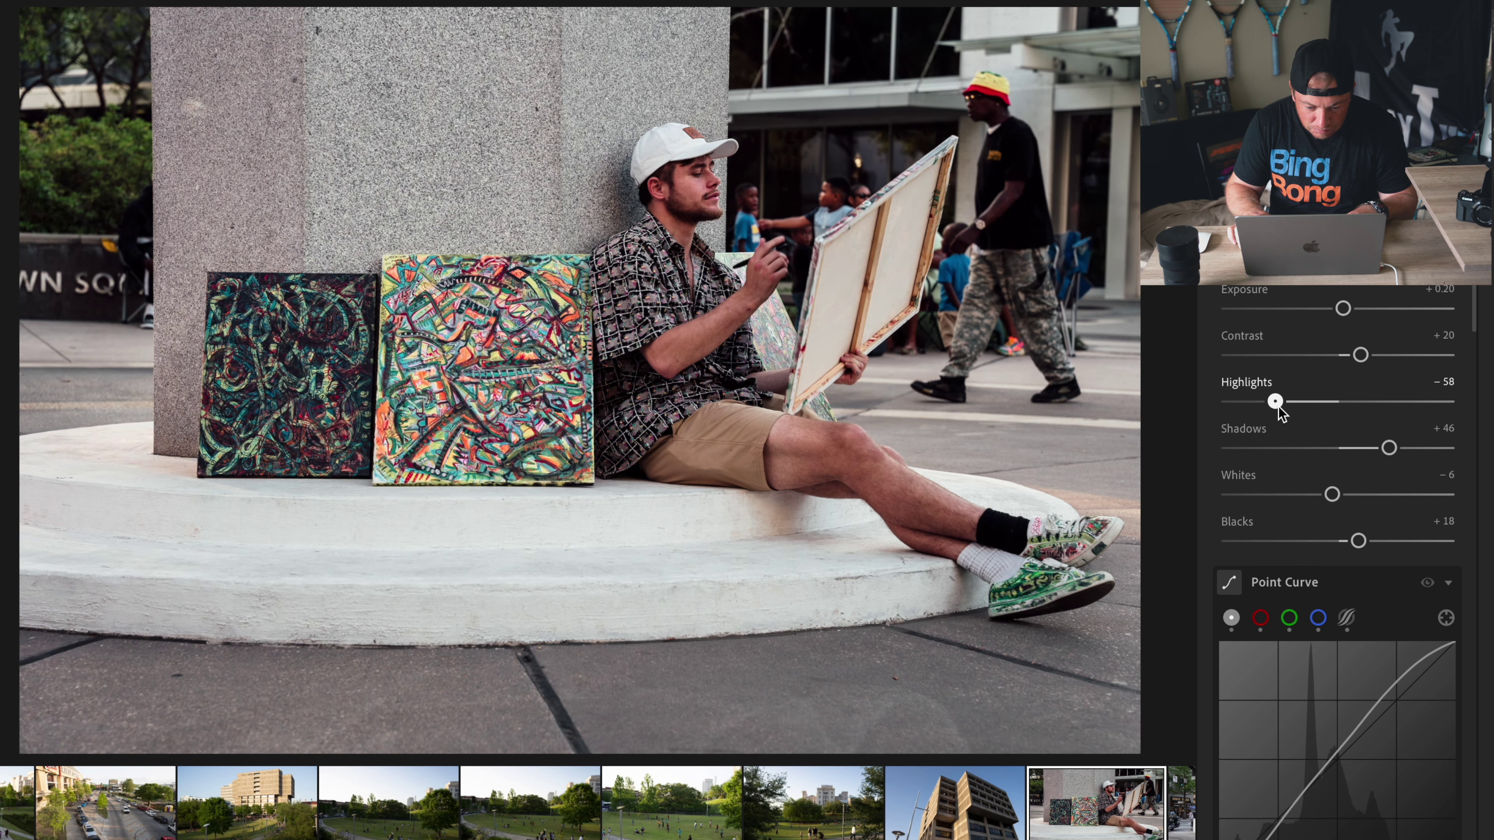
{"action": "left_click_drag", "start_coordinate": [1247, 406], "coordinate": [1290, 405]}
{"action": "mouse_move", "coordinate": [1332, 495]}
{"action": "left_mouse_down"}
{"action": "mouse_move", "coordinate": [1382, 497]}
{"action": "mouse_move", "coordinate": [1362, 497]}
{"action": "left_mouse_up"}
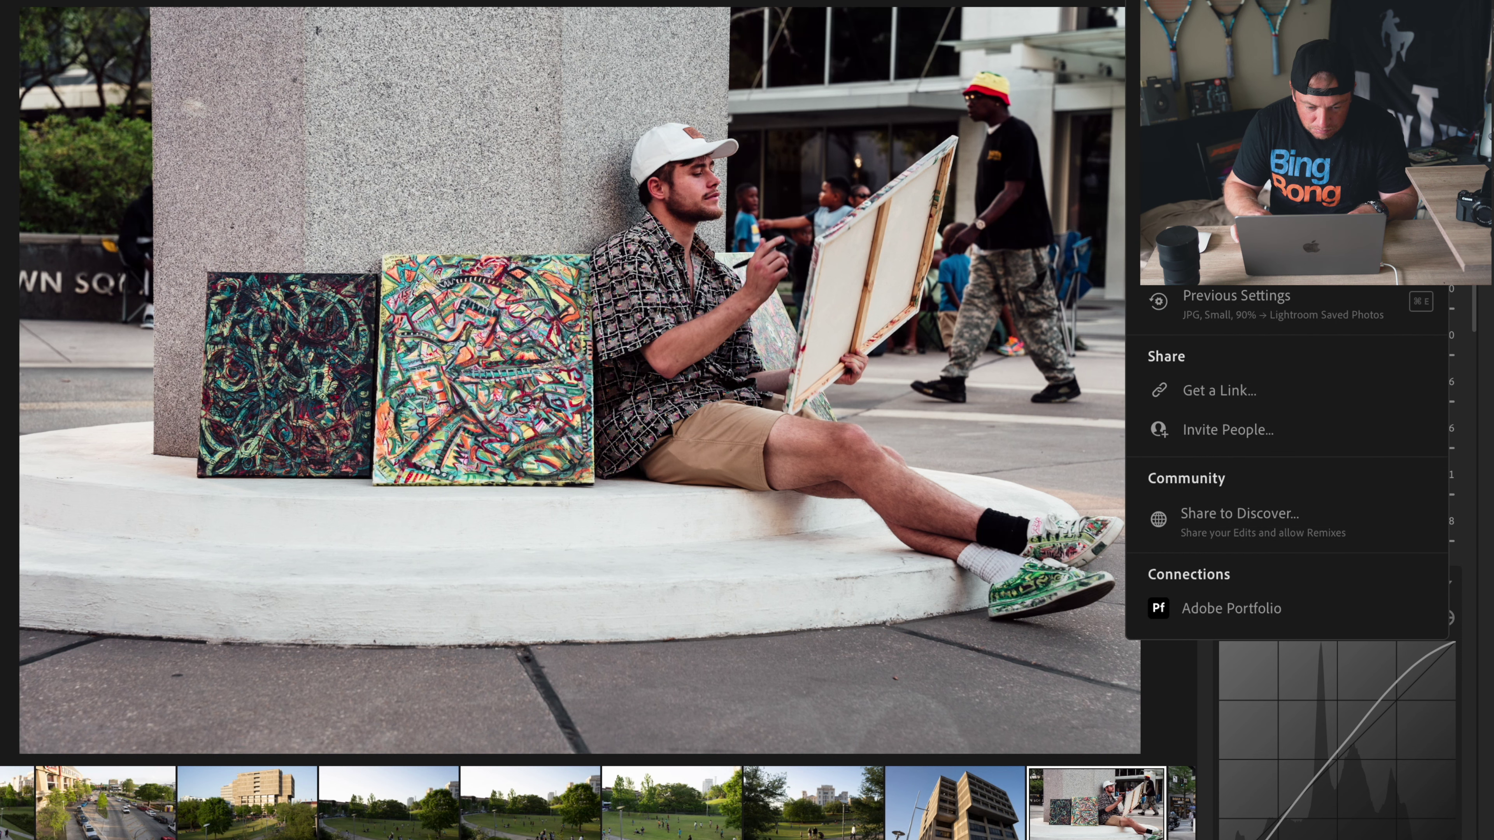
Step: Export the painter photo with previous settings and move to the next photo
{"action": "key", "text": "super+shift+e"}
{"action": "key", "text": "Return"}
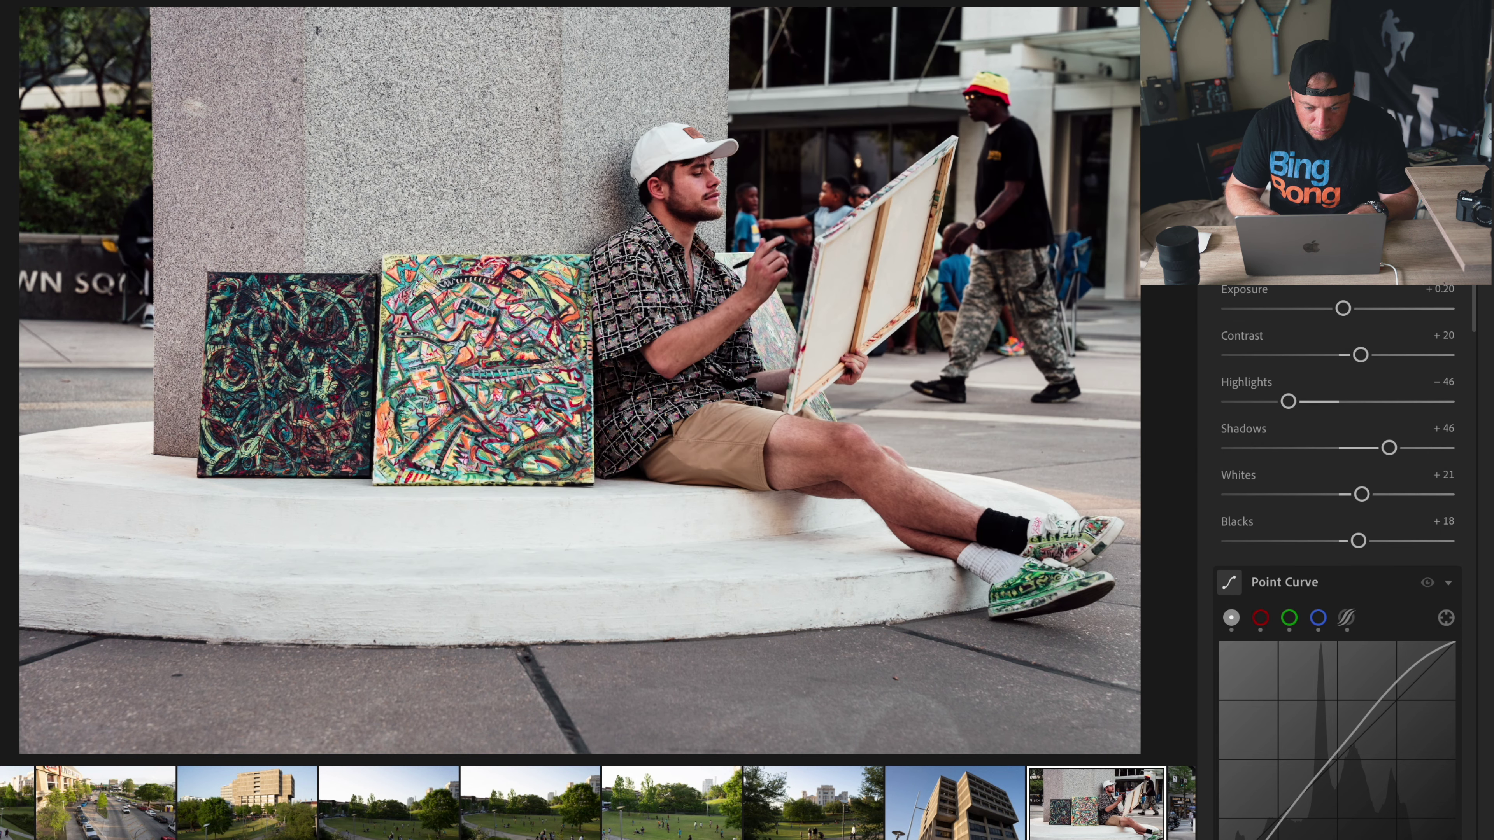
{"action": "key", "text": "Right"}
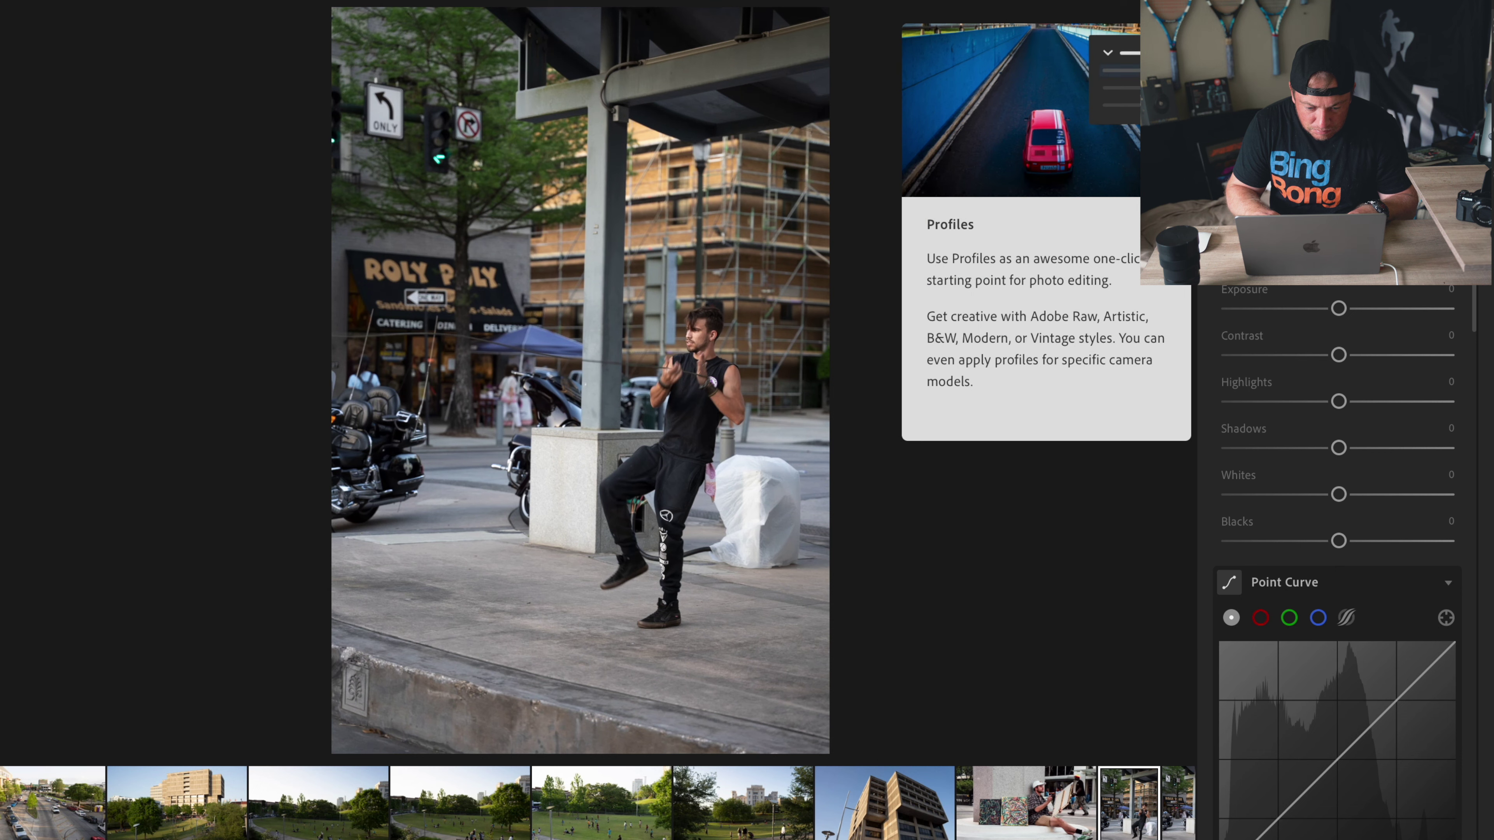
Step: Browse the fire dancer burst and settle on the shot in front of the Front Porch Stage backdrop
{"action": "key", "text": "Right"}
{"action": "key", "text": "Right"}
{"action": "key", "text": "Right"}
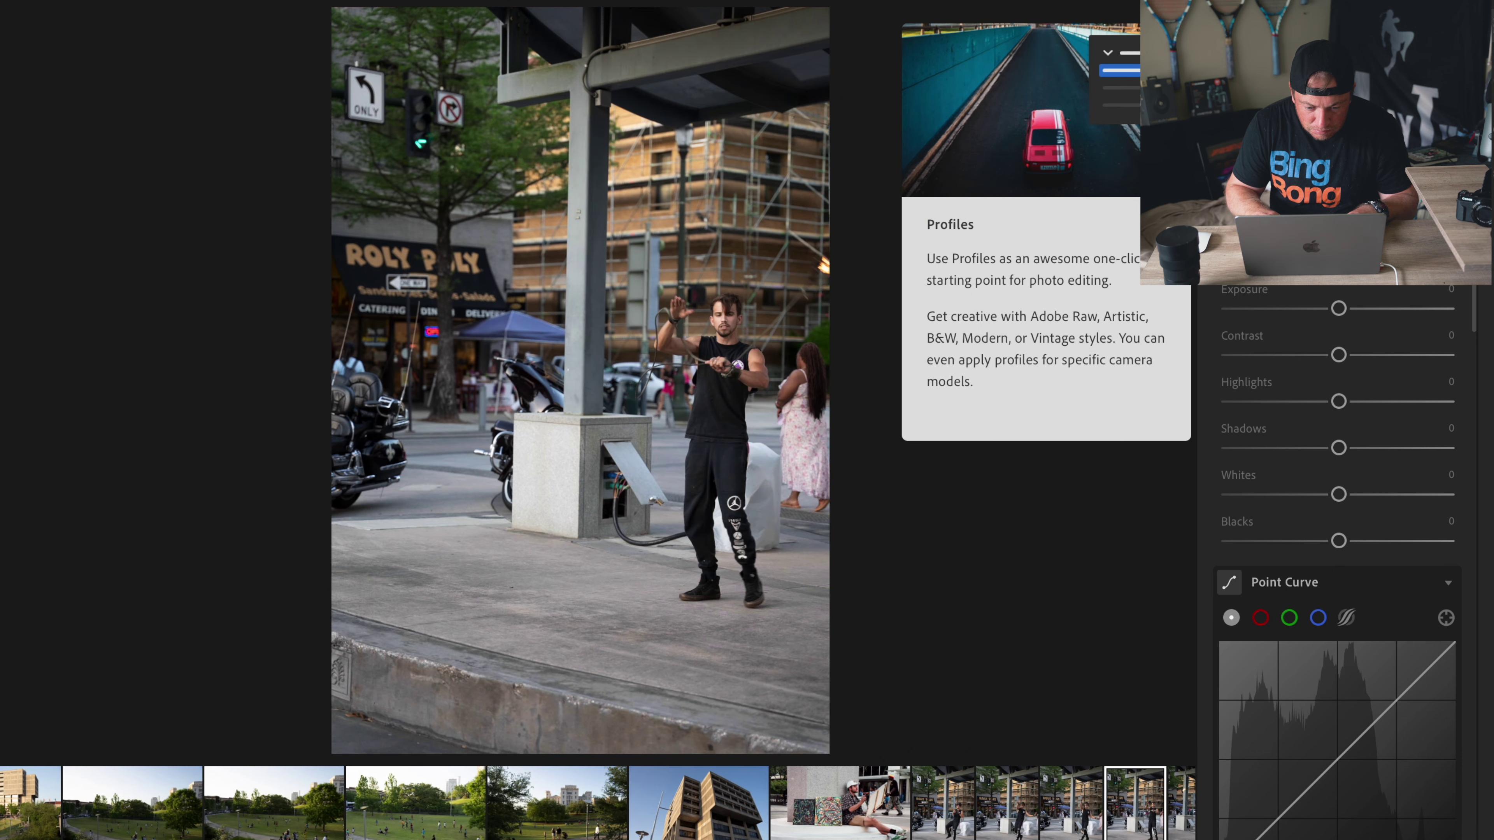
{"action": "key", "text": "Right"}
{"action": "key", "text": "Right"}
{"action": "key", "text": "Right"}
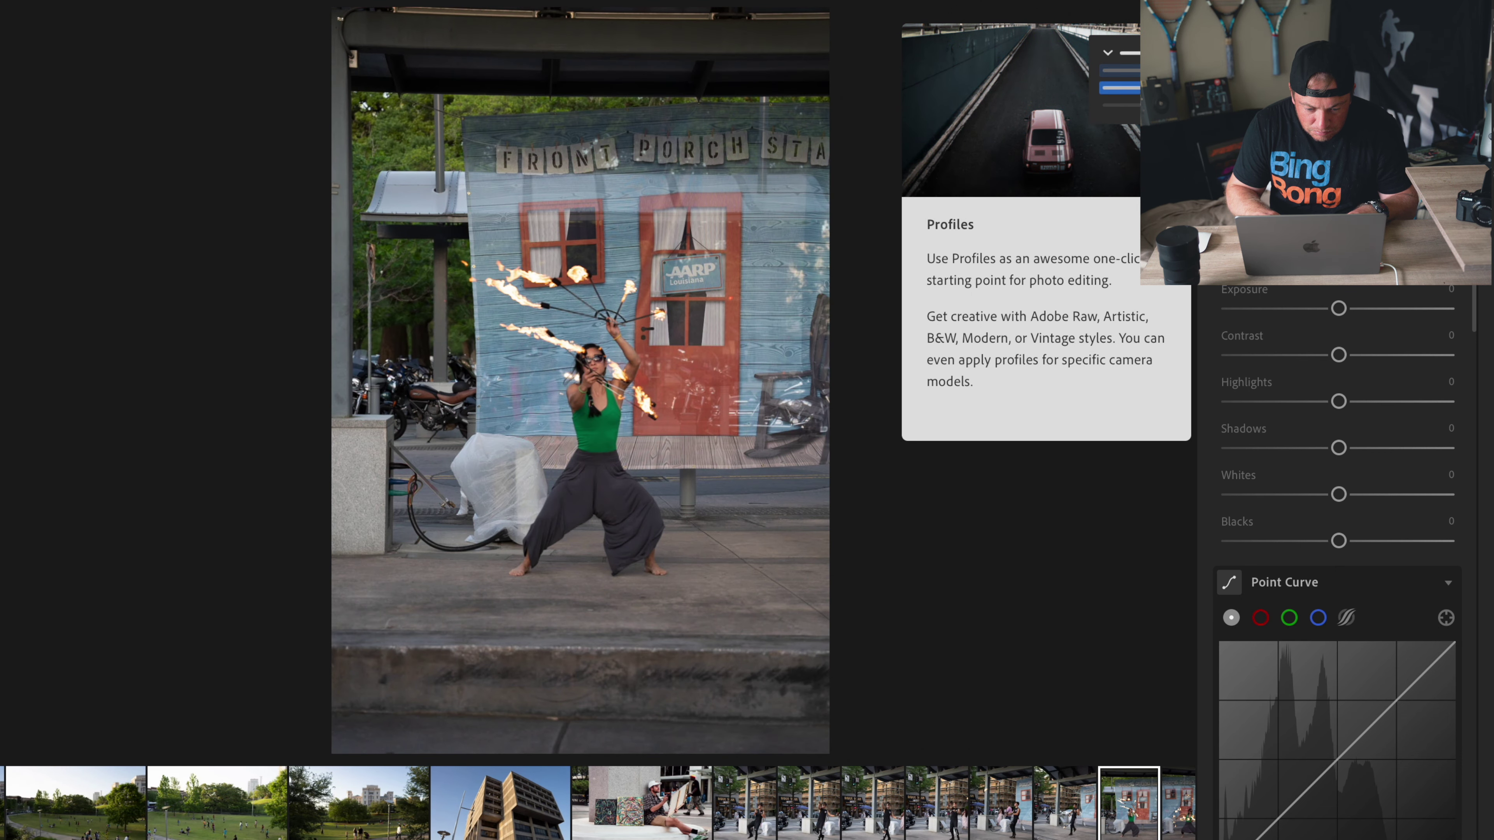
{"action": "key", "text": "Right"}
{"action": "key", "text": "Right"}
{"action": "key", "text": "Right"}
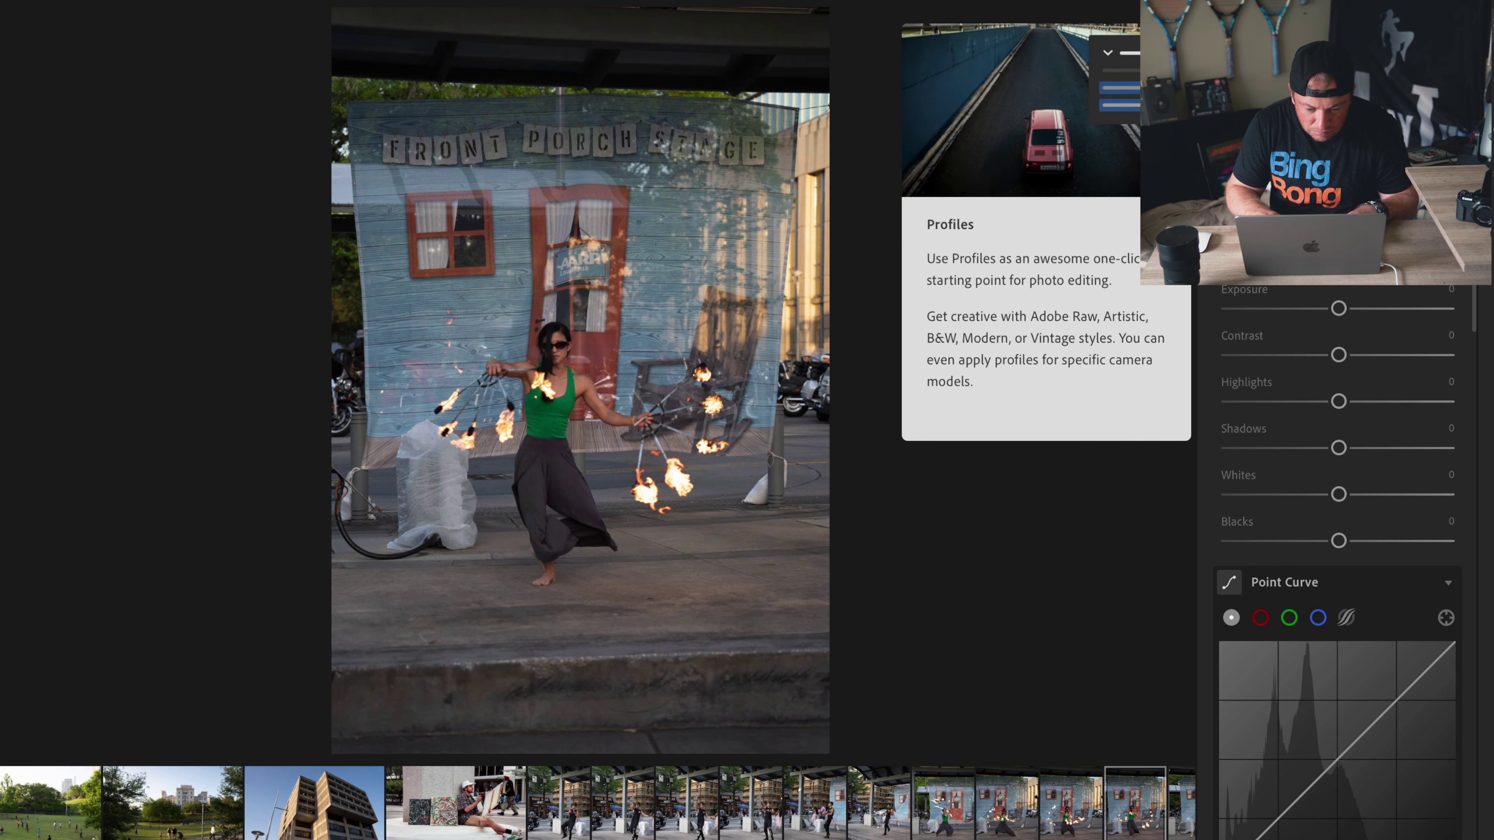
{"action": "key", "text": "Right"}
{"action": "key", "text": "Right"}
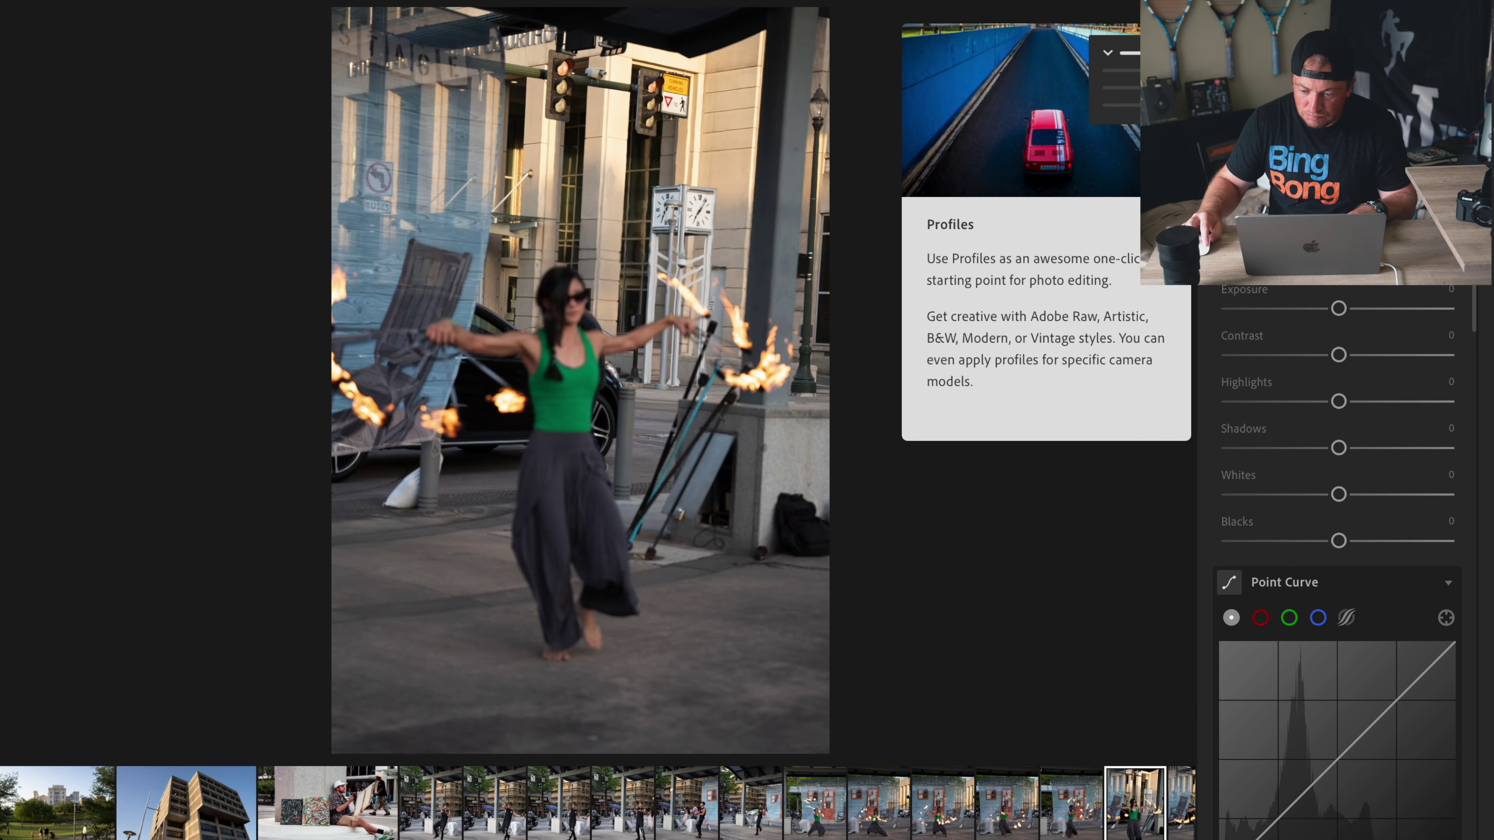
{"action": "key", "text": "Right"}
{"action": "key", "text": "Right"}
{"action": "key", "text": "Right"}
{"action": "key", "text": "Right"}
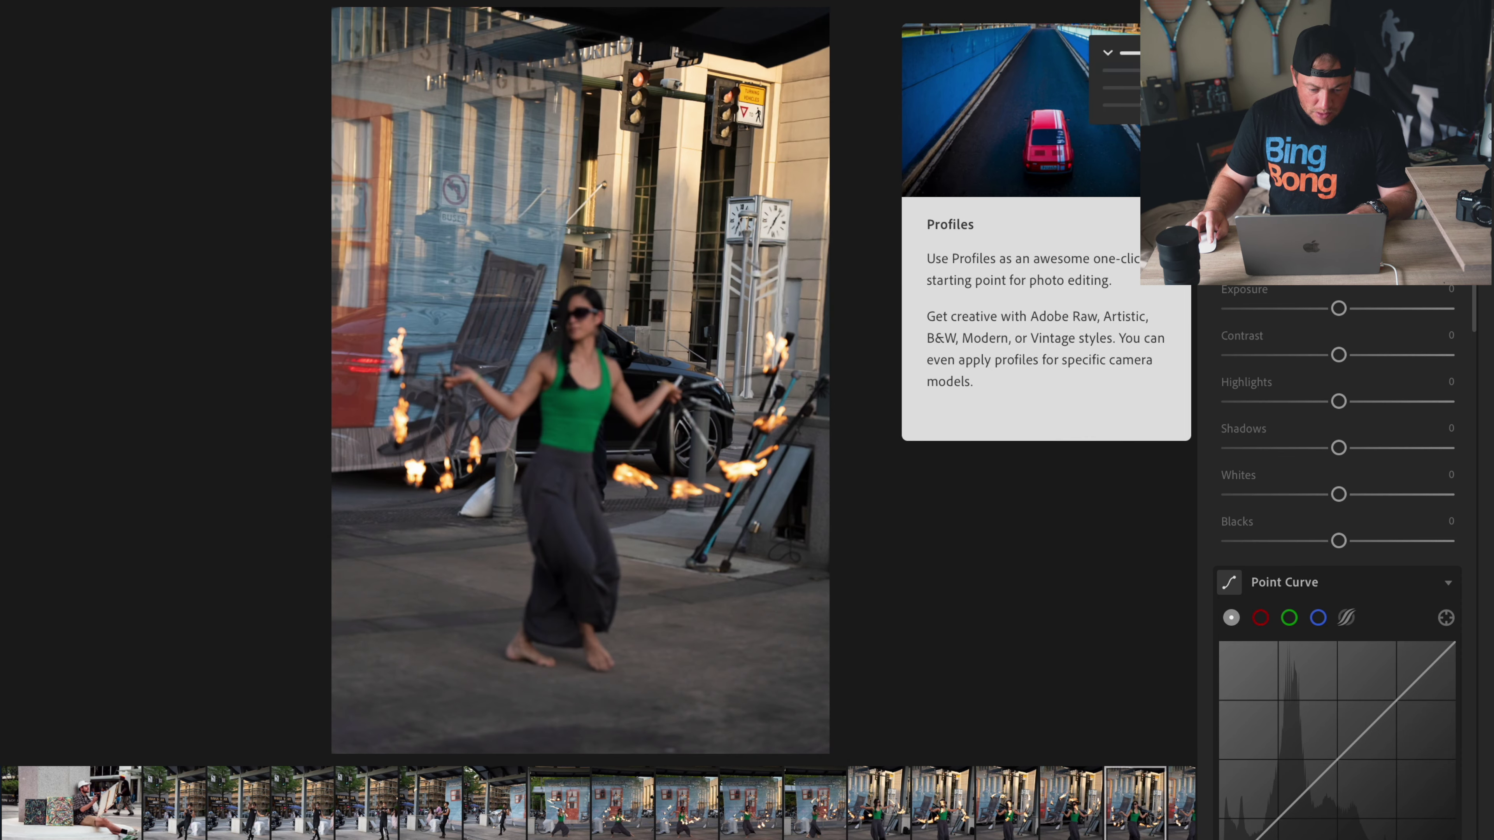
{"action": "key", "text": "Right"}
{"action": "key", "text": "Right"}
{"action": "key", "text": "Right"}
{"action": "key", "text": "Right"}
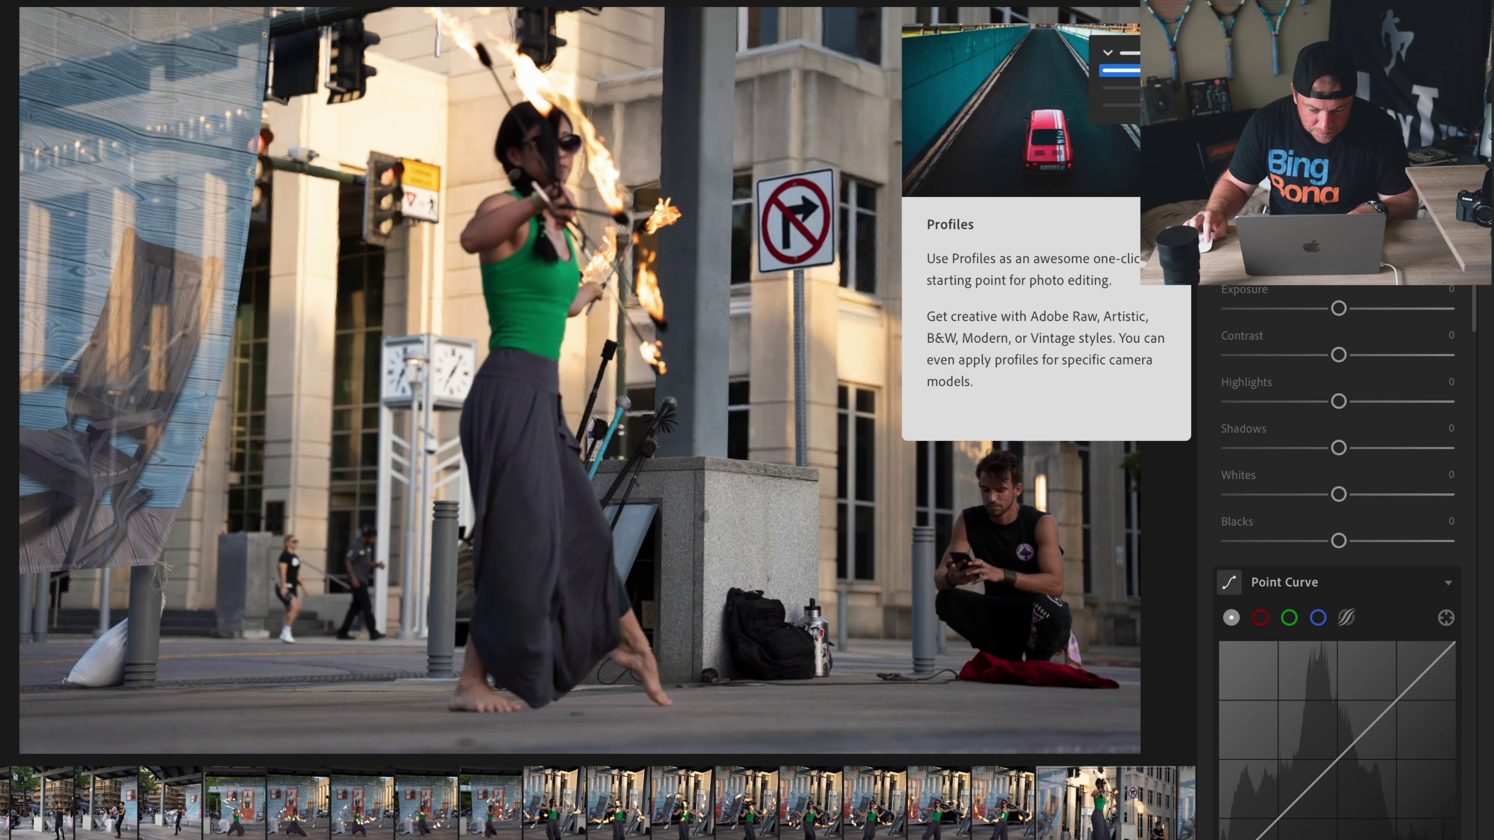
{"action": "key", "text": "Right"}
{"action": "key", "text": "Right"}
{"action": "key", "text": "Right"}
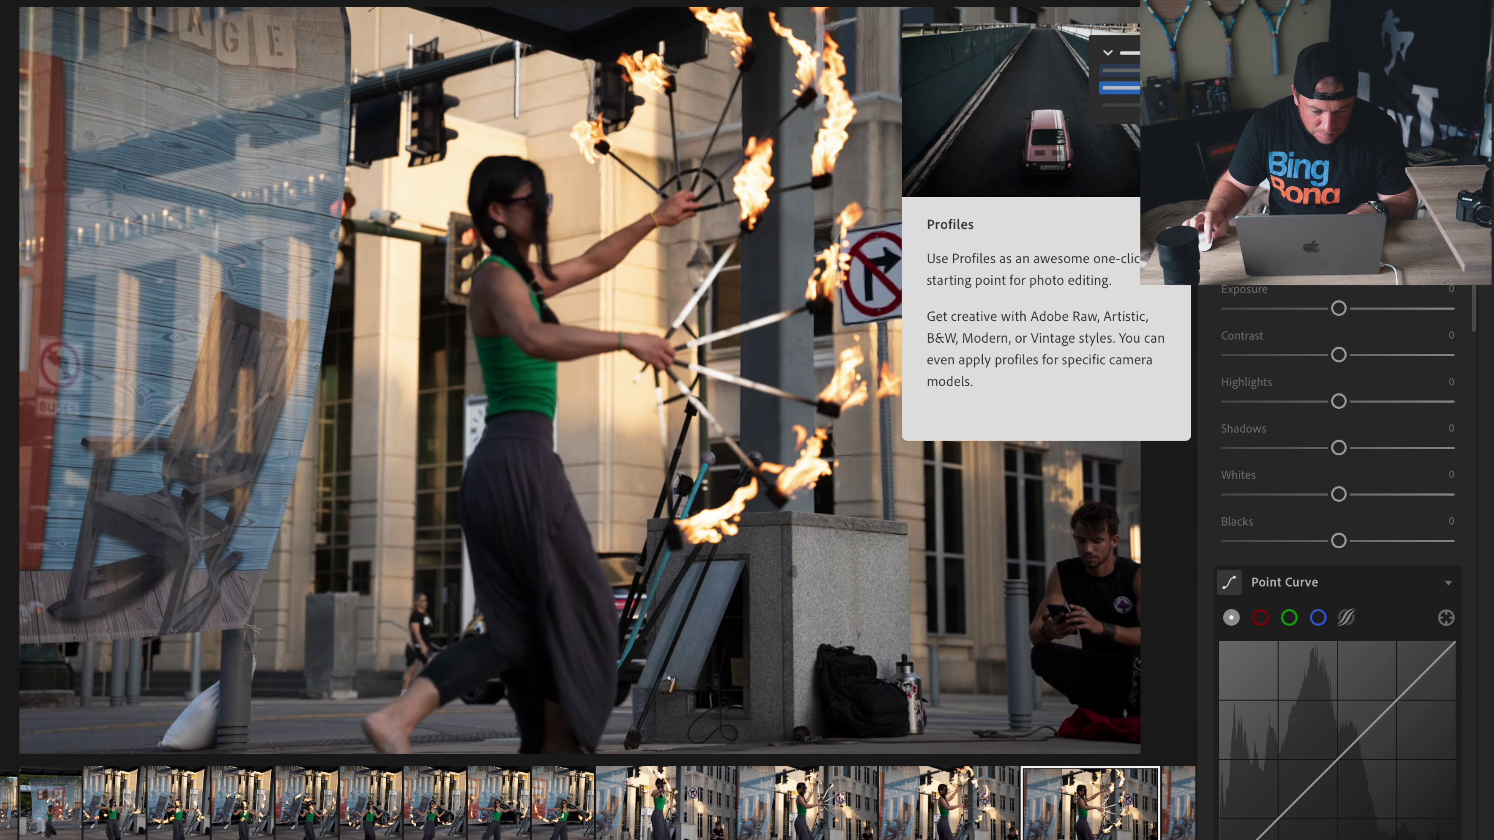
{"action": "key", "text": "Right"}
{"action": "key", "text": "Right"}
{"action": "key", "text": "Left"}
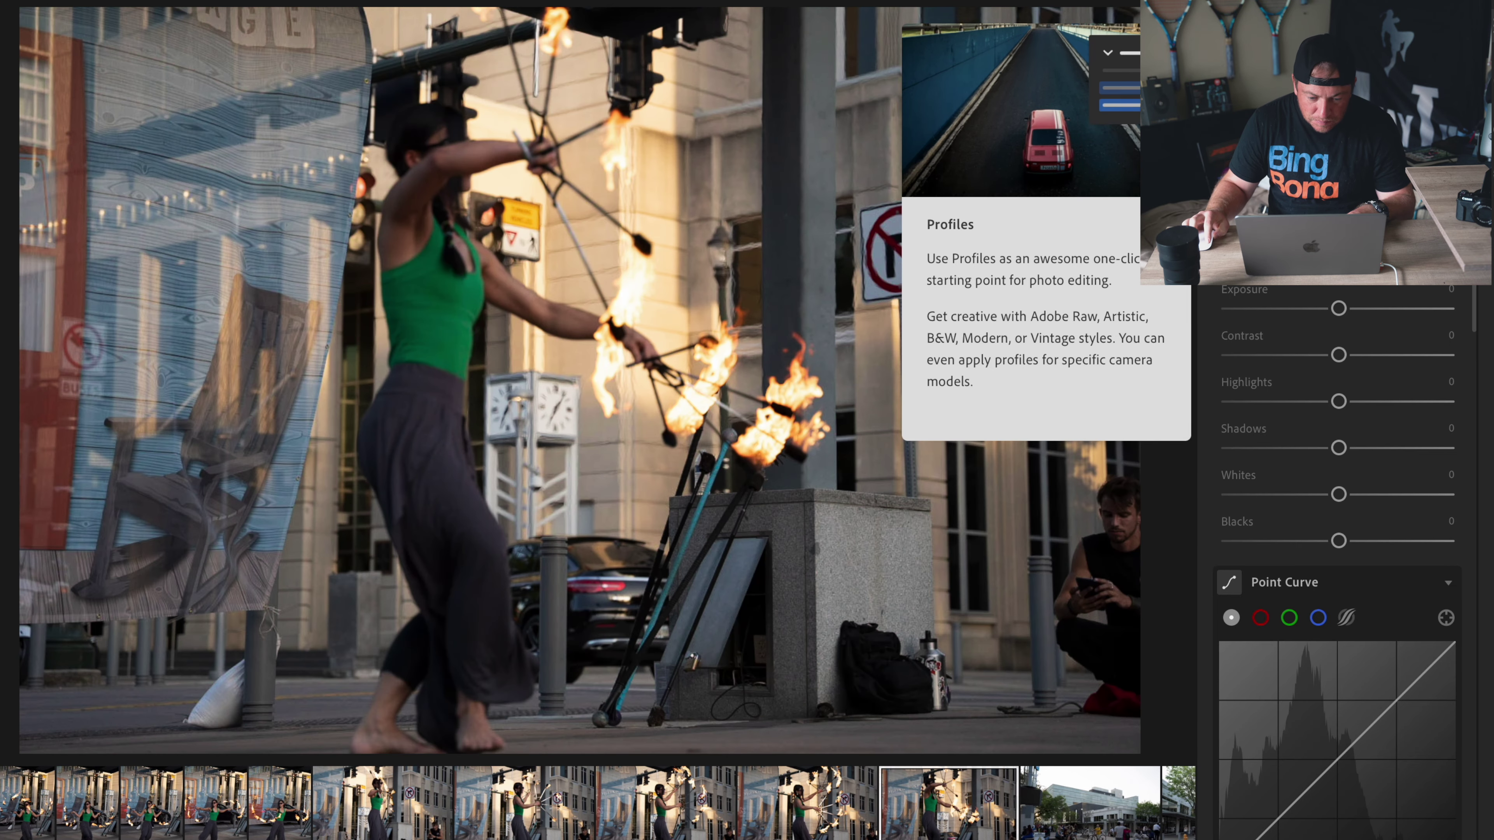
{"action": "key", "text": "Left"}
{"action": "key", "text": "Left"}
{"action": "key", "text": "Left"}
{"action": "key", "text": "Left"}
{"action": "key", "text": "Left"}
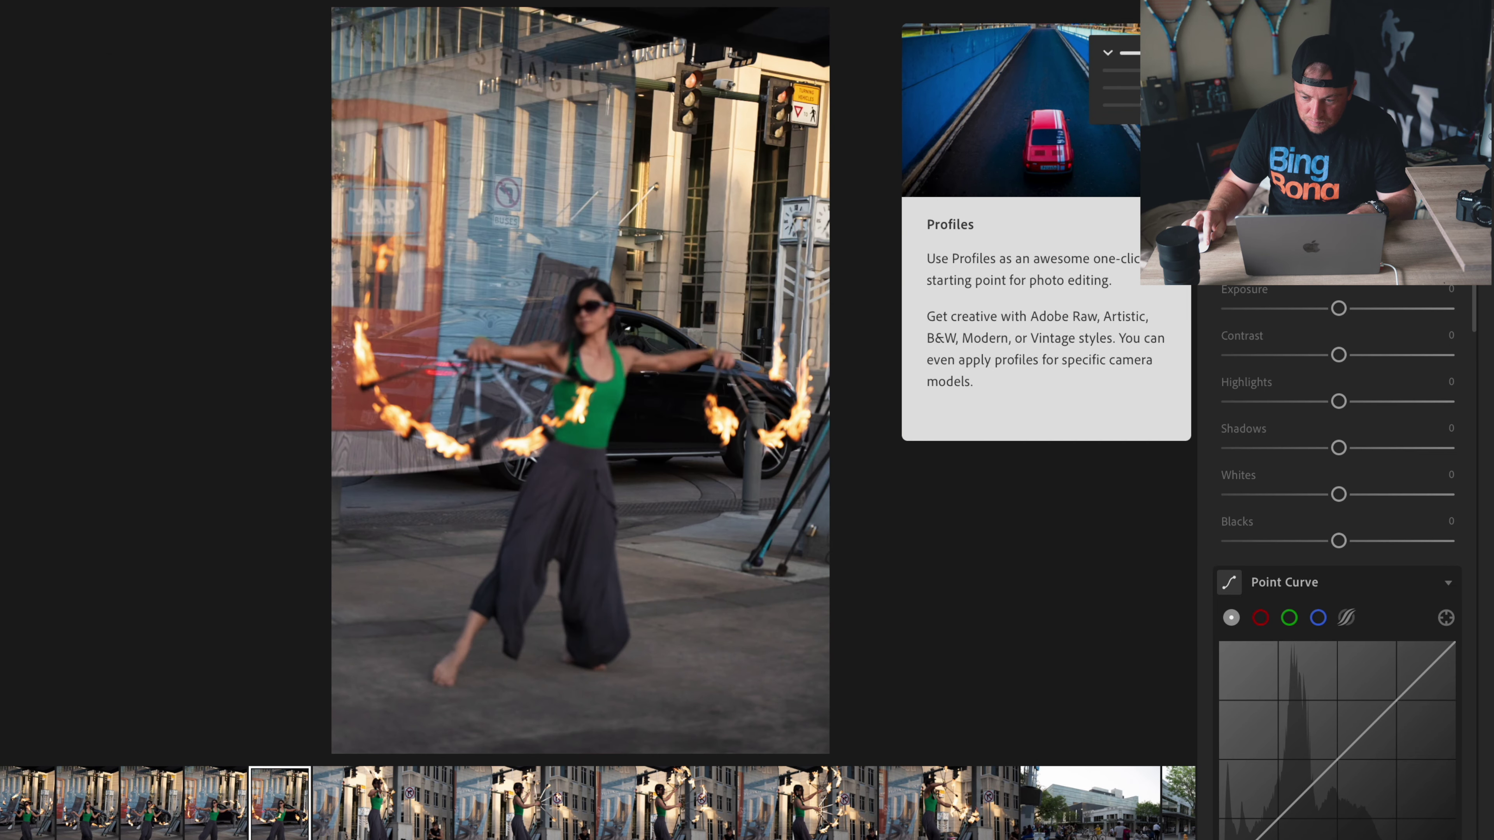
{"action": "key", "text": "Left"}
{"action": "key", "text": "Left"}
{"action": "key", "text": "Left"}
{"action": "key", "text": "Left"}
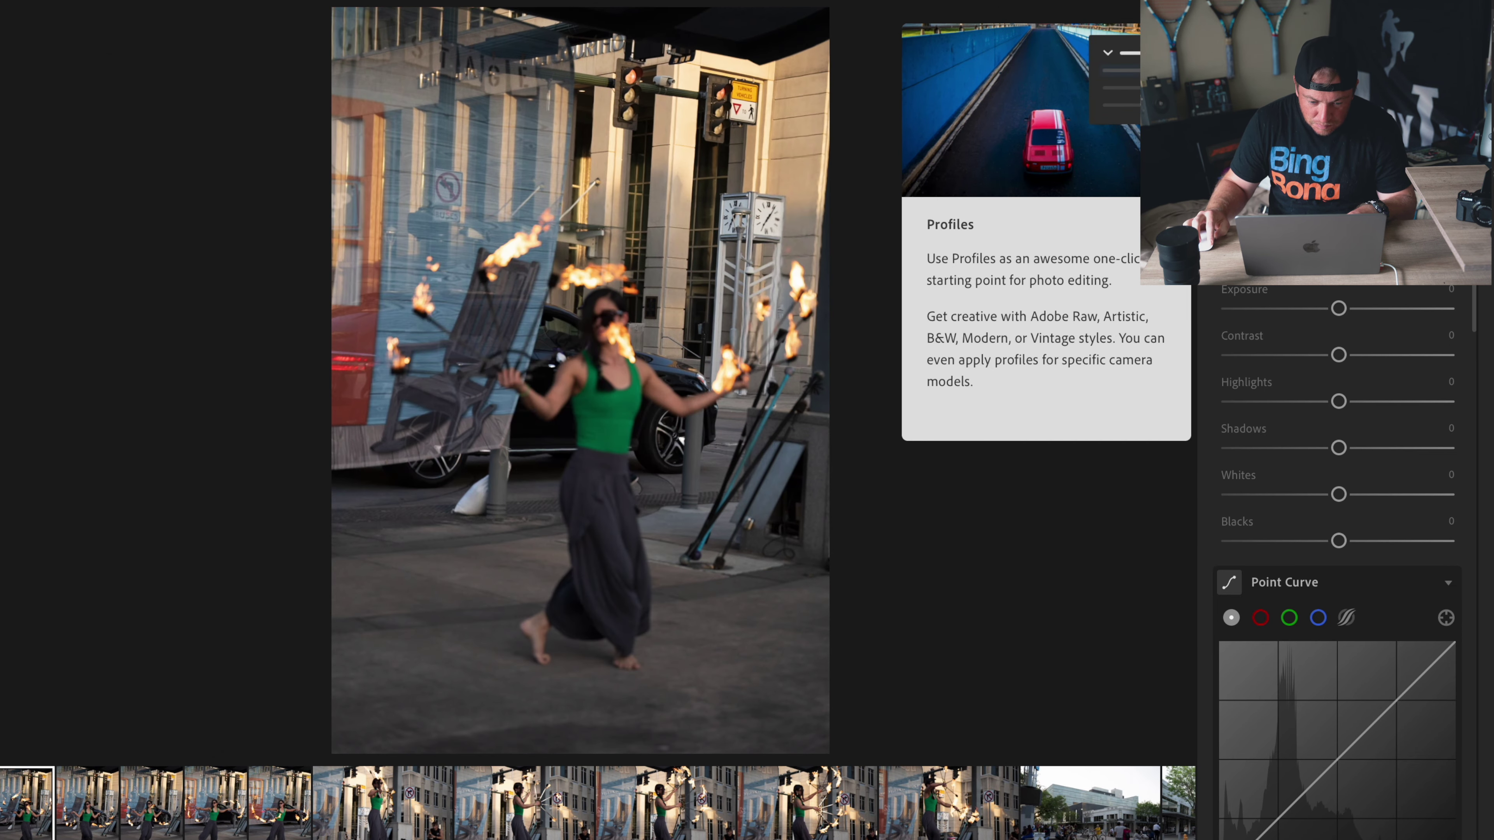
{"action": "key", "text": "Left"}
{"action": "key", "text": "Left"}
{"action": "key", "text": "Left"}
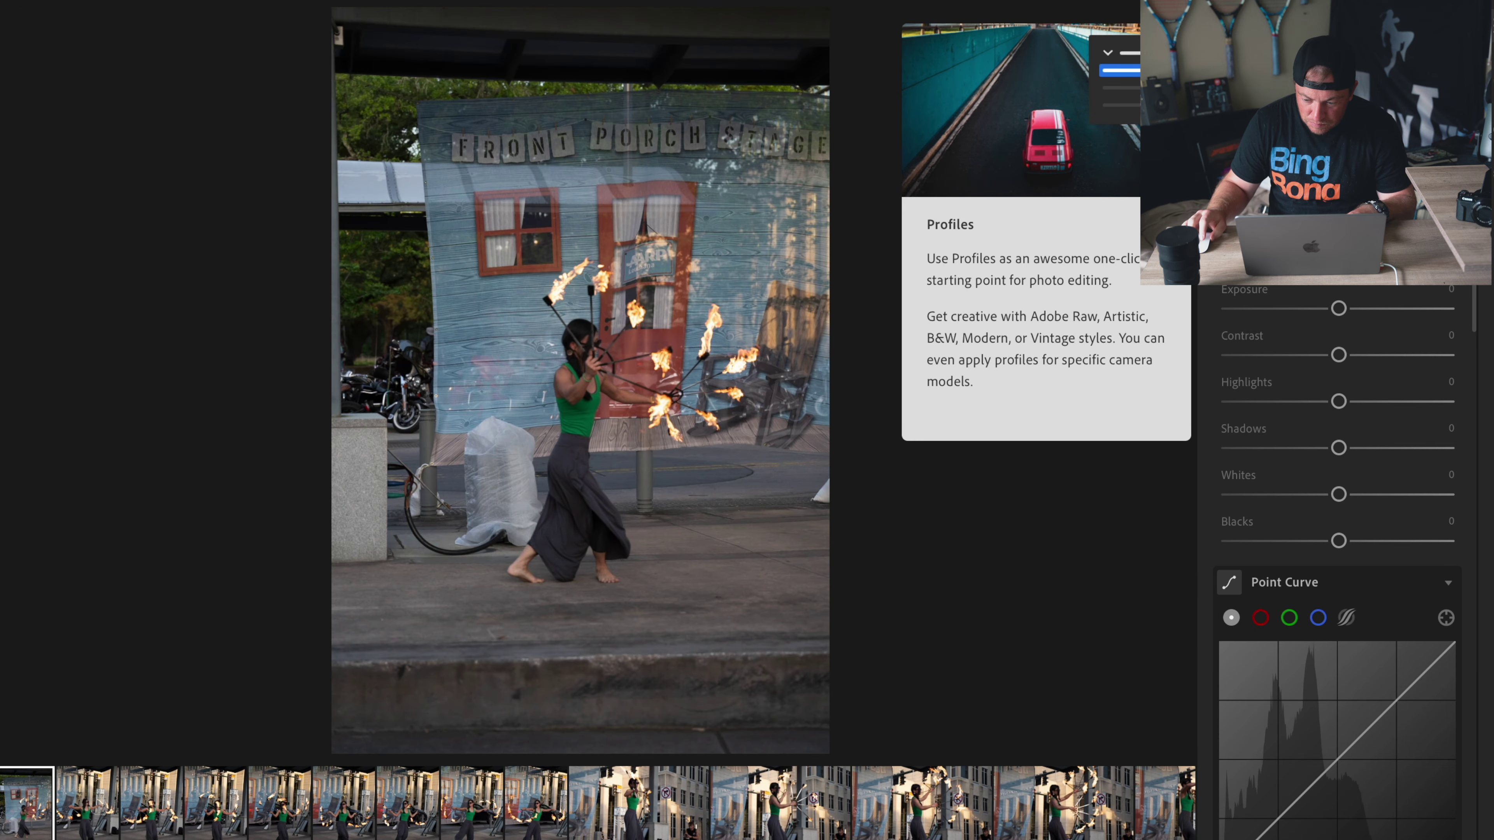
{"action": "key", "text": "Left"}
{"action": "key", "text": "Left"}
{"action": "key", "text": "Left"}
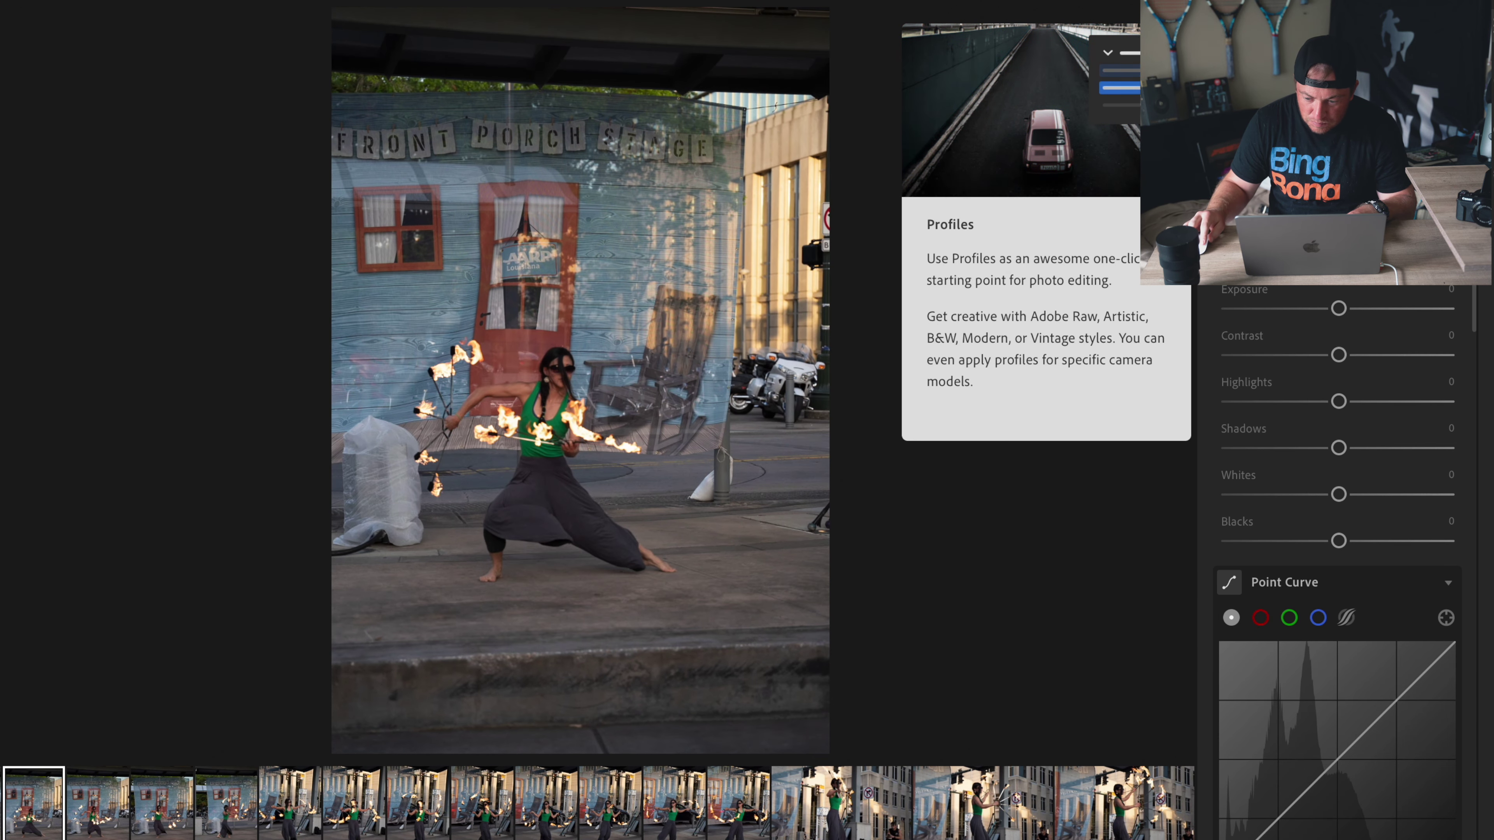
{"action": "key", "text": "Left"}
{"action": "key", "text": "Left"}
{"action": "key", "text": "Right"}
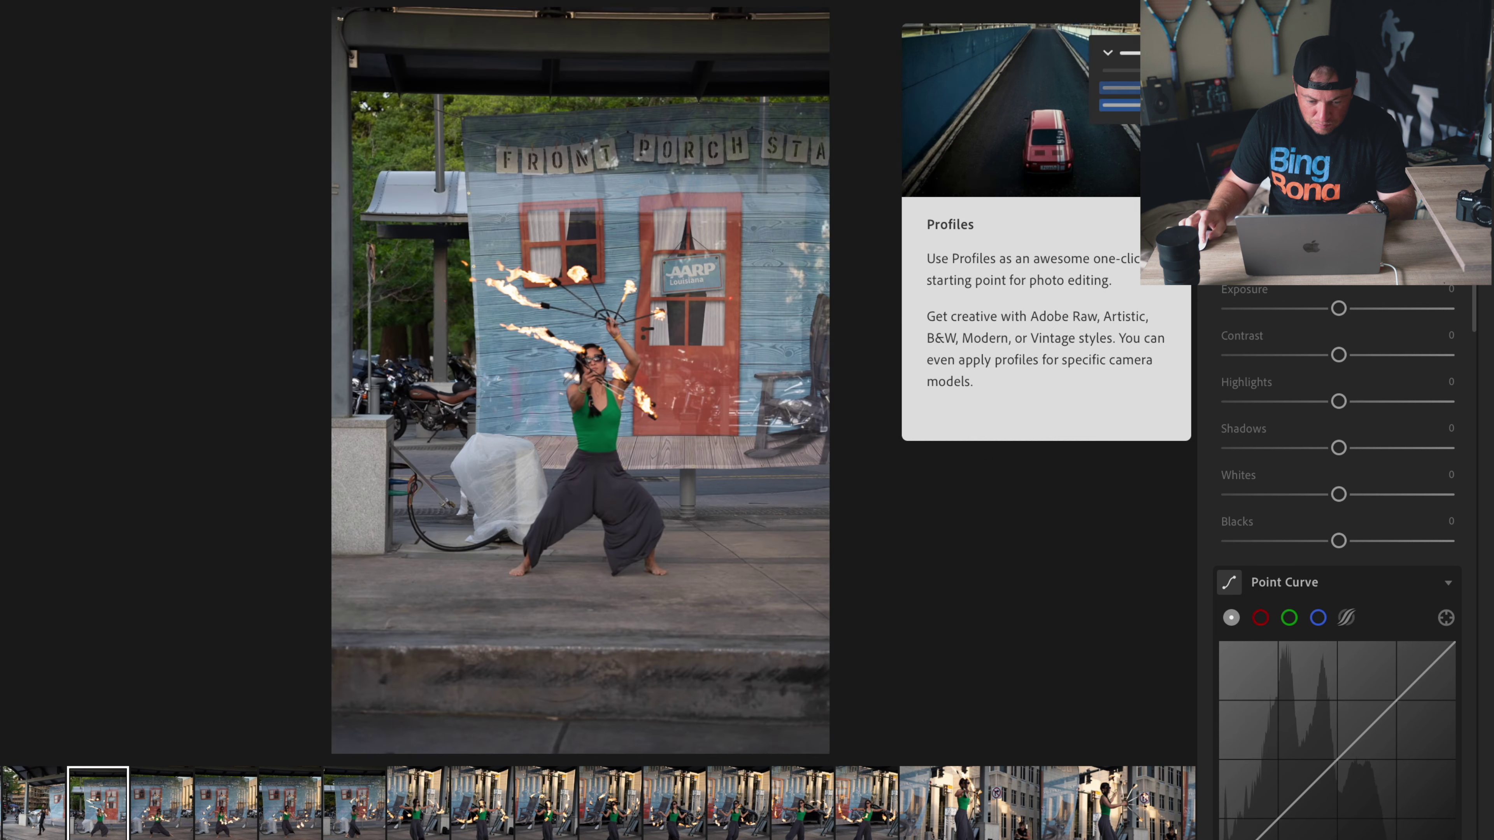
Step: Preview the Antigua and Bryce presets, then apply PTL - Bryce 04 c to the fire dancer photo
{"action": "key", "text": "p"}
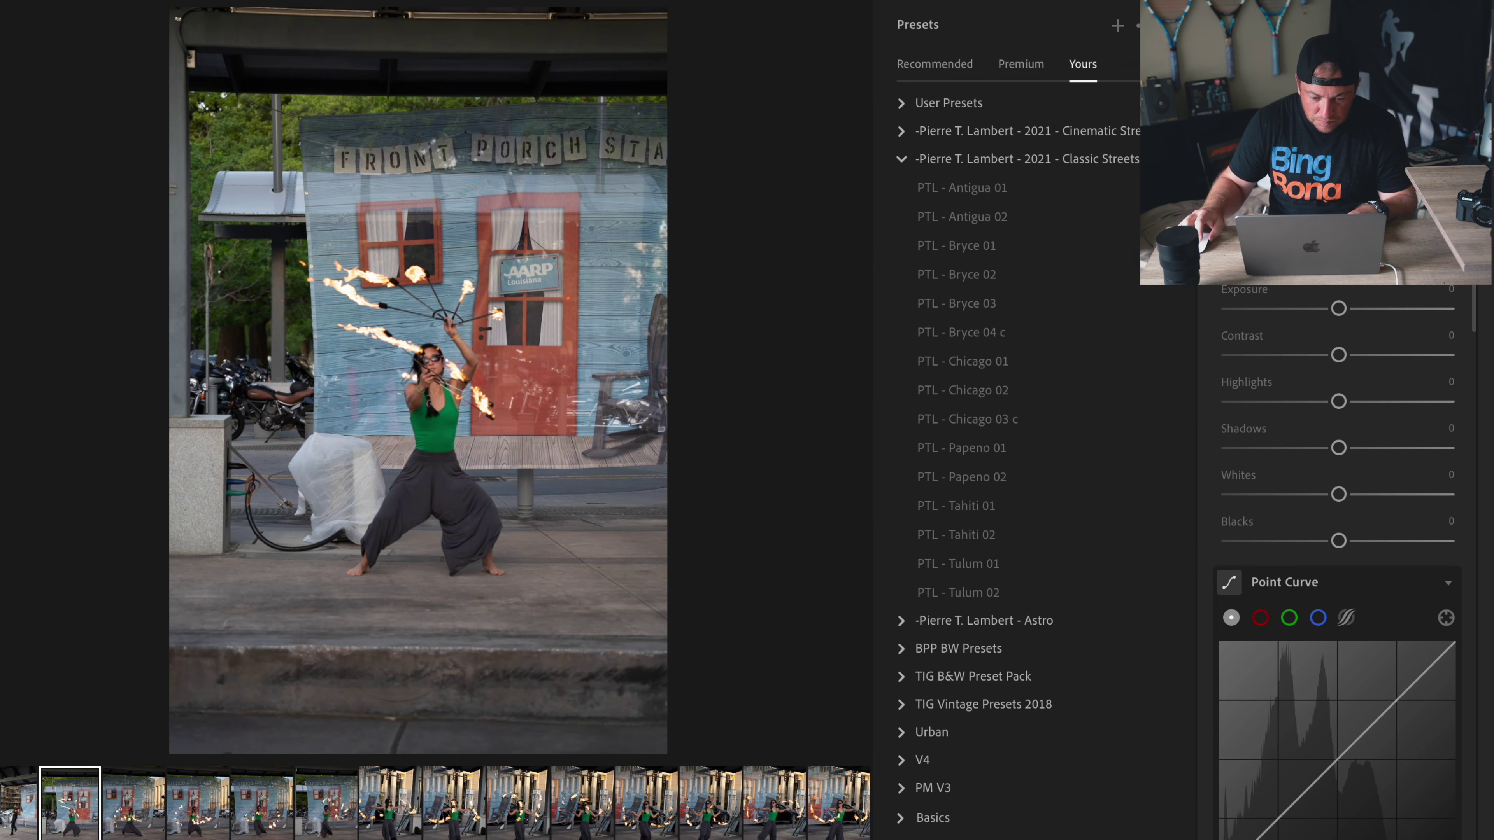
{"action": "left_click", "coordinate": [1000, 188]}
{"action": "left_click", "coordinate": [1033, 218]}
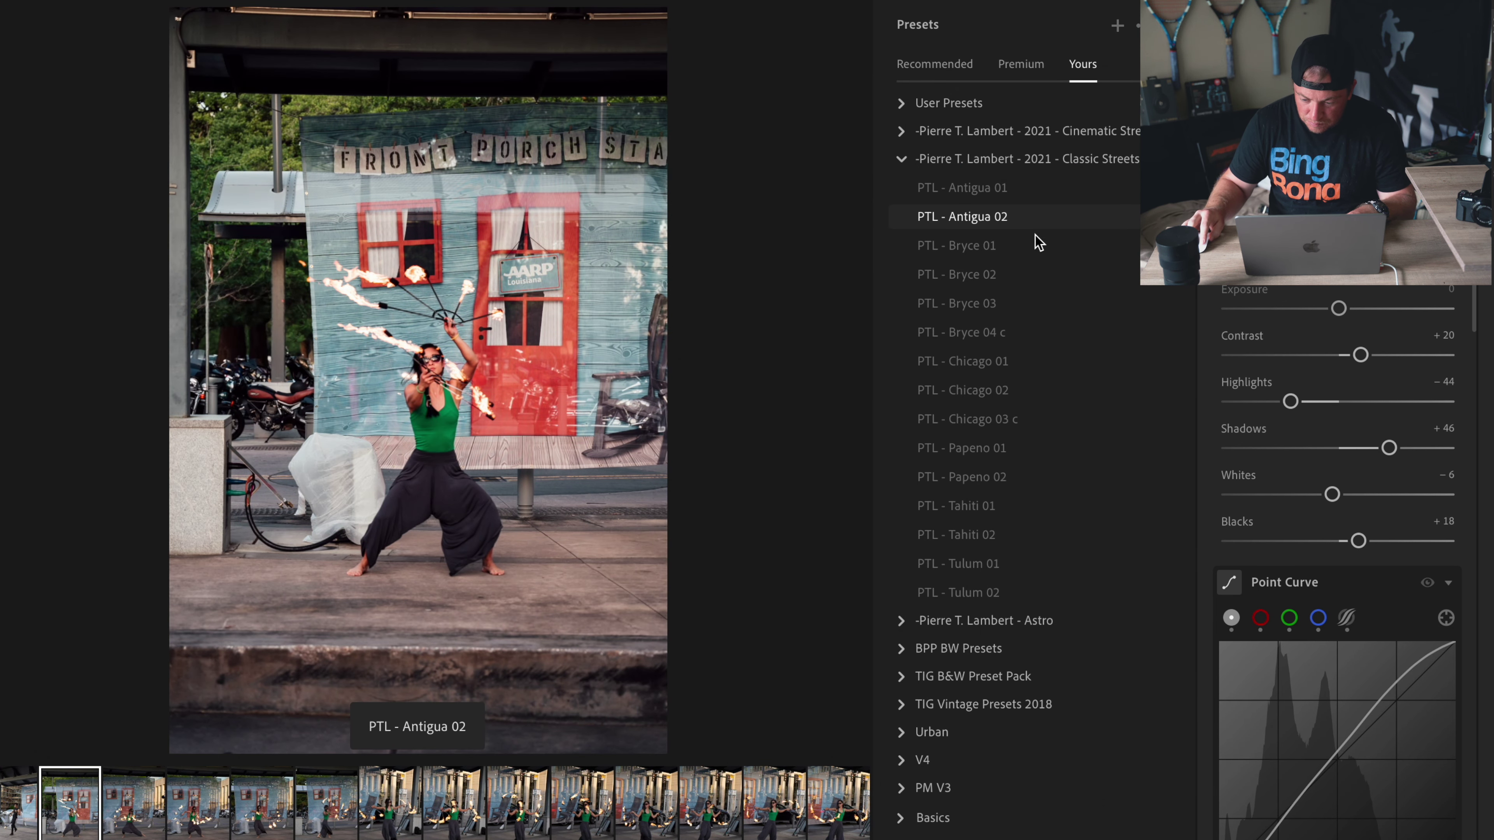
{"action": "left_click", "coordinate": [1035, 249]}
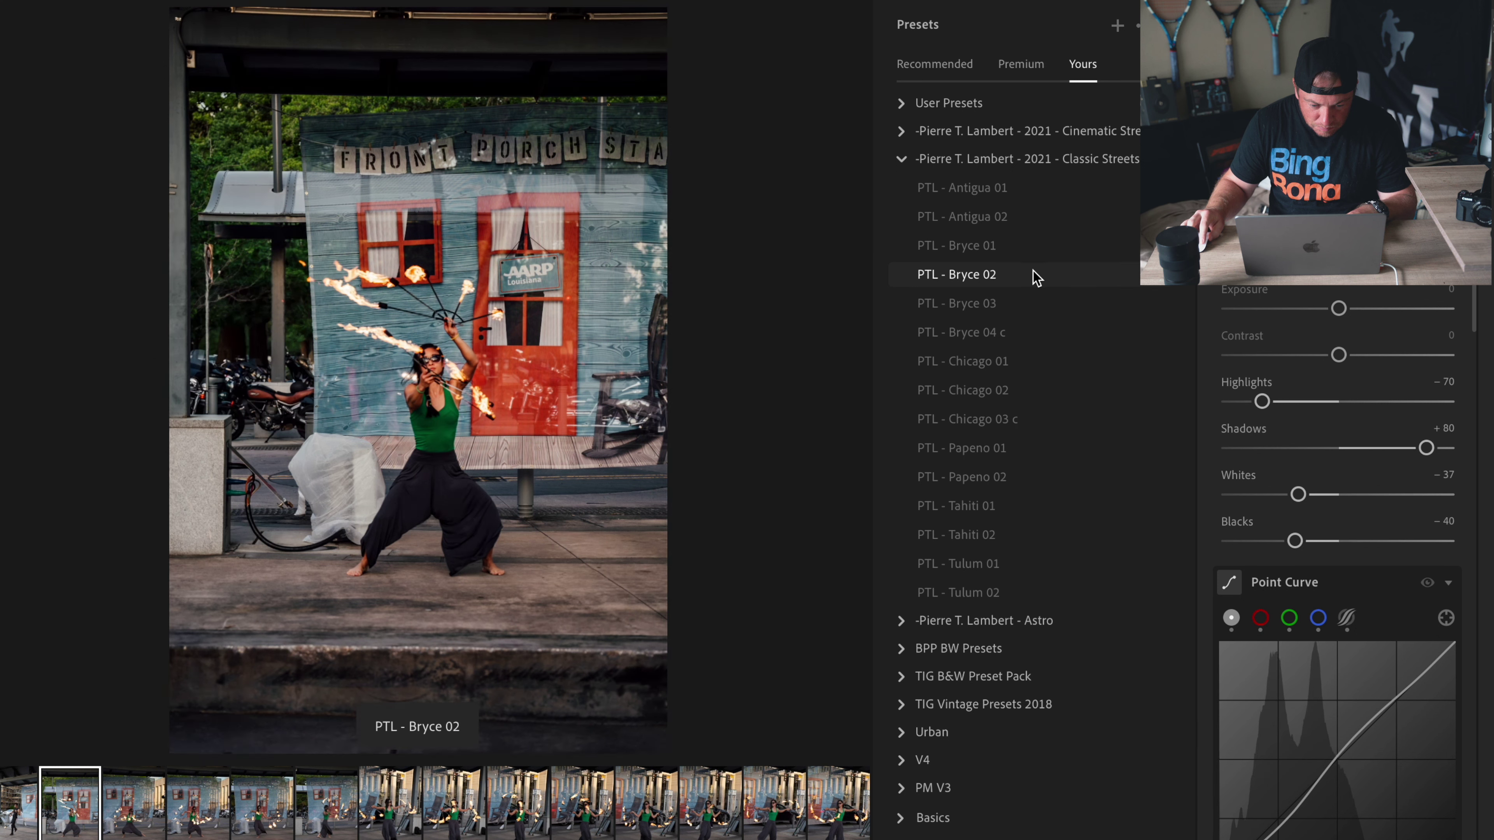
{"action": "left_click", "coordinate": [1034, 307]}
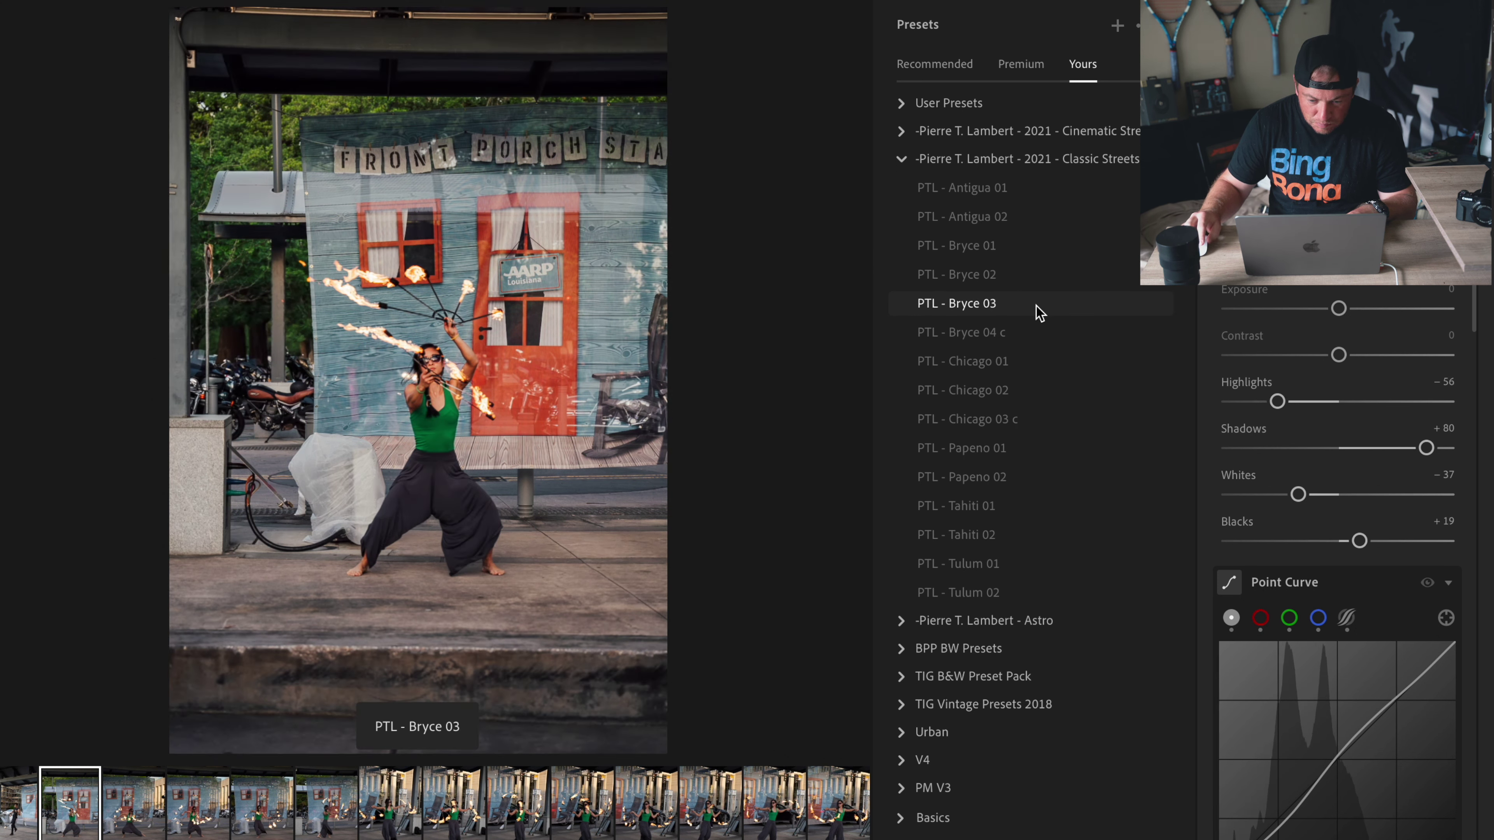
{"action": "left_click", "coordinate": [1035, 305]}
{"action": "left_click", "coordinate": [1037, 333]}
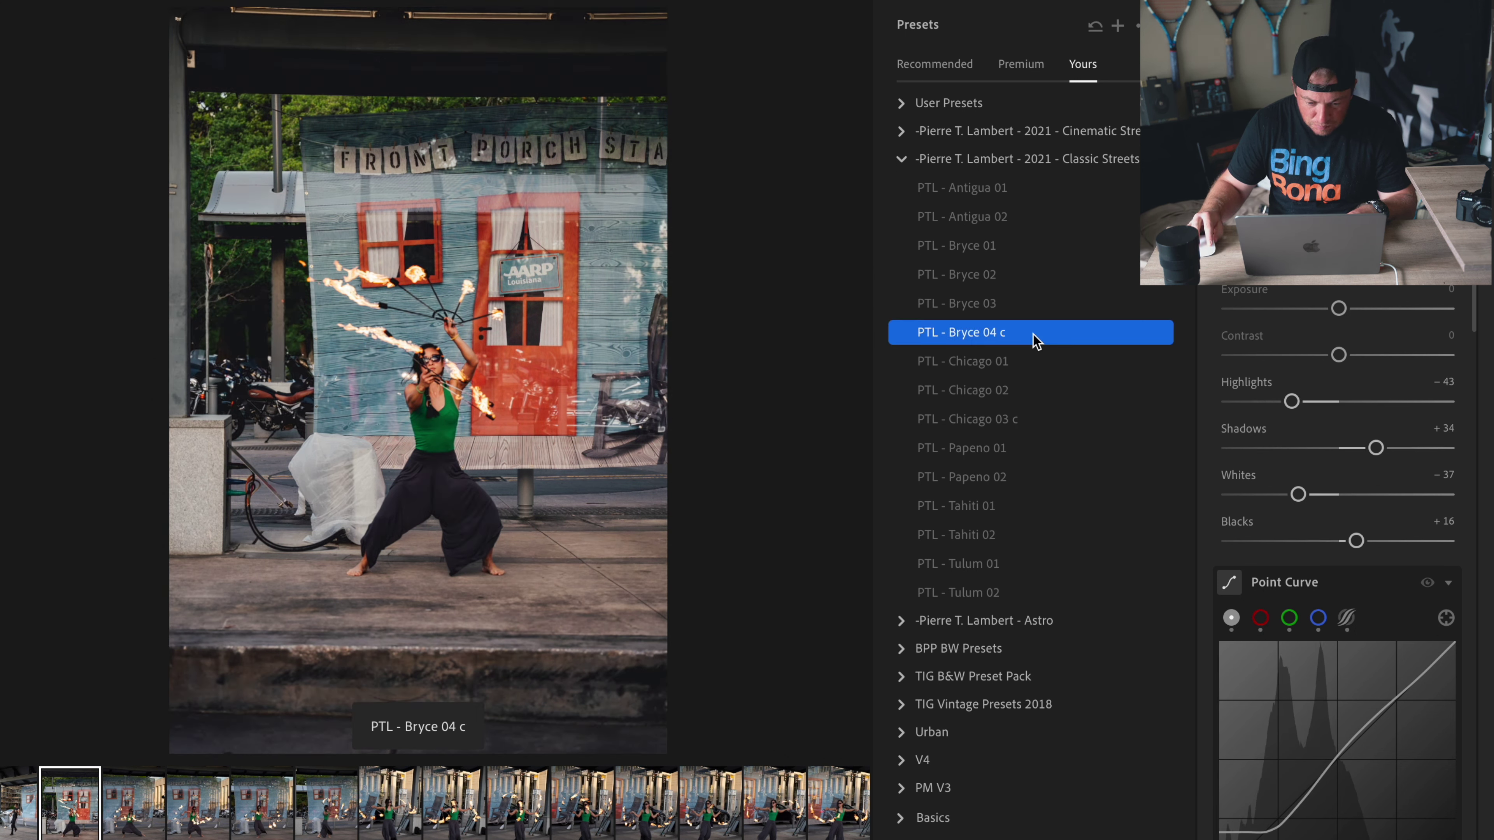
Step: Set exposure +0.21, highlights -55, shadows +48 and blacks +40
{"action": "left_click_drag", "start_coordinate": [1339, 314], "coordinate": [1345, 315]}
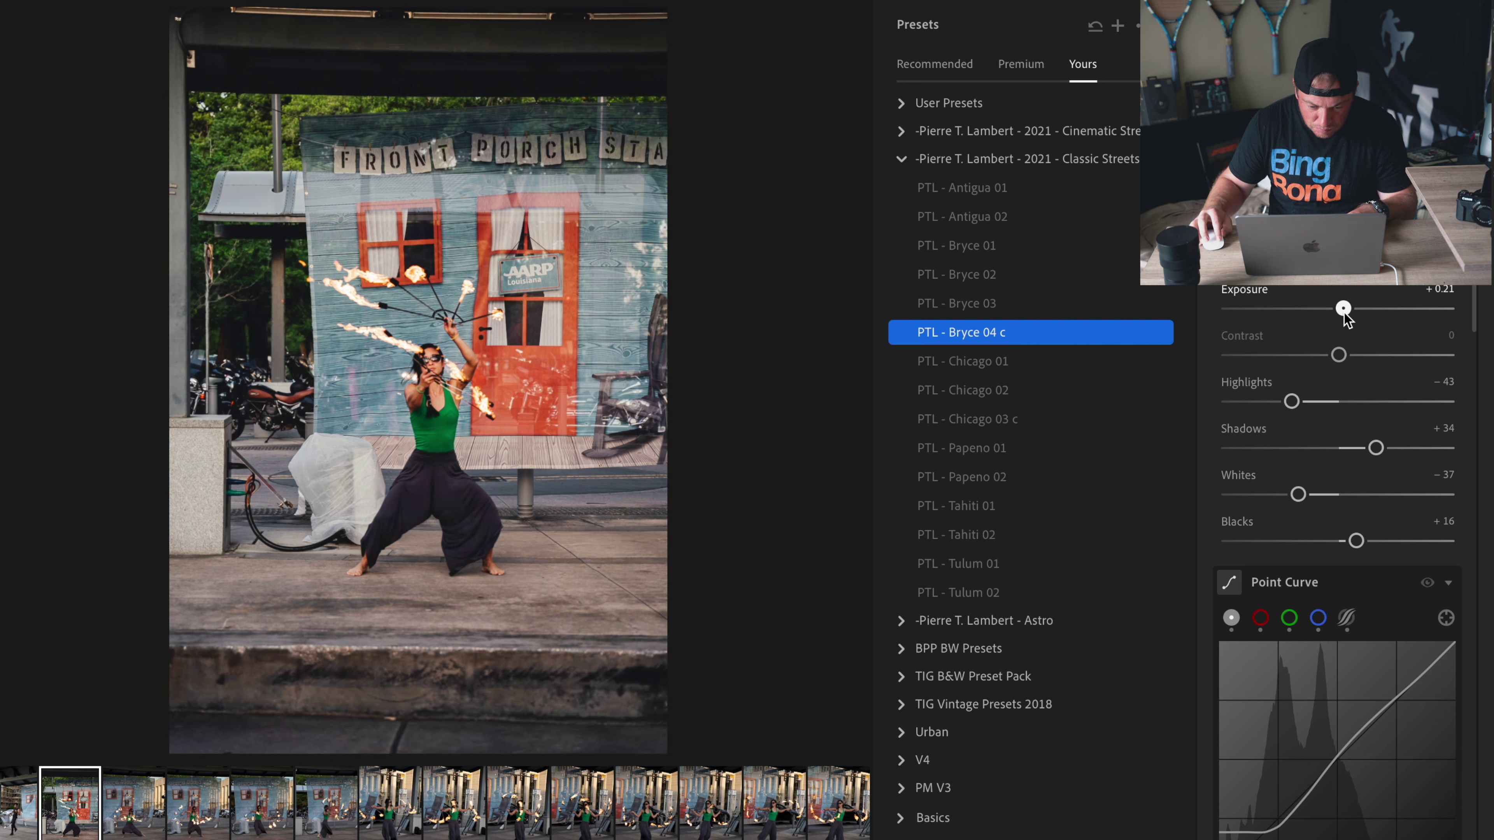
{"action": "left_click_drag", "start_coordinate": [1292, 401], "coordinate": [1279, 401]}
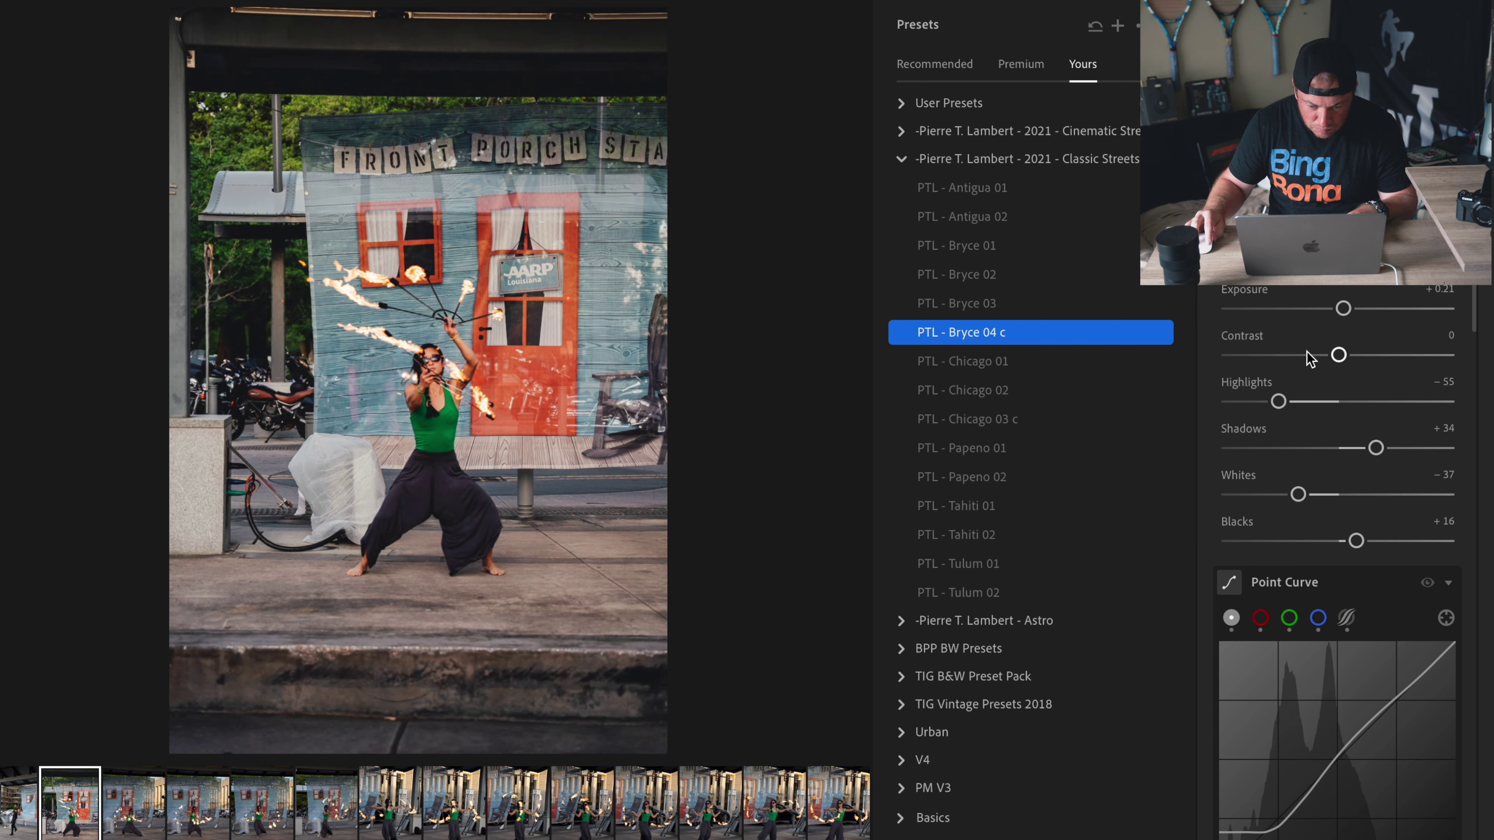
{"action": "scroll", "coordinate": [1329, 400], "scroll_direction": "up", "scroll_amount": 1}
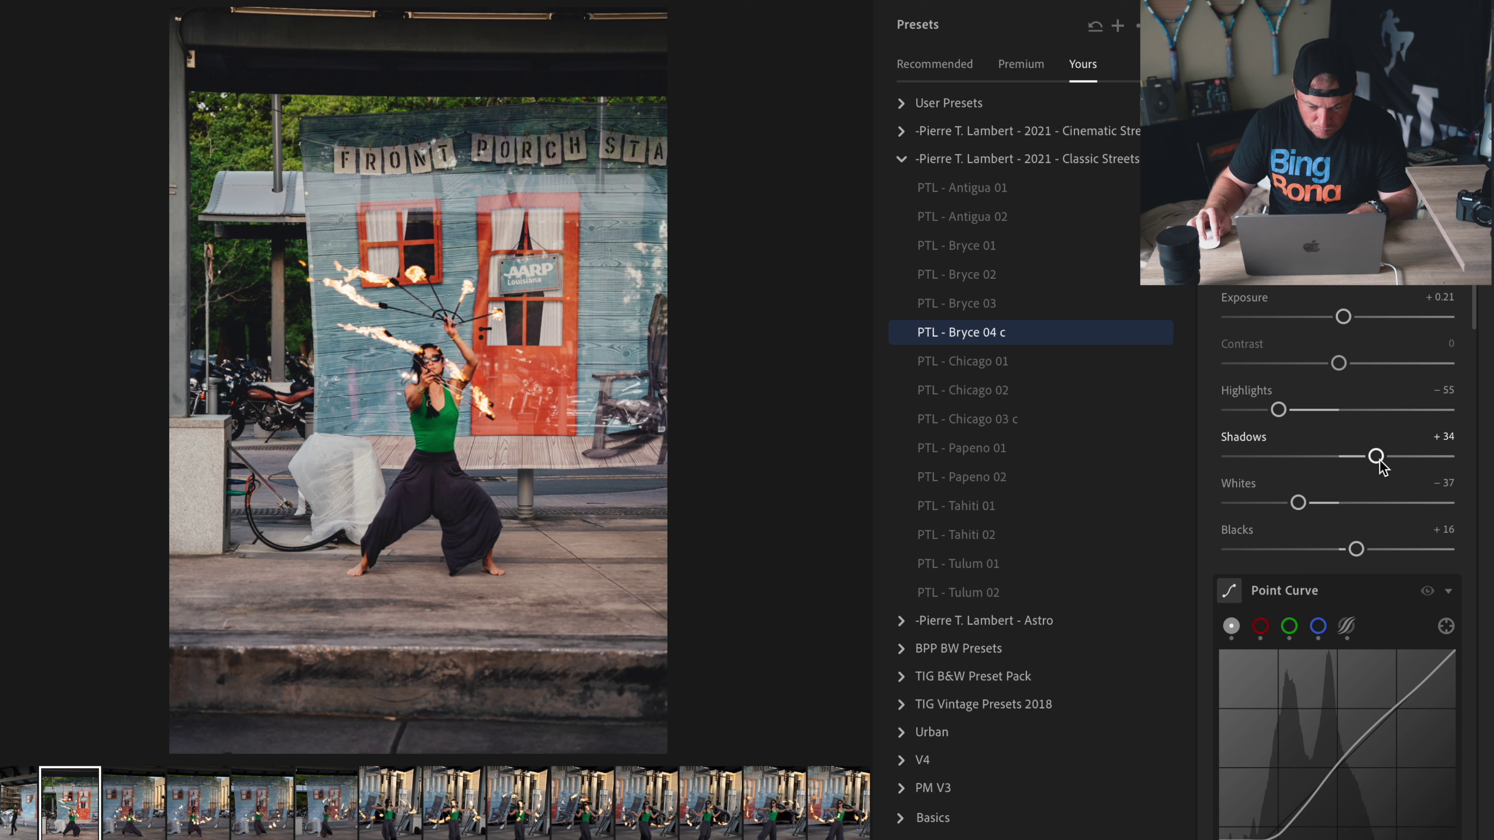
{"action": "left_click_drag", "start_coordinate": [1389, 458], "coordinate": [1392, 458]}
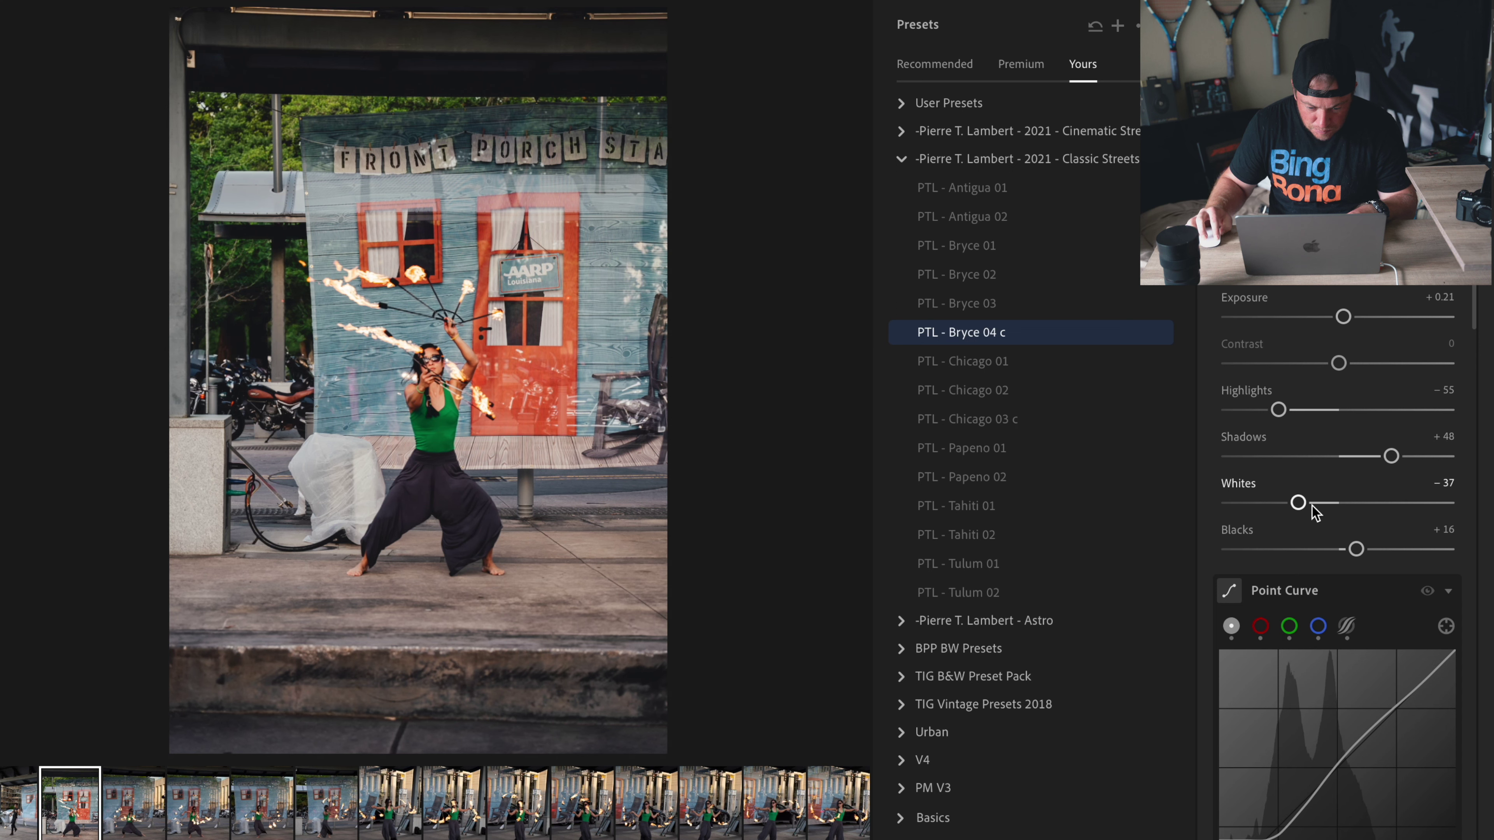
{"action": "left_click_drag", "start_coordinate": [1356, 549], "coordinate": [1382, 550]}
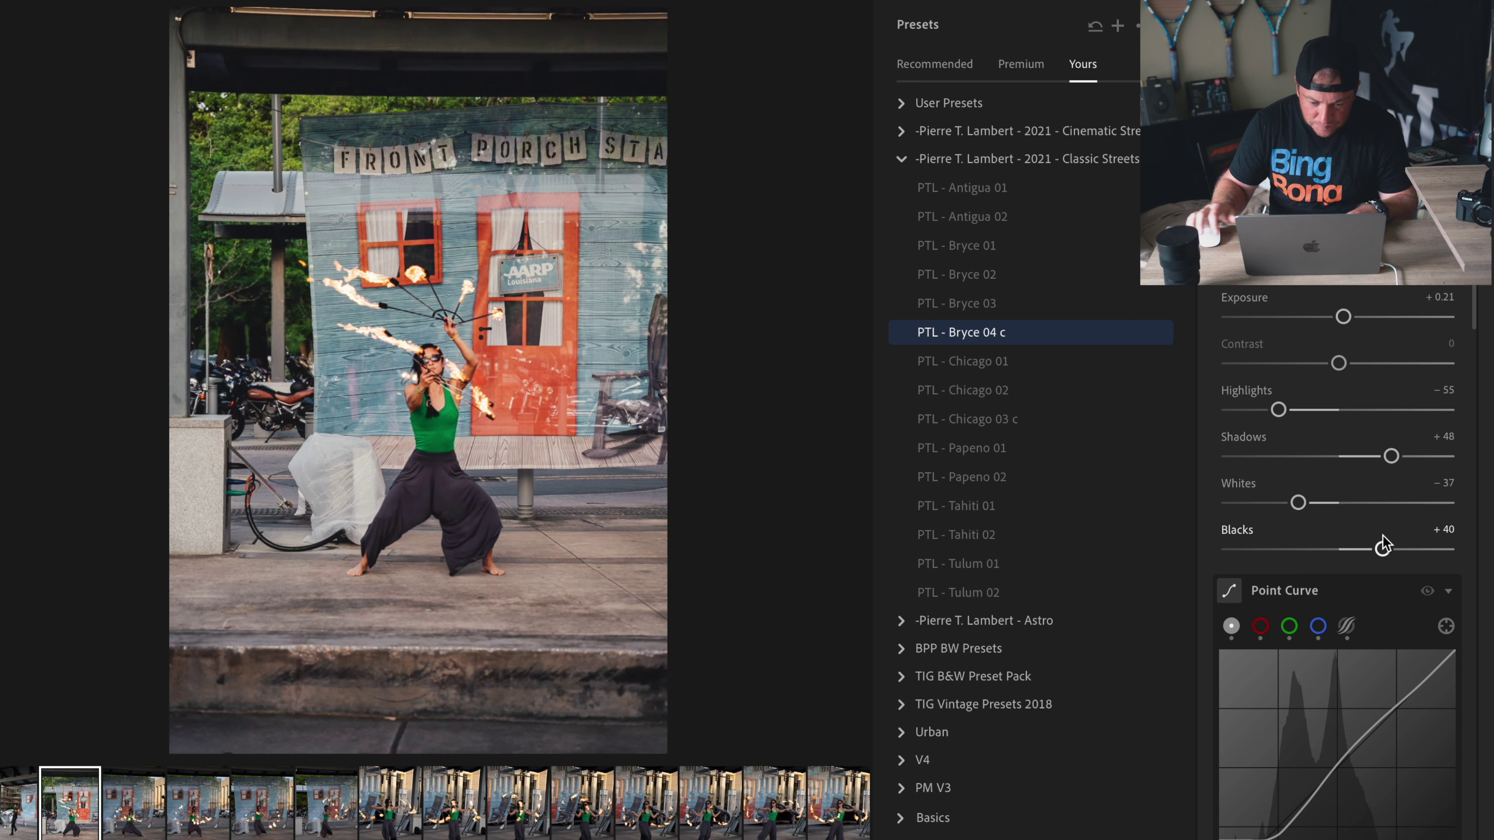
{"action": "scroll", "coordinate": [1352, 386], "scroll_direction": "down", "scroll_amount": 10}
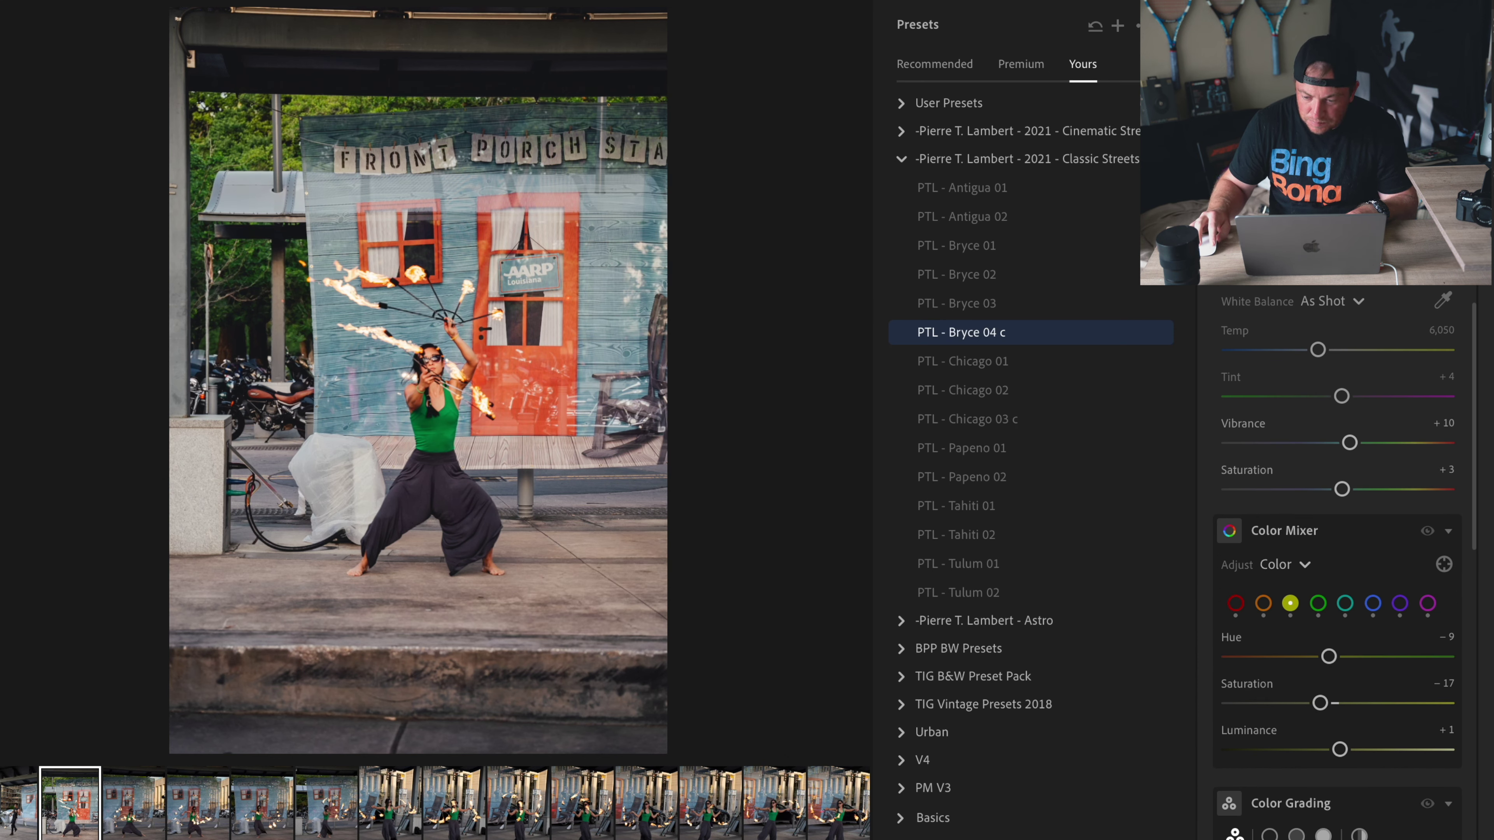
Step: Crop the photo tightly around the fire dancer and the house
{"action": "key", "text": "c"}
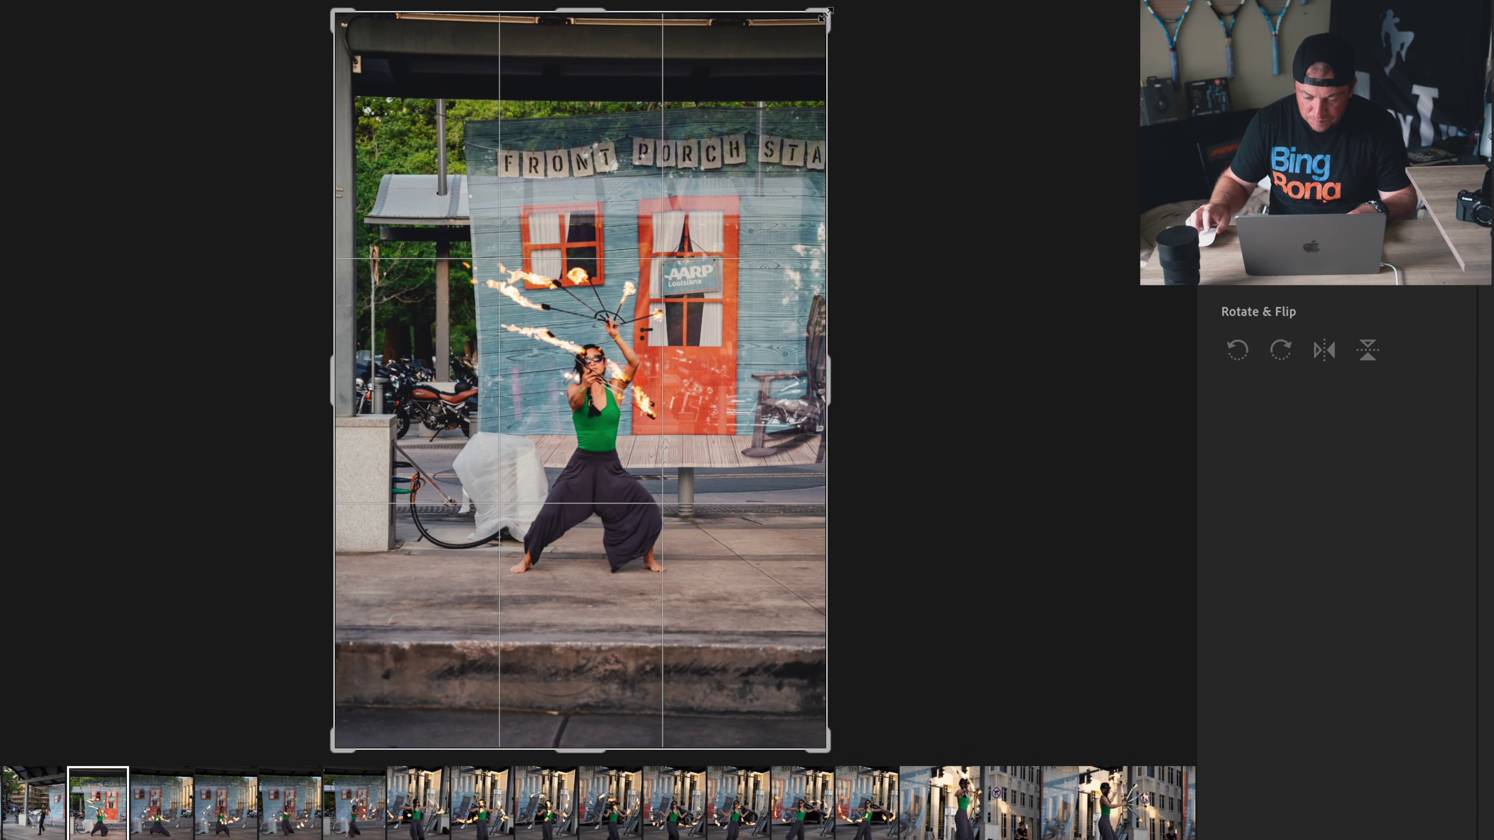
{"action": "left_click_drag", "start_coordinate": [831, 16], "coordinate": [745, 136]}
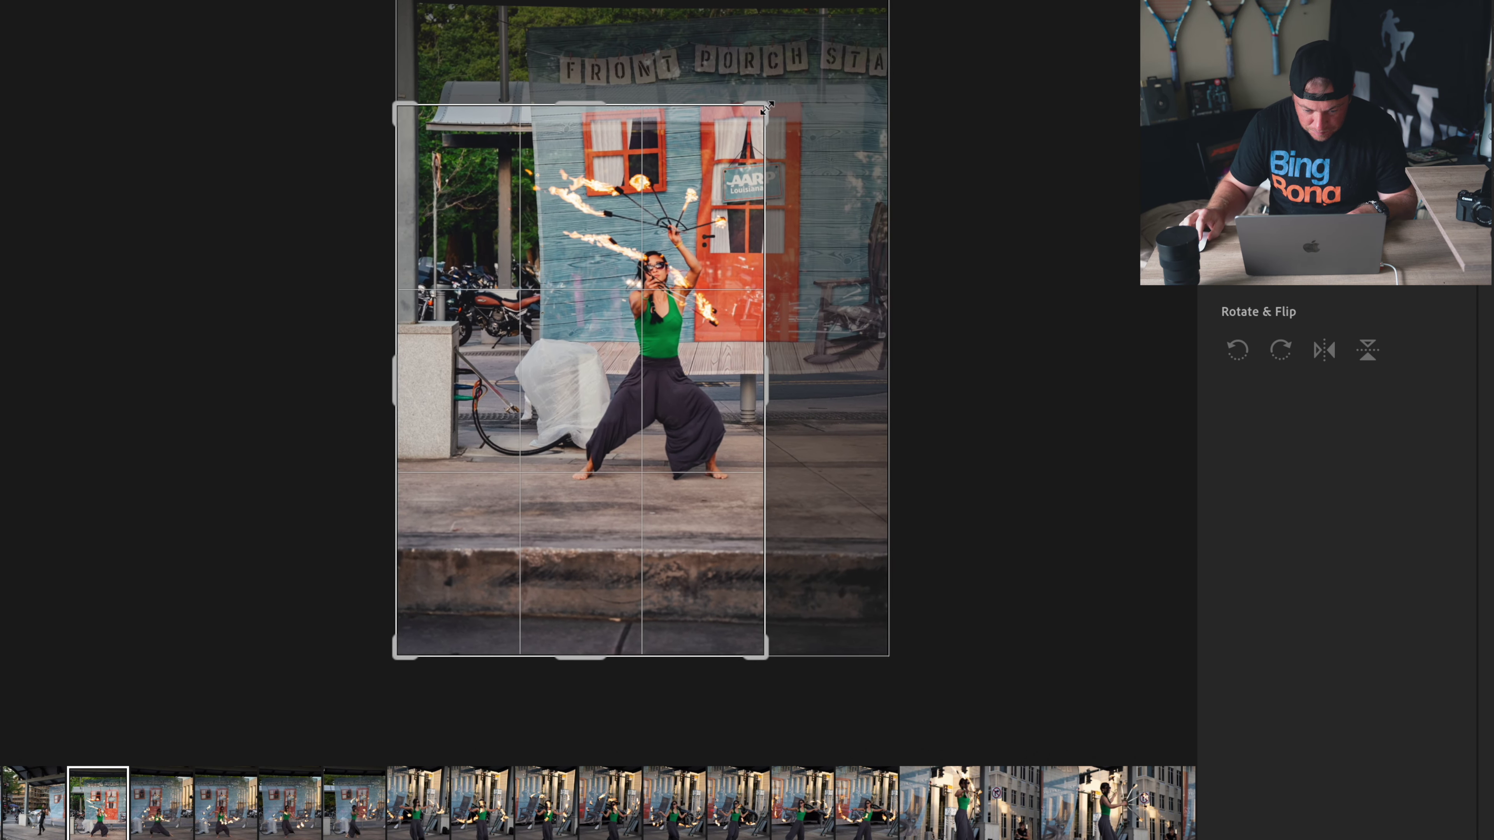
{"action": "left_click_drag", "start_coordinate": [640, 223], "coordinate": [588, 247]}
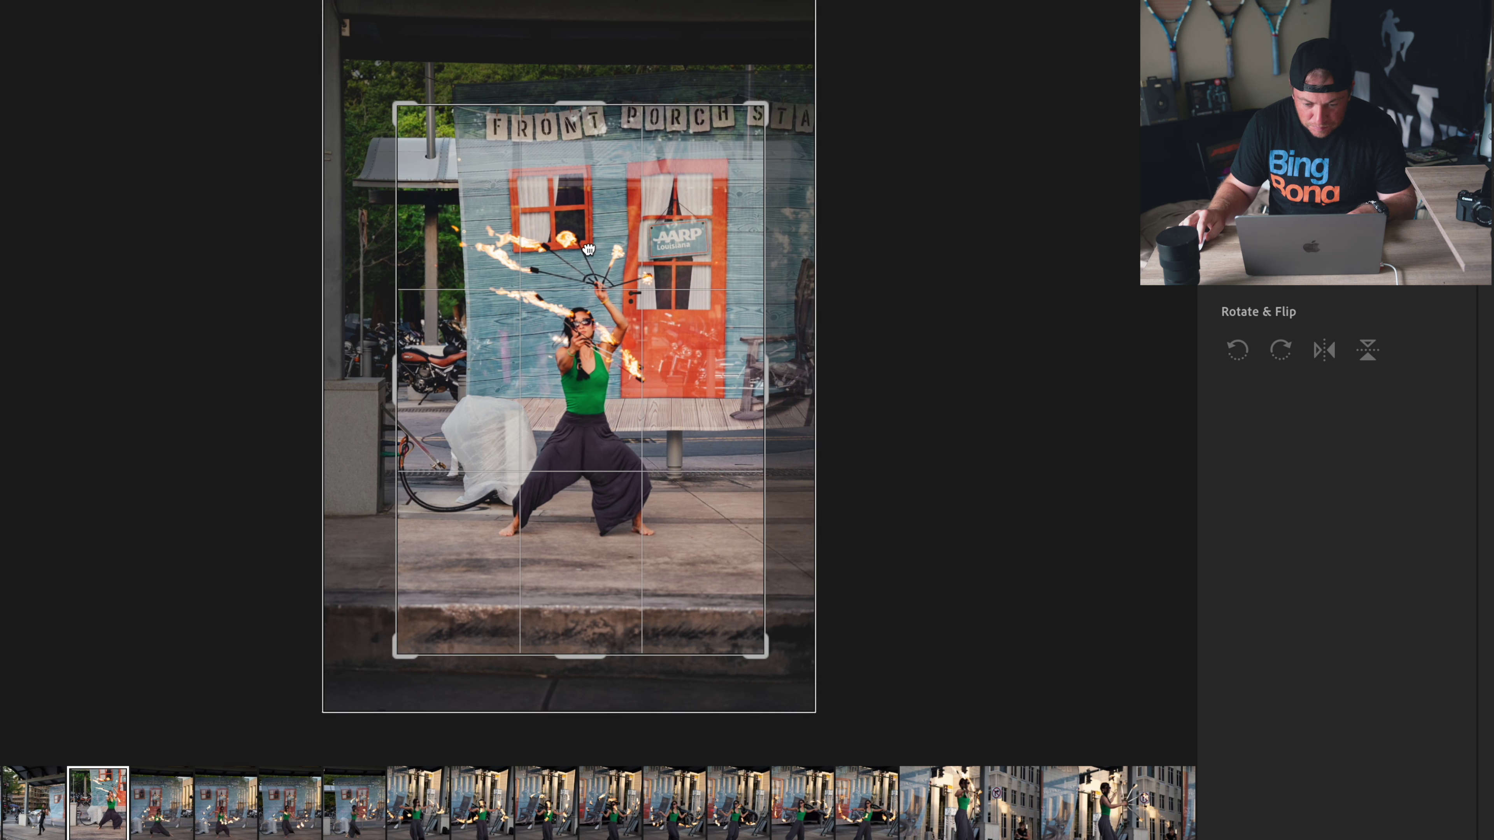
{"action": "left_click_drag", "start_coordinate": [759, 112], "coordinate": [654, 254]}
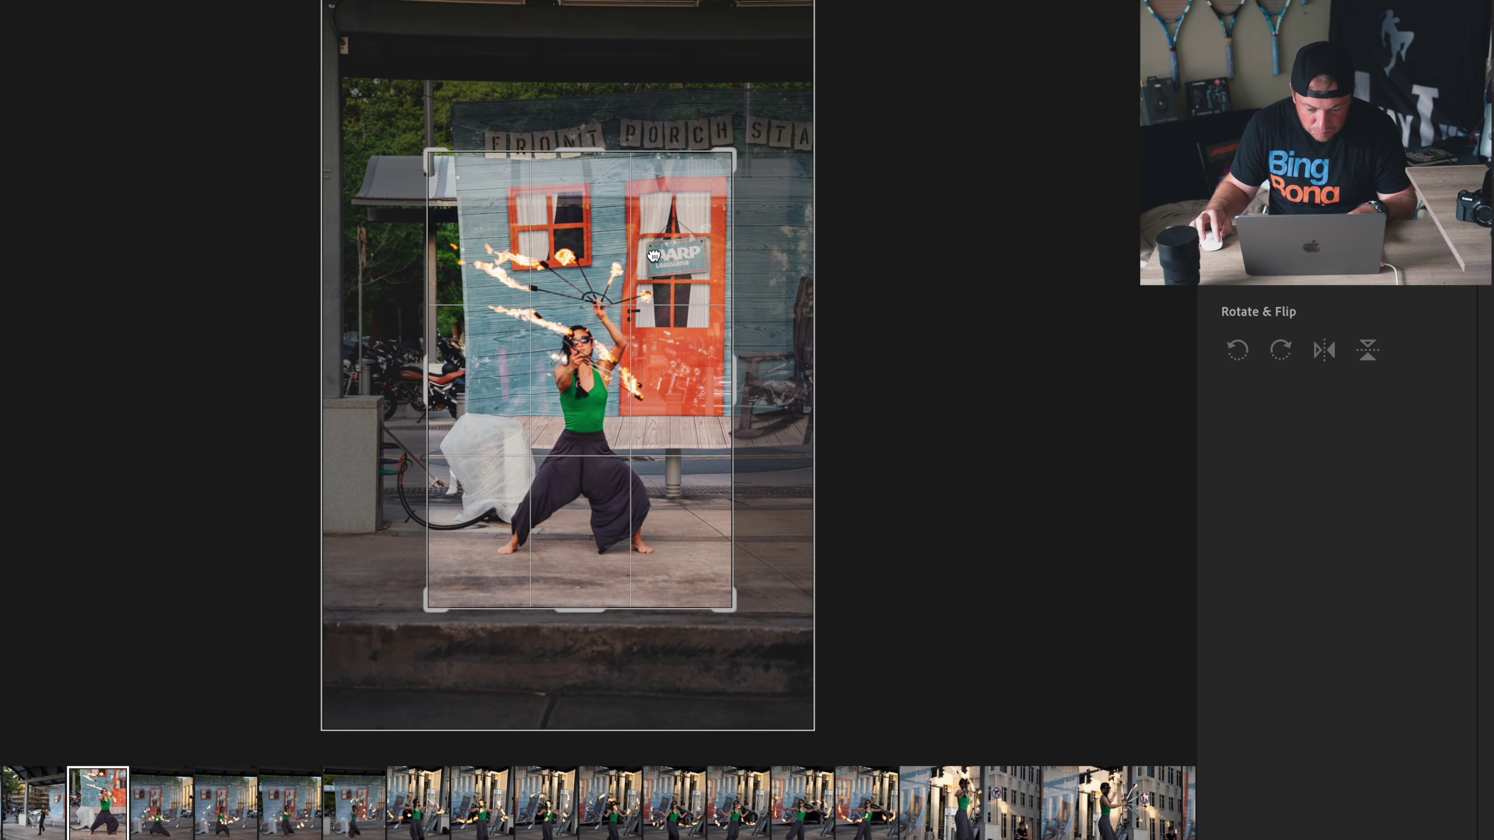
{"action": "key", "text": "Return"}
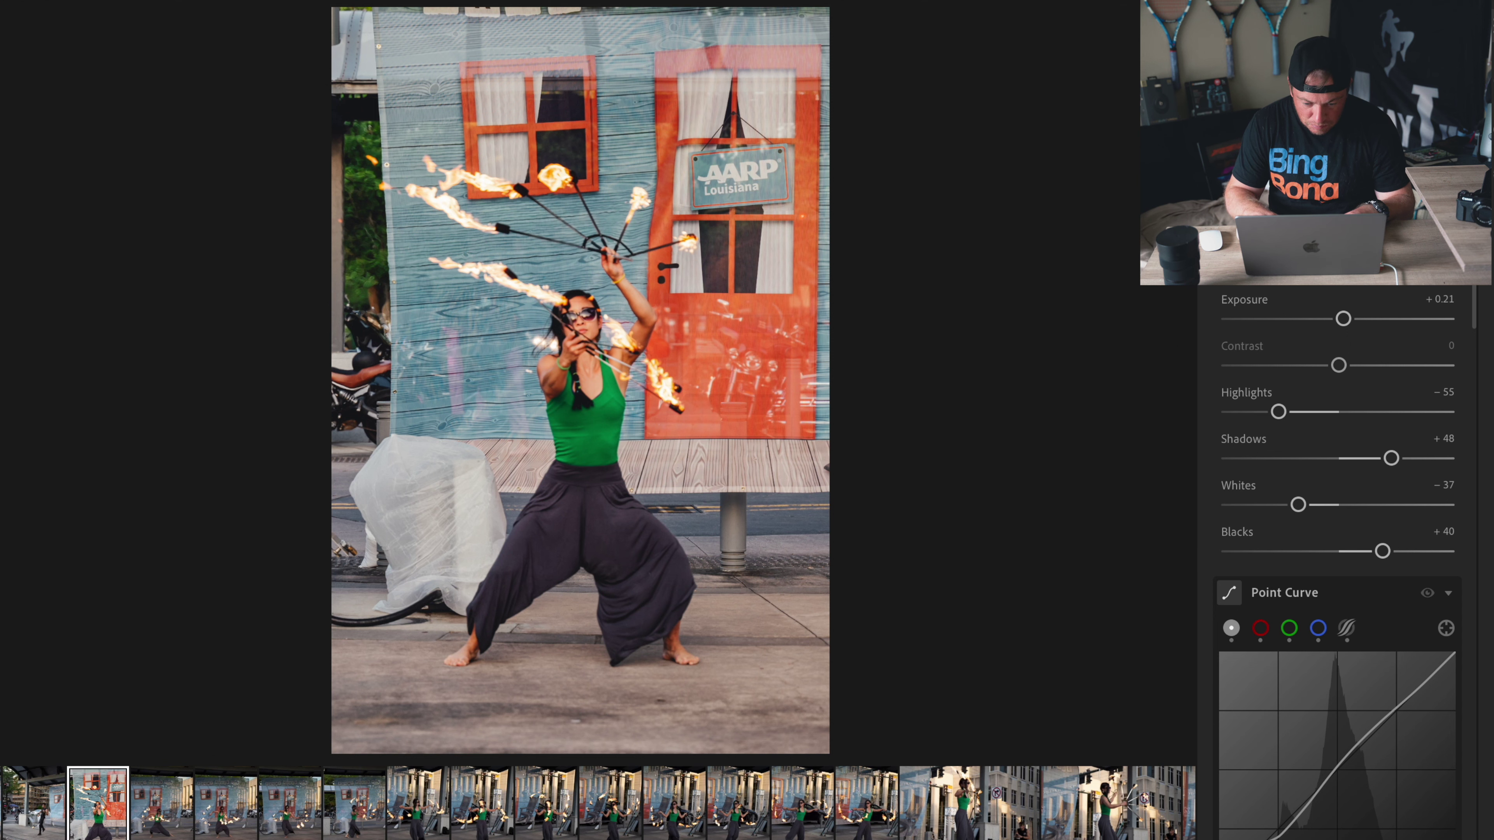
Step: Export the photo with the previous JPG settings and move to the next fire-dancer shot
{"action": "left_click", "coordinate": [1435, 17]}
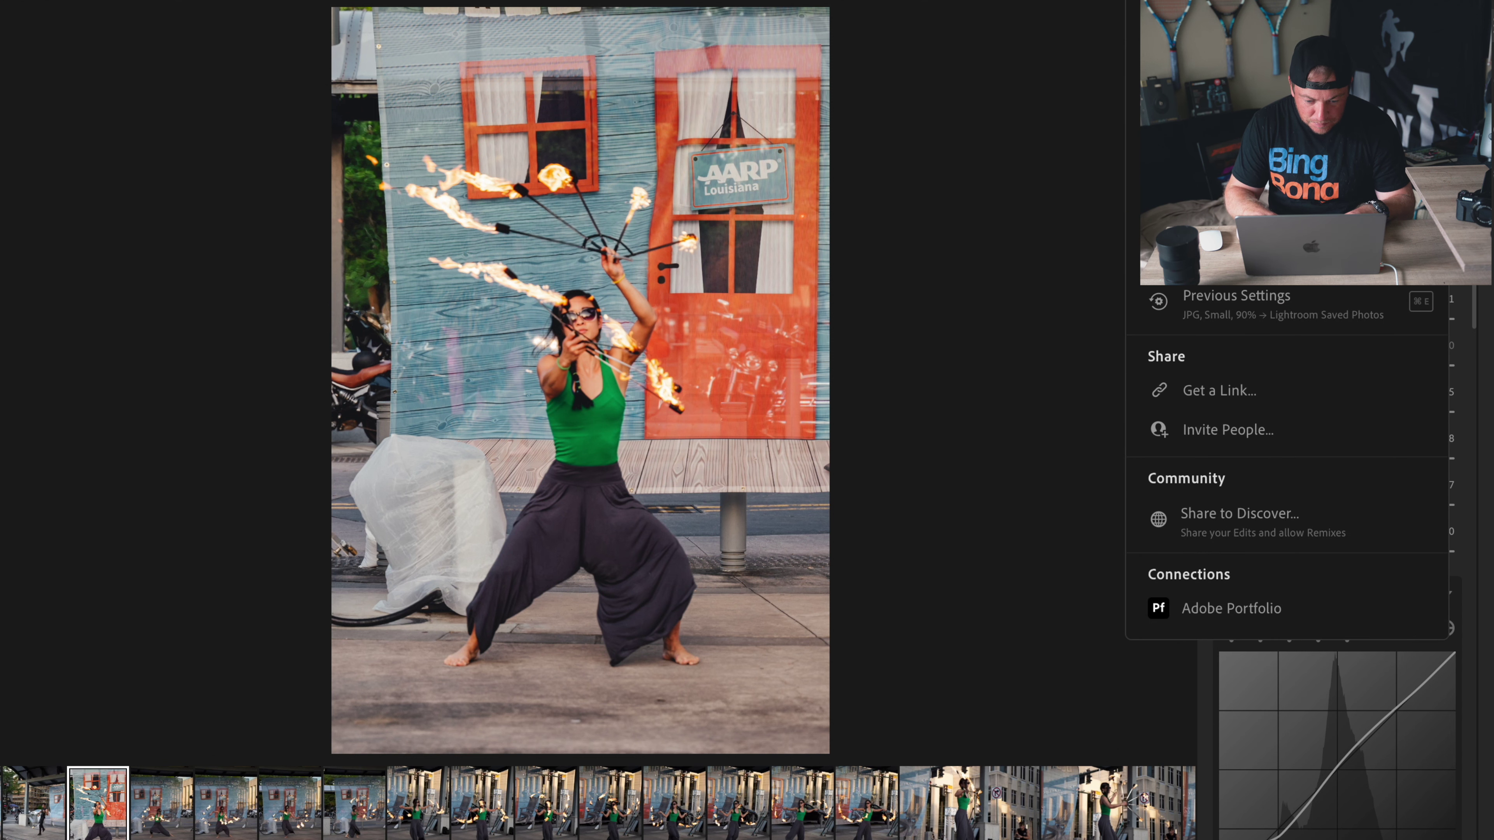
{"action": "left_click", "coordinate": [1235, 301]}
{"action": "left_click", "coordinate": [1104, 508]}
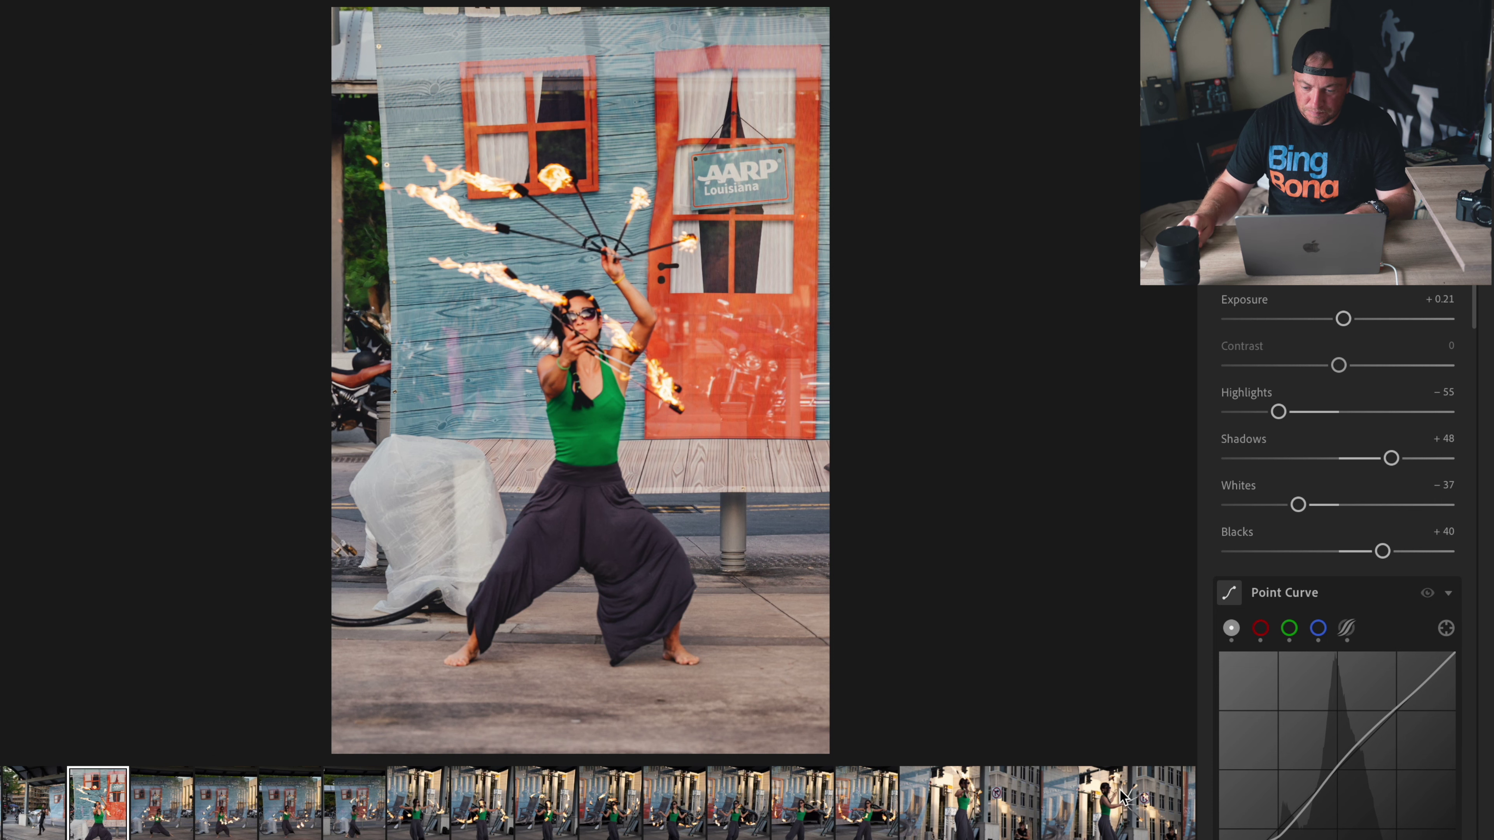
{"action": "left_click", "coordinate": [1129, 799]}
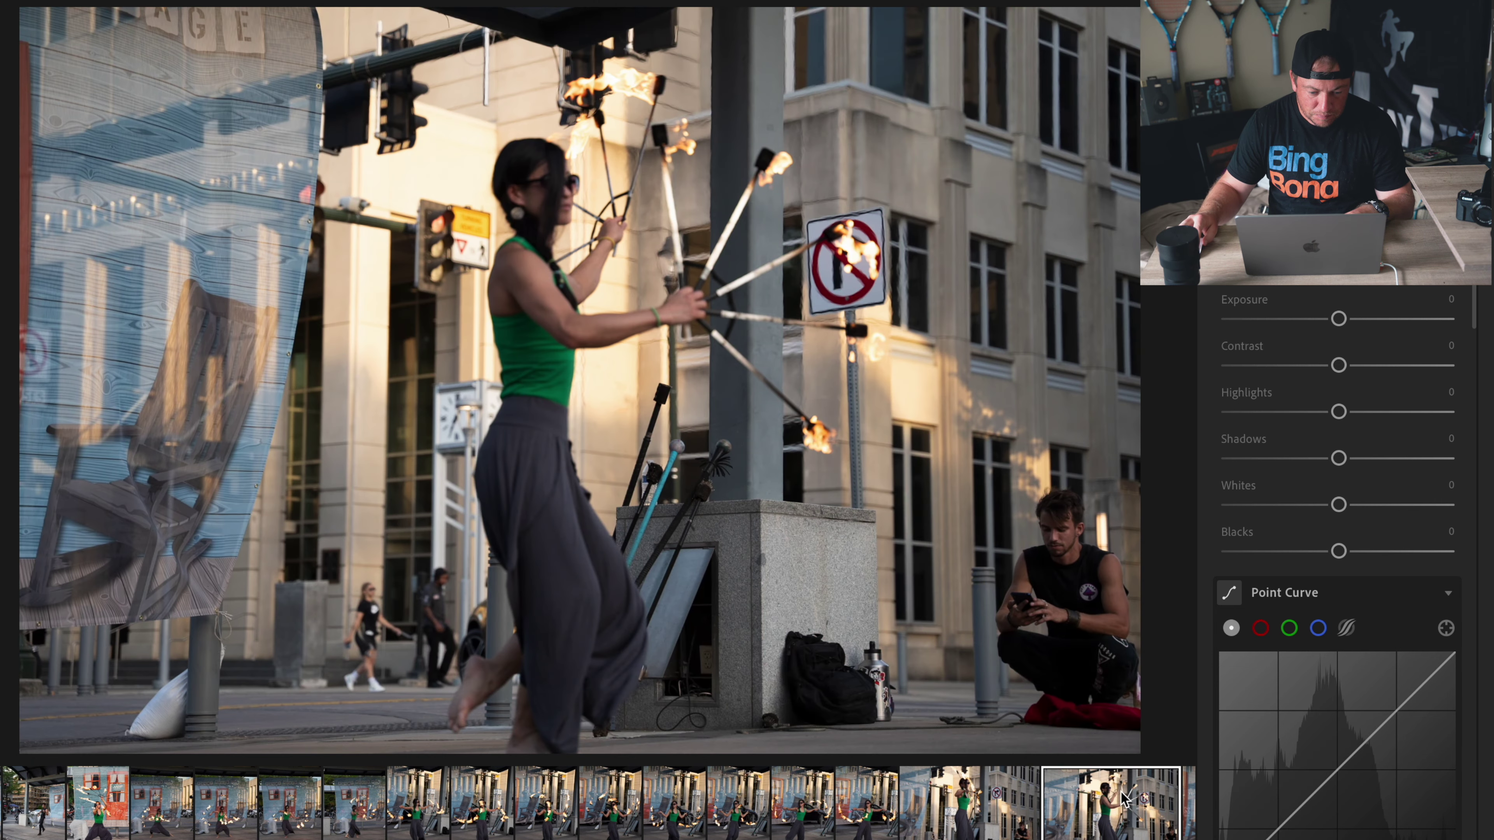
{"action": "scroll", "coordinate": [1126, 800], "scroll_direction": "right", "scroll_amount": 5}
Step: Step past the fire-dancer, plaza and golf-cart shots to the black Polaris Slingshot headlight close-up
{"action": "left_click", "coordinate": [853, 814]}
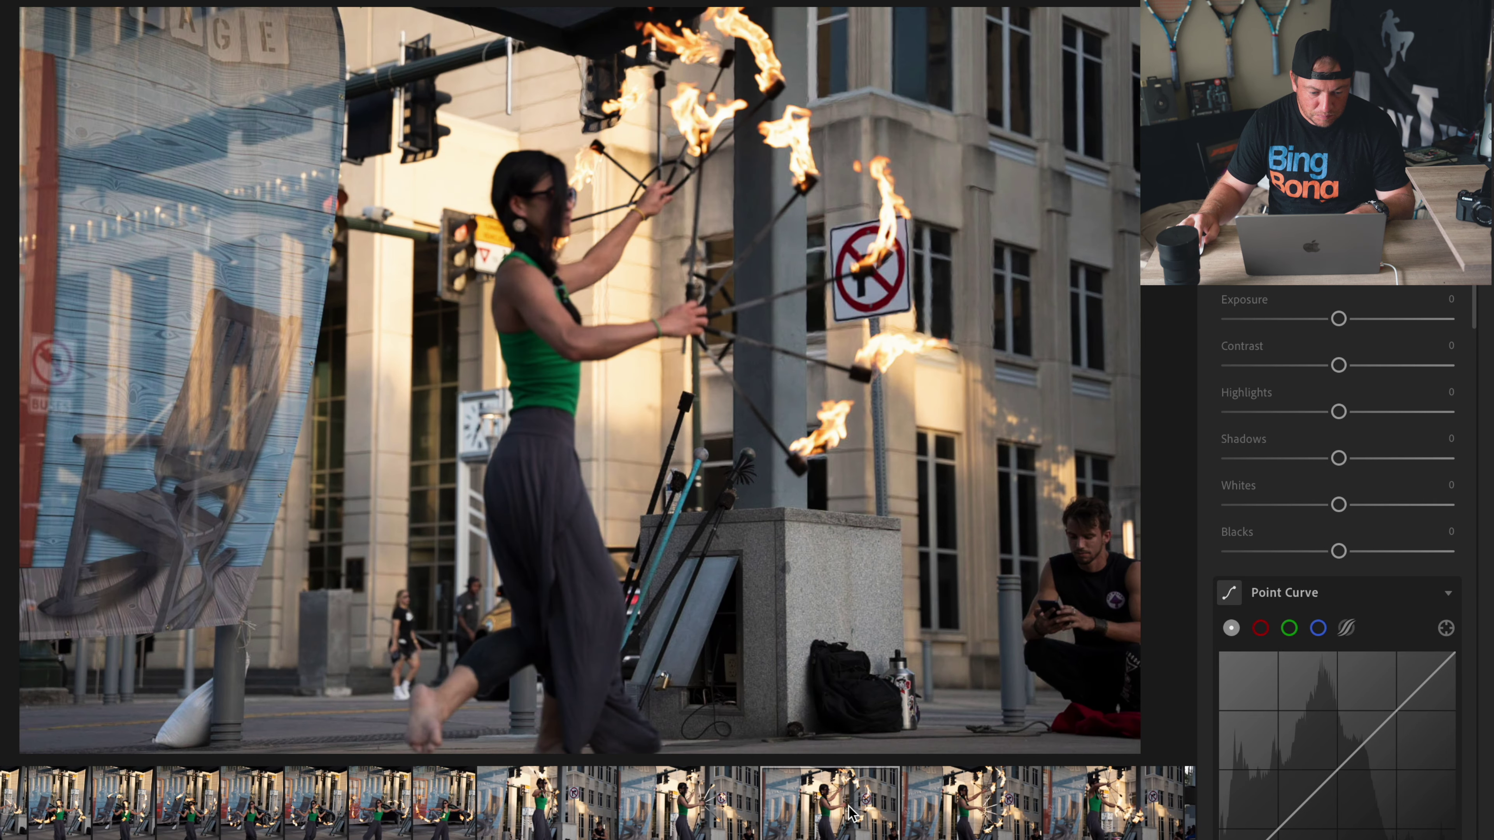
{"action": "scroll", "coordinate": [853, 814], "scroll_direction": "right", "scroll_amount": 5}
{"action": "scroll", "coordinate": [410, 820], "scroll_direction": "right", "scroll_amount": 5}
{"action": "left_click", "coordinate": [194, 821]}
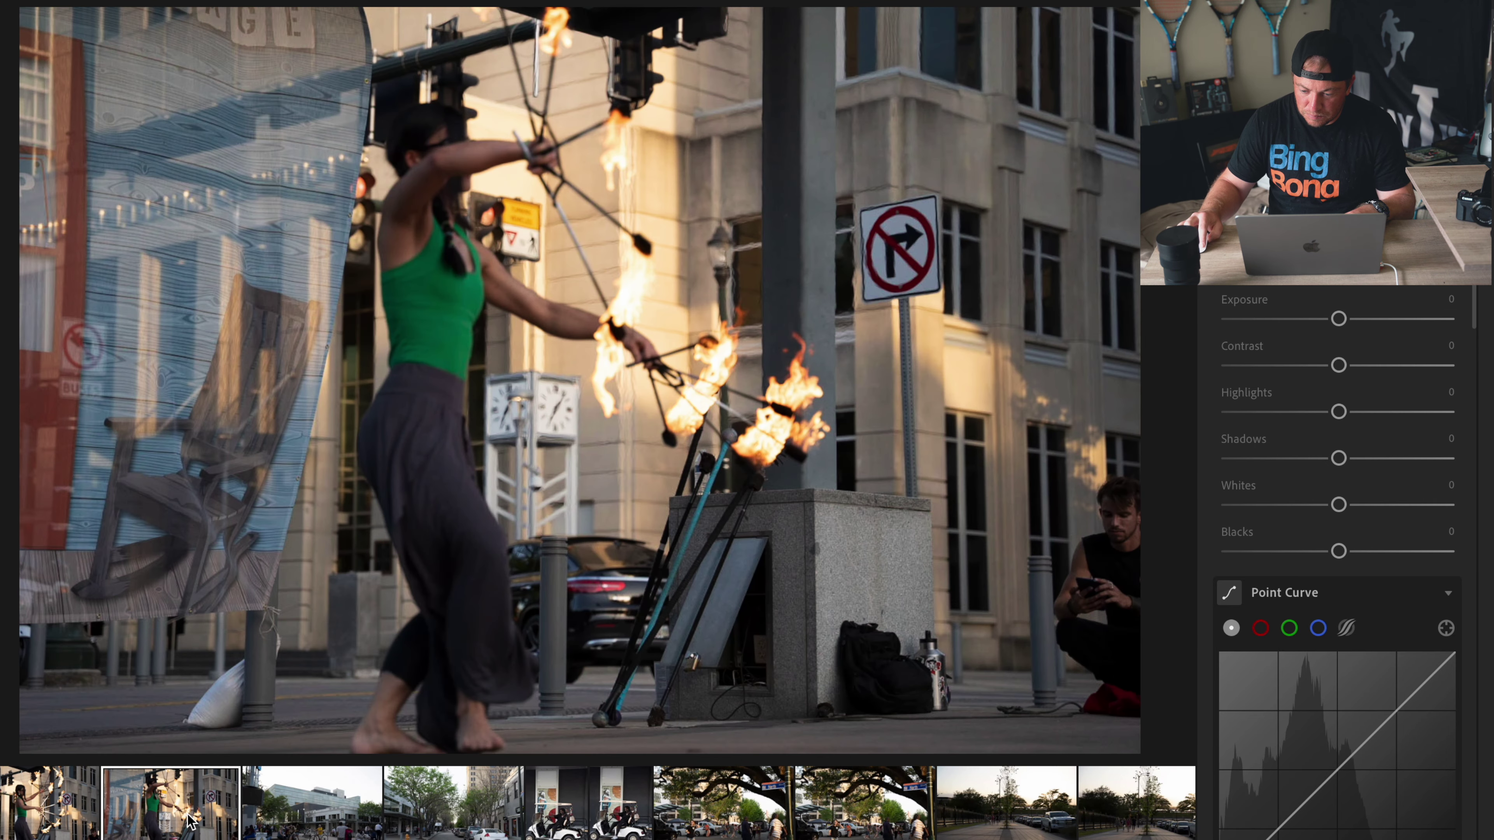
{"action": "left_click", "coordinate": [252, 816]}
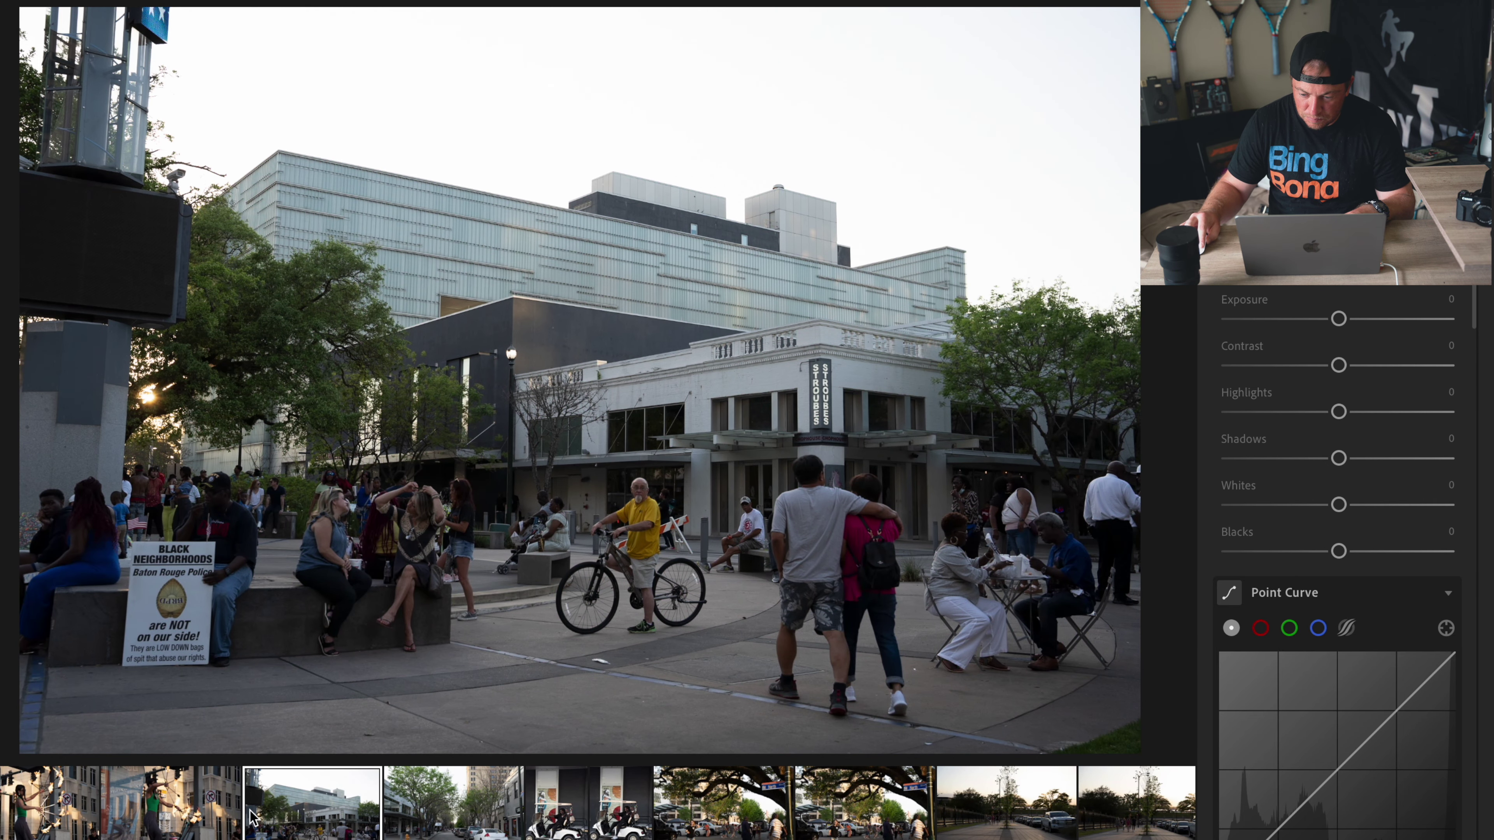
{"action": "key", "text": "Right"}
{"action": "key", "text": "Right"}
{"action": "key", "text": "Right"}
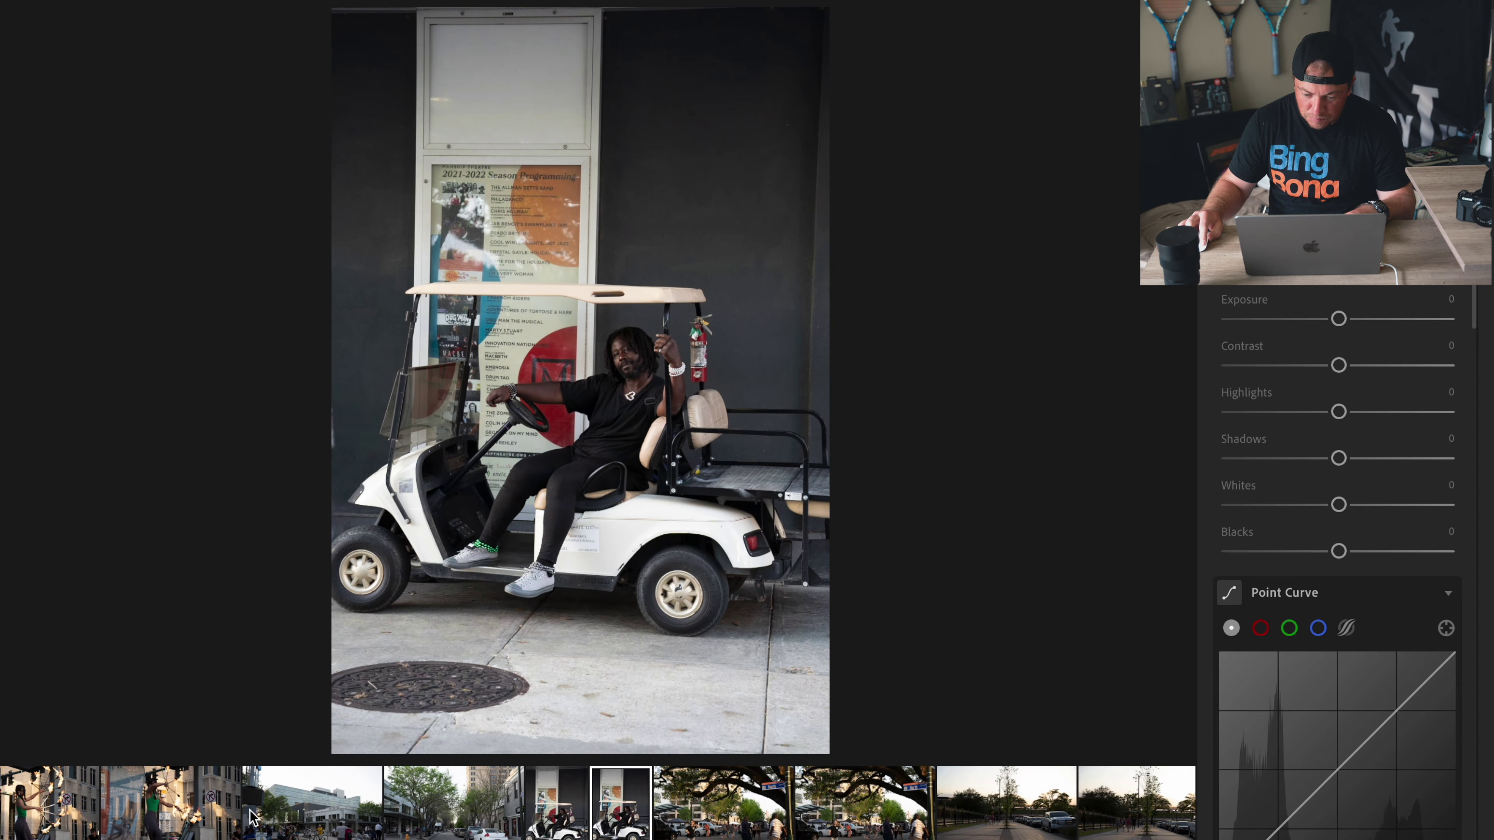
{"action": "key", "text": "Right"}
{"action": "key", "text": "Right"}
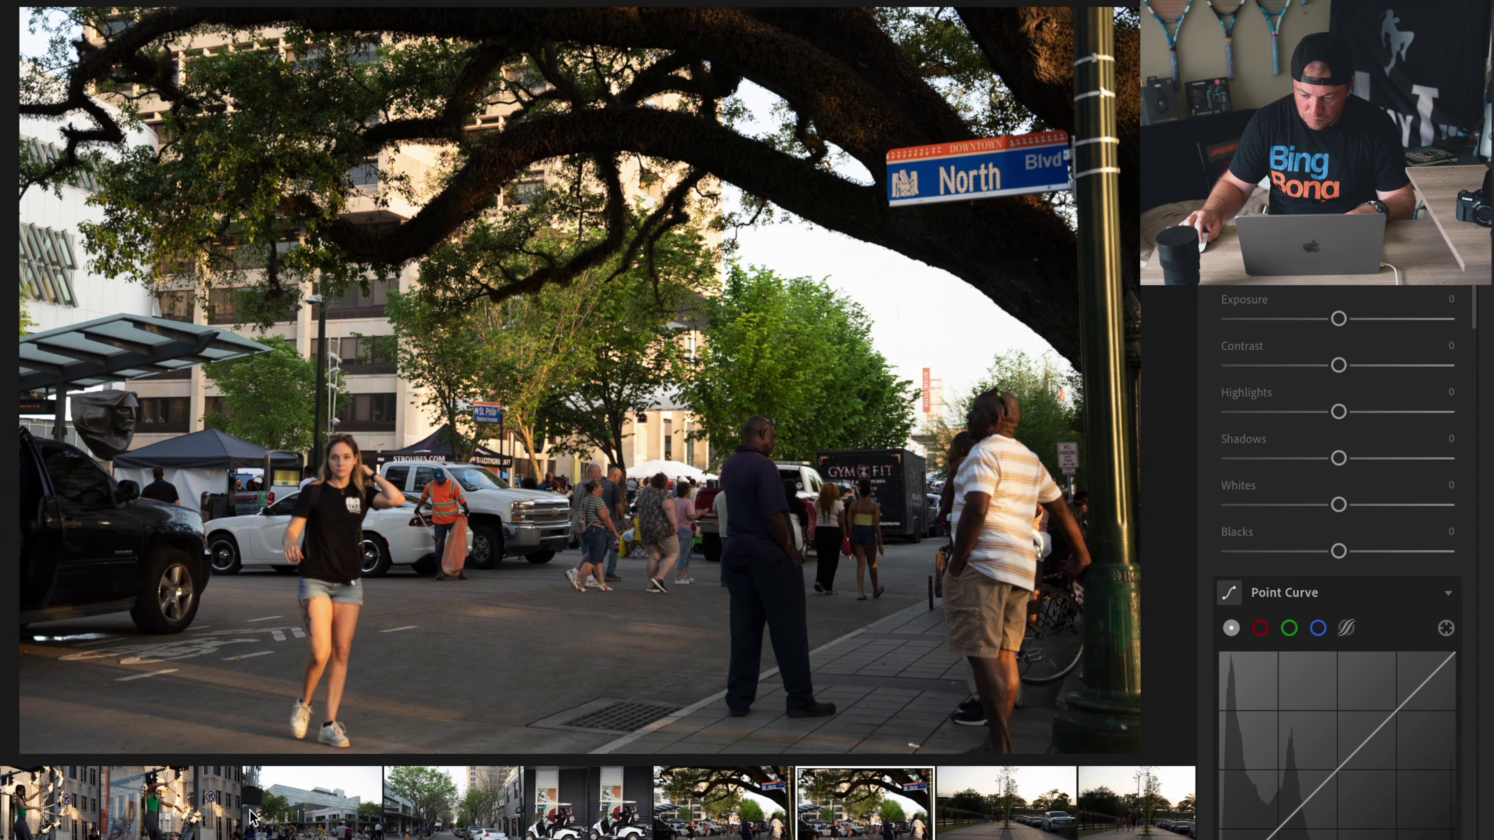
{"action": "key", "text": "Right"}
{"action": "key", "text": "Left"}
{"action": "key", "text": "Right"}
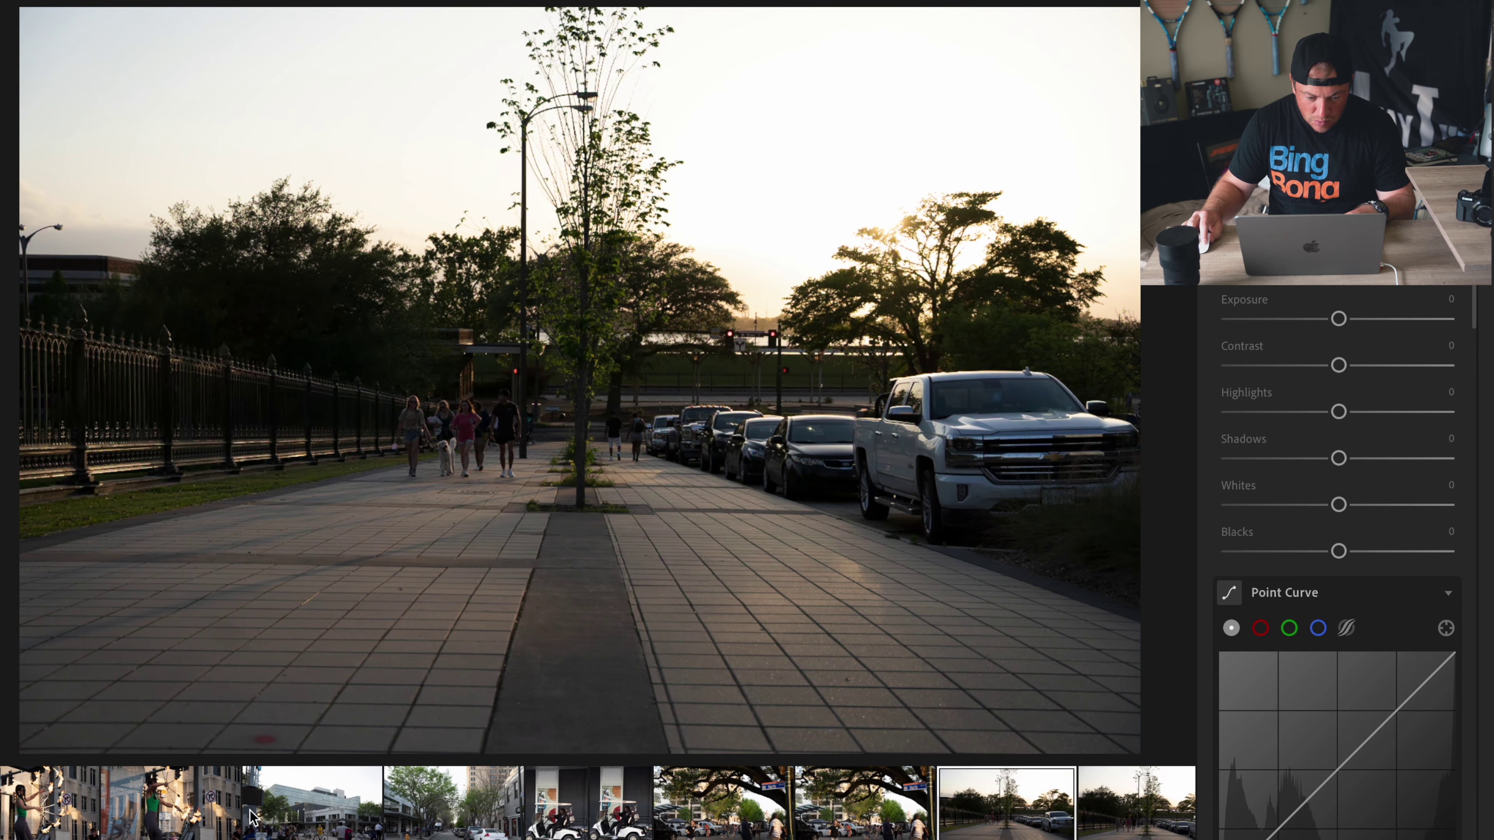
{"action": "key", "text": "Right"}
{"action": "key", "text": "Right"}
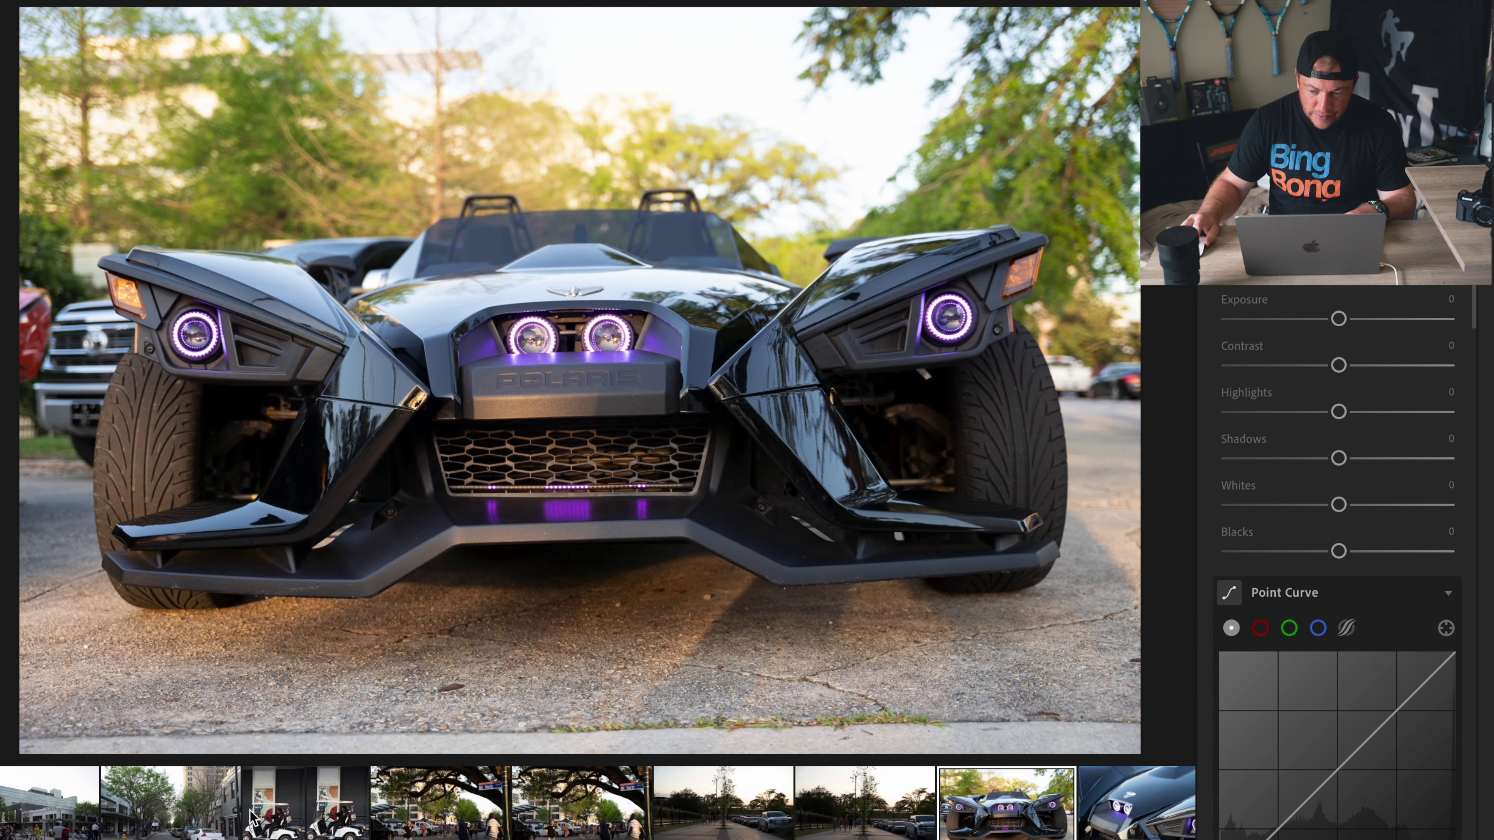
{"action": "key", "text": "Right"}
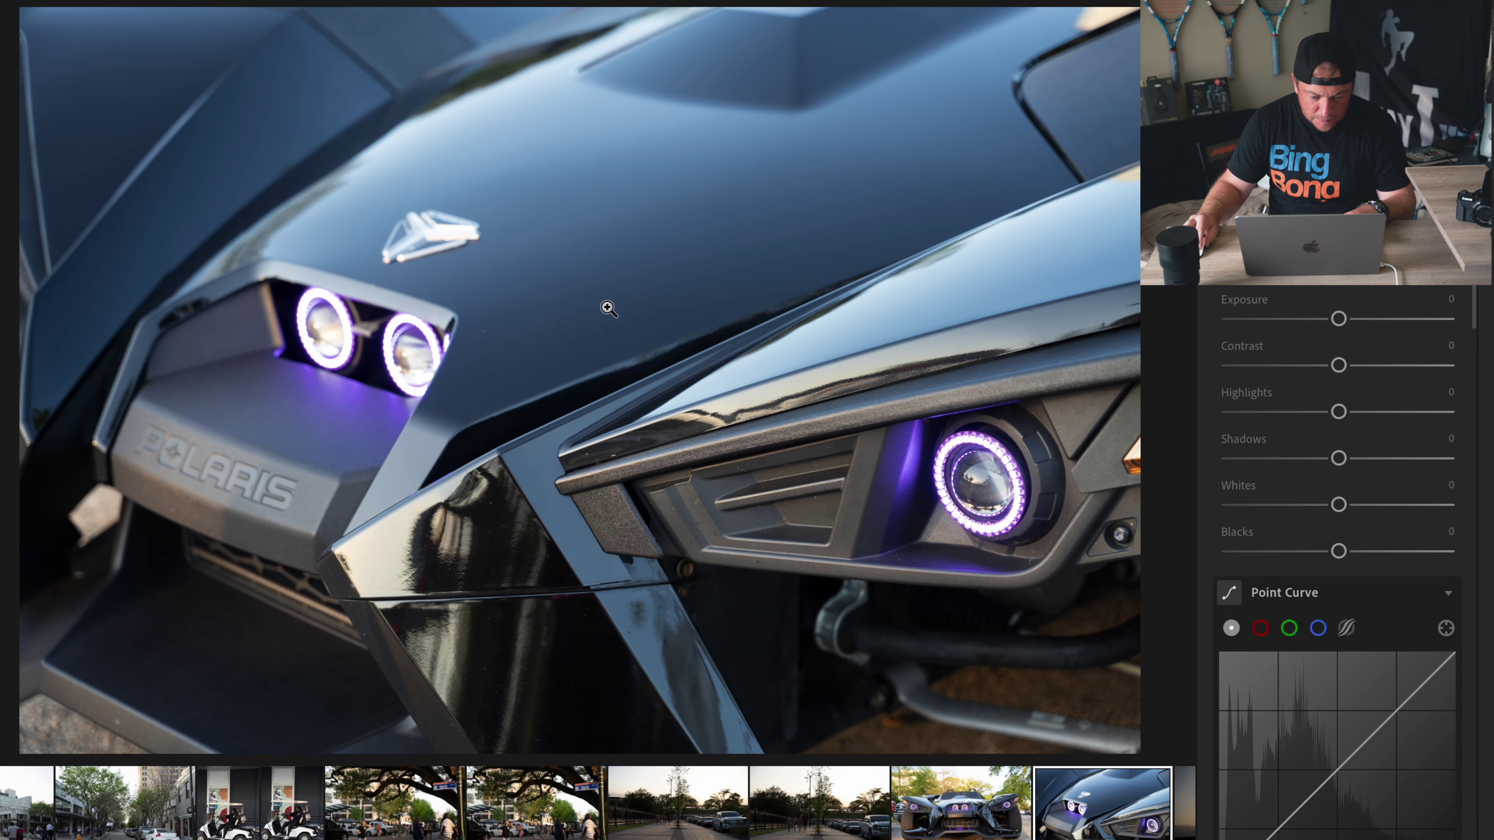
Step: Apply PTL - Bryce 02 to the car photo, pulling highlights down and exposure up to +0.58
{"action": "left_click", "coordinate": [1348, 103]}
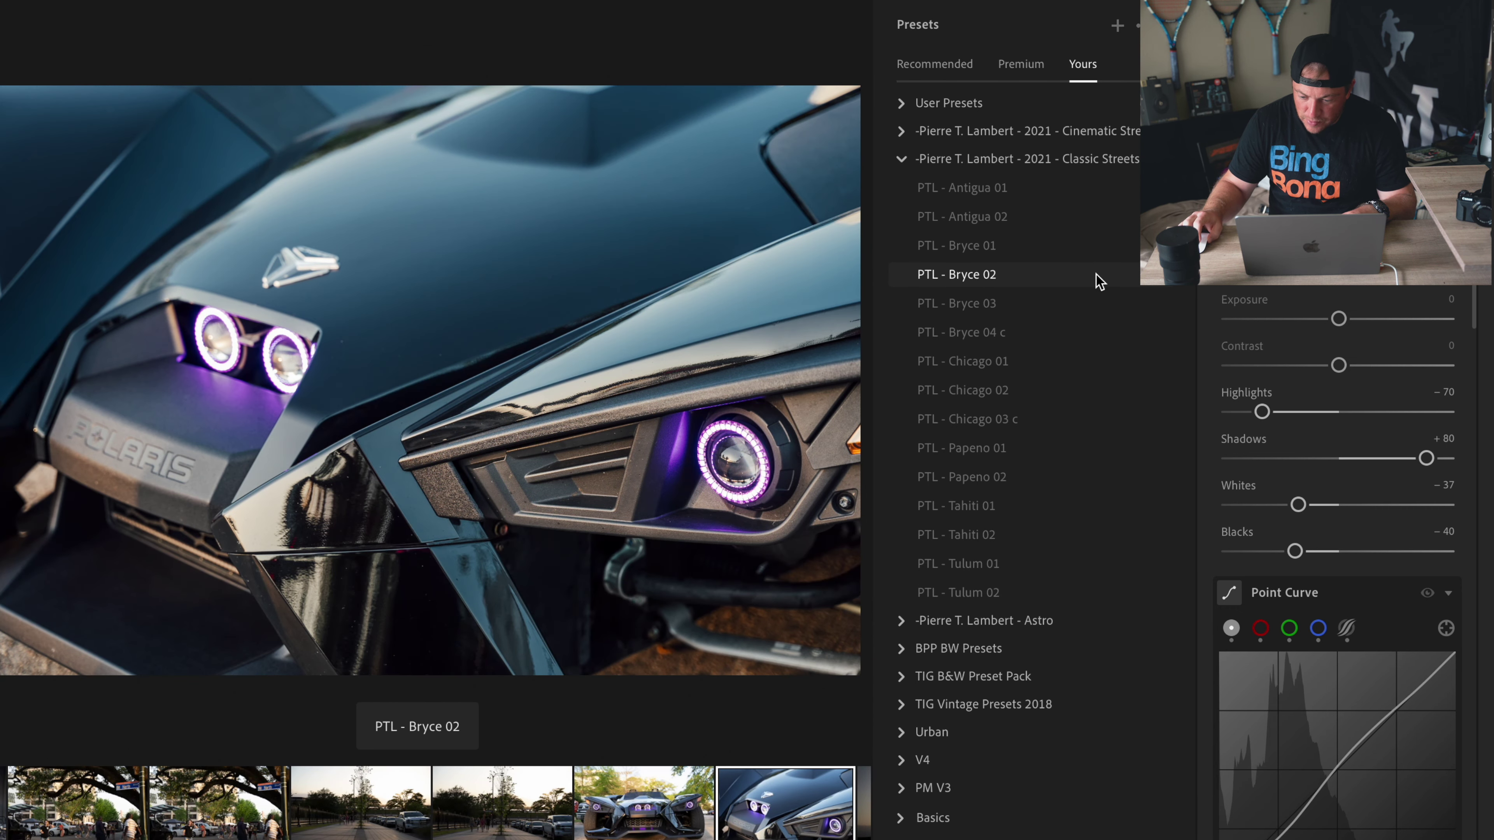
{"action": "left_click", "coordinate": [1100, 282]}
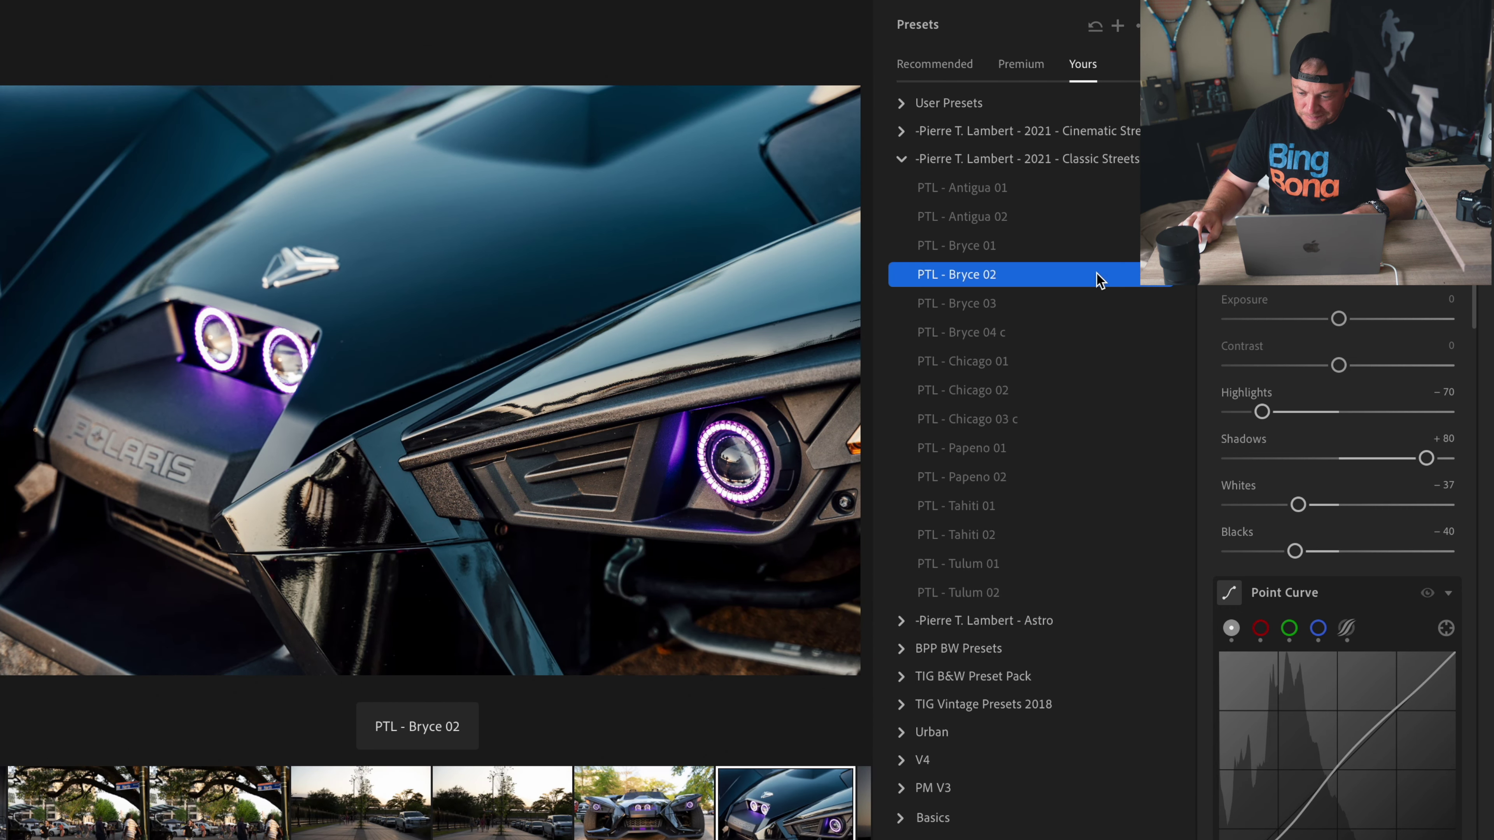
{"action": "left_click_drag", "start_coordinate": [1263, 413], "coordinate": [1214, 413]}
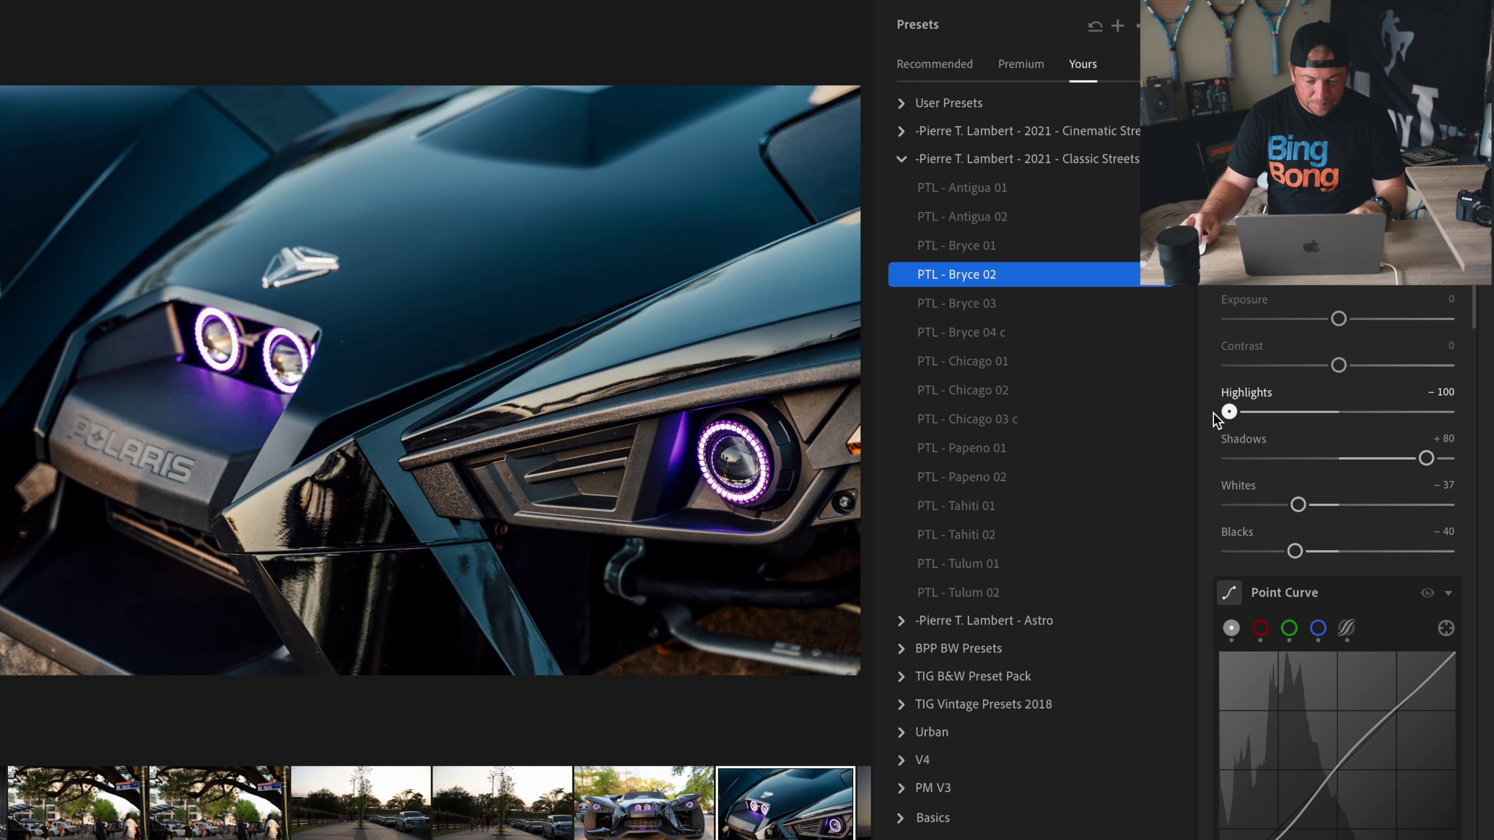
{"action": "left_click_drag", "start_coordinate": [1339, 319], "coordinate": [1351, 320]}
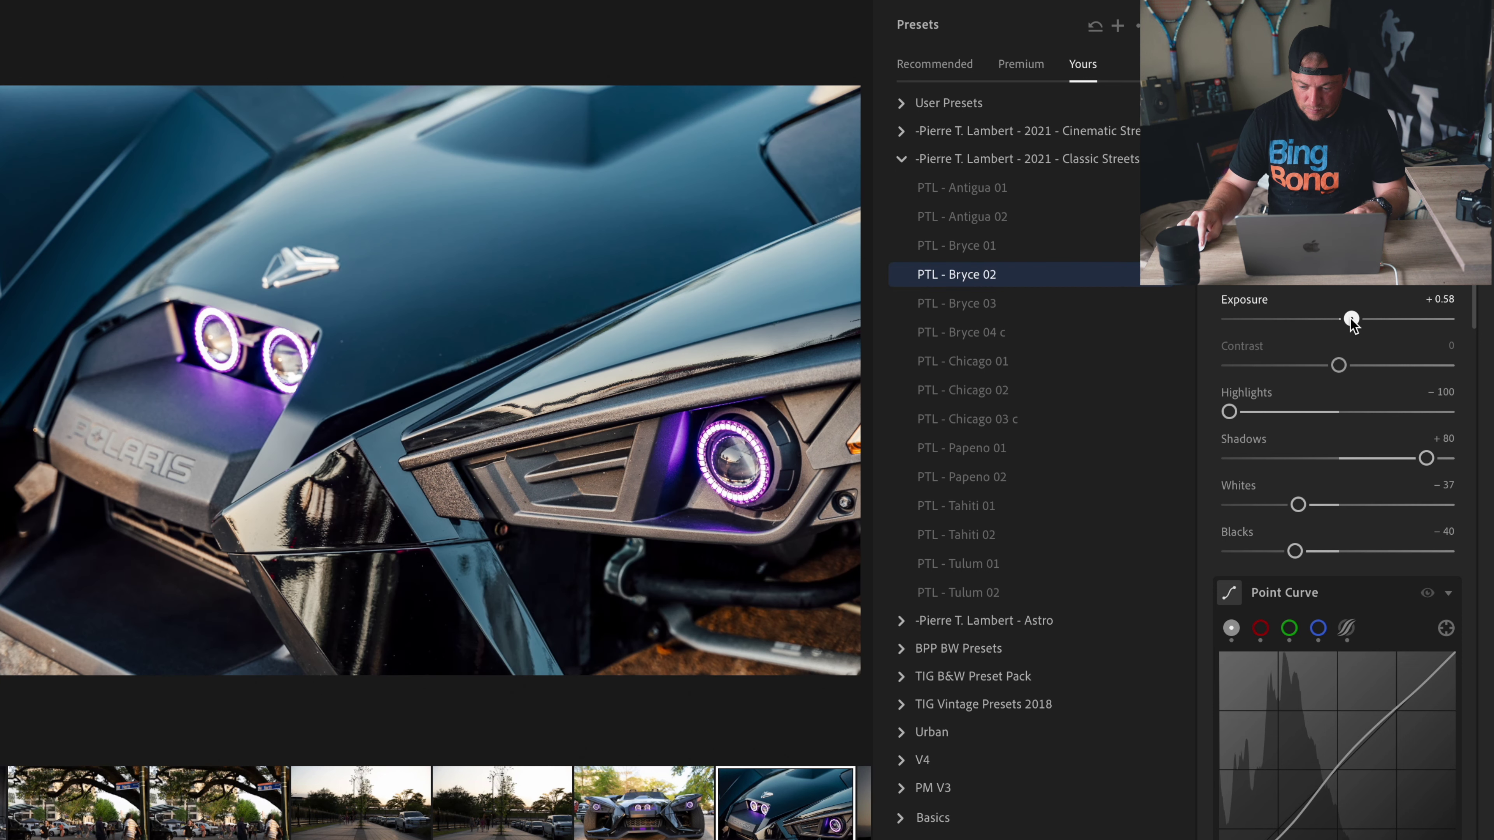
Step: Drop Whites to -100 and Blacks to -71
{"action": "left_click_drag", "start_coordinate": [1260, 507], "coordinate": [1230, 508]}
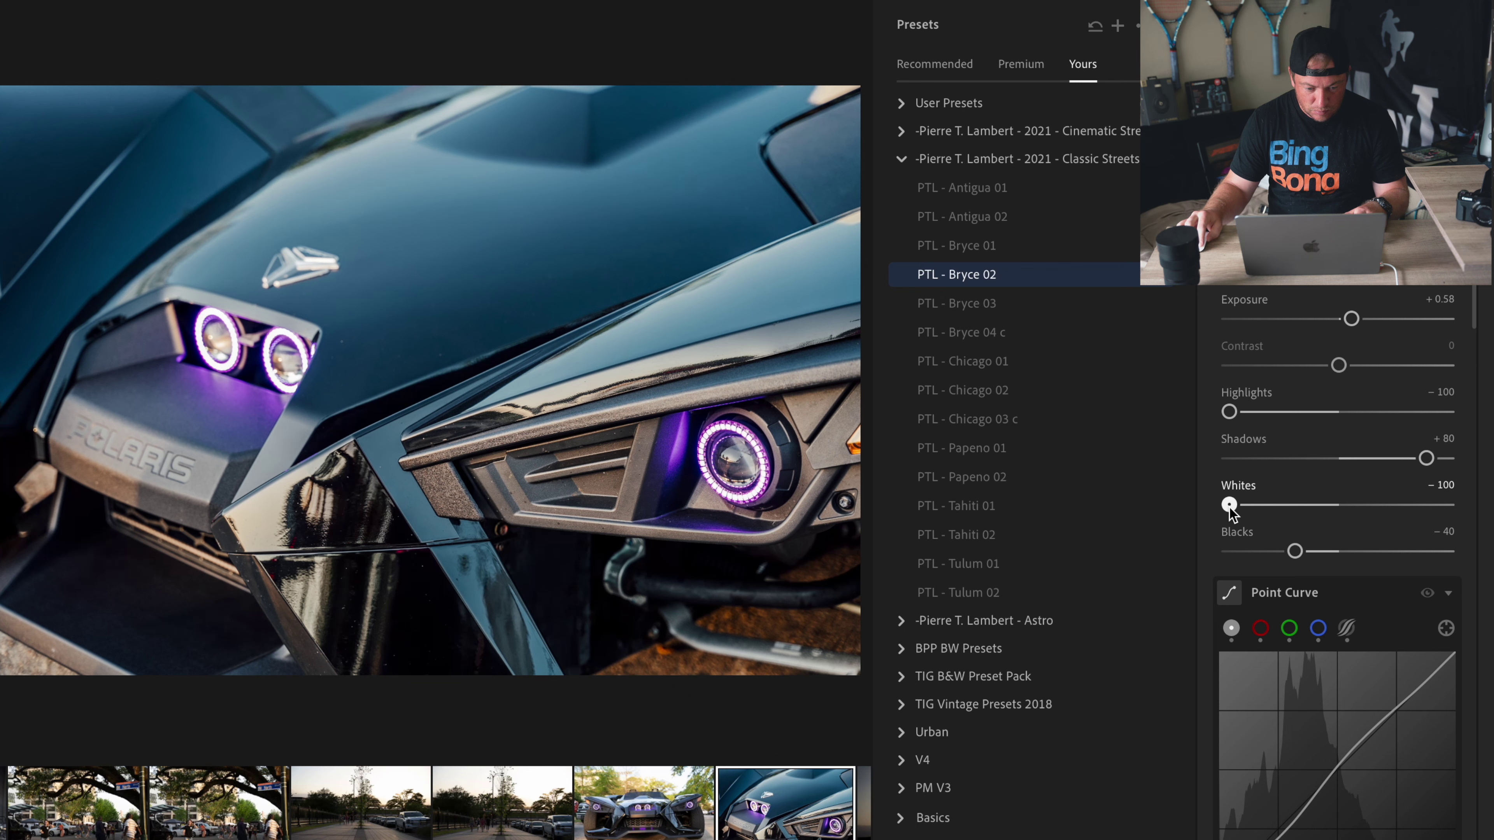
{"action": "scroll", "coordinate": [1307, 490], "scroll_direction": "down", "scroll_amount": 1}
{"action": "scroll", "coordinate": [1317, 468], "scroll_direction": "down", "scroll_amount": 2}
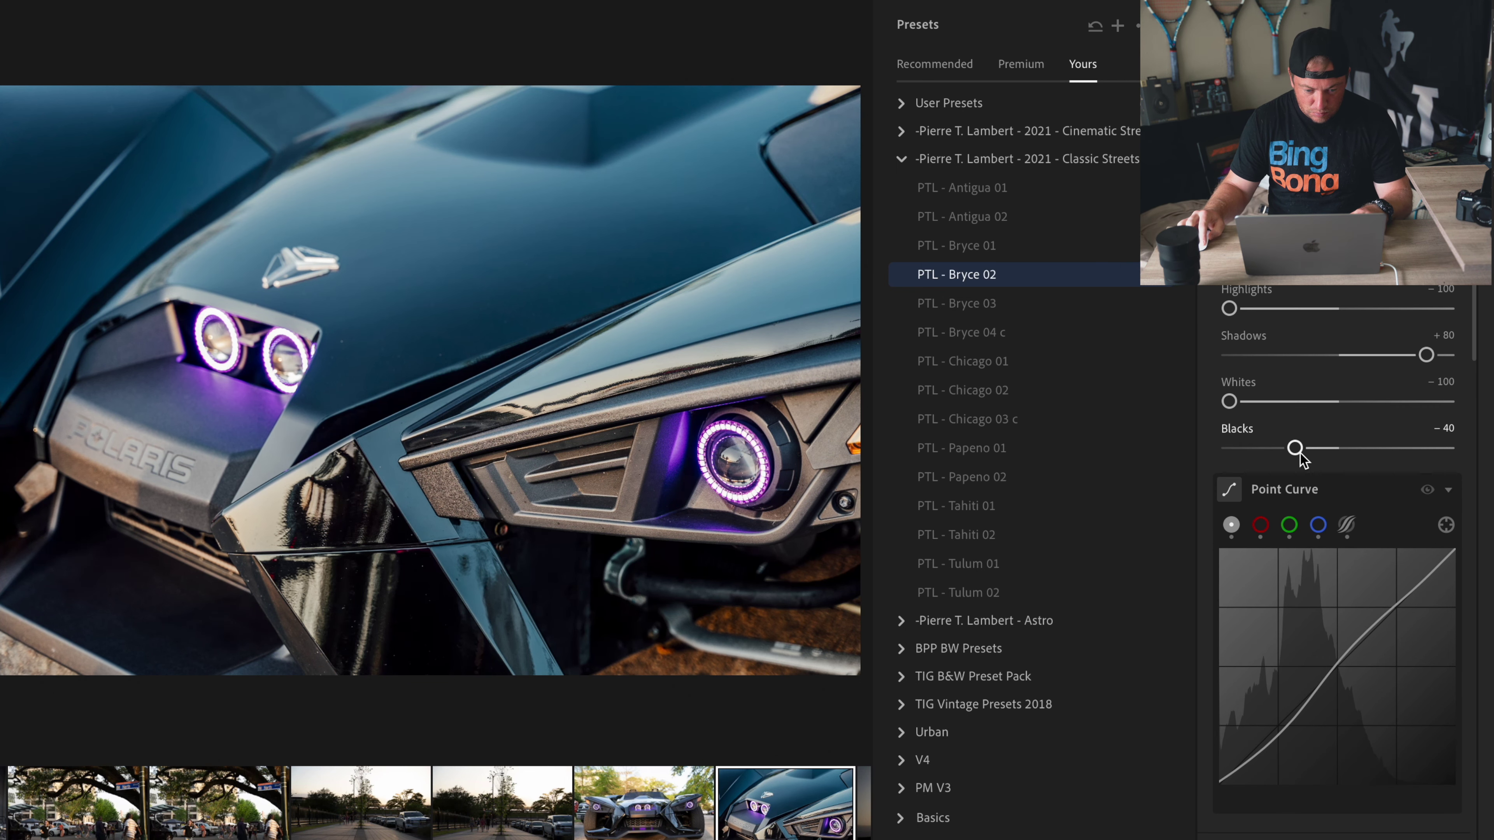
{"action": "mouse_move", "coordinate": [1296, 448]}
{"action": "left_mouse_down"}
{"action": "mouse_move", "coordinate": [1230, 448]}
{"action": "mouse_move", "coordinate": [1267, 456]}
{"action": "left_mouse_up"}
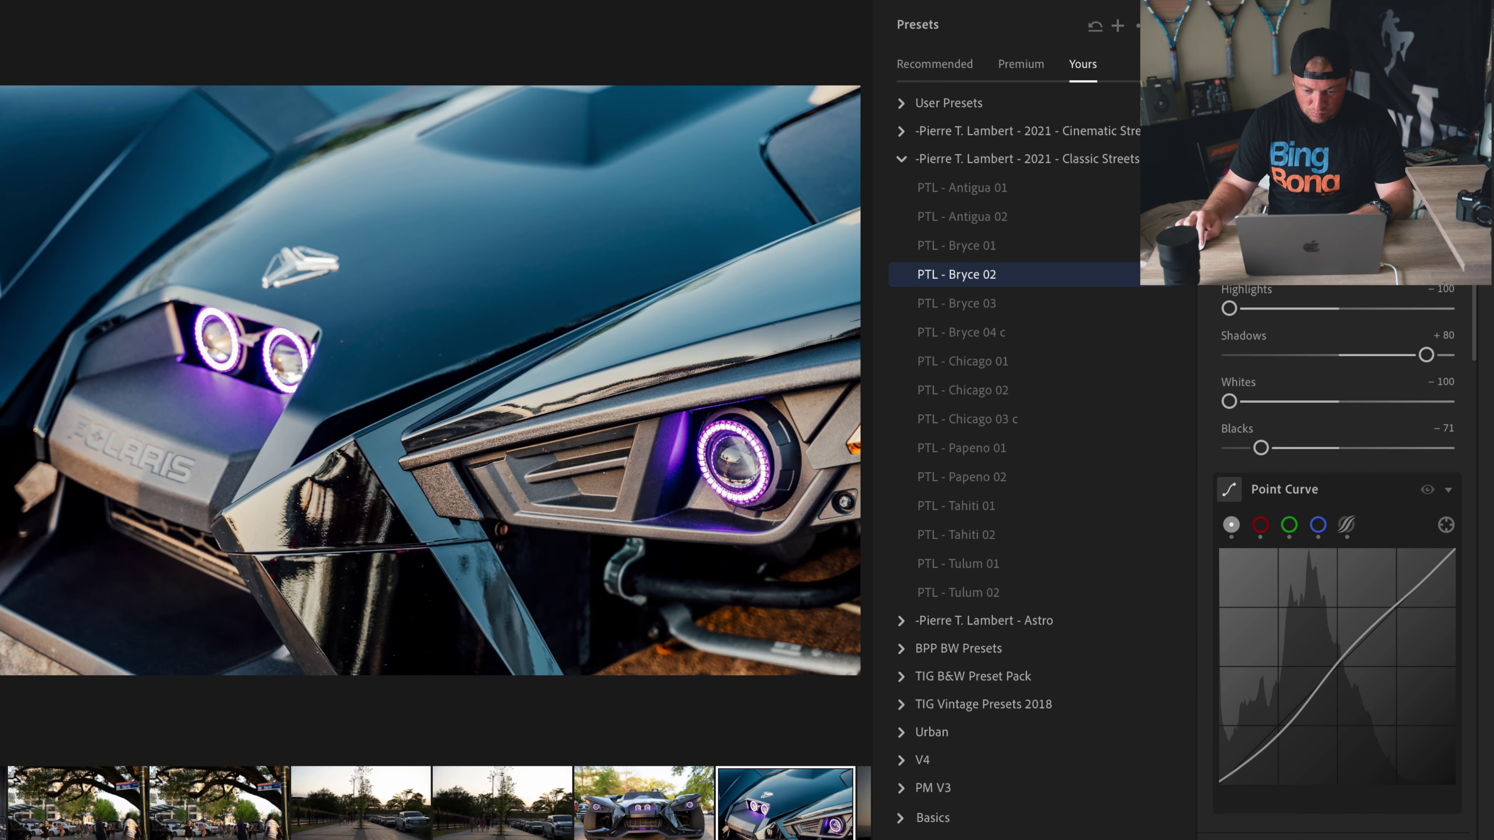
{"action": "scroll", "coordinate": [1305, 562], "scroll_direction": "down", "scroll_amount": 2}
{"action": "scroll", "coordinate": [1305, 562], "scroll_direction": "down", "scroll_amount": 5}
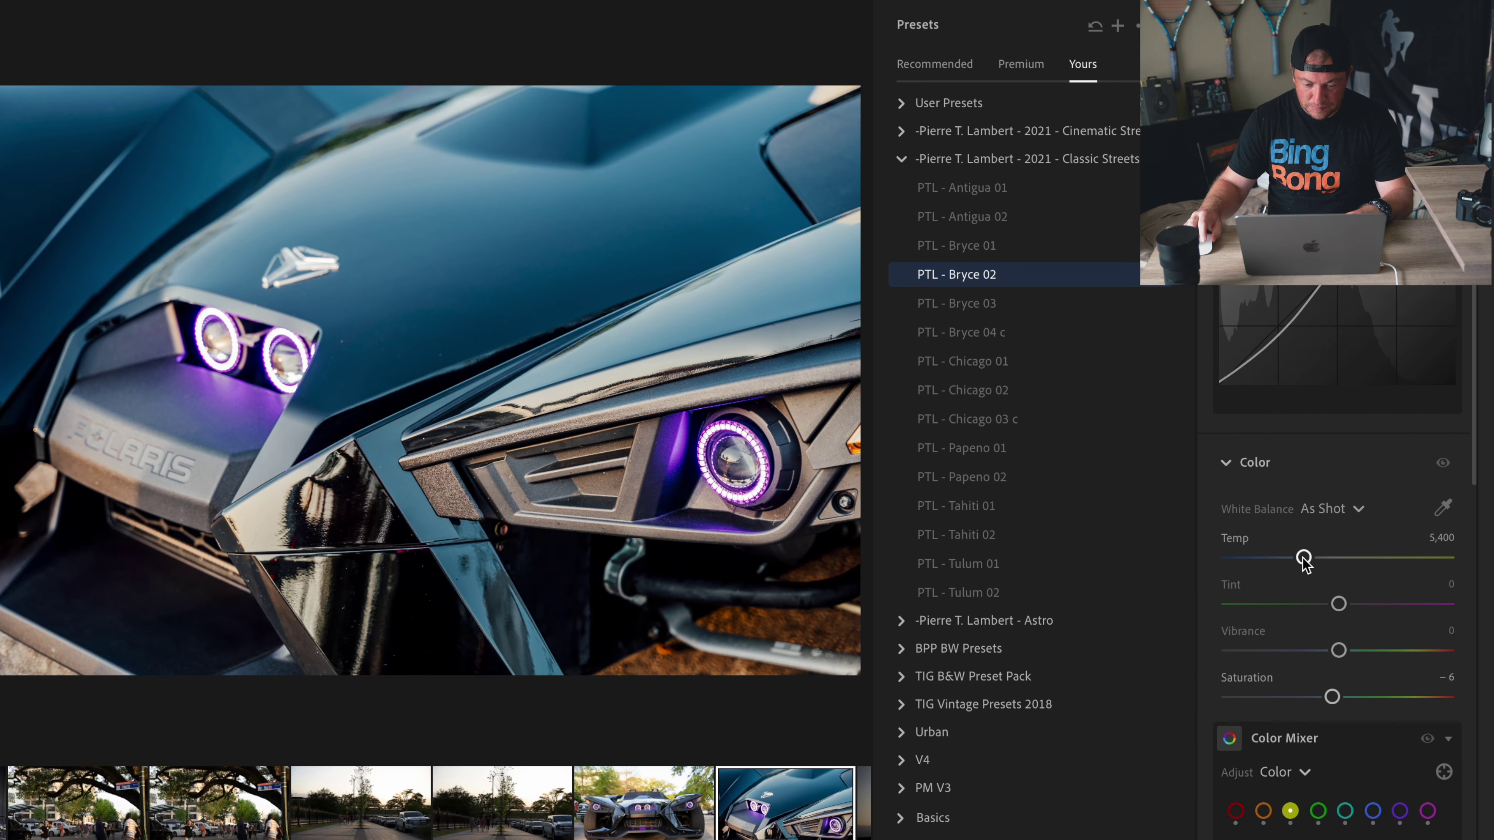
Step: Try a white-balance Temp change on the car photo, then undo it
{"action": "left_click_drag", "start_coordinate": [1303, 558], "coordinate": [1286, 562]}
{"action": "key", "text": "ctrl+z"}
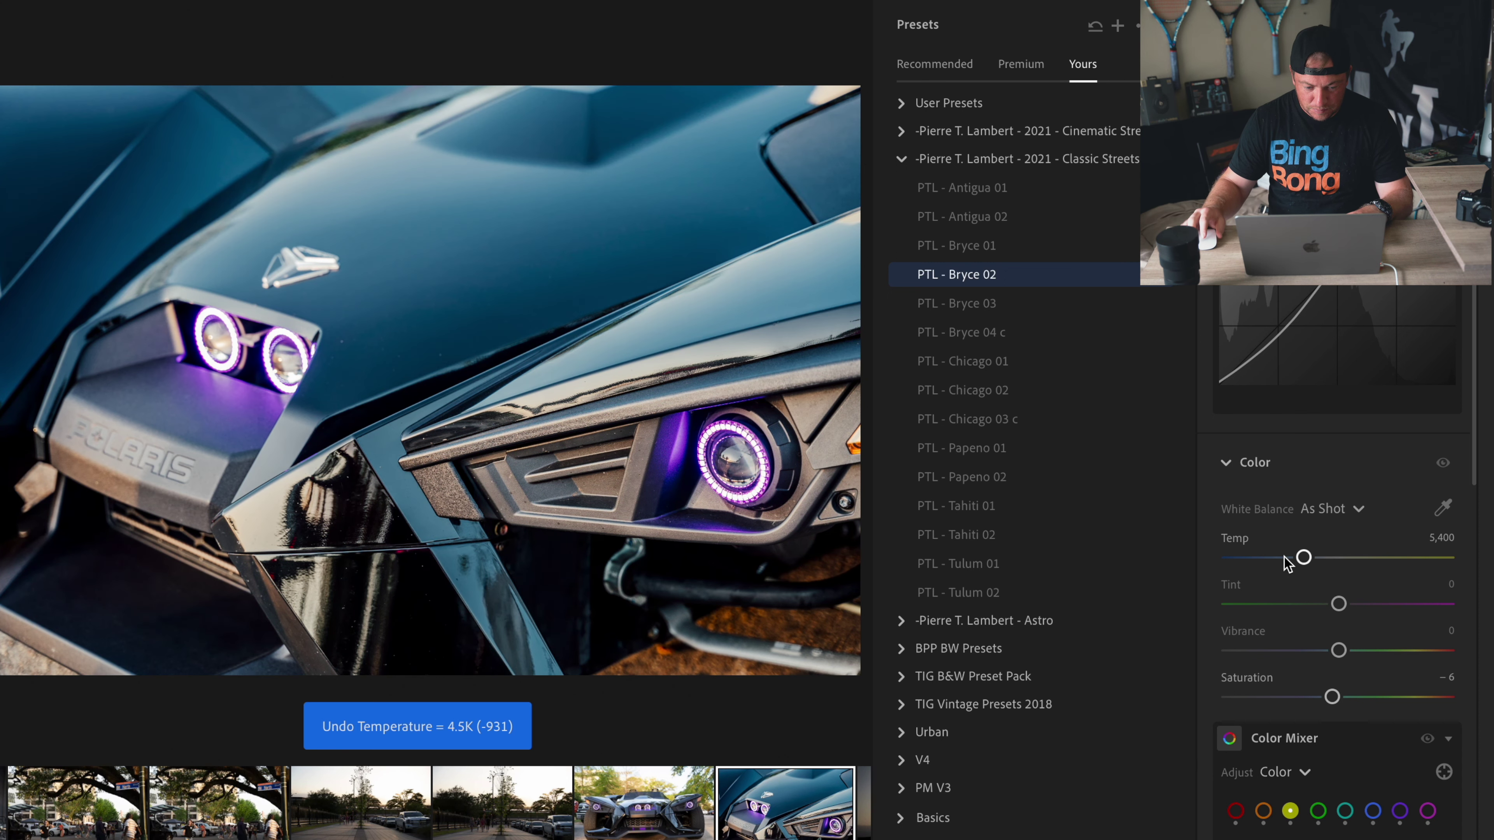
{"action": "scroll", "coordinate": [1335, 500], "scroll_direction": "down", "scroll_amount": 5}
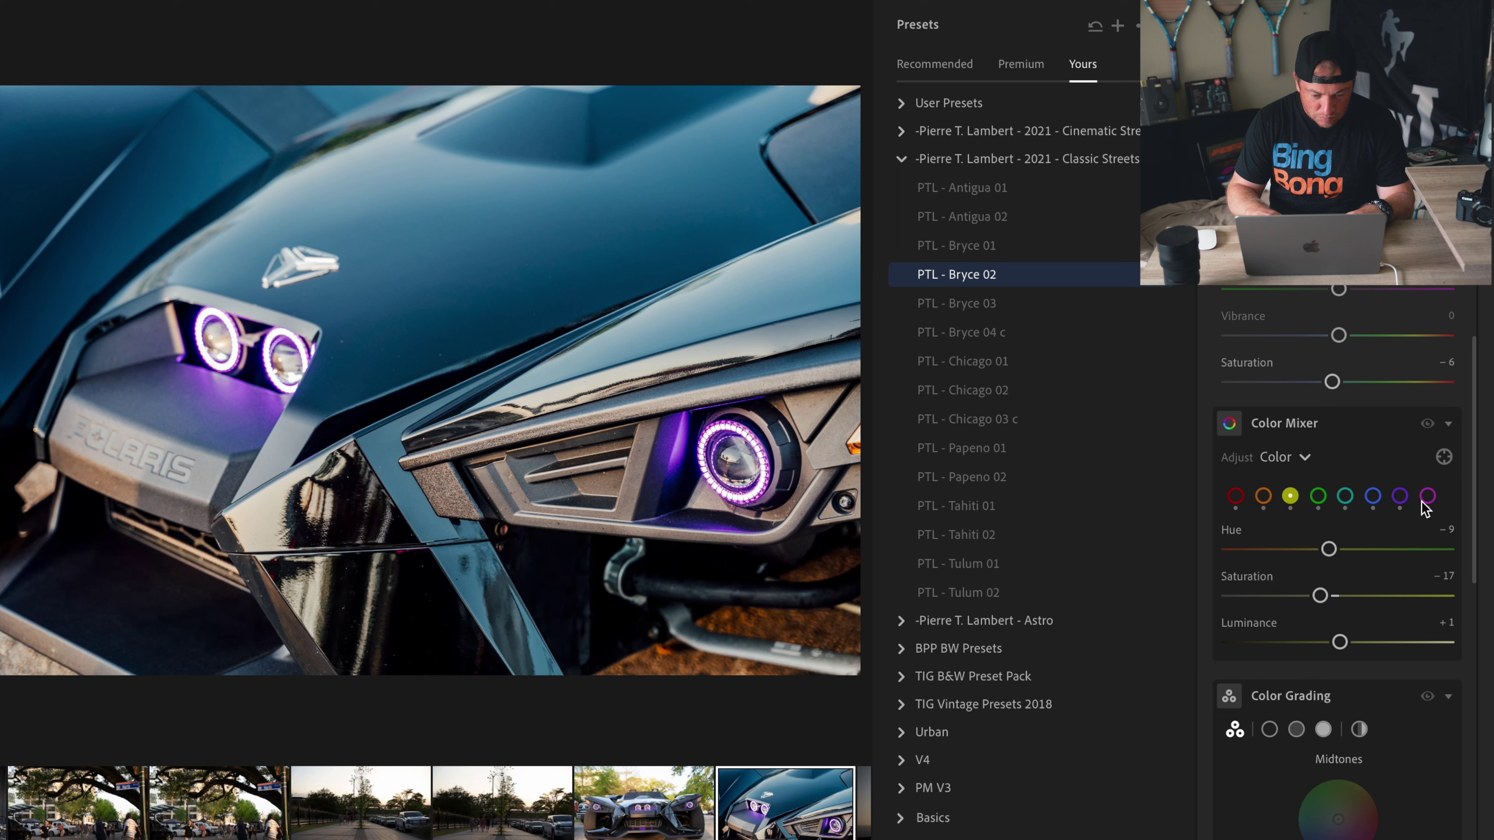
Step: In Color Mixer, set purple to hue +14, saturation +38, luminance +46 and magenta hue +15
{"action": "left_click", "coordinate": [1400, 495]}
{"action": "mouse_move", "coordinate": [1325, 595]}
{"action": "left_mouse_down"}
{"action": "mouse_move", "coordinate": [1380, 597]}
{"action": "mouse_move", "coordinate": [1388, 642]}
{"action": "left_mouse_up"}
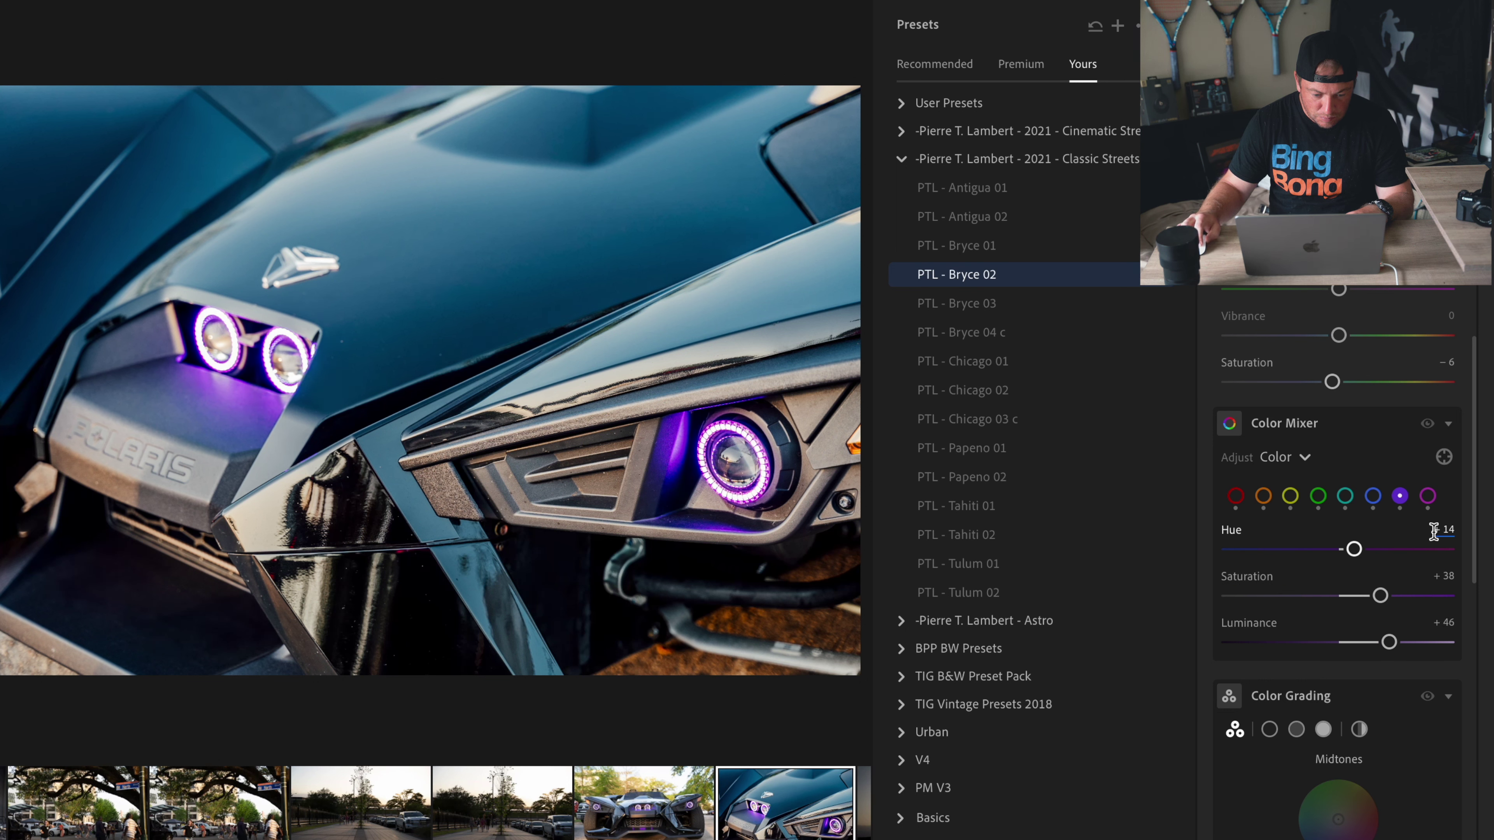
{"action": "left_click", "coordinate": [1428, 495]}
{"action": "left_click_drag", "start_coordinate": [1354, 596], "coordinate": [1291, 643]}
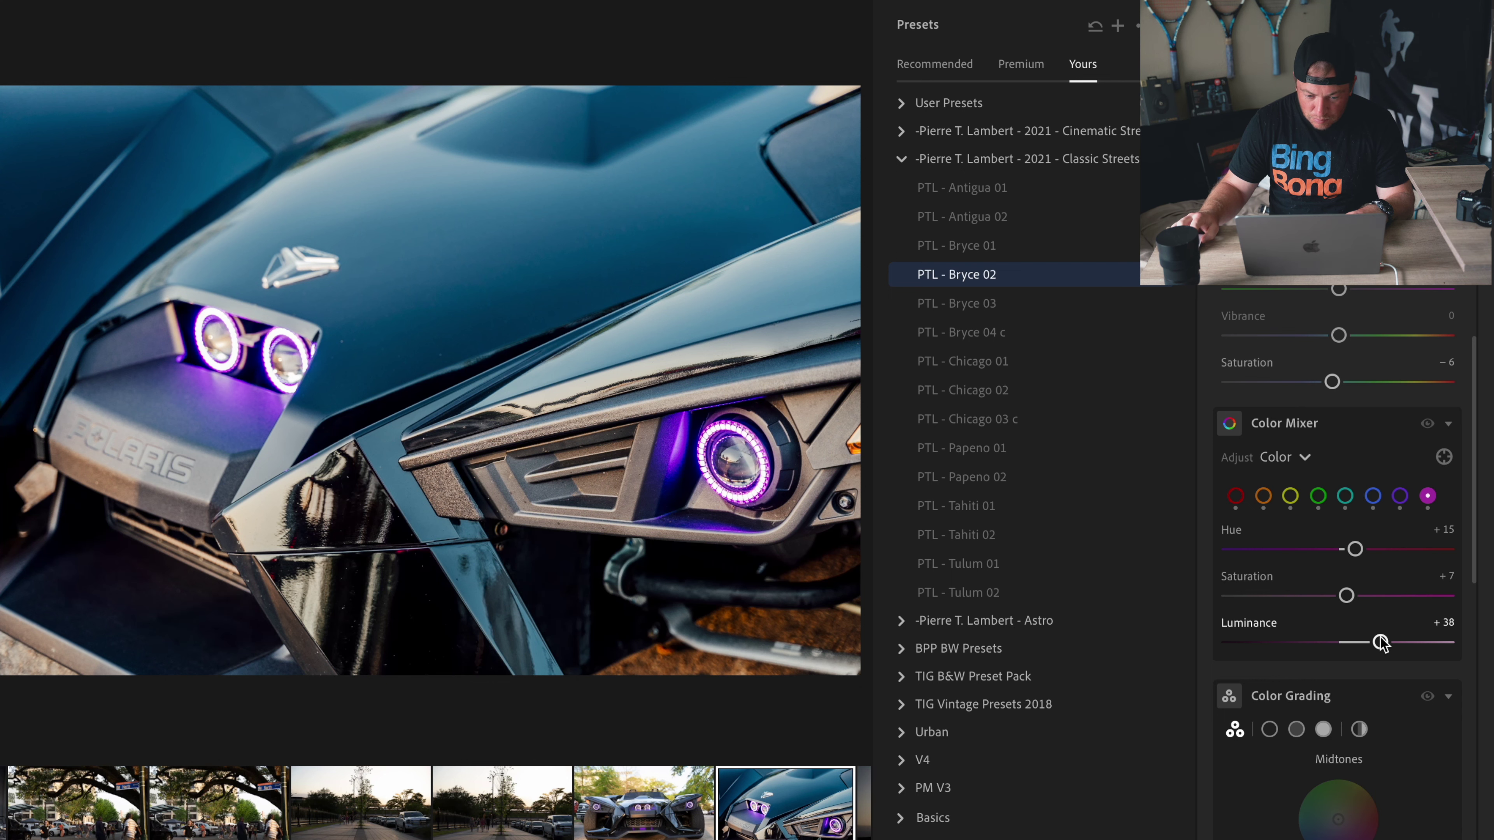
{"action": "key", "text": "ctrl+z"}
{"action": "key", "text": "ctrl+z"}
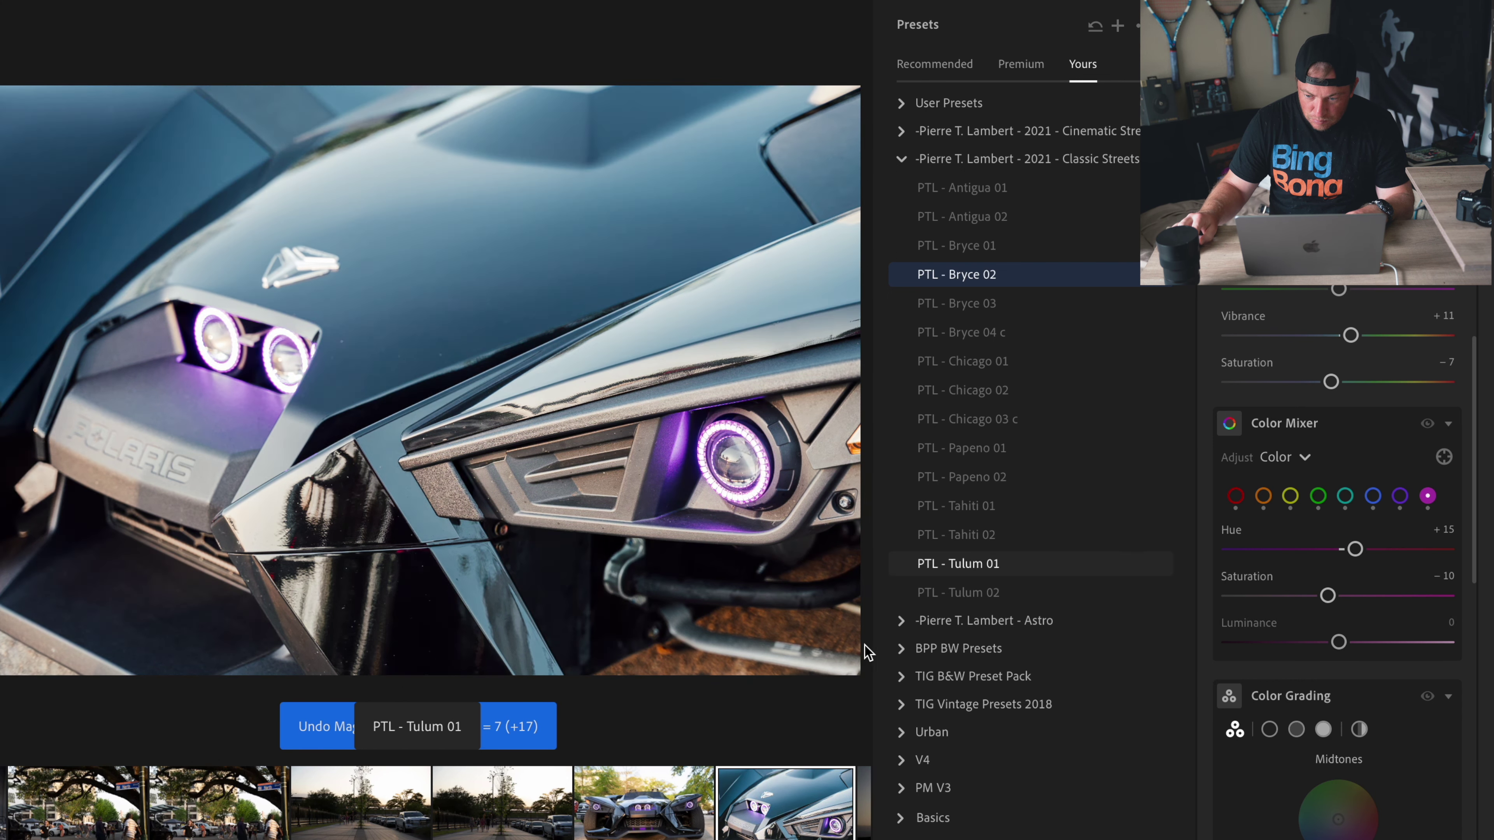
Step: Move to the sunset bench silhouette and apply the PTL - Bryce 04 c preset
{"action": "key", "text": "Right"}
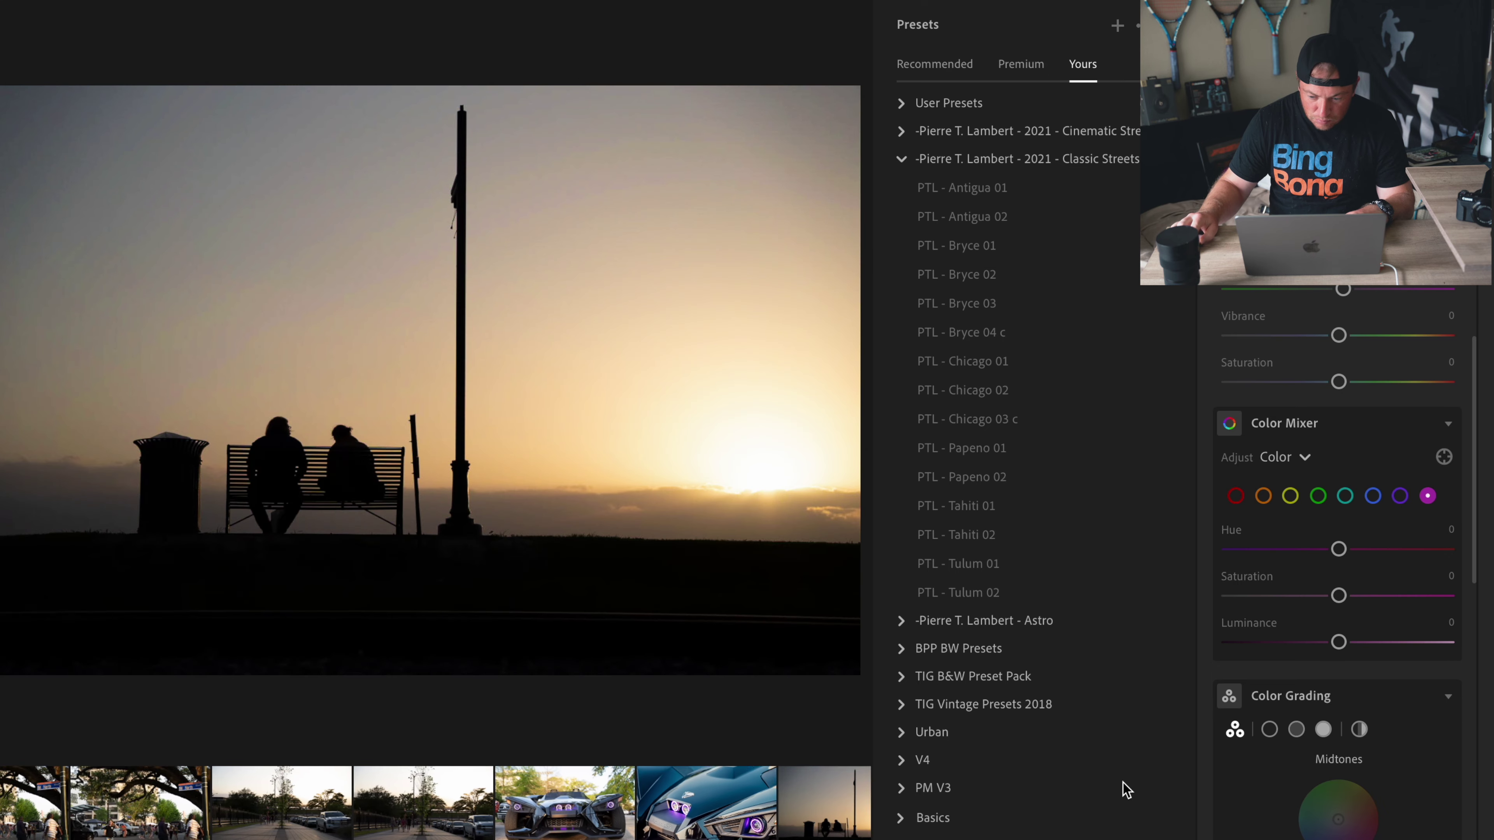
{"action": "key", "text": "Right"}
{"action": "key", "text": "Right"}
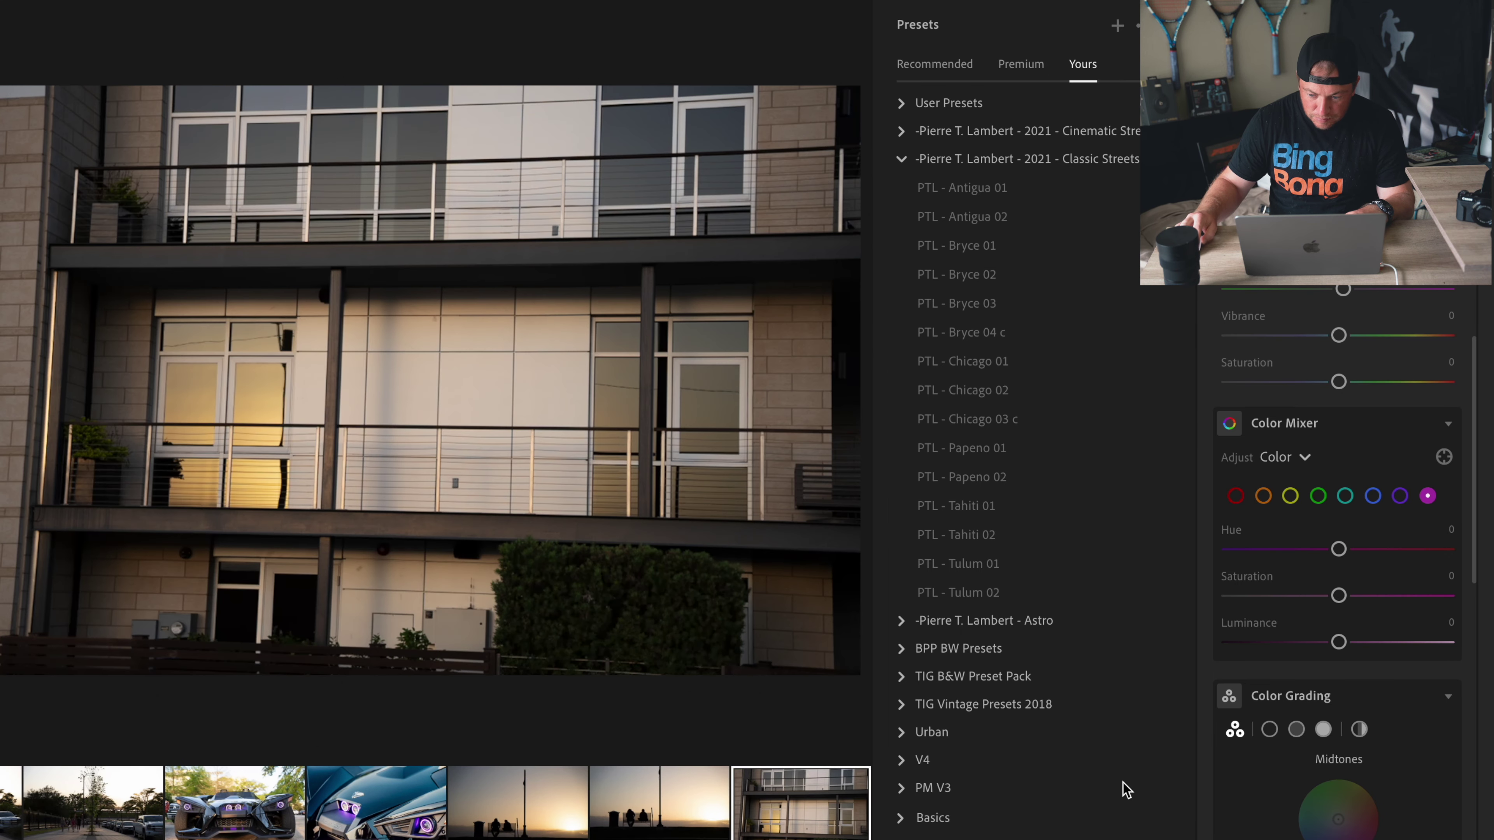
{"action": "key", "text": "Left"}
{"action": "key", "text": "Left"}
{"action": "key", "text": "Right"}
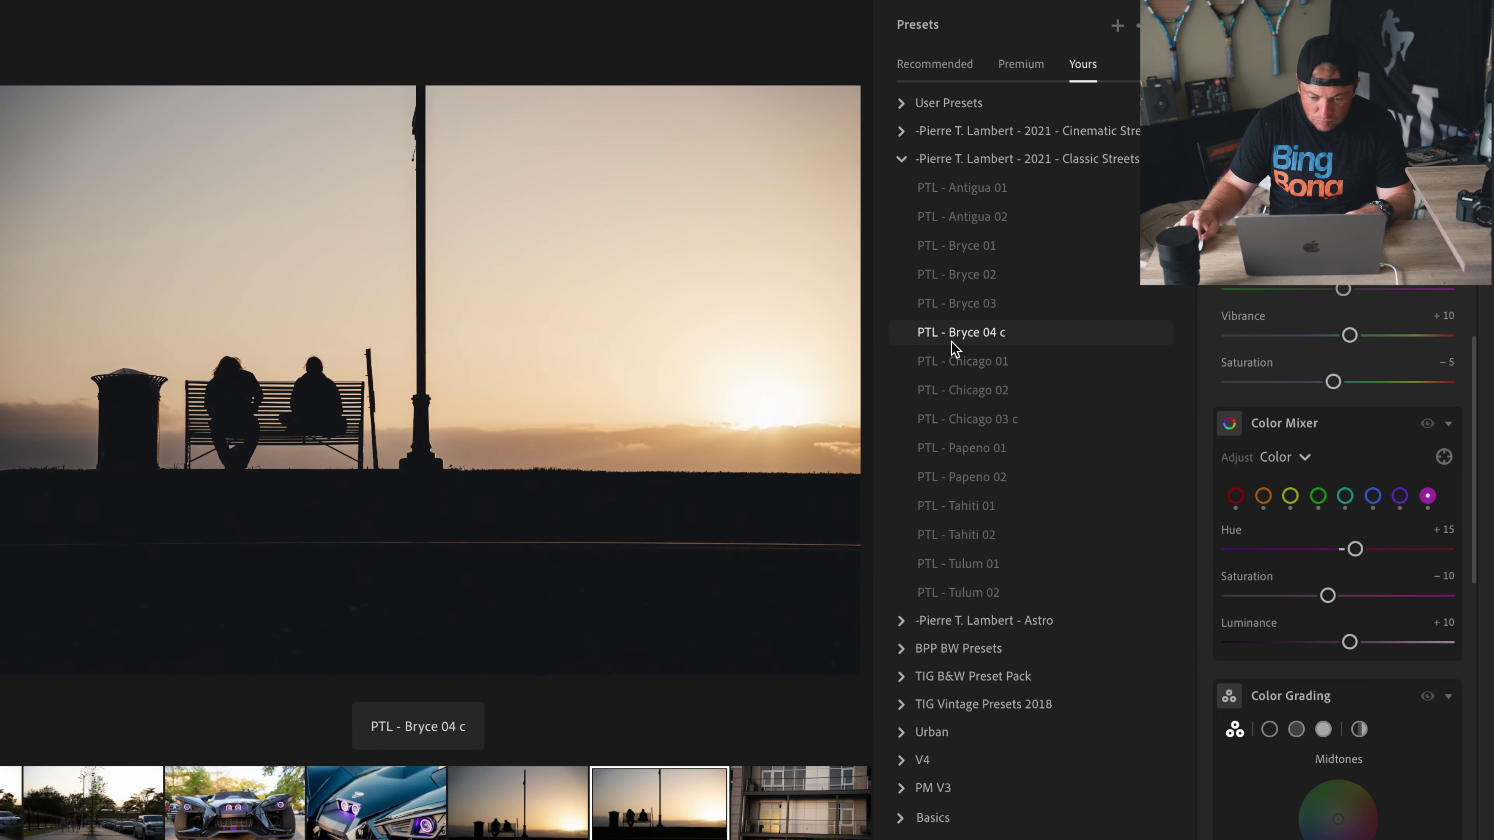
{"action": "left_click", "coordinate": [950, 342]}
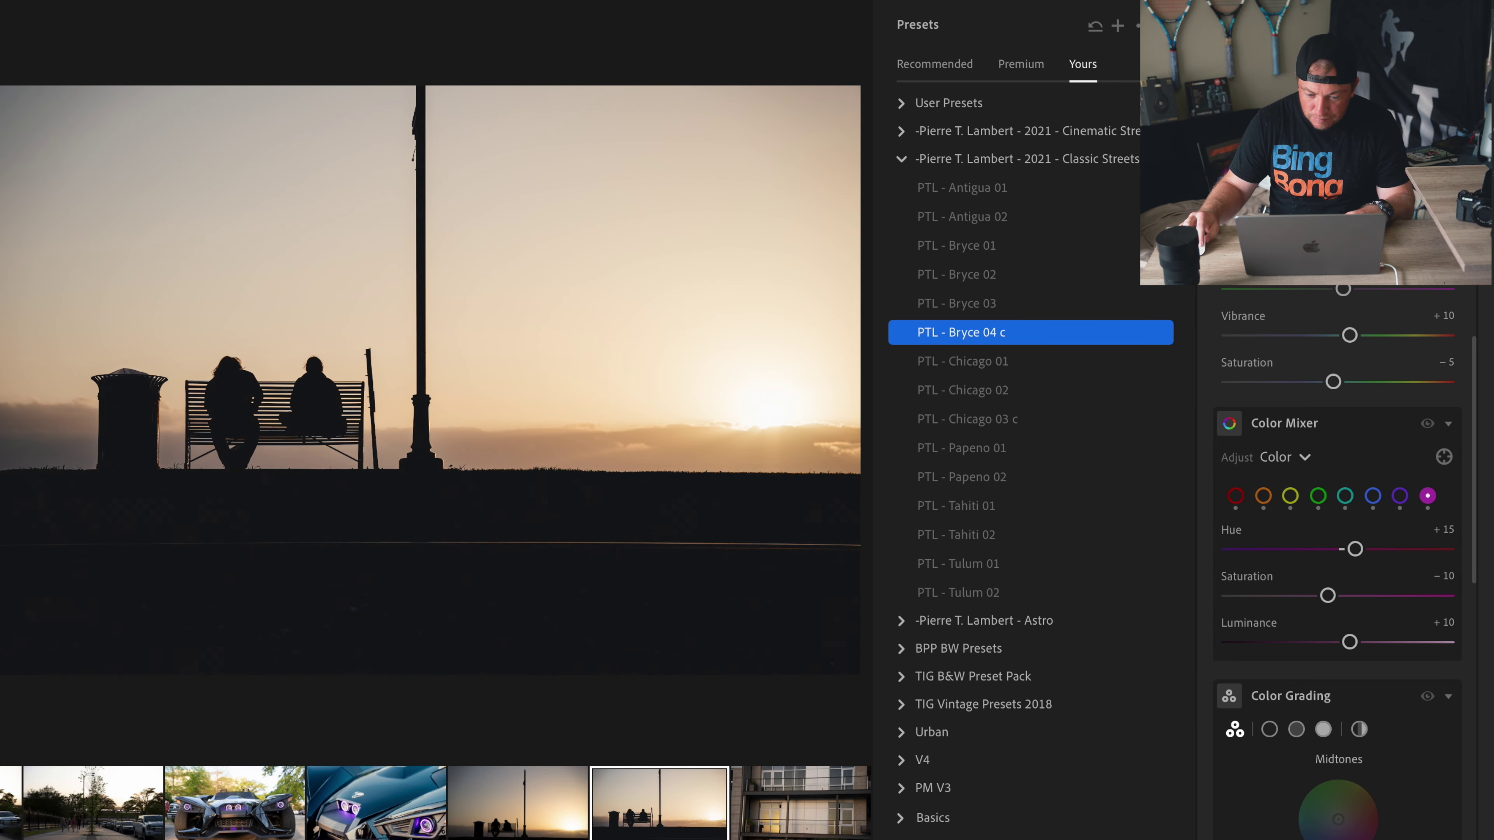
Step: Set exposure +0.35, highlights -100 and shadows +4
{"action": "scroll", "coordinate": [1377, 338], "scroll_direction": "up", "scroll_amount": 10}
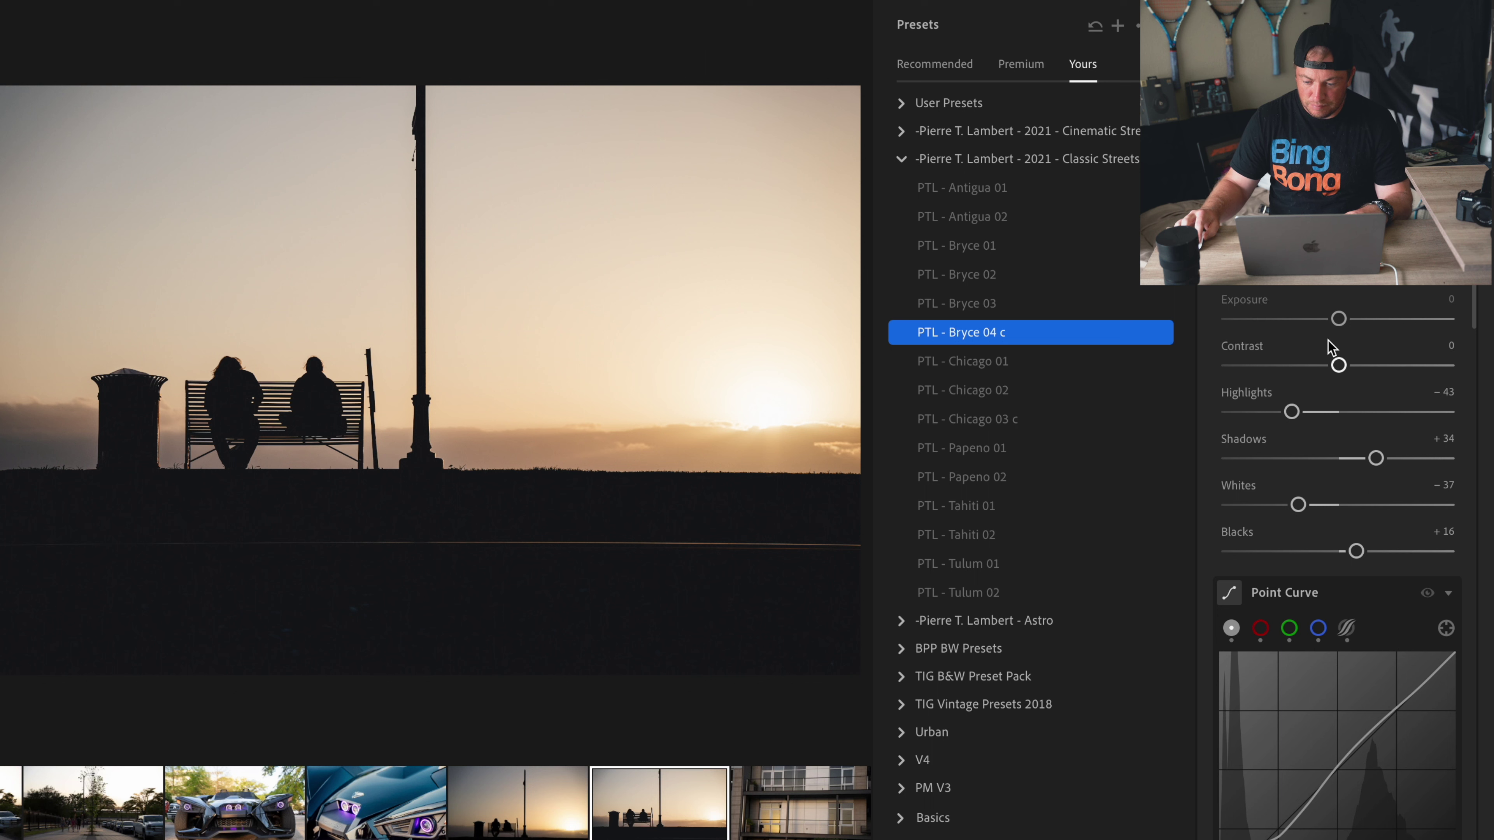
{"action": "left_click_drag", "start_coordinate": [1331, 318], "coordinate": [1344, 319]}
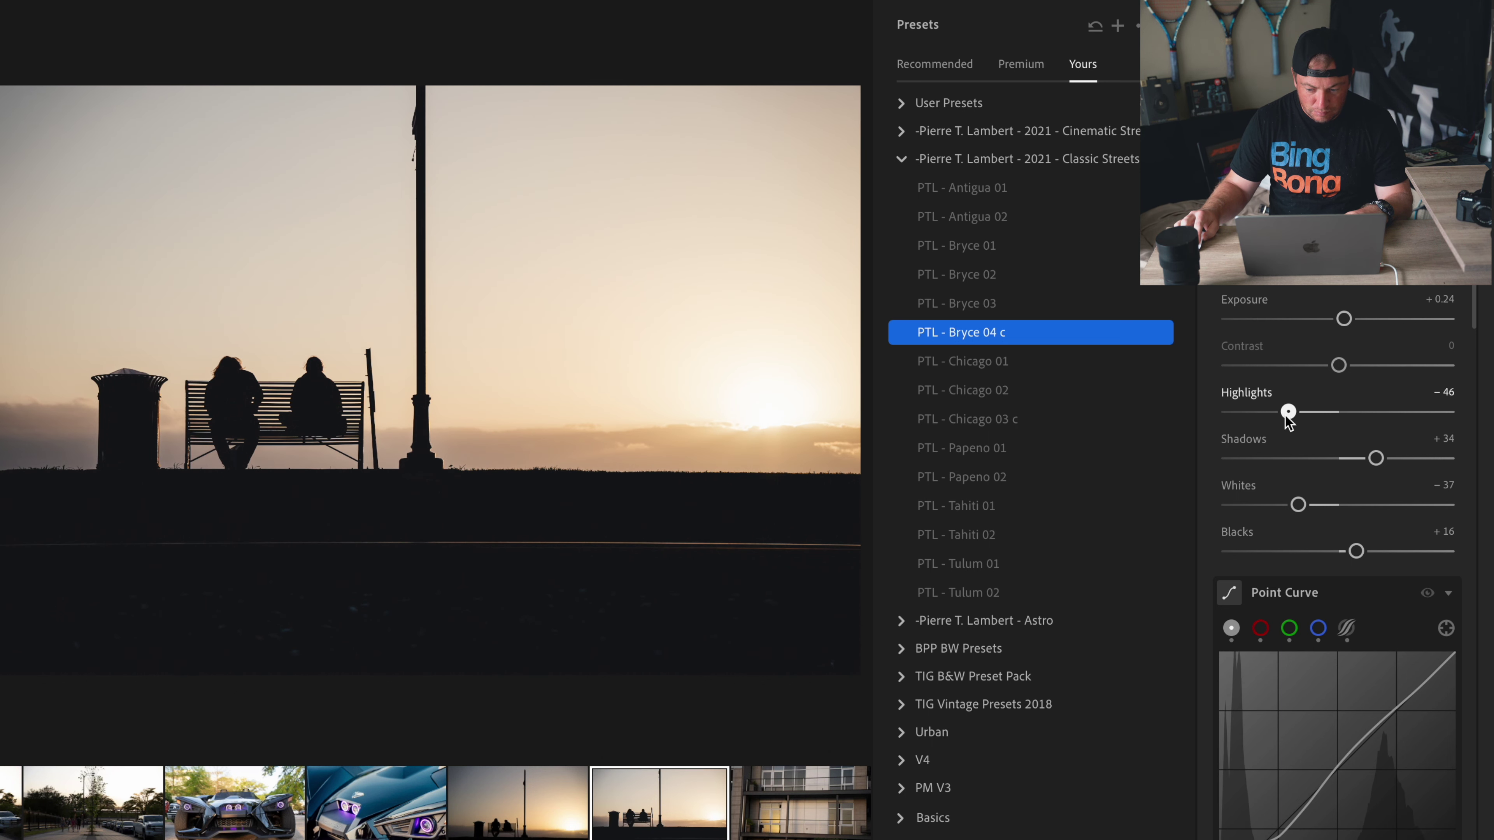
{"action": "left_click_drag", "start_coordinate": [1292, 412], "coordinate": [1229, 412]}
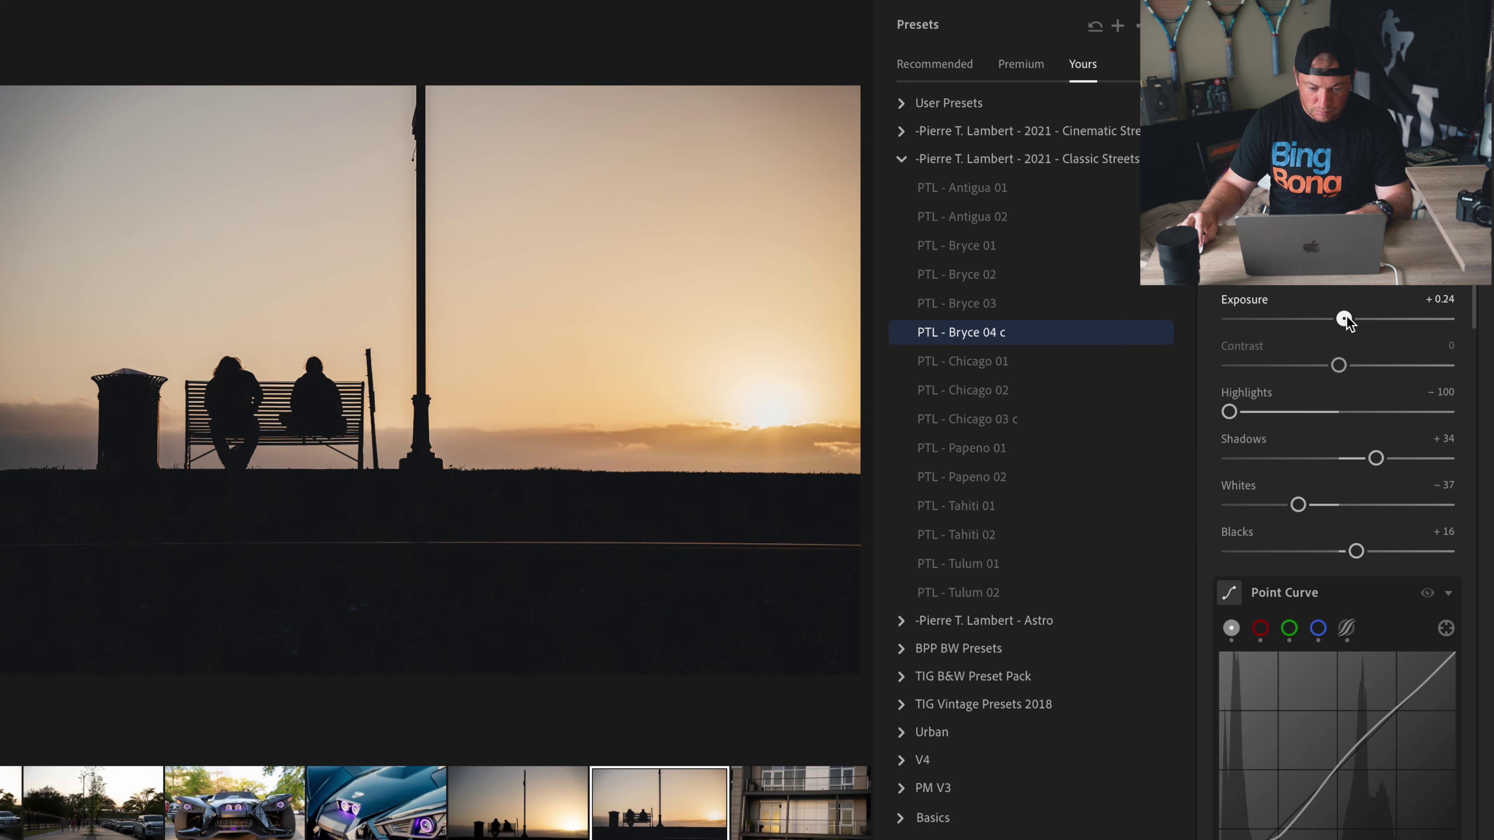
{"action": "left_click_drag", "start_coordinate": [1345, 319], "coordinate": [1348, 319]}
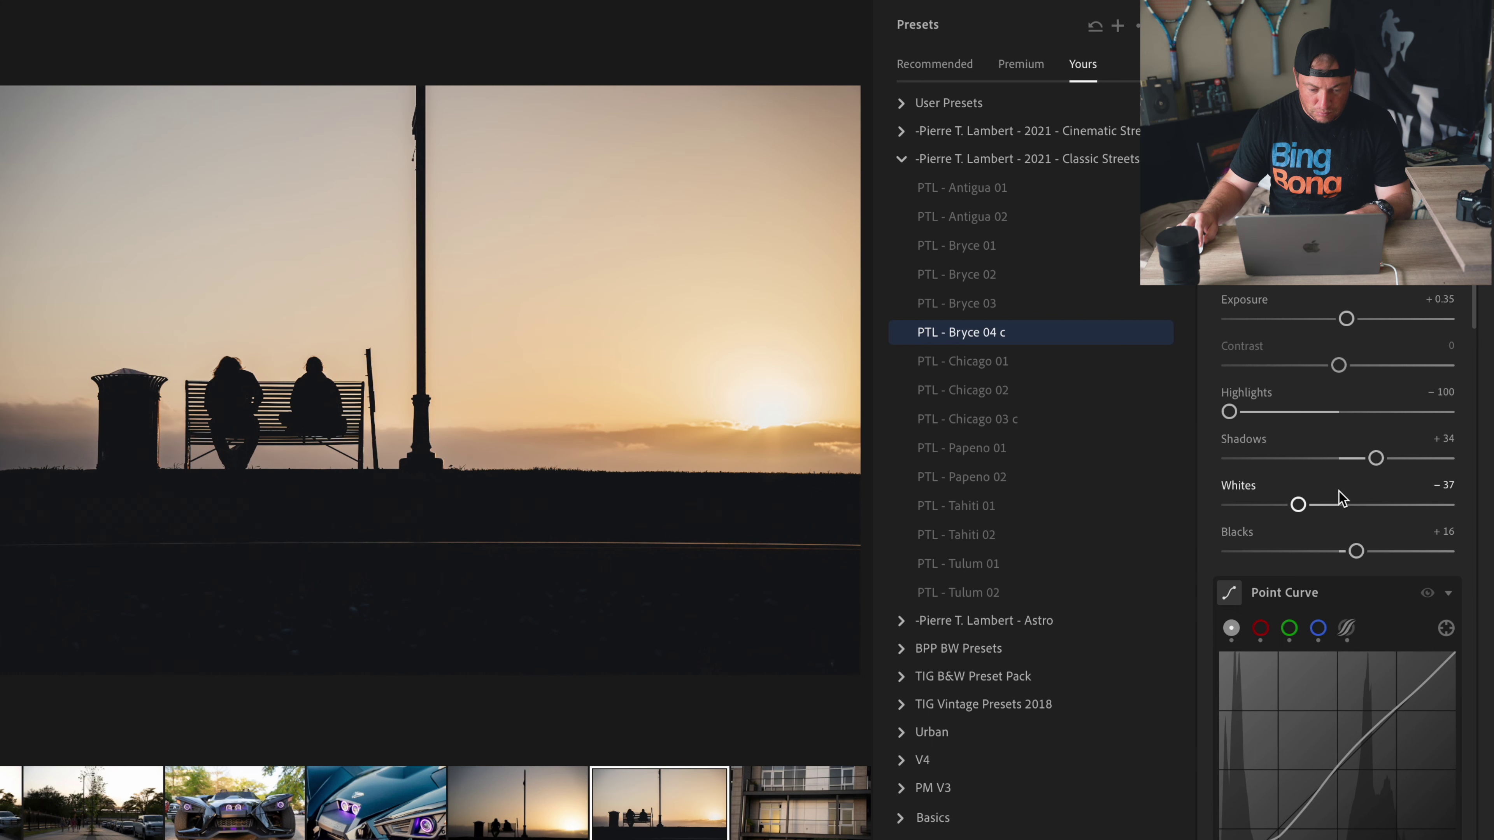
{"action": "mouse_move", "coordinate": [1376, 458]}
{"action": "left_mouse_down"}
{"action": "mouse_move", "coordinate": [1318, 458]}
{"action": "mouse_move", "coordinate": [1357, 458]}
{"action": "mouse_move", "coordinate": [1343, 458]}
{"action": "left_mouse_up"}
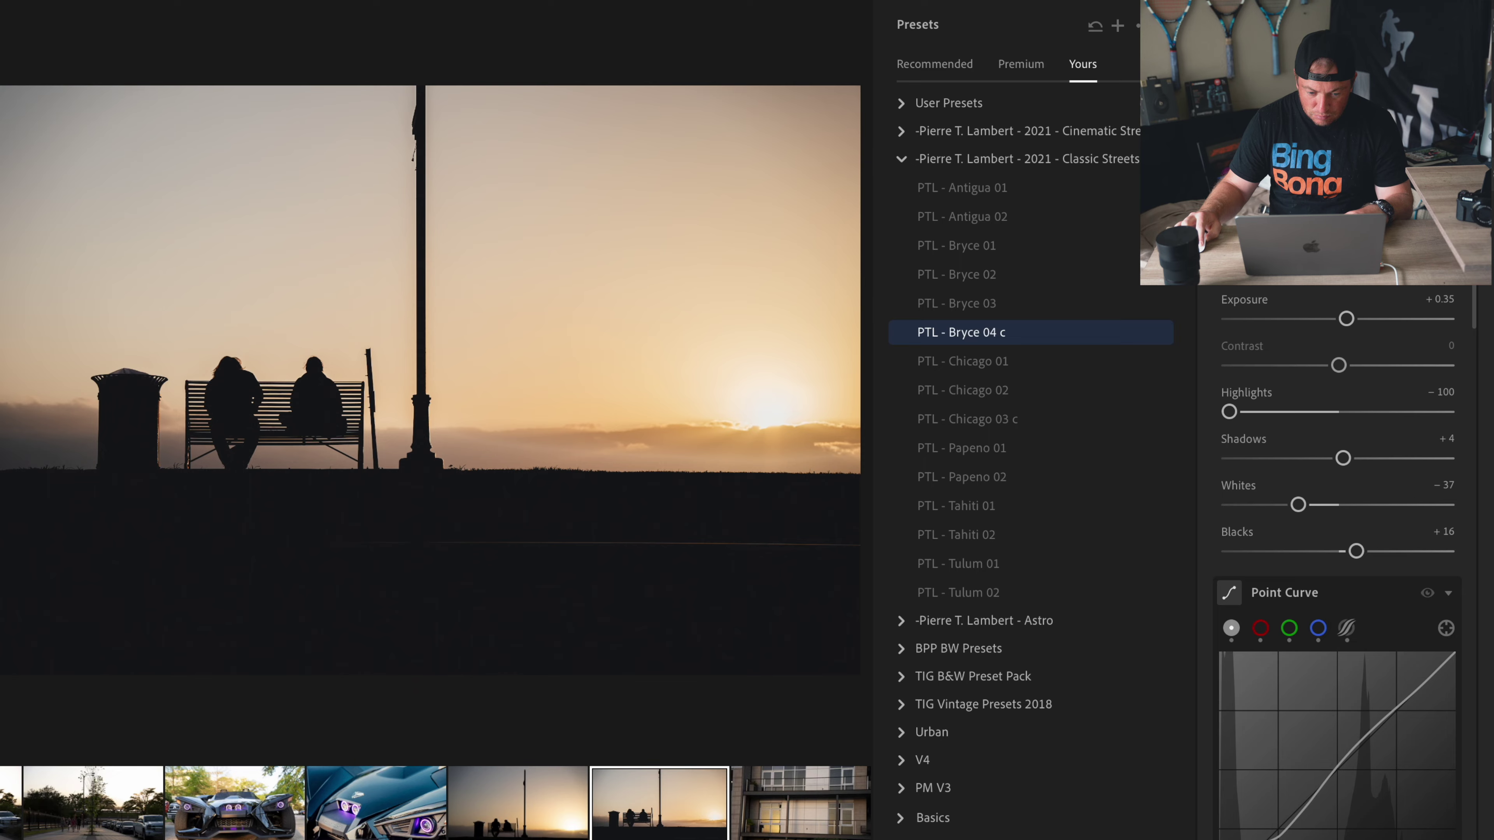
Step: Add a Select Sky mask and shift its temperature, raise exposure to +0.56, and start cropping
{"action": "key", "text": "m"}
{"action": "left_click", "coordinate": [1282, 59]}
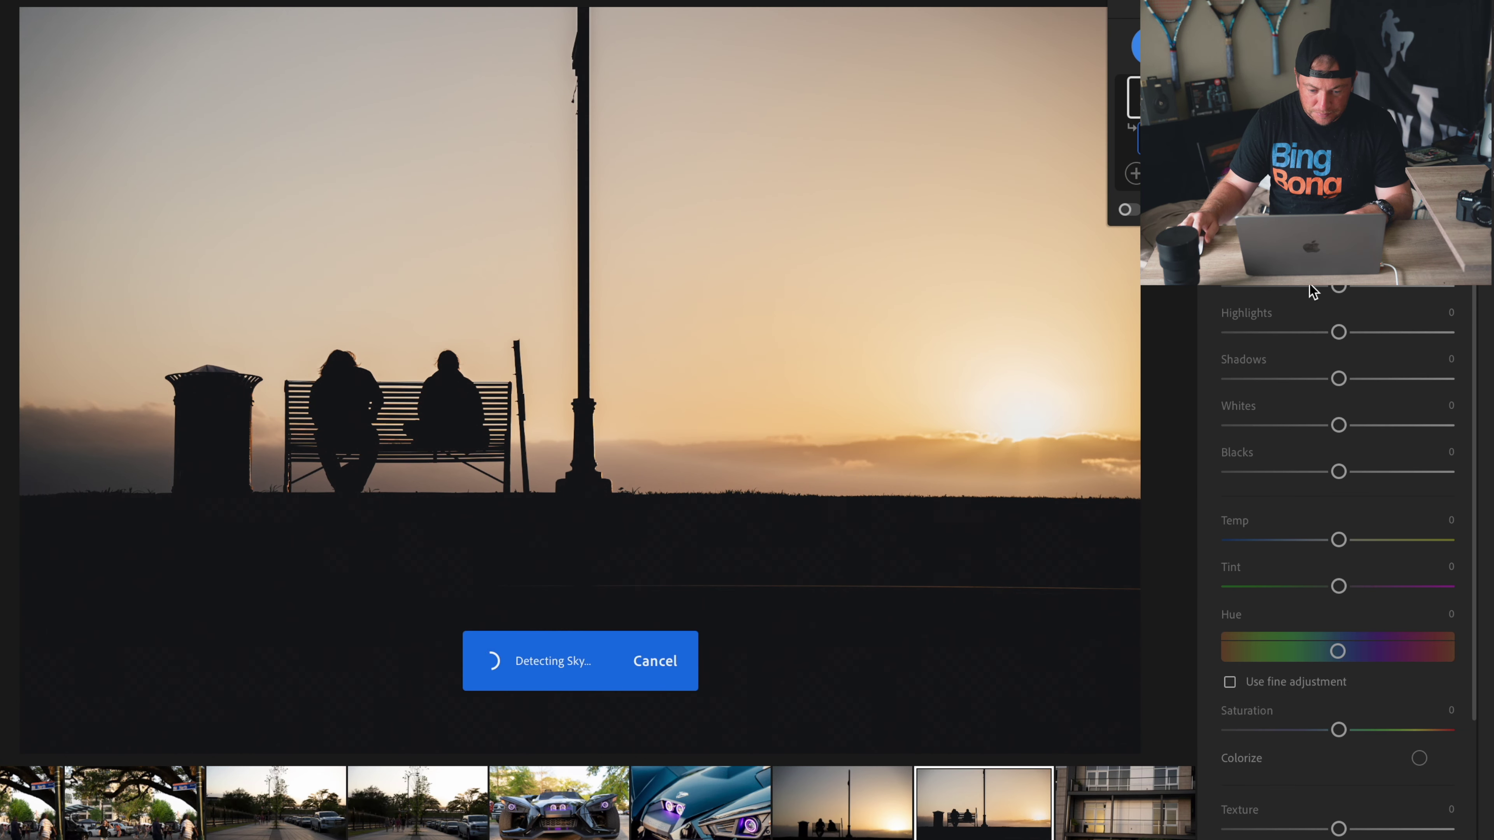
{"action": "left_click_drag", "start_coordinate": [1339, 540], "coordinate": [1363, 552]}
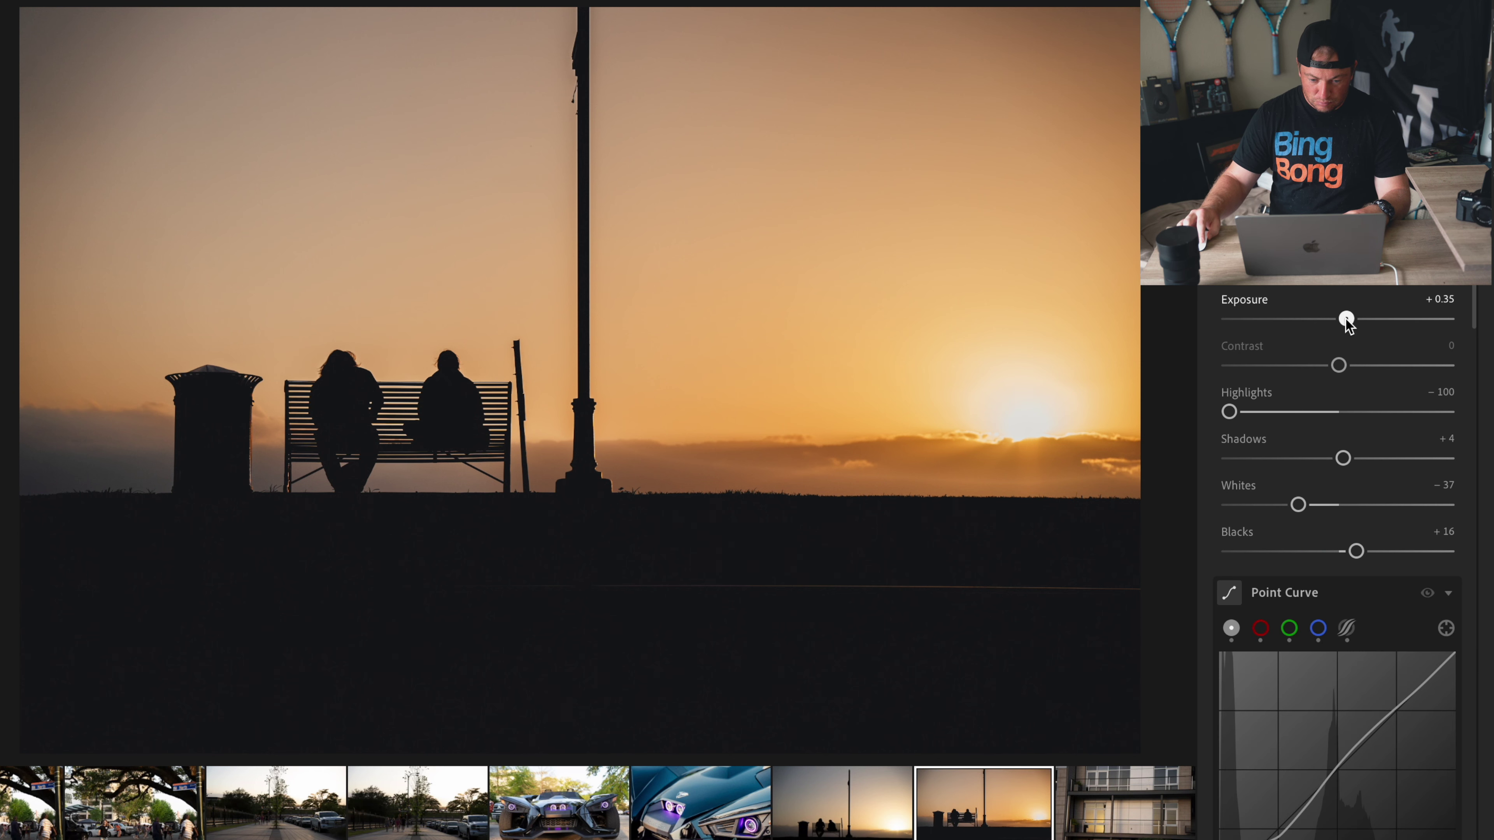
{"action": "left_click_drag", "start_coordinate": [1346, 319], "coordinate": [1350, 319]}
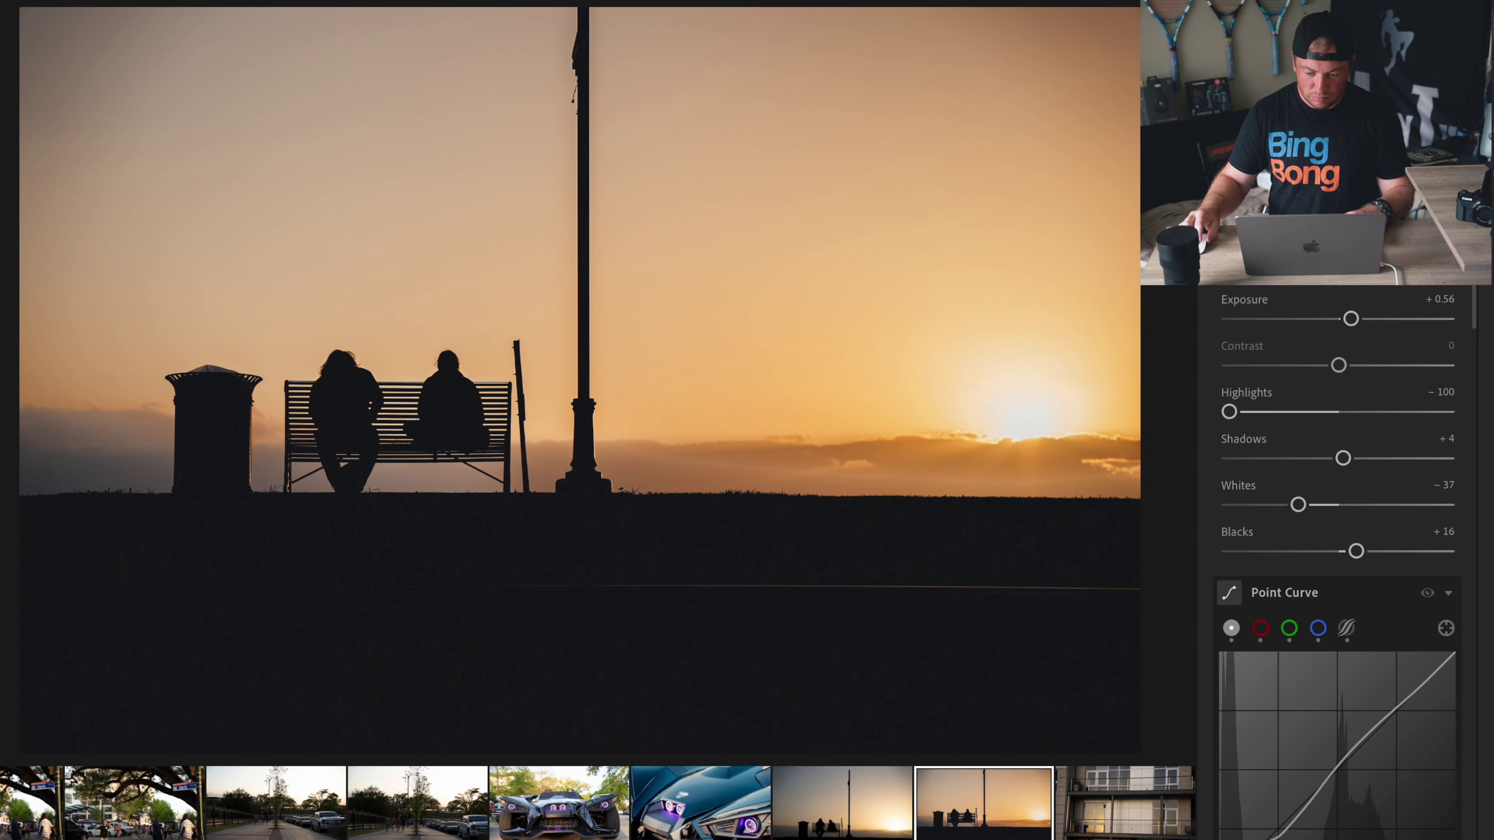
{"action": "key", "text": "c"}
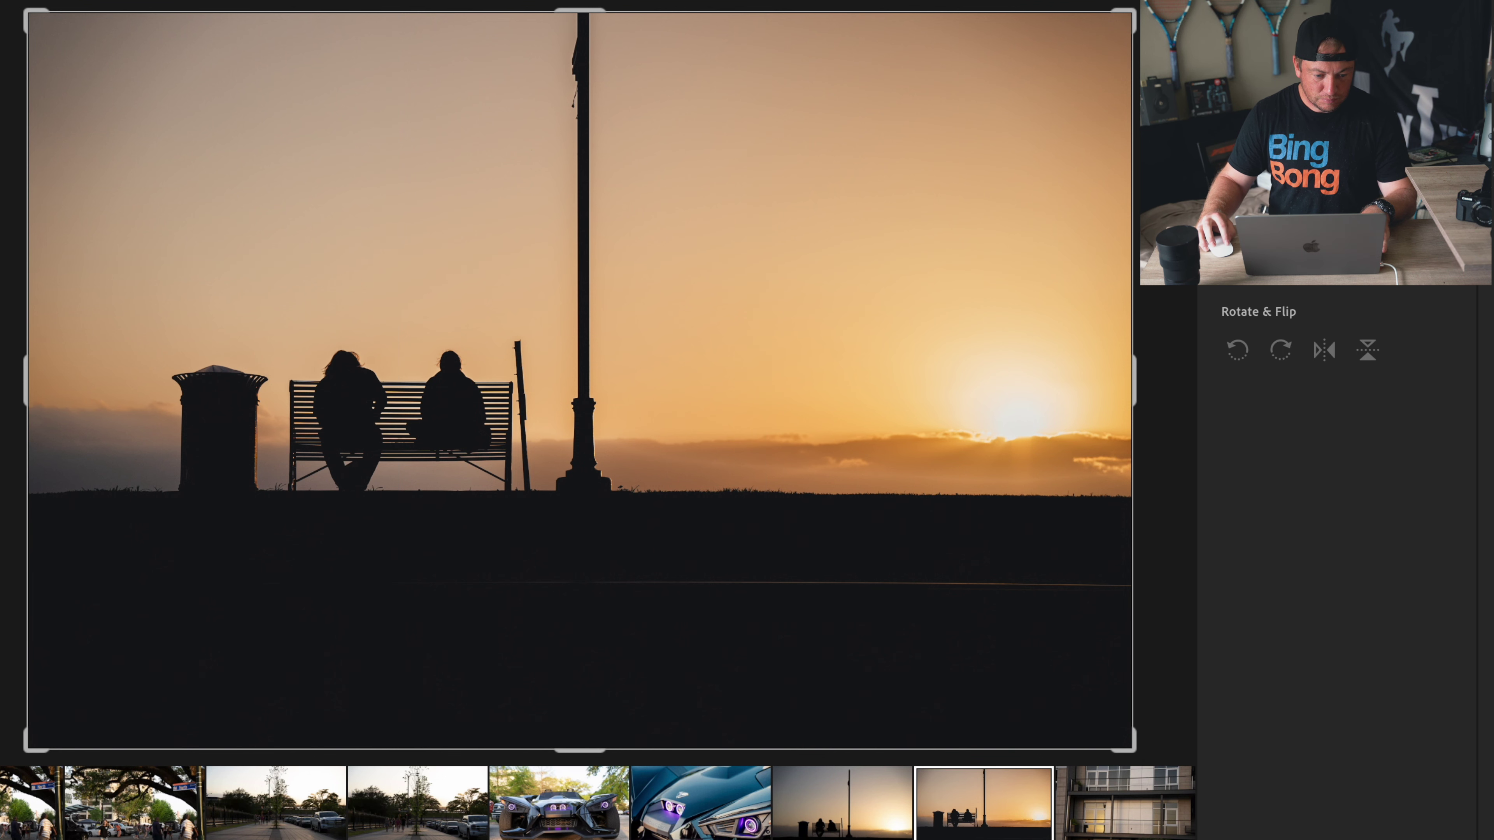
Step: Open the export-to-folder dialog for the sunset photo, then cancel it
{"action": "left_click", "coordinate": [1429, 18]}
{"action": "left_click", "coordinate": [1235, 259]}
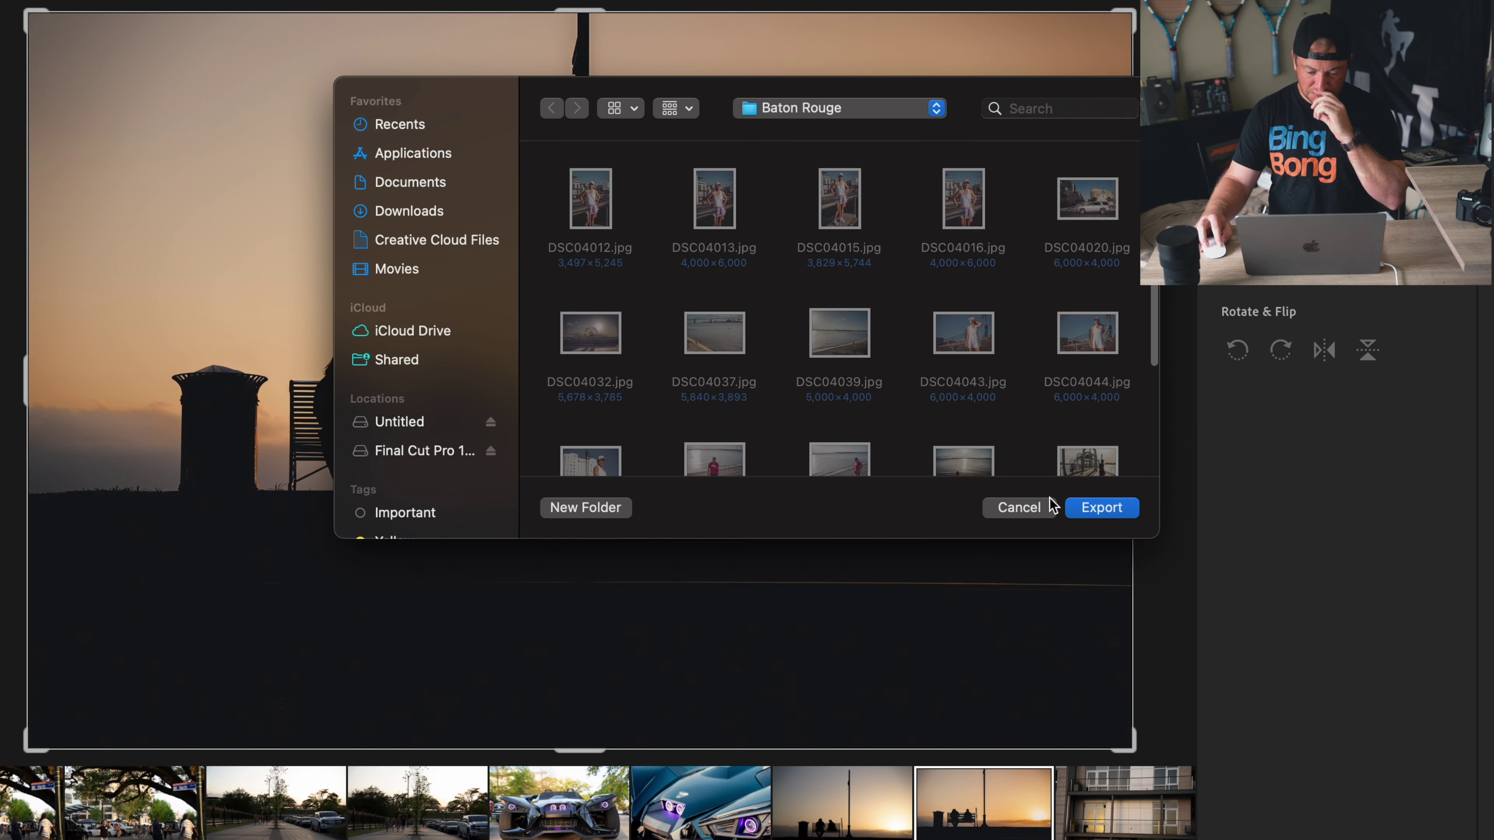
{"action": "left_click", "coordinate": [1094, 512]}
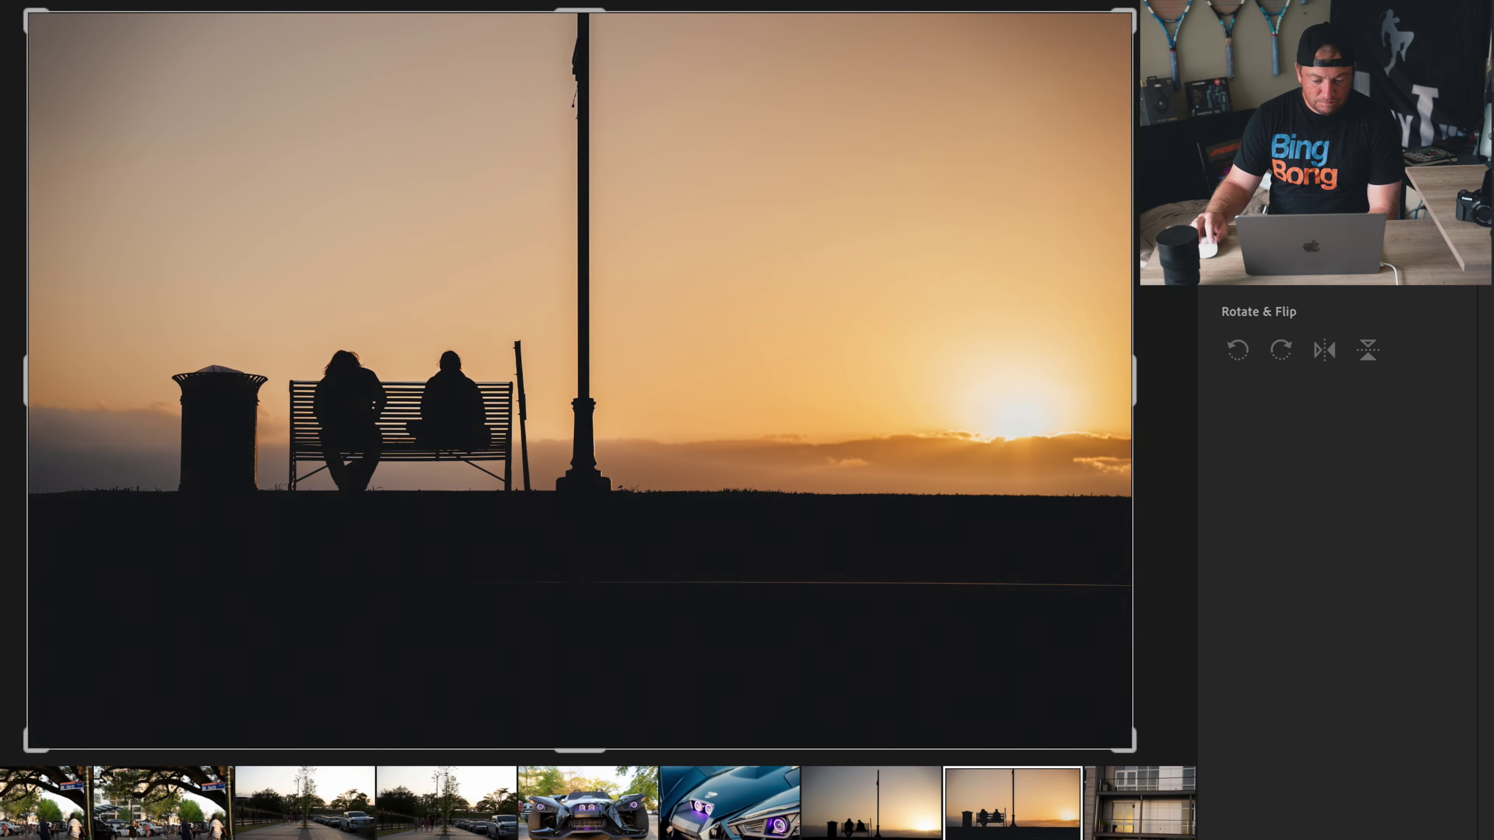
Step: Apply a 5:4 crop, then undo it to keep the full frame
{"action": "left_click", "coordinate": [1258, 277]}
{"action": "left_click", "coordinate": [1337, 424]}
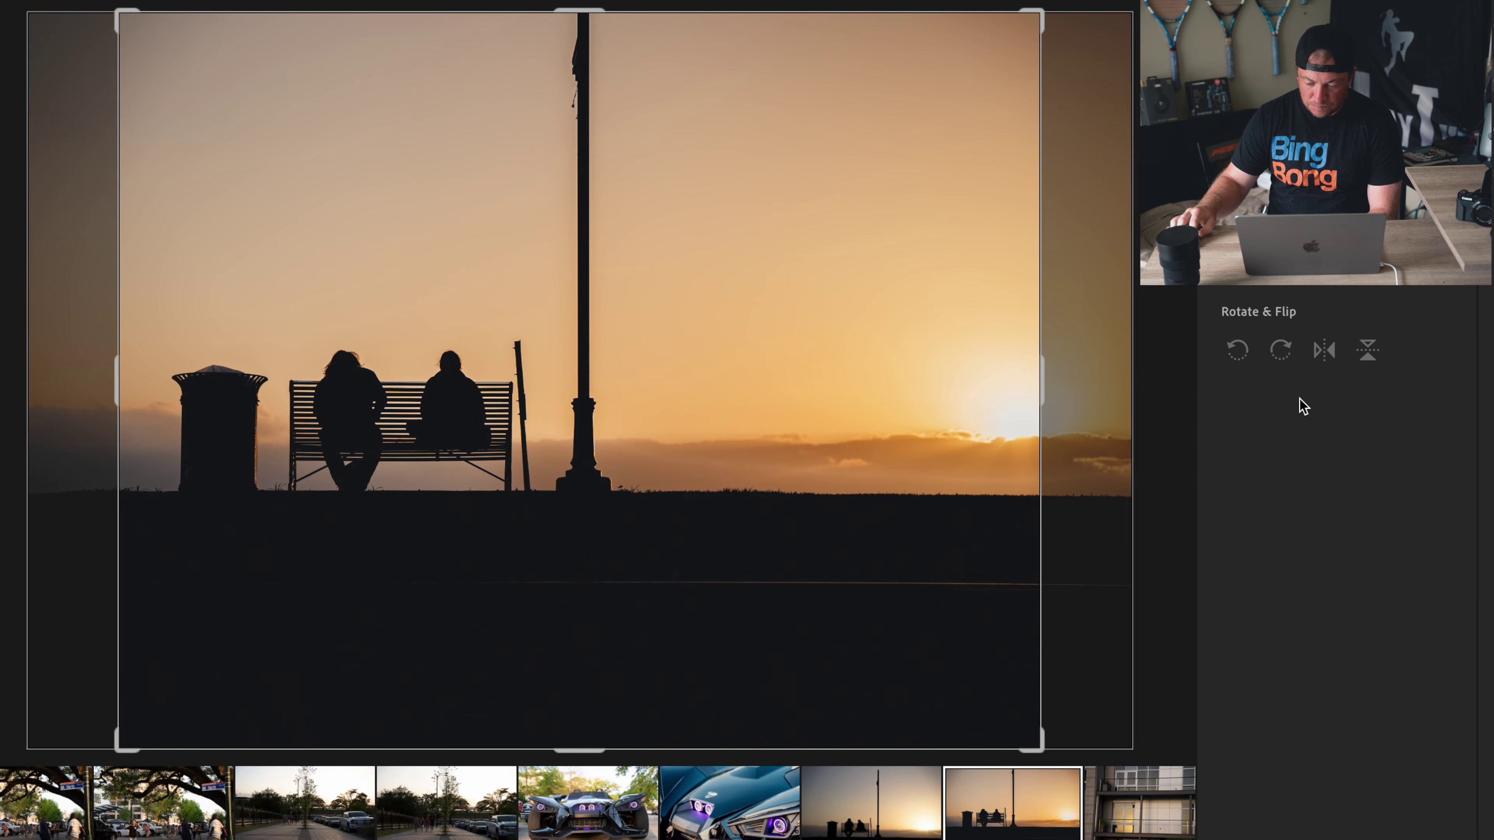
{"action": "double_click", "coordinate": [963, 376]}
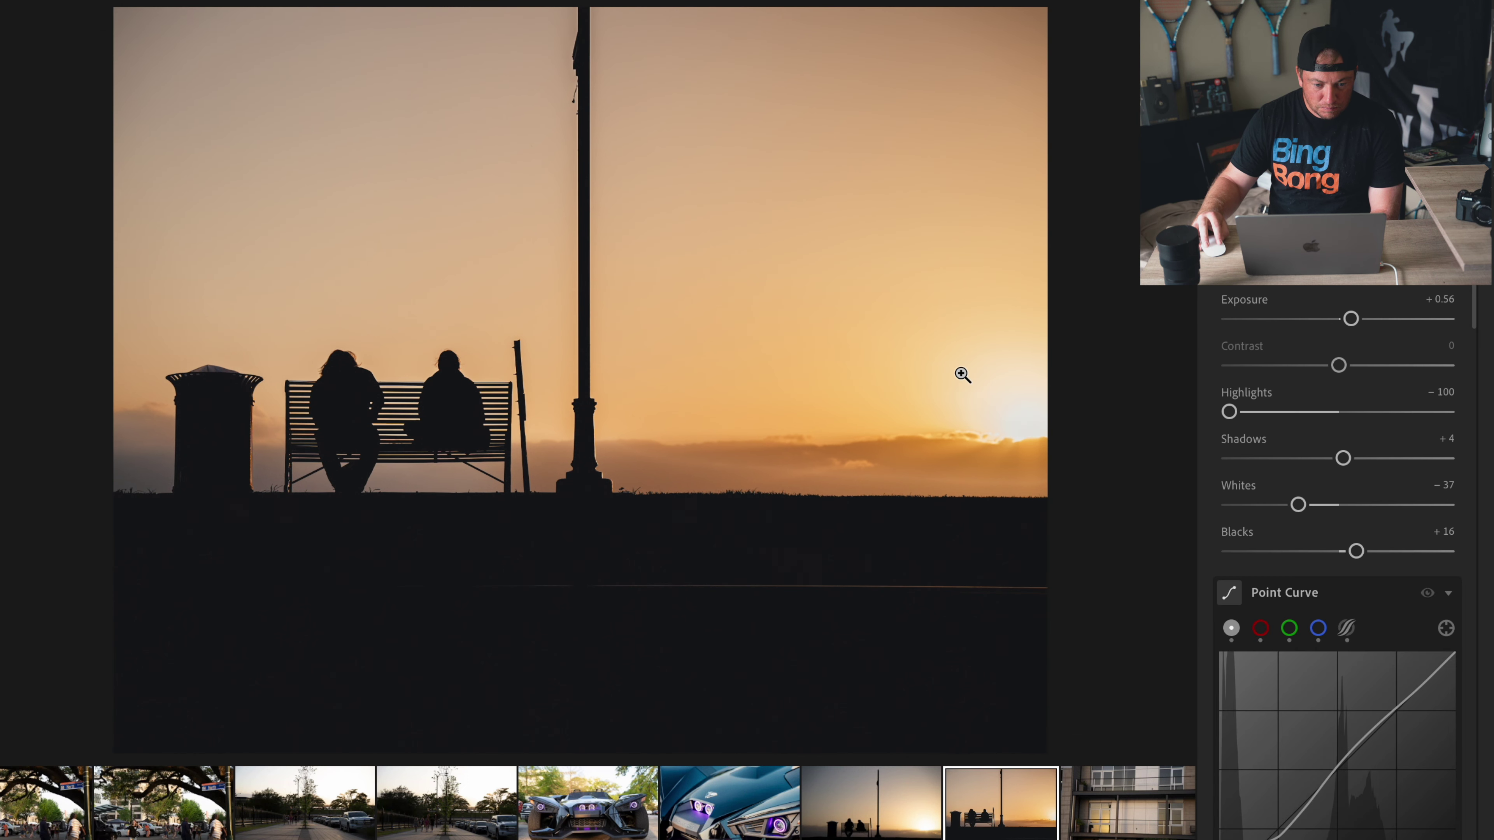
{"action": "key", "text": "ctrl+z"}
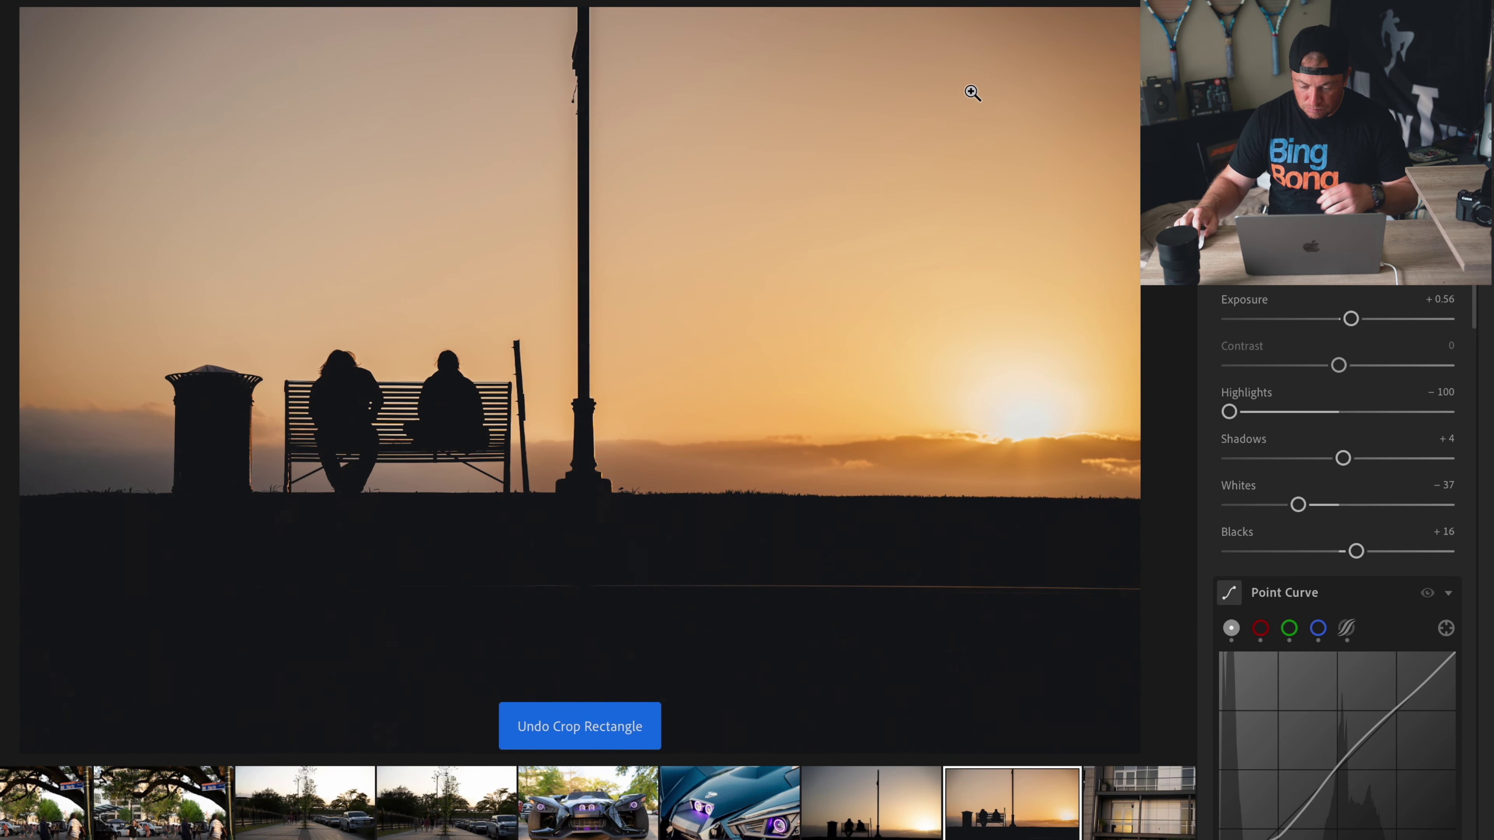